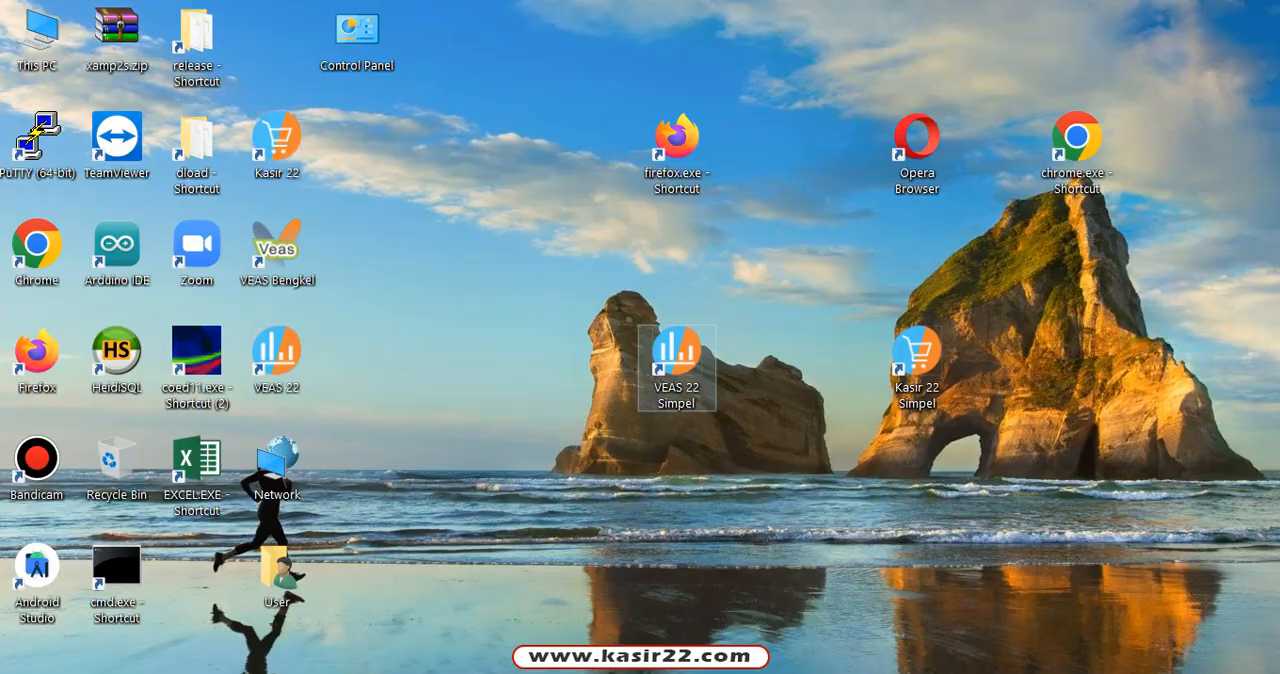
# Step: Launch VEAS 22 Simpel and sign in to the localhost\vs022 database with the user code and password/PIN
pyautogui.doubleClick(676, 360)
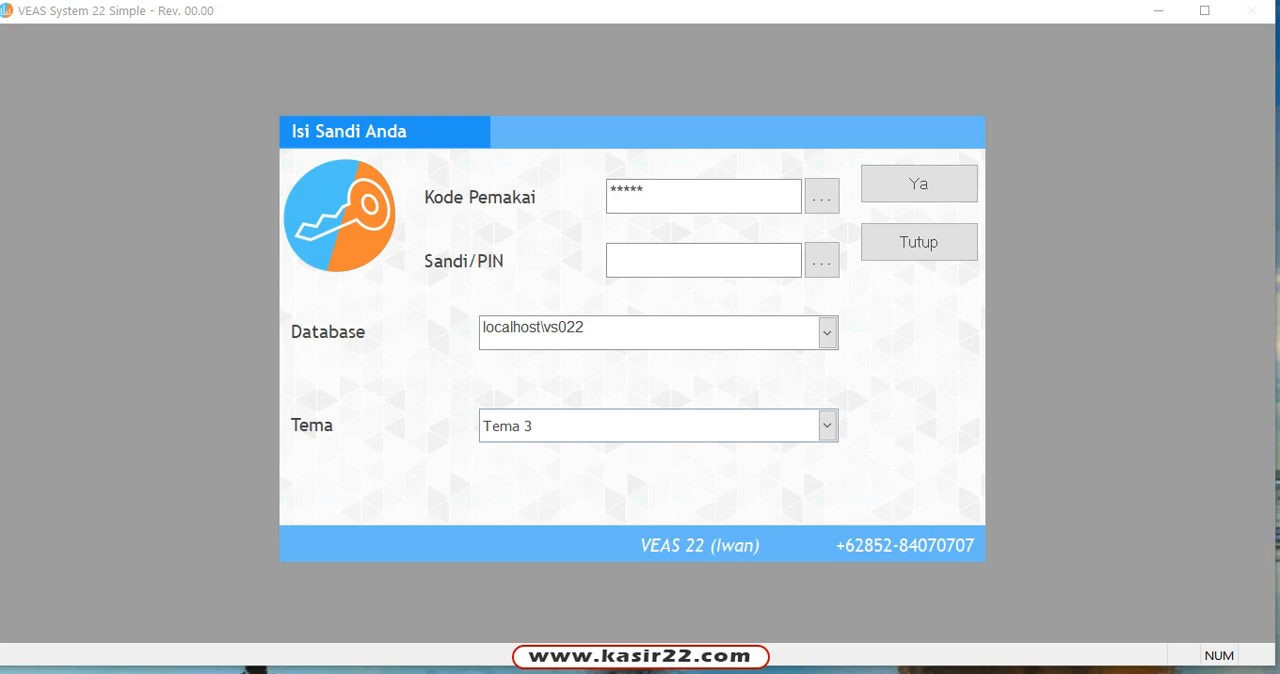
pyautogui.press('End')
pyautogui.hotkey('shift', 'Home')
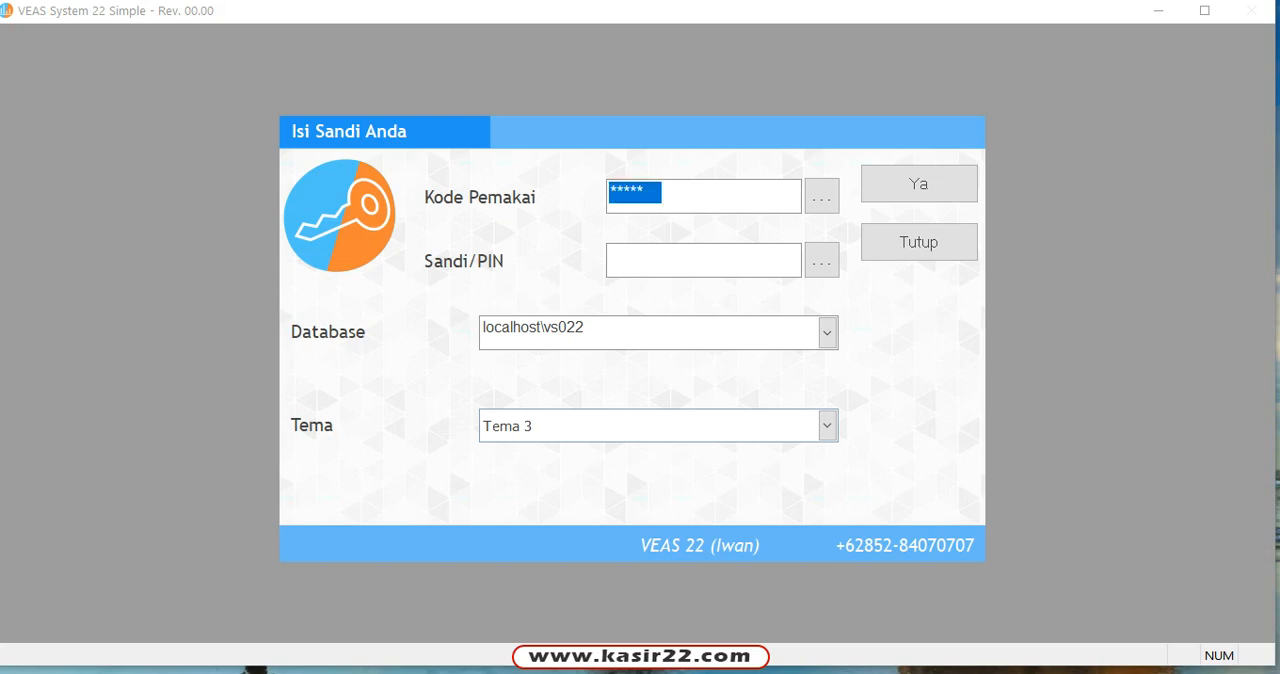
pyautogui.write('*****')
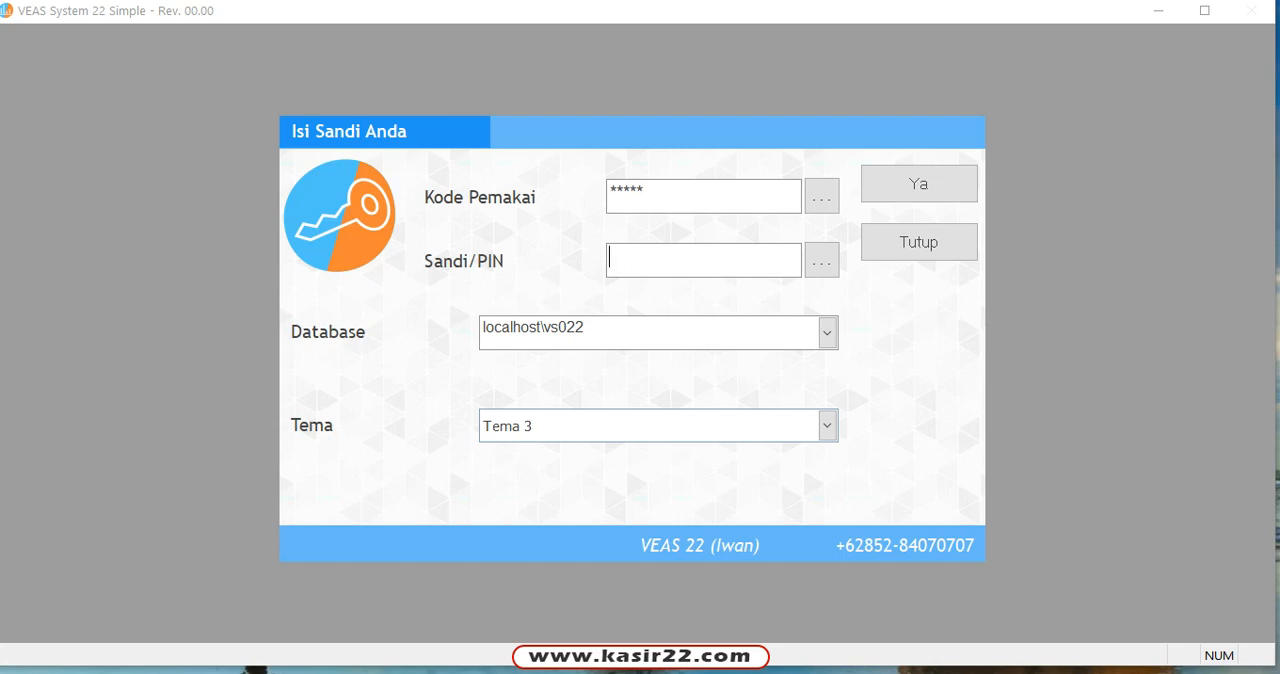
pyautogui.write('**')
pyautogui.press('Return')
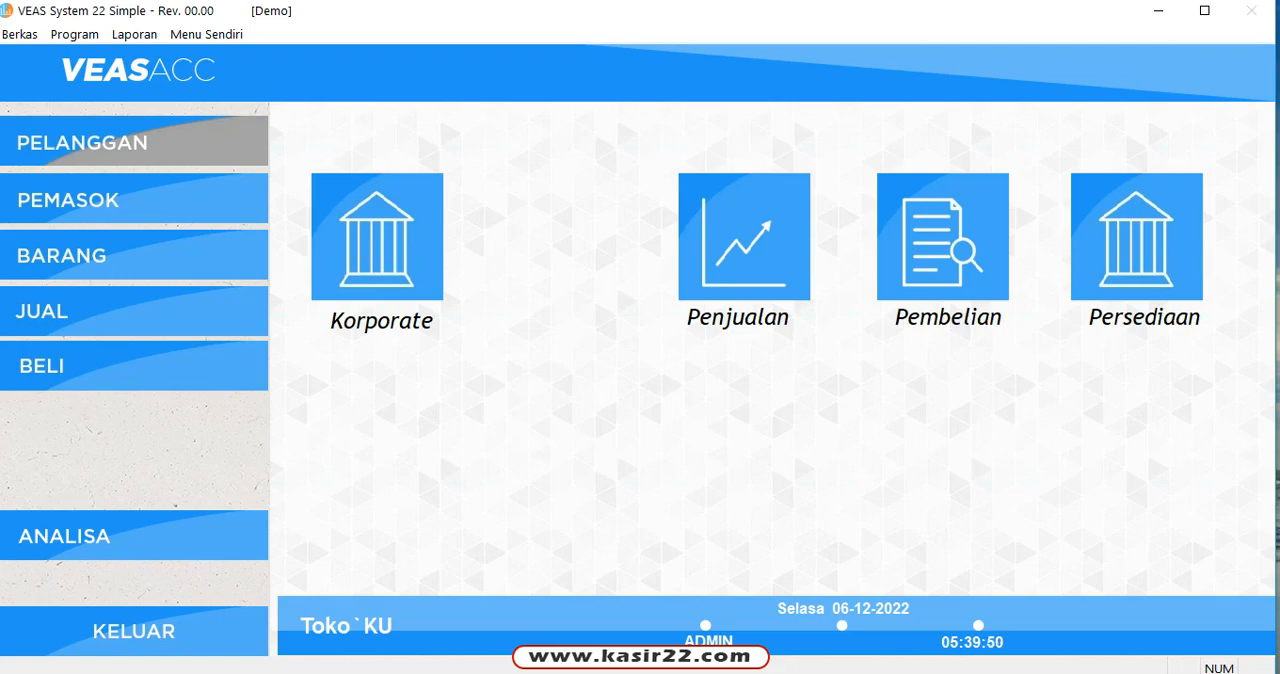
# Step: Open the customer (Pelanggan) form and page backward three records and forward two through the existing customers
pyautogui.click(149, 136)
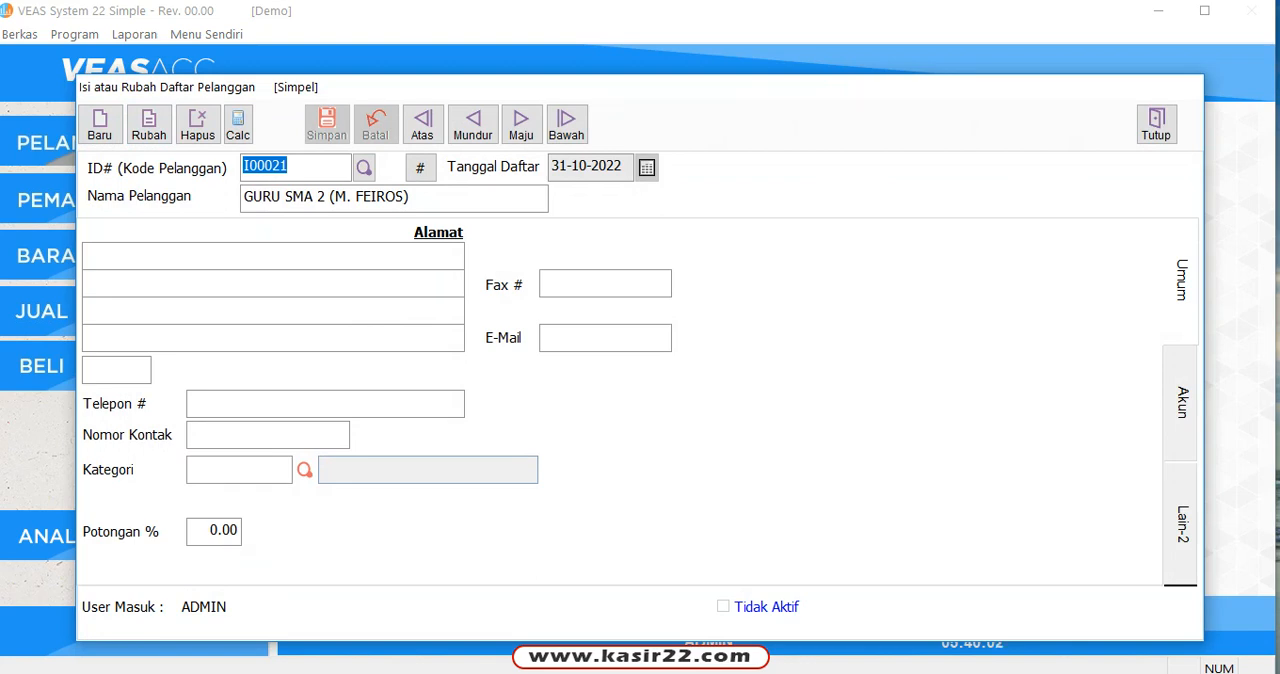
pyautogui.click(473, 124)
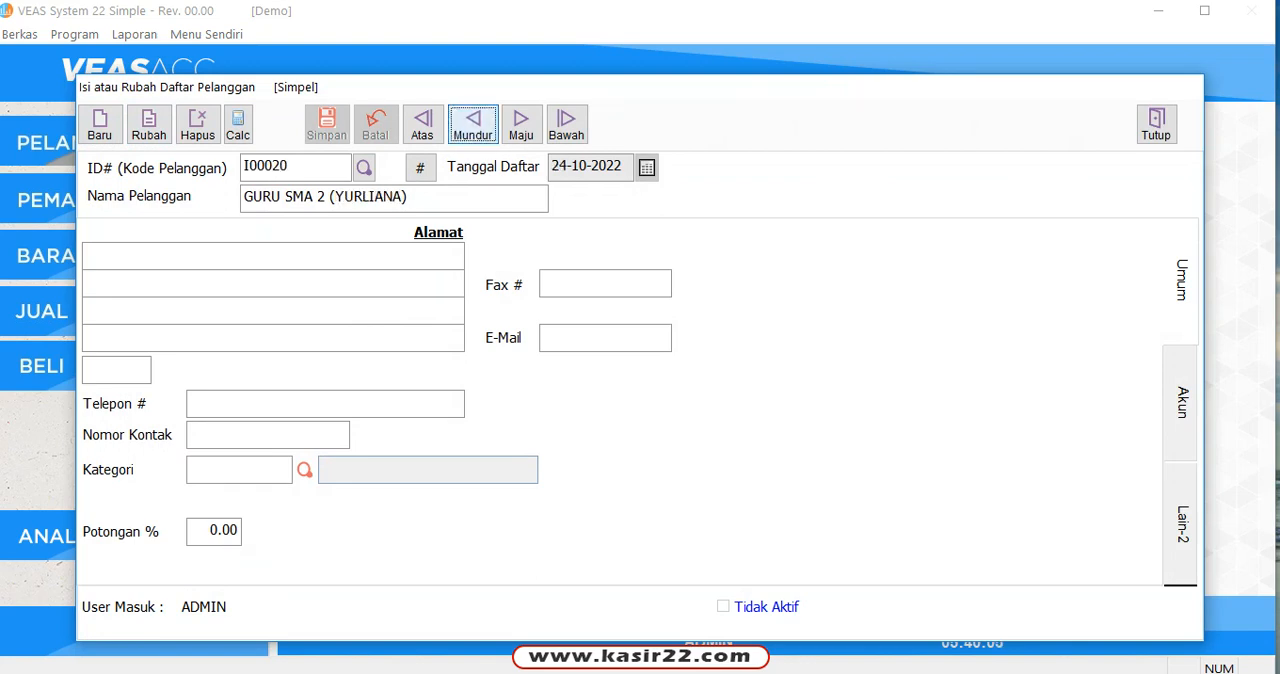
pyautogui.click(473, 124)
pyautogui.click(473, 124)
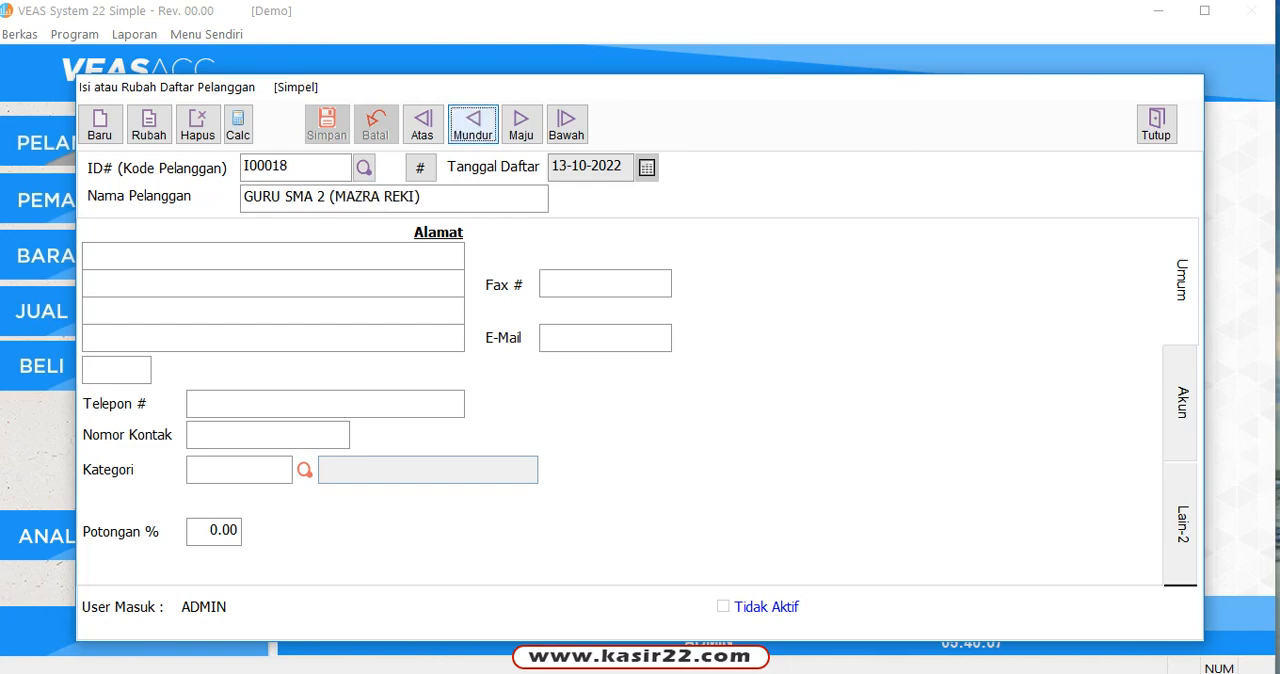
pyautogui.click(521, 124)
pyautogui.click(521, 124)
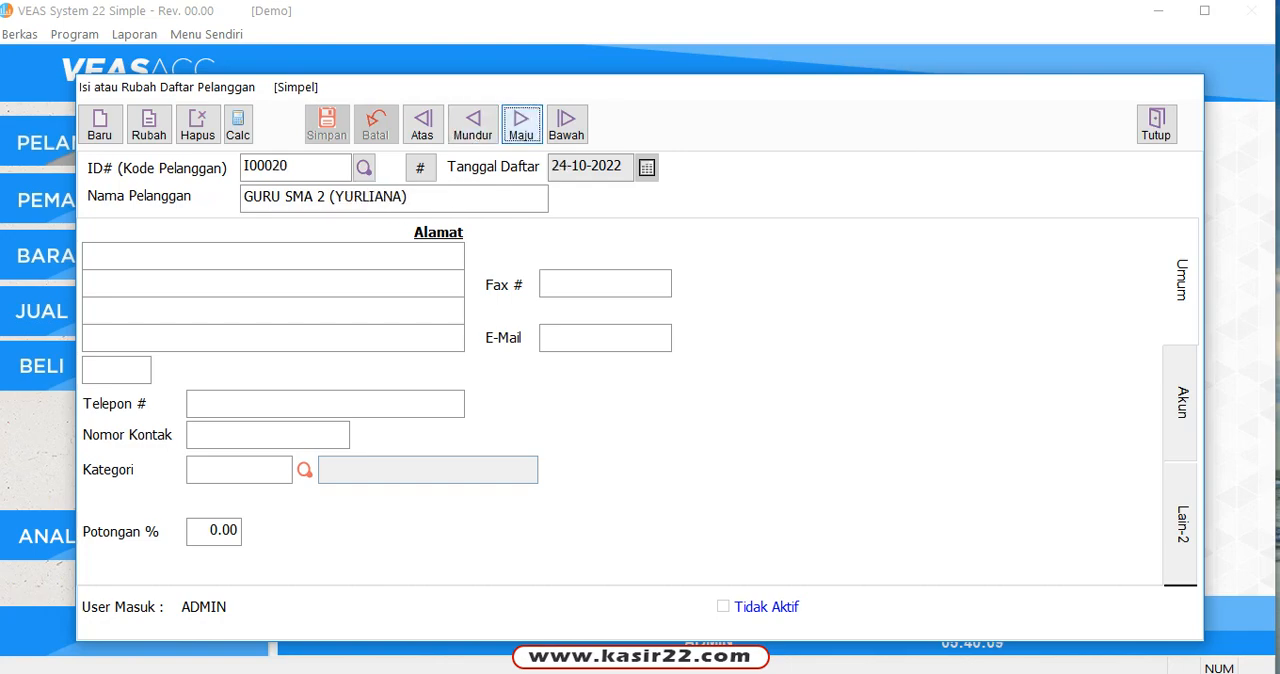
# Step: Open the customer lookup list and examine its entries from the first names through the school customers
pyautogui.click(363, 167)
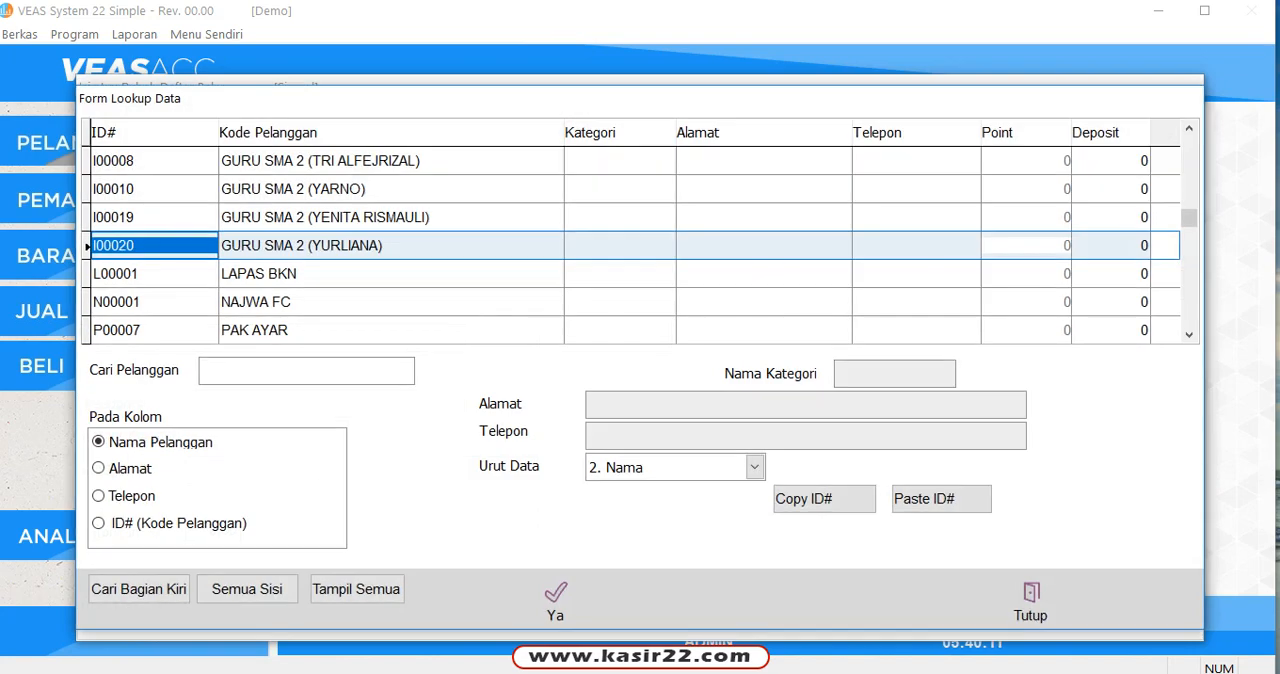
pyautogui.click(430, 161)
pyautogui.scroll(-5, 430, 161)
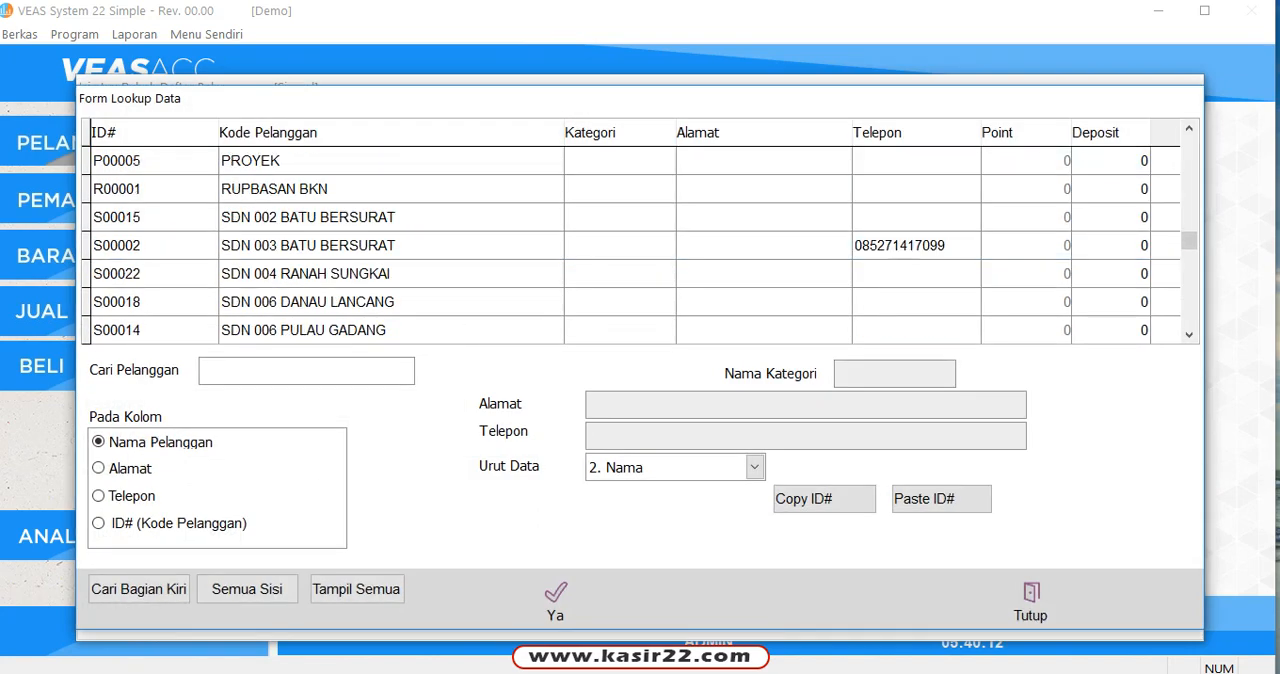
pyautogui.scroll(-5, 640, 245)
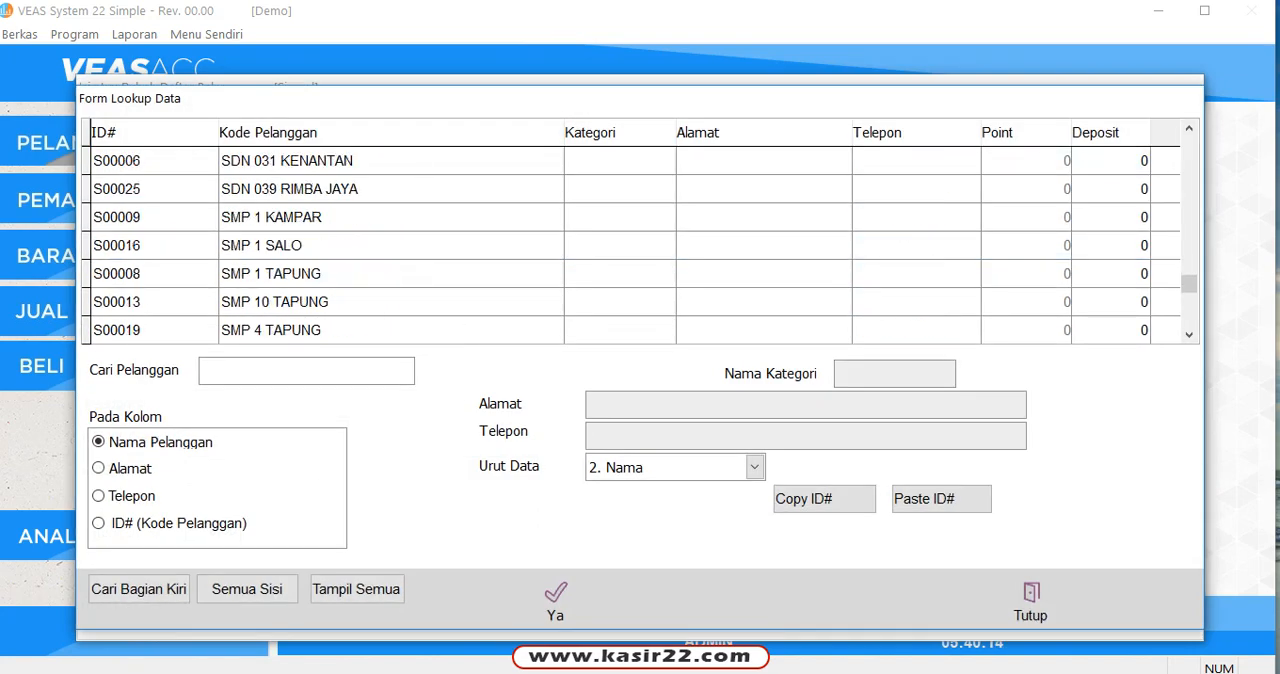
pyautogui.scroll(7, 640, 245)
pyautogui.scroll(5, 640, 245)
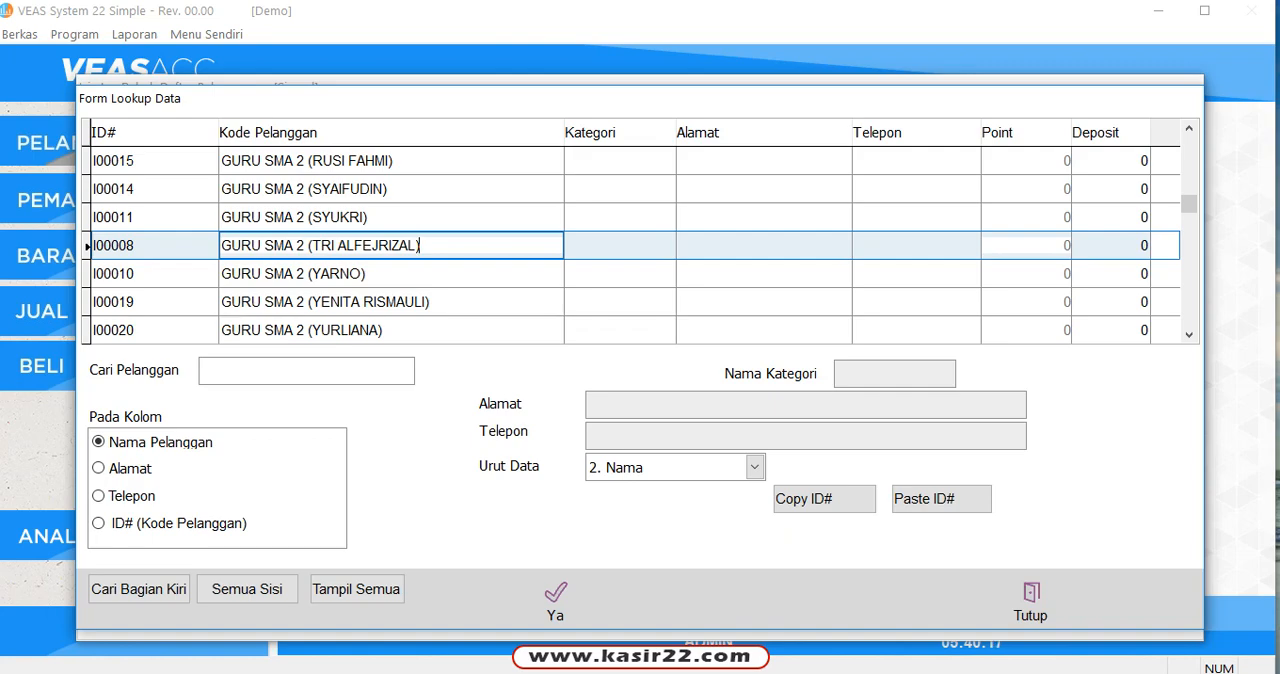
pyautogui.click(430, 273)
pyautogui.scroll(-5, 430, 273)
pyautogui.scroll(5, 430, 273)
pyautogui.scroll(10, 630, 245)
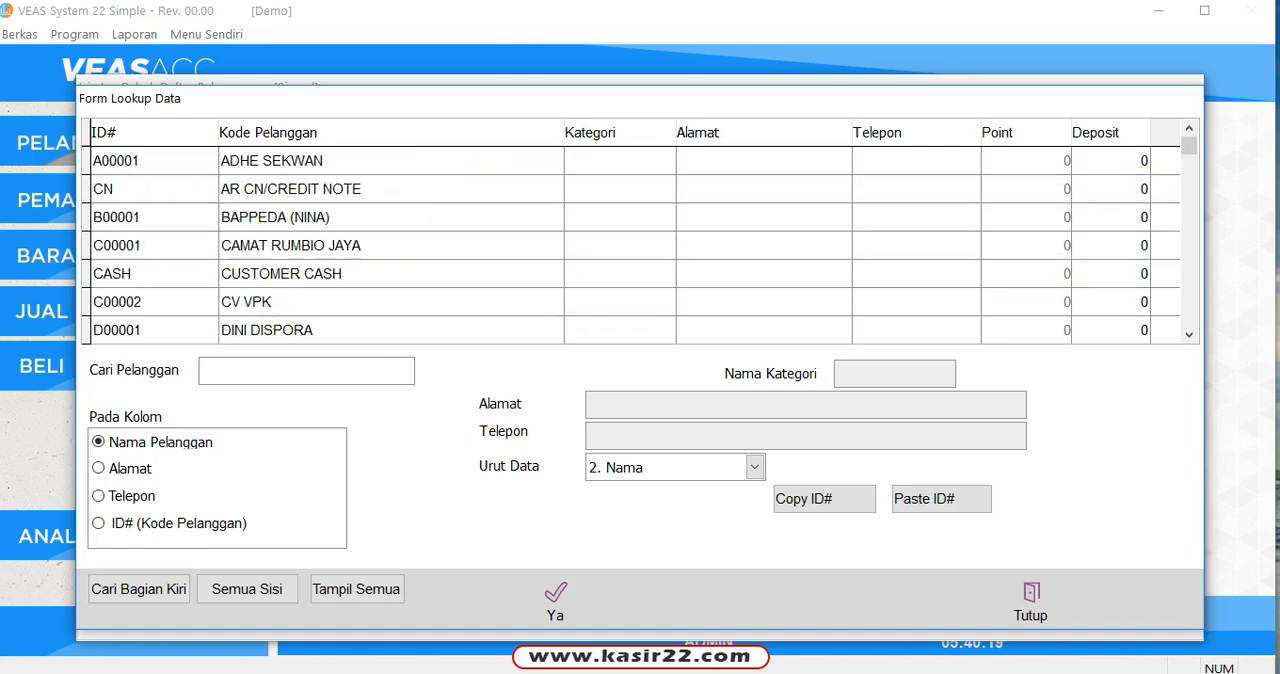
pyautogui.click(322, 161)
pyautogui.click(345, 217)
pyautogui.click(366, 274)
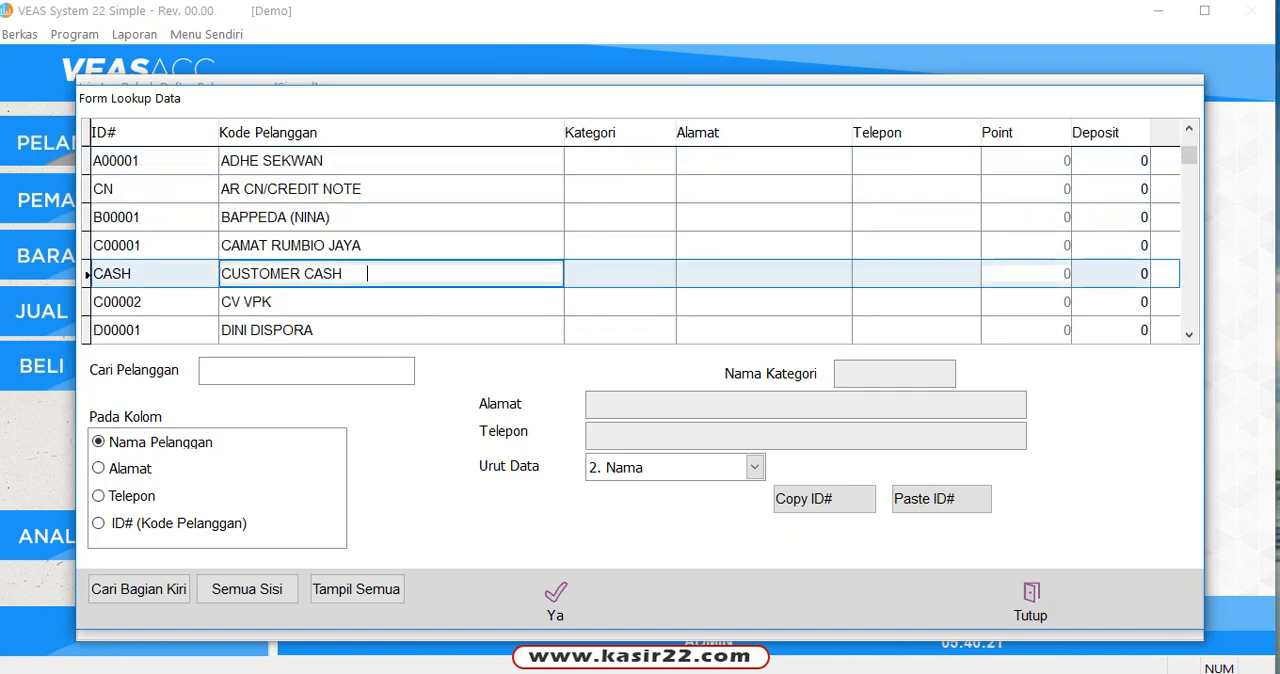
pyautogui.scroll(-5, 366, 274)
pyautogui.scroll(-10, 630, 245)
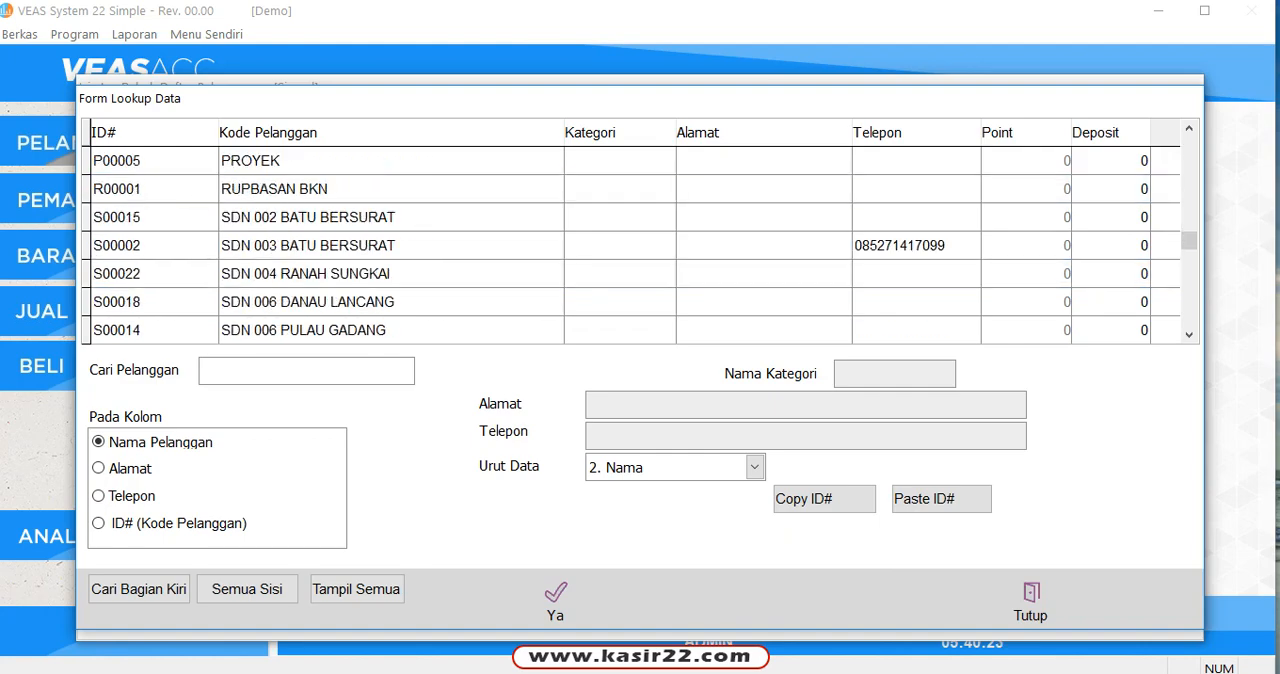
pyautogui.scroll(15, 630, 245)
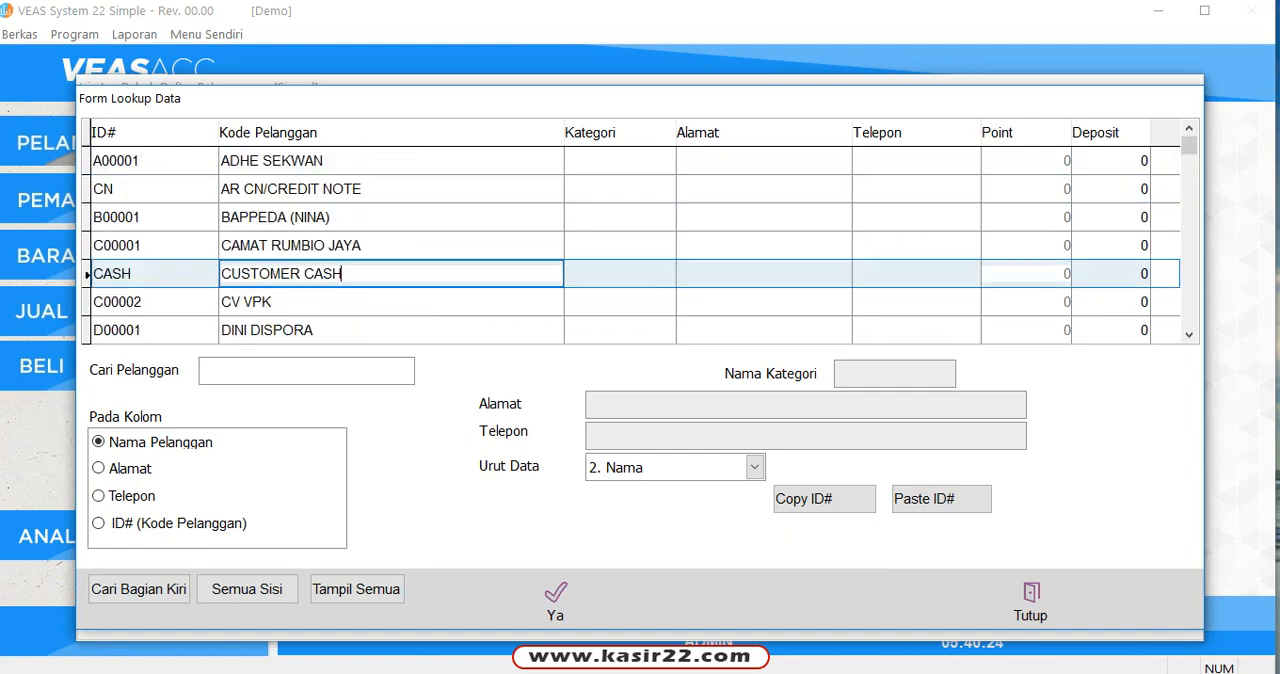
# Step: Search the lookup list by customer name for "sd", view the SDN 003 BATU BERSURAT entry's phone details, and close the lookup
pyautogui.click(290, 371)
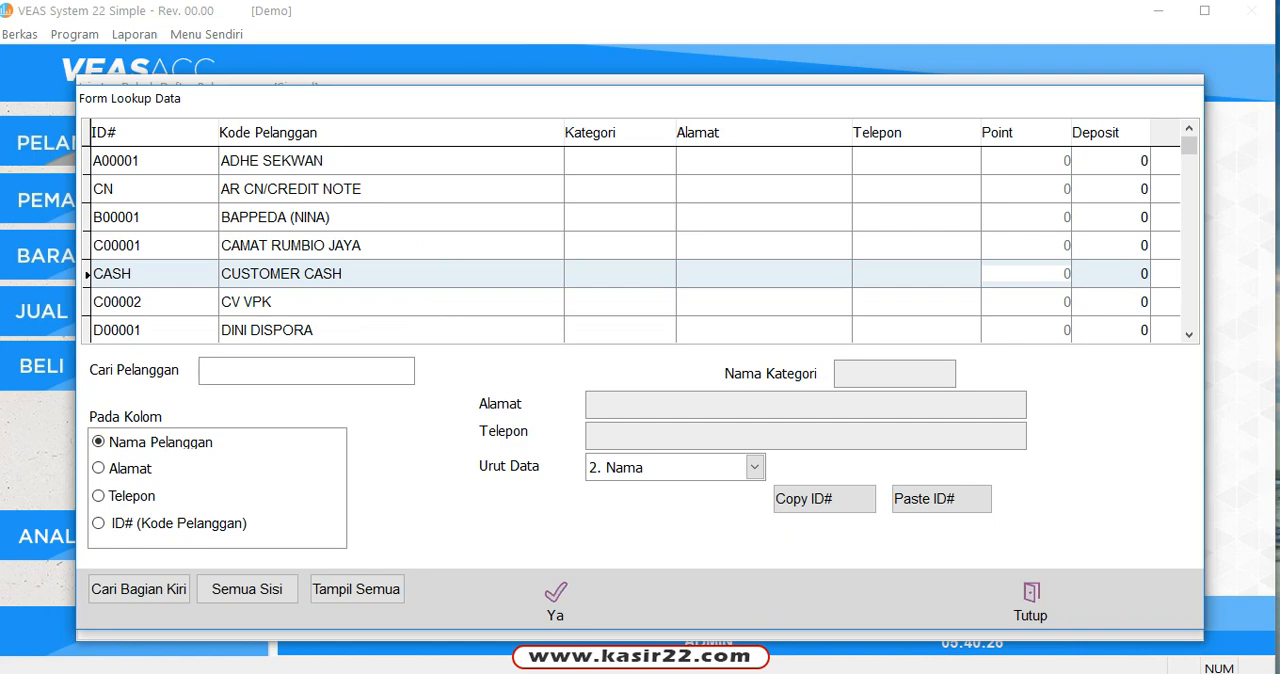
pyautogui.write('sd')
pyautogui.press('Return')
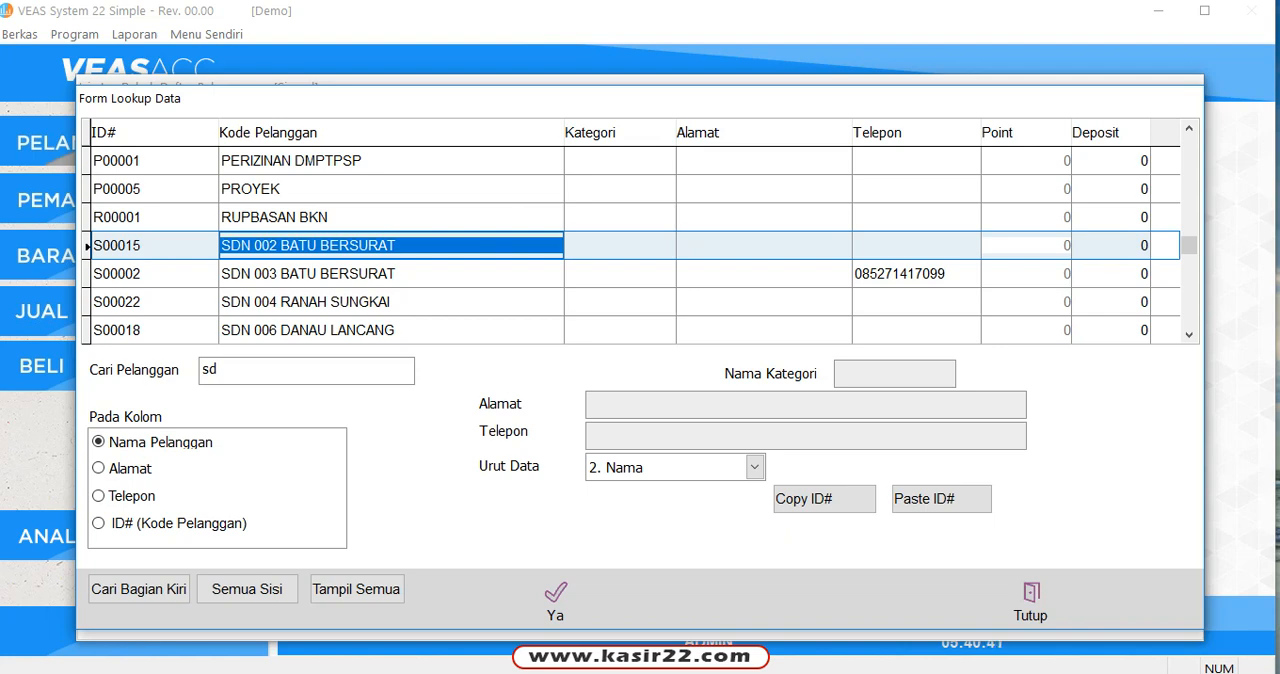
pyautogui.click(915, 274)
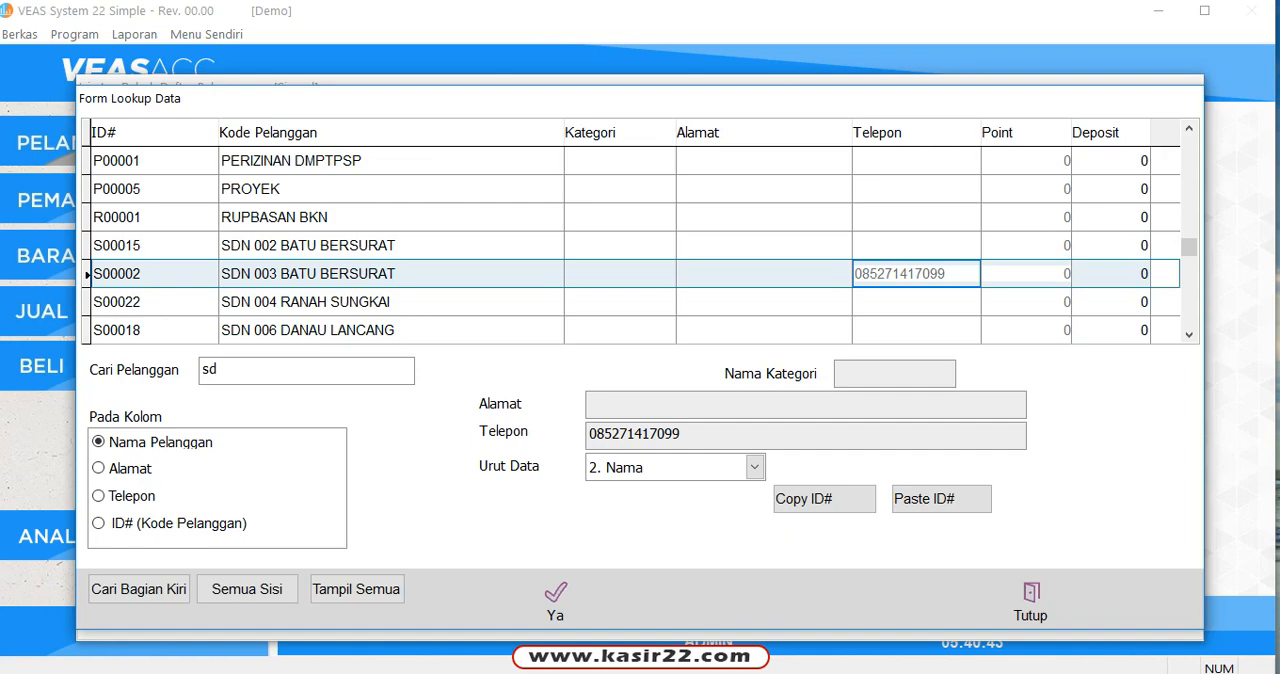
pyautogui.click(1030, 600)
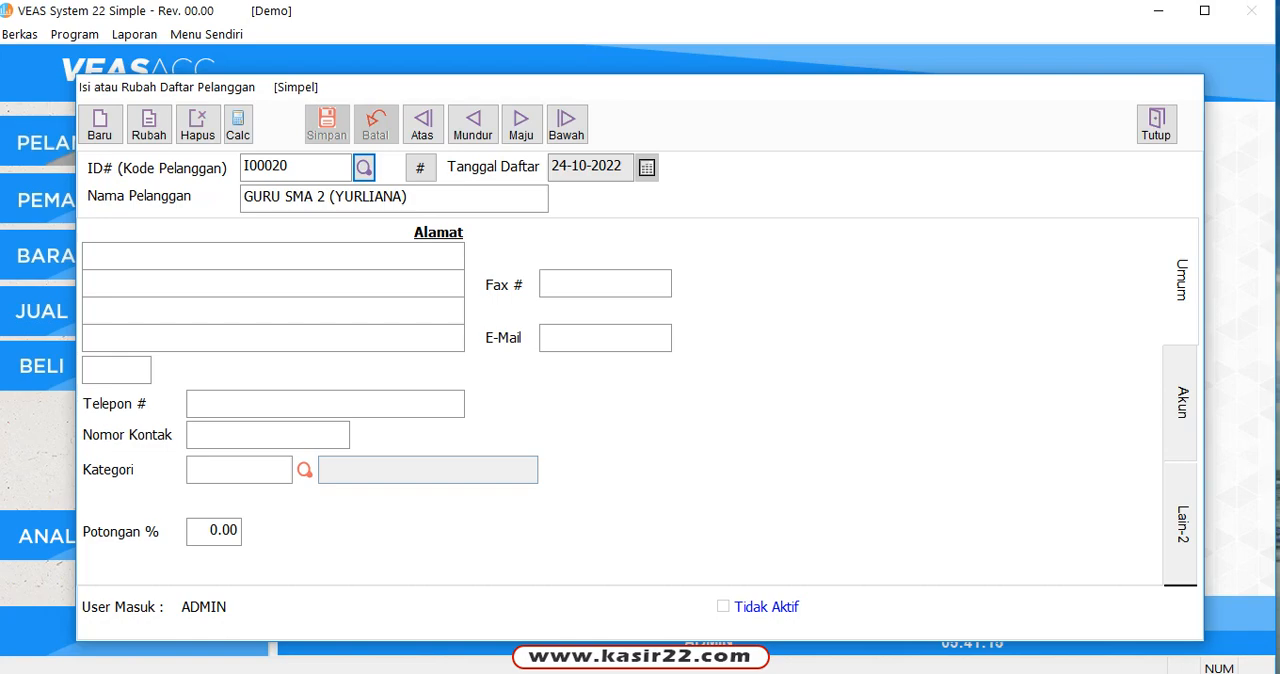
# Step: Try two customer first names in the search that matches any part of the name, and close the search form
pyautogui.press('Return')
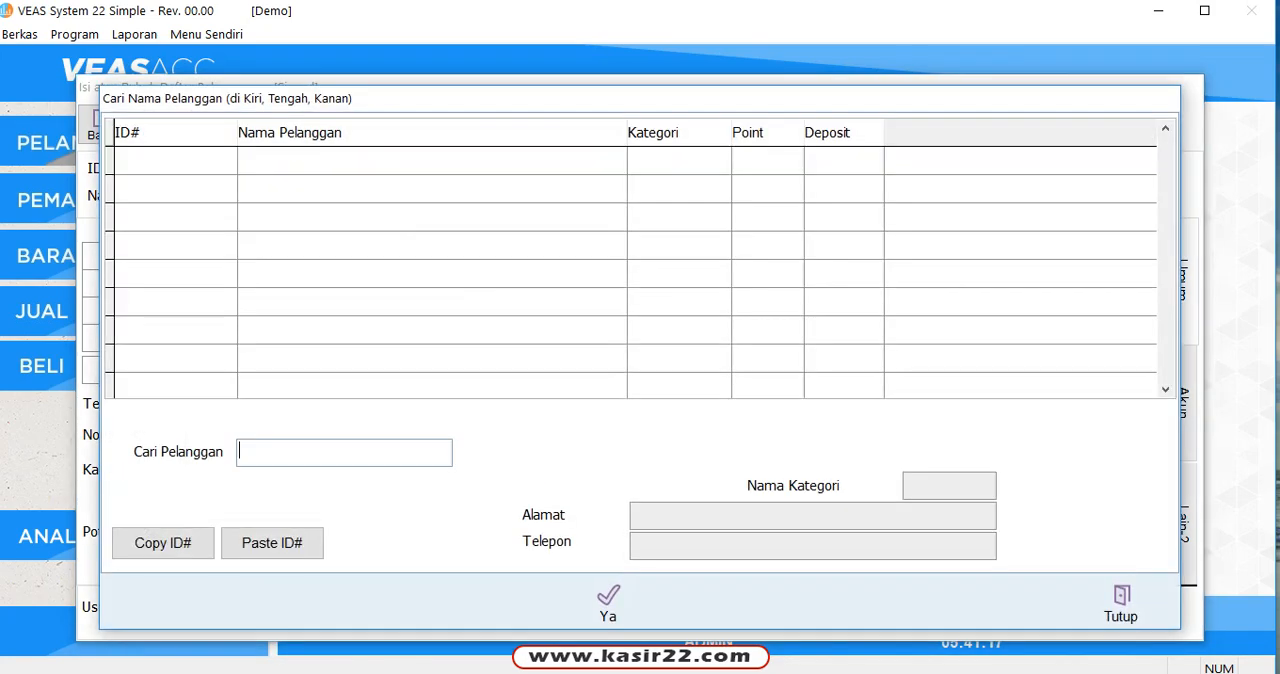
pyautogui.write('iwan')
pyautogui.moveTo(299, 451); pyautogui.dragTo(238, 451)
pyautogui.write('anu')
pyautogui.press('BackSpace')
pyautogui.write('u')
pyautogui.press('BackSpace')
pyautogui.write('i')
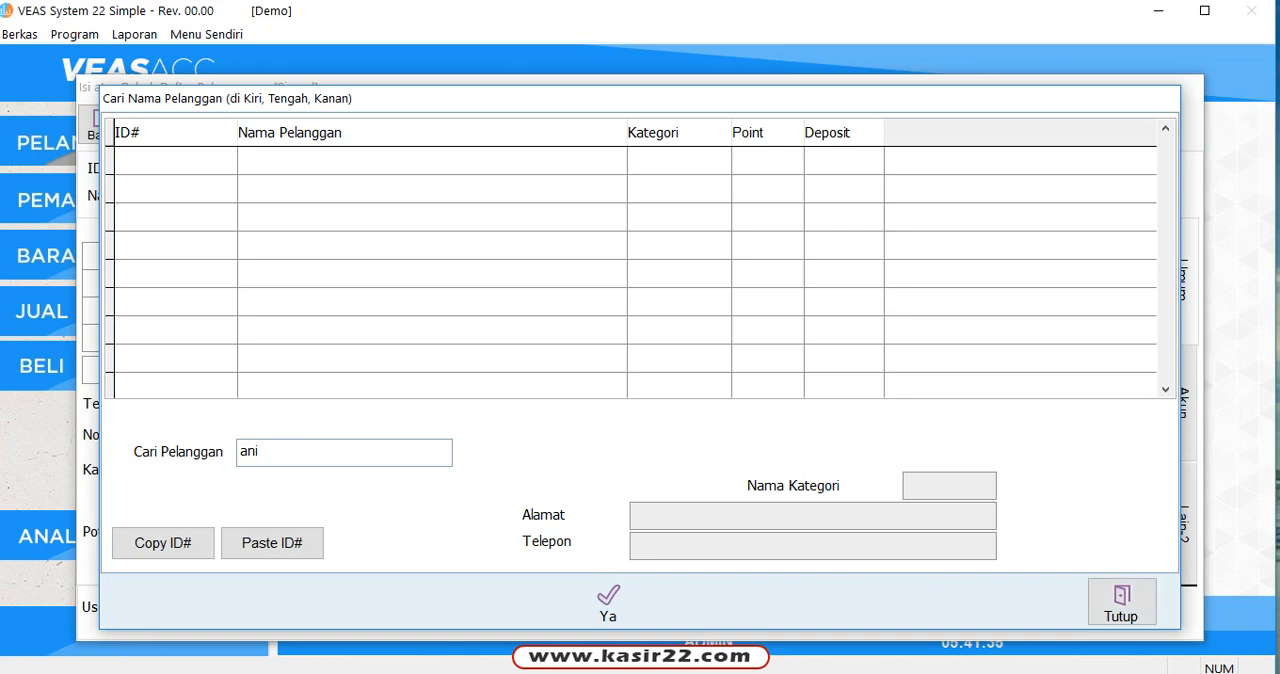
pyautogui.click(1120, 603)
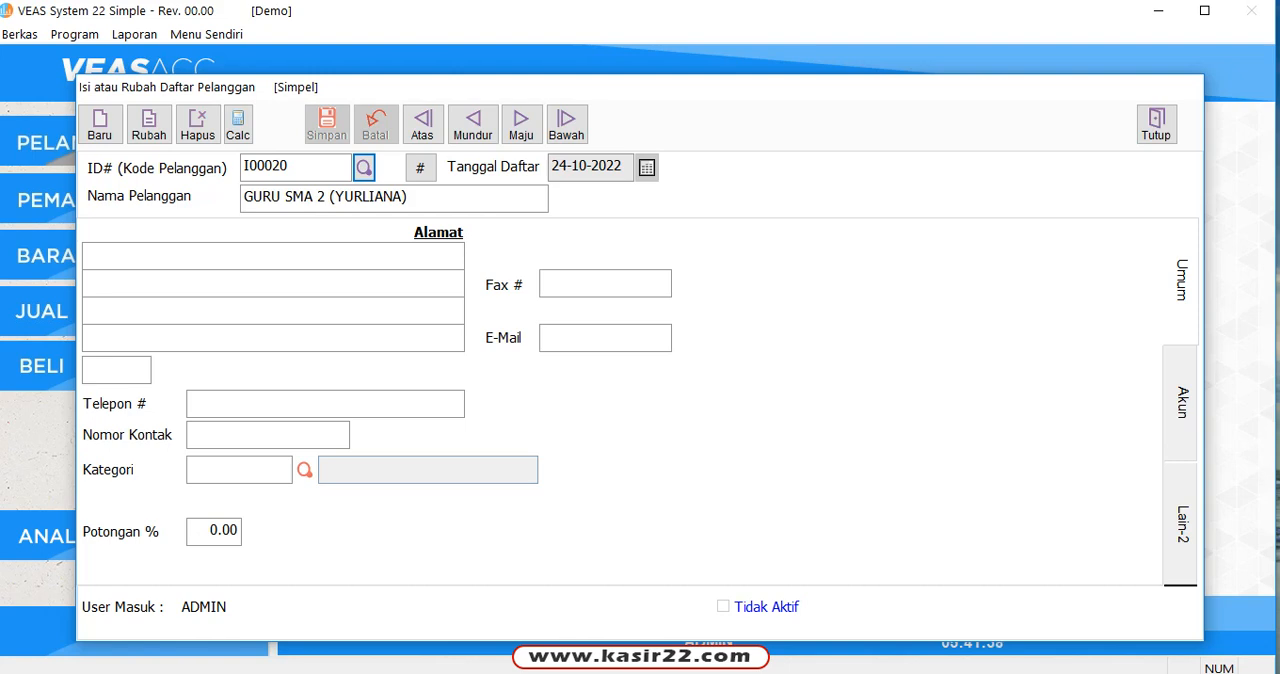
# Step: Start a new customer record and enter the customer's name in capitals, followed by " - KASIR 22"
pyautogui.click(100, 124)
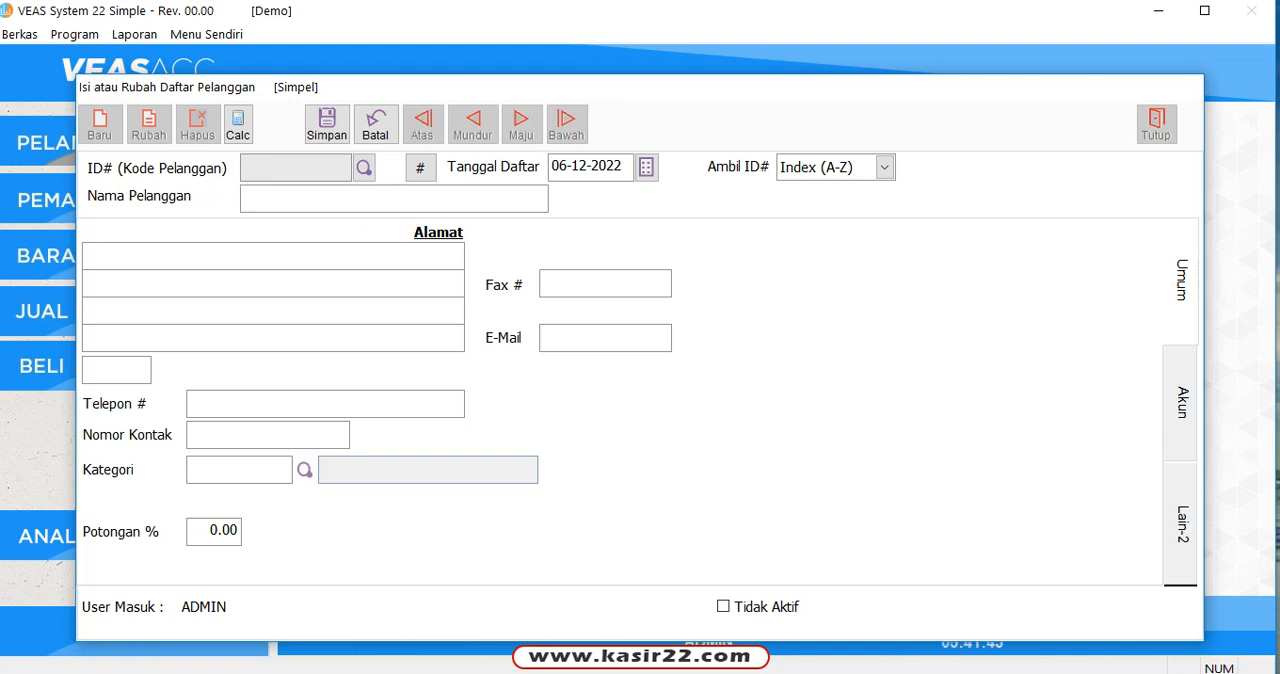
pyautogui.press('capslock')
pyautogui.write('IWAM - KASIR 22')
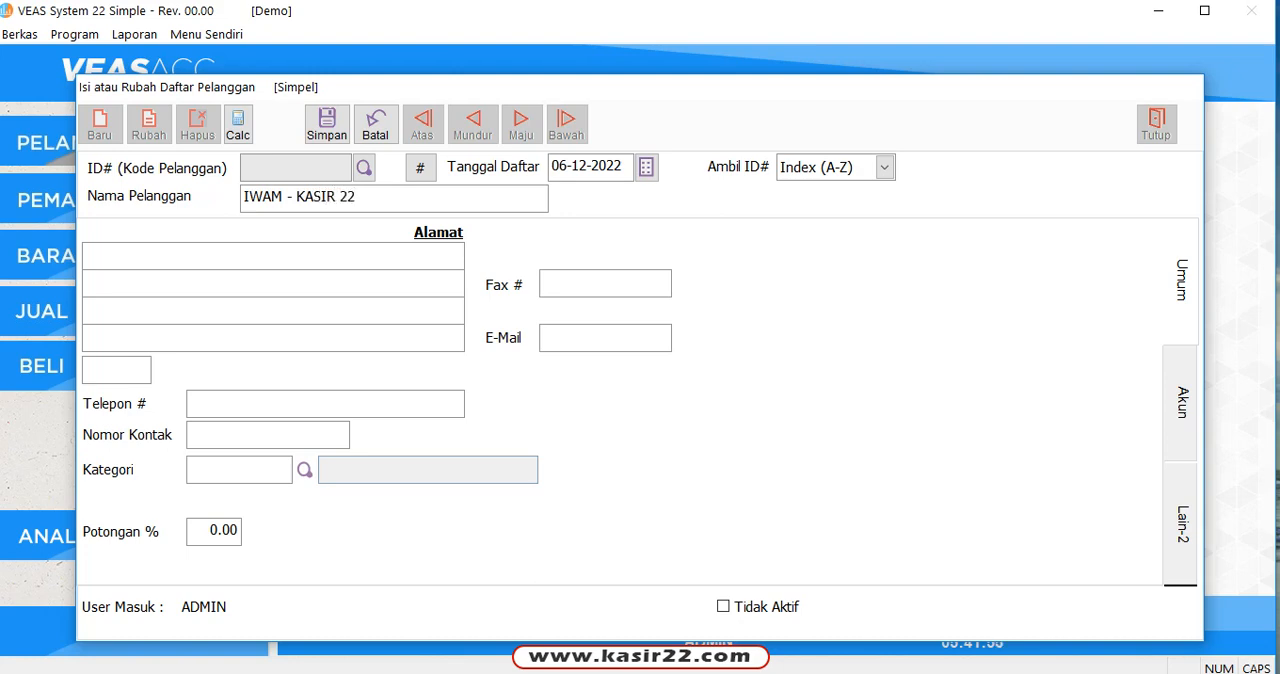
pyautogui.press('Return')
pyautogui.press('Return')
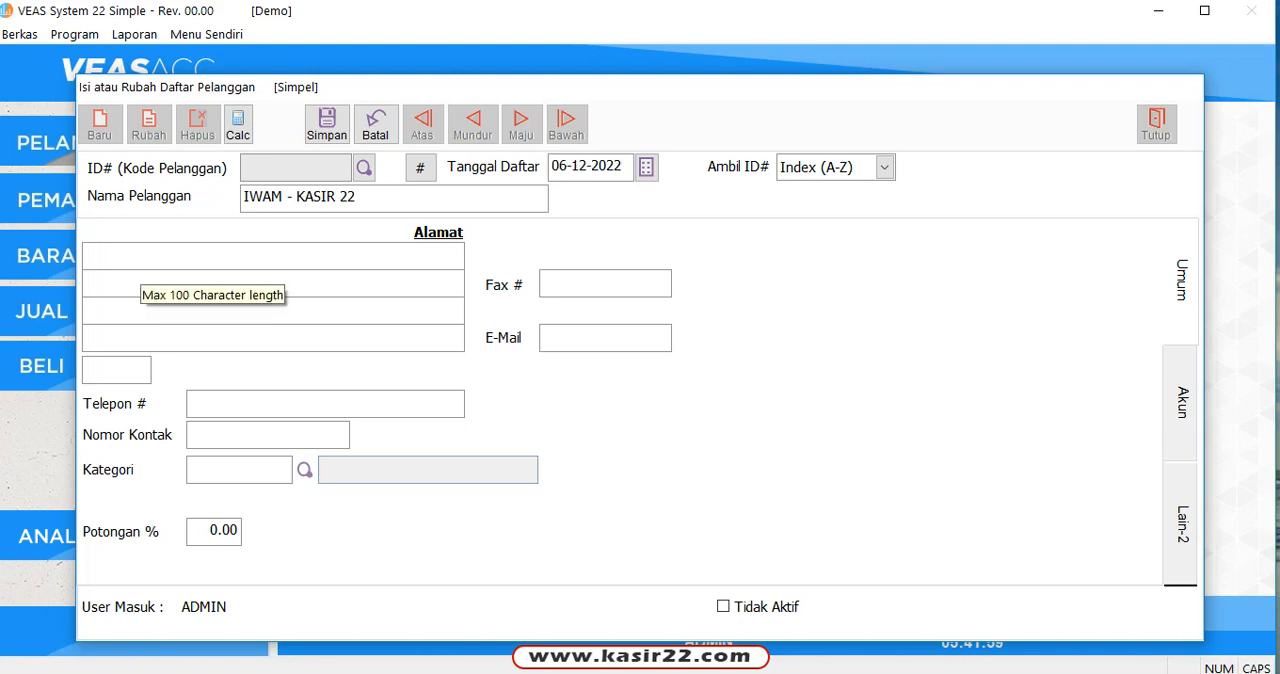
# Step: Enter the customer's street name and house number on the first address line
pyautogui.write('jL.')
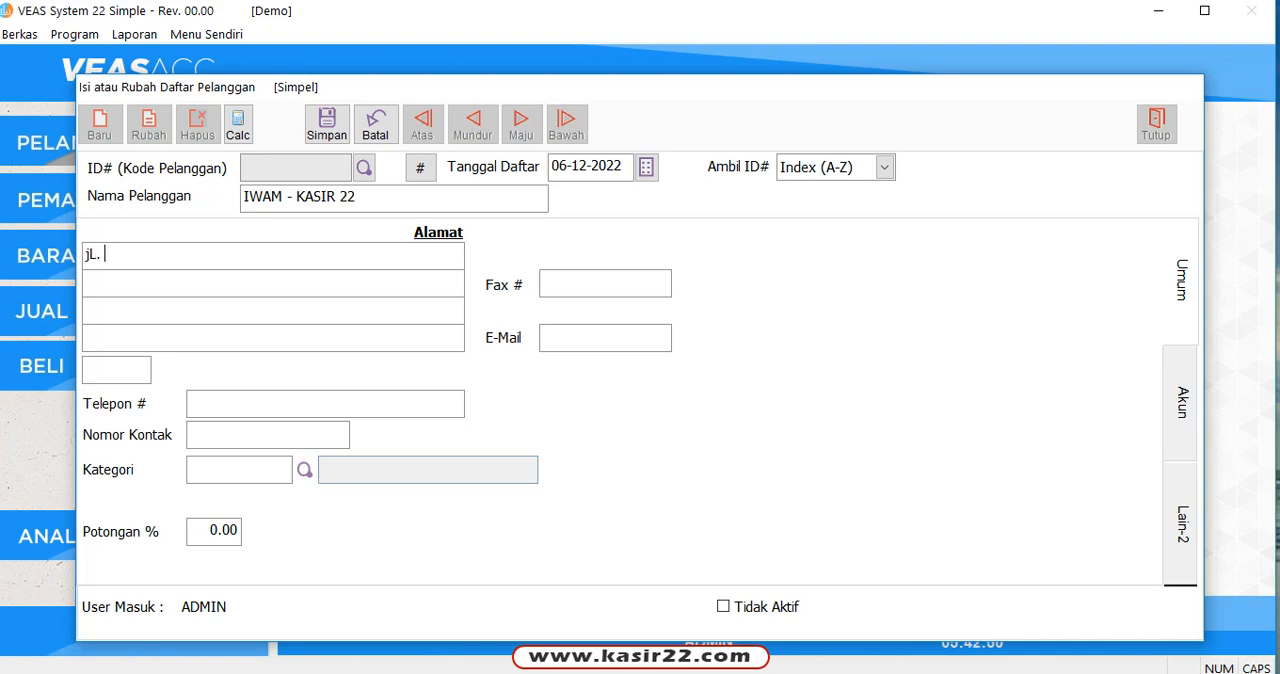
pyautogui.press('BackSpace')
pyautogui.press('BackSpace')
pyautogui.press('BackSpace')
pyautogui.press('capslock')
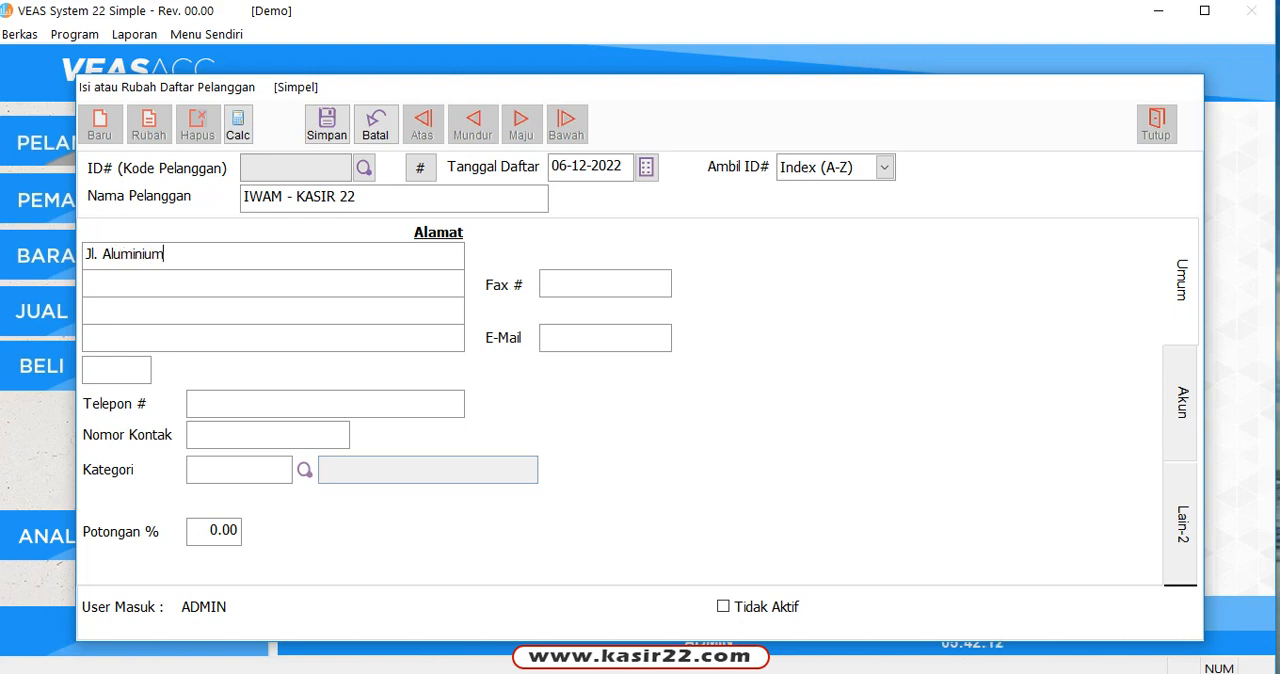
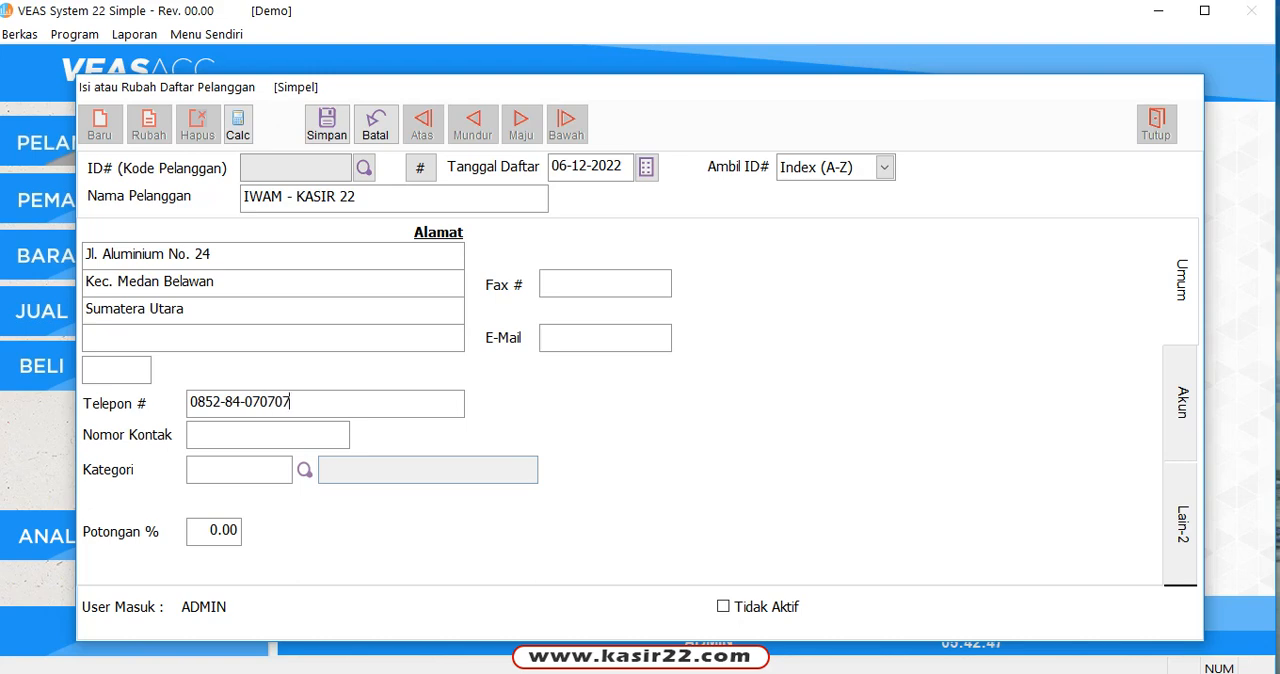
# Step: Enter the customer's phone number and save the new customer record
pyautogui.click(327, 124)
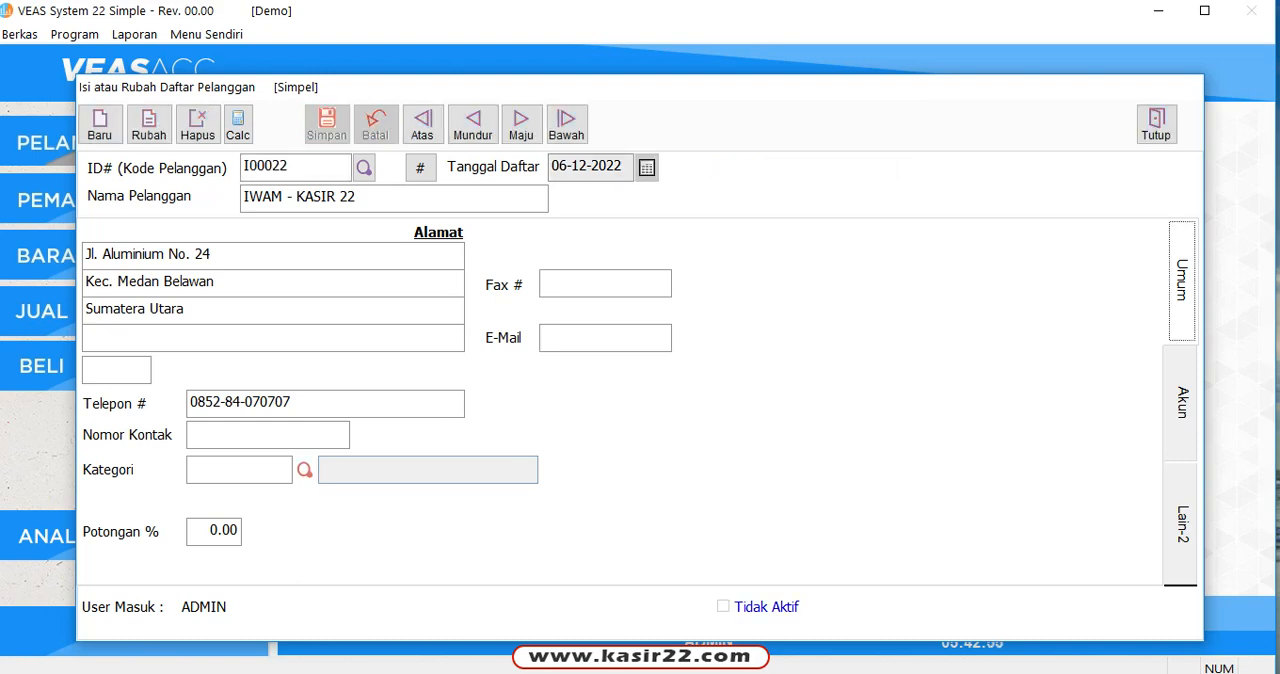
# Step: Page back to the previous customer record and return to the newly saved one
pyautogui.click(473, 124)
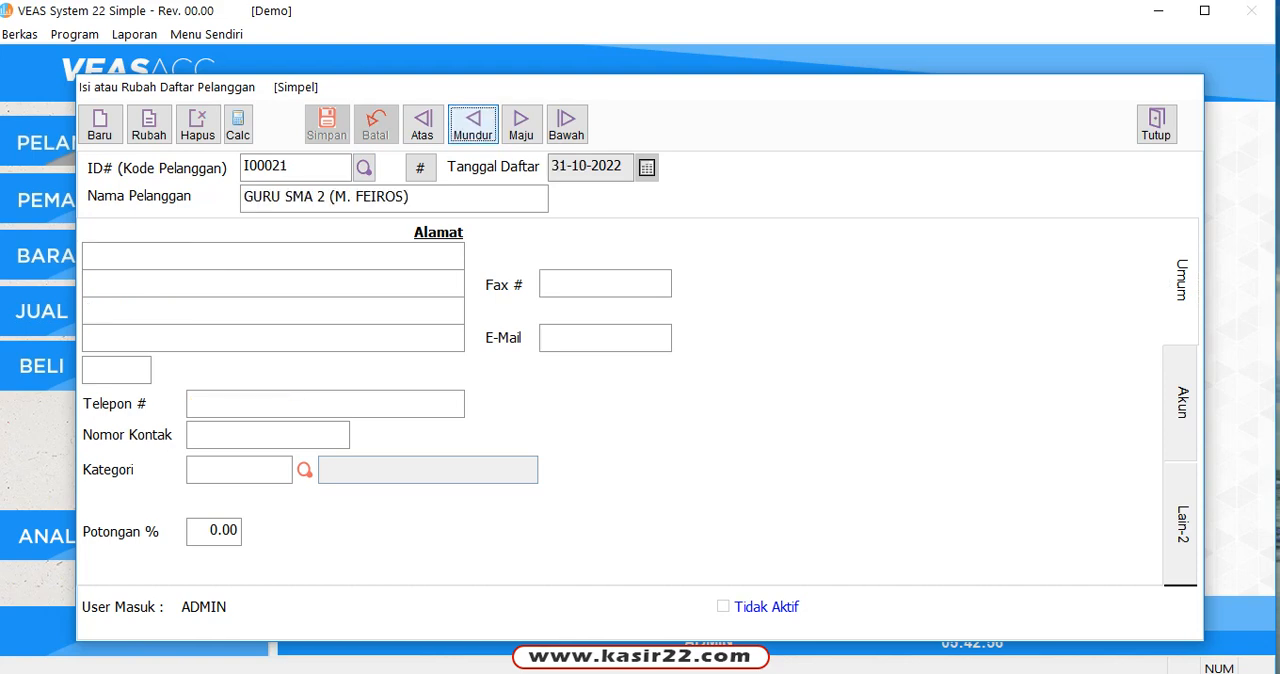
pyautogui.click(521, 124)
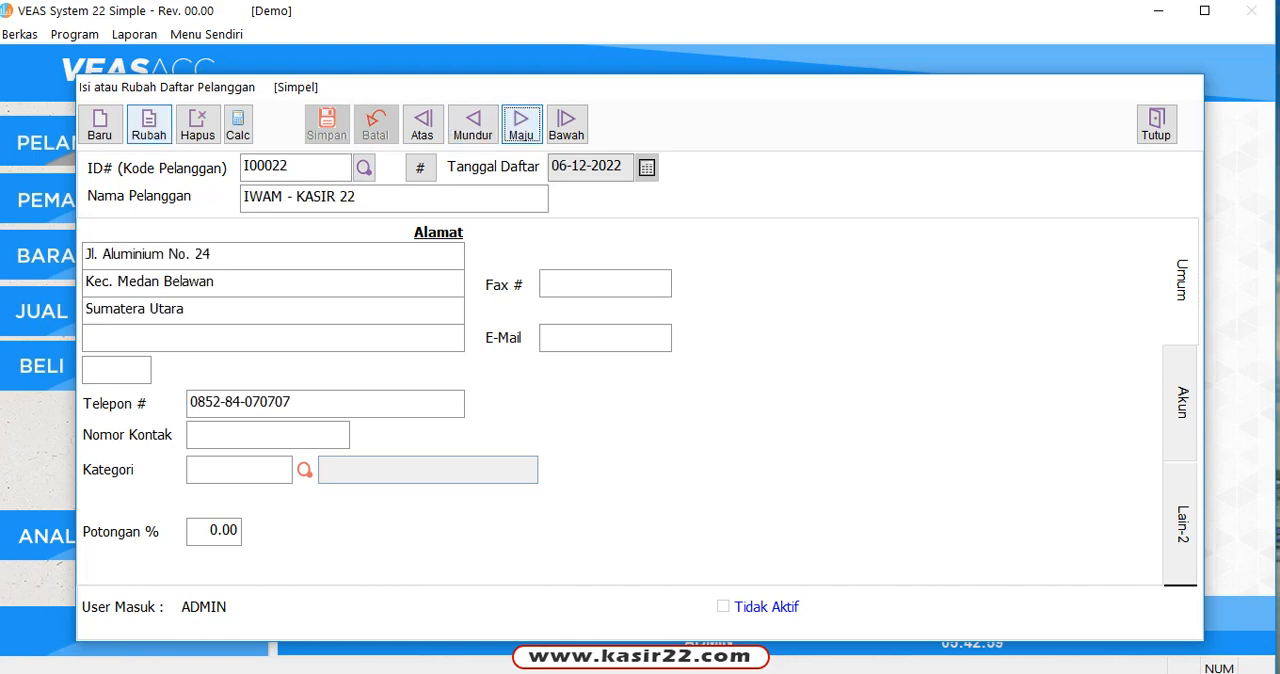
# Step: Correct the misspelled last letter of the first word in the customer's name and save the record
pyautogui.click(149, 124)
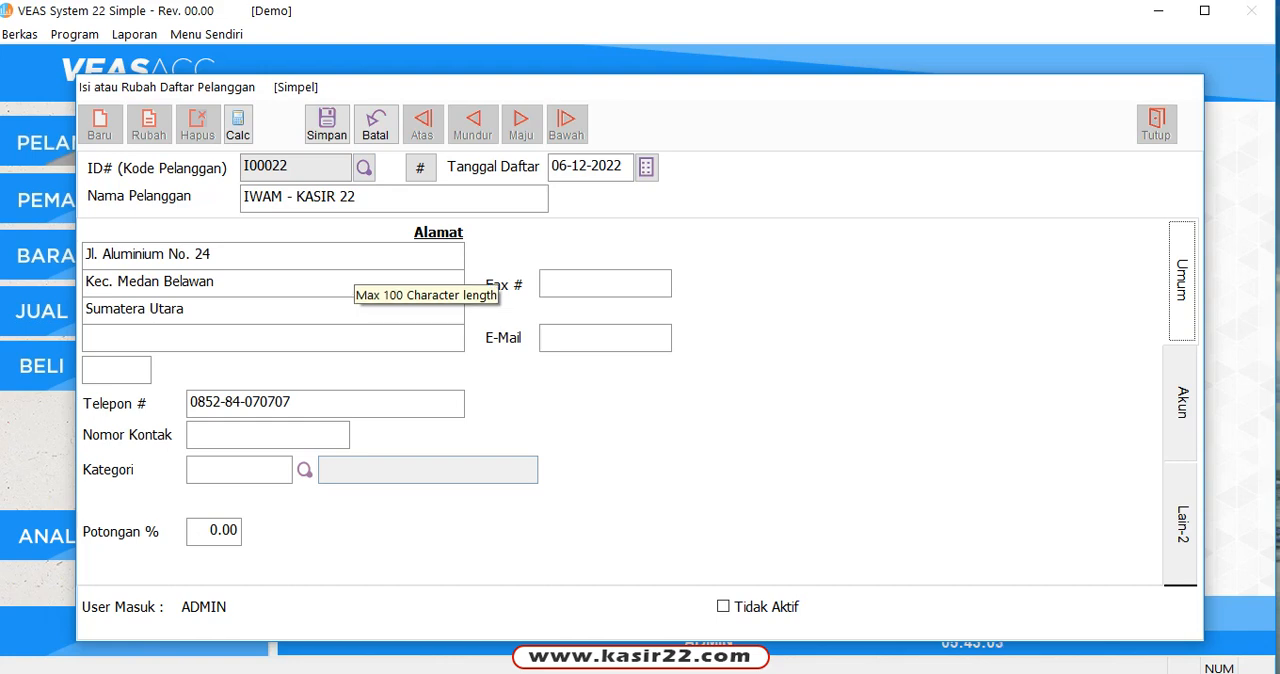
pyautogui.click(252, 196)
pyautogui.hotkey('shift', 'Right')
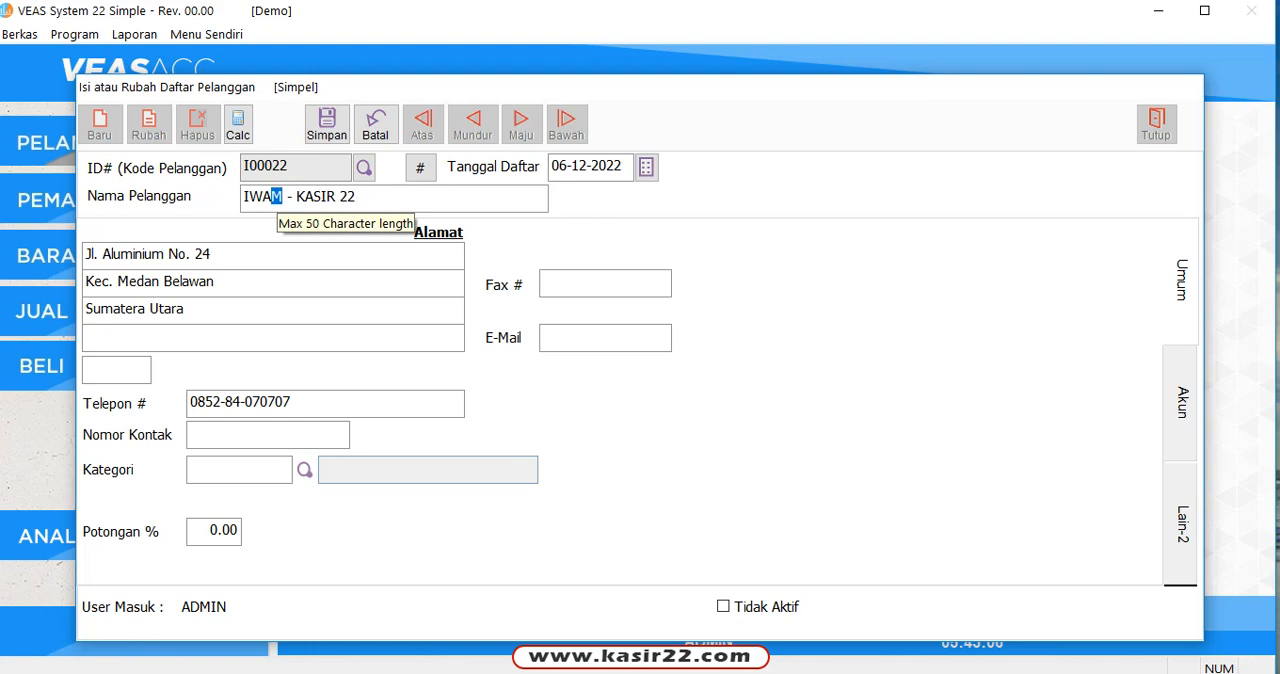
pyautogui.press('Delete')
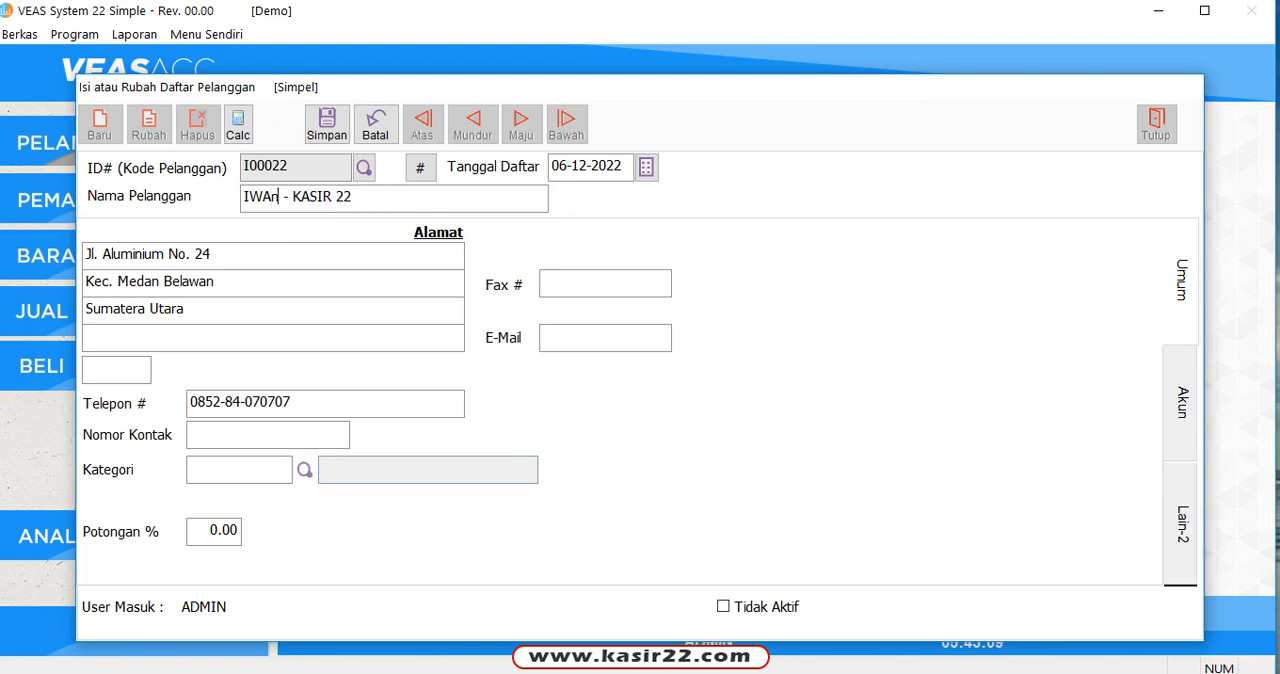
pyautogui.write('N')
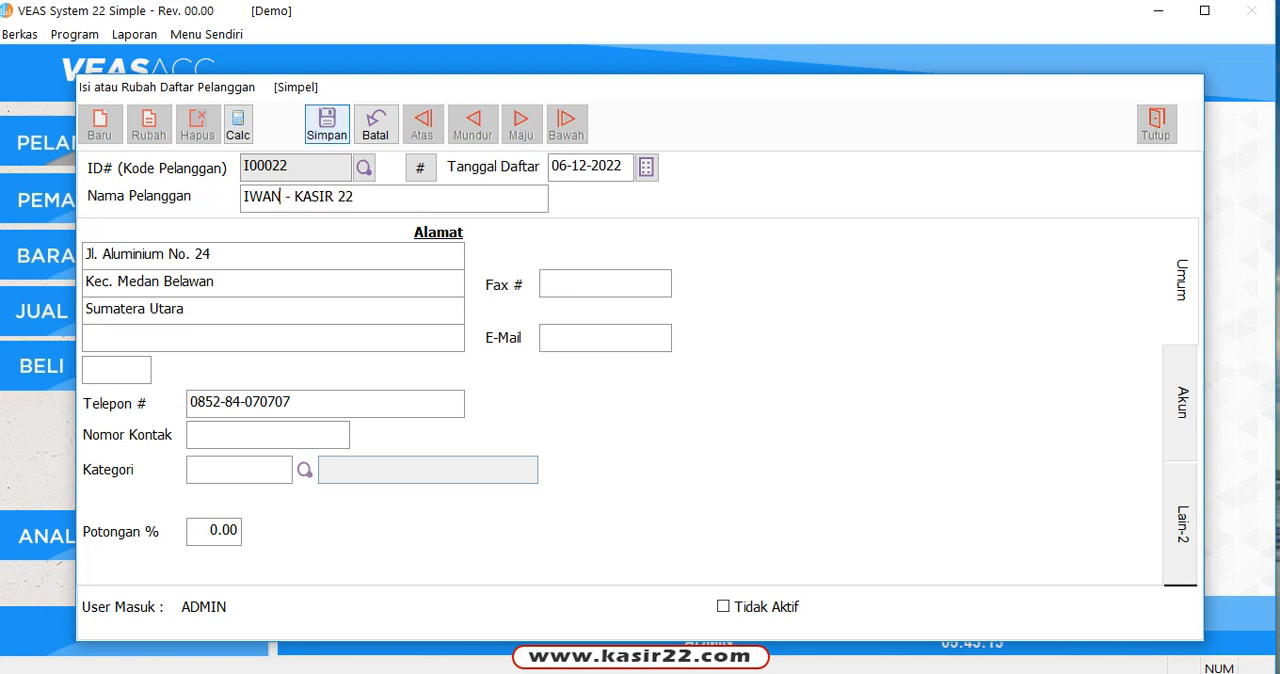
pyautogui.click(327, 124)
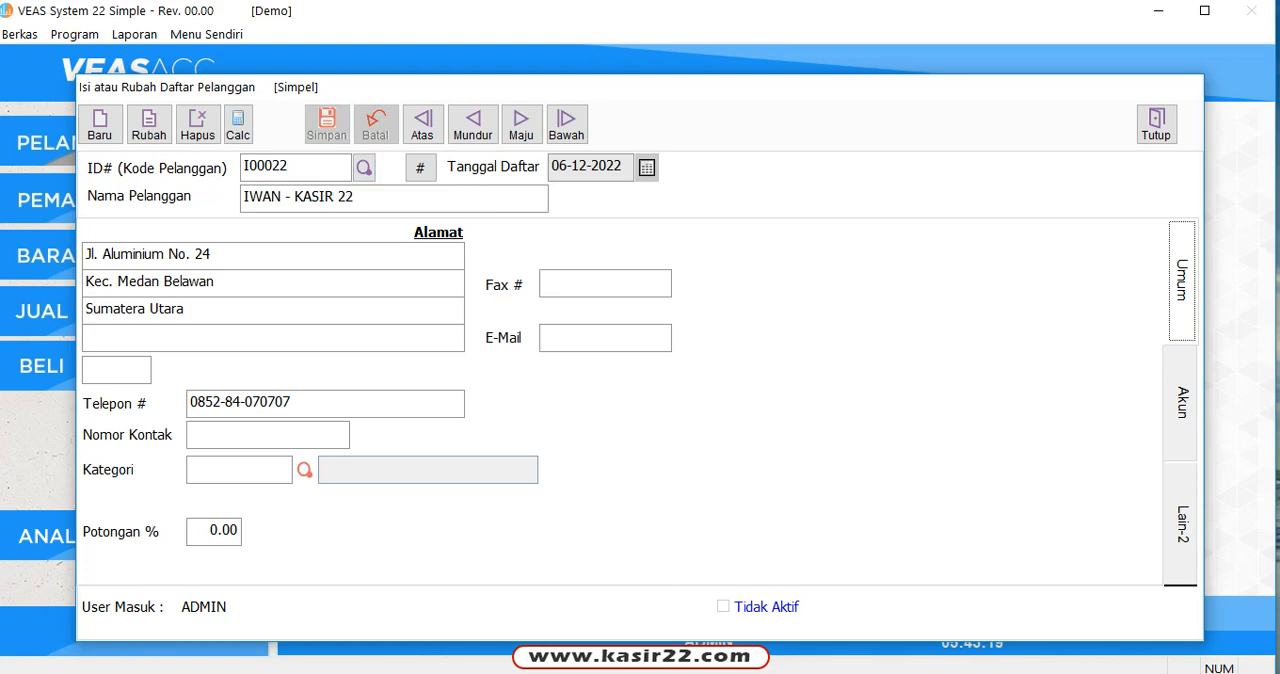
# Step: Request deletion of the current customer record and dismiss the confirmation, keeping the record
pyautogui.click(197, 124)
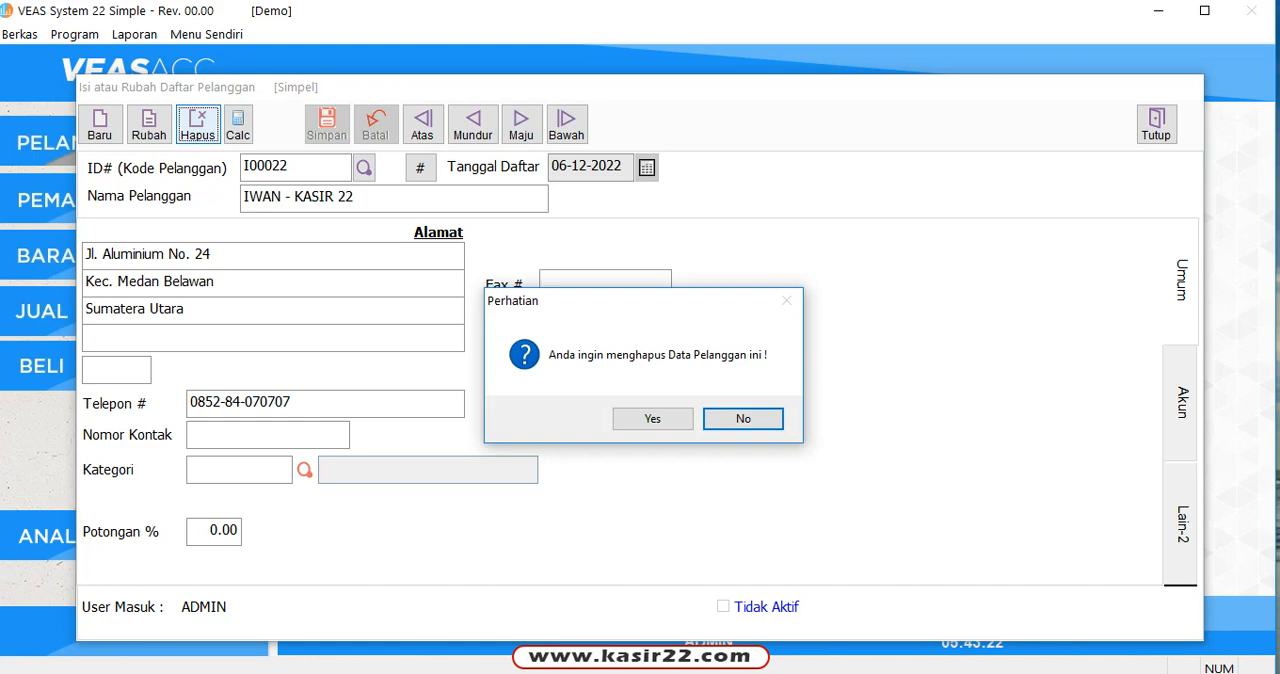
pyautogui.click(653, 419)
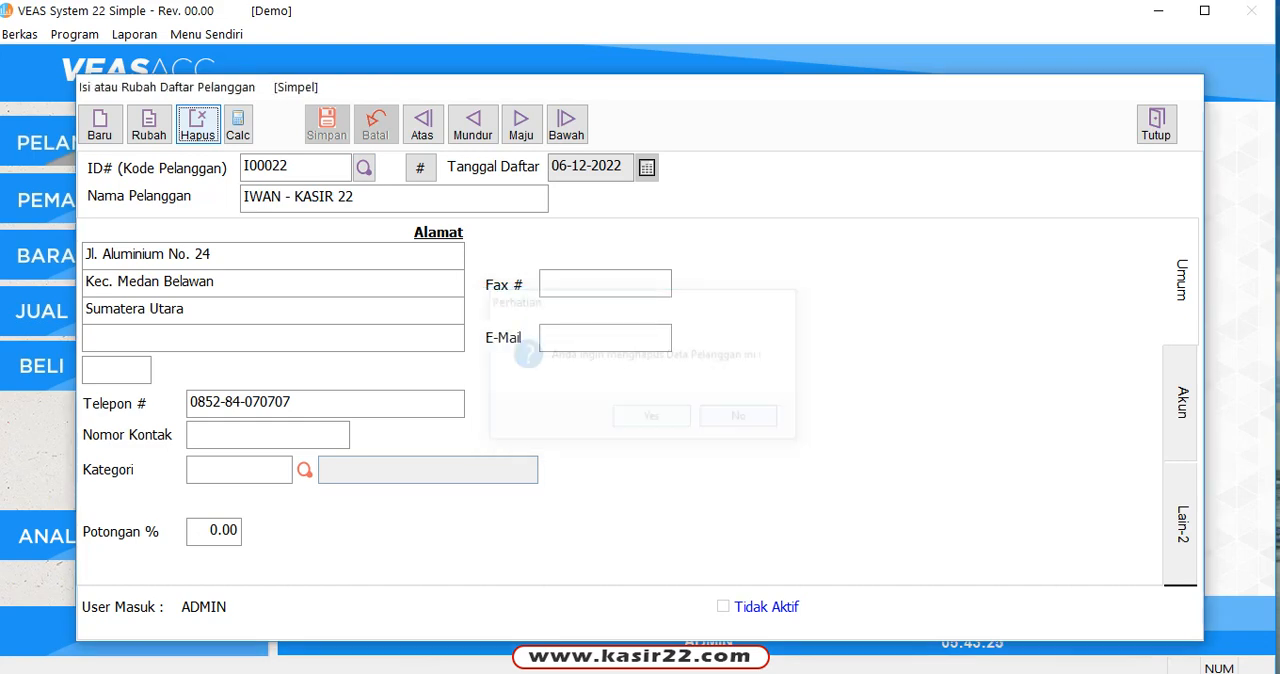
# Step: Create a new test customer with only the customer's name filled in and save it
pyautogui.click(100, 124)
pyautogui.click(290, 197)
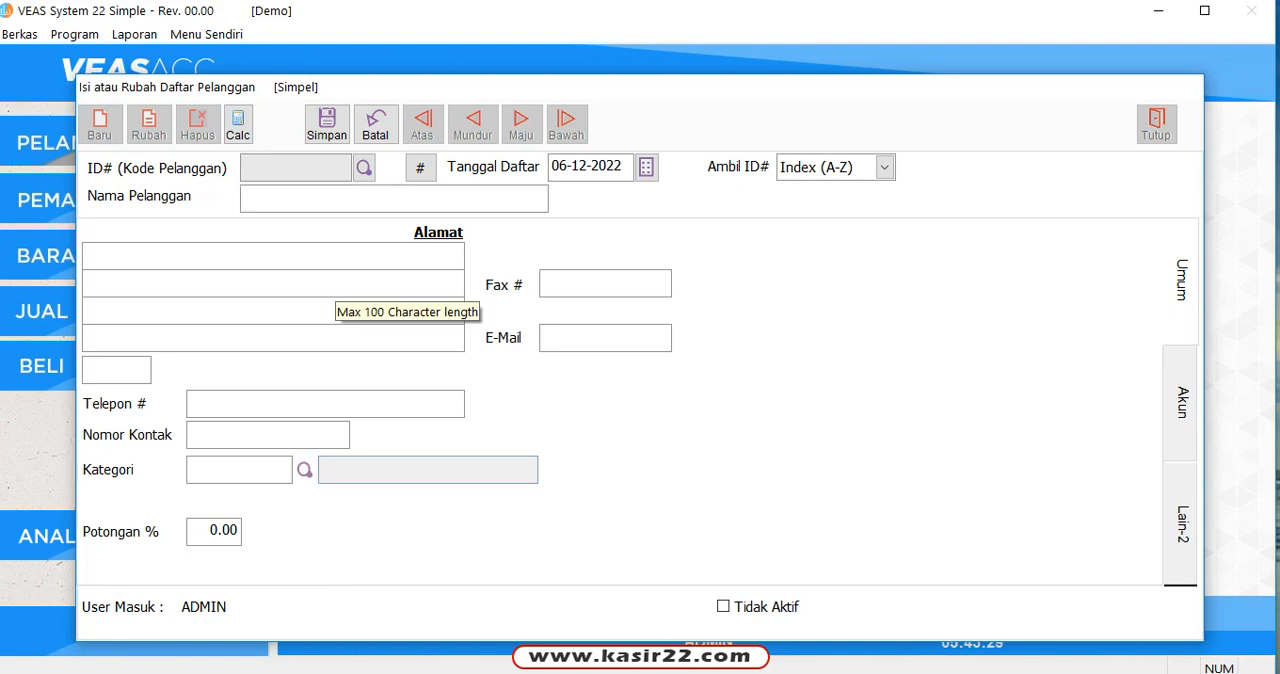
pyautogui.write('joko')
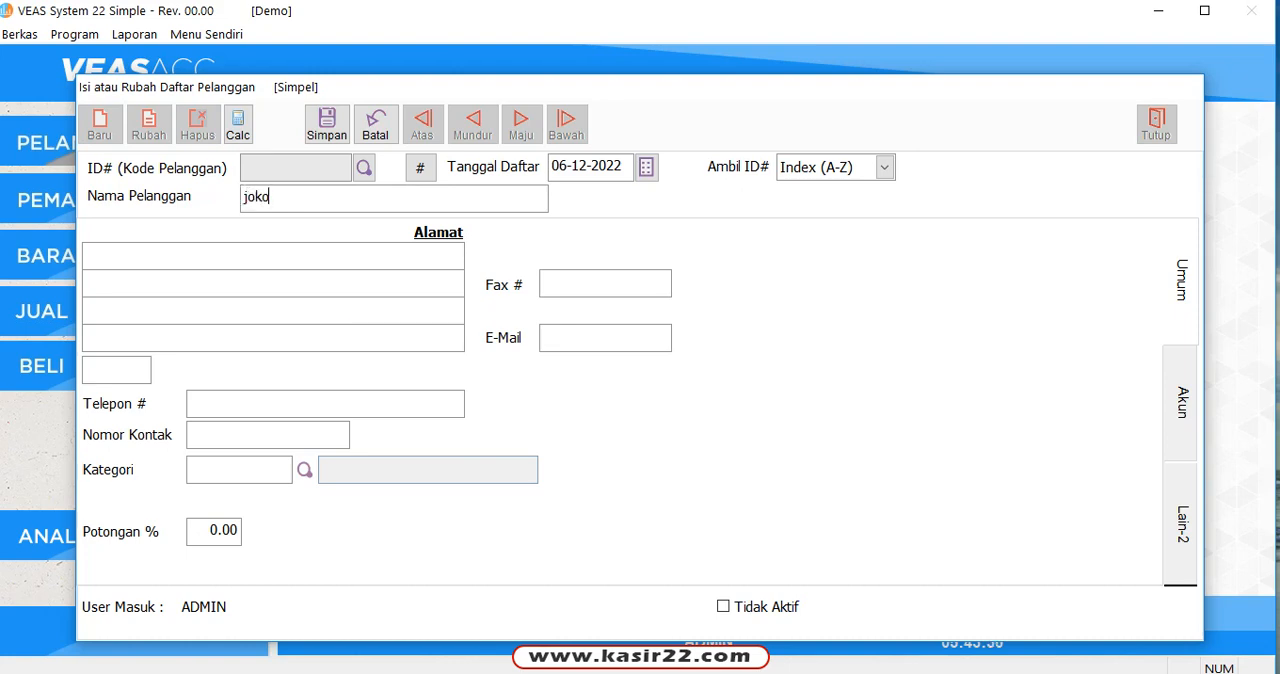
pyautogui.write(' s')
pyautogui.press('Tab')
pyautogui.click(327, 124)
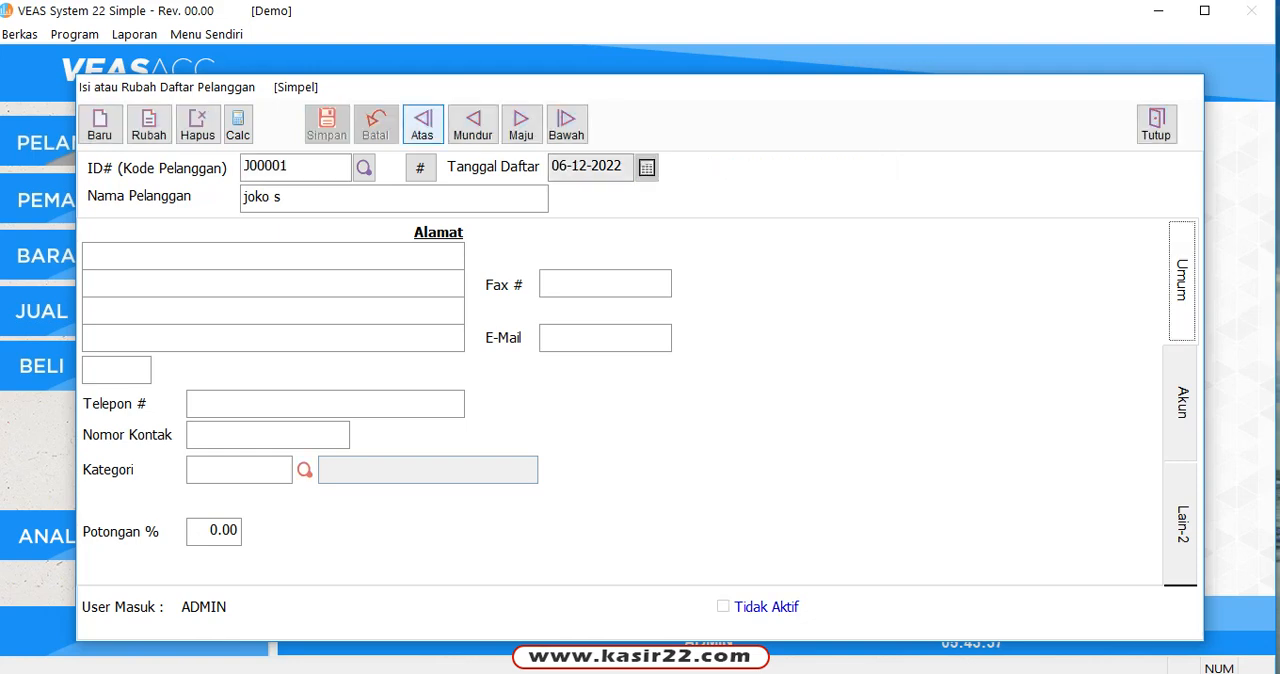
# Step: Page back and forward to the new test customer and delete that record
pyautogui.click(473, 124)
pyautogui.click(521, 124)
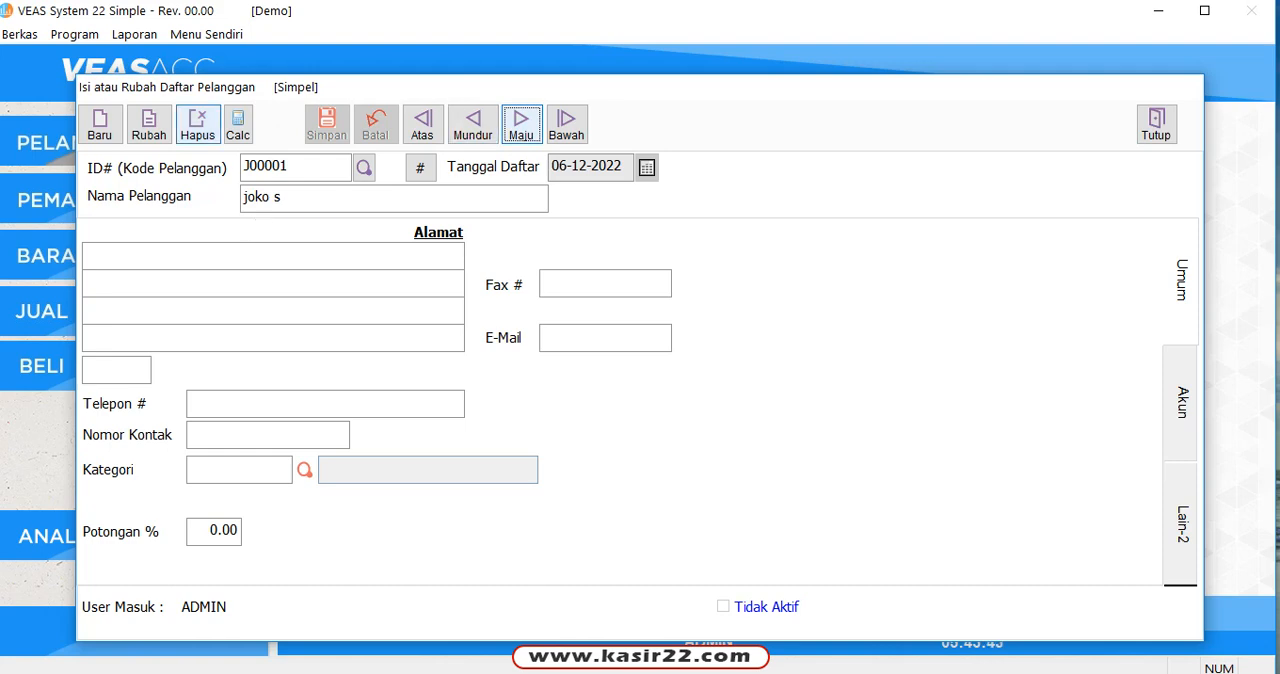
pyautogui.click(197, 125)
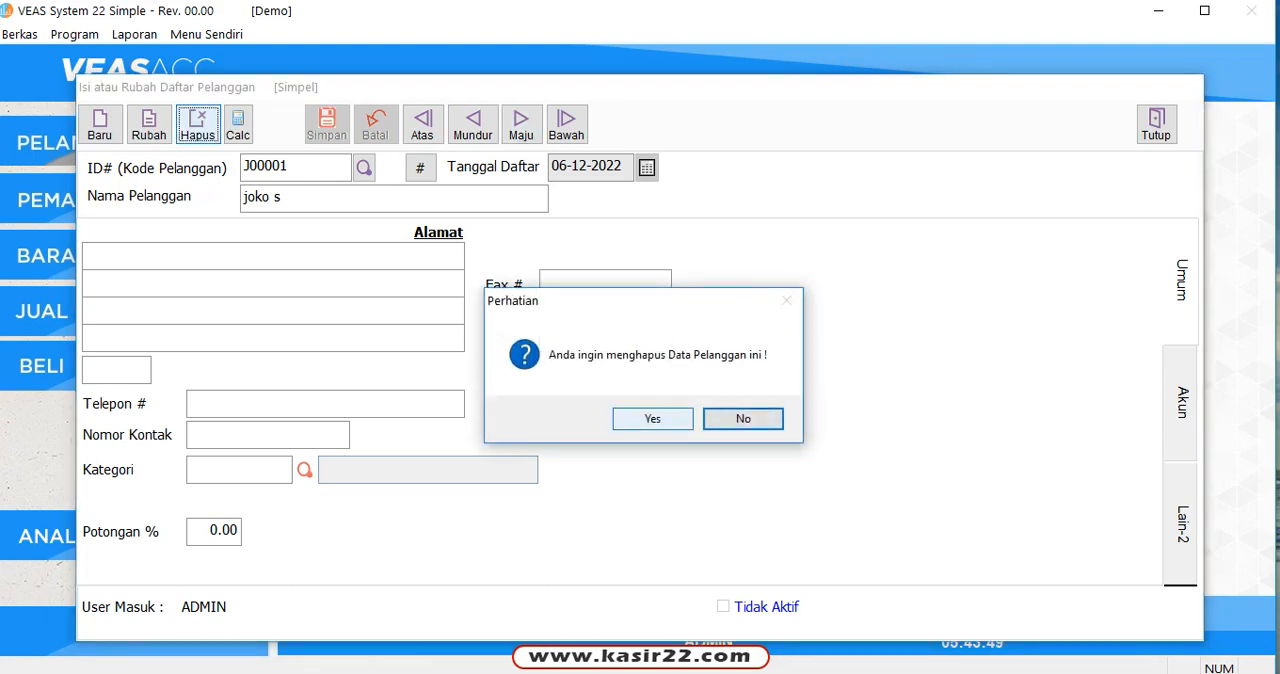
pyautogui.click(652, 418)
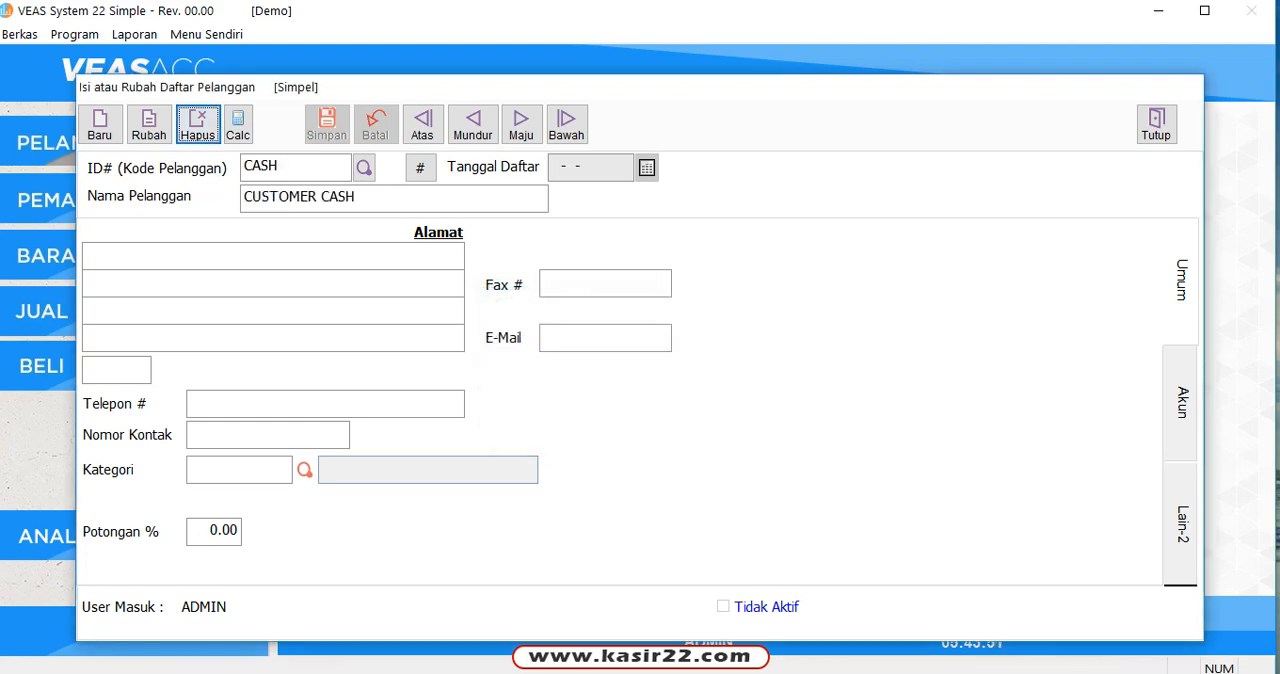
# Step: Close and reopen the customer form, search customers by the edited customer's first name, and load the matching record
pyautogui.click(1182, 281)
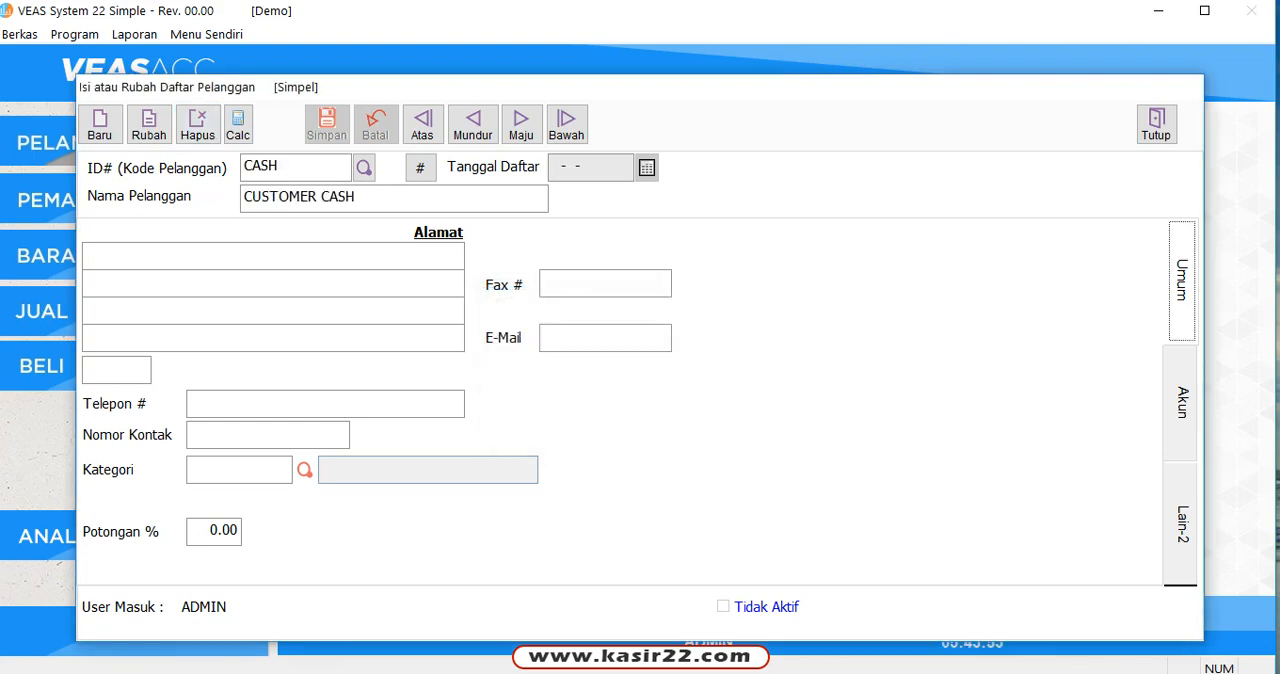
pyautogui.click(1156, 122)
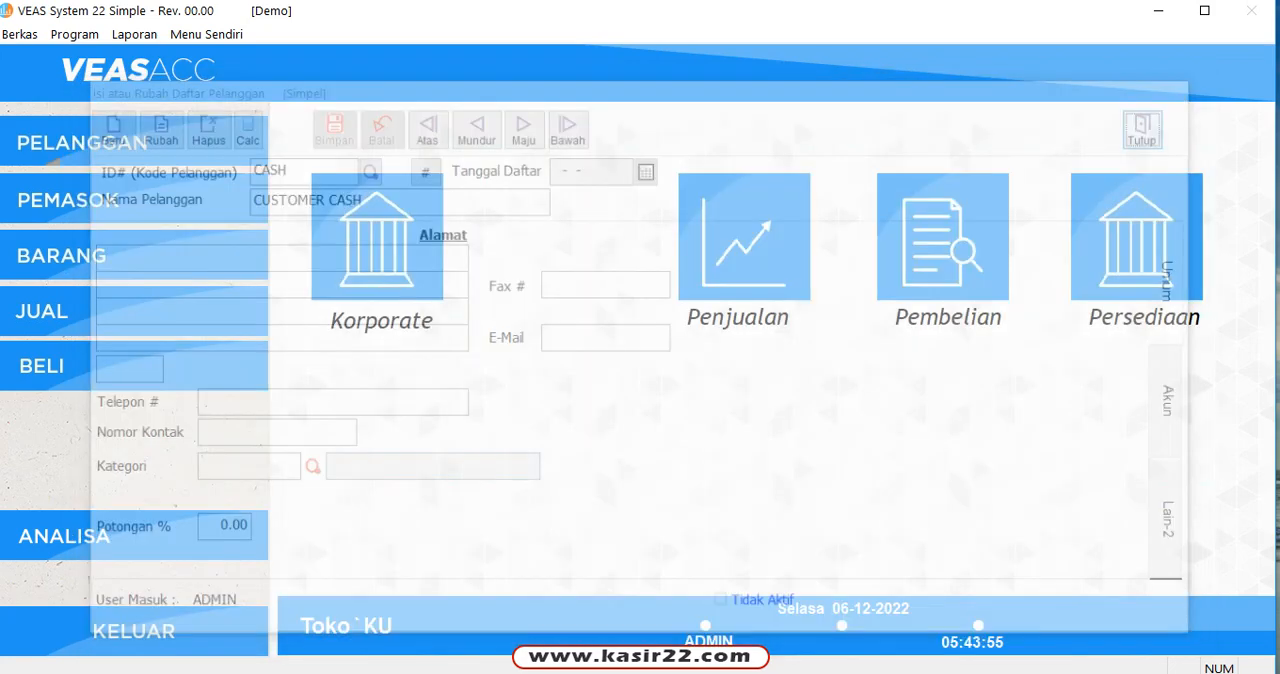
pyautogui.click(82, 143)
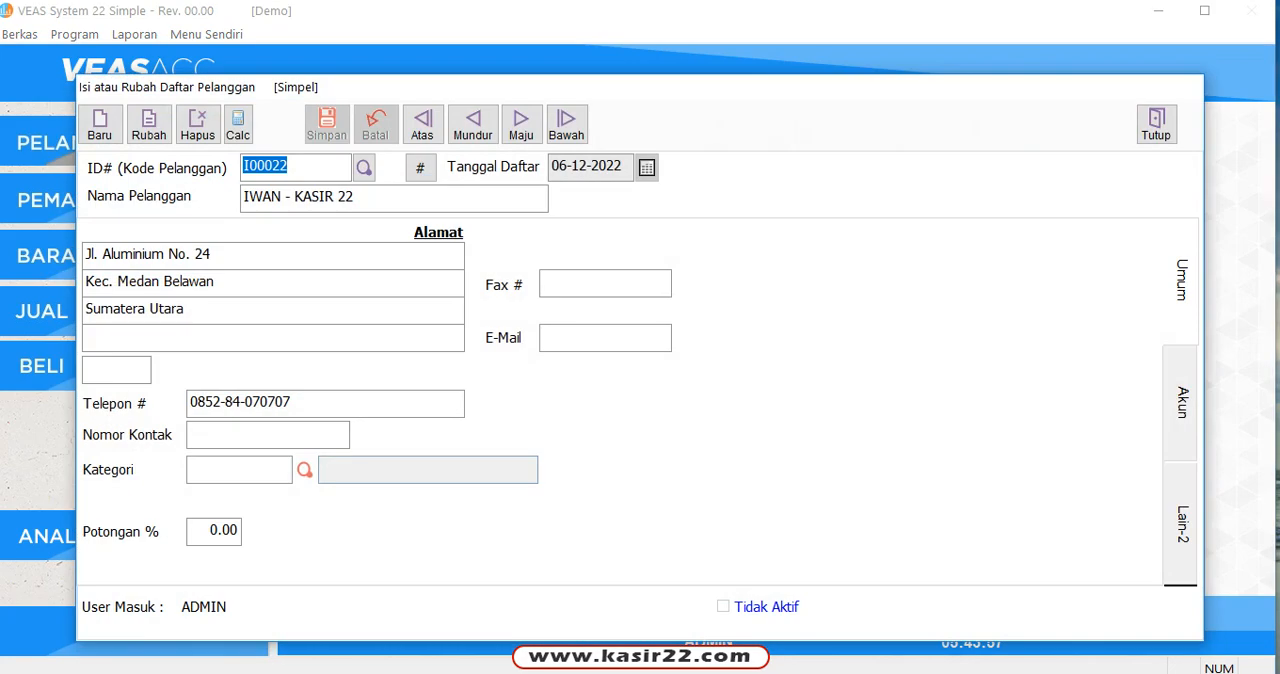
pyautogui.click(364, 168)
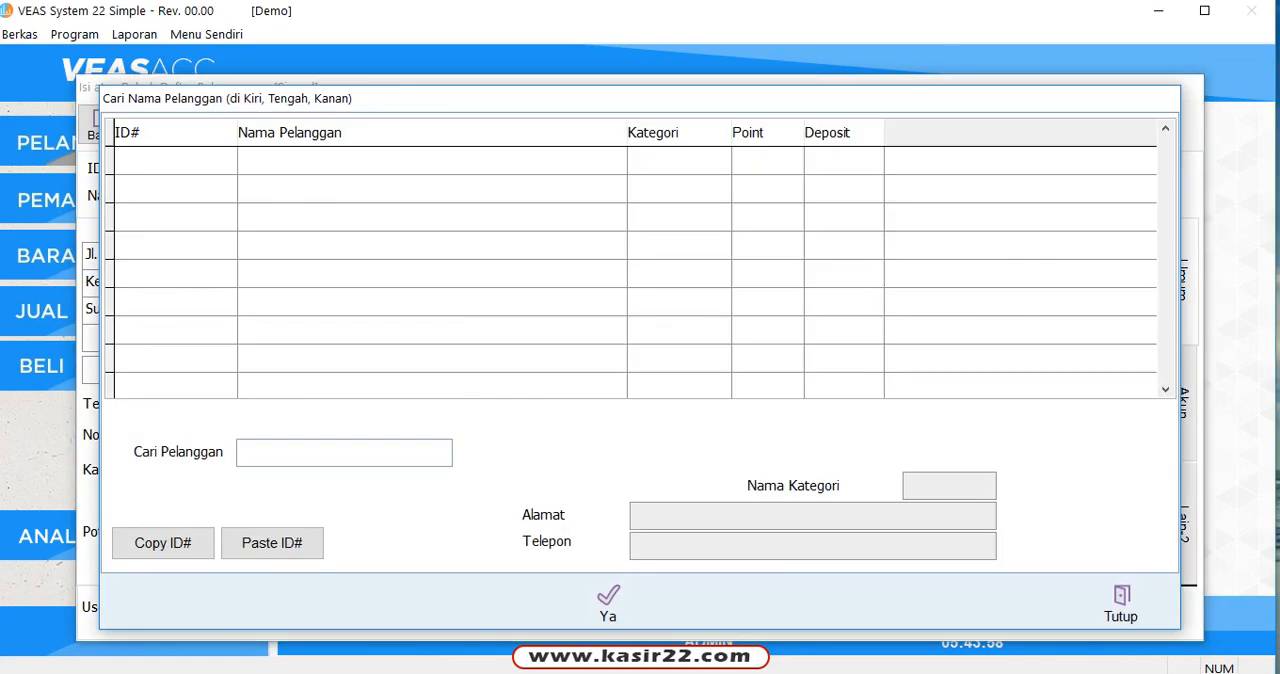
pyautogui.write('iwan')
pyautogui.press('Return')
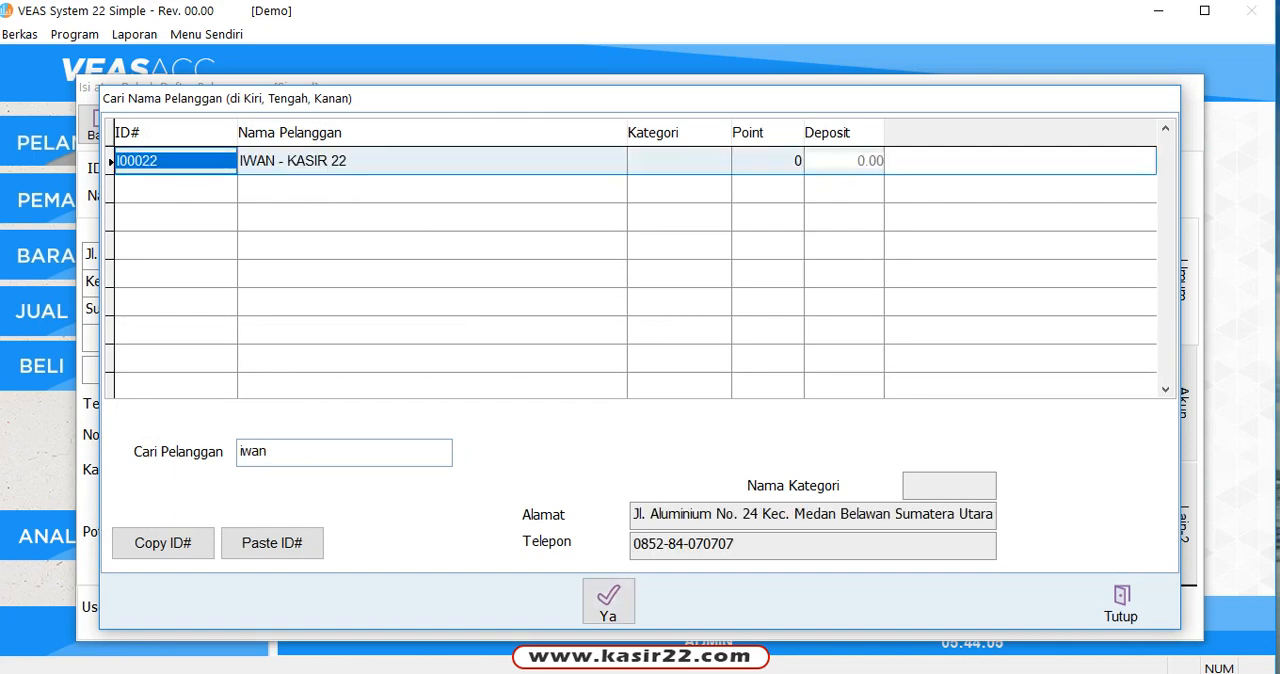
pyautogui.click(609, 602)
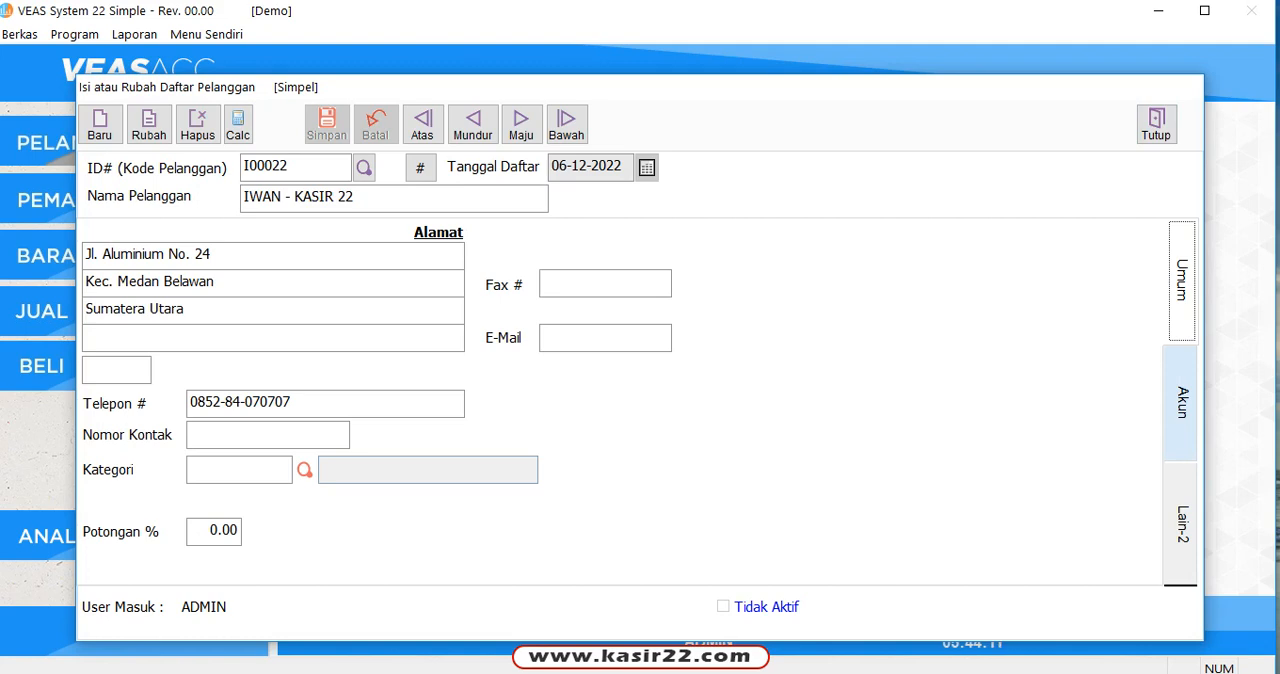
# Step: Review the customer's Akun and Lain-2 details, return to the Umum details, and close the customer form
pyautogui.click(1181, 403)
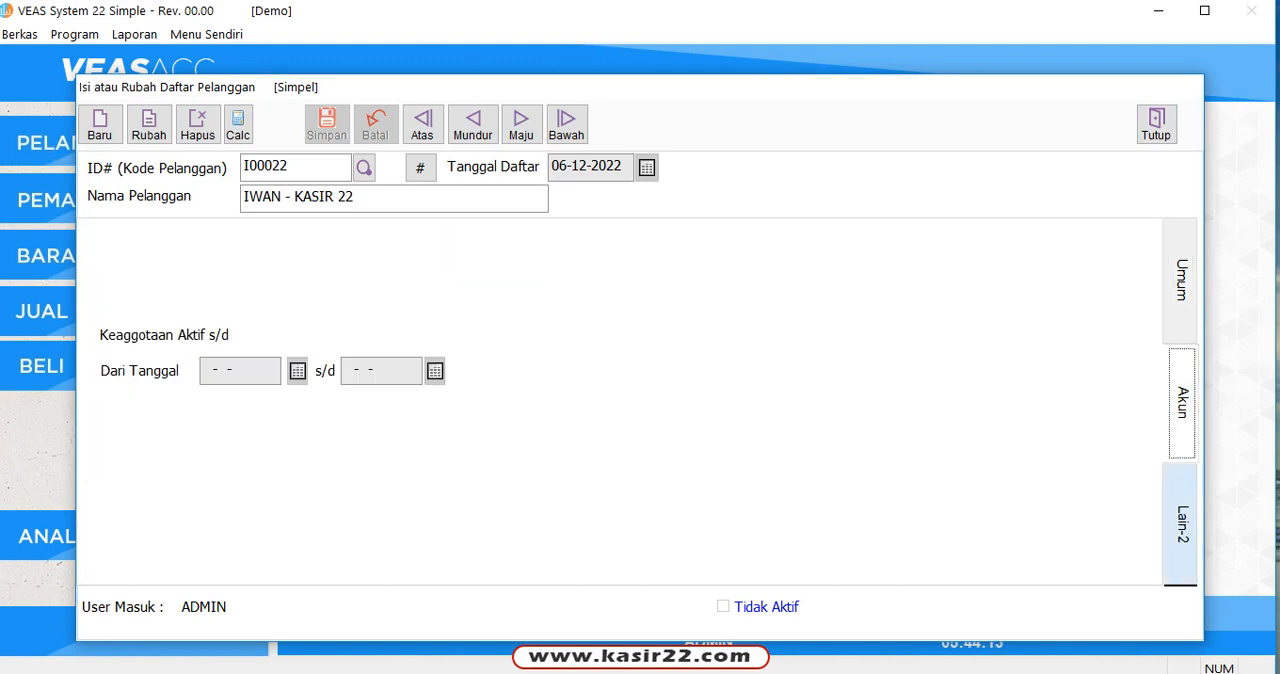
pyautogui.click(1181, 523)
pyautogui.click(1181, 403)
pyautogui.click(1181, 281)
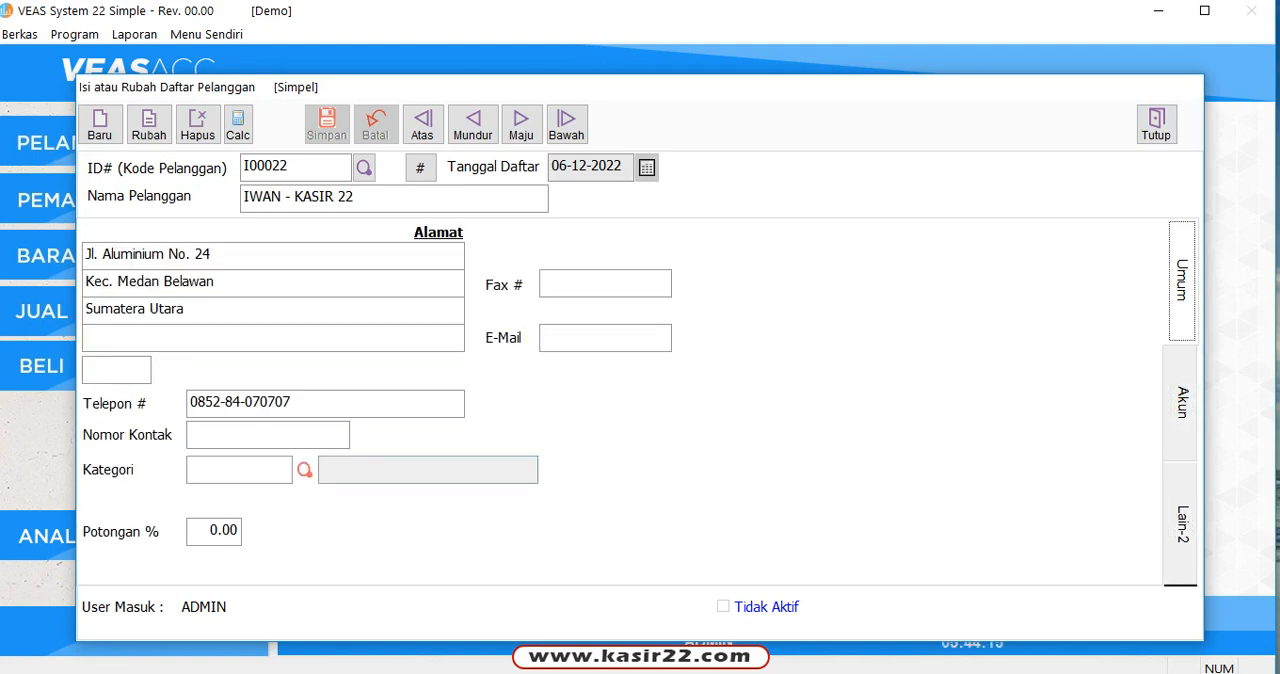
pyautogui.click(1156, 124)
pyautogui.click(1156, 124)
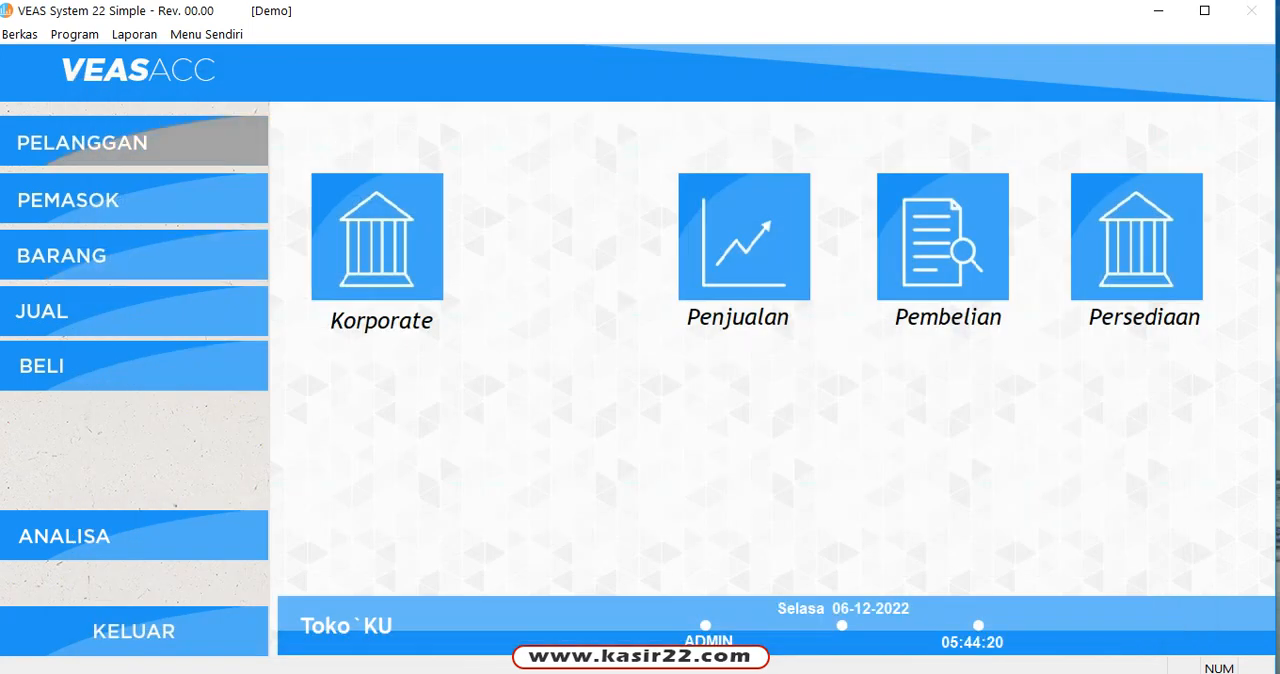
# Step: View the supplier form and the customer form briefly, closing each one
pyautogui.click(134, 199)
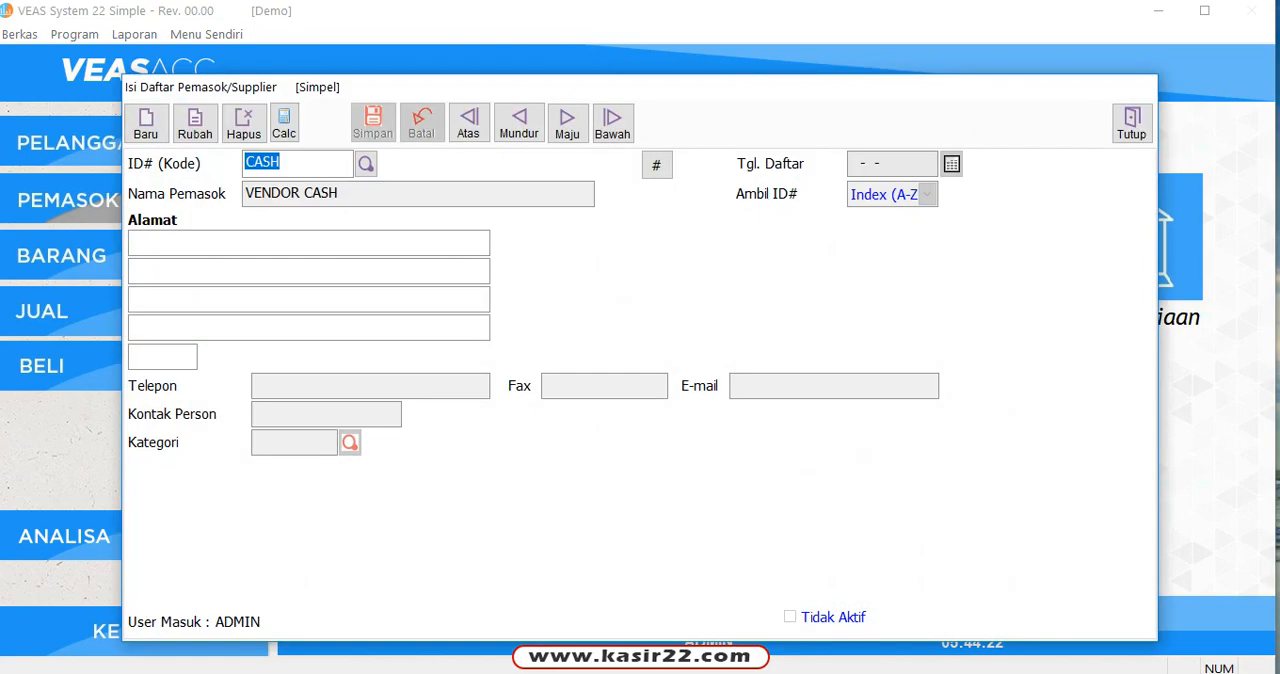
pyautogui.click(1132, 124)
pyautogui.click(198, 137)
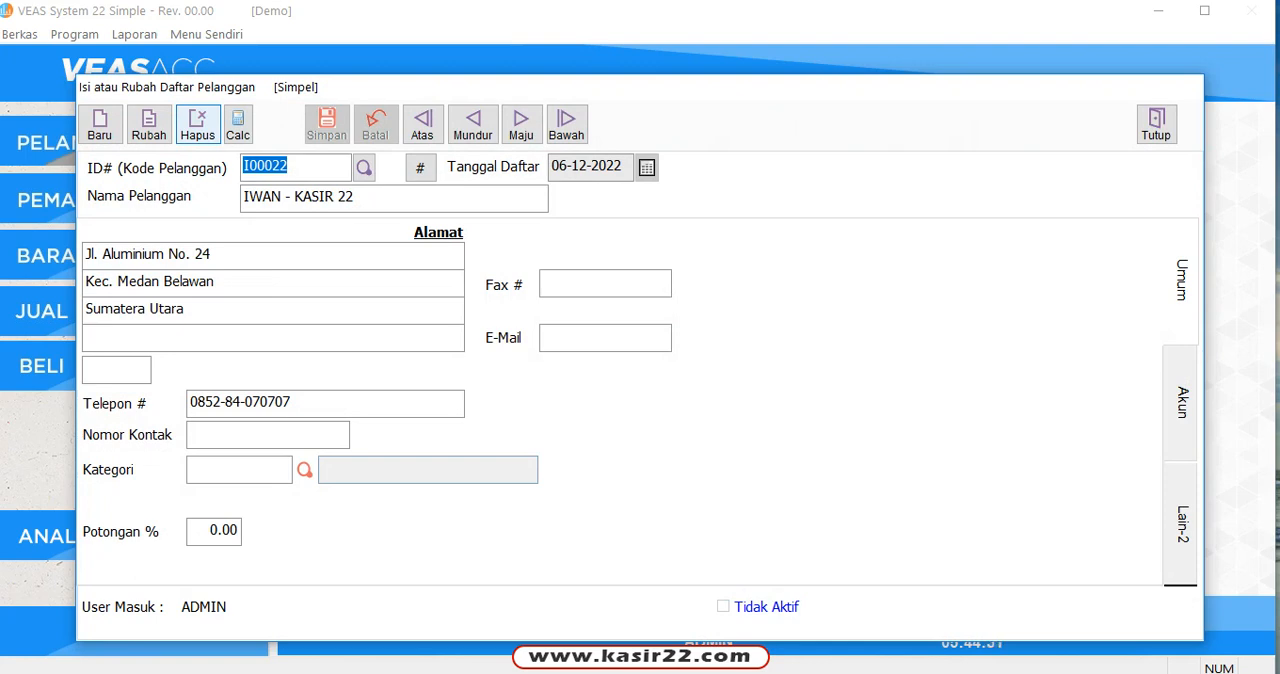
pyautogui.click(1157, 124)
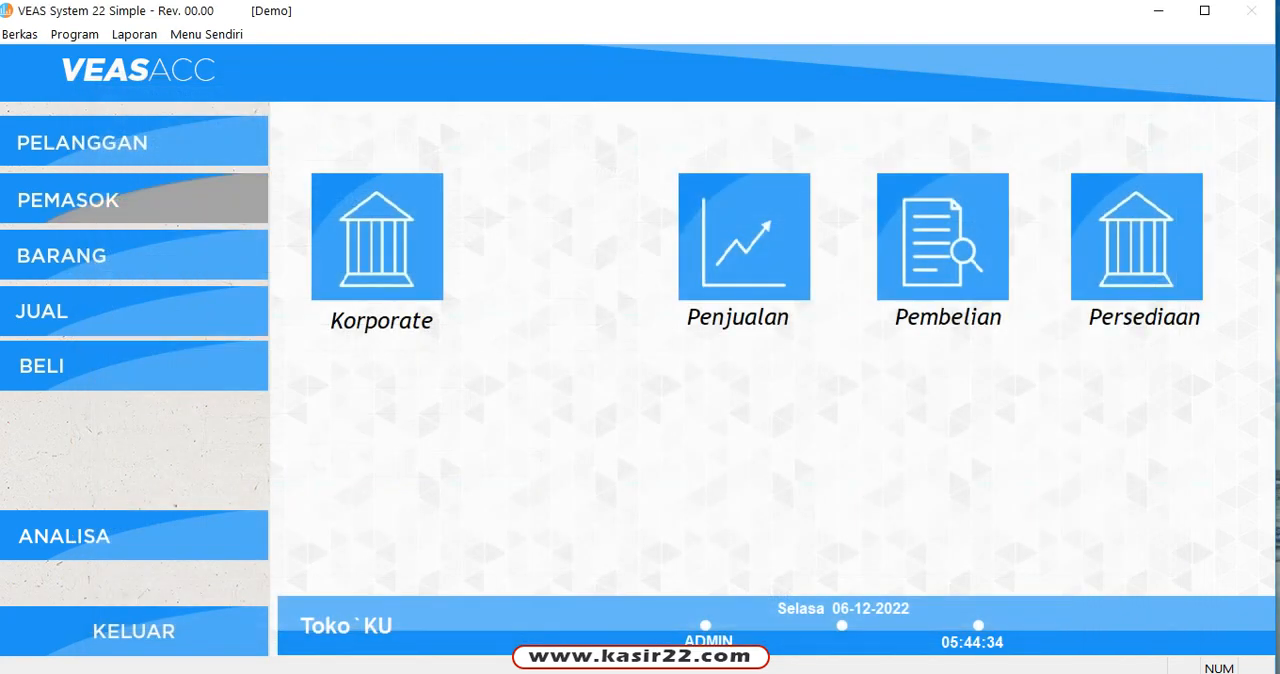
# Step: Open the supplier form, browse the supplier lookup list, and load the WIRA NUSA record
pyautogui.click(67, 199)
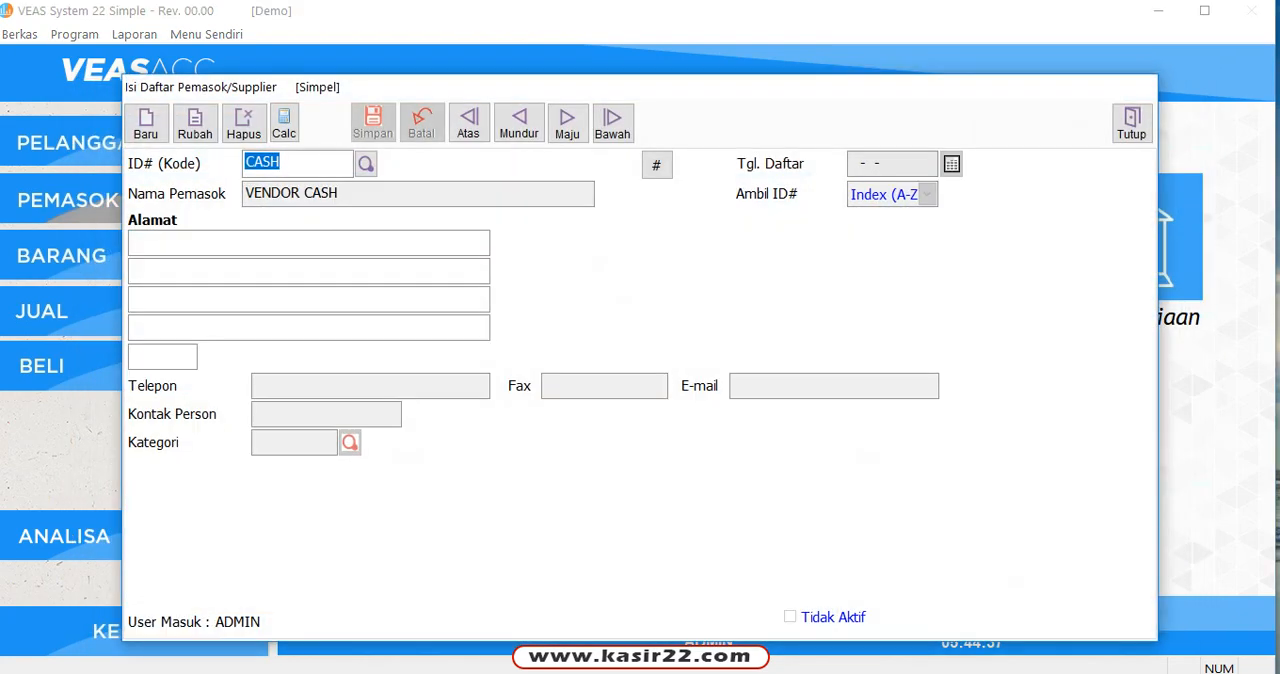
pyautogui.click(366, 164)
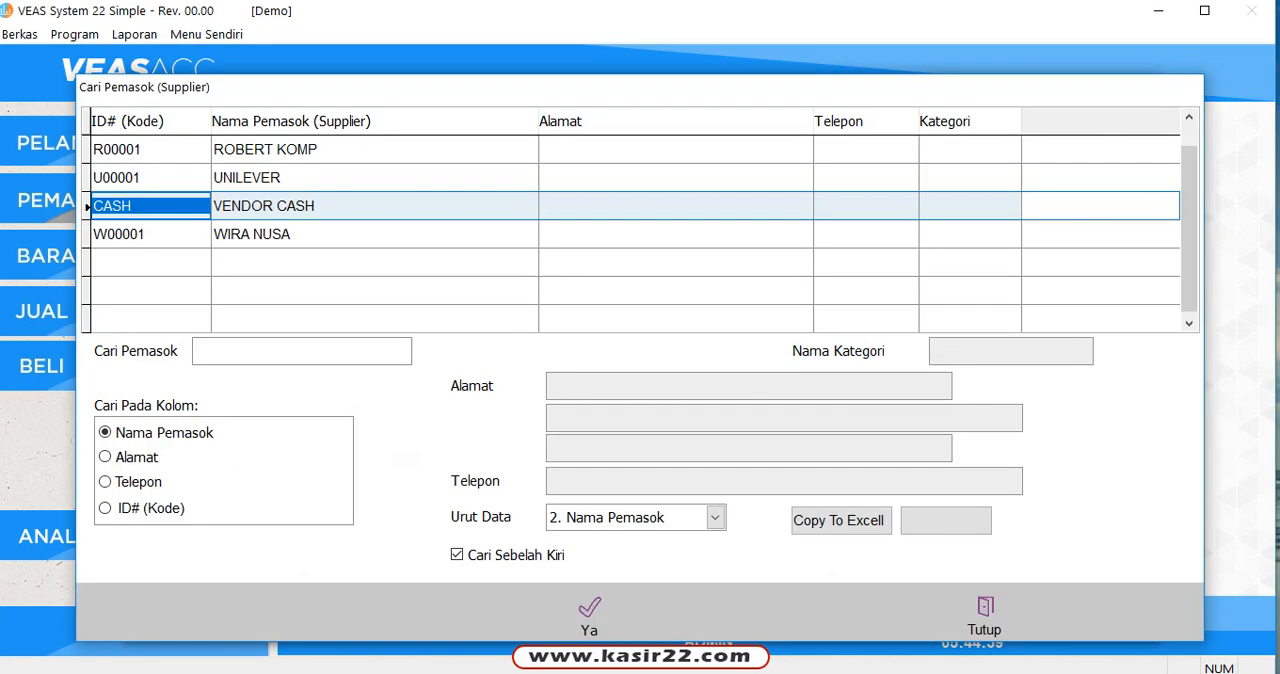
pyautogui.click(366, 150)
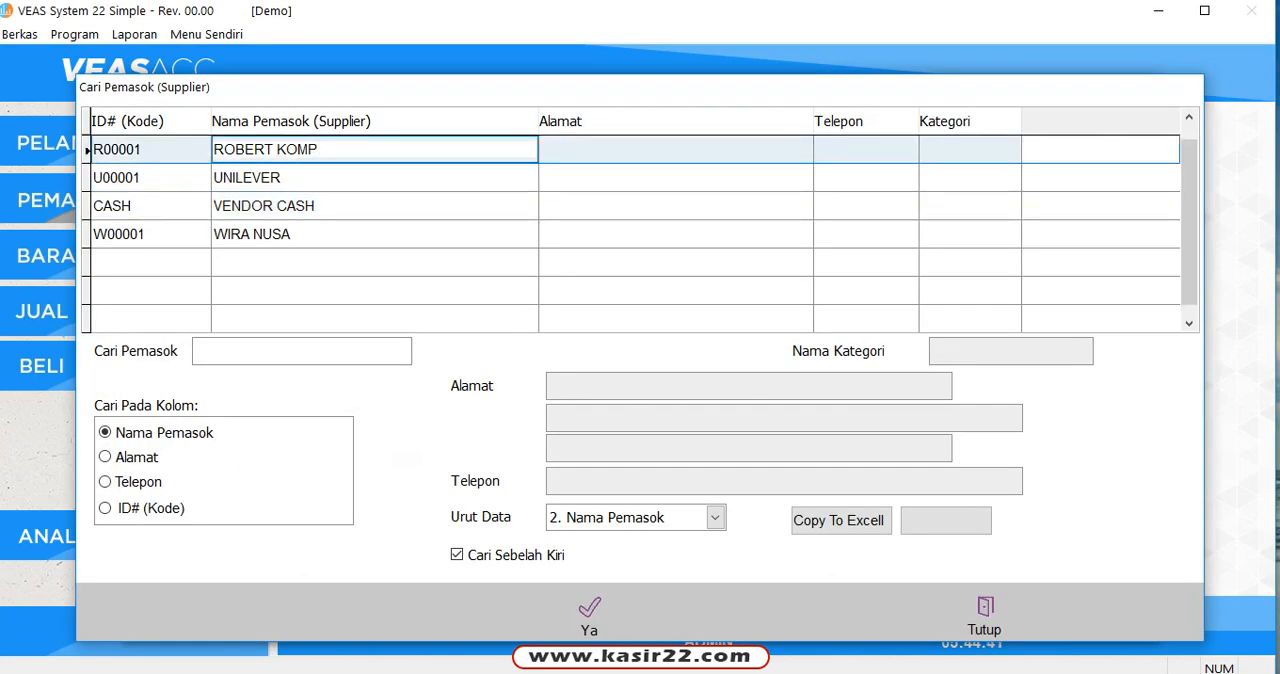
pyautogui.click(366, 234)
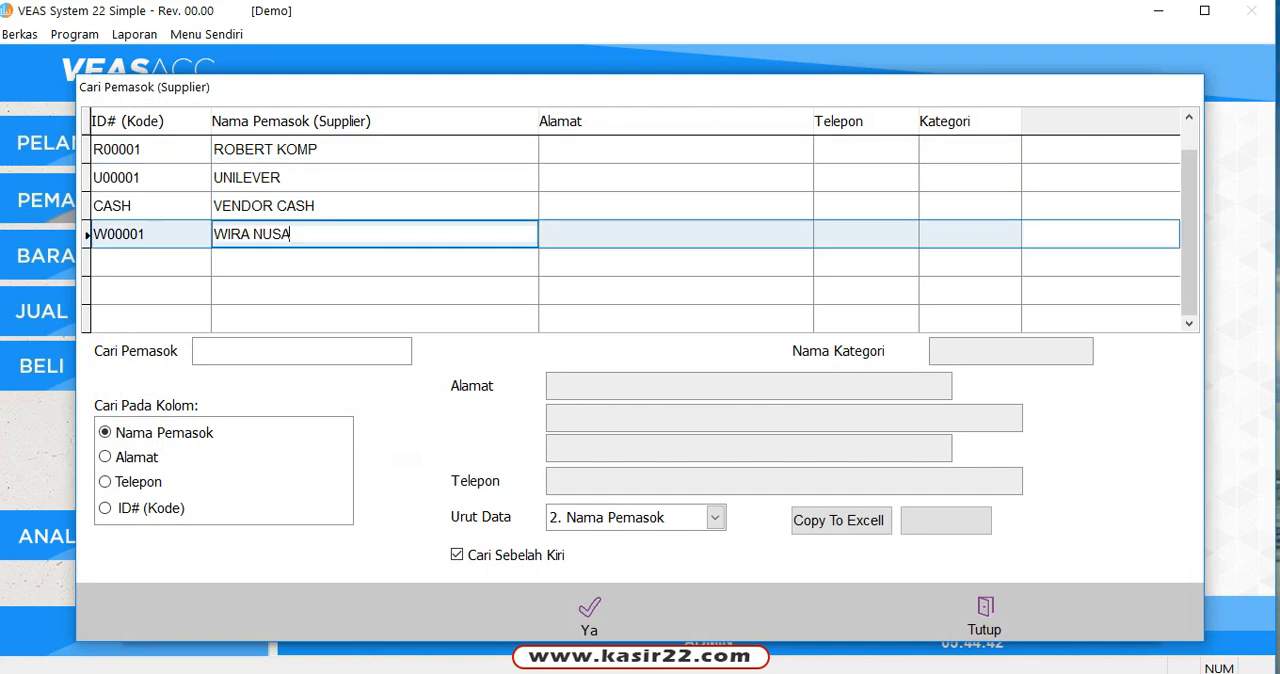
pyautogui.click(589, 615)
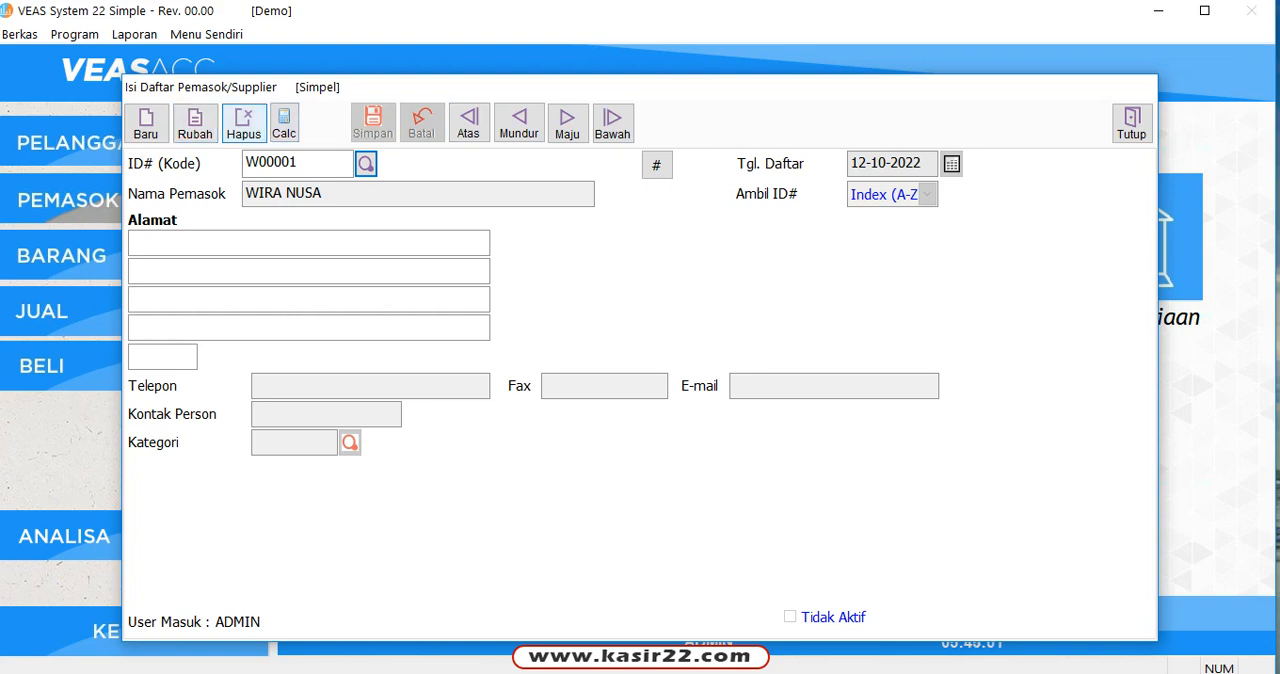
# Step: Create a new supplier named CV. MULTI SARANA and save it
pyautogui.click(146, 122)
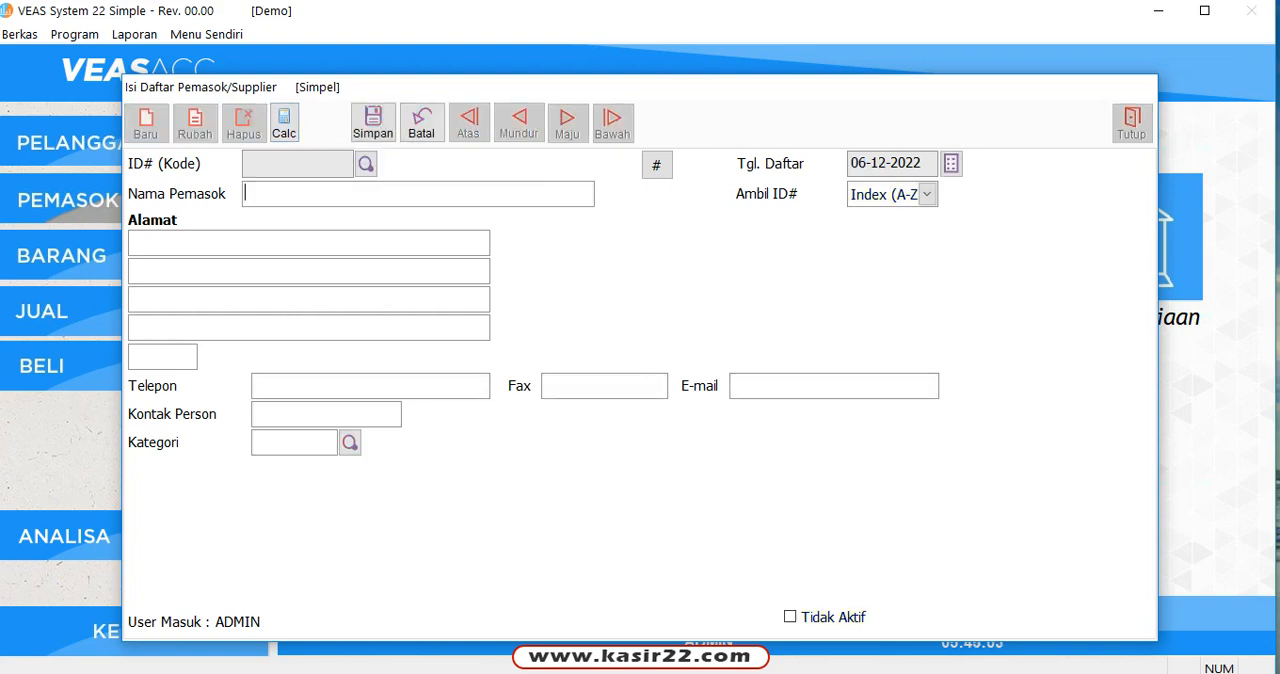
pyautogui.press('capslock')
pyautogui.write('CV.')
pyautogui.write('MULTI D')
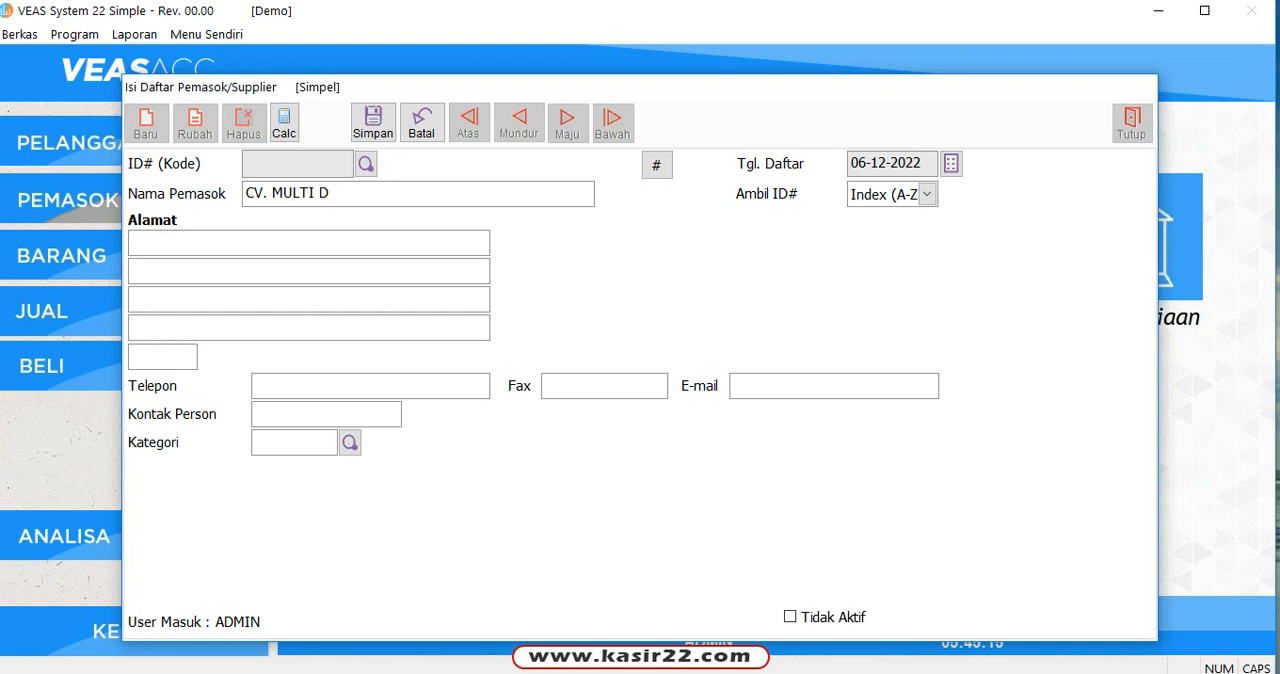
pyautogui.press('BackSpace')
pyautogui.write('SARANA')
pyautogui.click(373, 122)
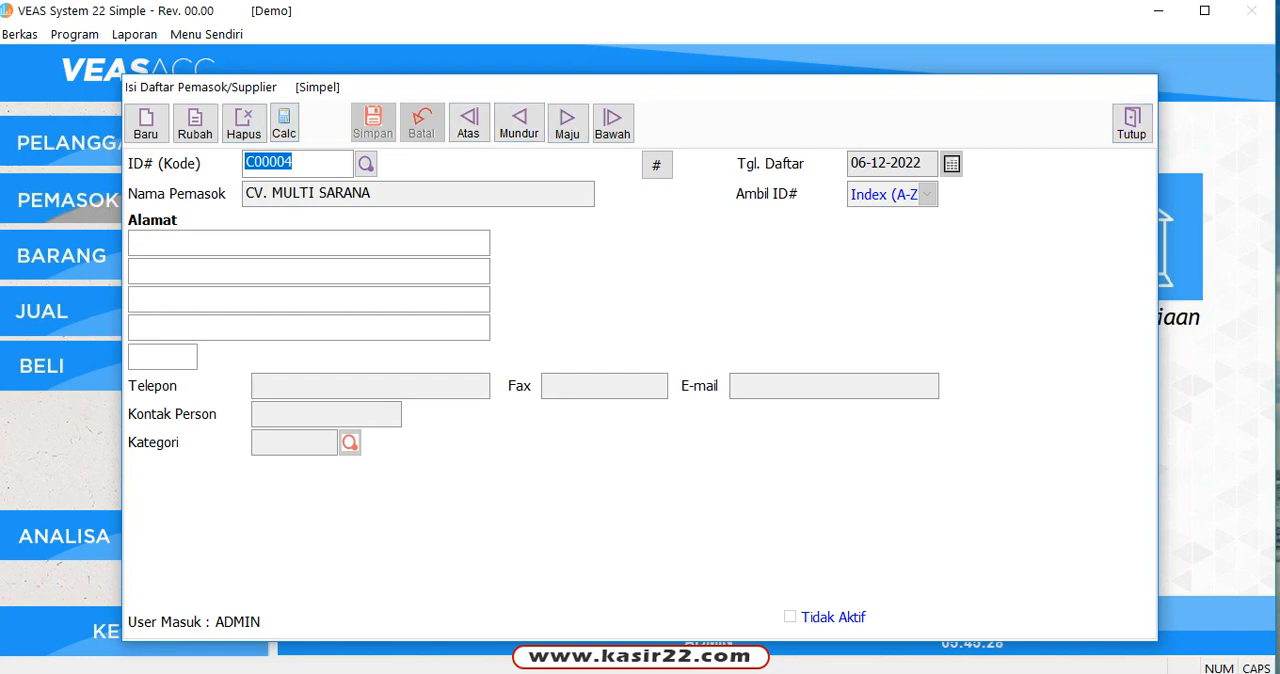
# Step: Check the supplier lookup list for CV. MULTI SARANA, then close the list and the supplier form
pyautogui.click(366, 164)
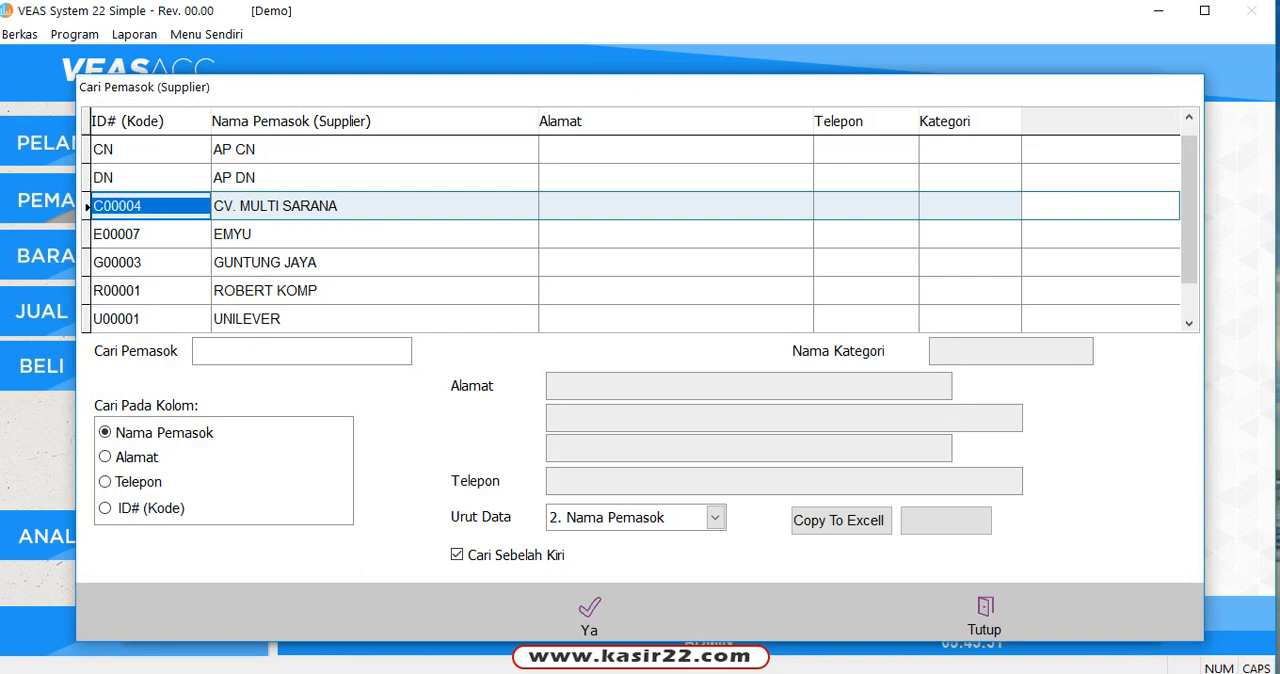
pyautogui.click(362, 263)
pyautogui.scroll(-2, 362, 263)
pyautogui.scroll(2, 362, 263)
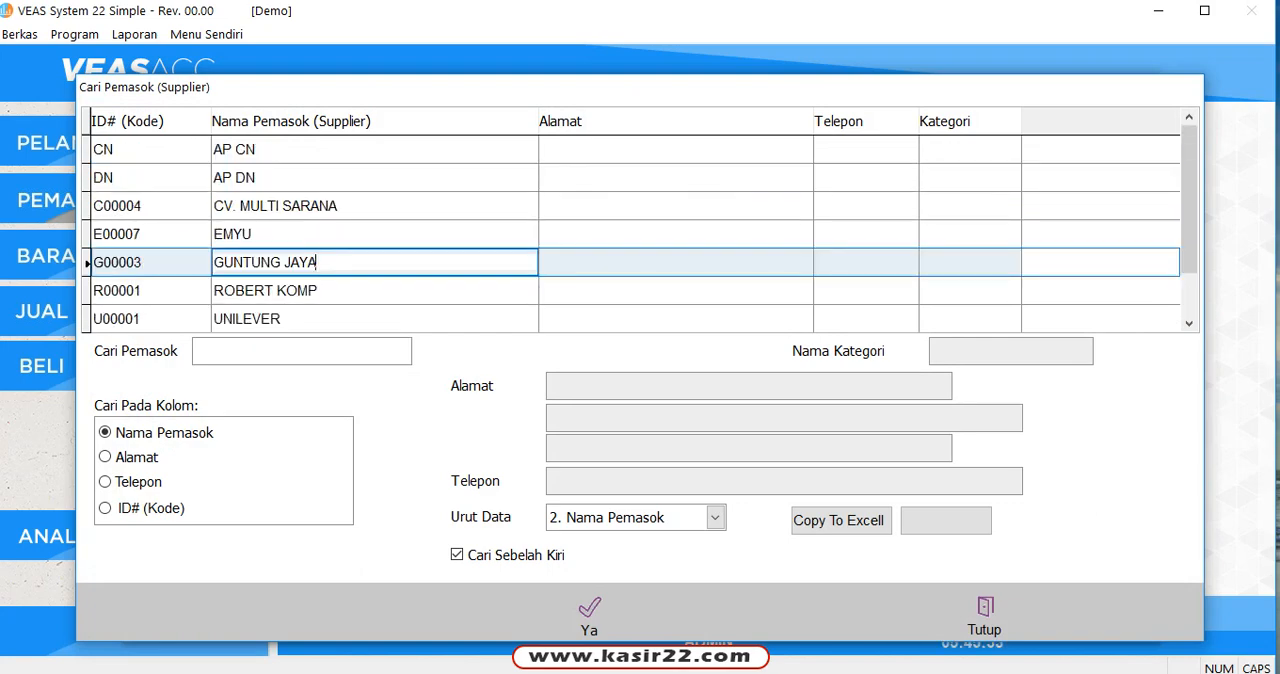
pyautogui.click(984, 615)
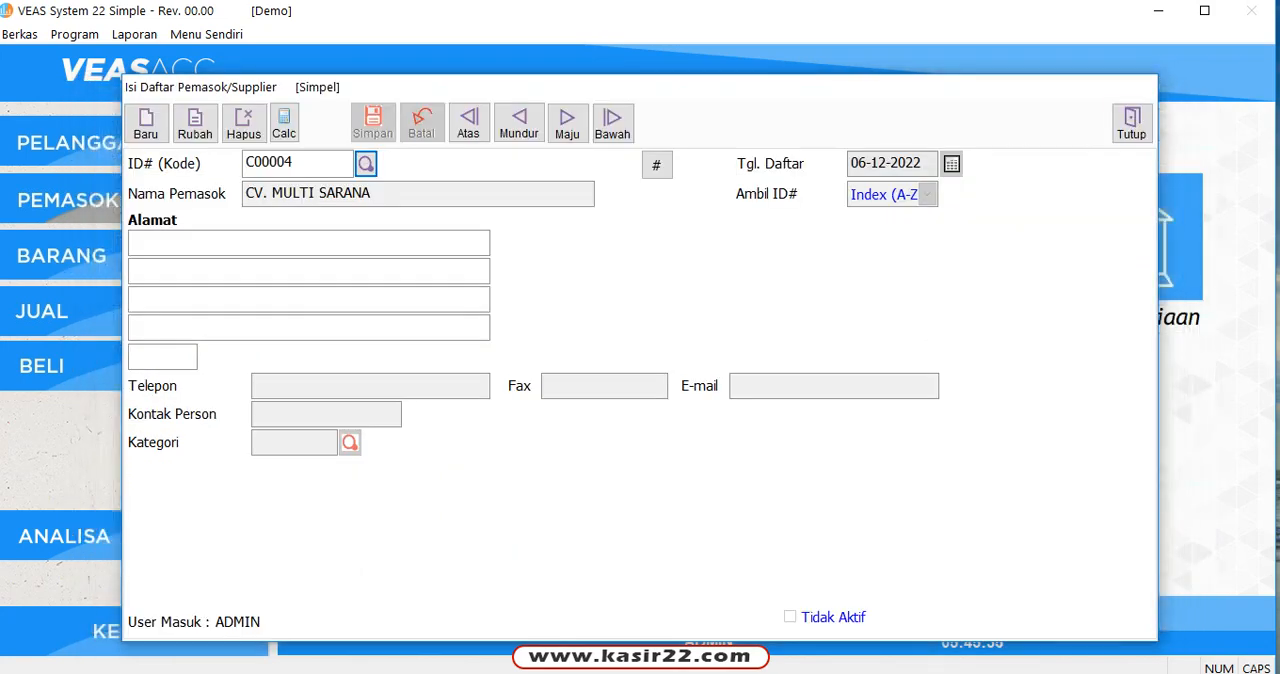
pyautogui.click(1131, 123)
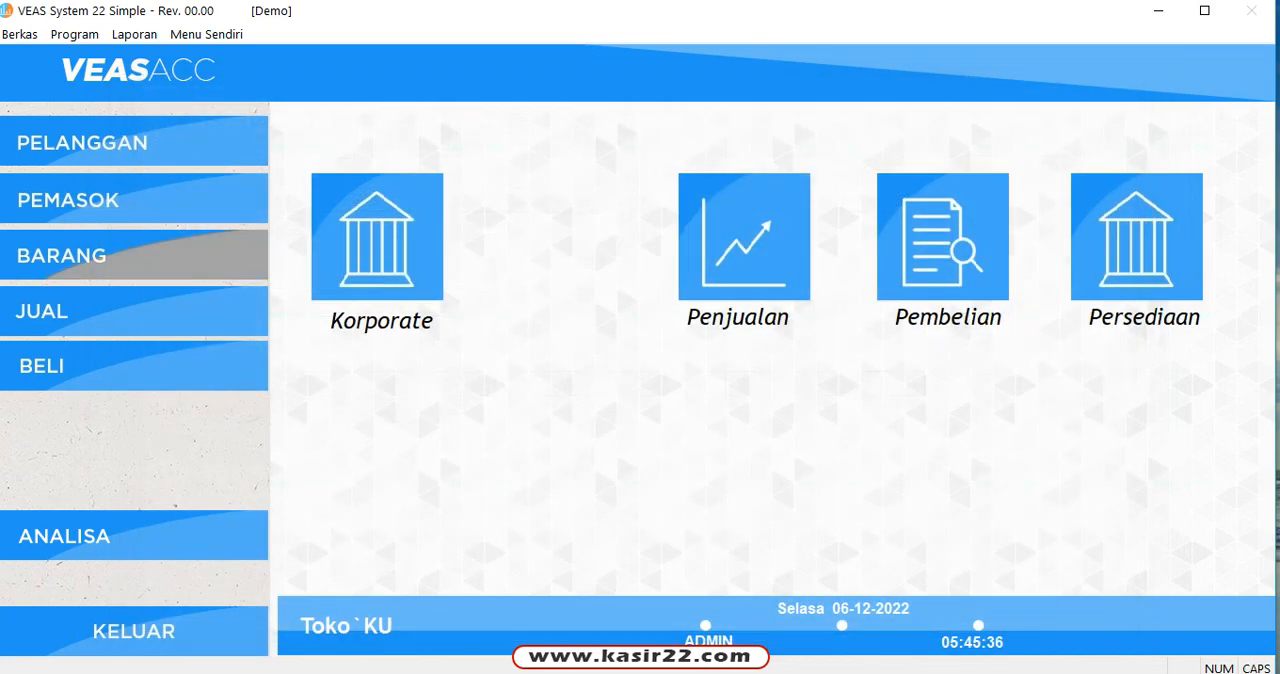
# Step: Open the item form and its item lookup list, and browse the CETAK items
pyautogui.click(134, 255)
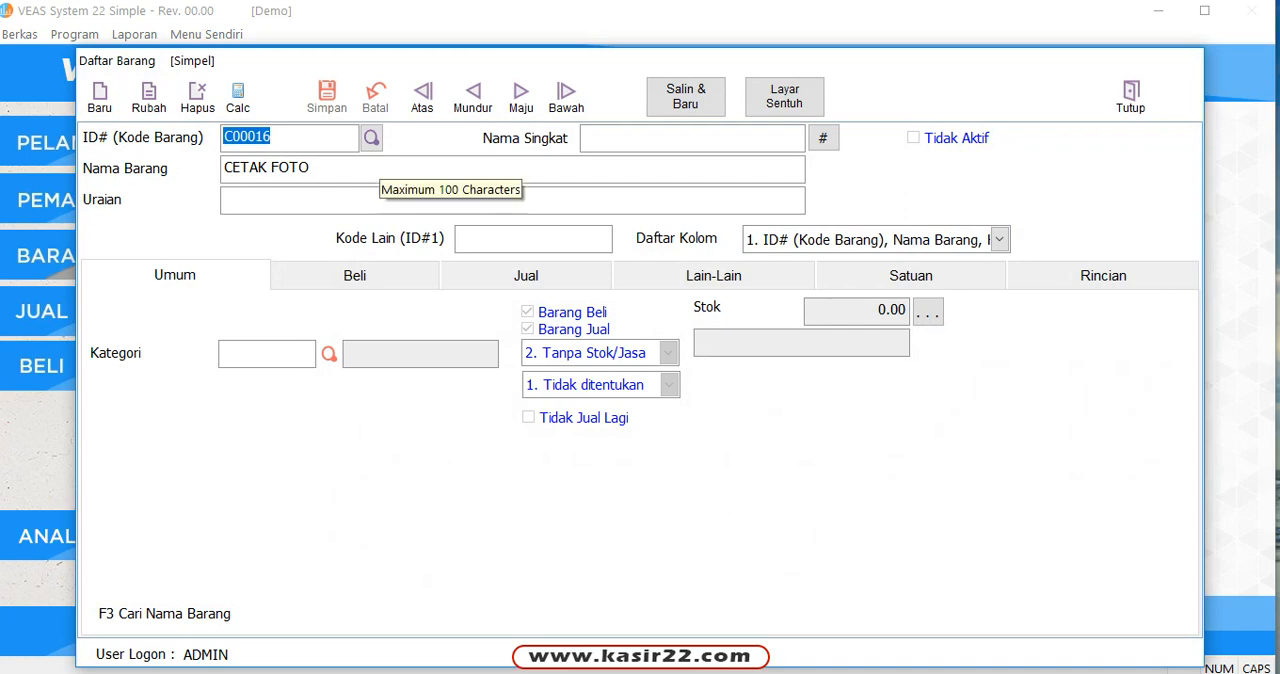
pyautogui.click(371, 137)
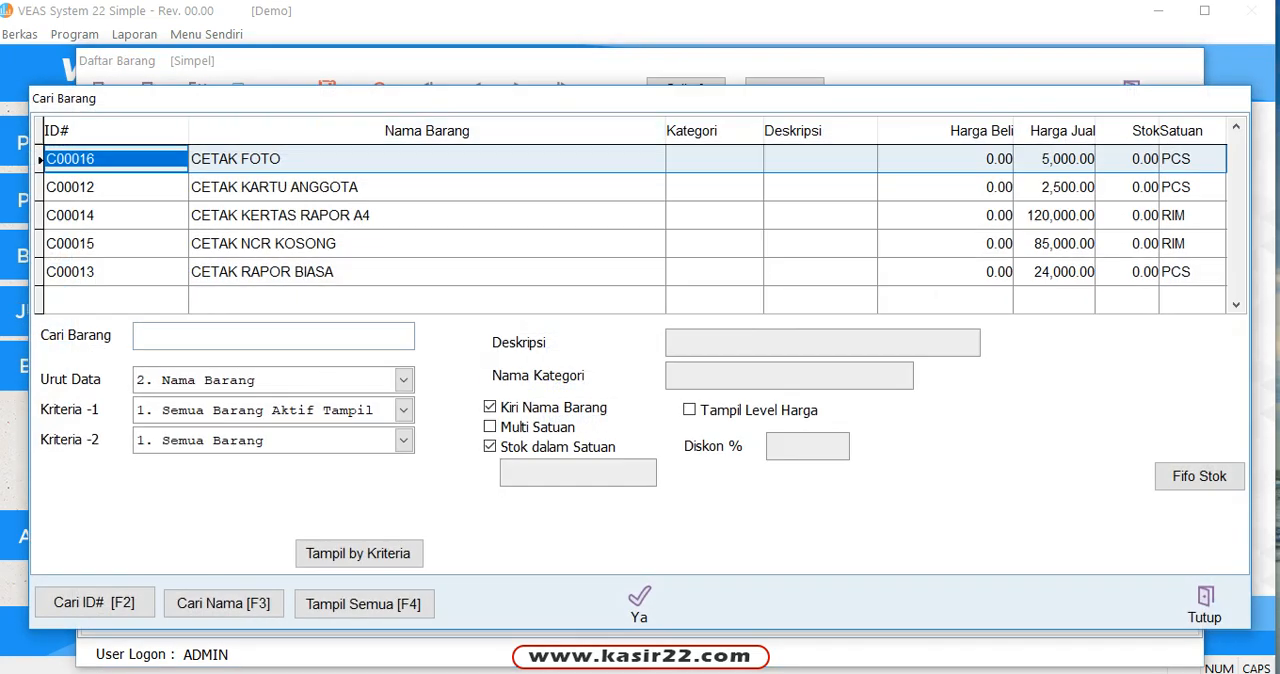
pyautogui.click(362, 159)
pyautogui.click(362, 187)
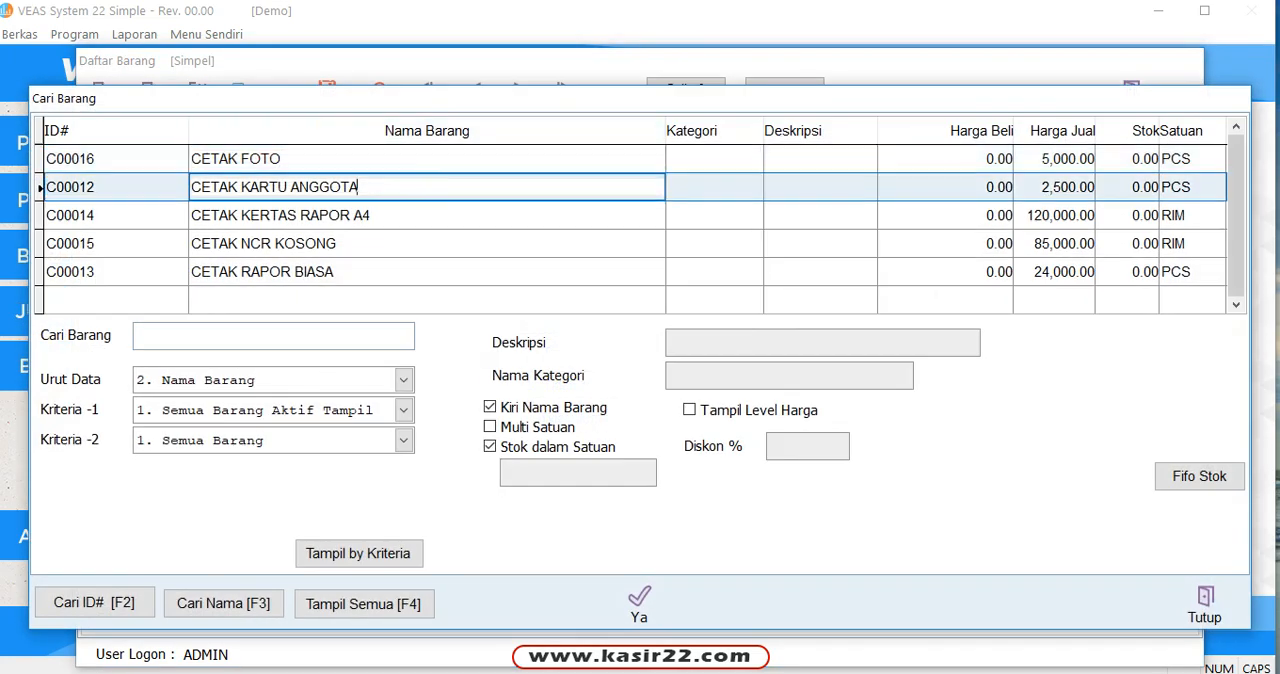
pyautogui.press('Down')
pyautogui.press('Down')
pyautogui.press('Down')
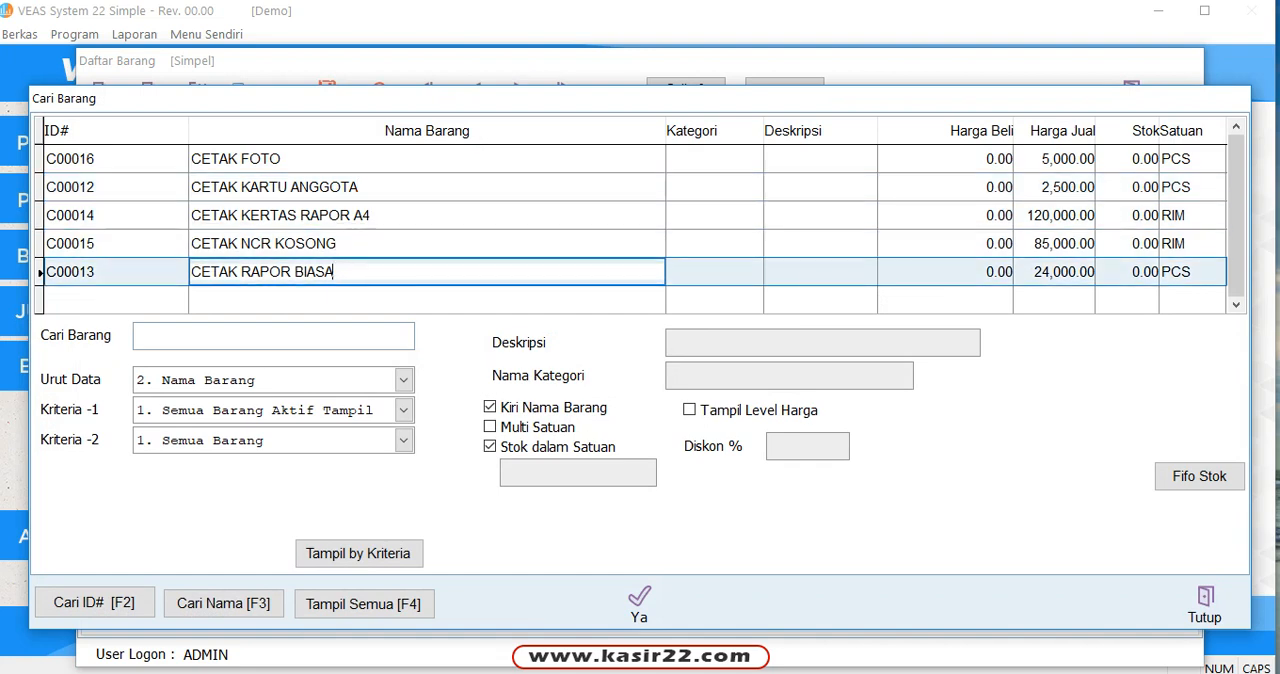
pyautogui.press('Up')
pyautogui.press('Up')
pyautogui.press('Up')
pyautogui.press('Up')
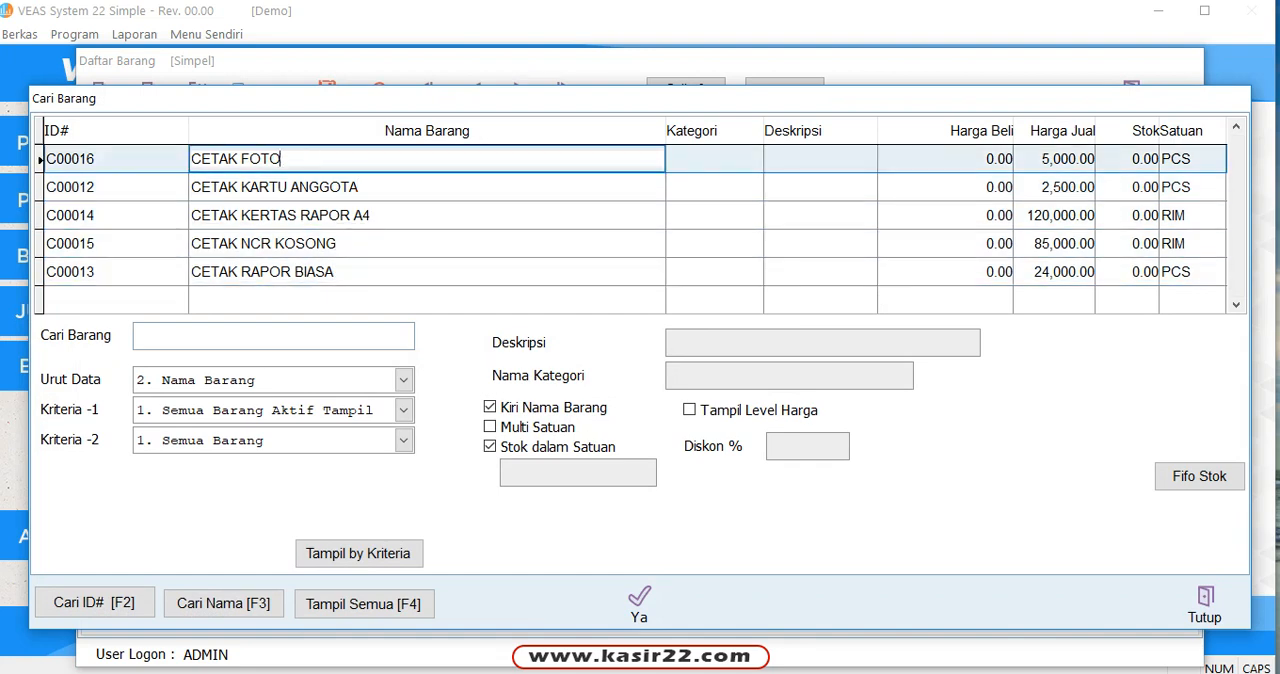
pyautogui.press('Down')
pyautogui.press('Down')
pyautogui.press('Down')
pyautogui.press('Down')
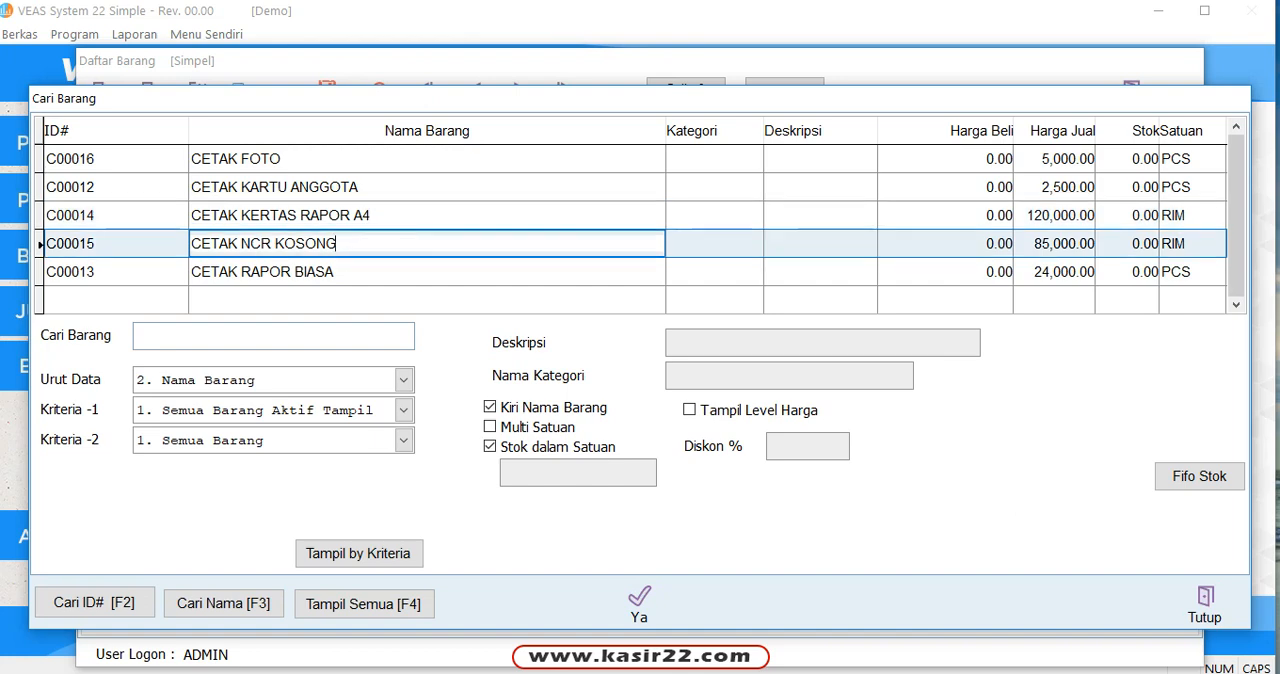
# Step: Load the CETAK FOTO item from the lookup list into the item form
pyautogui.press('Up')
pyautogui.press('Up')
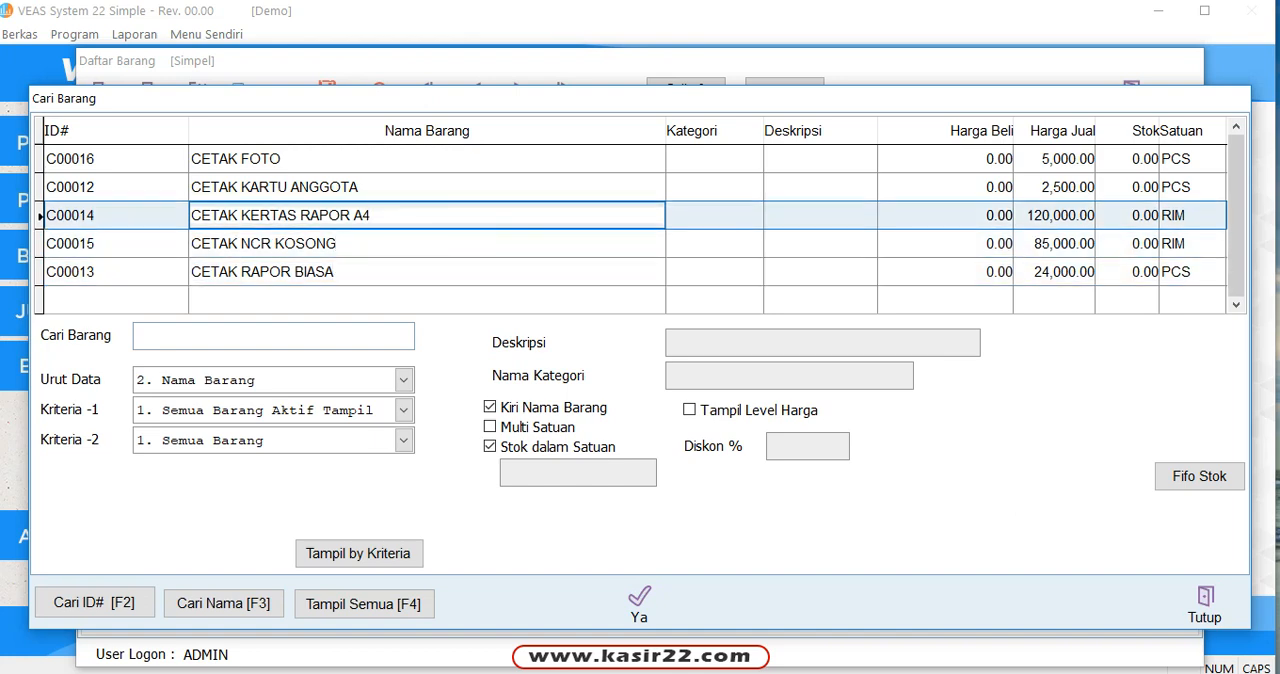
pyautogui.press('Up')
pyautogui.press('Up')
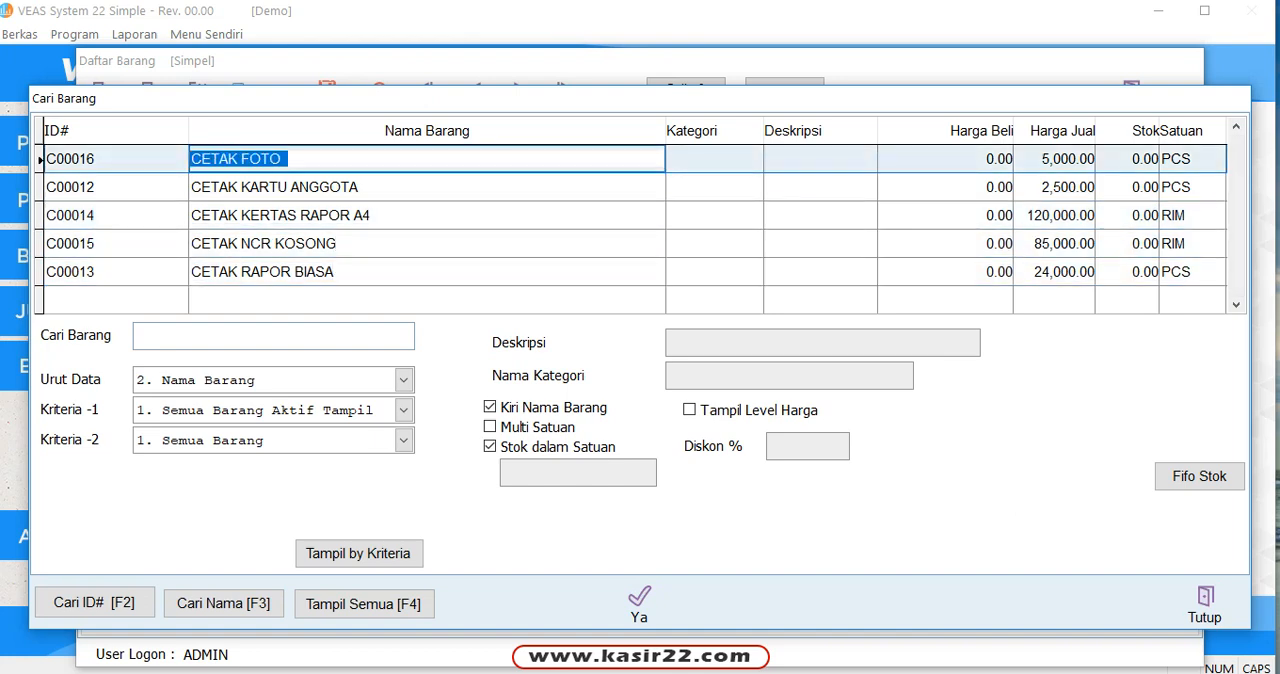
pyautogui.press('Return')
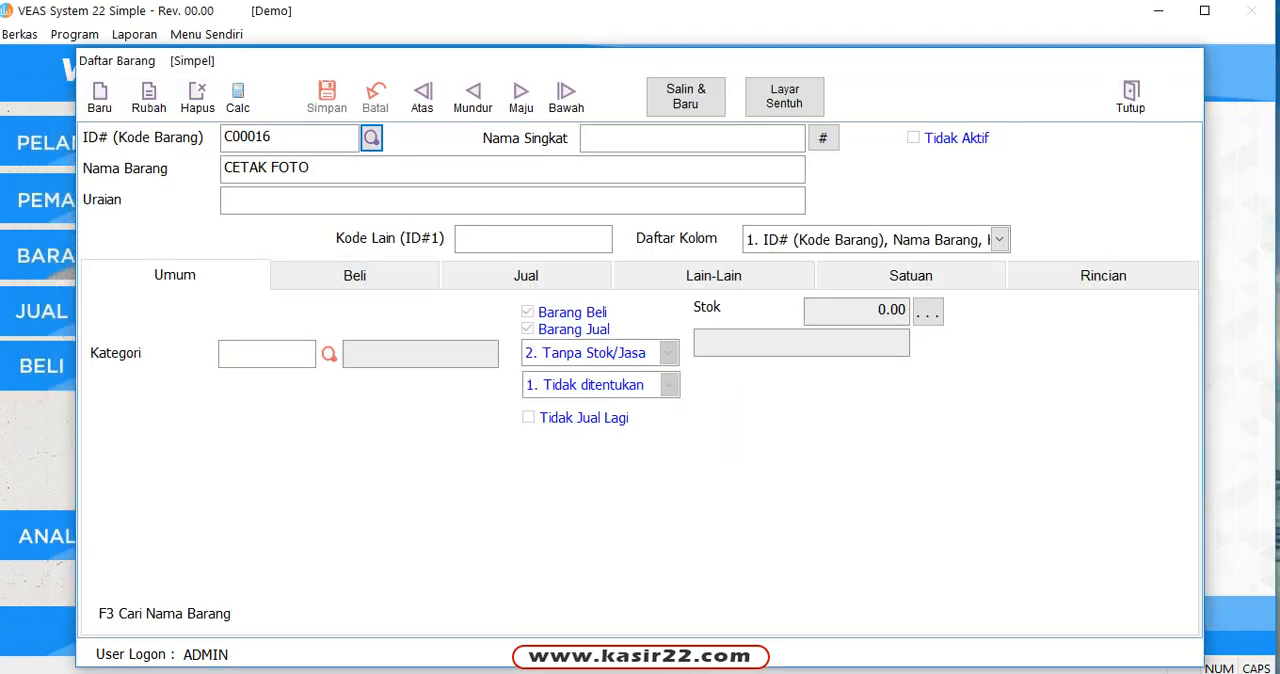
# Step: Reopen the item lookup list, highlight CETAK KERTAS RAPOR A4, and close the list without loading it
pyautogui.click(372, 137)
pyautogui.click(400, 215)
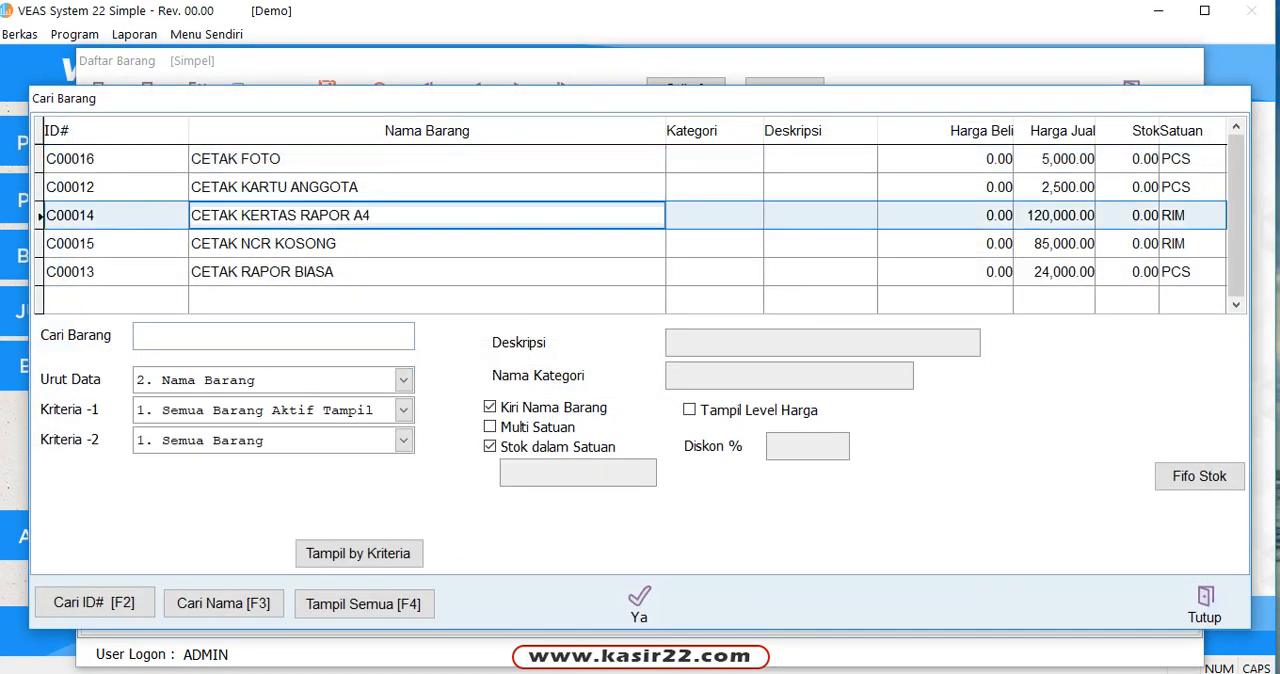
pyautogui.moveTo(538, 112); pyautogui.dragTo(564, 59)
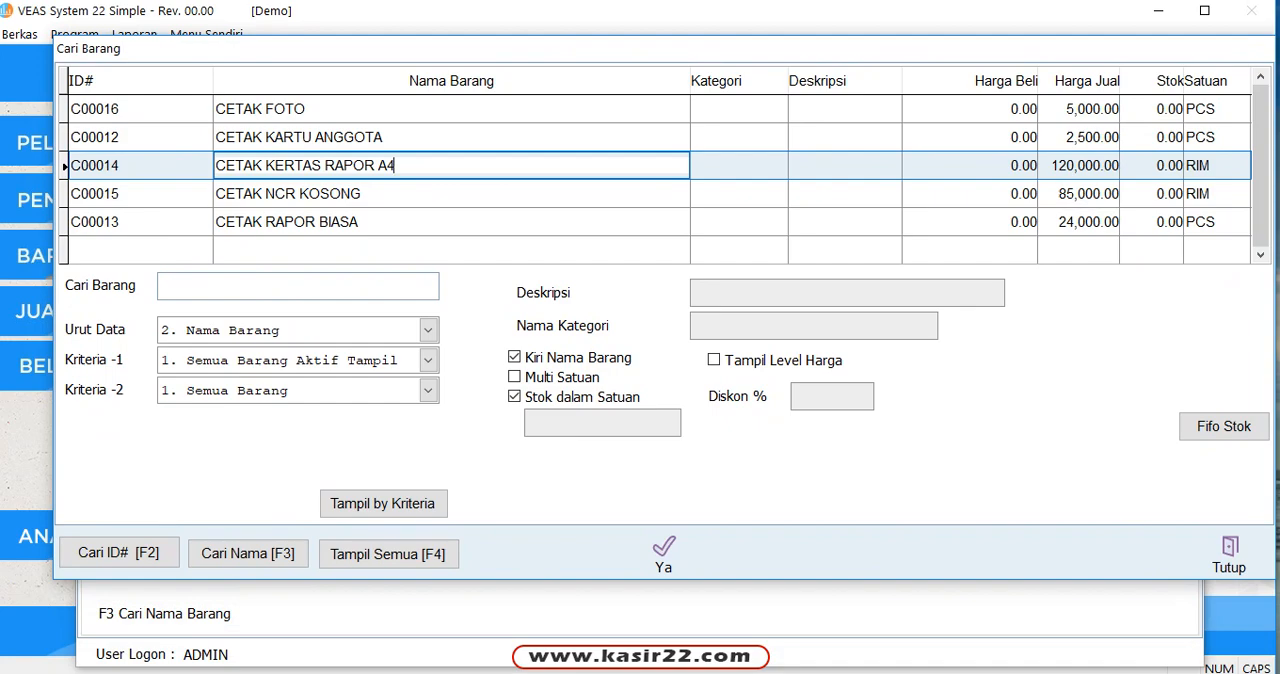
pyautogui.click(1229, 554)
# Step: Reopen the item lookup, show all items, and browse the AMPLOP entries at the start of the list
pyautogui.click(371, 138)
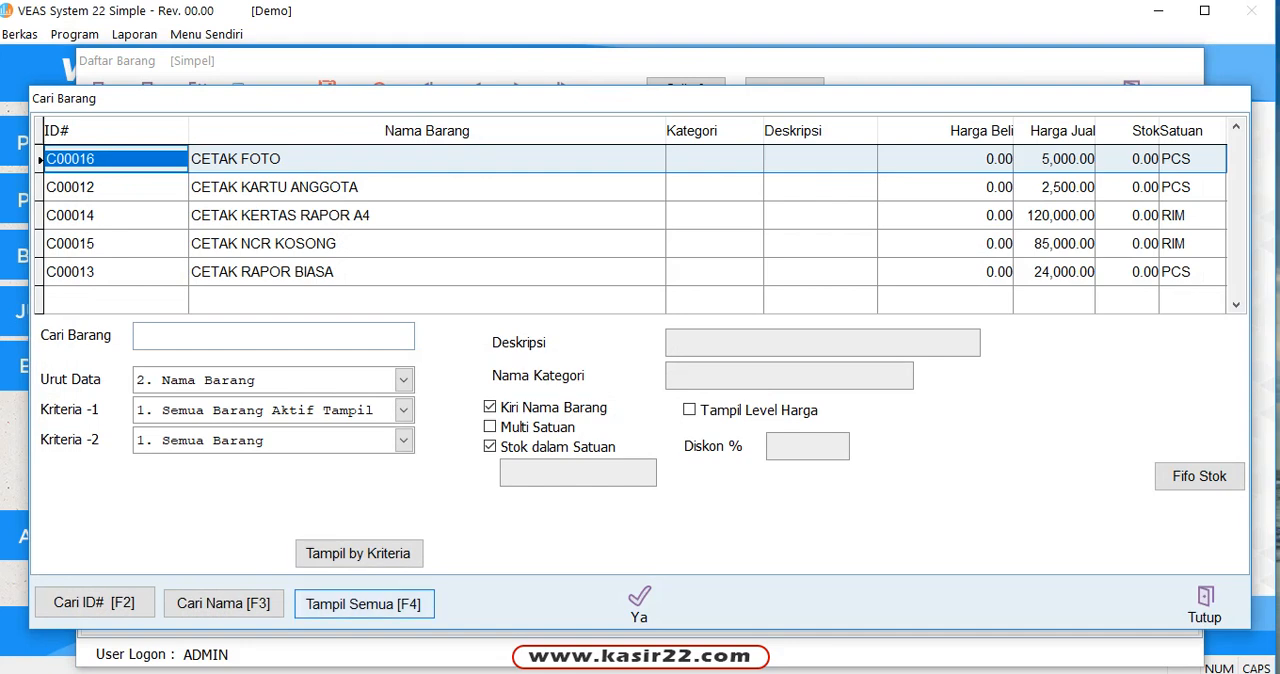
pyautogui.click(363, 604)
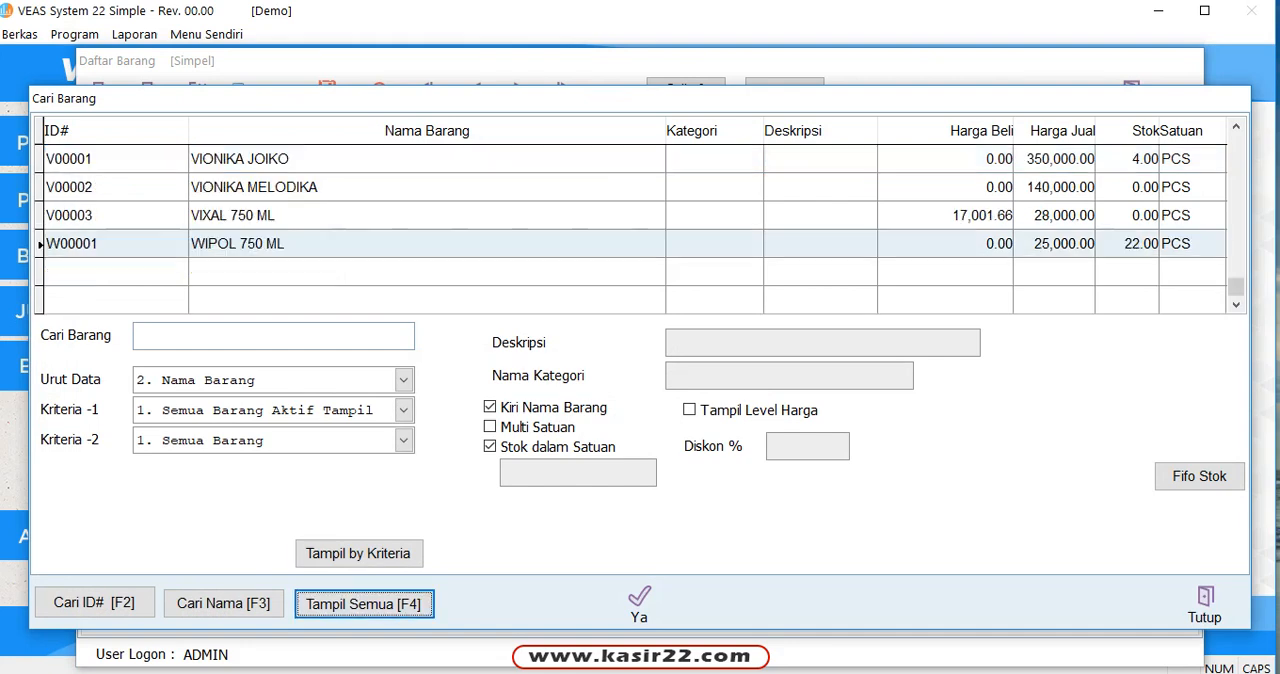
pyautogui.click(491, 215)
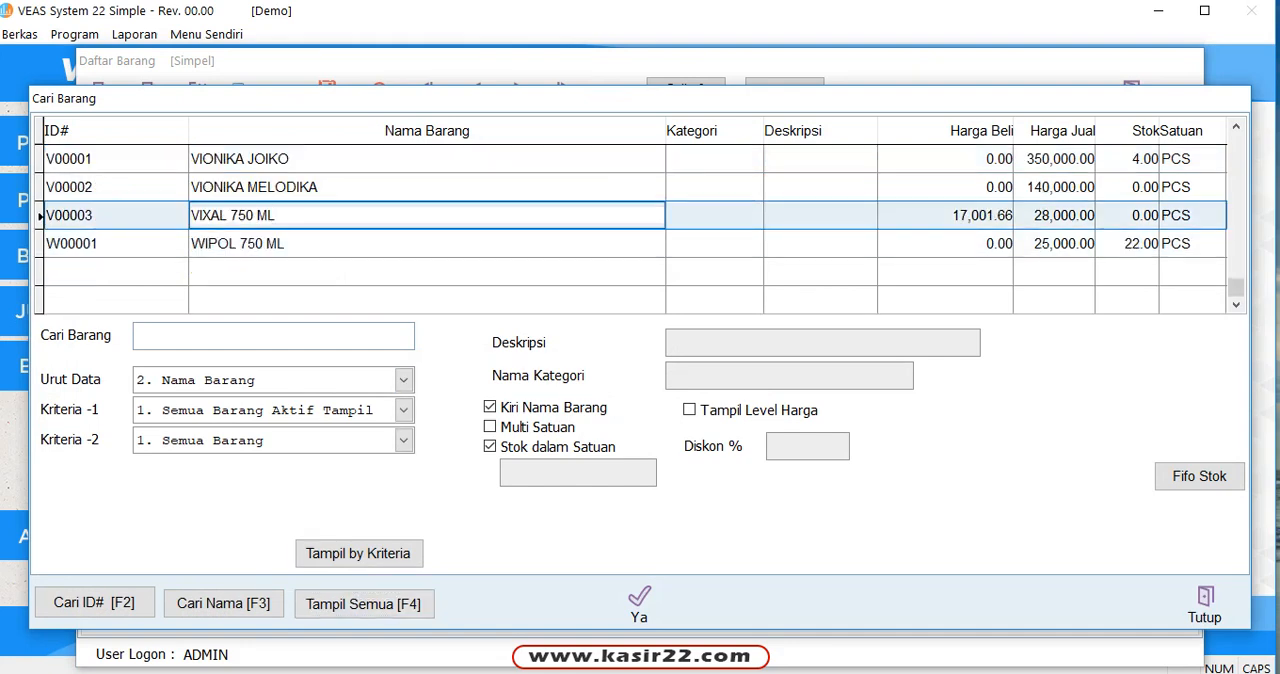
pyautogui.moveTo(1236, 276); pyautogui.dragTo(1236, 143)
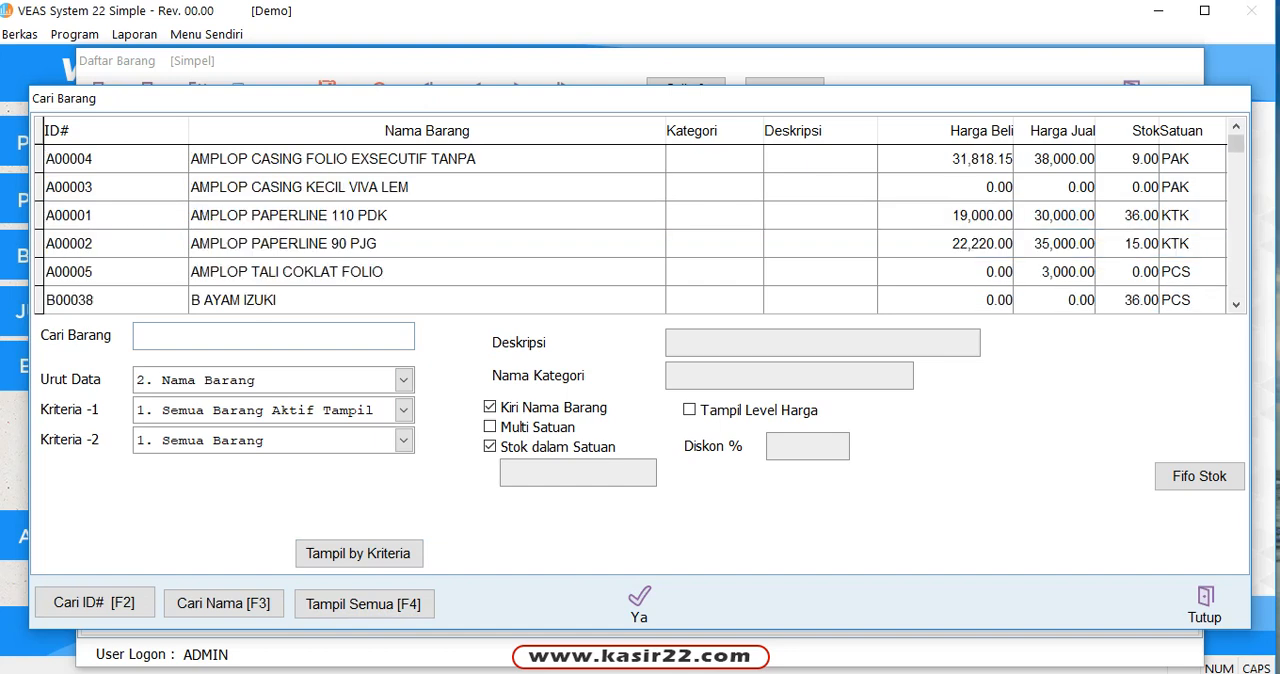
pyautogui.click(485, 159)
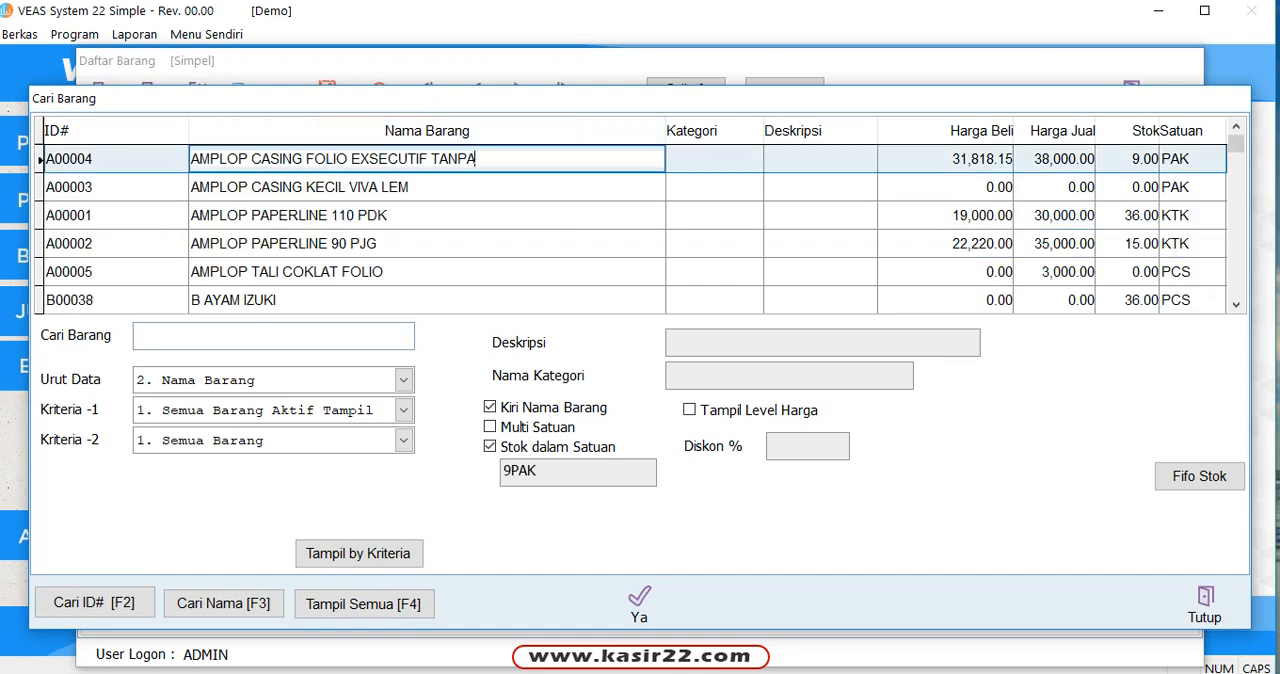
pyautogui.press('Down')
pyautogui.press('Down')
pyautogui.press('Down')
pyautogui.press('Down')
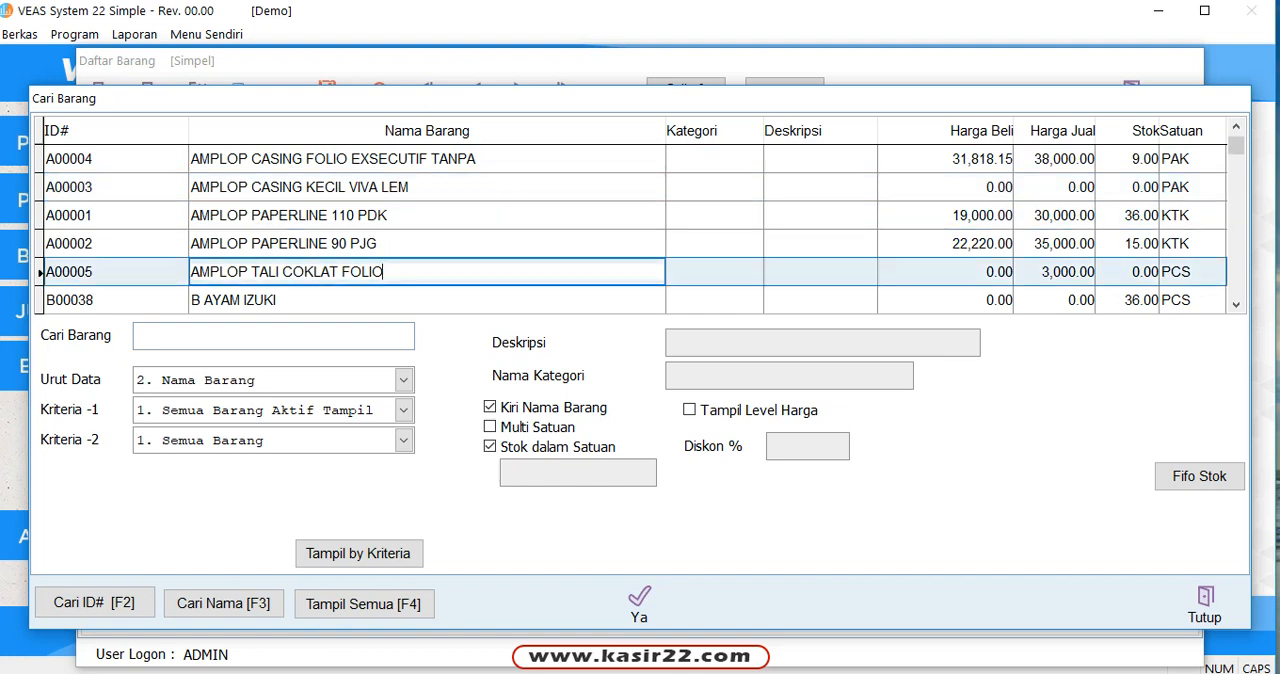
# Step: Check the stock in units for B AYAM IZUKI, BATRAI ABC AAA 1.5V and BATRAI ENERGIZER MAX AA2+1
pyautogui.click(1236, 305)
pyautogui.click(1236, 305)
pyautogui.click(1236, 305)
pyautogui.click(1236, 305)
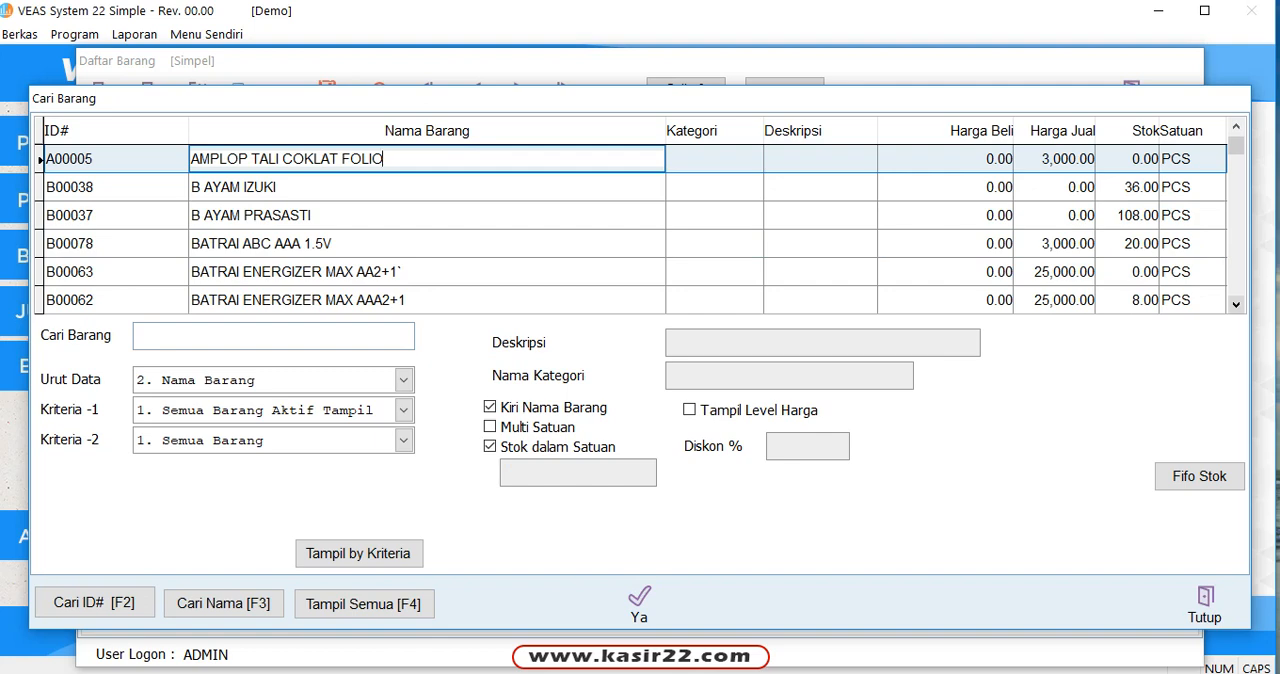
pyautogui.click(276, 187)
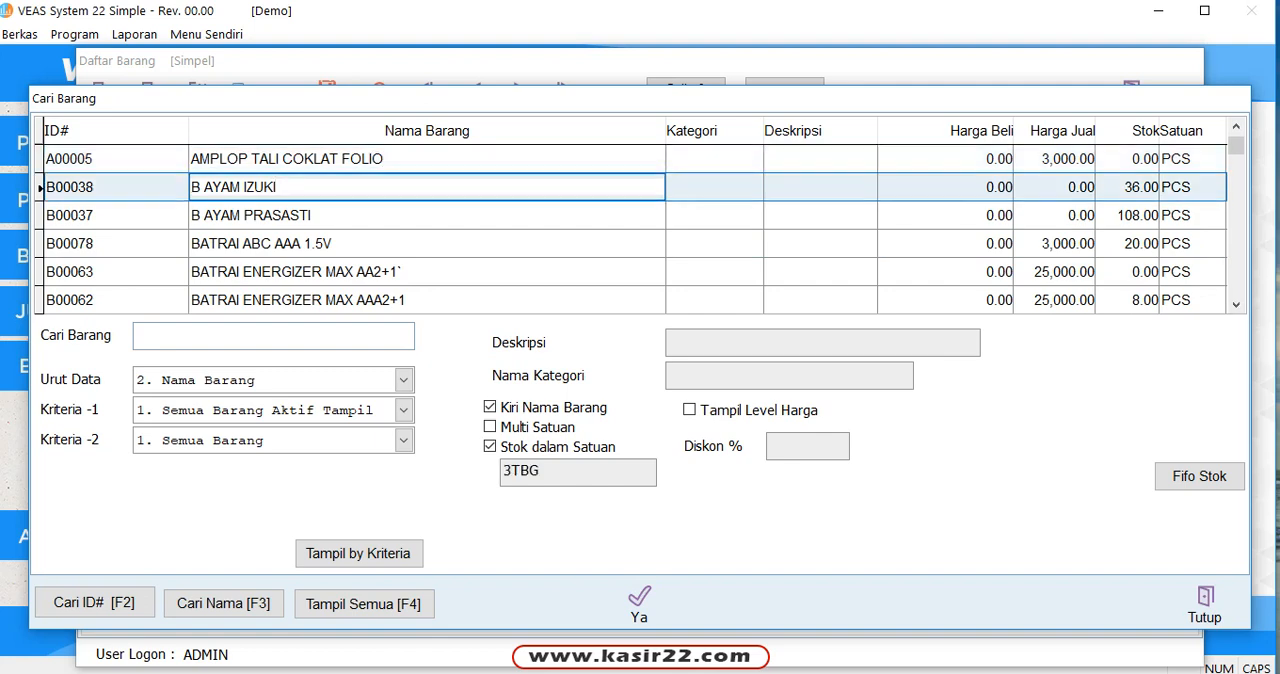
pyautogui.click(332, 244)
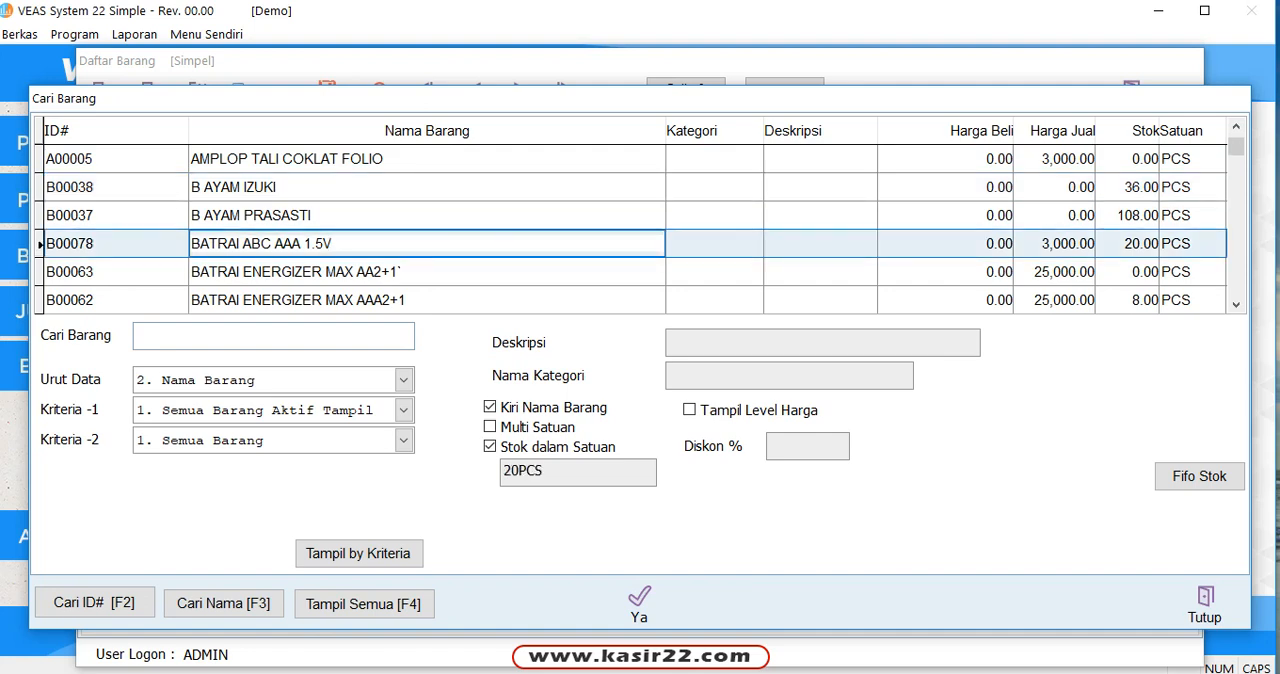
pyautogui.click(401, 271)
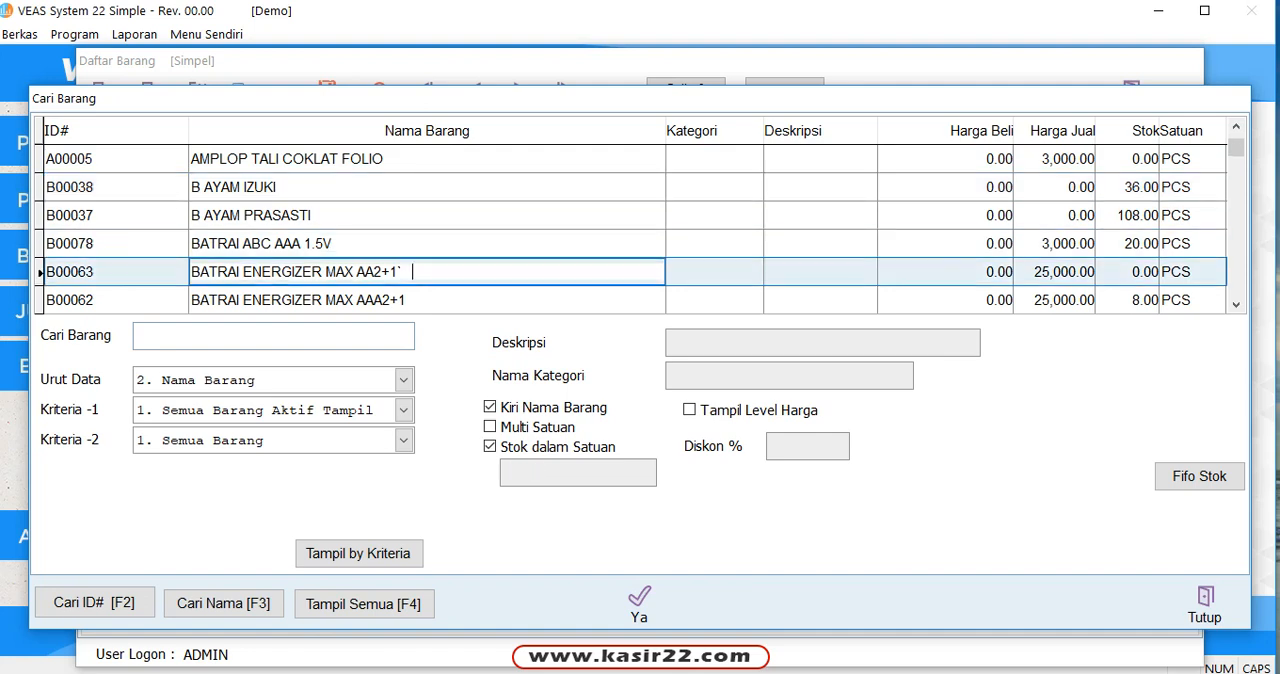
# Step: Examine the stock and prices in the full item list from the BATRAI entries through BUKU TULIS, and close the lookup
pyautogui.scroll(-5, 640, 230)
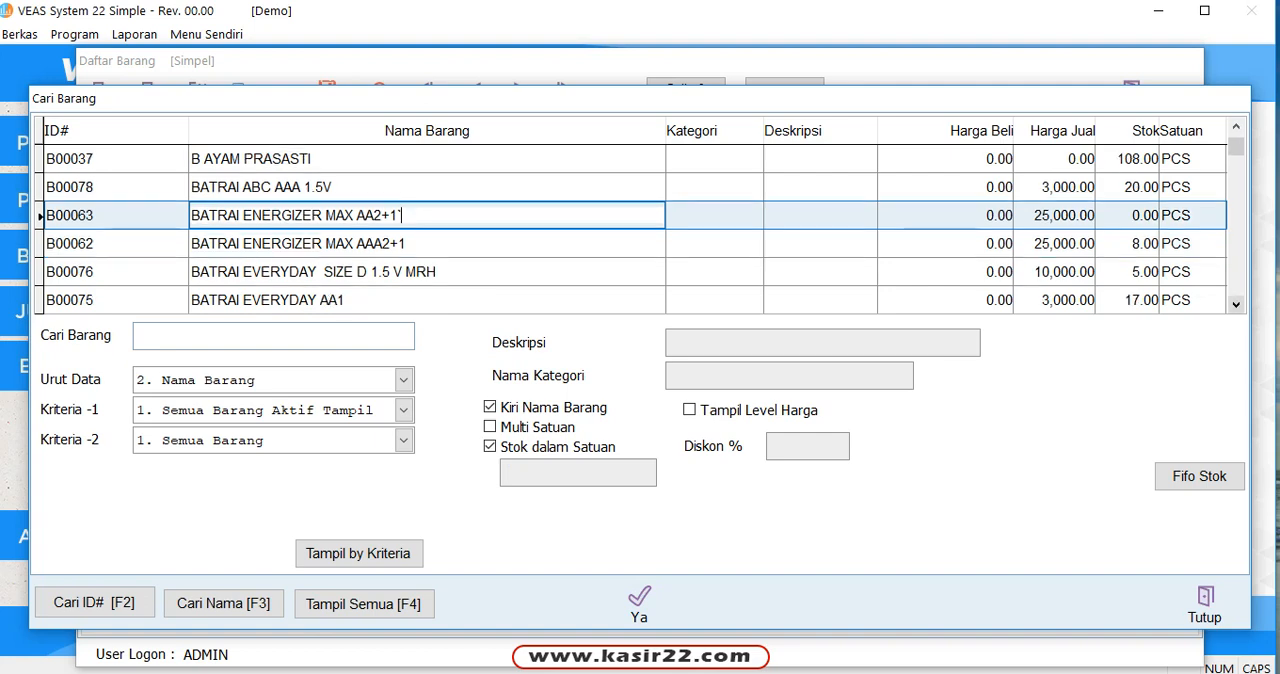
pyautogui.scroll(-5, 640, 230)
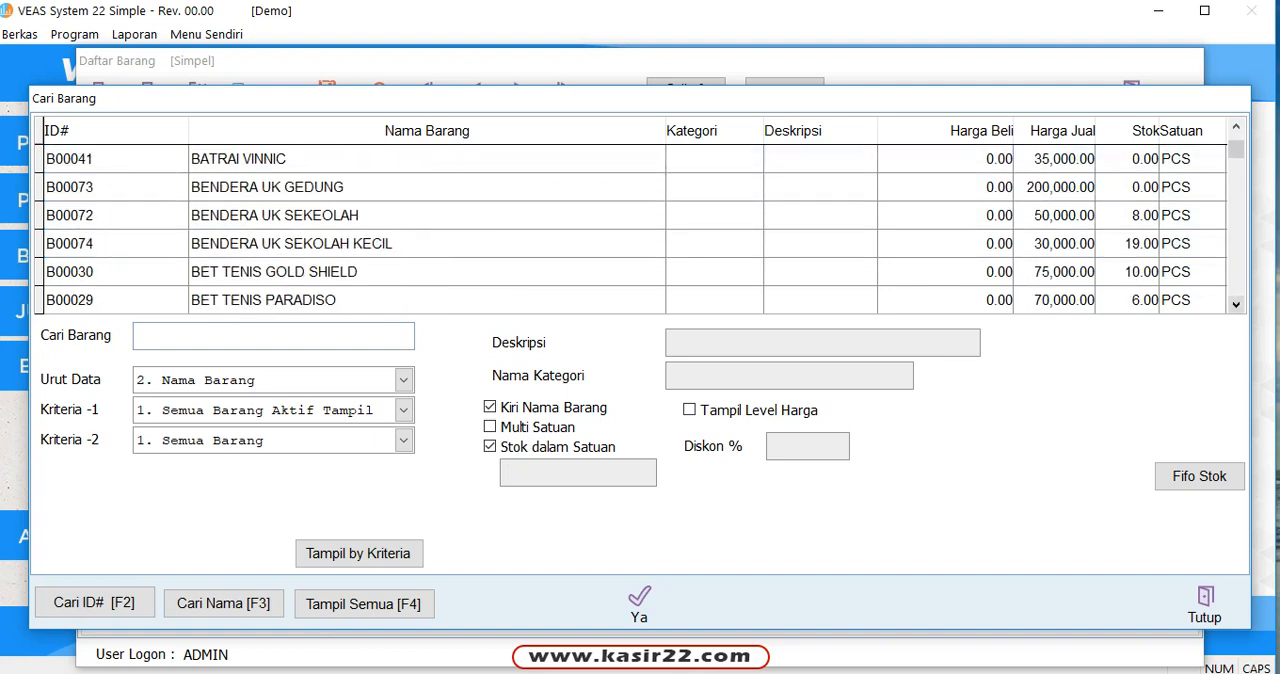
pyautogui.scroll(-2, 640, 230)
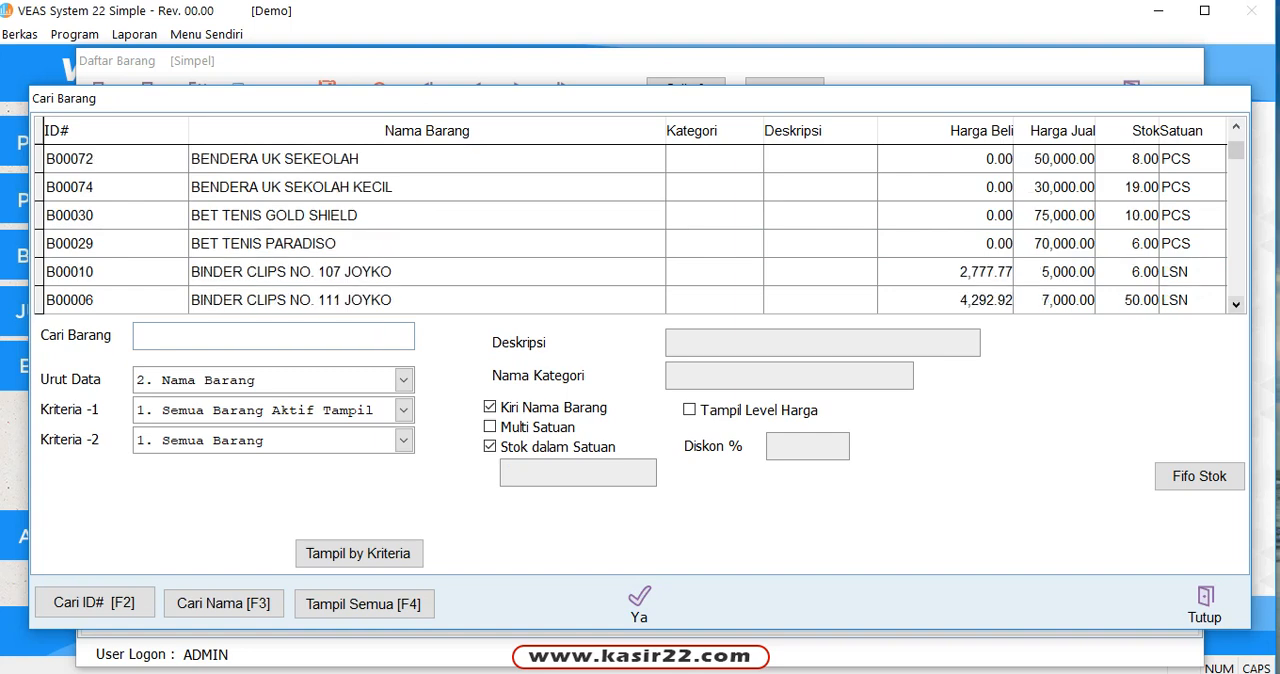
pyautogui.scroll(-6, 640, 230)
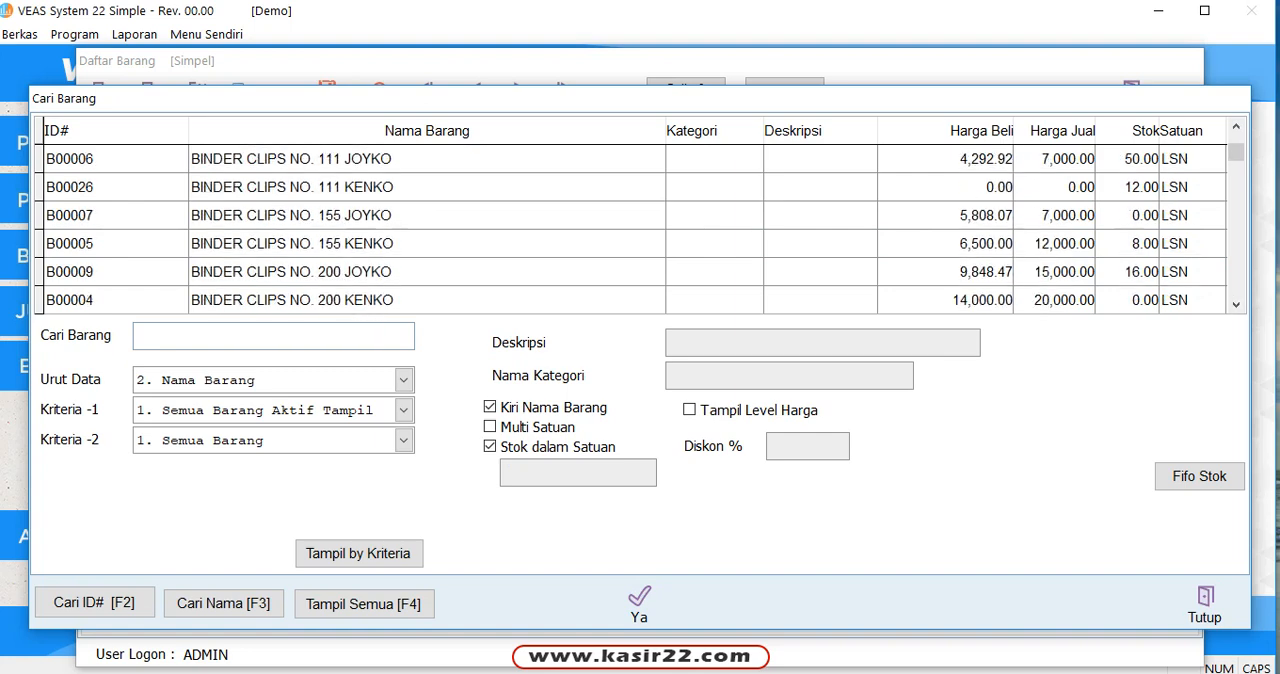
pyautogui.scroll(-7, 640, 230)
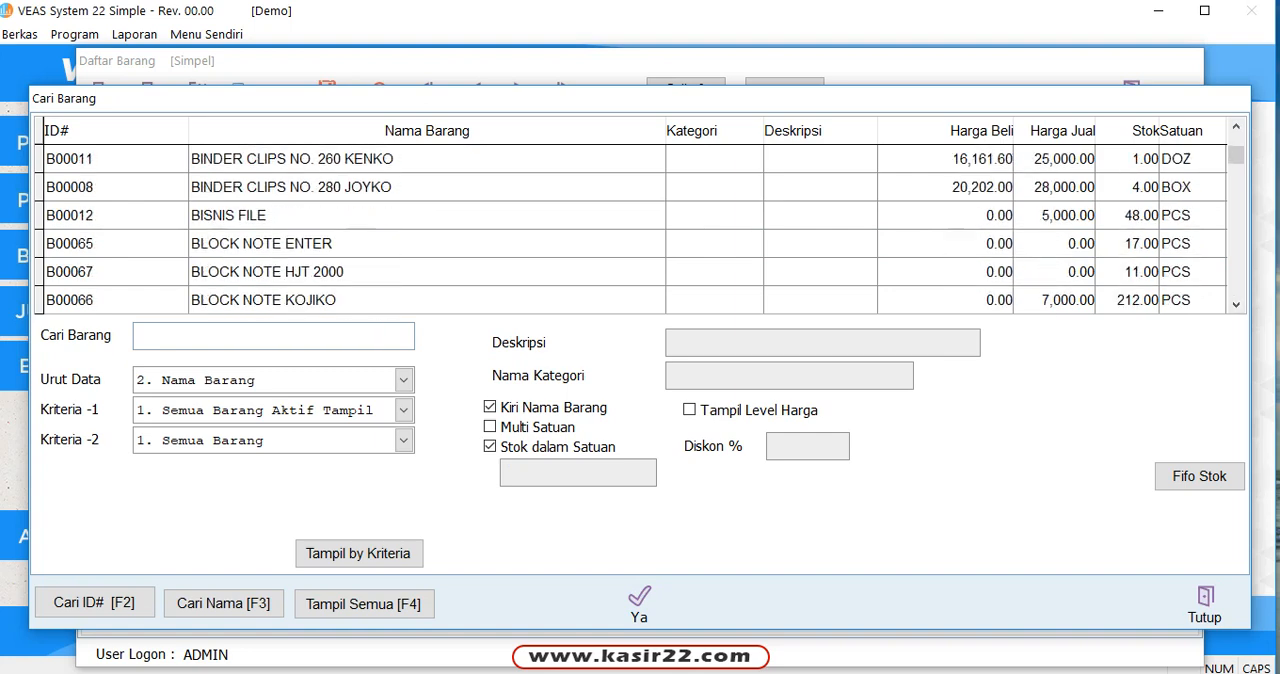
pyautogui.scroll(-6, 640, 230)
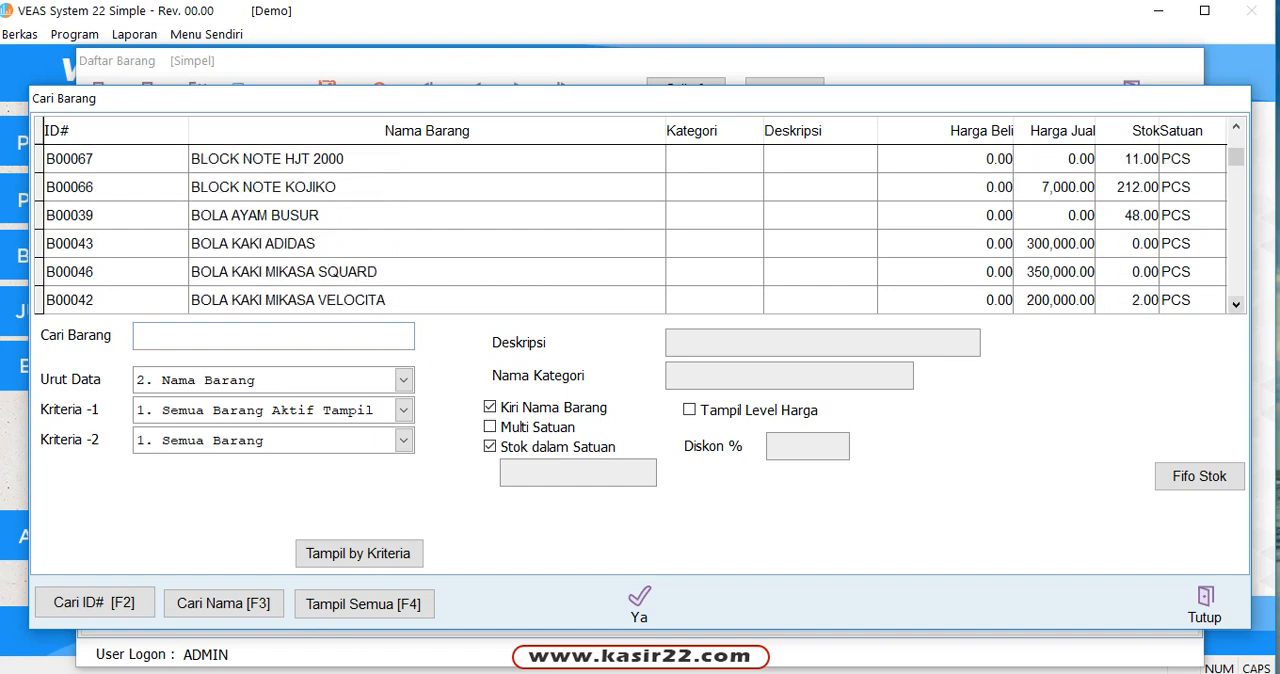
pyautogui.scroll(-6, 640, 230)
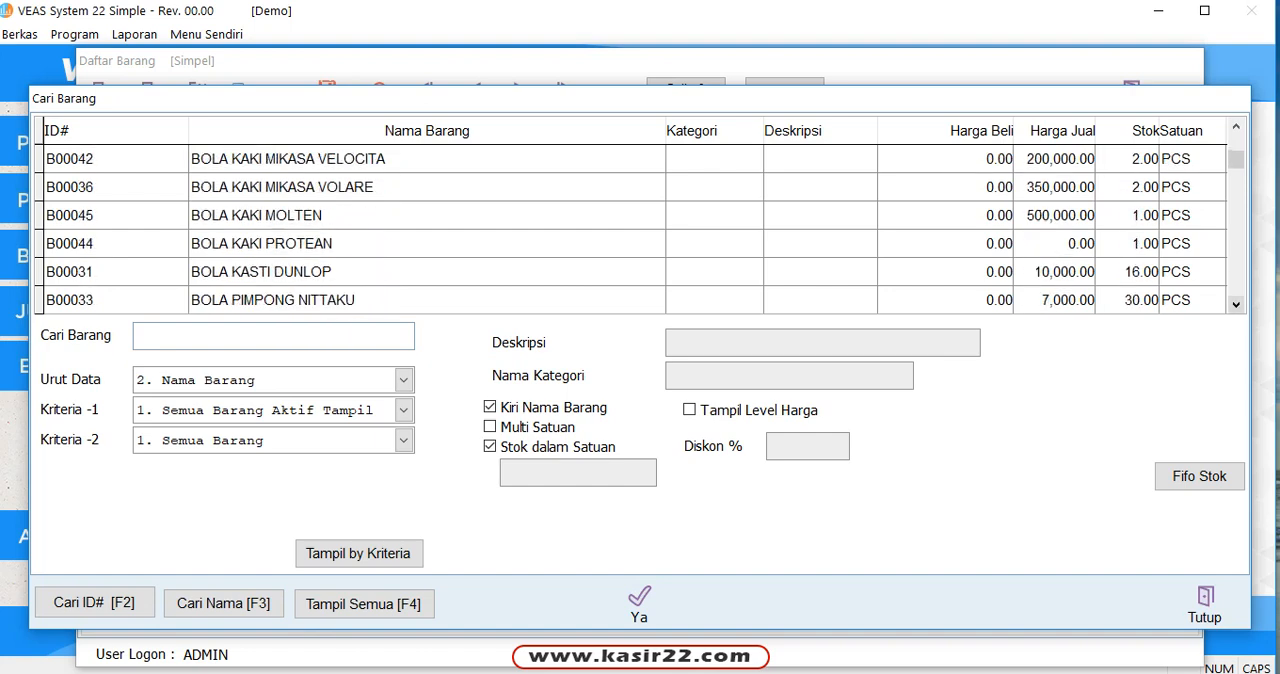
pyautogui.scroll(-7, 640, 230)
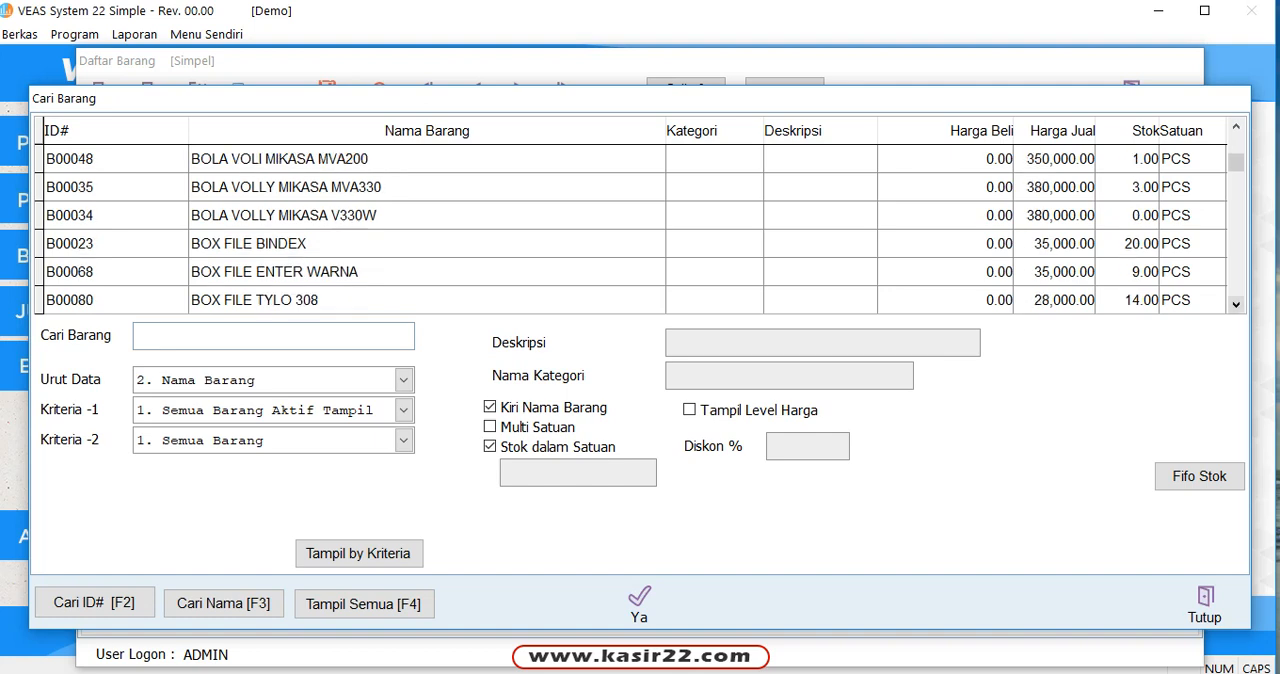
pyautogui.scroll(-8, 640, 230)
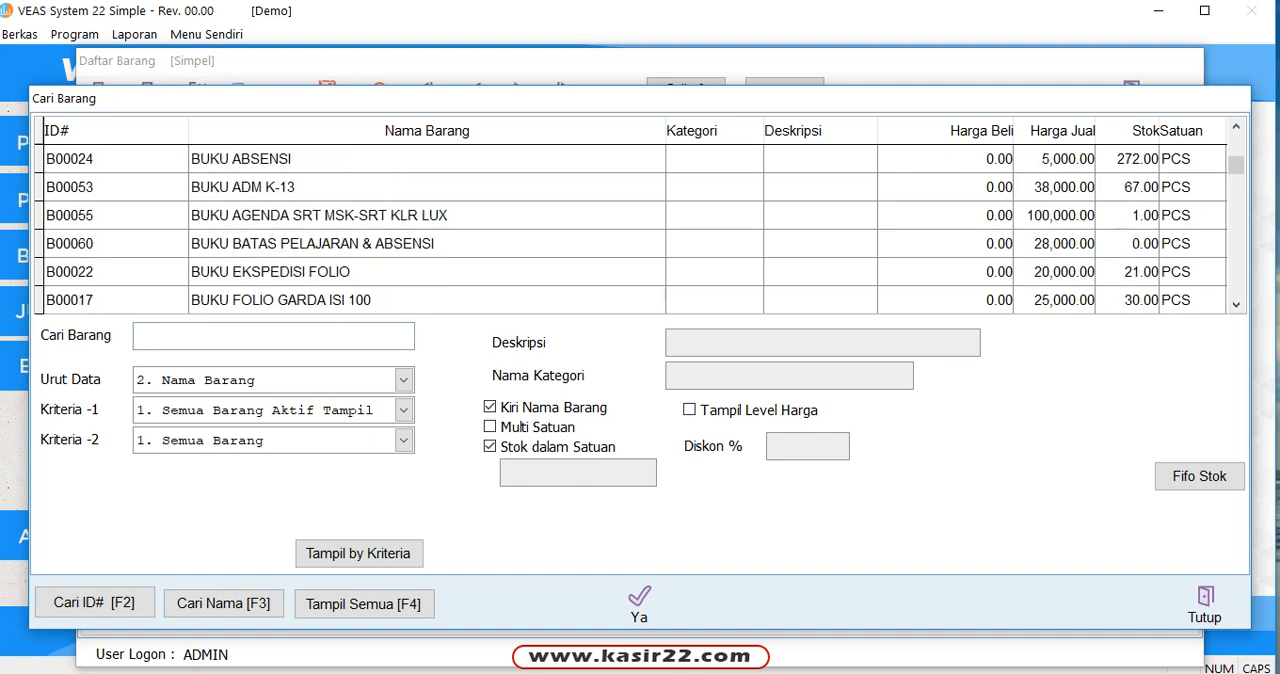
pyautogui.scroll(-9, 640, 230)
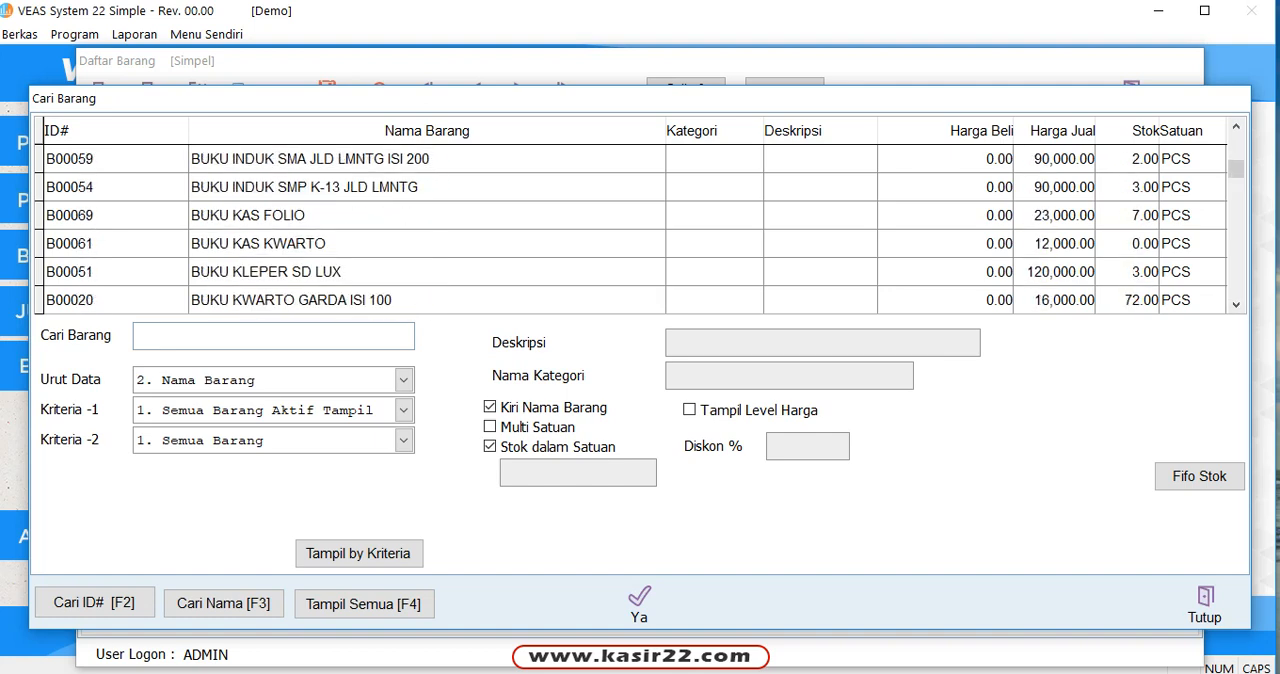
pyautogui.scroll(-3, 640, 230)
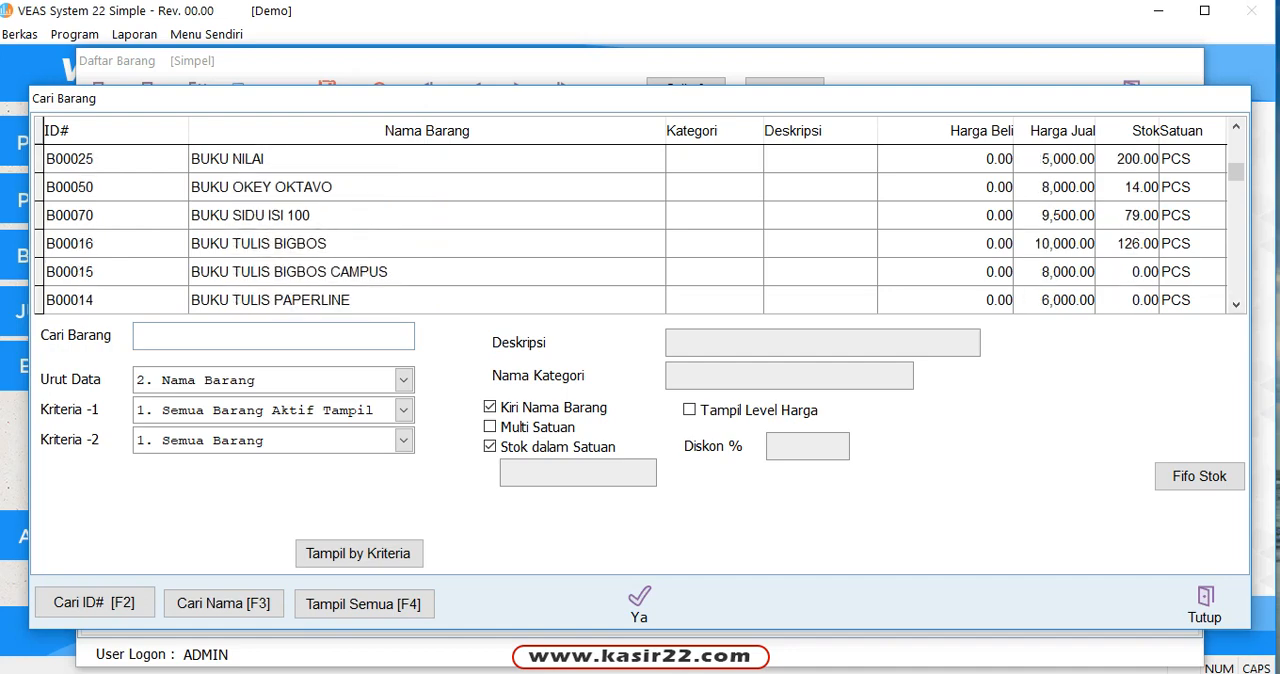
pyautogui.click(1204, 605)
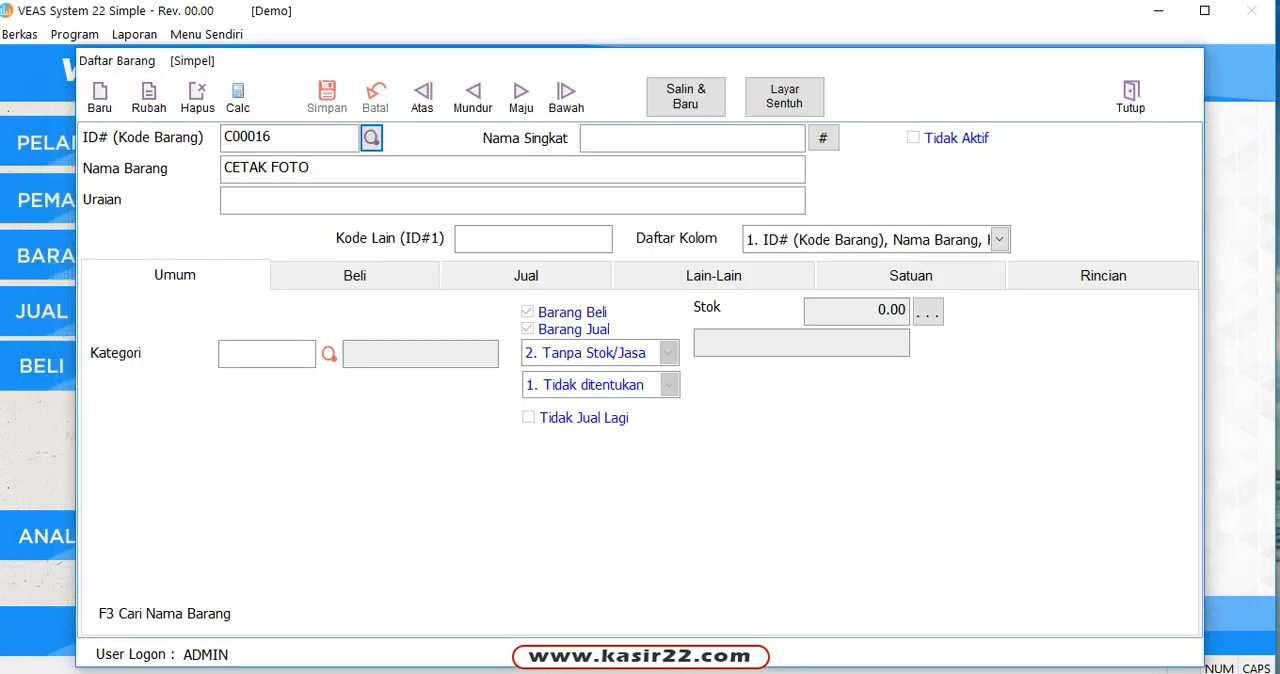
# Step: From the item form's general data, open the item name search and search for KERTAS
pyautogui.click(175, 275)
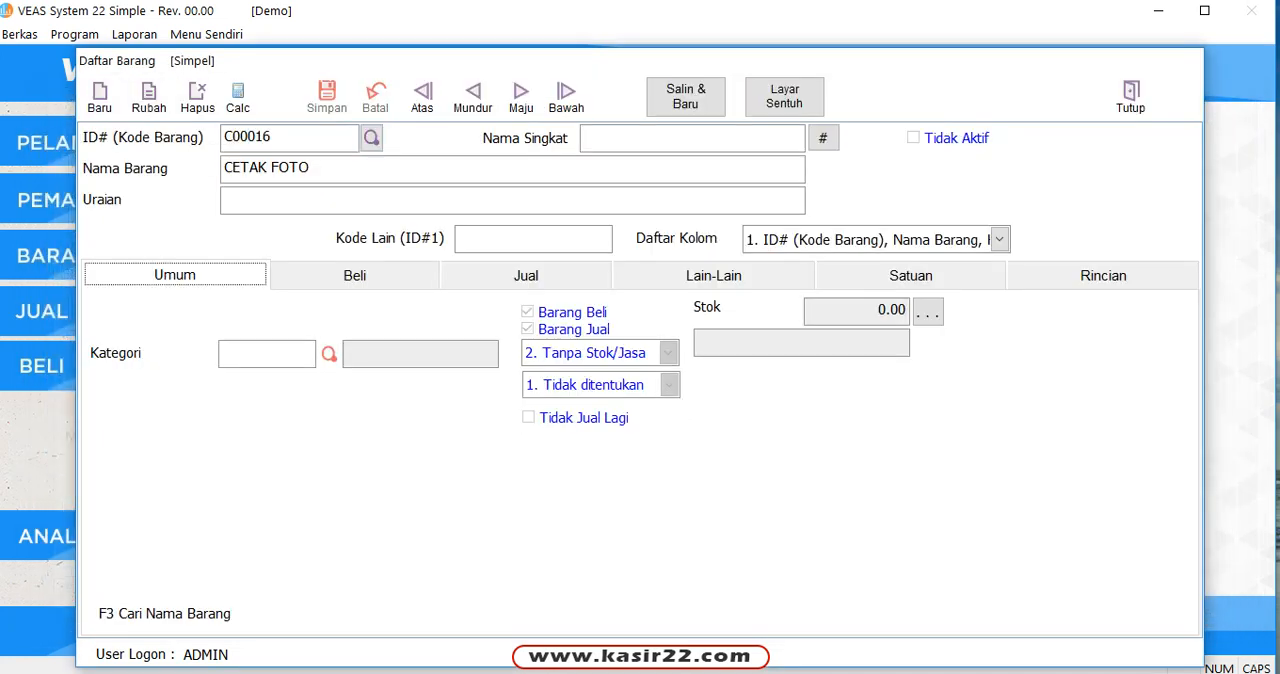
pyautogui.press('F3')
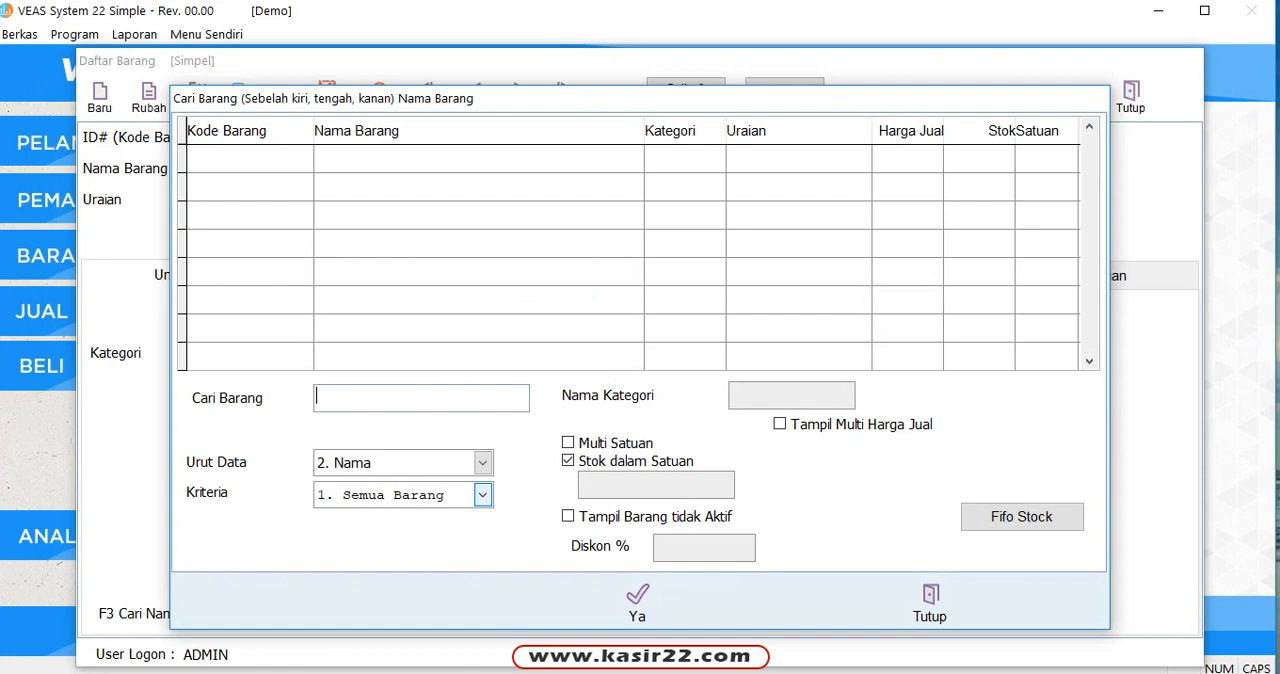
pyautogui.write('KERTAS')
pyautogui.press('Return')
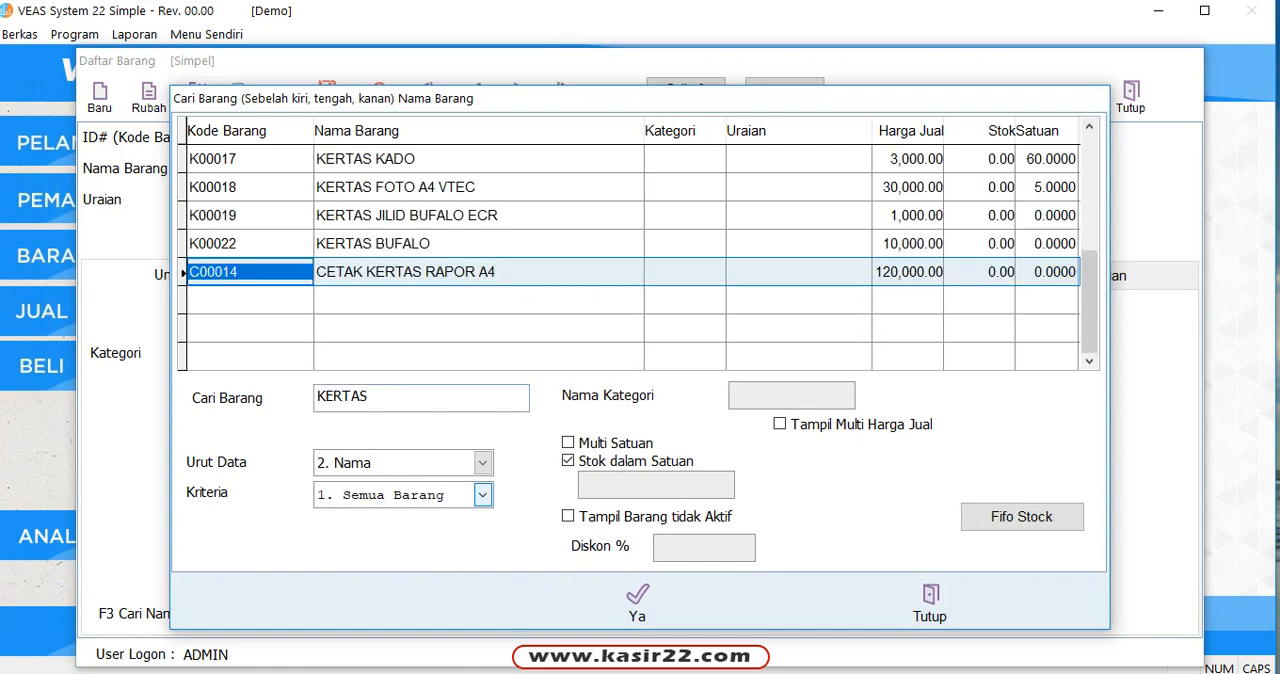
# Step: Browse up and down the KERTAS matches and check the stock in units of individual items, ending on KERTAS KADO
pyautogui.press('Up')
pyautogui.press('Up')
pyautogui.press('Up')
pyautogui.press('Up')
pyautogui.press('Up')
pyautogui.press('Up')
pyautogui.press('Up')
pyautogui.press('Up')
pyautogui.press('Up')
pyautogui.press('Up')
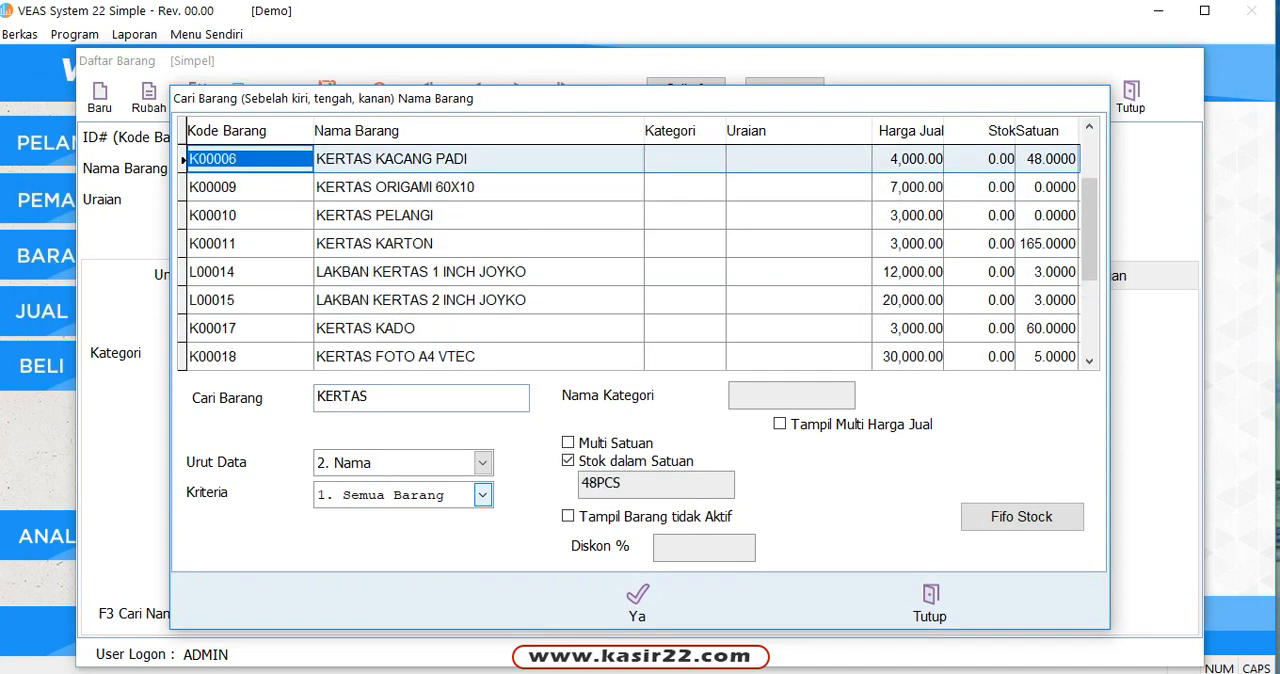
pyautogui.press('Up')
pyautogui.press('Up')
pyautogui.press('Up')
pyautogui.press('Up')
pyautogui.press('Up')
pyautogui.press('Up')
pyautogui.press('Down')
pyautogui.press('Down')
pyautogui.press('Down')
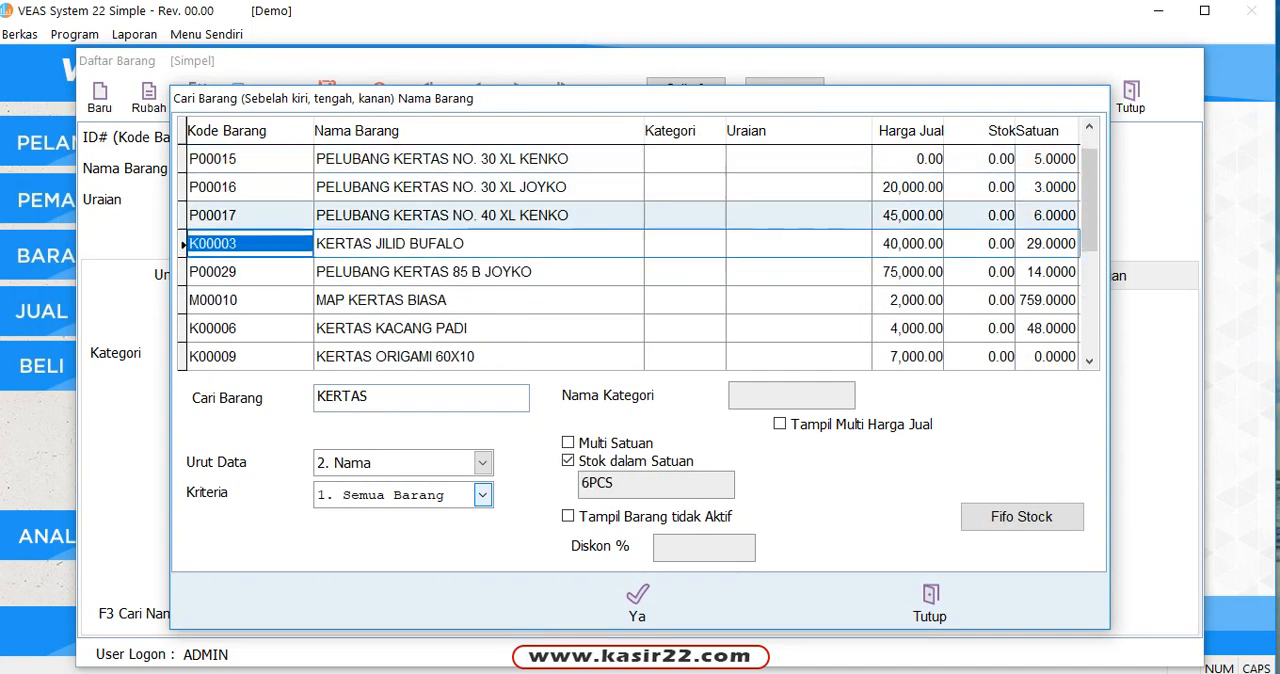
pyautogui.press('Down')
pyautogui.press('Down')
pyautogui.press('Down')
pyautogui.press('Down')
pyautogui.press('Down')
pyautogui.press('Down')
pyautogui.press('Down')
pyautogui.press('Down')
pyautogui.press('Down')
pyautogui.press('Down')
pyautogui.press('Down')
pyautogui.press('Down')
pyautogui.press('Down')
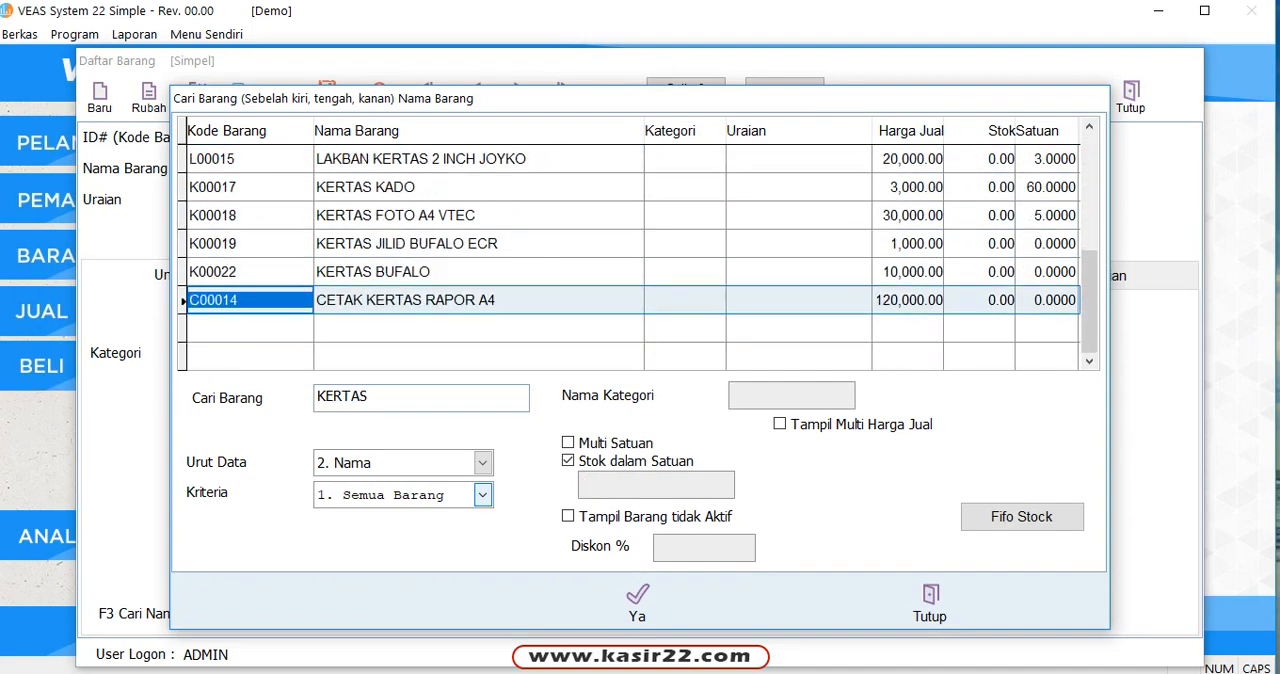
pyautogui.press('Up')
pyautogui.press('Up')
pyautogui.press('Up')
pyautogui.press('Up')
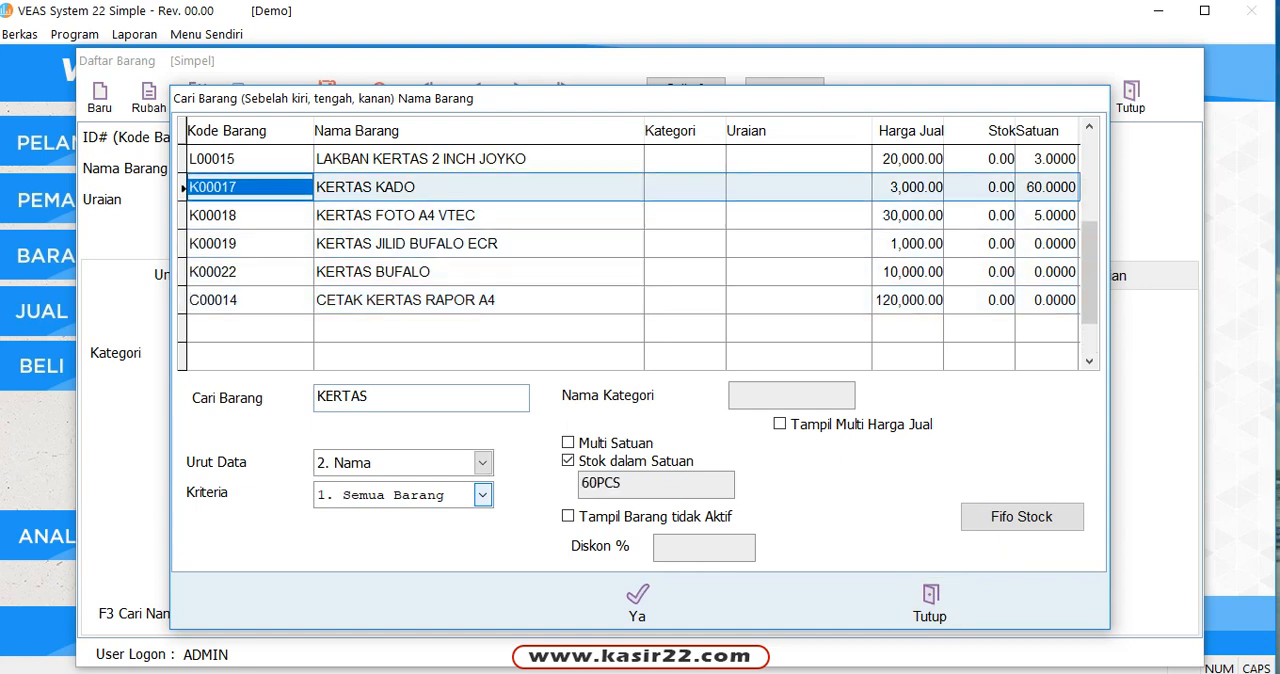
# Step: Replace the search term with FOTO and run the item name search
pyautogui.moveTo(387, 397); pyautogui.dragTo(316, 397)
pyautogui.write('FOTO')
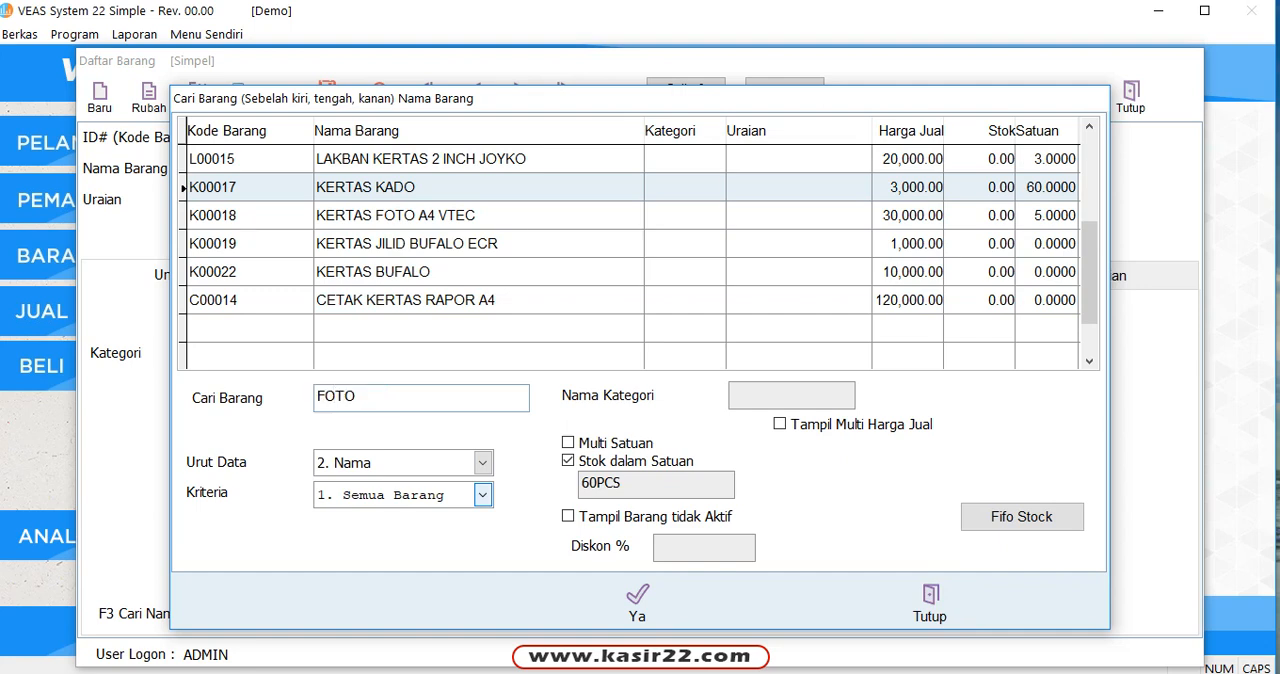
pyautogui.press('Return')
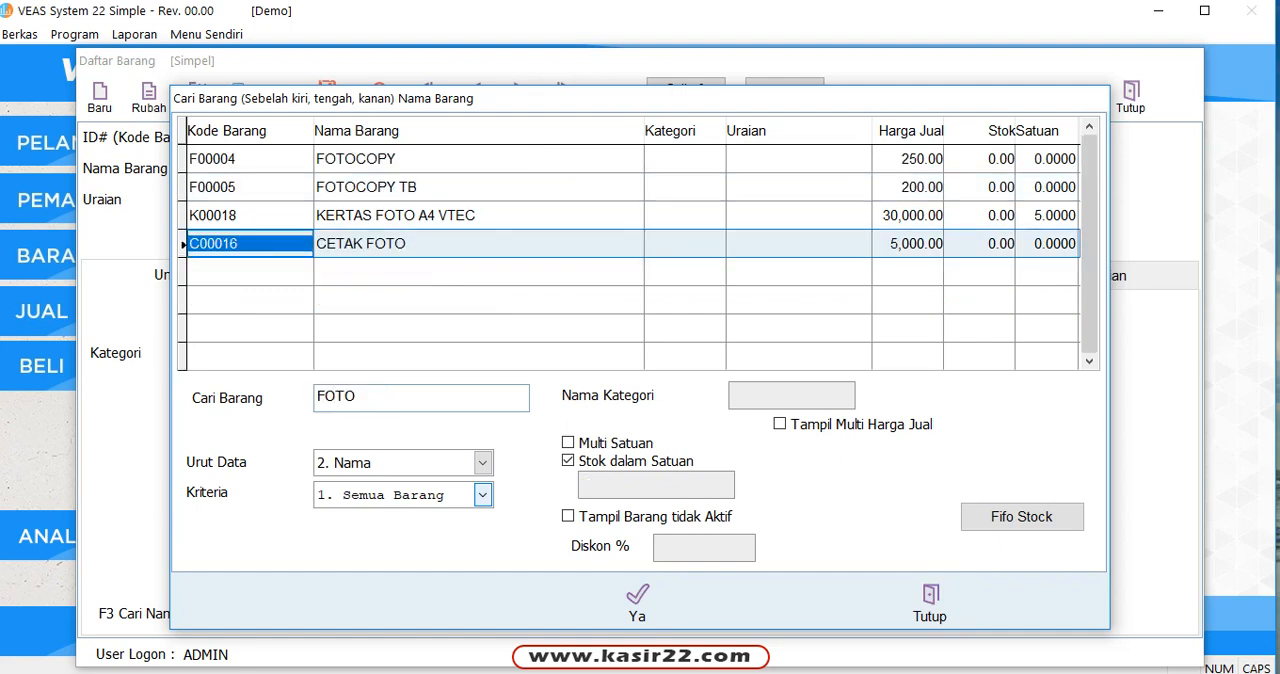
# Step: Check where FOTO occurs in the matching item names, and load FOTOCOPY TB into the item form
pyautogui.click(407, 244)
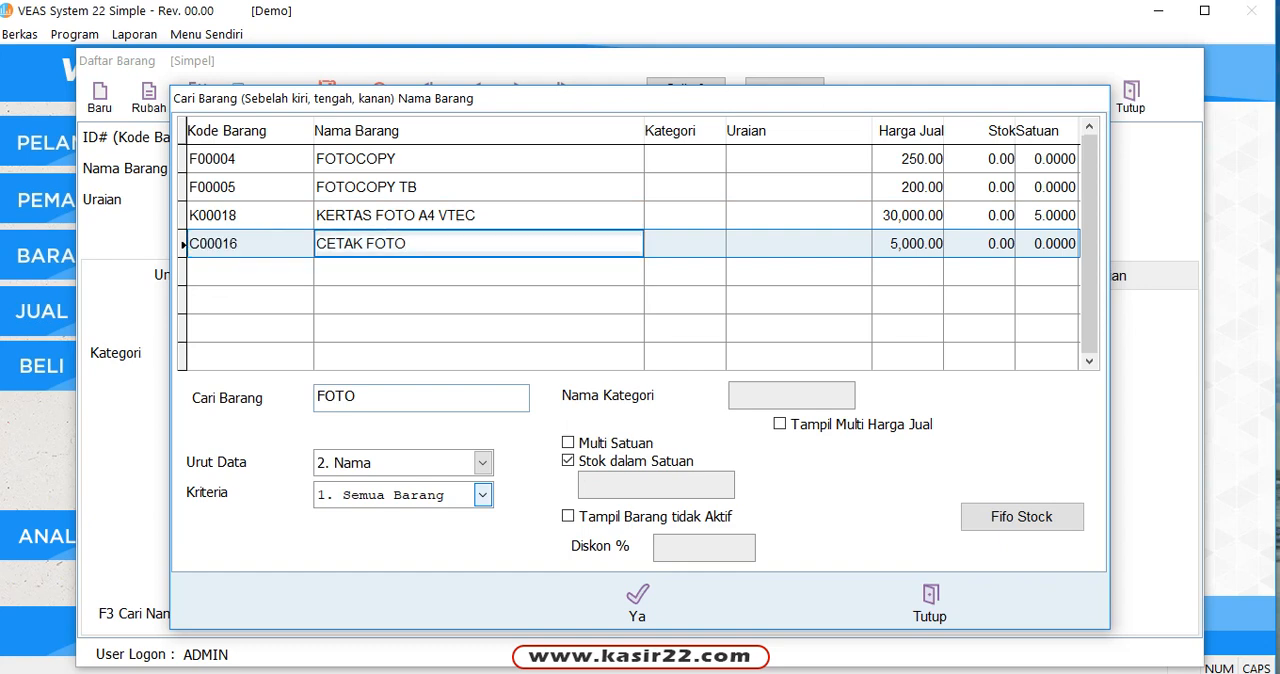
pyautogui.moveTo(432, 244); pyautogui.dragTo(415, 216)
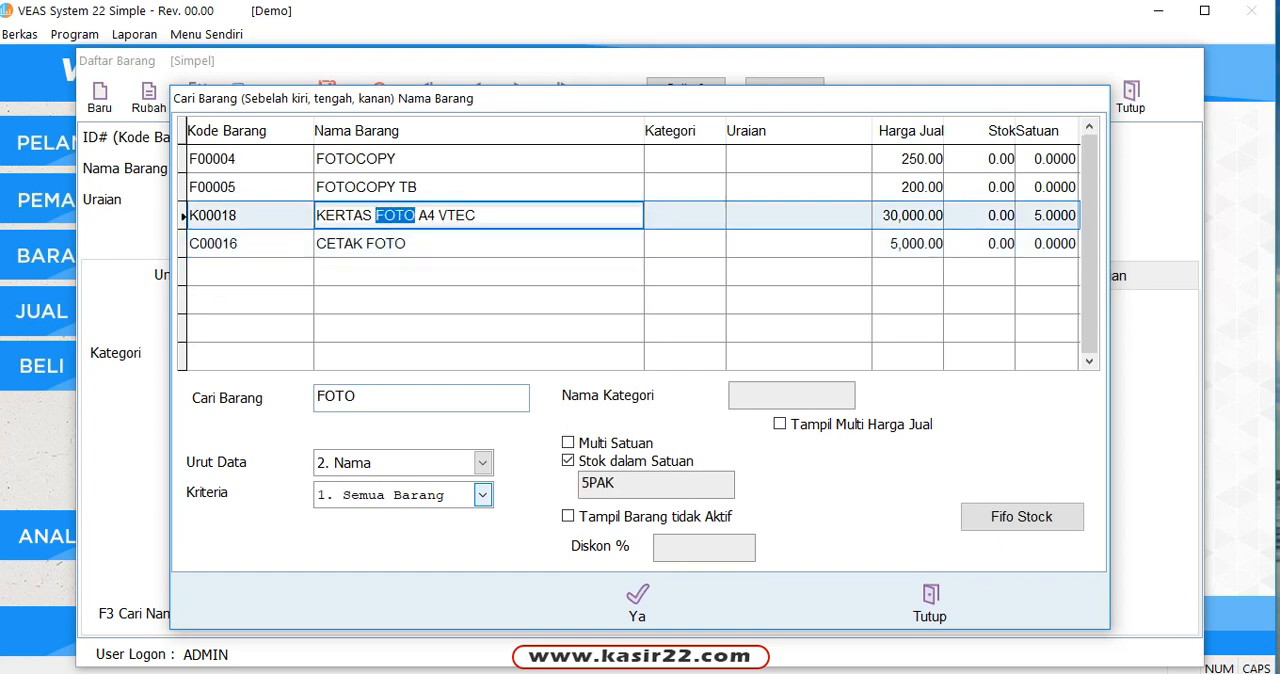
pyautogui.click(324, 187)
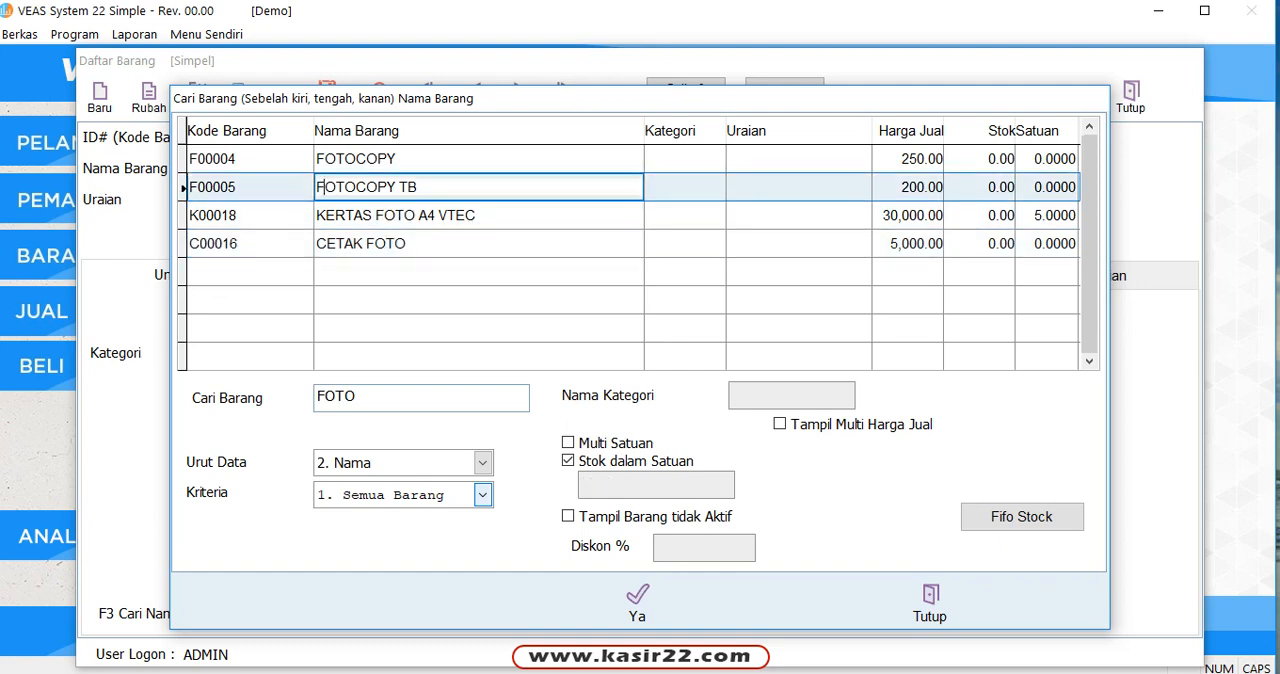
pyautogui.moveTo(357, 187); pyautogui.dragTo(315, 159)
pyautogui.click(420, 187)
pyautogui.click(478, 215)
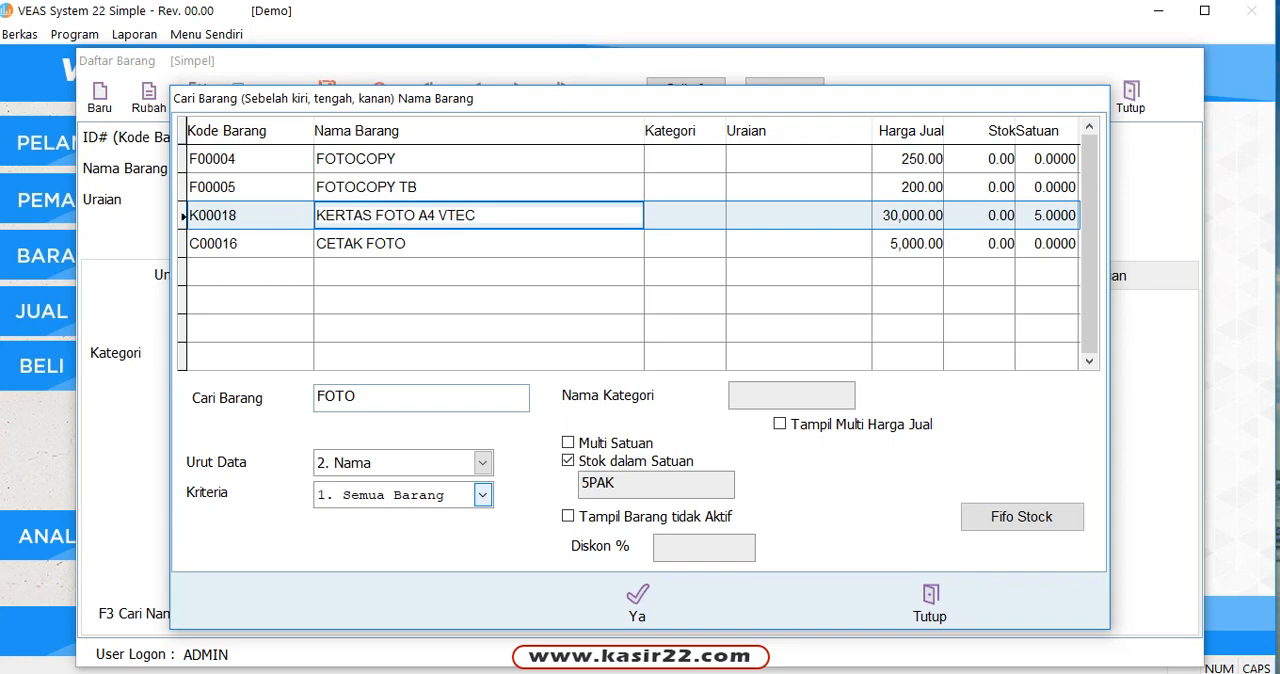
pyautogui.click(418, 187)
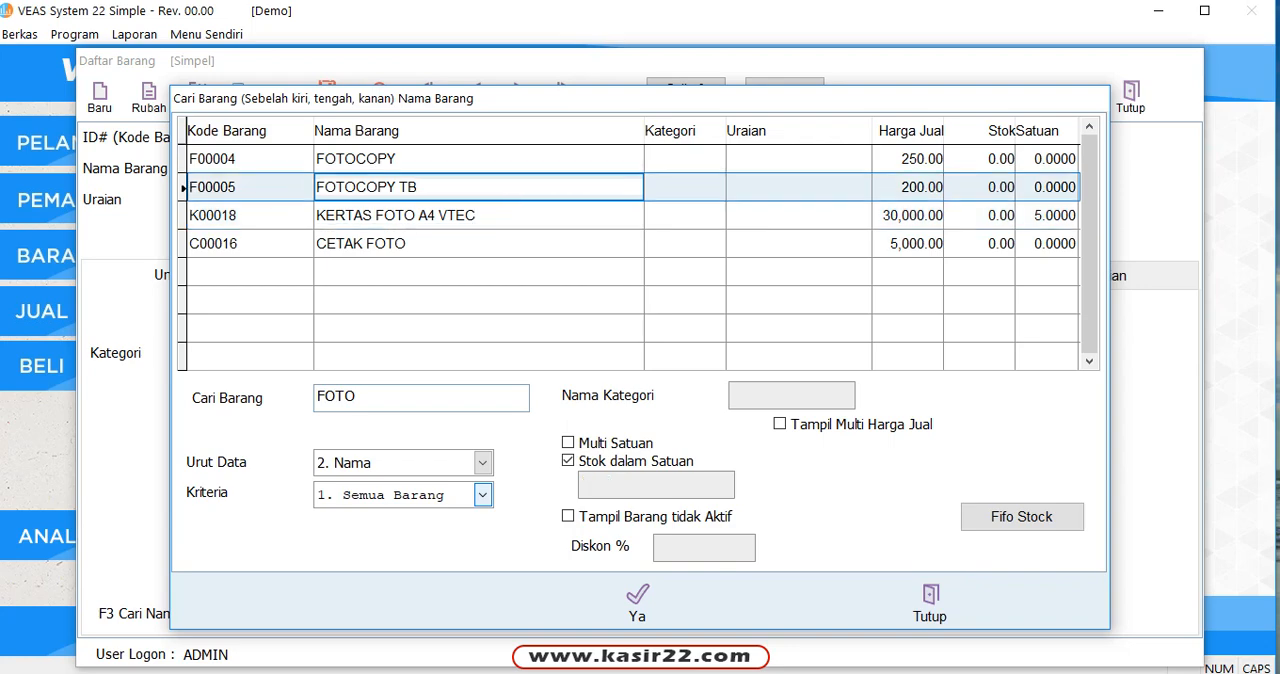
pyautogui.click(637, 600)
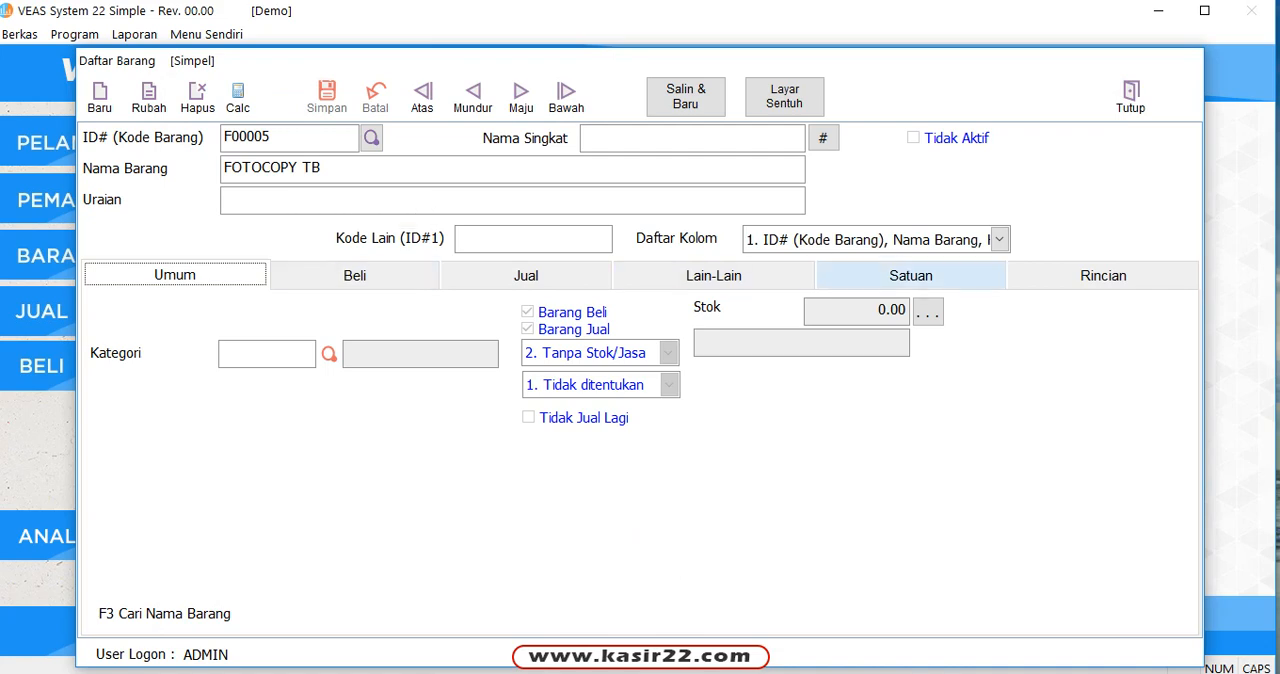
# Step: Review the unit and price details of FOTOCOPY TB and of the two preceding items, FOTOCOPY and FD 16GB TOSHIBA
pyautogui.click(910, 275)
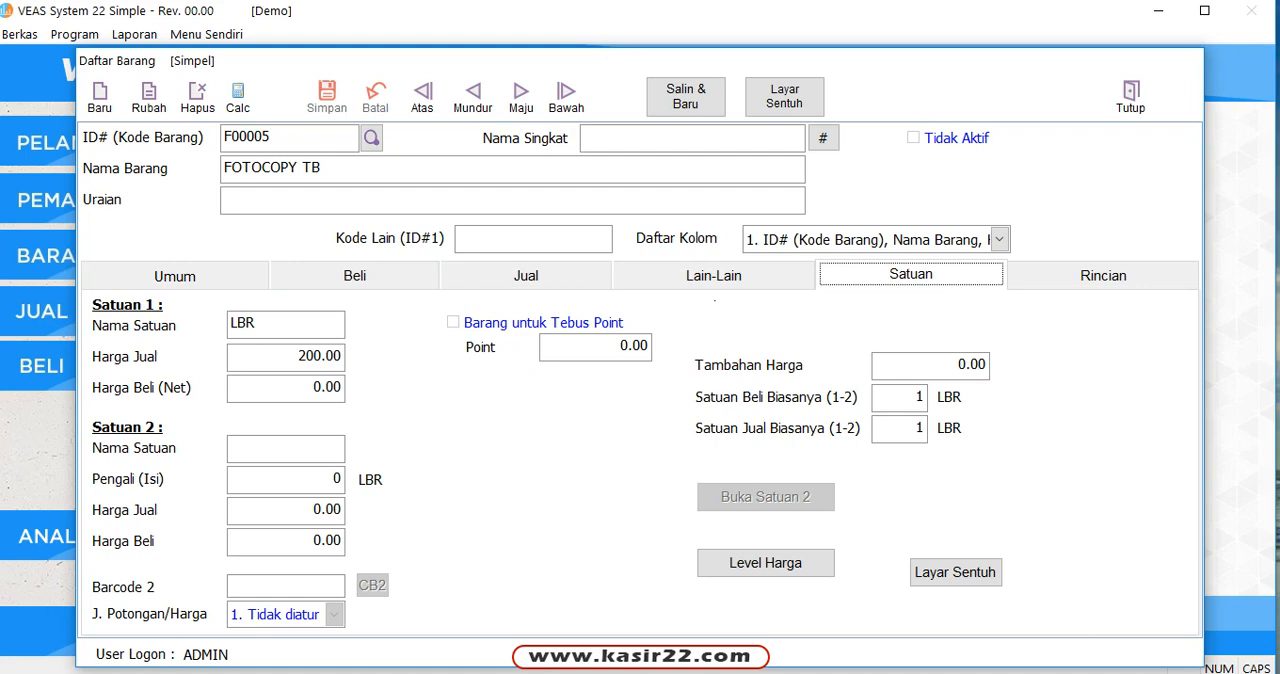
pyautogui.click(472, 97)
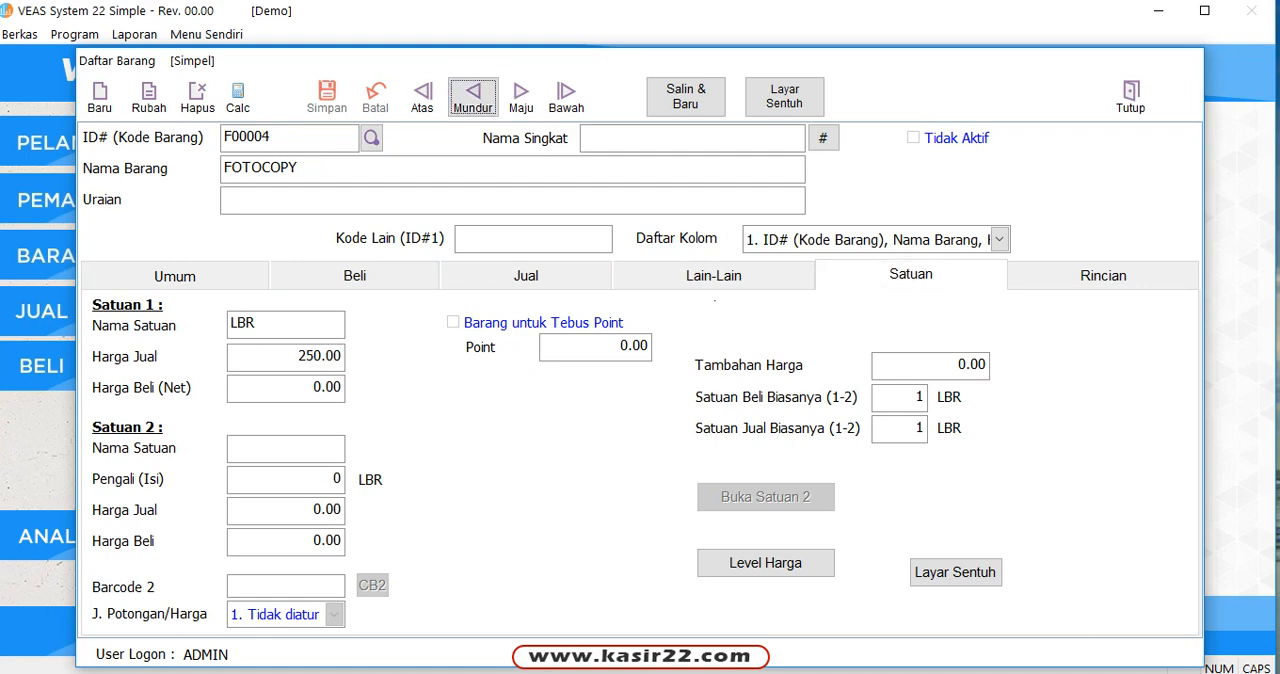
pyautogui.click(472, 97)
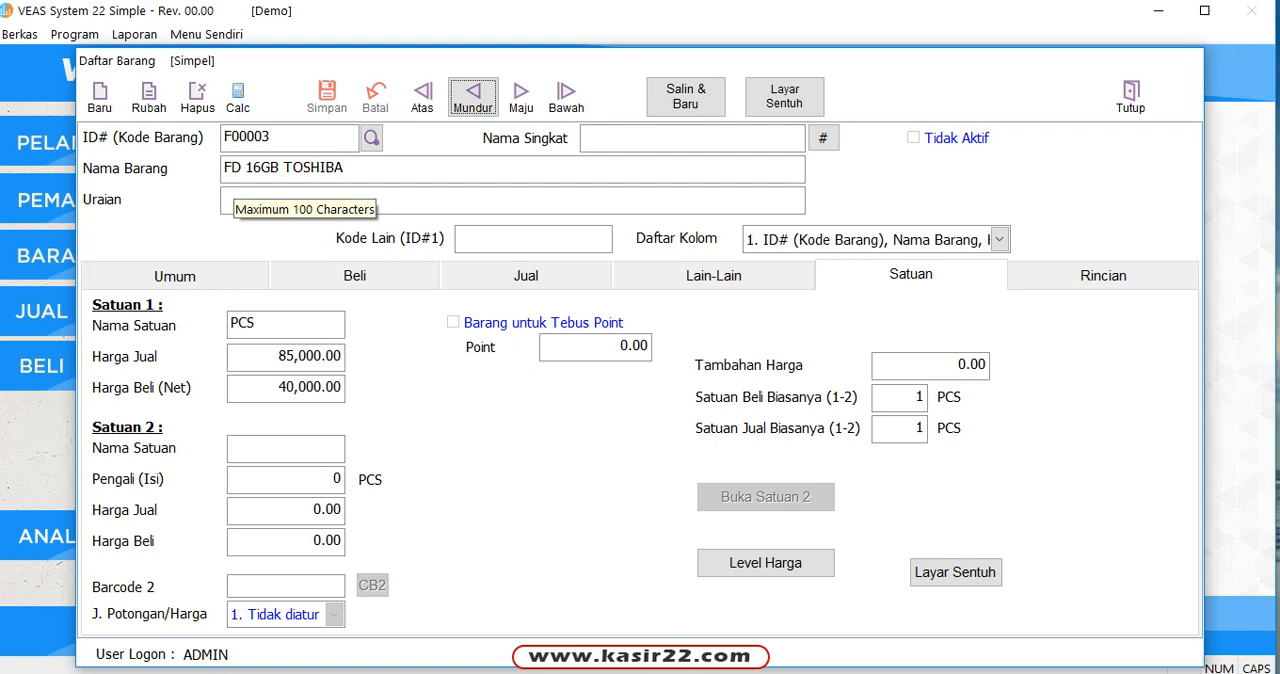
# Step: Compare the general data of FD 16GB TOSHIBA and FOTOCOPY, and view FOTOCOPY's stock type options in edit mode without saving
pyautogui.click(184, 275)
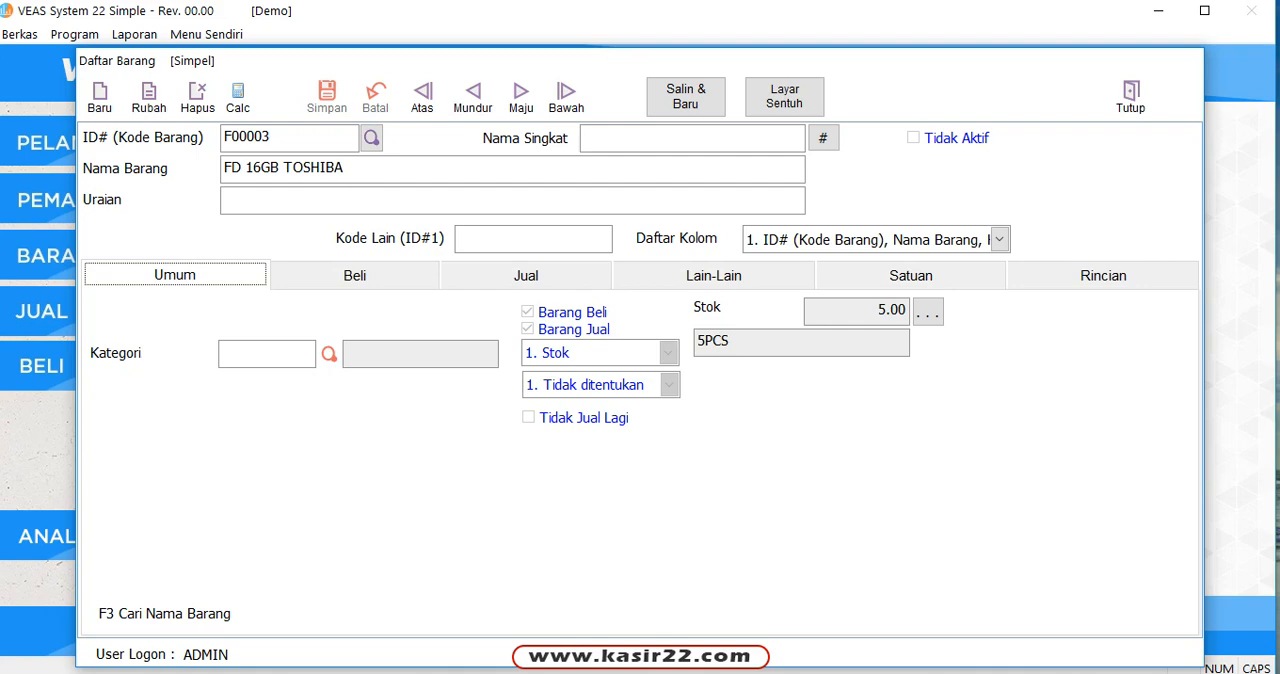
pyautogui.click(521, 97)
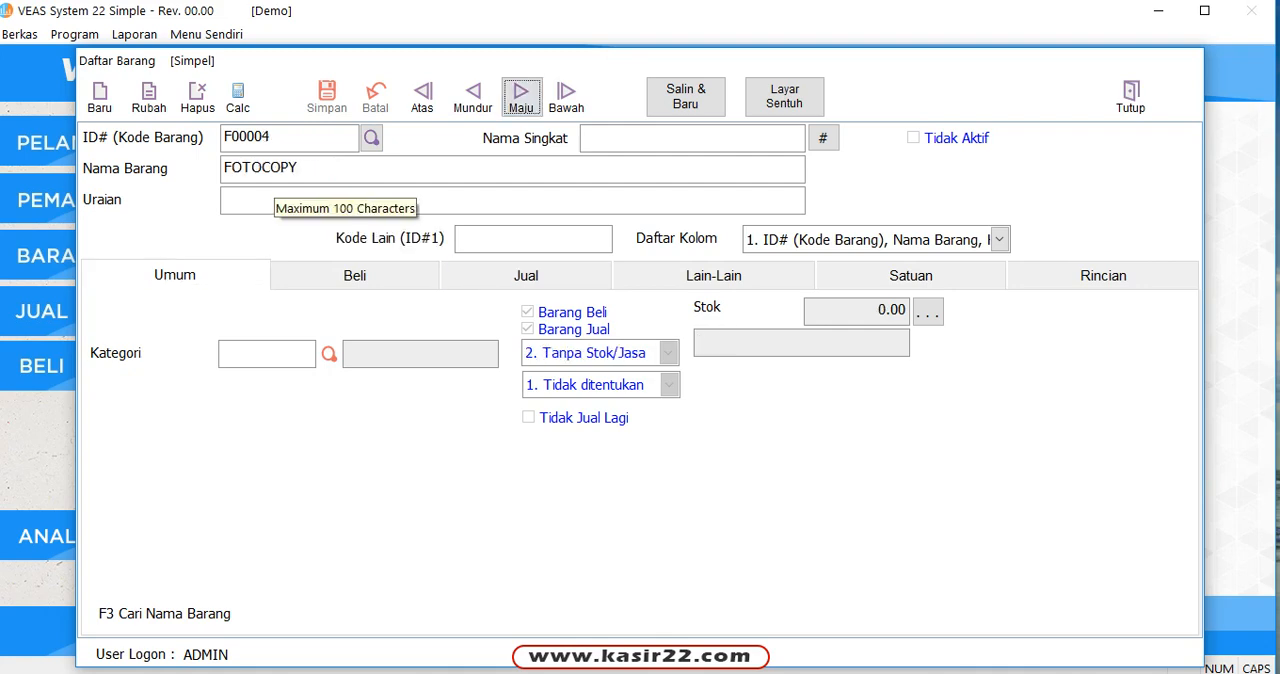
pyautogui.click(148, 97)
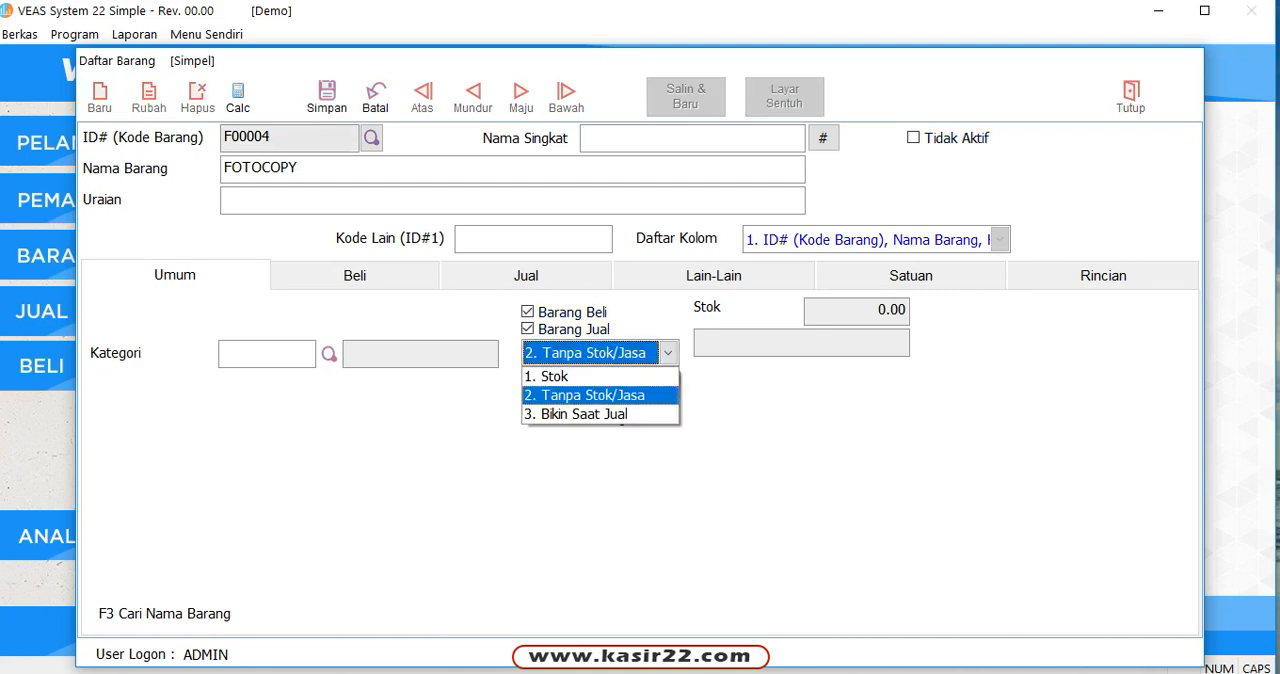
pyautogui.click(376, 98)
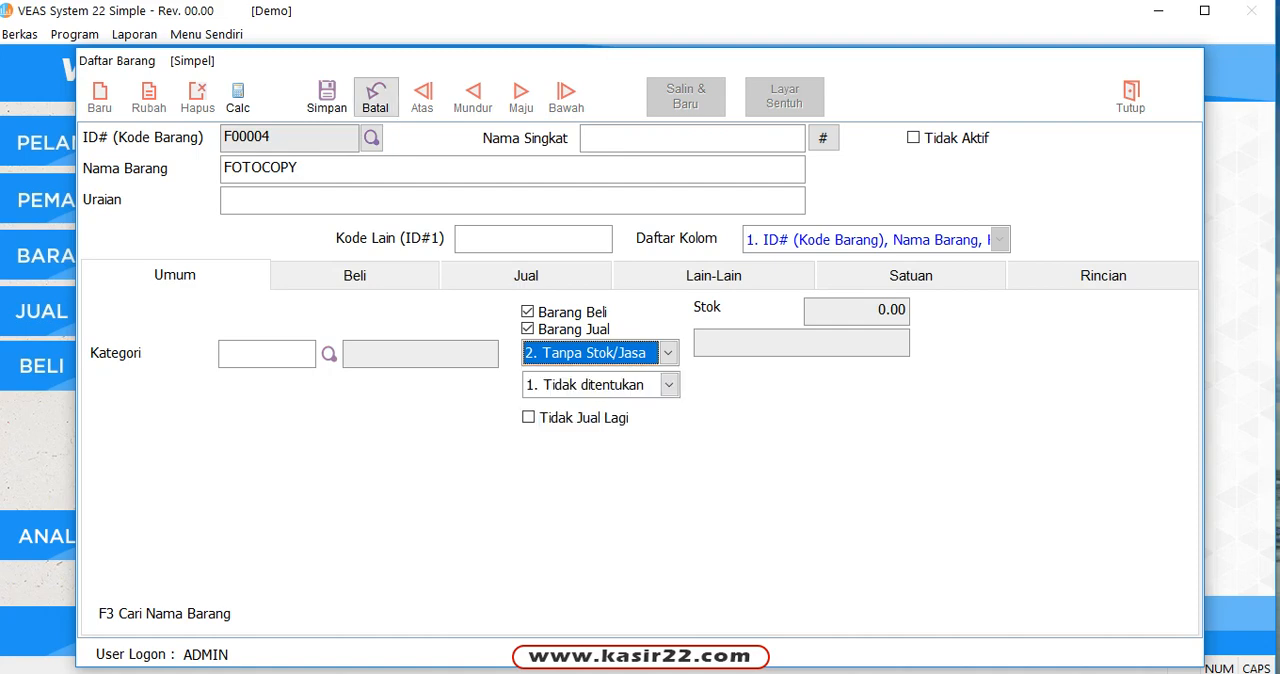
pyautogui.click(376, 98)
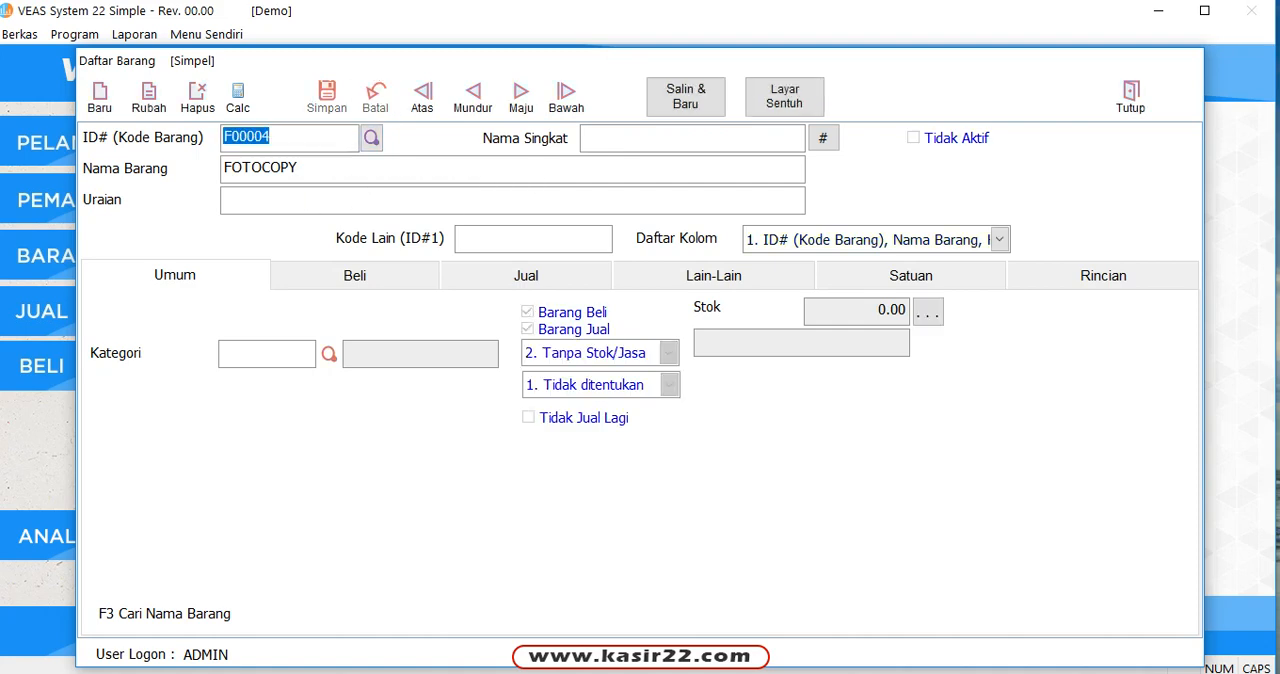
# Step: View the general data of the two items following FOTOCOPY, and close the item form
pyautogui.click(521, 98)
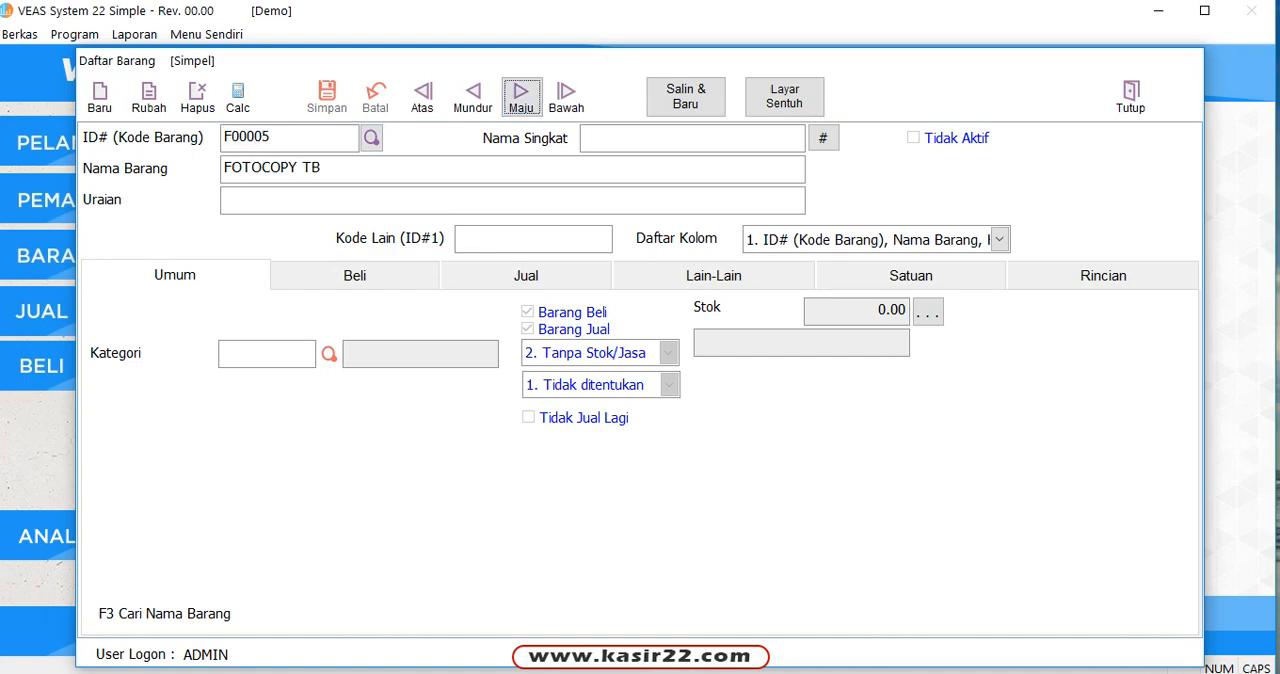
pyautogui.click(521, 98)
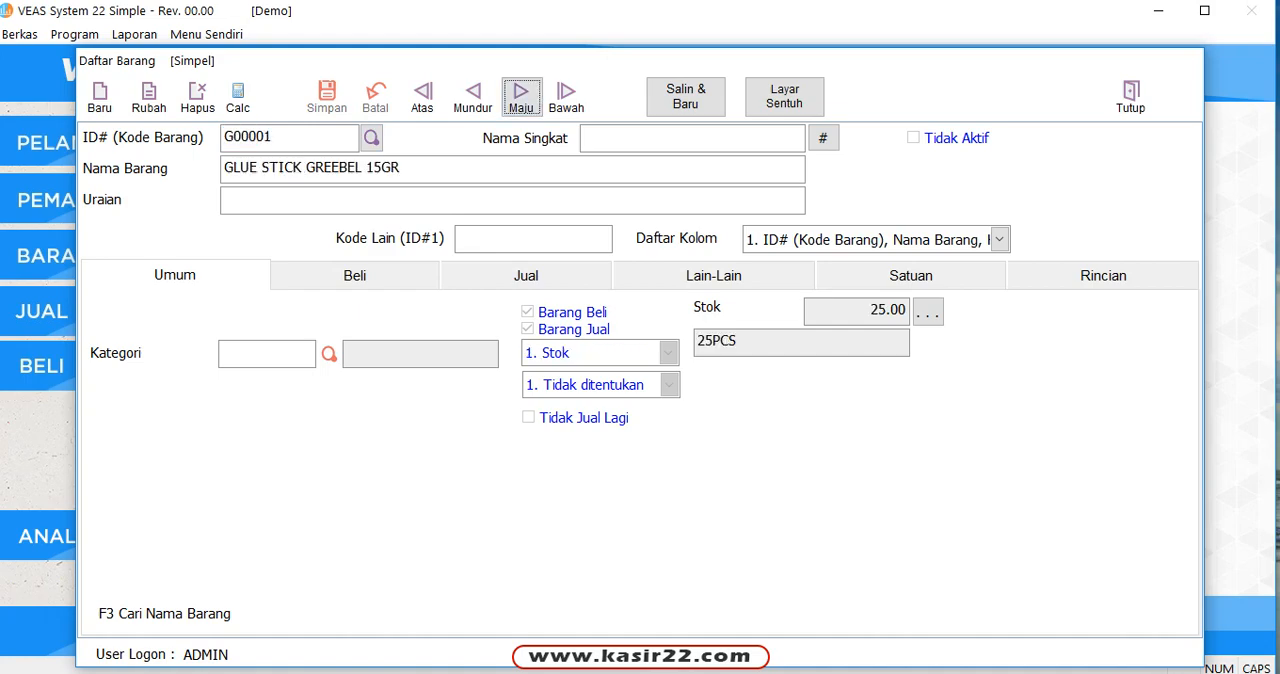
pyautogui.click(1131, 97)
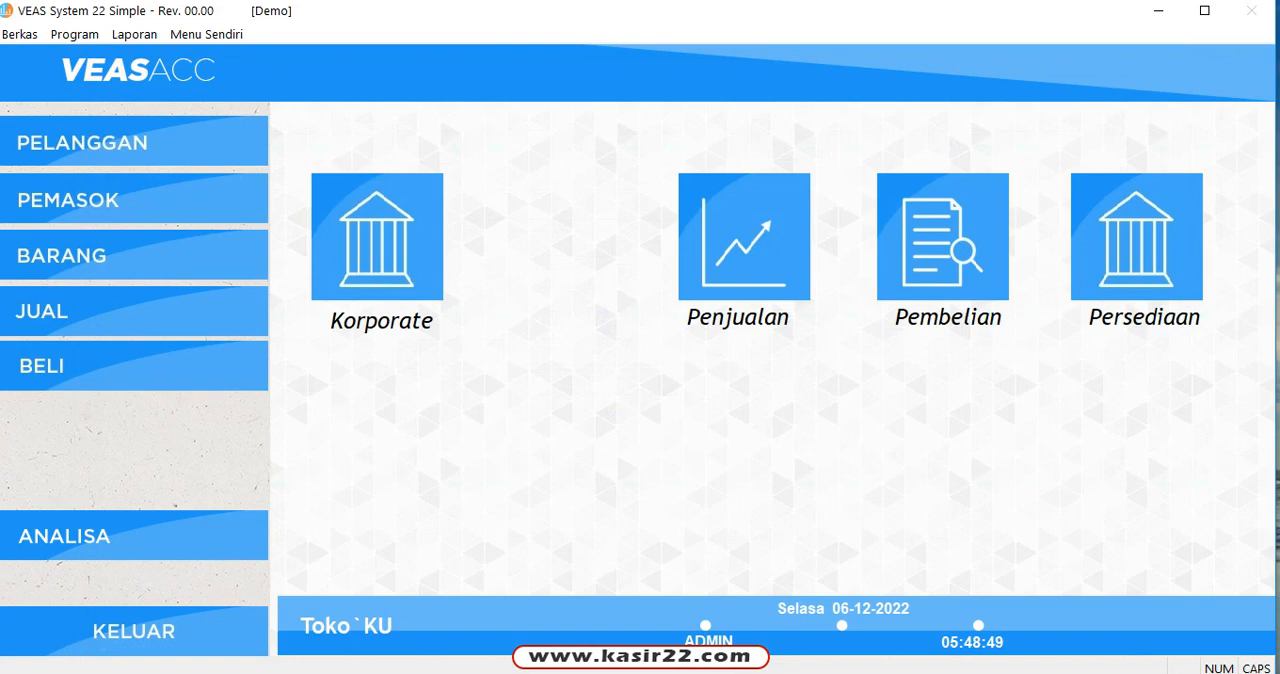
# Step: Generate the Persediaan item list report for all active items, sorted by name, with stock and selling price columns
pyautogui.click(1137, 237)
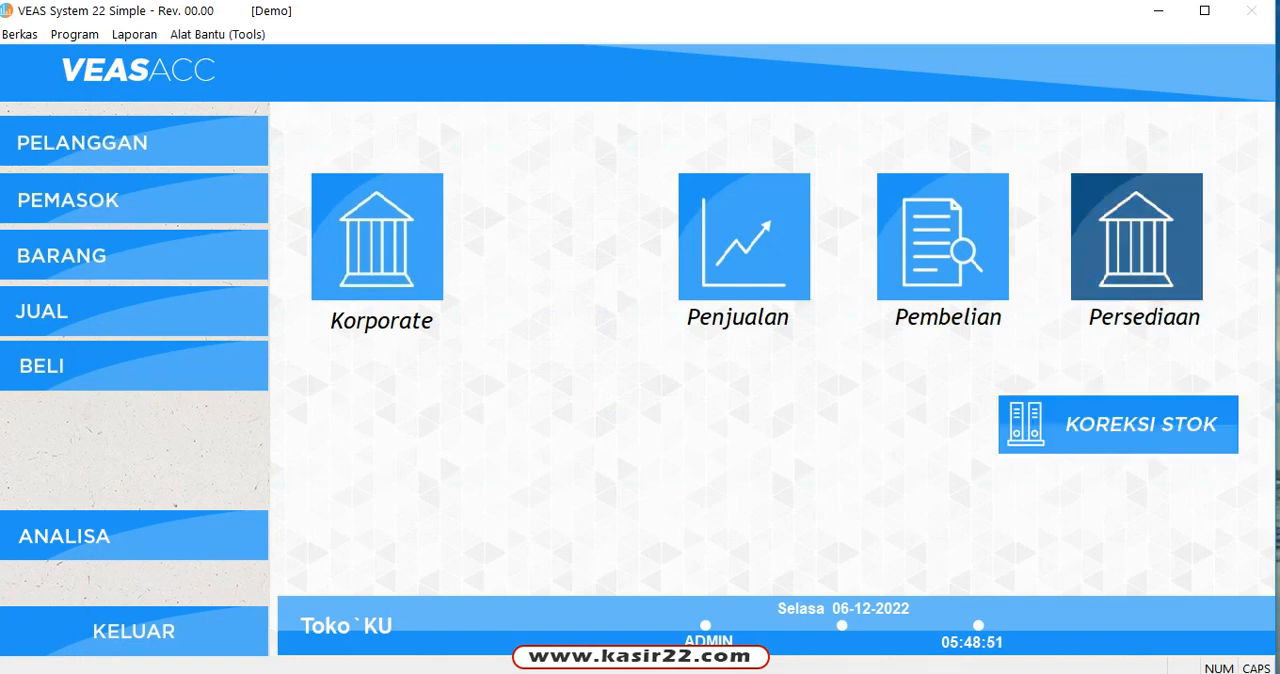
pyautogui.click(134, 34)
pyautogui.click(190, 55)
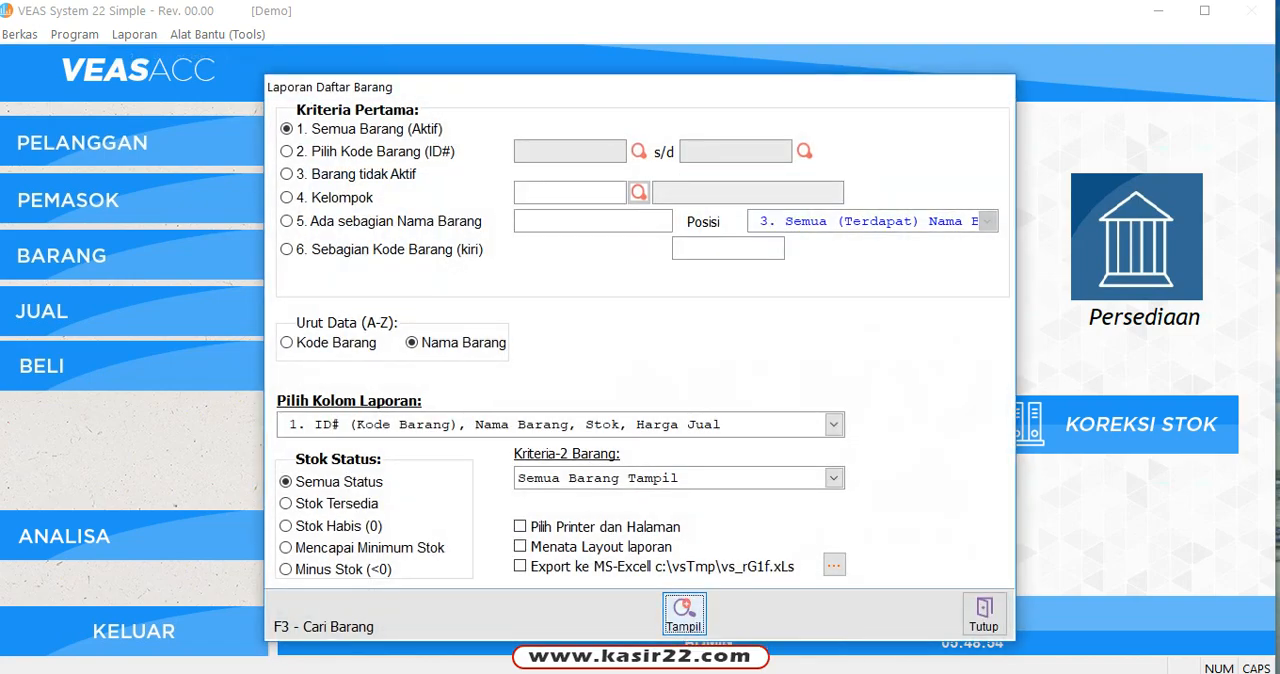
pyautogui.click(684, 612)
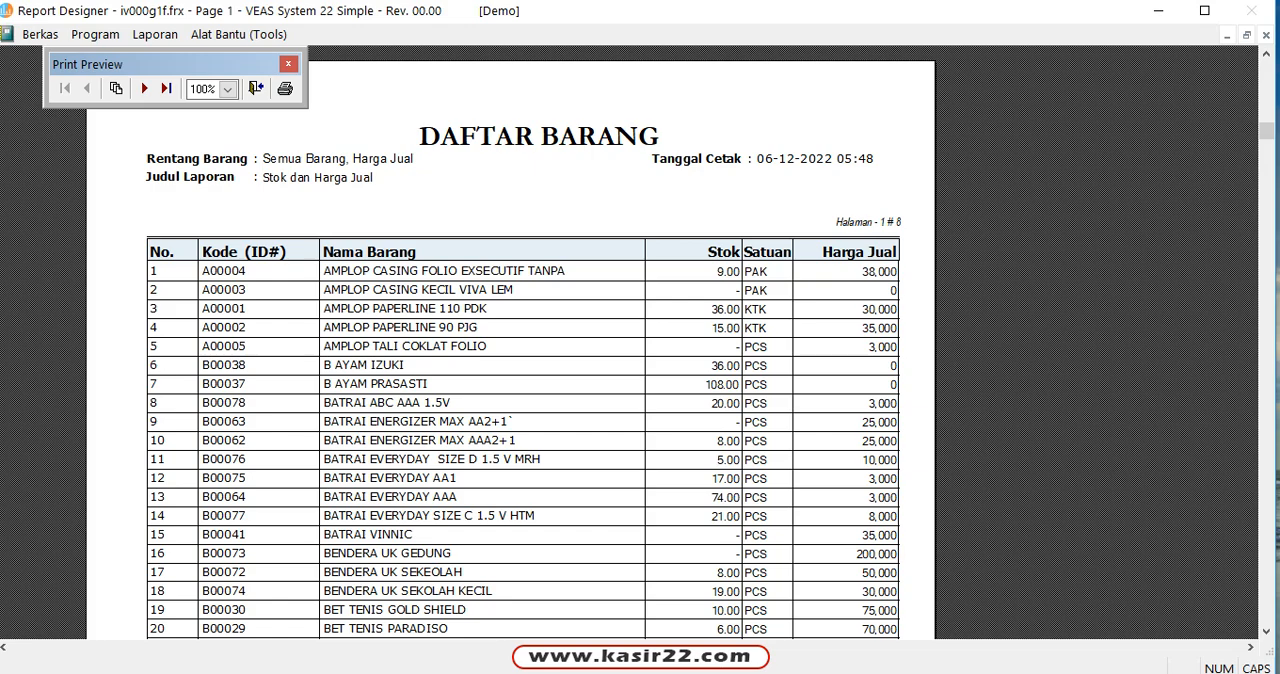
# Step: Examine the stock, unit and selling price columns across the report pages and the totals on the last page, and close the preview
pyautogui.scroll(-3, 524, 400)
pyautogui.scroll(3, 524, 400)
pyautogui.scroll(-1, 524, 400)
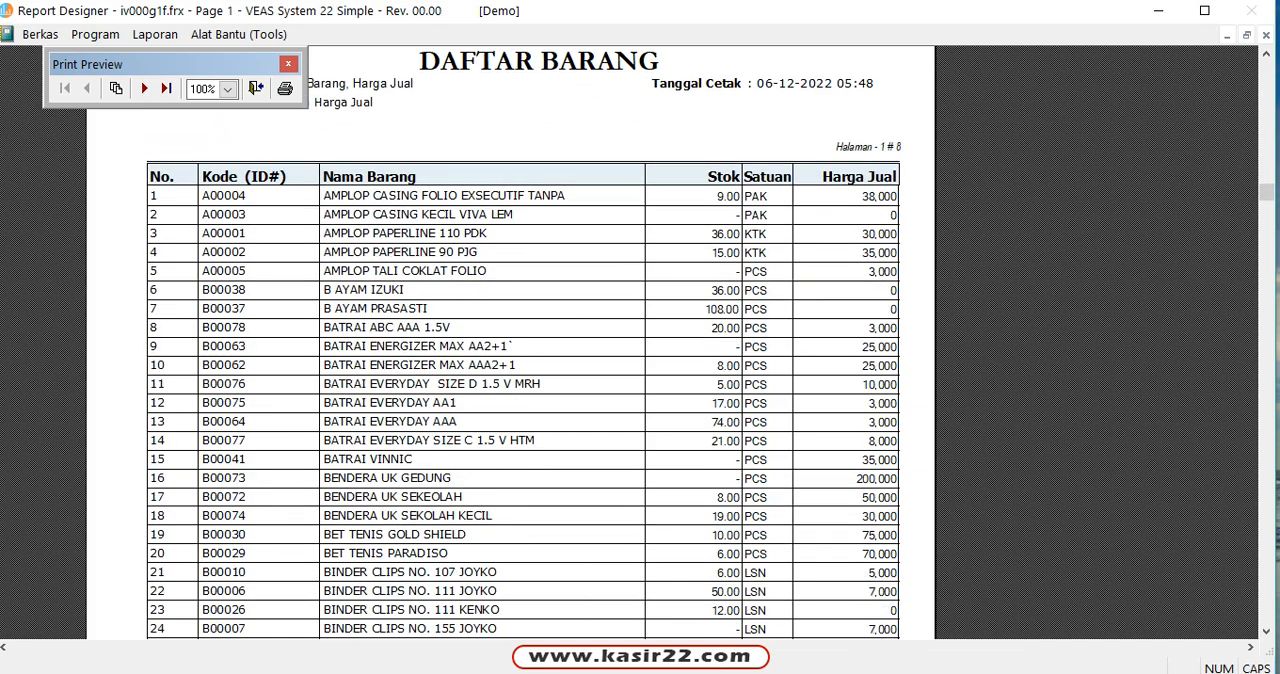
pyautogui.scroll(-10, 510, 340)
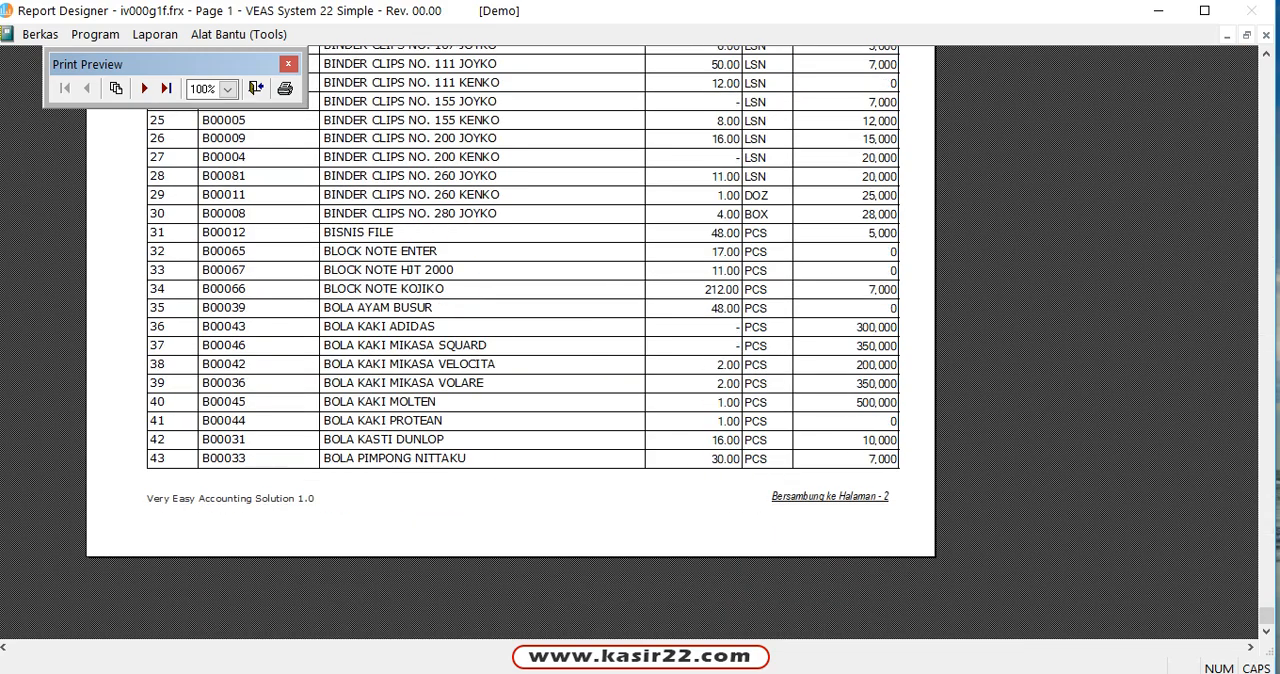
pyautogui.scroll(10, 510, 340)
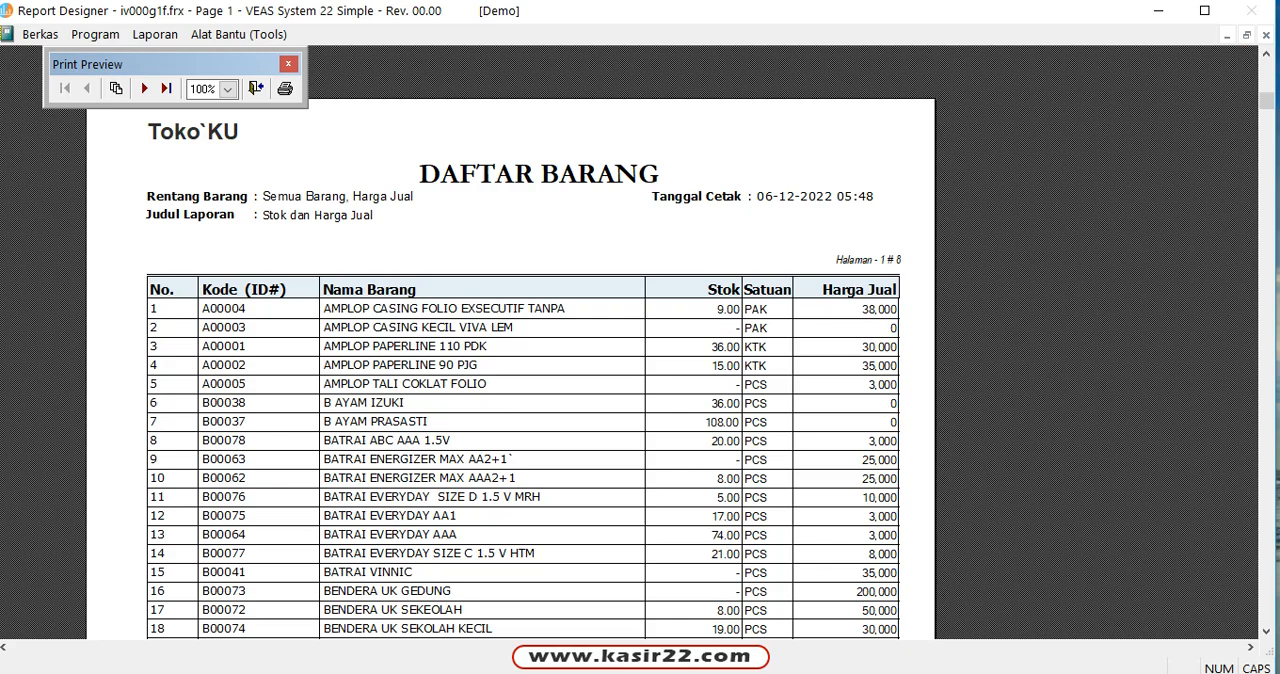
pyautogui.scroll(-10, 510, 340)
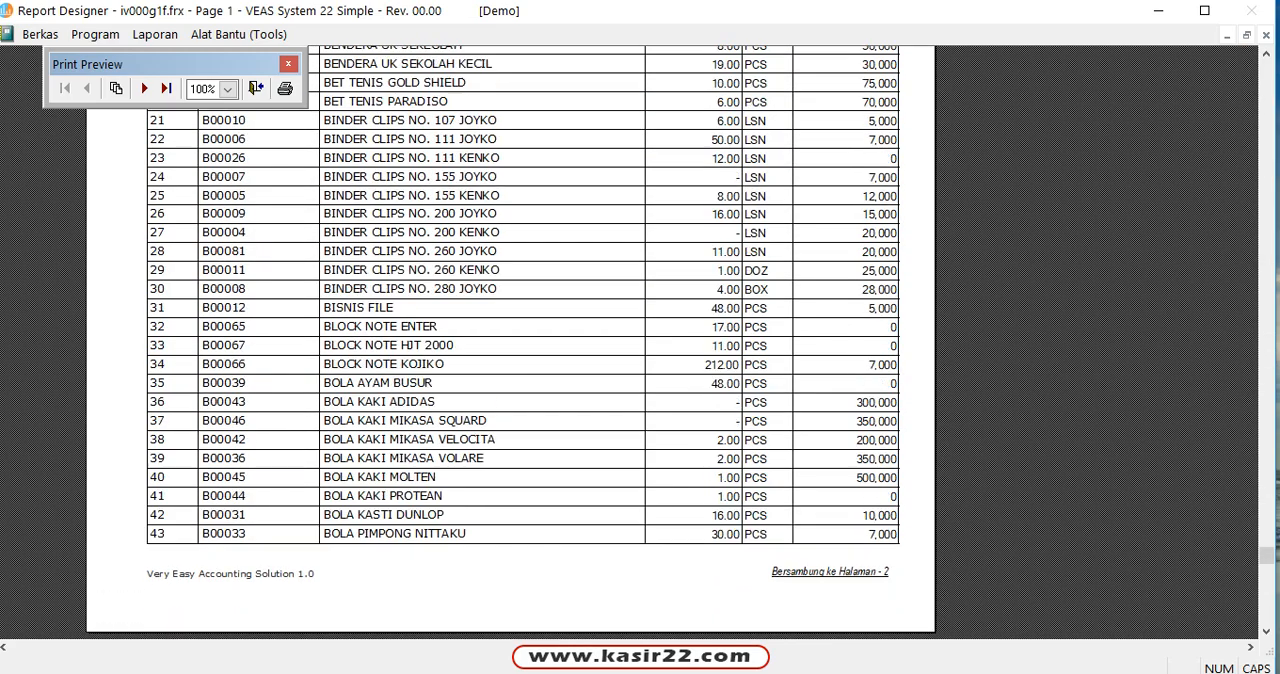
pyautogui.scroll(10, 510, 340)
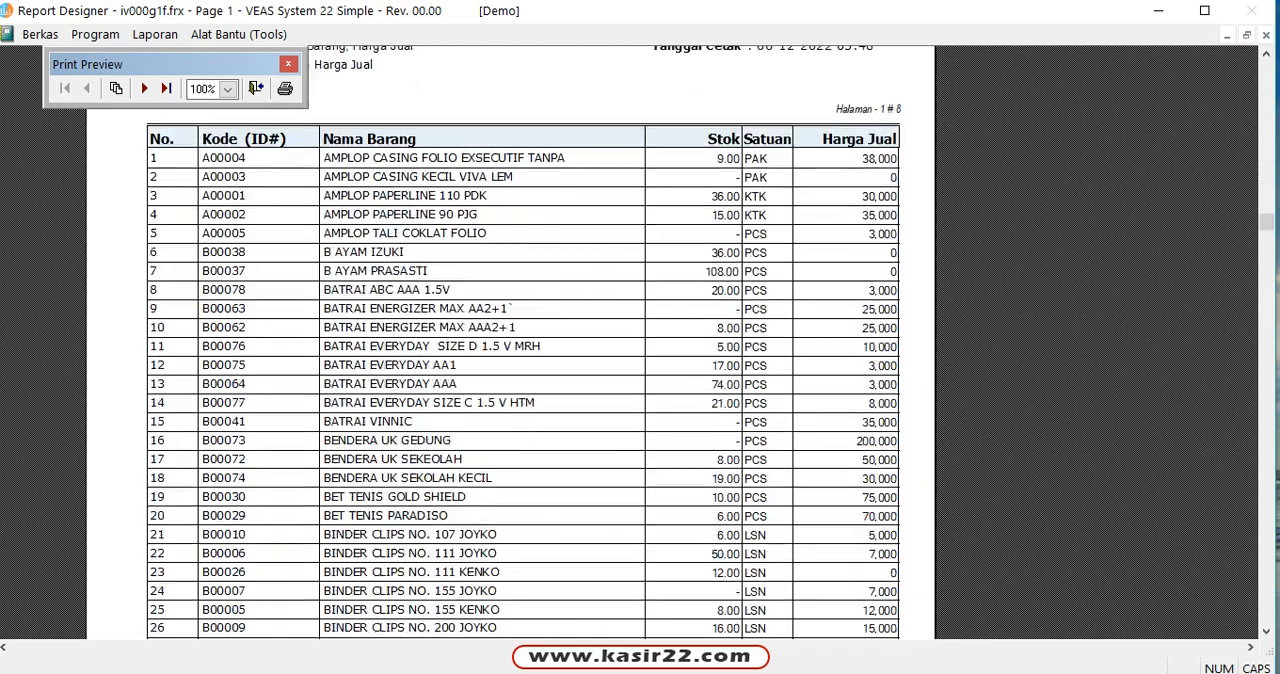
pyautogui.scroll(-10, 510, 340)
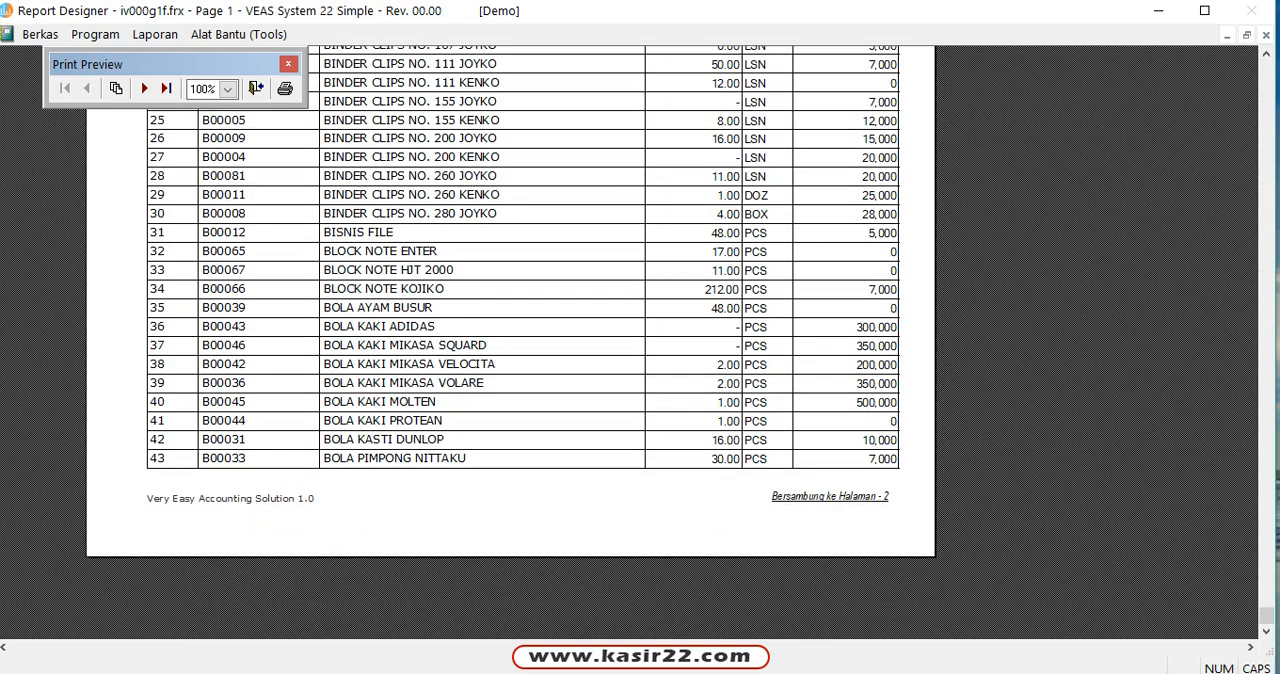
pyautogui.click(144, 88)
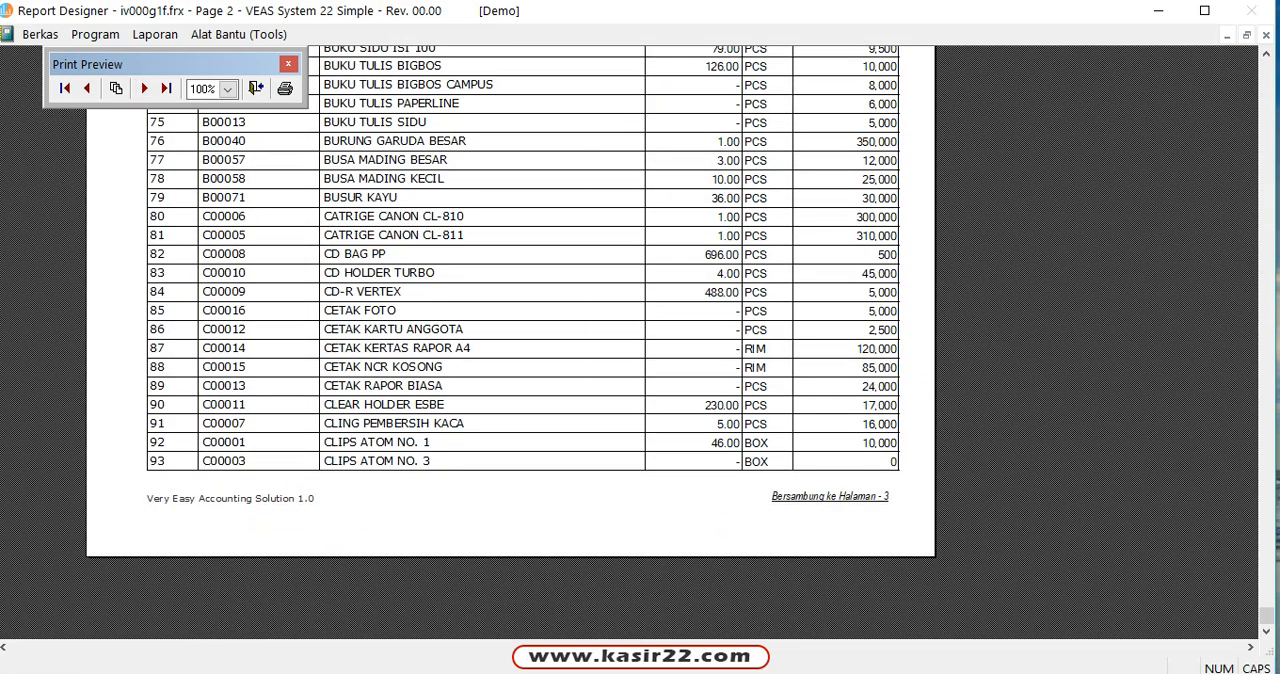
pyautogui.click(144, 88)
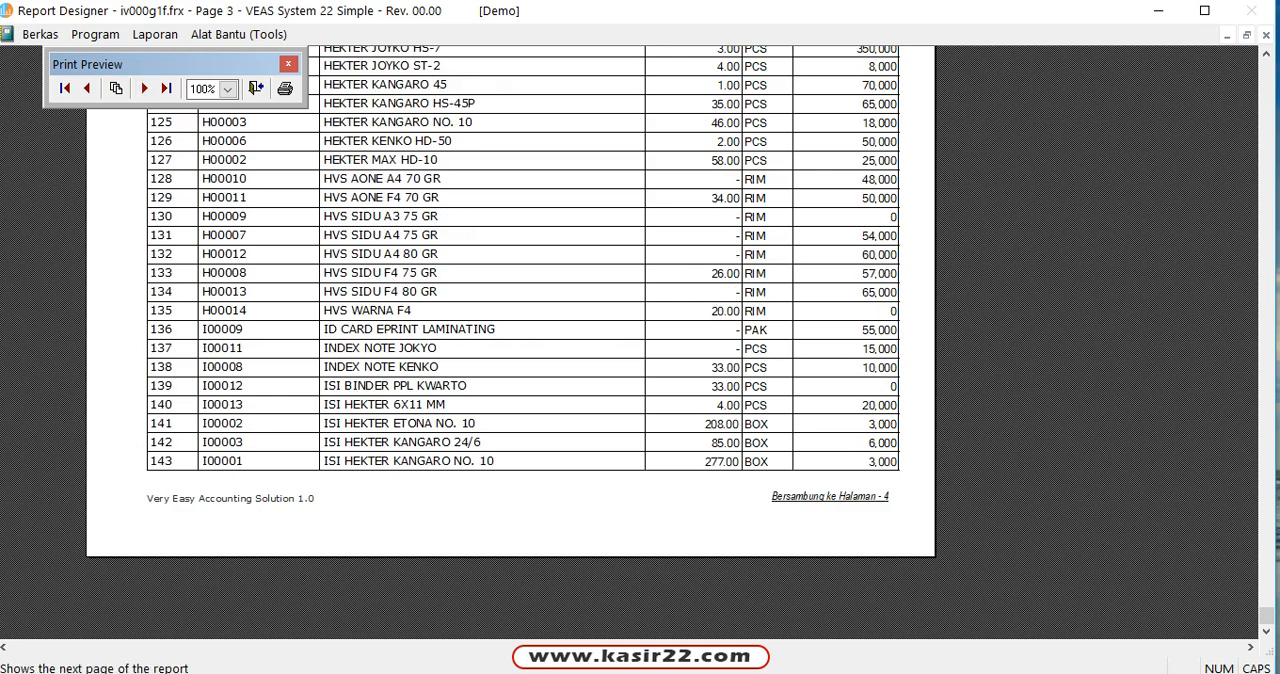
pyautogui.click(166, 88)
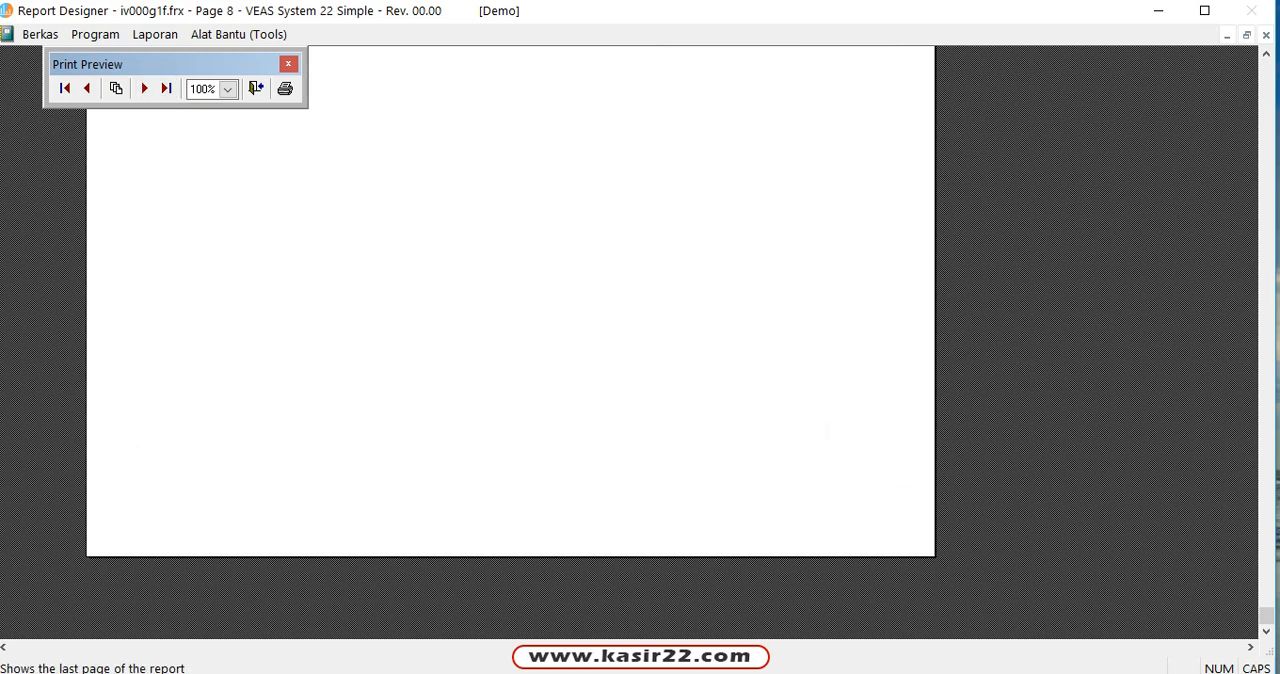
pyautogui.scroll(10, 510, 340)
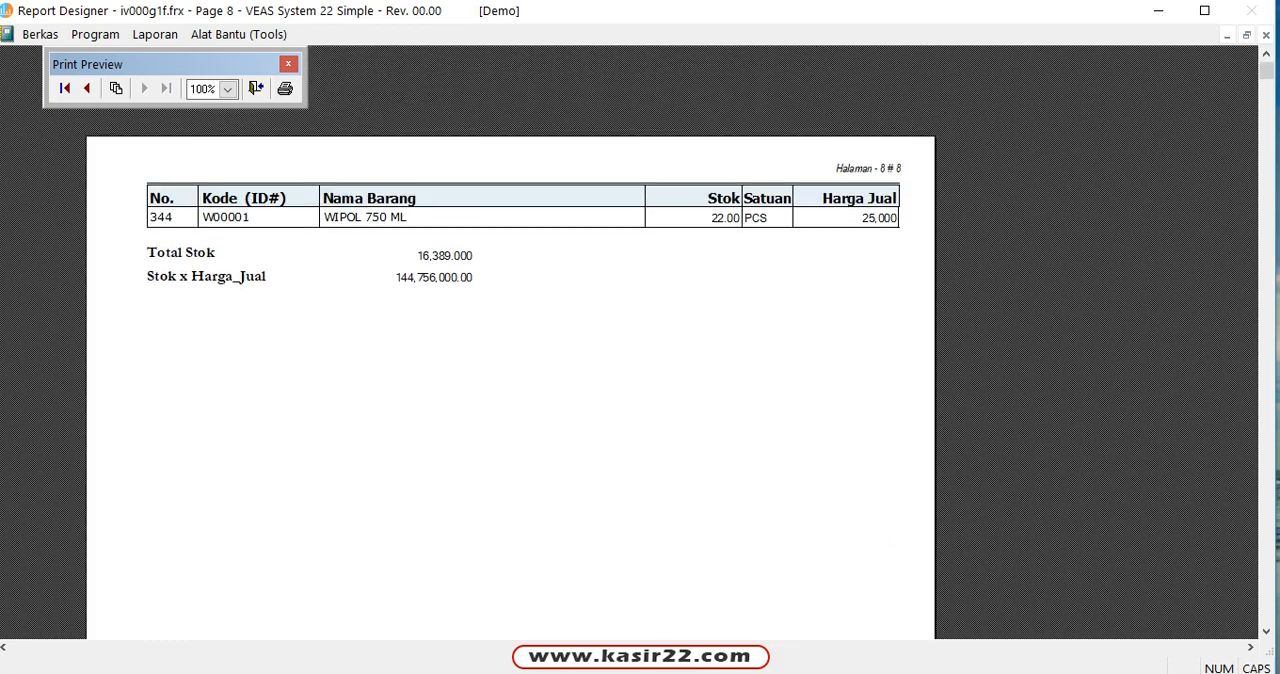
pyautogui.click(87, 88)
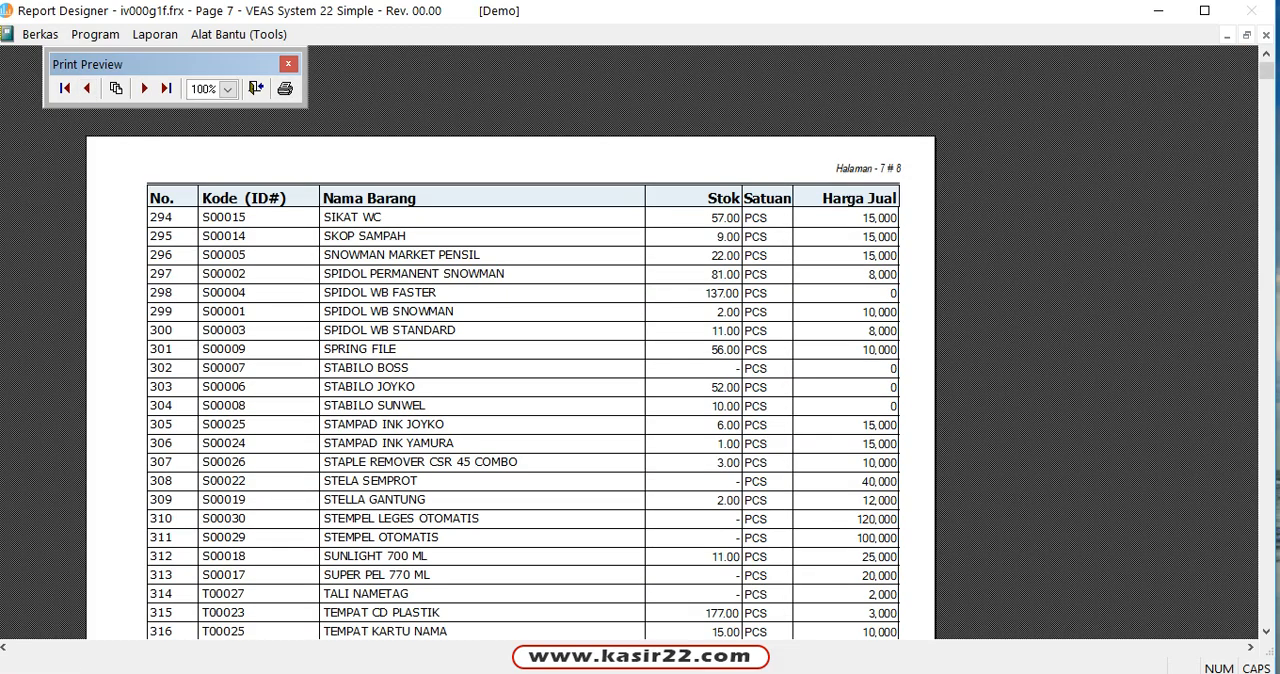
pyautogui.click(256, 88)
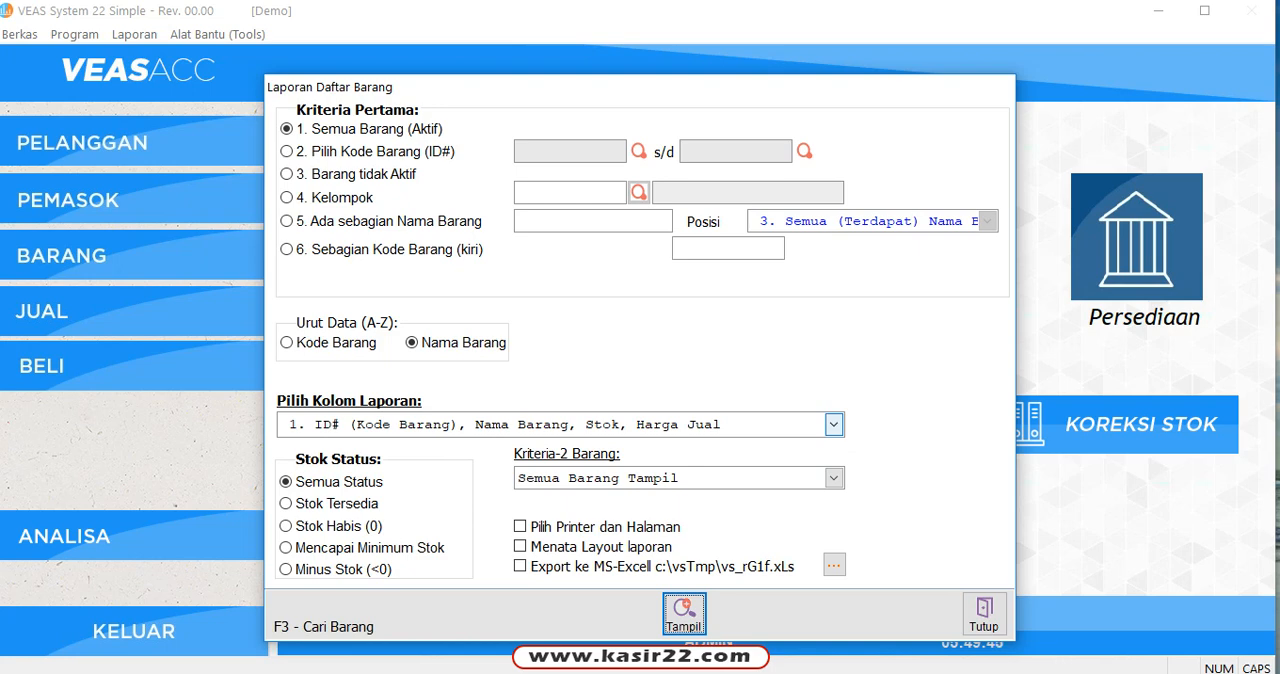
# Step: Preview the item list with column layout 4 (ID#, Nama Barang, Stok, Harga Beli), and close the preview
pyautogui.click(834, 425)
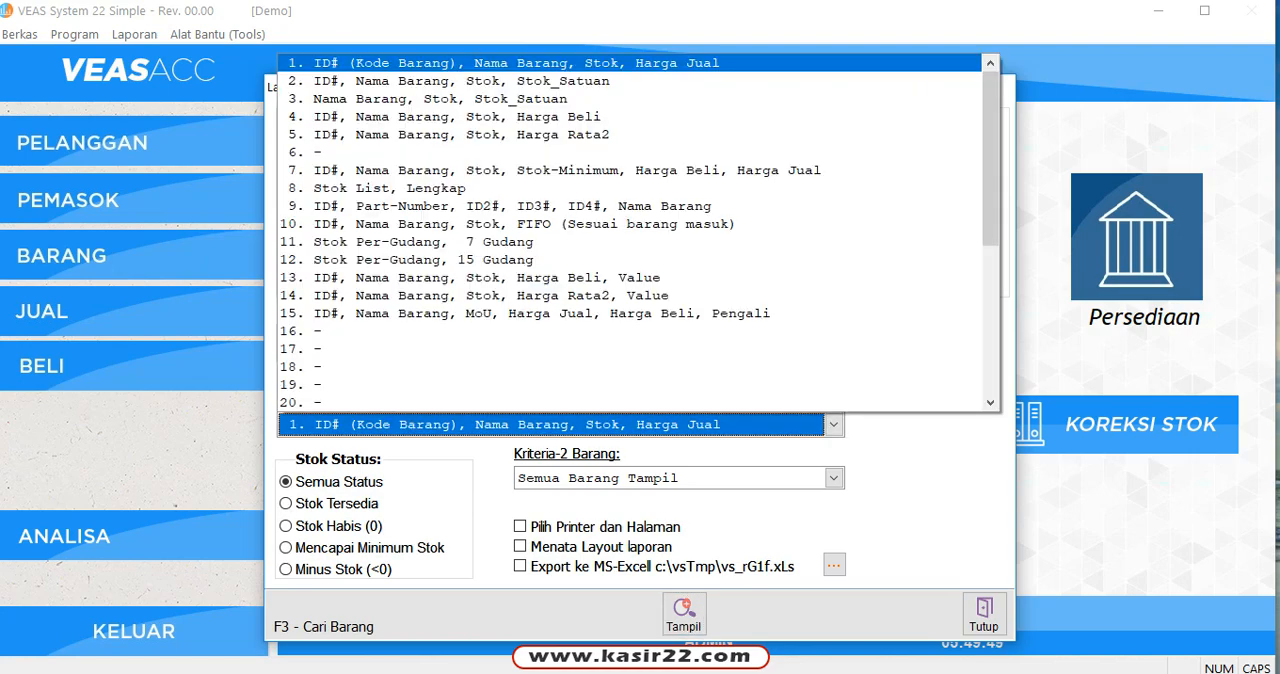
pyautogui.click(450, 116)
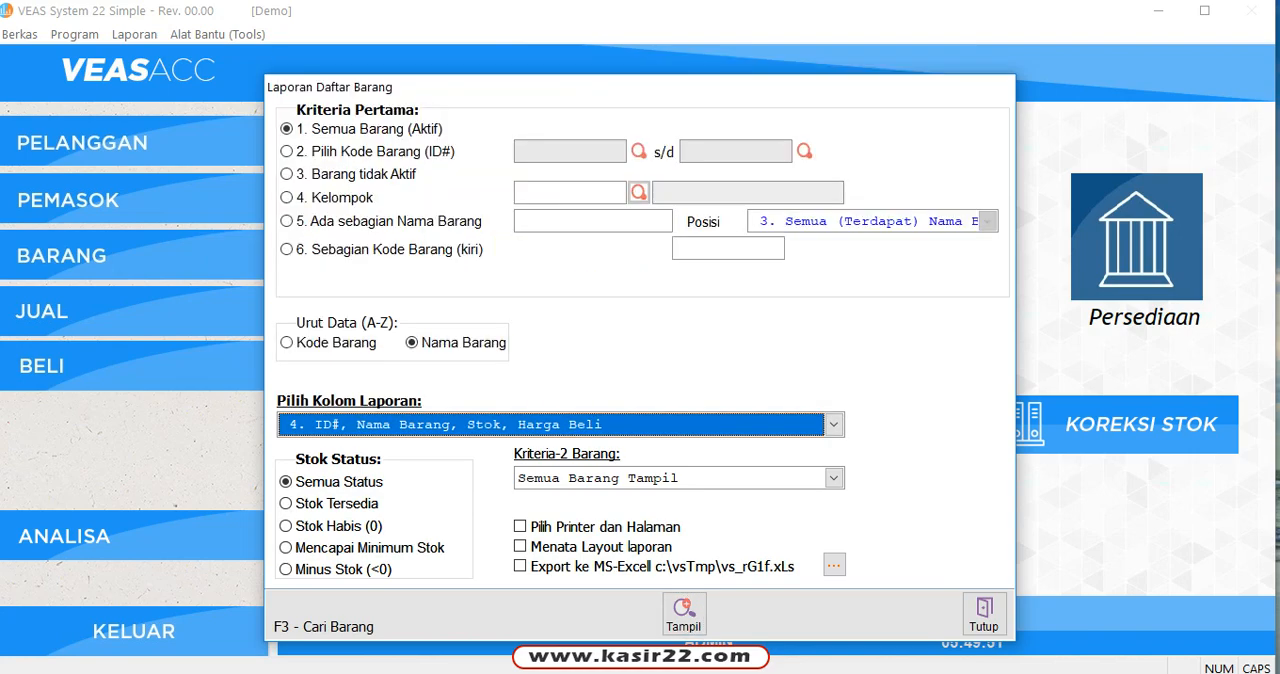
pyautogui.click(683, 610)
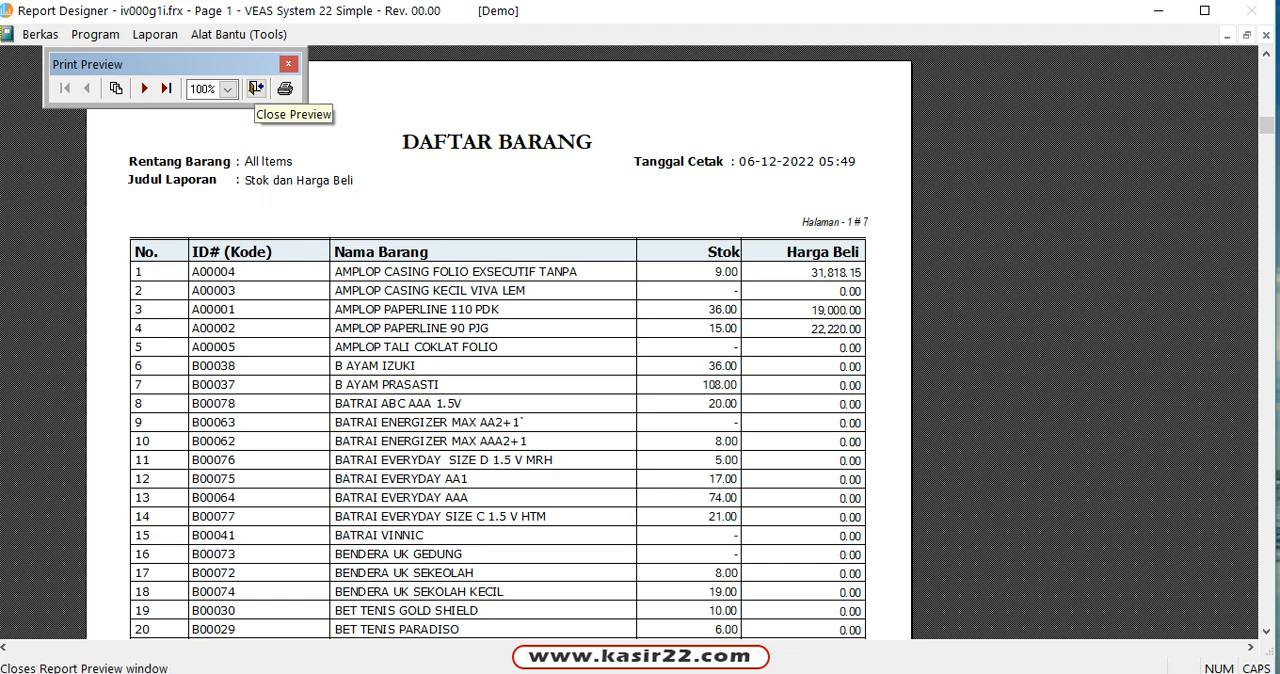
pyautogui.click(256, 89)
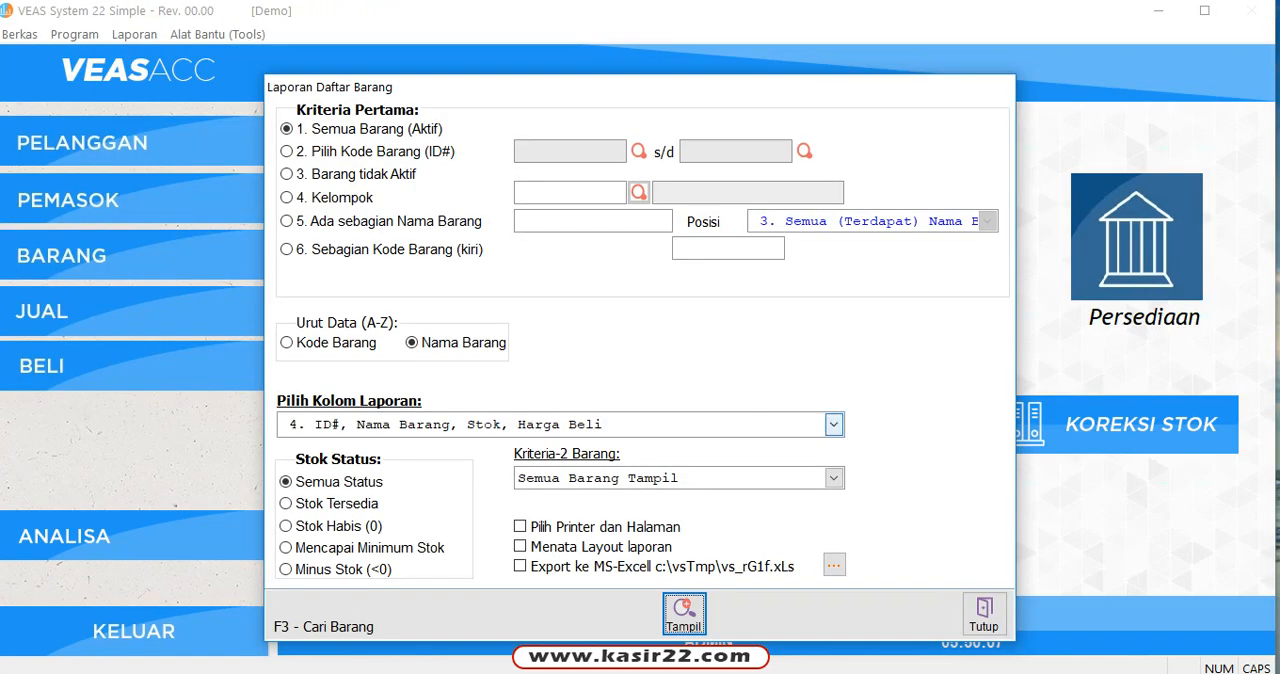
# Step: Set the report to column layout 15 (ID#, Nama Barang, MoU, Harga Jual, Harga Beli, Pengali), preview it and close the preview
pyautogui.click(832, 424)
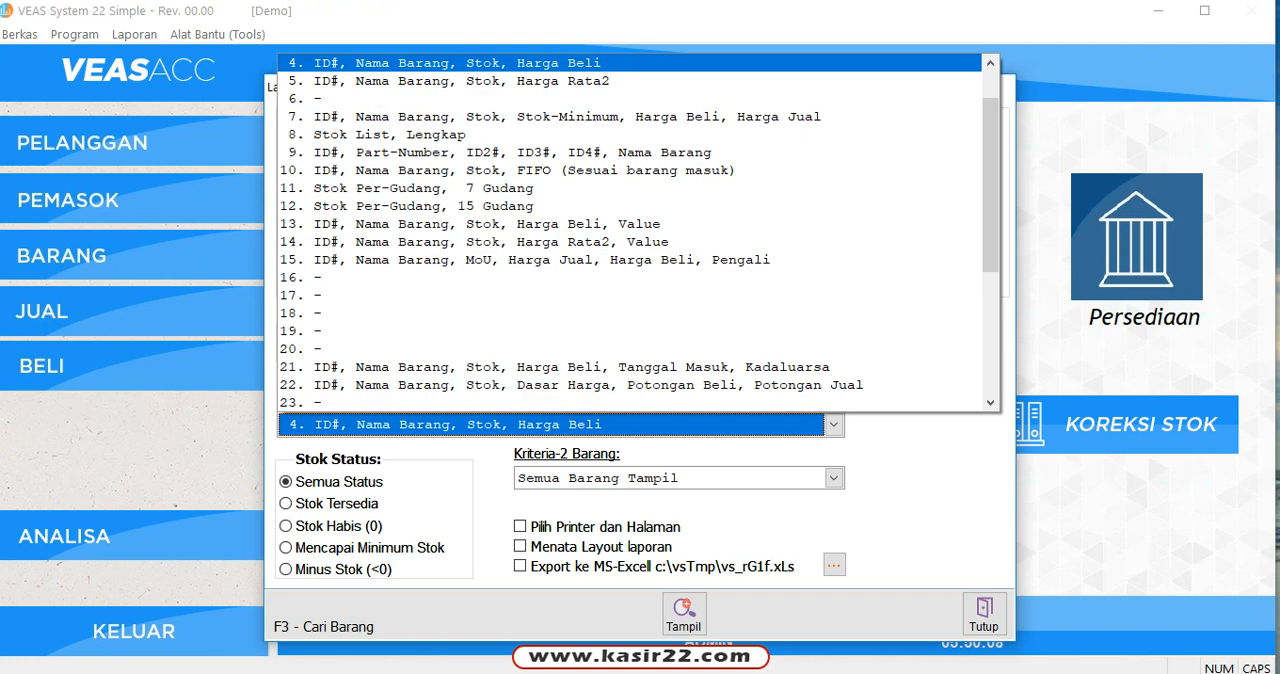
pyautogui.click(660, 260)
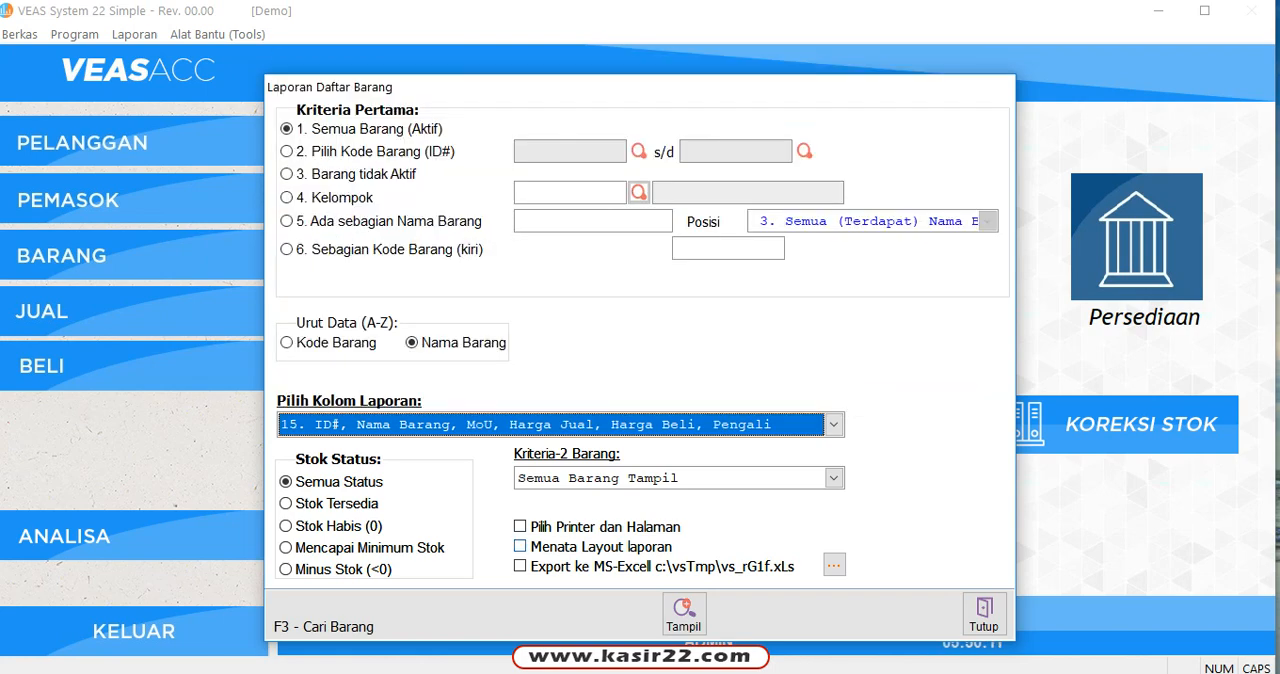
pyautogui.click(683, 612)
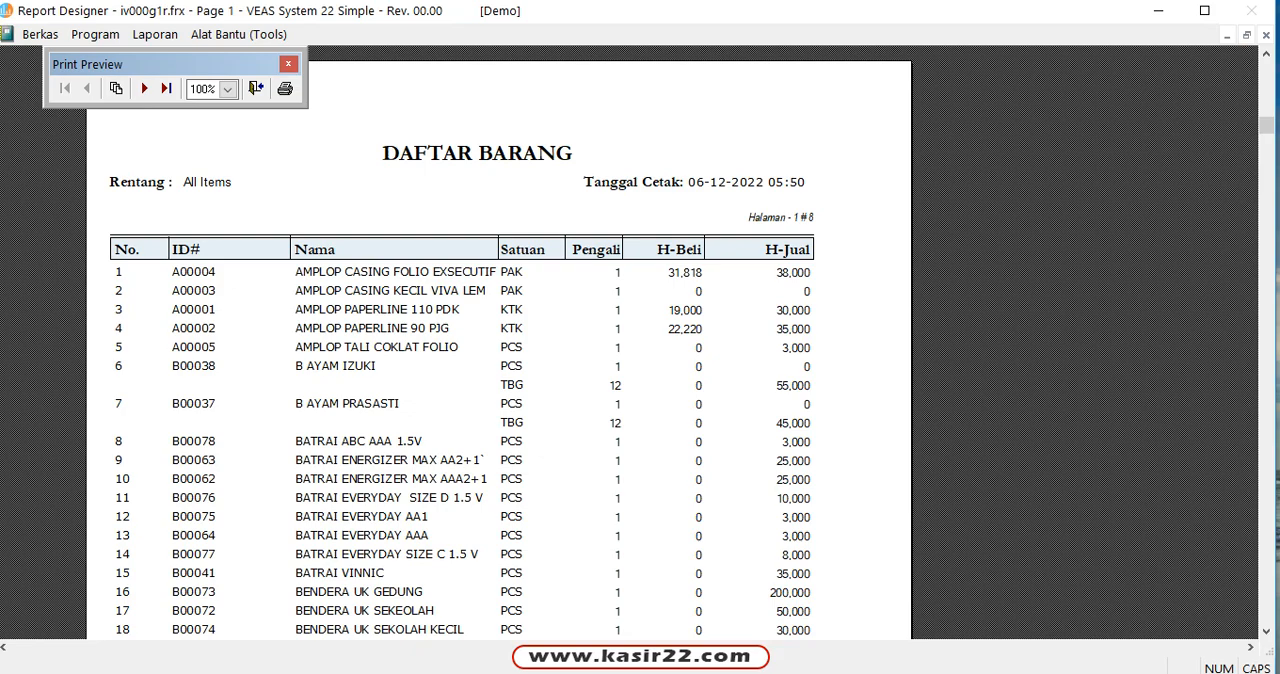
pyautogui.click(256, 88)
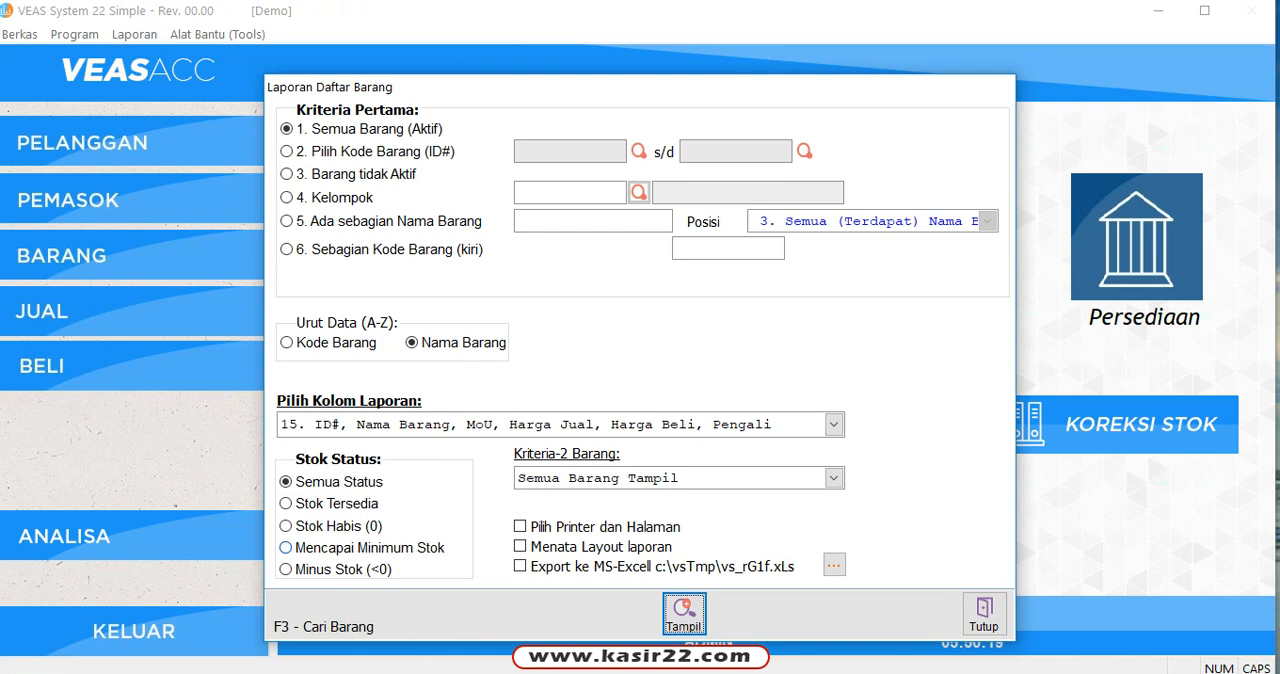
# Step: Restrict the item list report to the stock status Stok Tersedia, preview it and close the preview
pyautogui.click(336, 504)
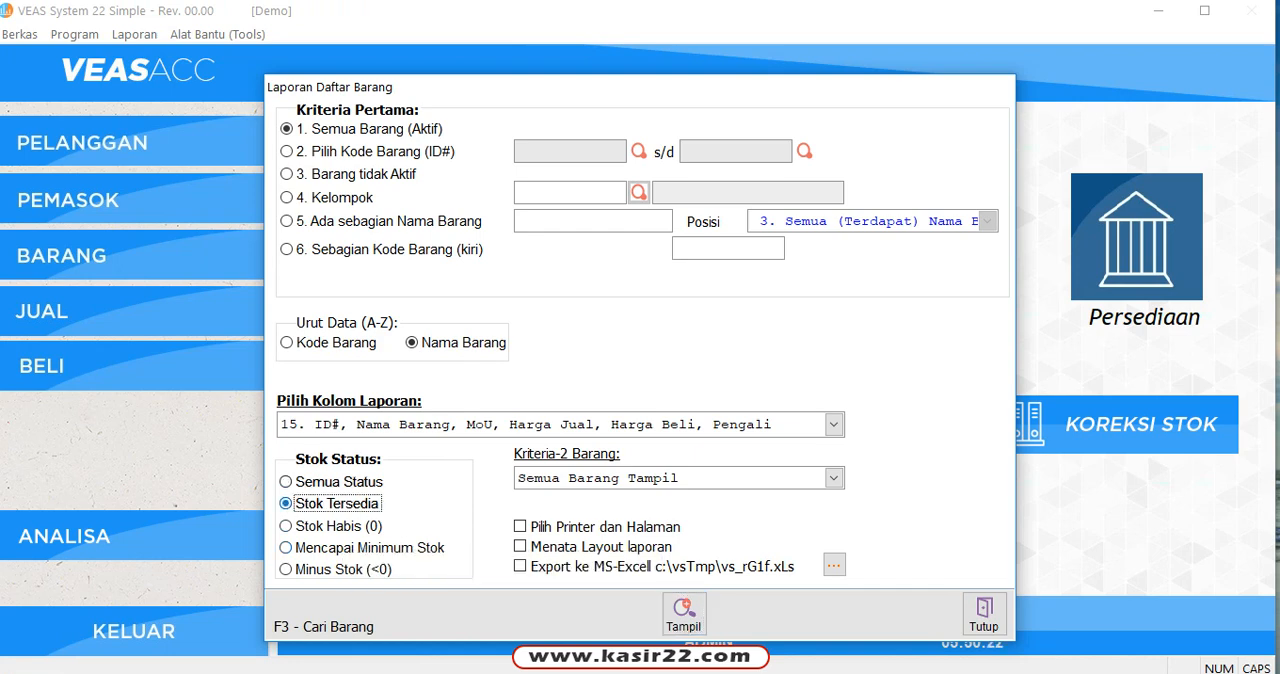
pyautogui.click(684, 613)
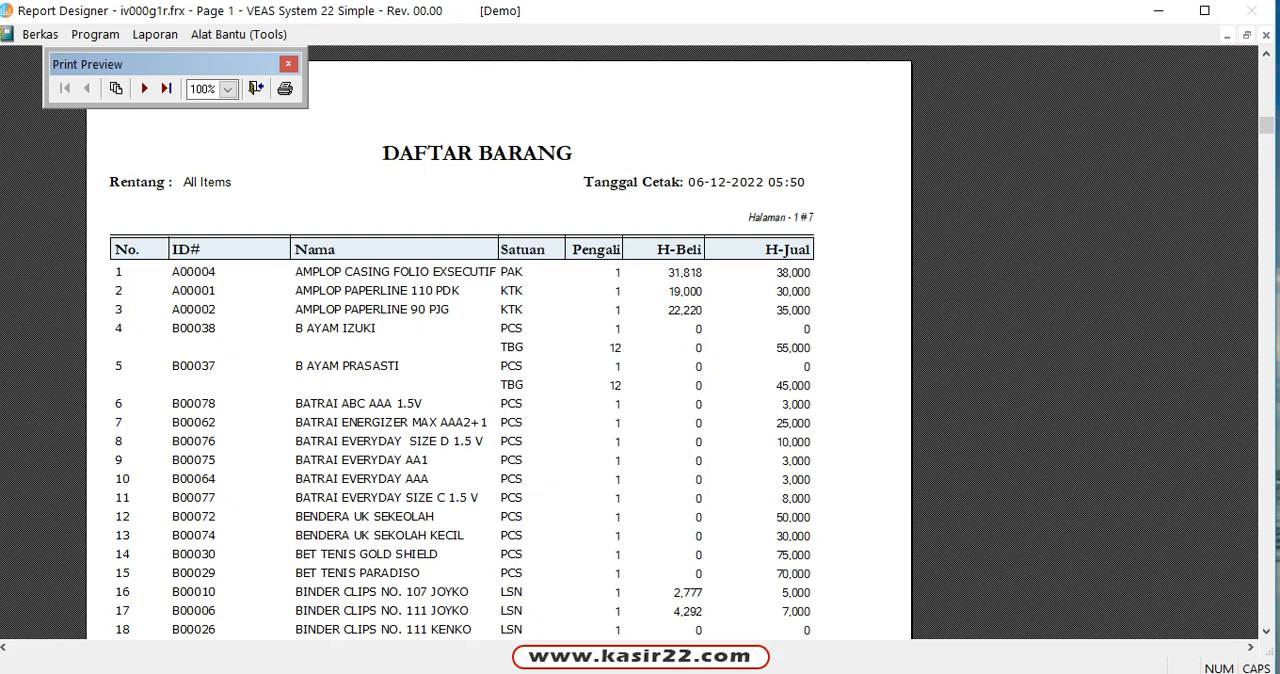
pyautogui.click(256, 88)
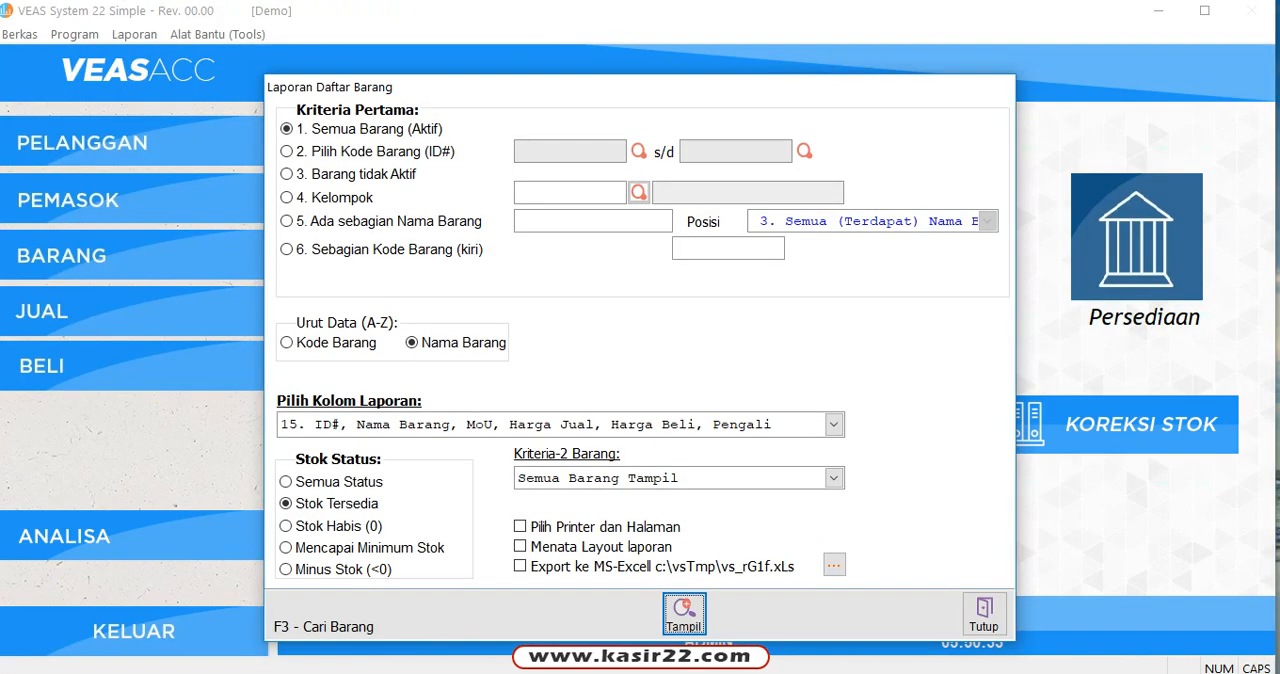
pyautogui.click(834, 425)
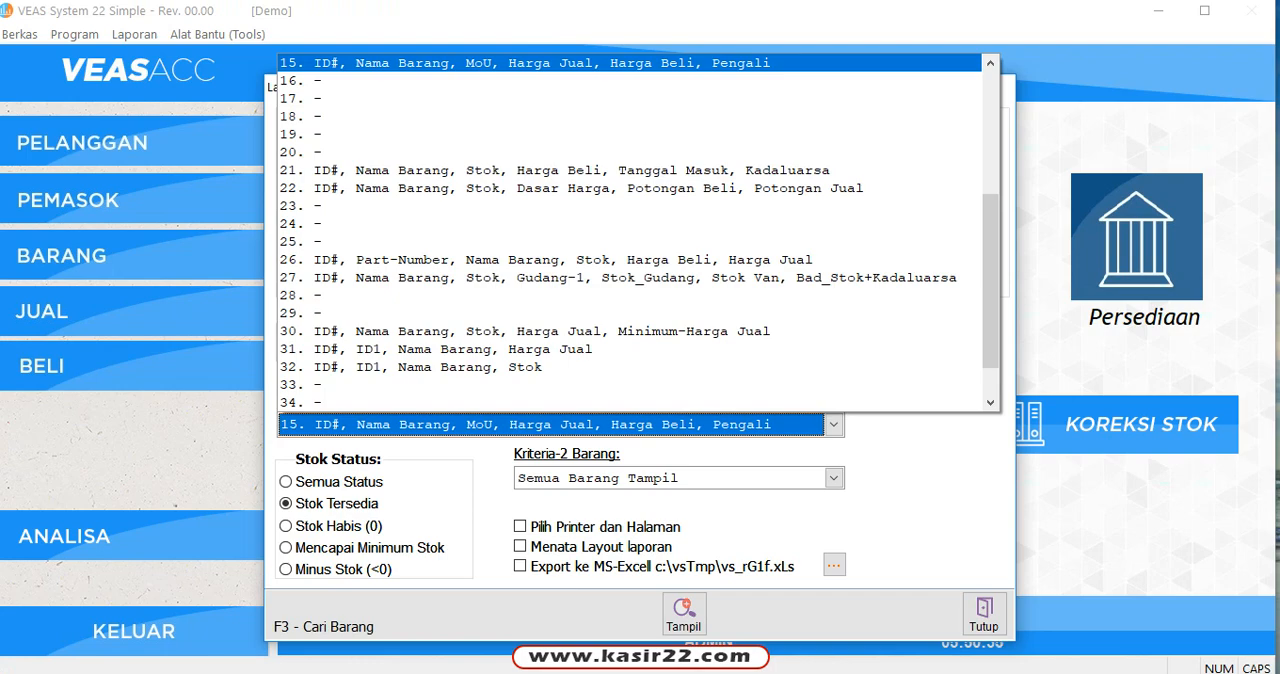
pyautogui.moveTo(990, 273); pyautogui.dragTo(990, 118)
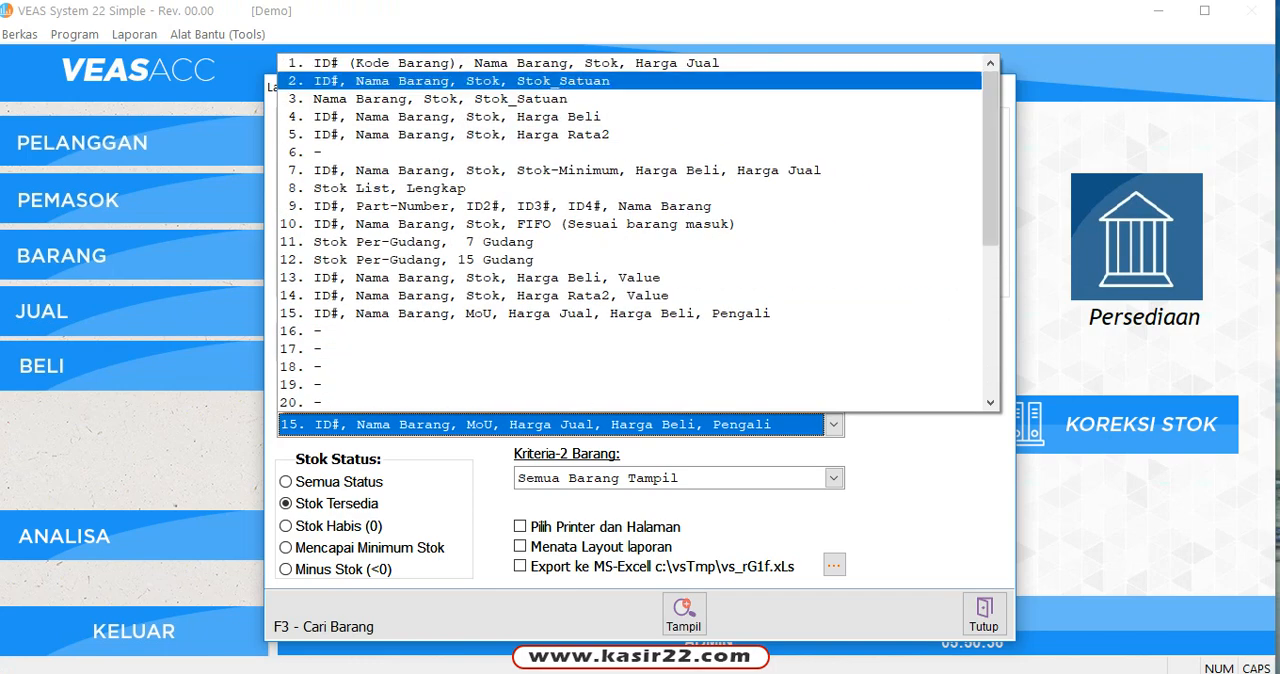
pyautogui.press('Escape')
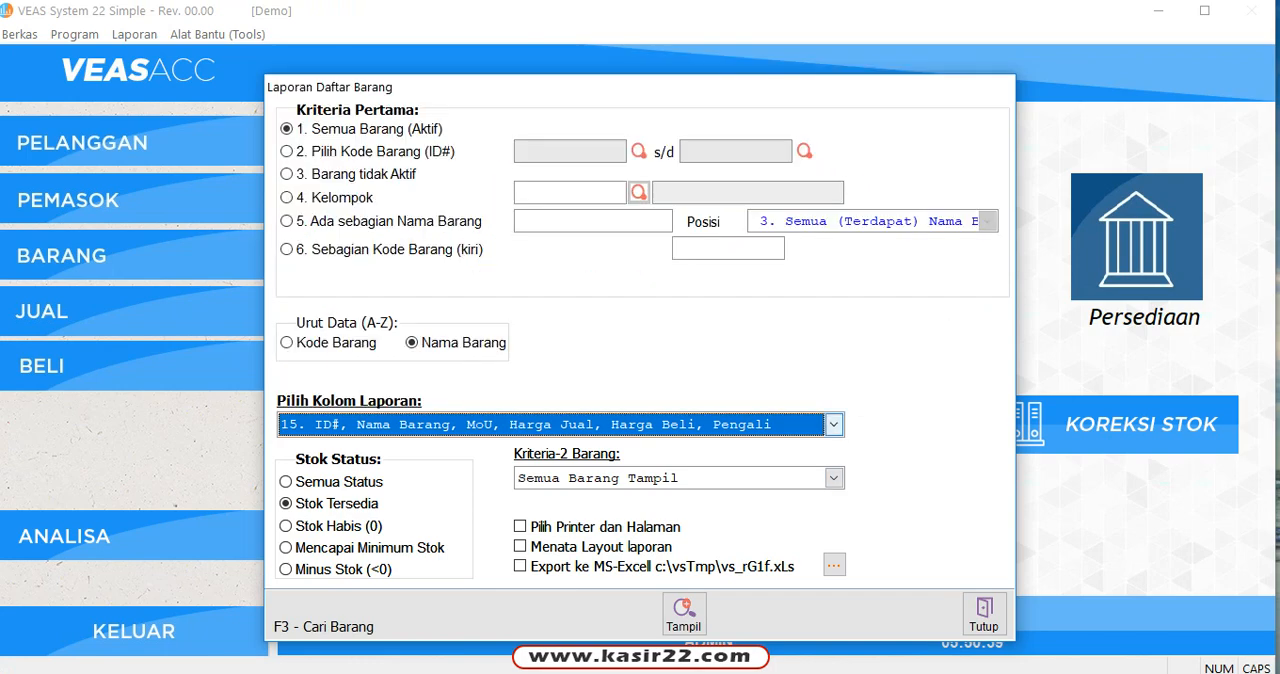
pyautogui.click(832, 424)
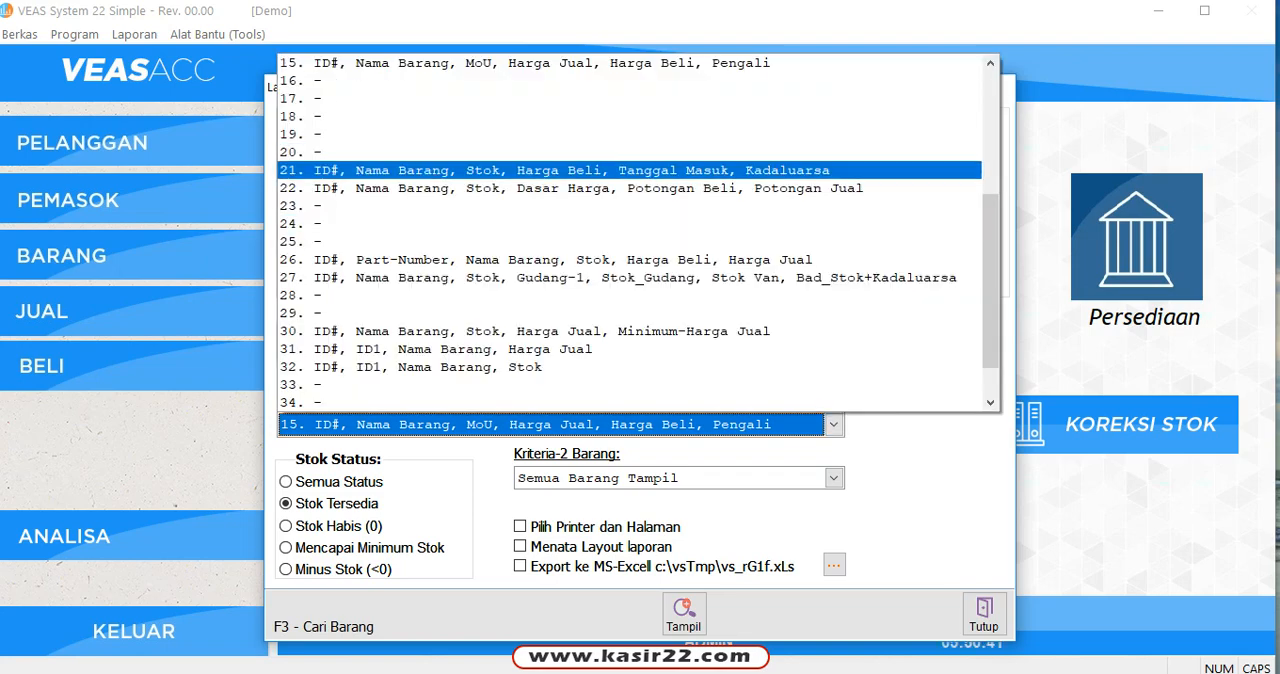
pyautogui.moveTo(990, 243); pyautogui.dragTo(990, 115)
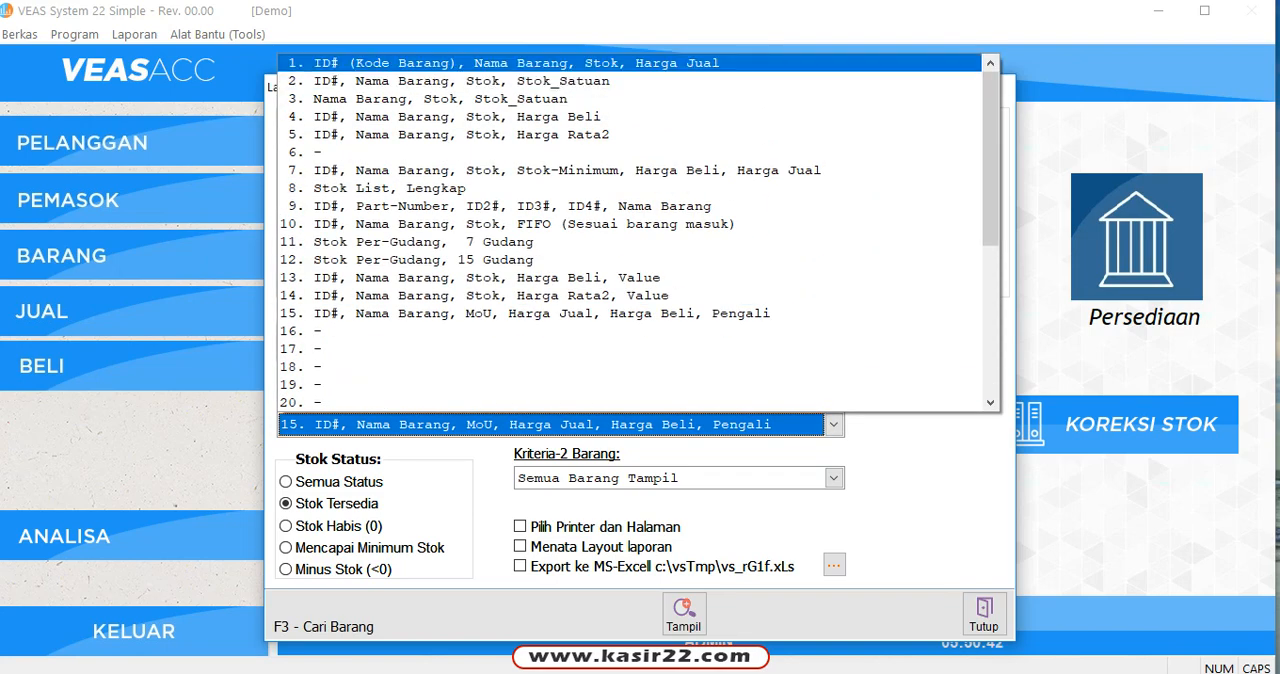
pyautogui.press('Escape')
pyautogui.click(832, 424)
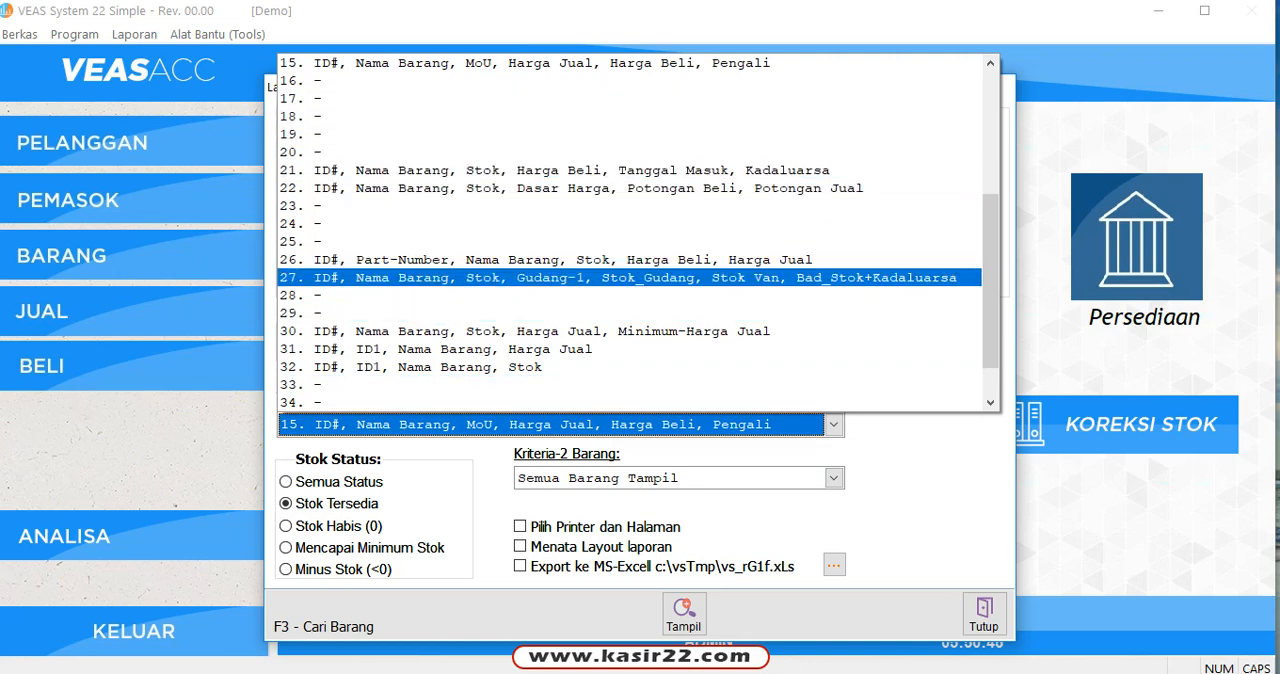
pyautogui.moveTo(990, 273); pyautogui.dragTo(990, 143)
pyautogui.click(440, 99)
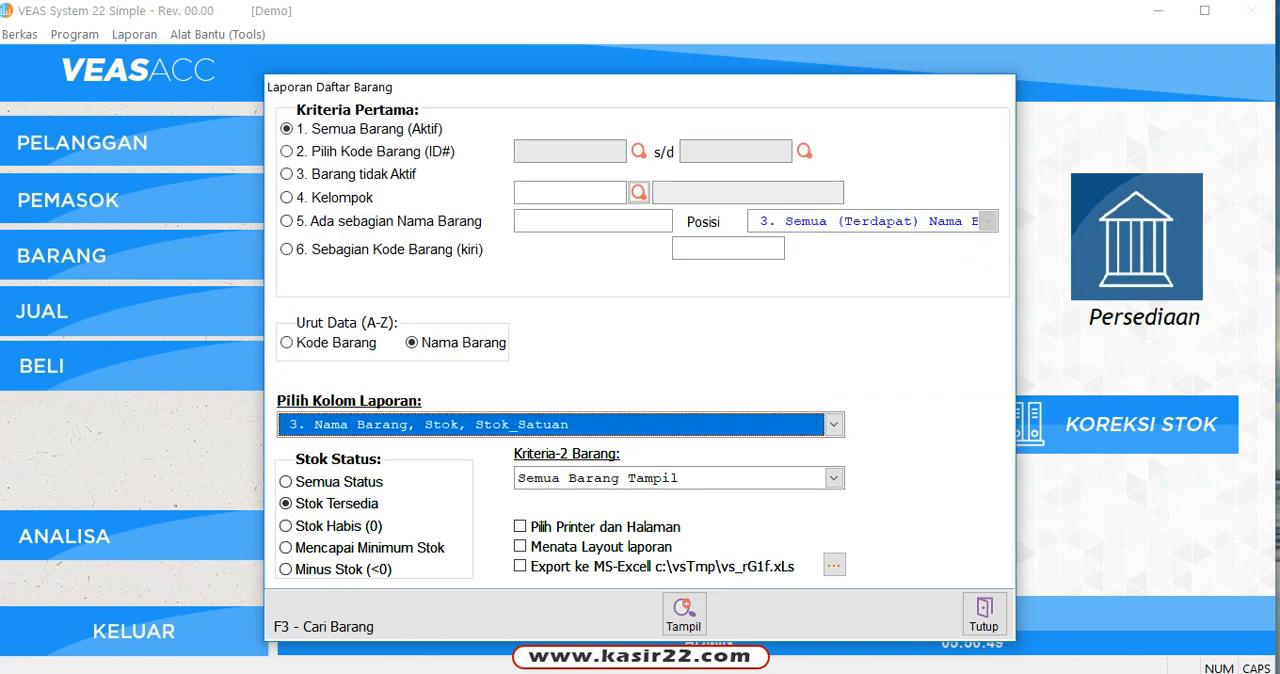
# Step: Set the report to column layout 1 (ID# (Kode Barang), Nama Barang, Stok, Harga Jual), preview the in-stock items and close the preview
pyautogui.click(832, 424)
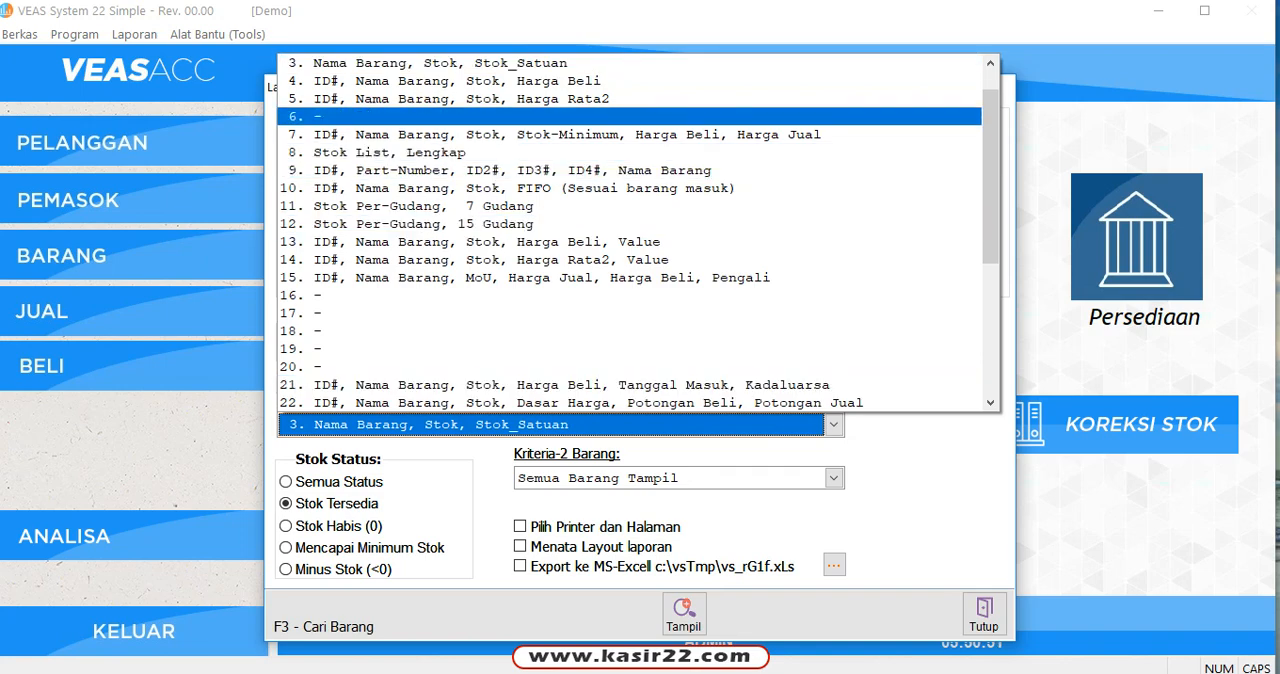
pyautogui.click(990, 78)
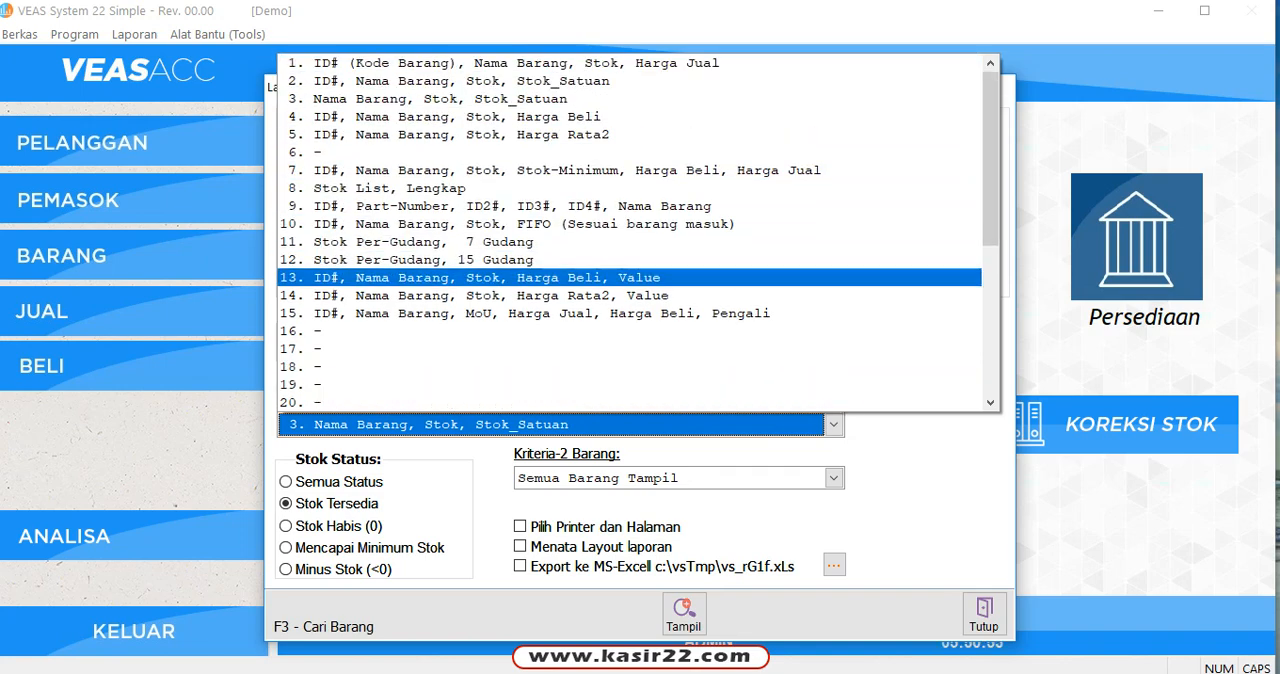
pyautogui.click(516, 63)
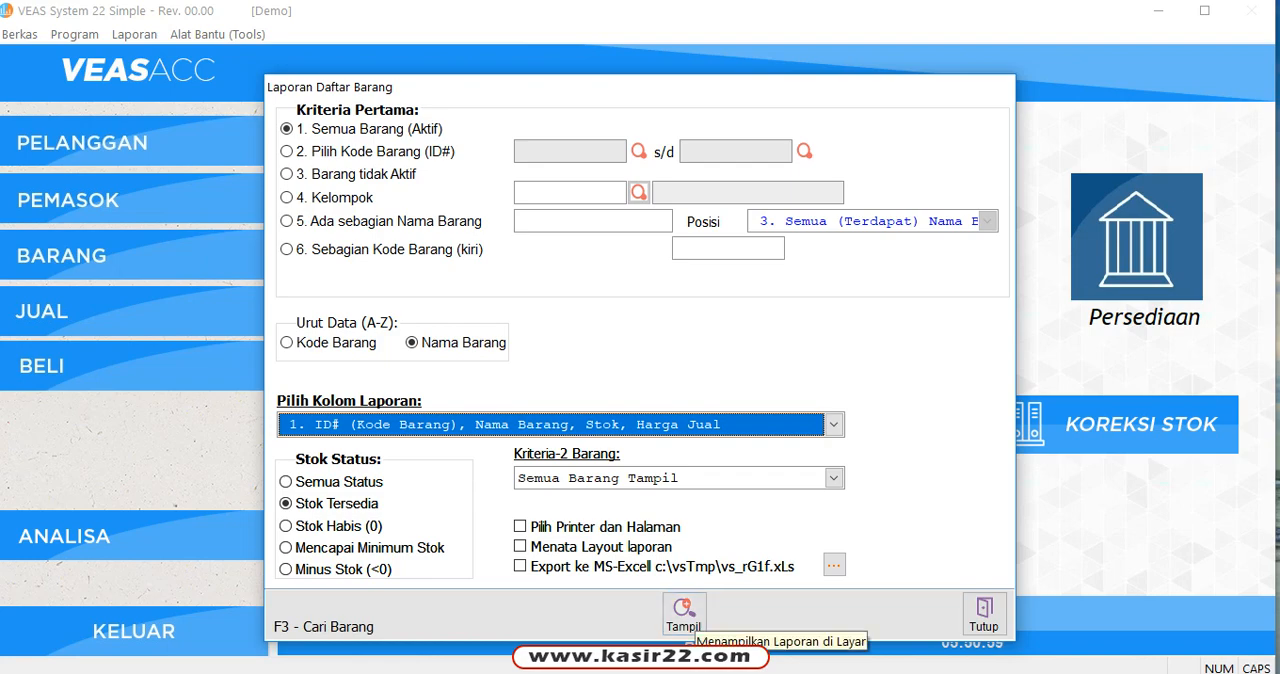
pyautogui.click(684, 612)
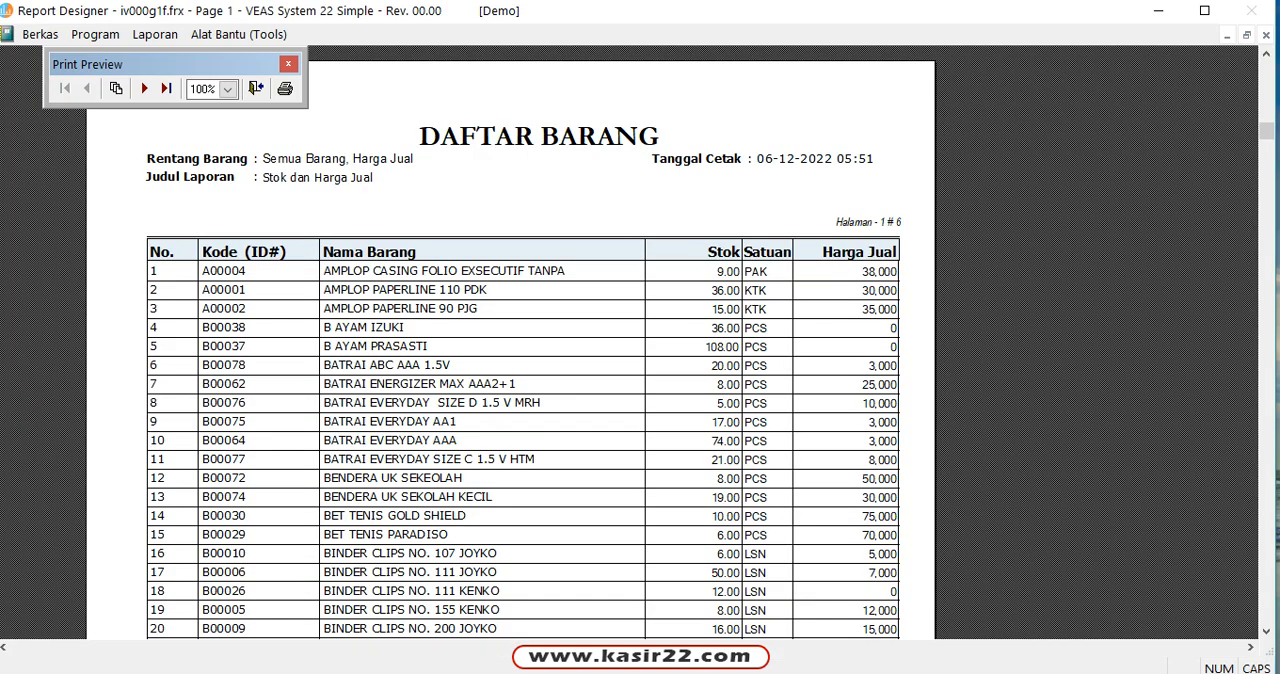
pyautogui.scroll(-3, 640, 342)
pyautogui.scroll(5, 640, 342)
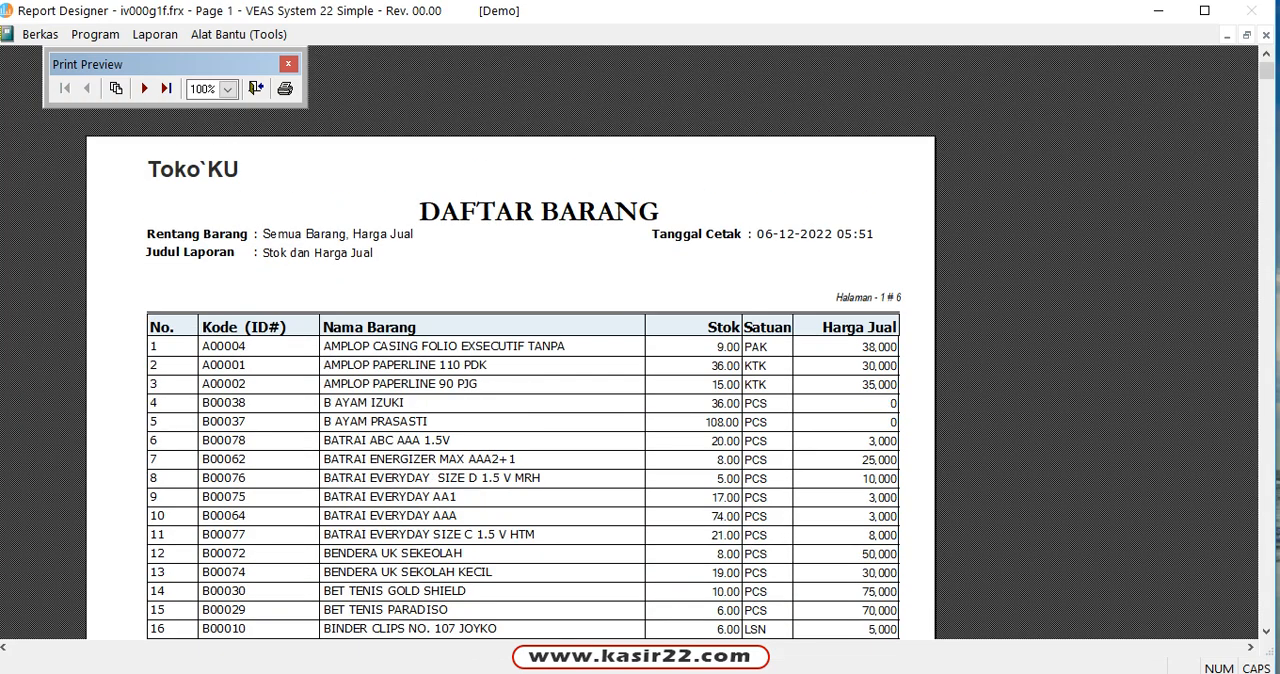
pyautogui.scroll(-3, 640, 400)
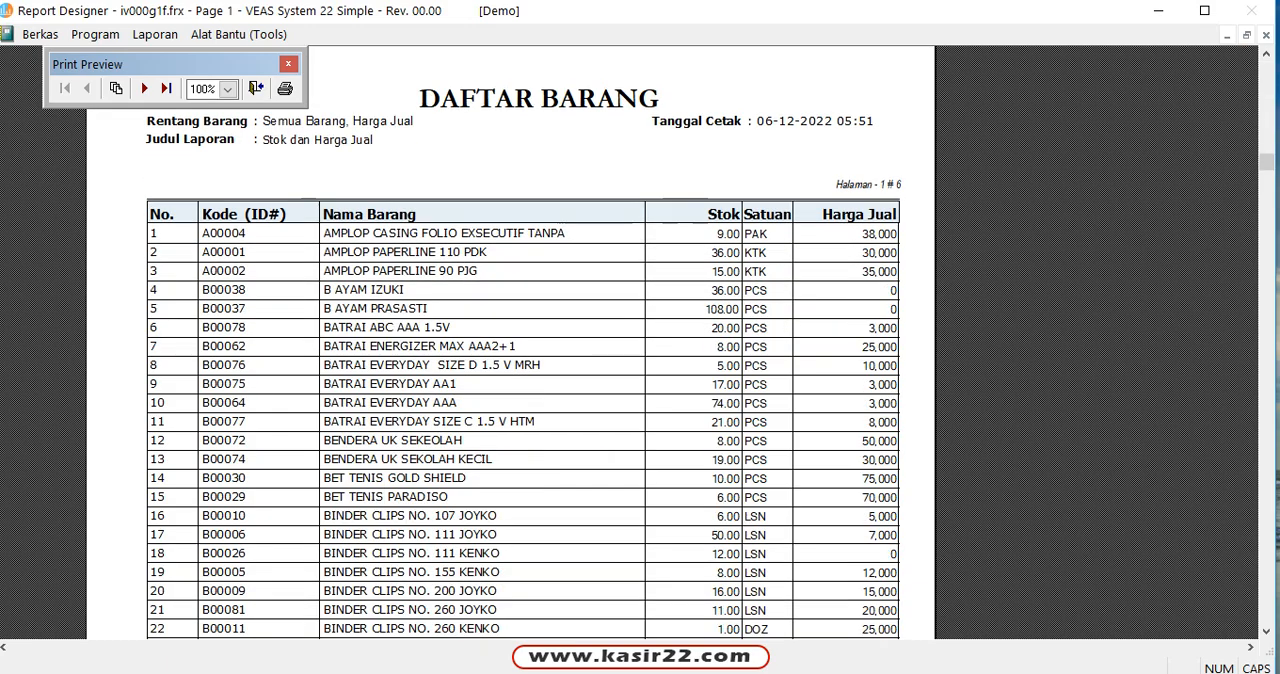
pyautogui.scroll(3, 640, 400)
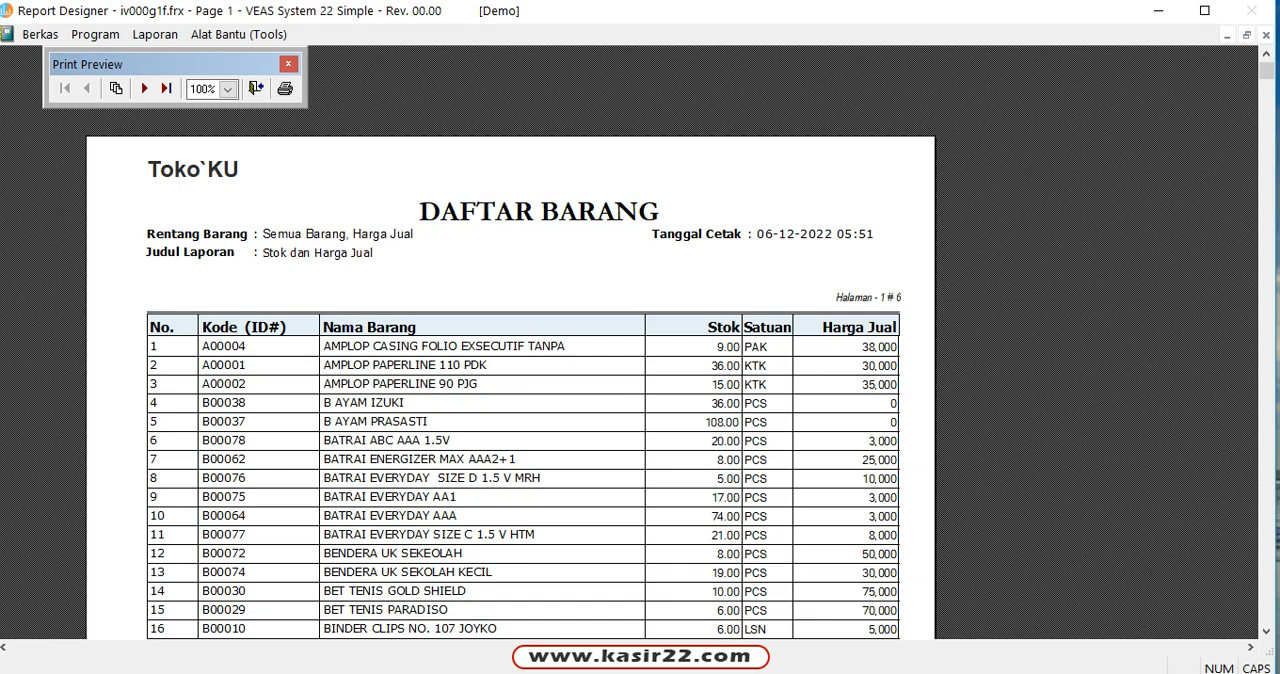
pyautogui.scroll(-5, 640, 400)
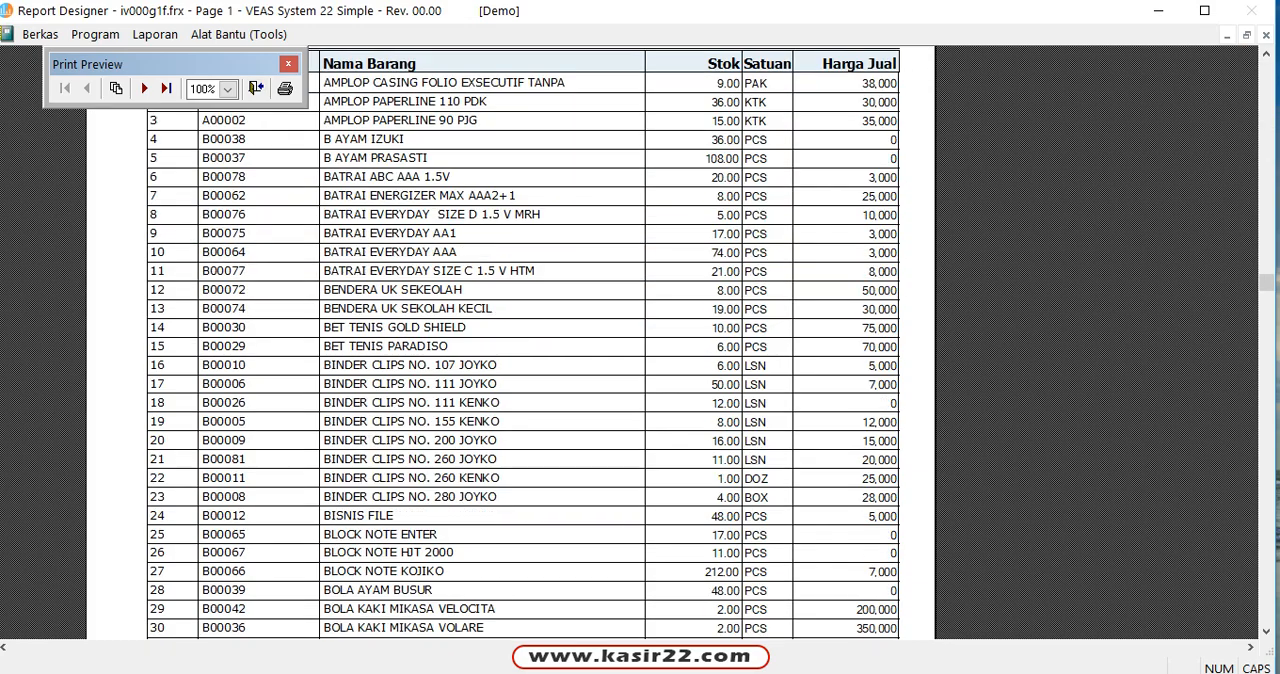
pyautogui.scroll(5, 520, 340)
pyautogui.click(256, 88)
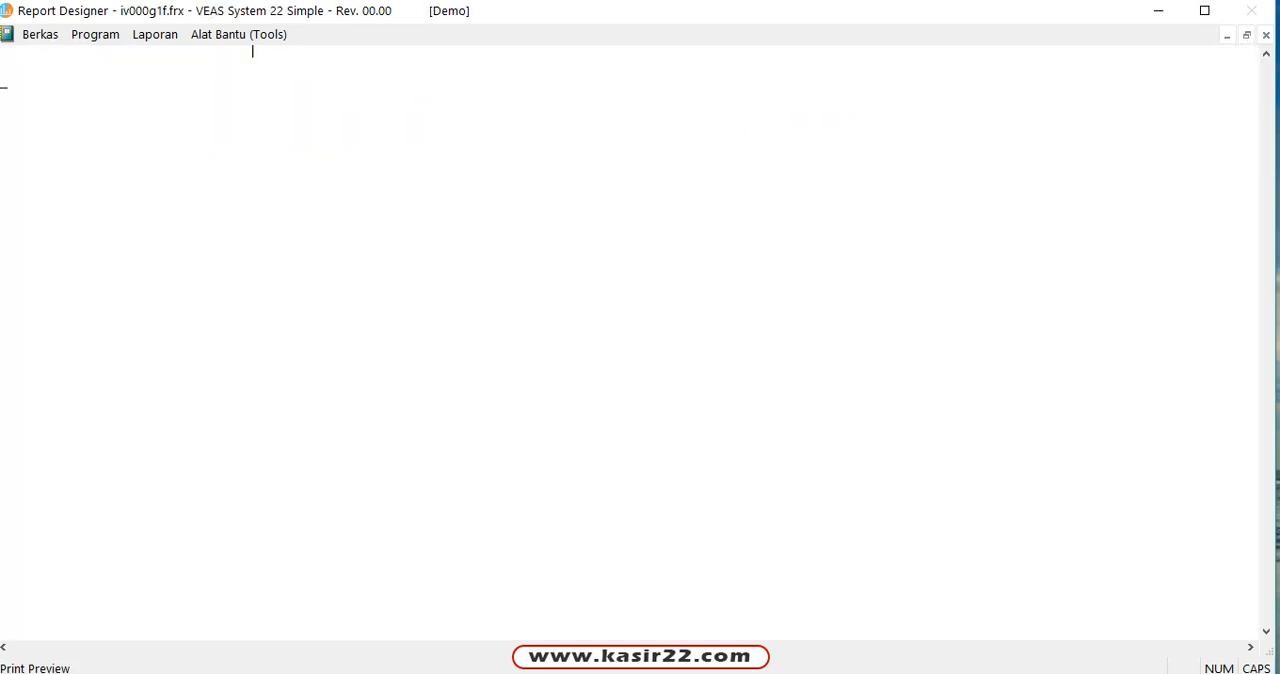
# Step: Preview the item list restricted to the stock status Stok Habis (0), look through its first page, and close the preview and the report dialog
pyautogui.click(330, 525)
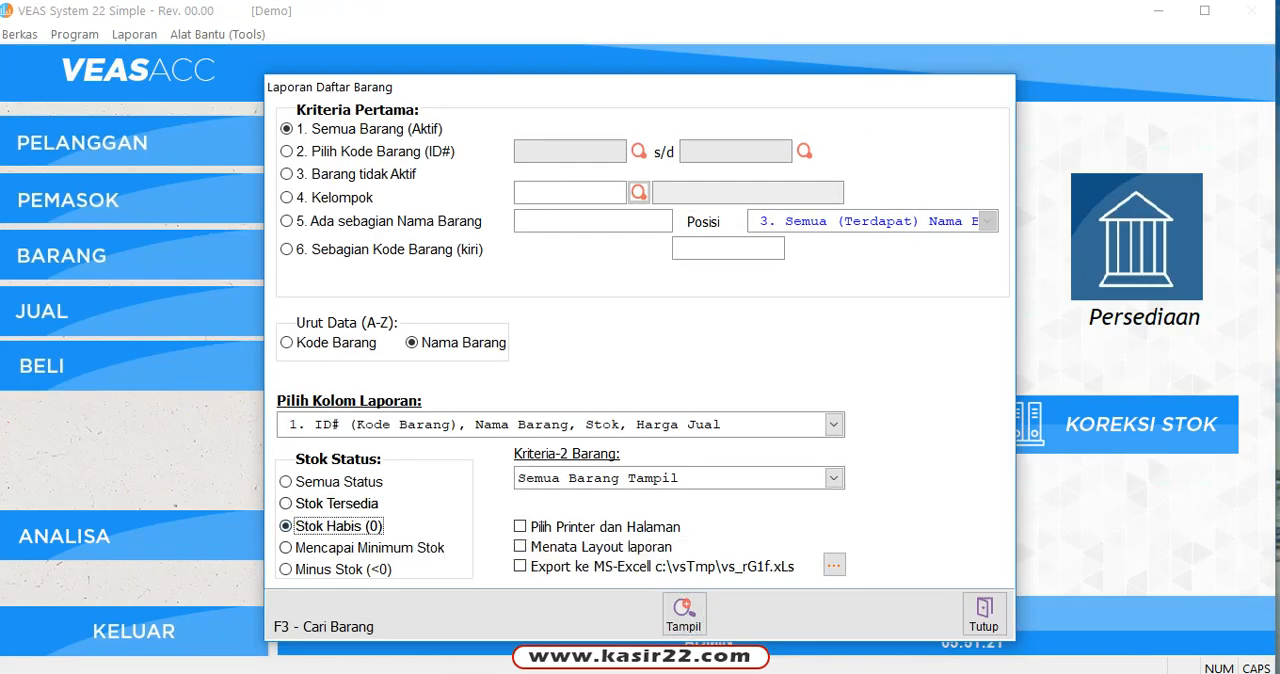
pyautogui.click(683, 612)
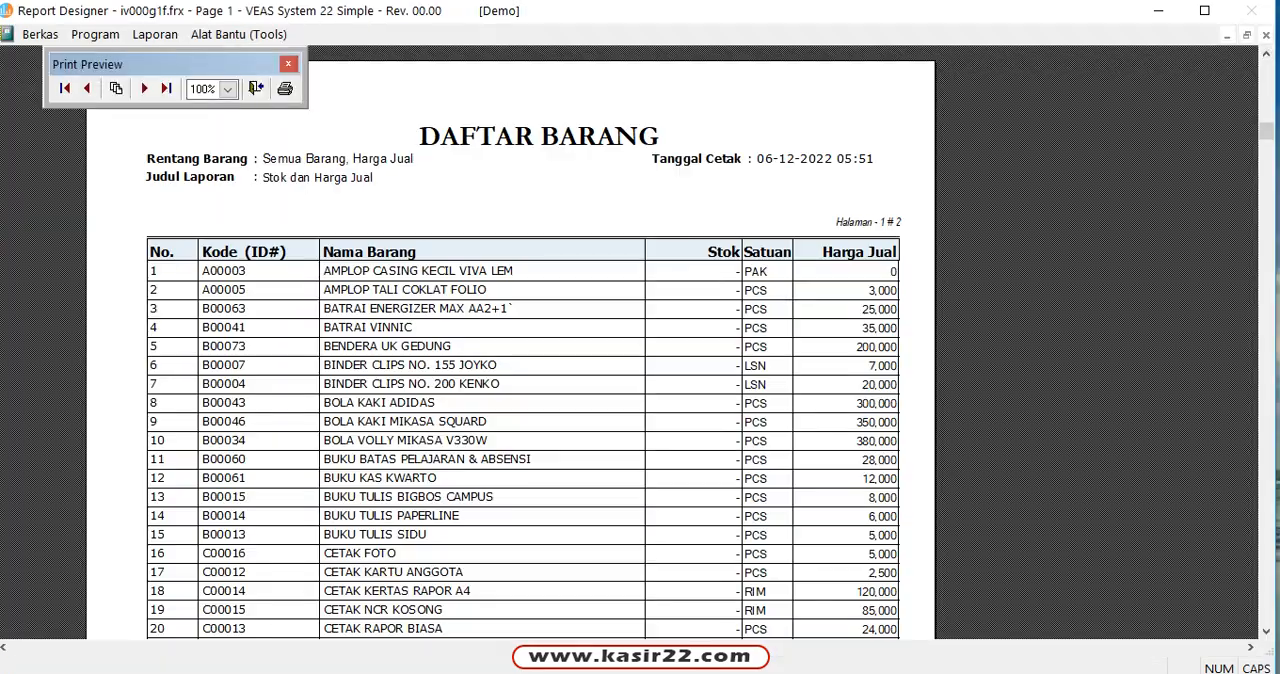
pyautogui.scroll(-6, 520, 340)
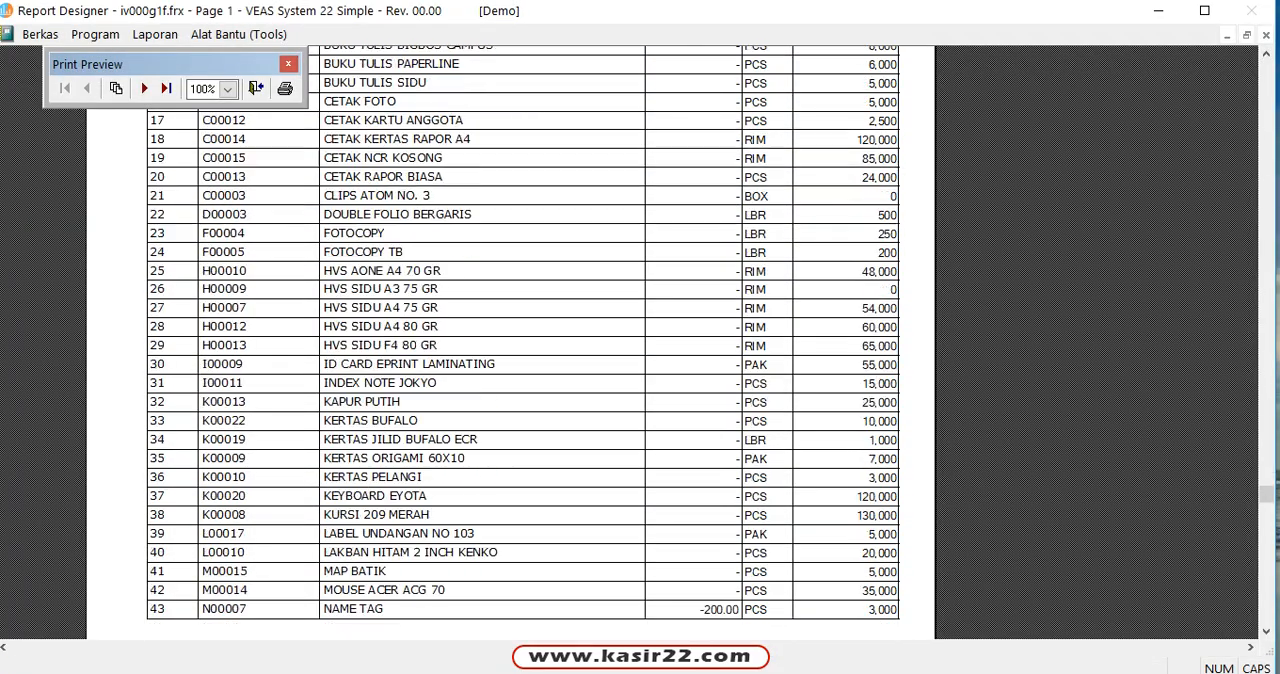
pyautogui.scroll(-3, 520, 340)
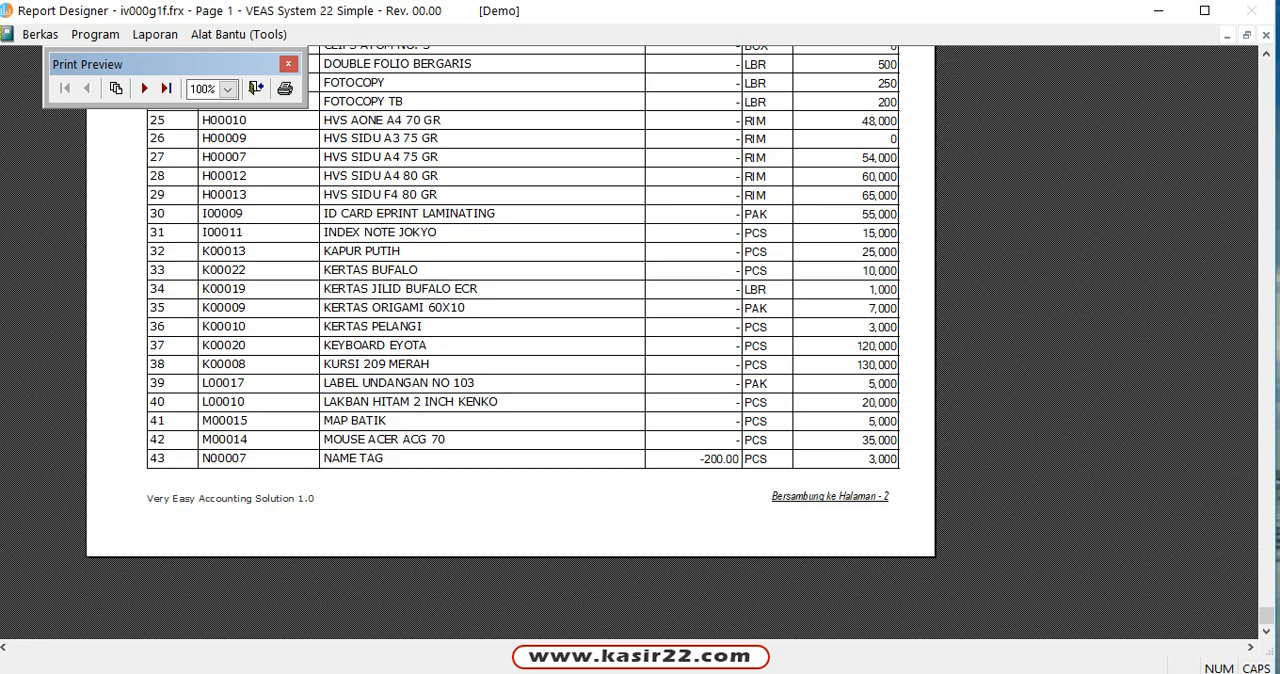
pyautogui.scroll(1, 520, 340)
pyautogui.scroll(1, 520, 340)
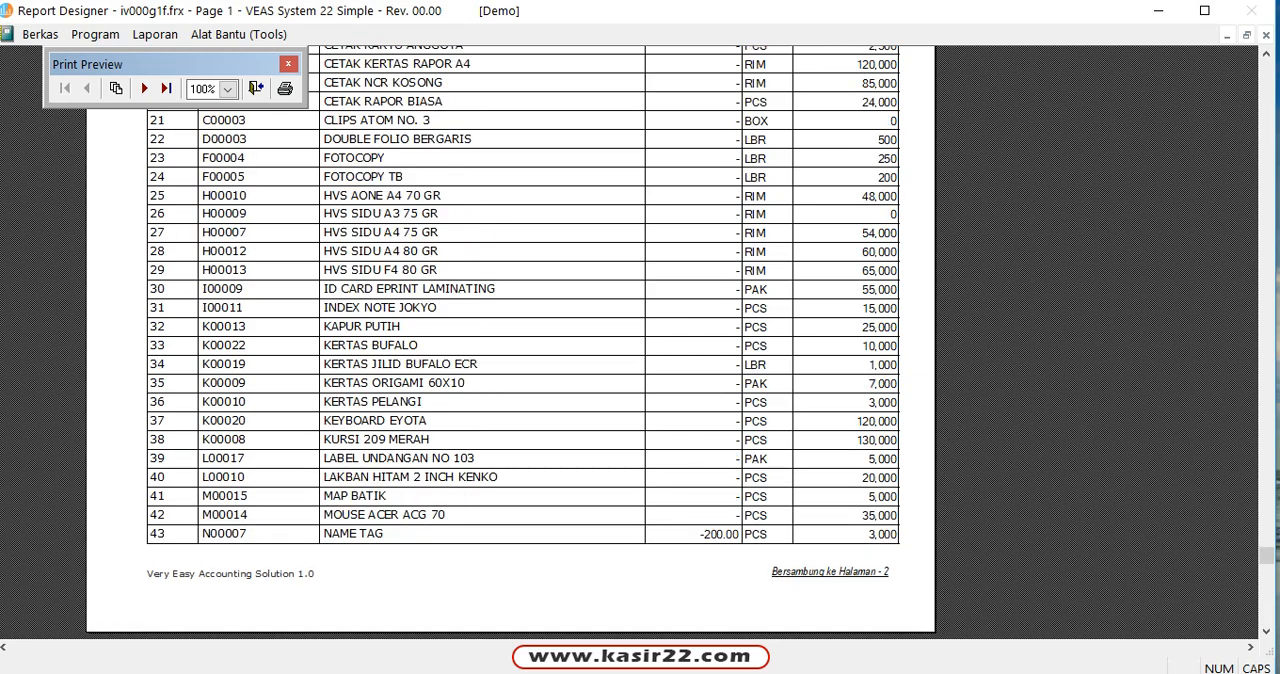
pyautogui.scroll(12, 520, 340)
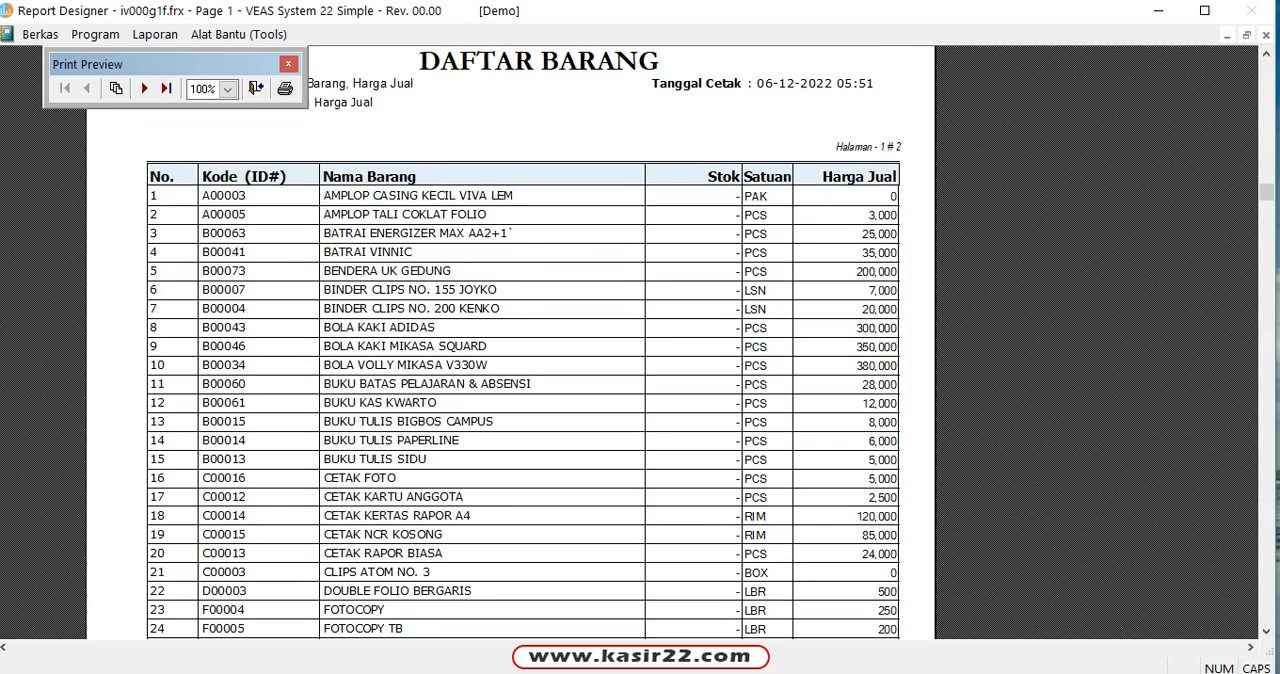
pyautogui.click(256, 88)
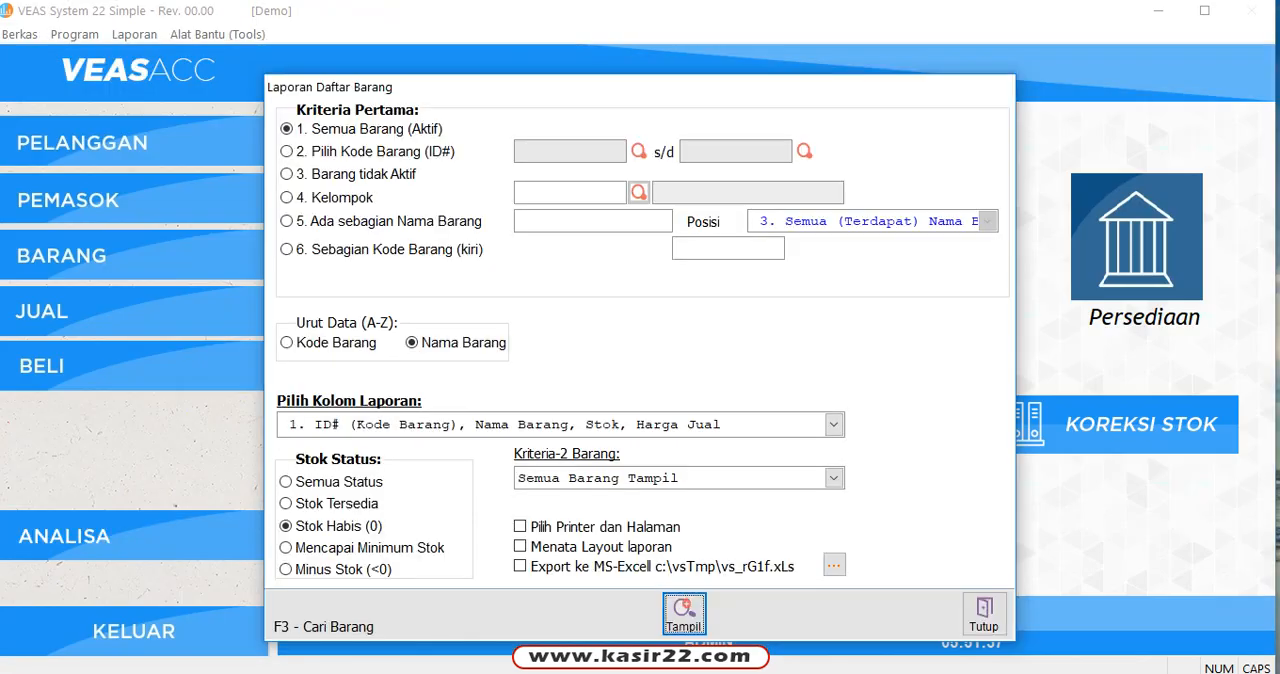
pyautogui.click(983, 612)
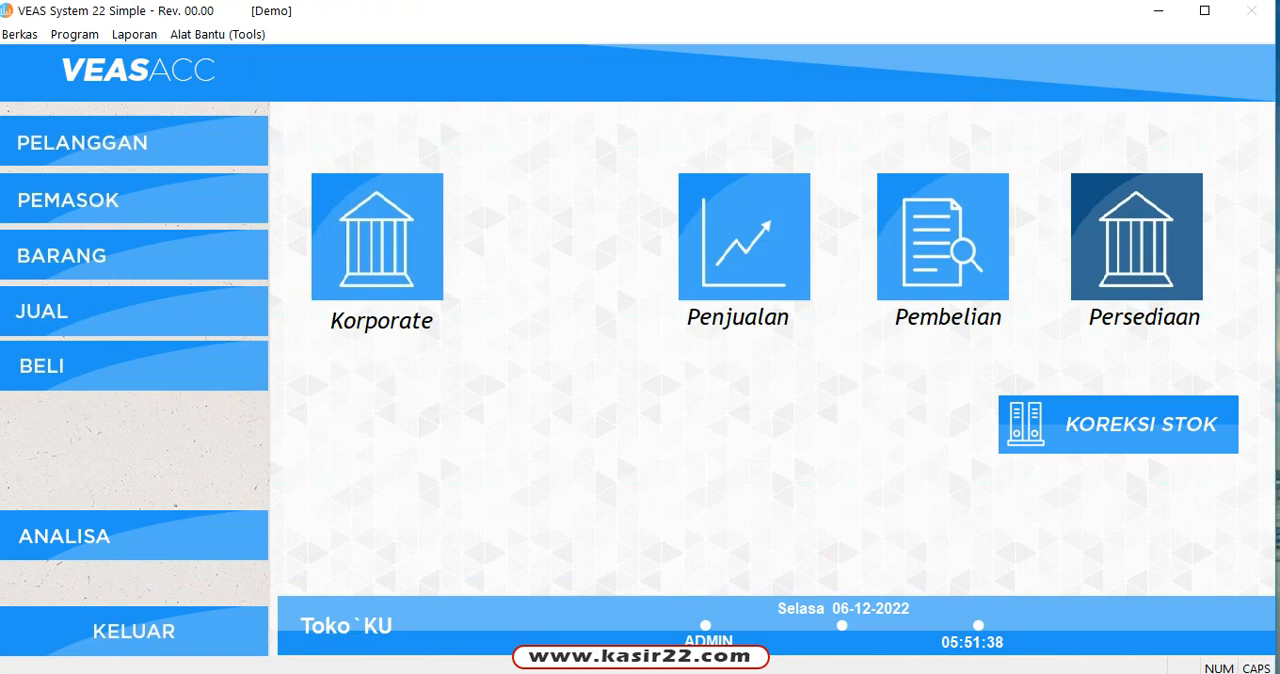
# Step: Open Pengaturan Dokumen in the Penjualan module, review the Out of Stock options on Page-6 of the Sales/POS Setup, and close it
pyautogui.click(744, 237)
pyautogui.click(20, 34)
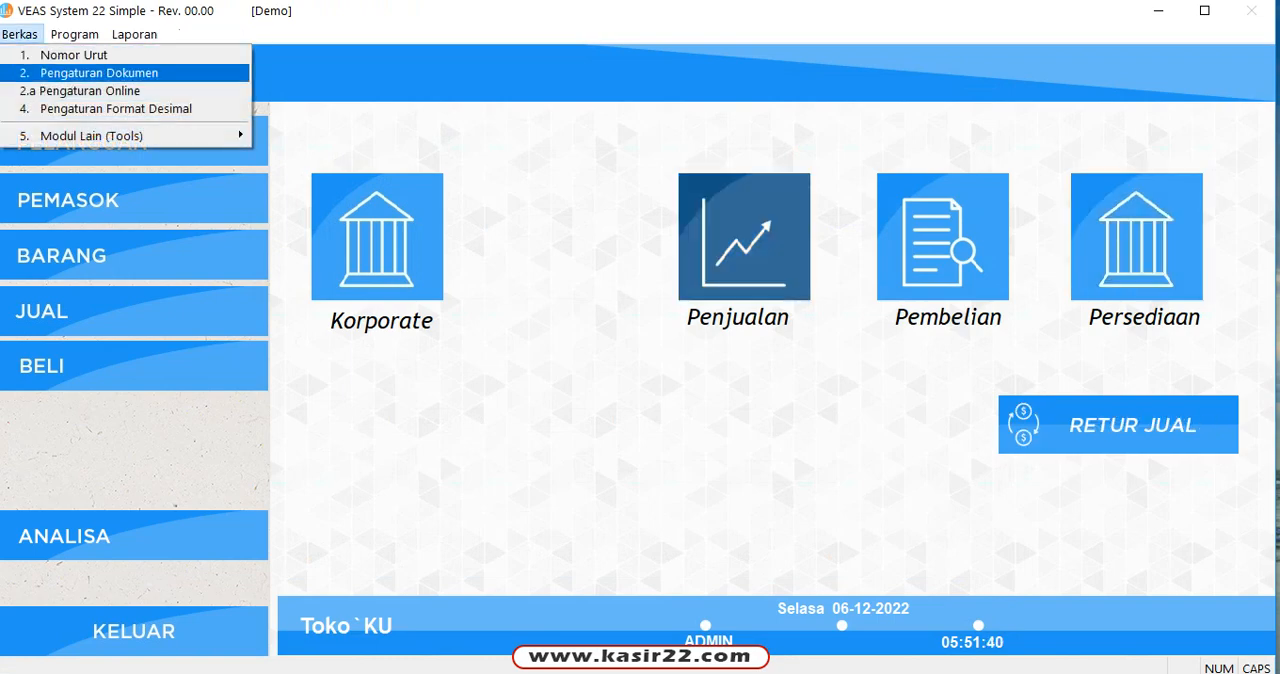
pyautogui.click(99, 72)
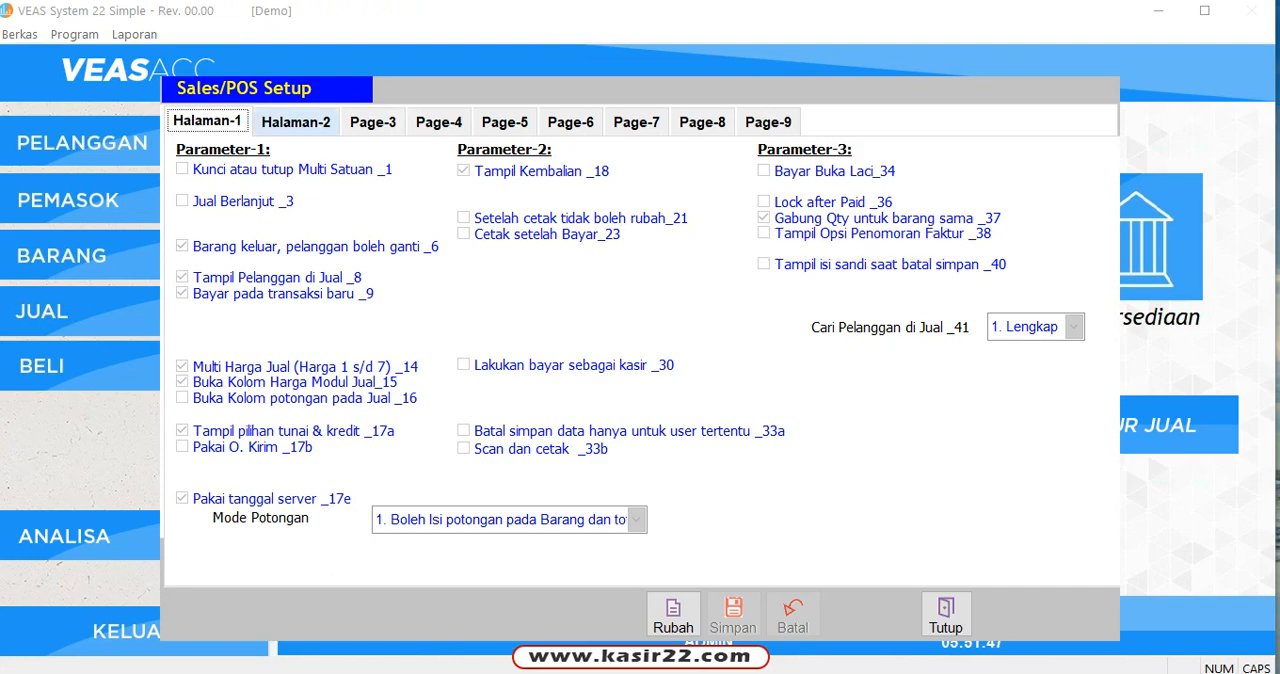
pyautogui.click(296, 122)
pyautogui.click(373, 122)
pyautogui.click(439, 122)
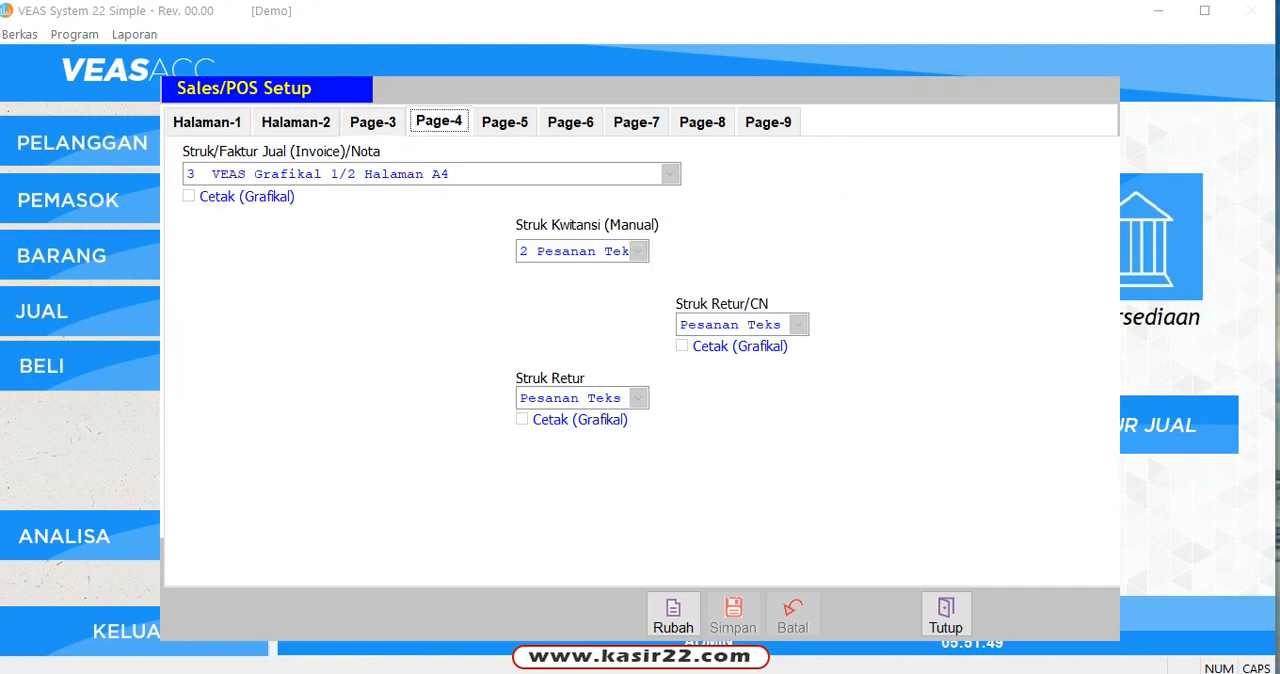
pyautogui.click(505, 122)
pyautogui.click(570, 122)
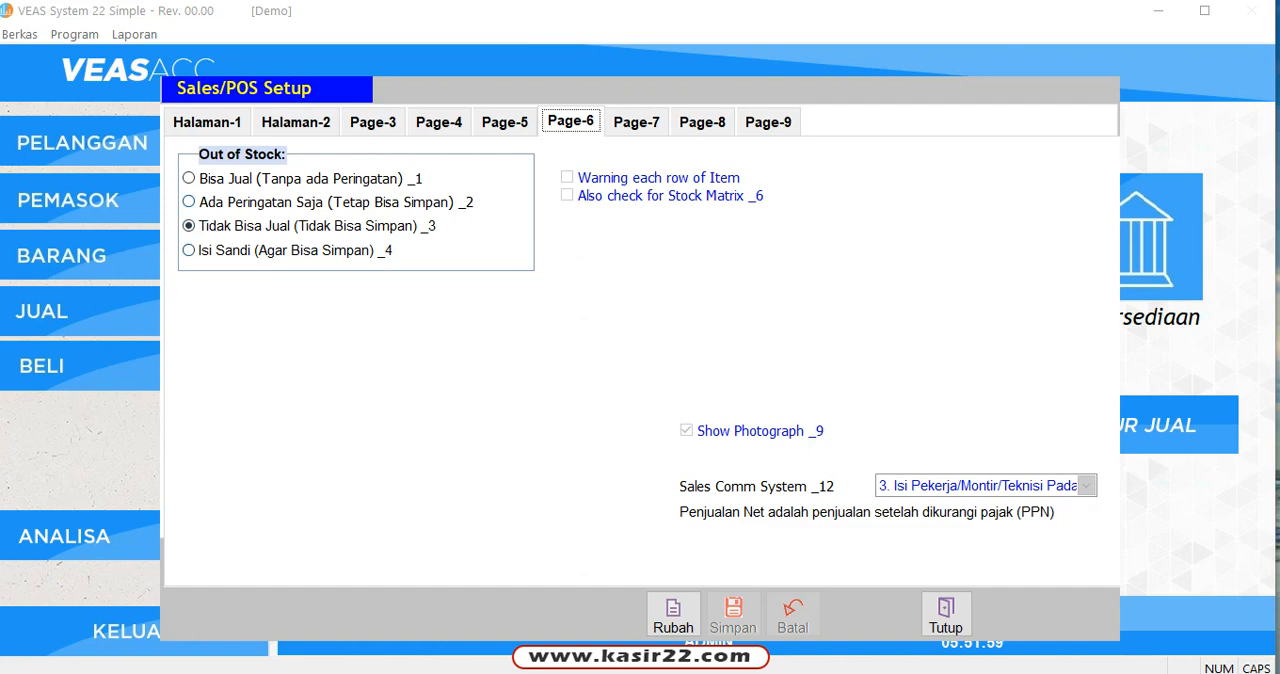
pyautogui.click(945, 615)
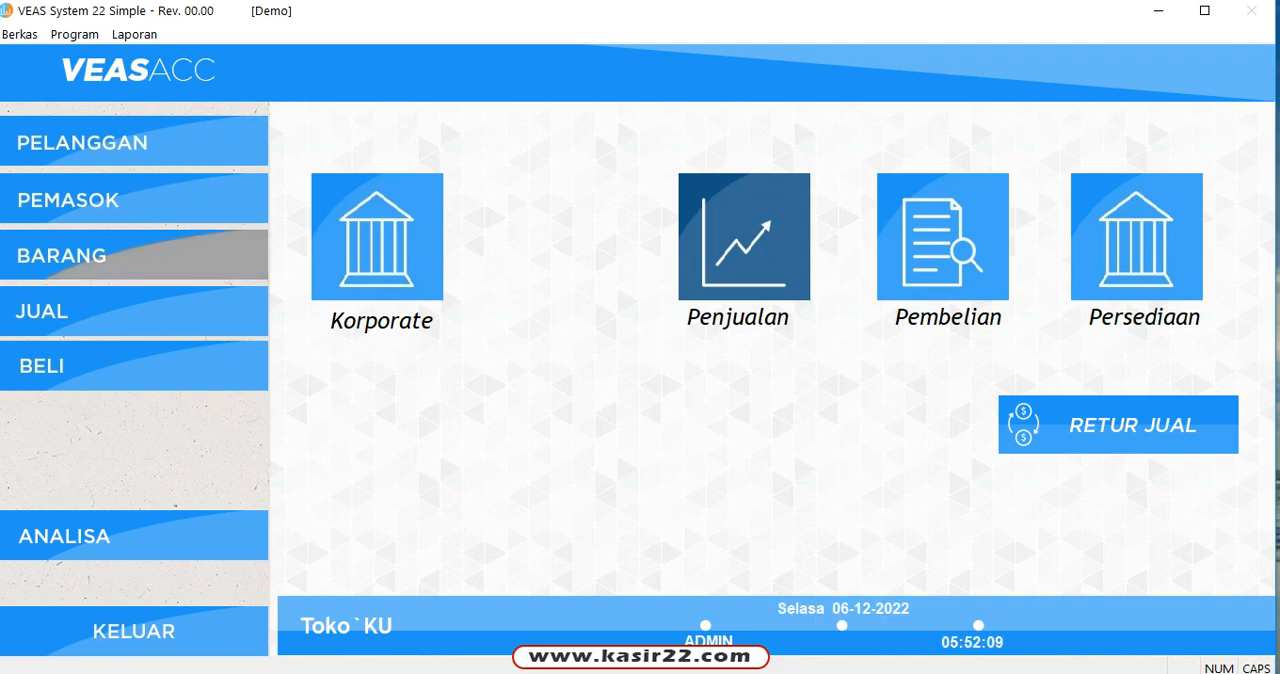
# Step: Return to the Persediaan module and open the Daftar Barang report dialog
pyautogui.click(1136, 237)
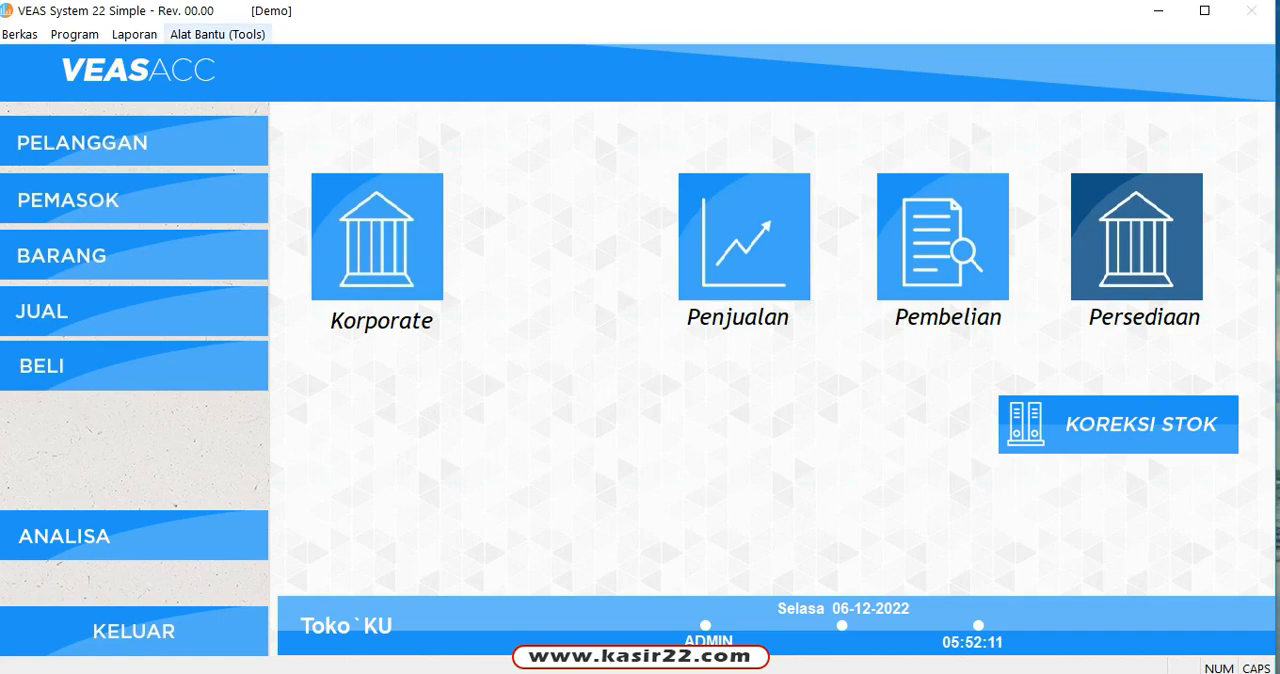
pyautogui.click(135, 35)
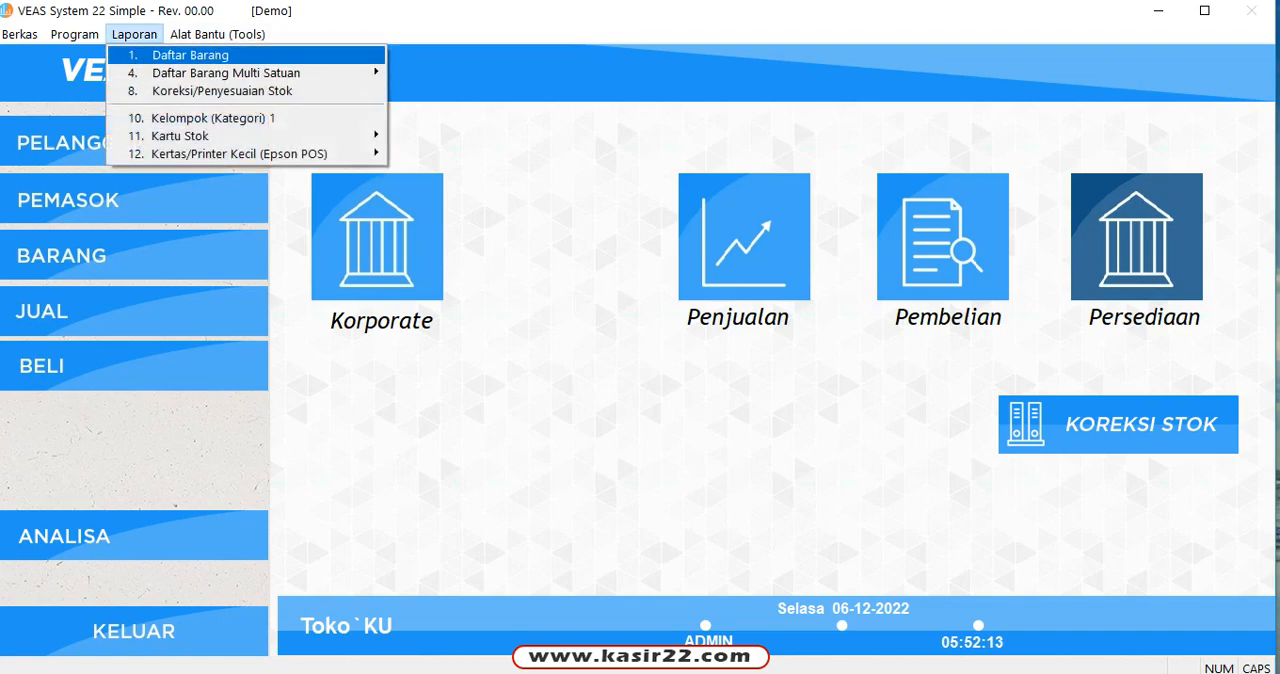
pyautogui.press('Return')
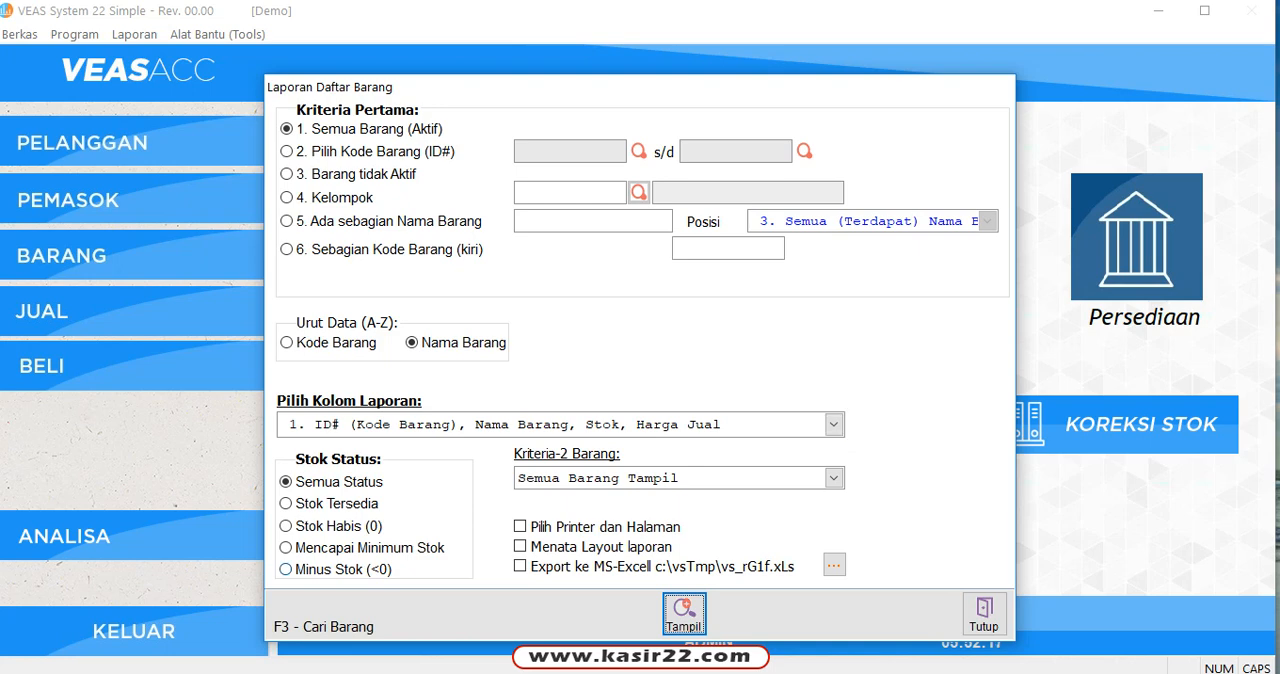
# Step: Set the item list report's stock status to Stok Habis (0) and sort the data by Kode Barang
pyautogui.click(335, 569)
pyautogui.click(369, 548)
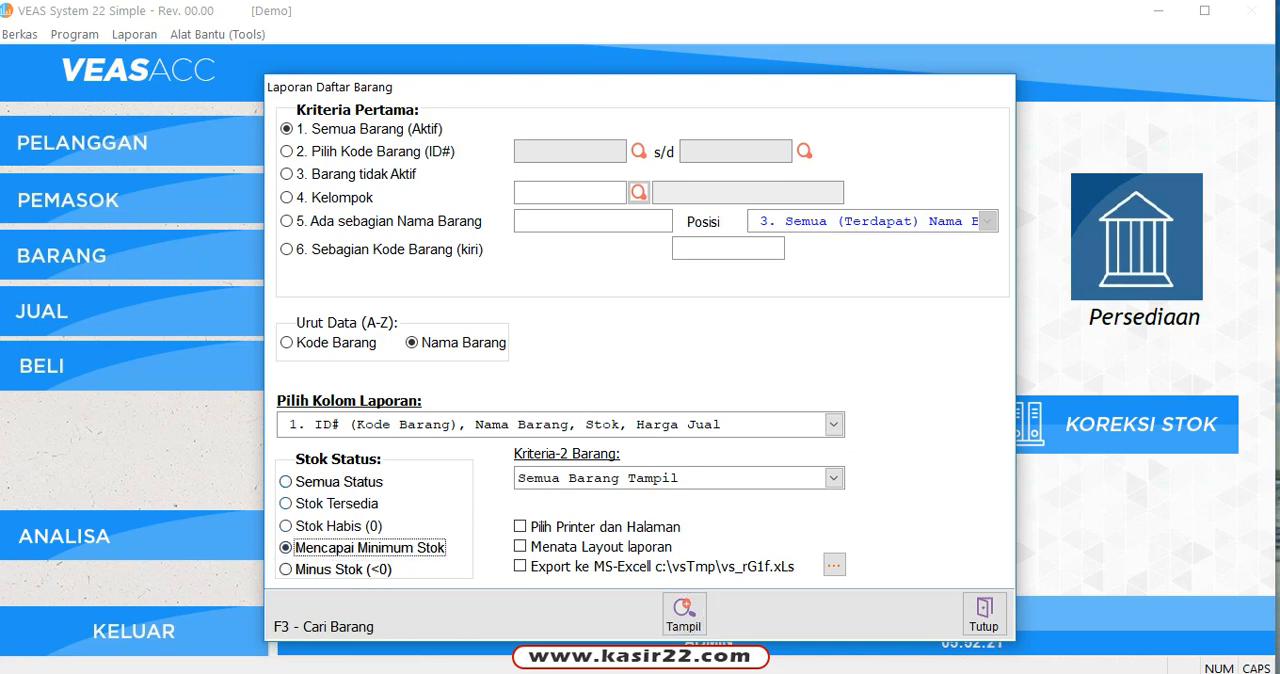
pyautogui.click(337, 504)
pyautogui.click(338, 526)
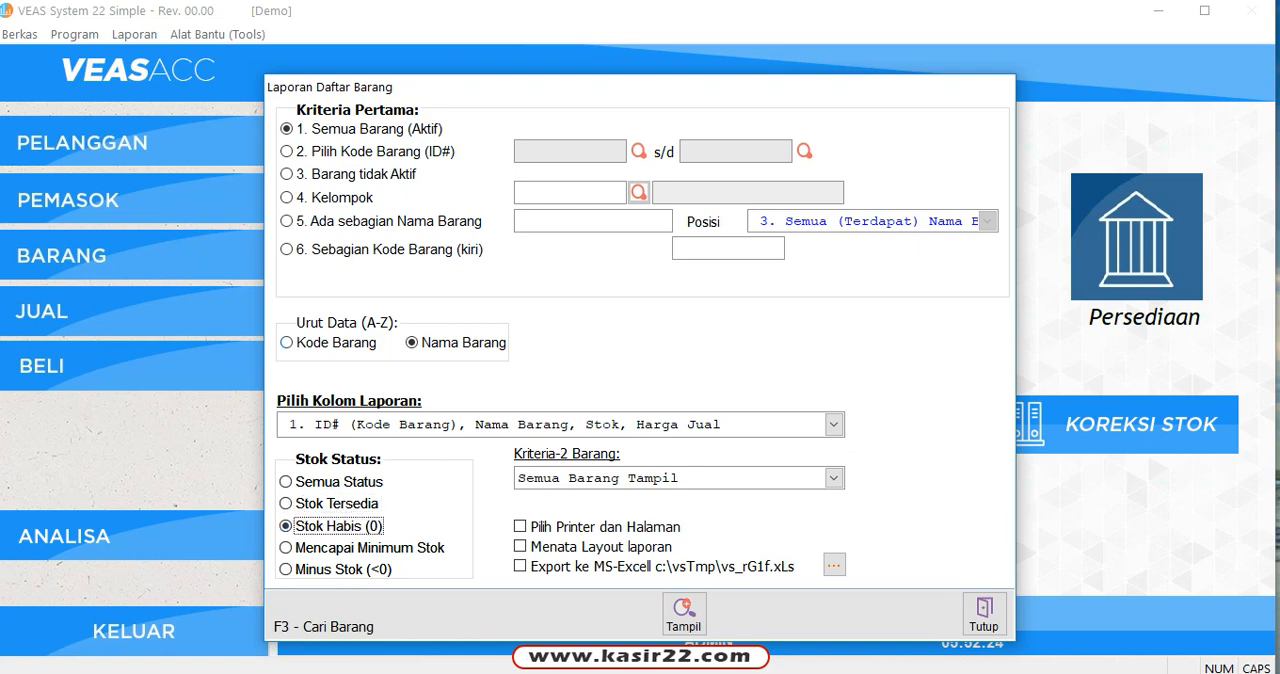
pyautogui.click(335, 343)
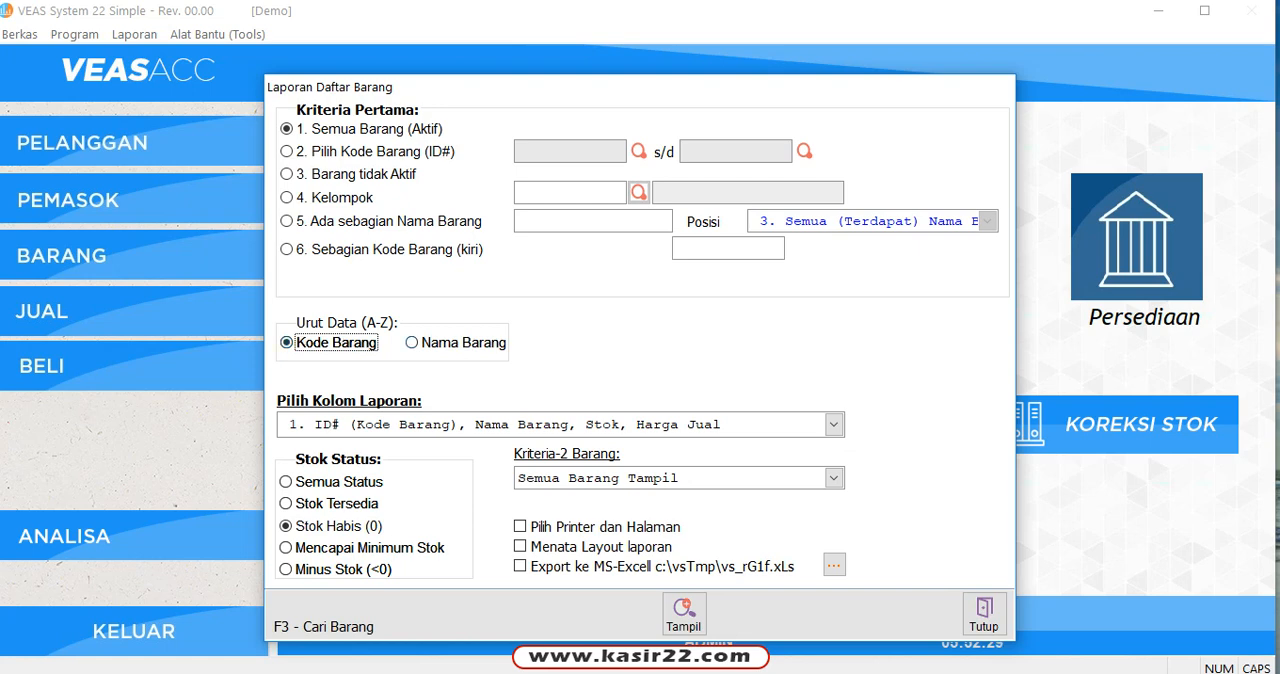
# Step: Alternate the item list's sort order between Nama Barang and Kode Barang, ending on Kode Barang
pyautogui.click(455, 343)
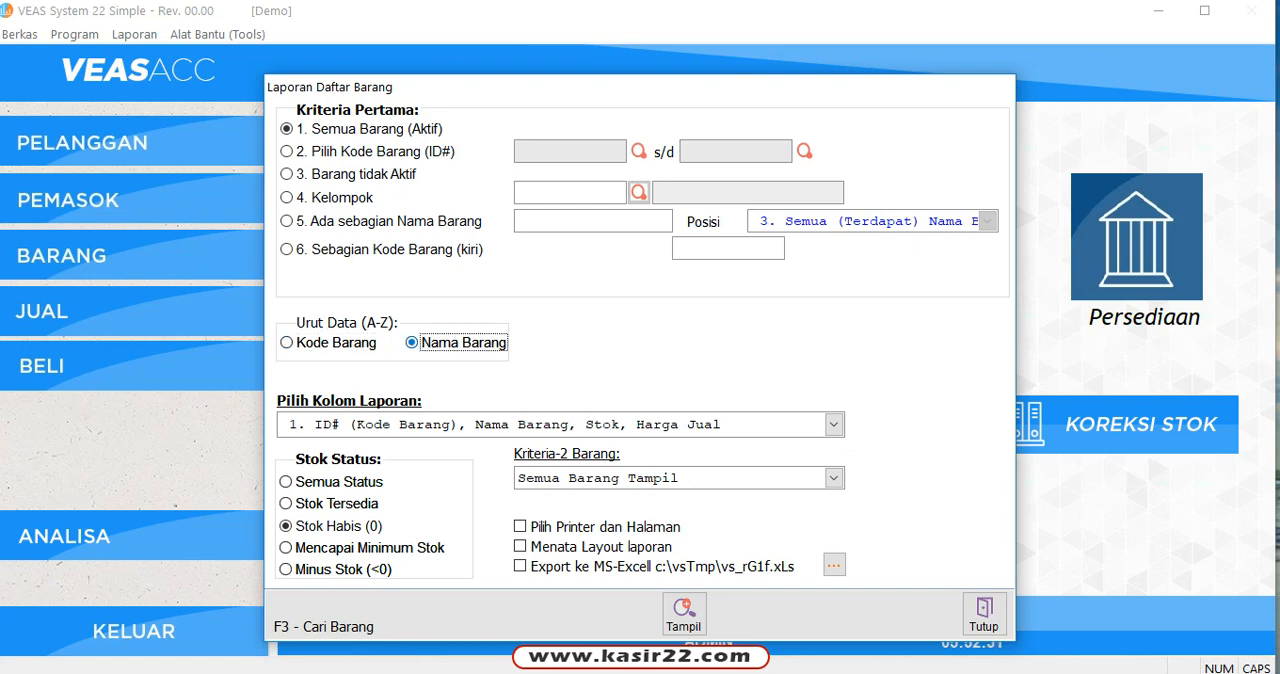
pyautogui.click(335, 343)
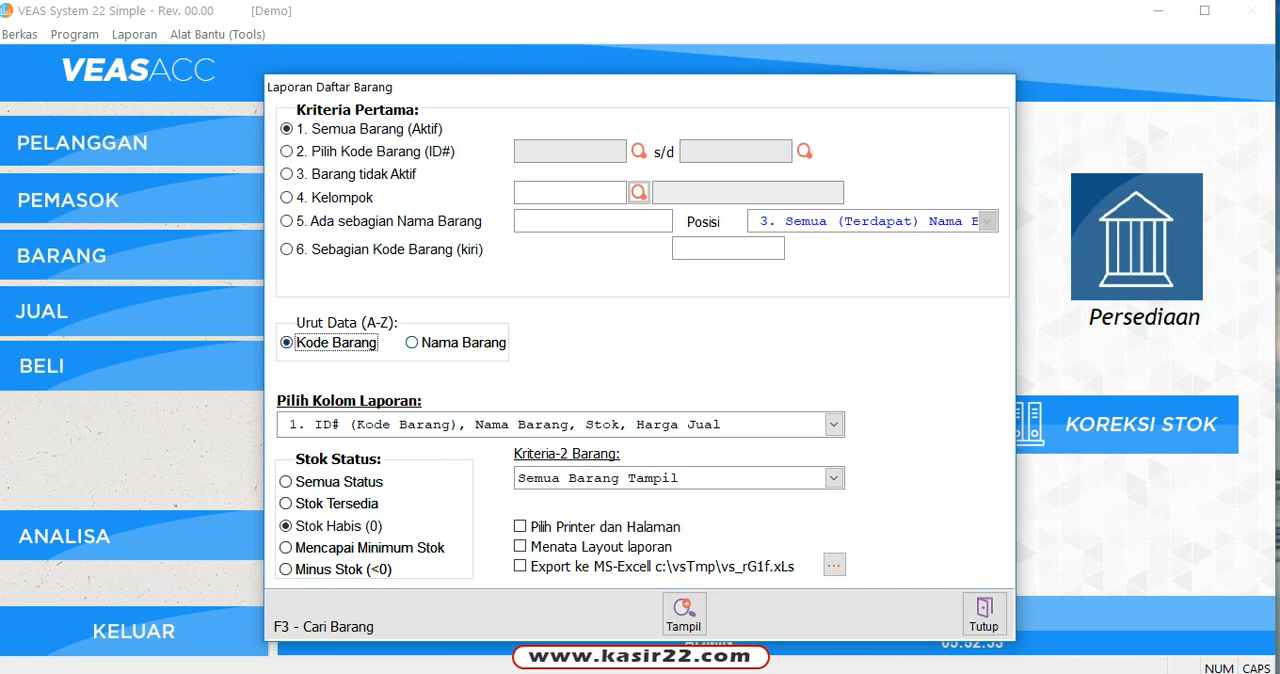
pyautogui.click(455, 343)
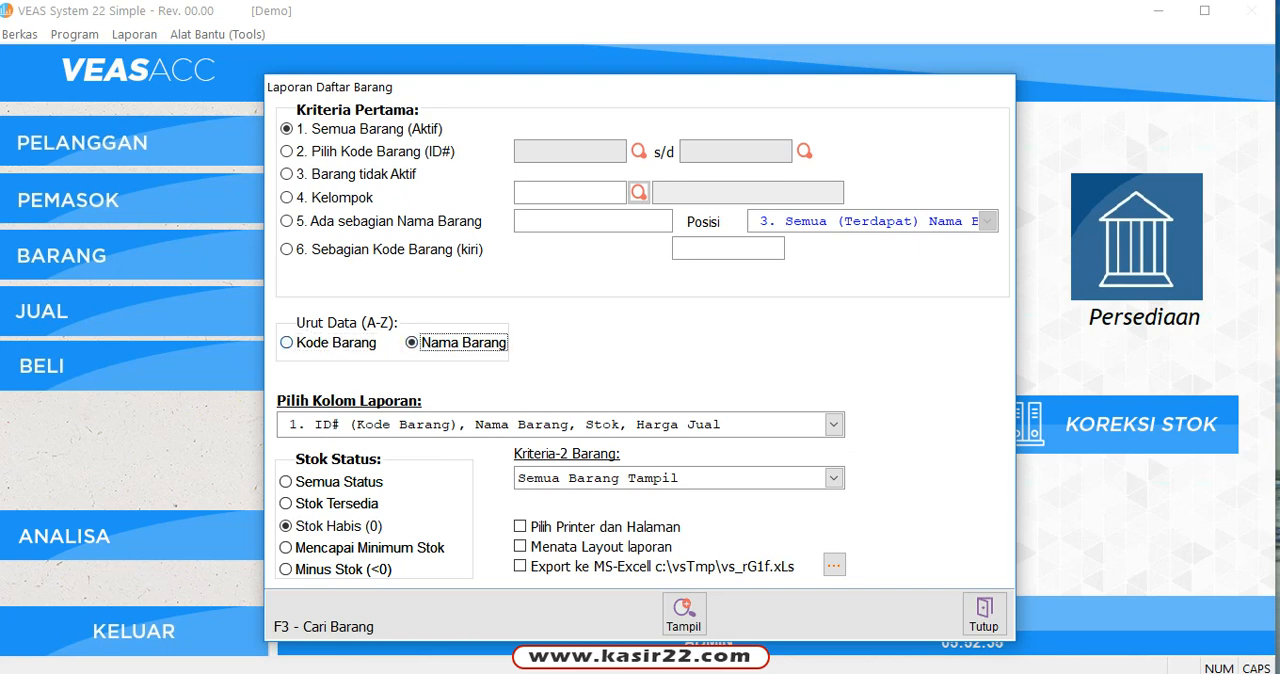
pyautogui.click(335, 343)
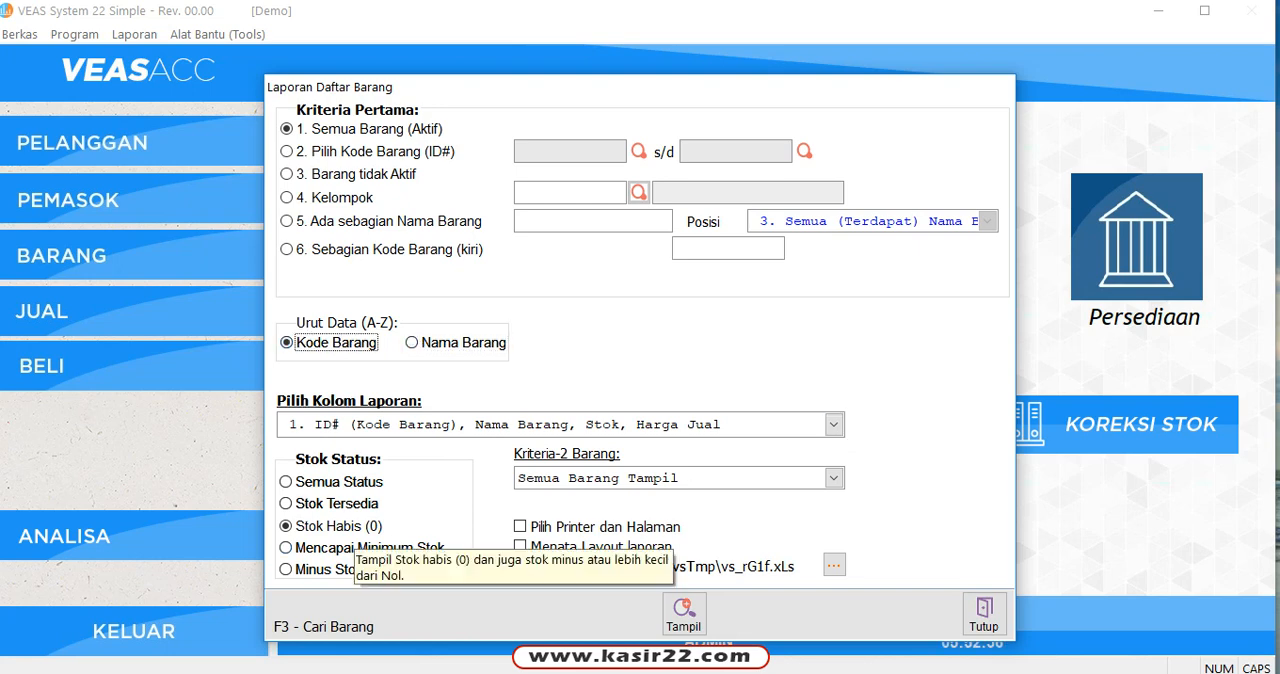
# Step: Preview the item list for the stock status Stok Tersedia sorted by Kode Barang, look through its first page, and close the preview
pyautogui.click(336, 503)
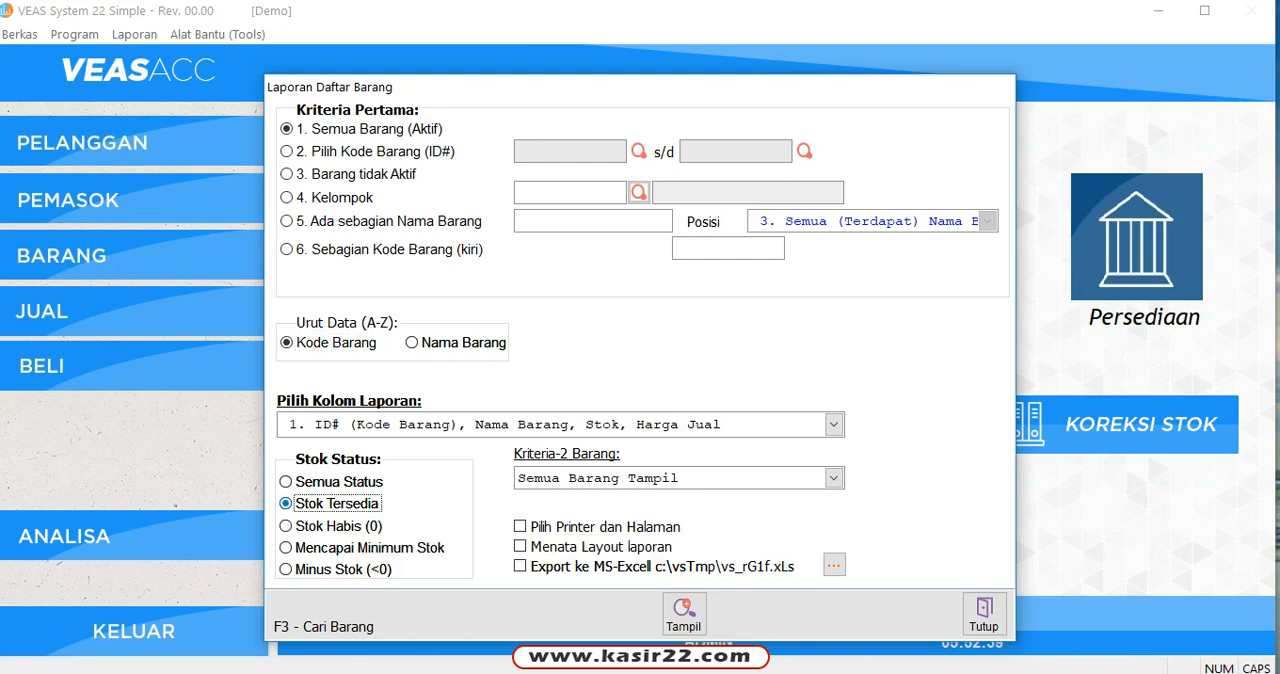
pyautogui.click(683, 612)
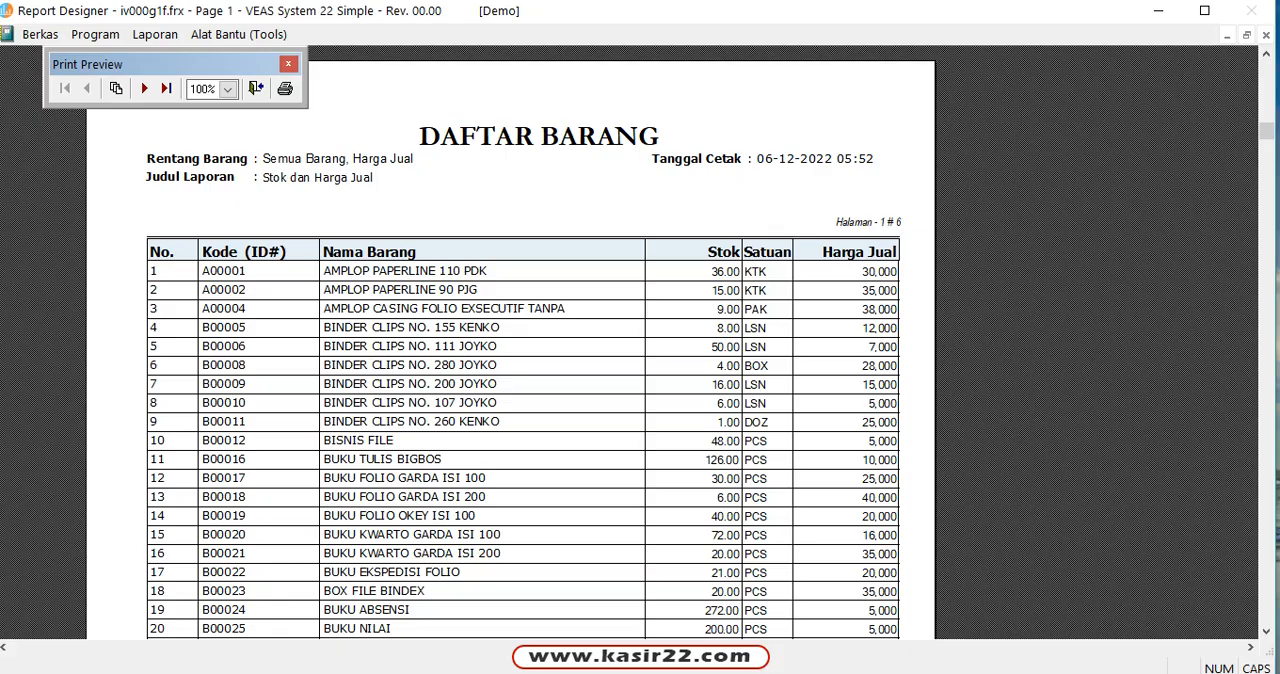
pyautogui.scroll(-10, 540, 340)
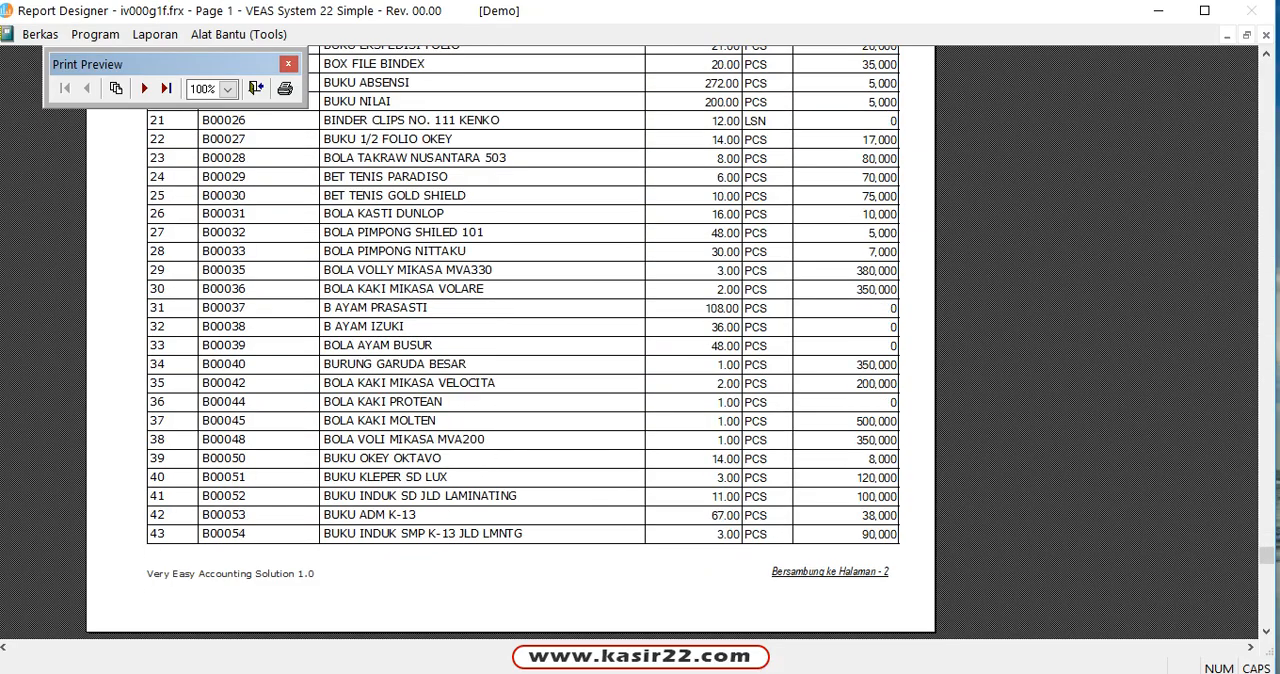
pyautogui.scroll(10, 540, 340)
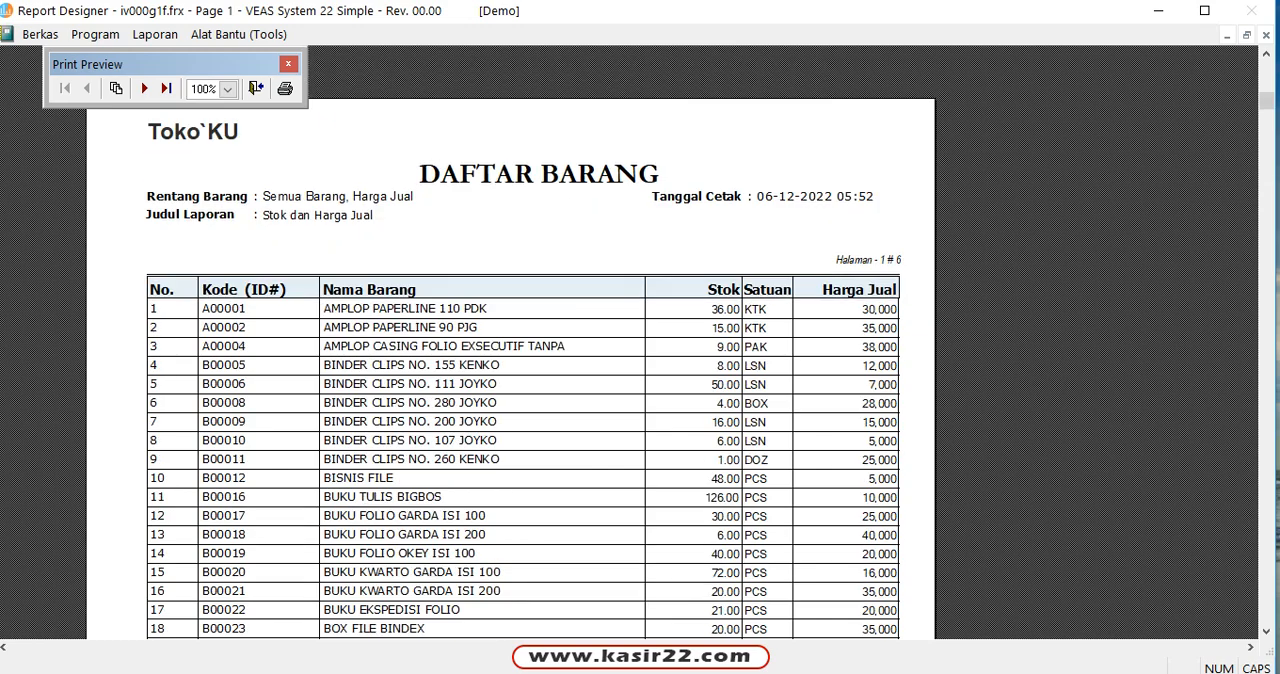
pyautogui.click(256, 88)
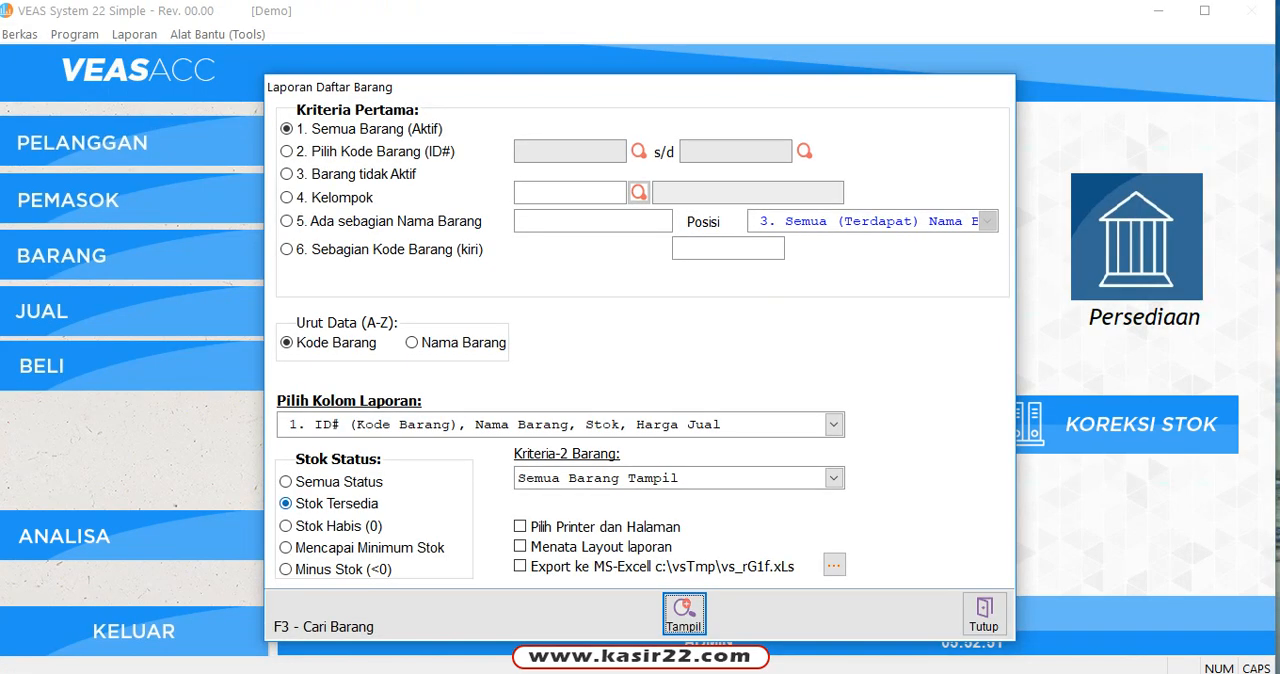
# Step: Sort the item list by Nama Barang, preview the report, and close the preview
pyautogui.click(432, 343)
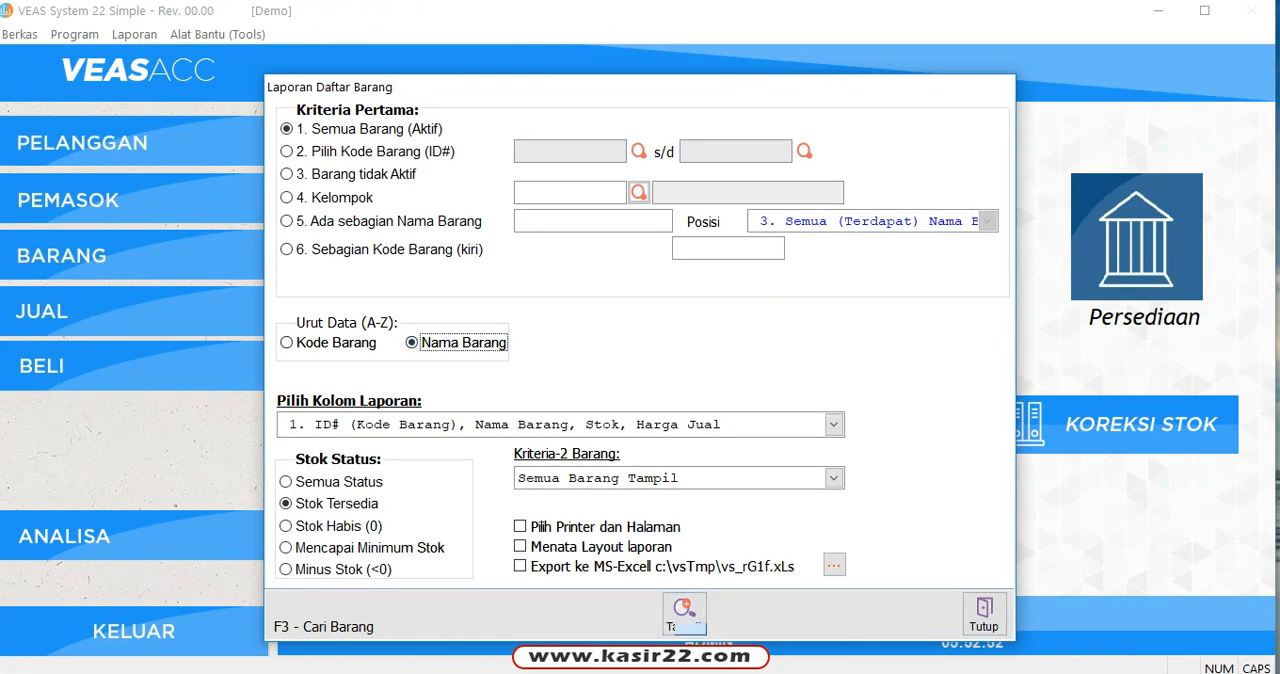
pyautogui.click(683, 612)
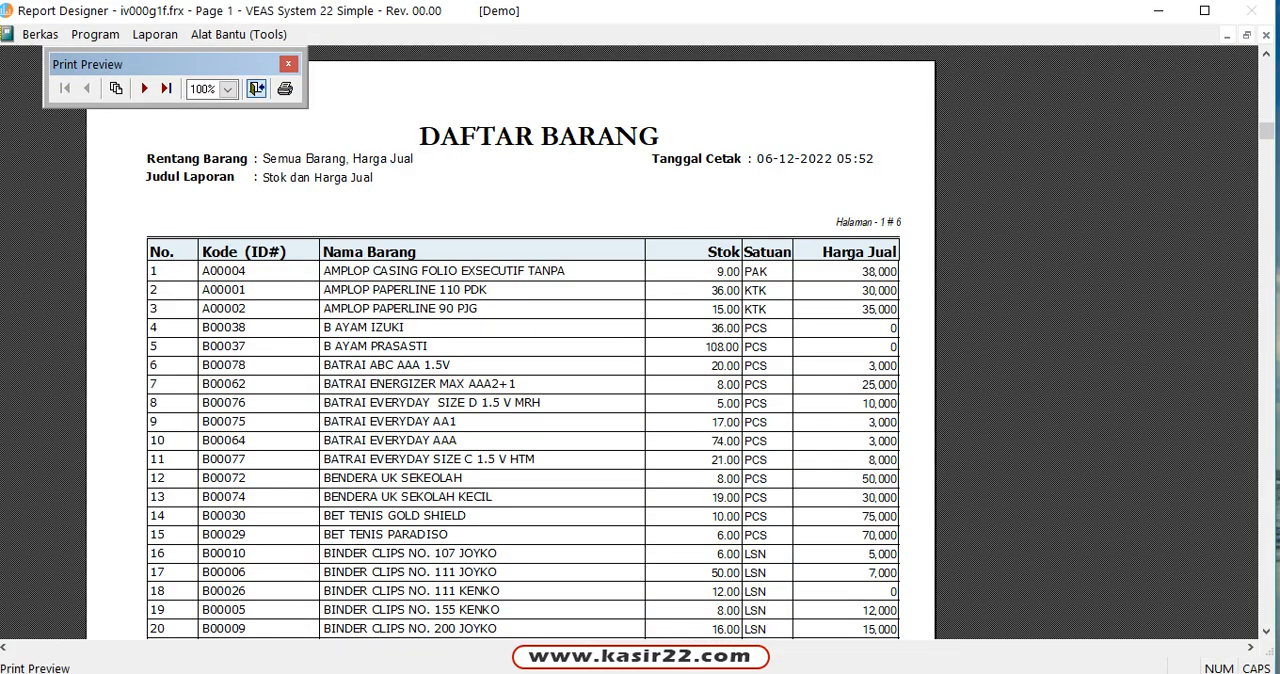
pyautogui.click(256, 88)
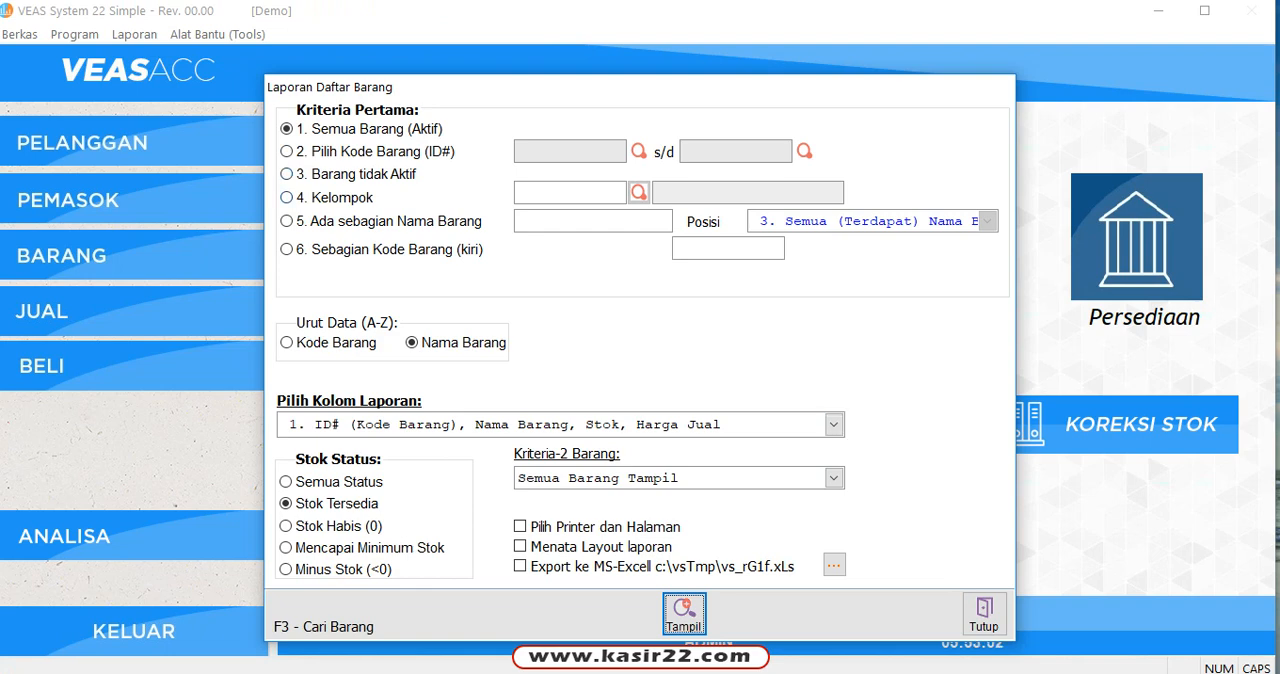
# Step: Set the first criterion to Kelompok, view the Kategori 1 lookup list without choosing a category, and close the report dialog
pyautogui.click(288, 198)
pyautogui.click(638, 192)
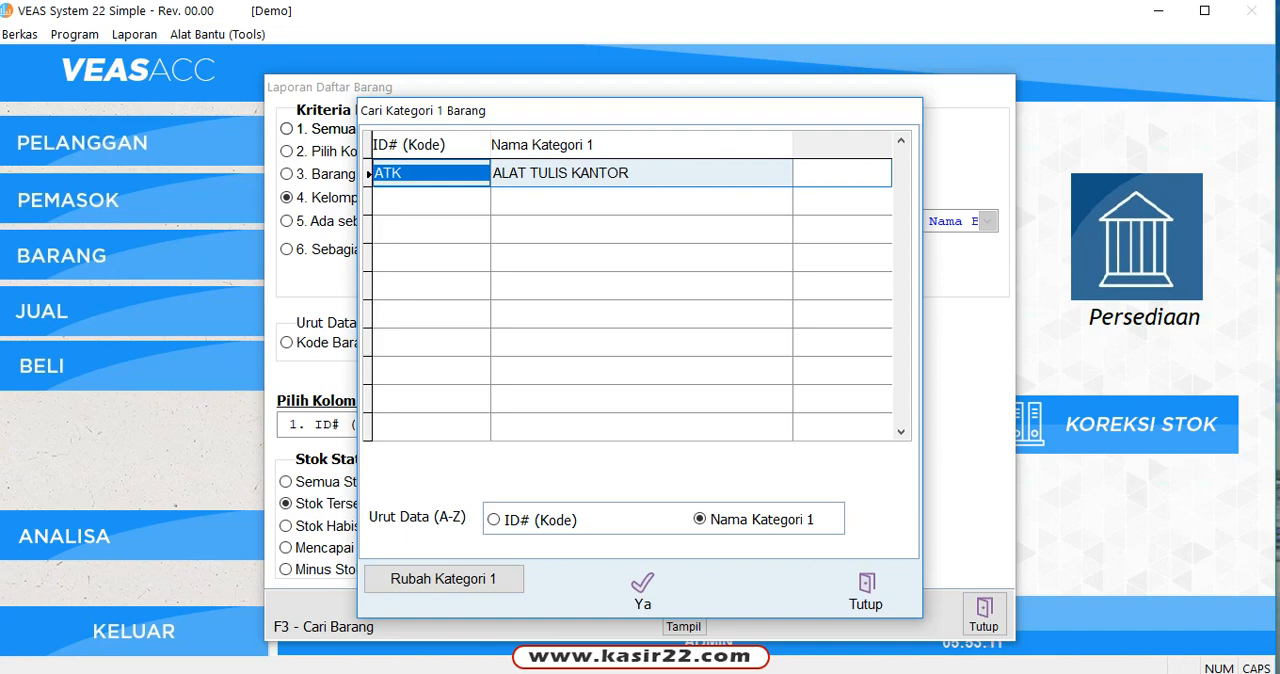
pyautogui.click(866, 590)
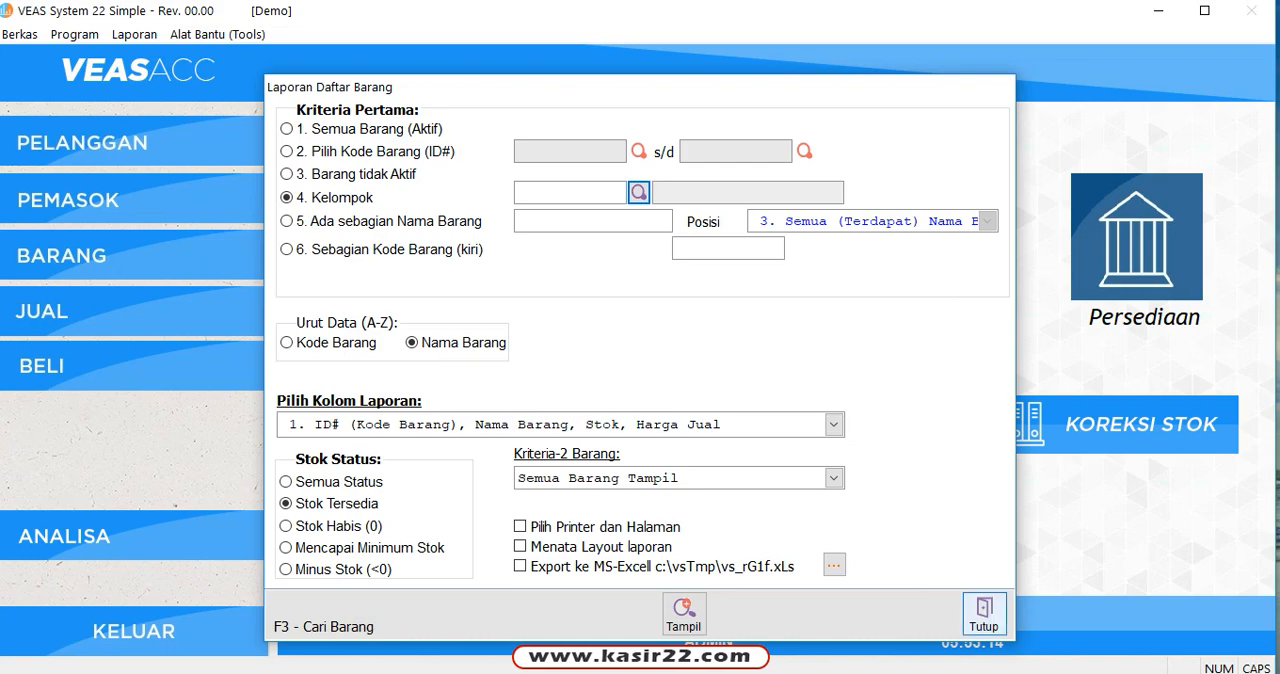
pyautogui.click(983, 614)
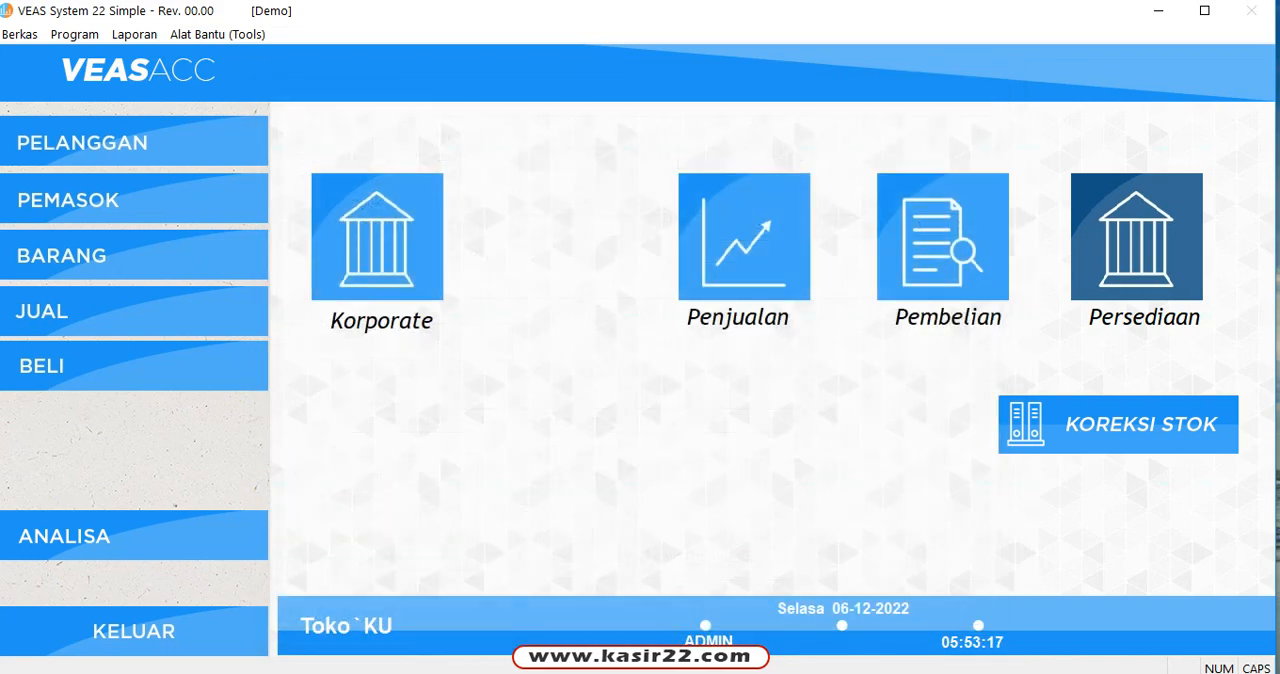
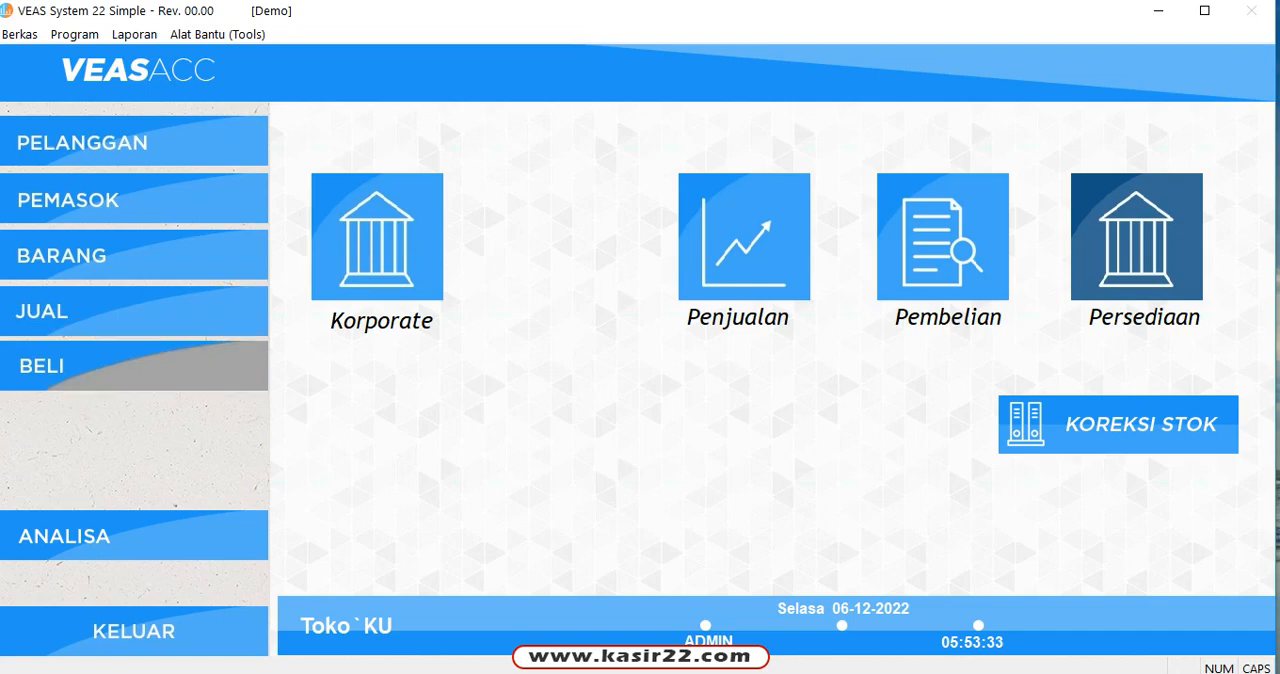
# Step: Open the supplier purchase form and start a new purchase invoice
pyautogui.click(134, 366)
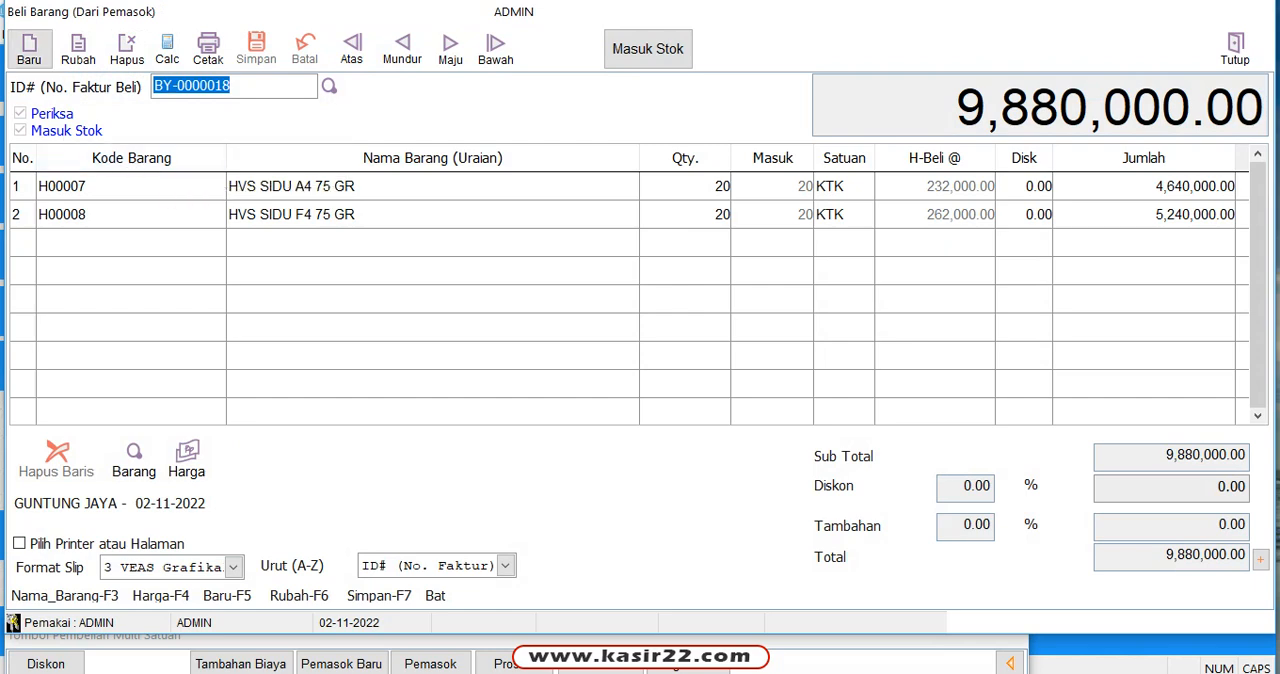
pyautogui.click(29, 48)
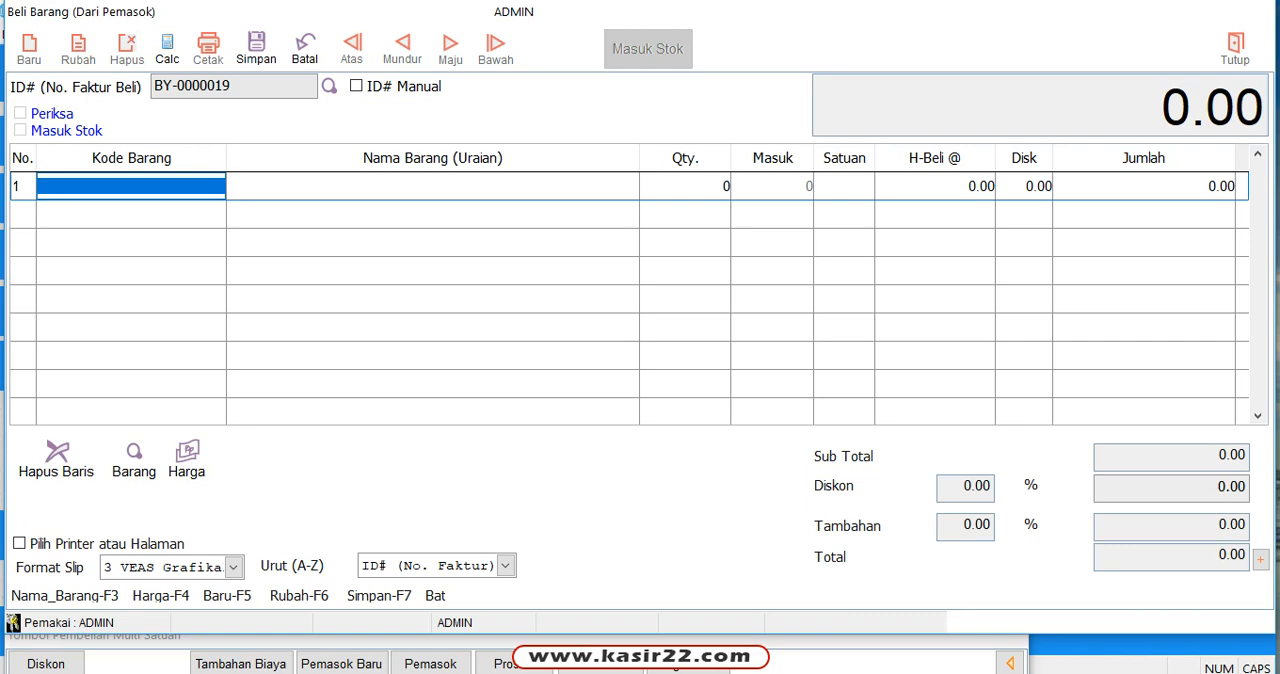
pyautogui.write('HVS')
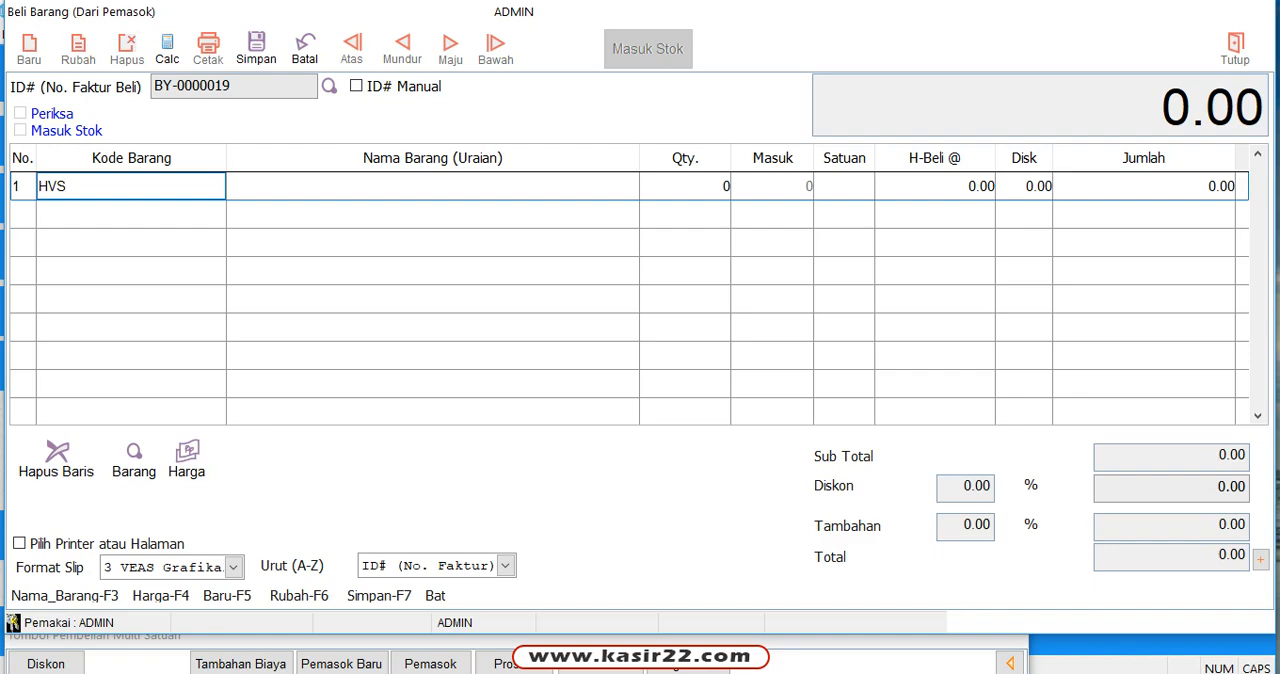
pyautogui.press('Return')
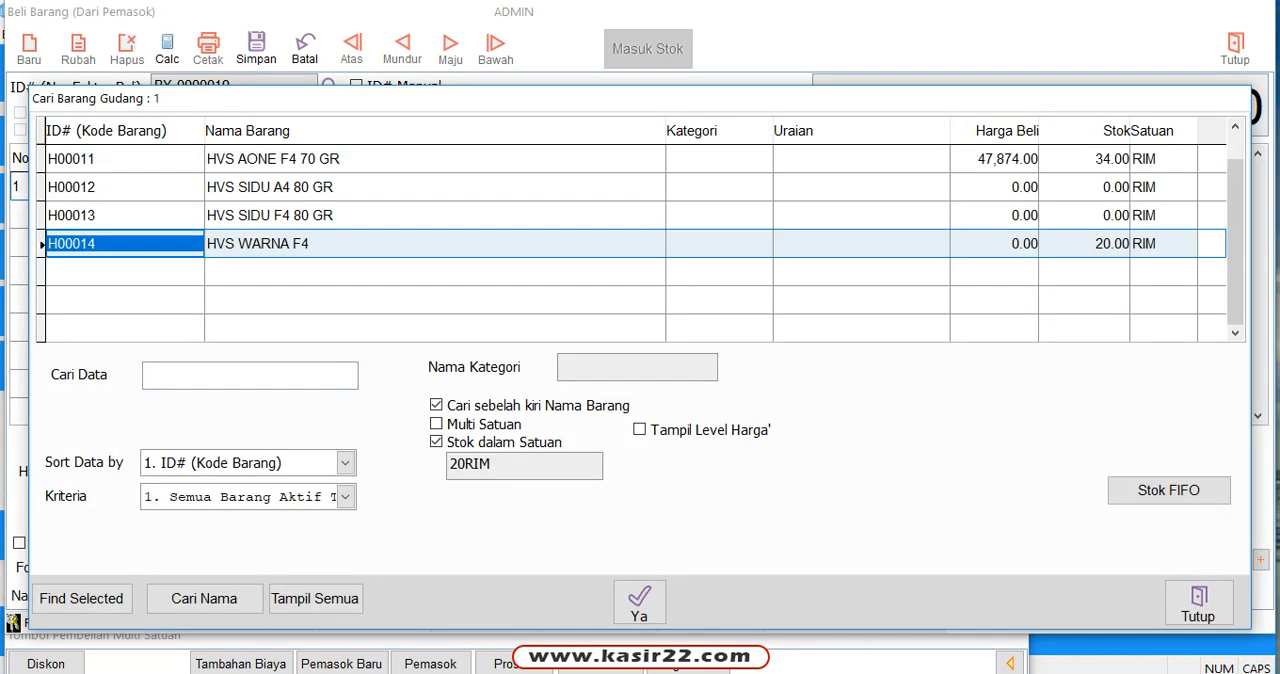
pyautogui.click(1198, 603)
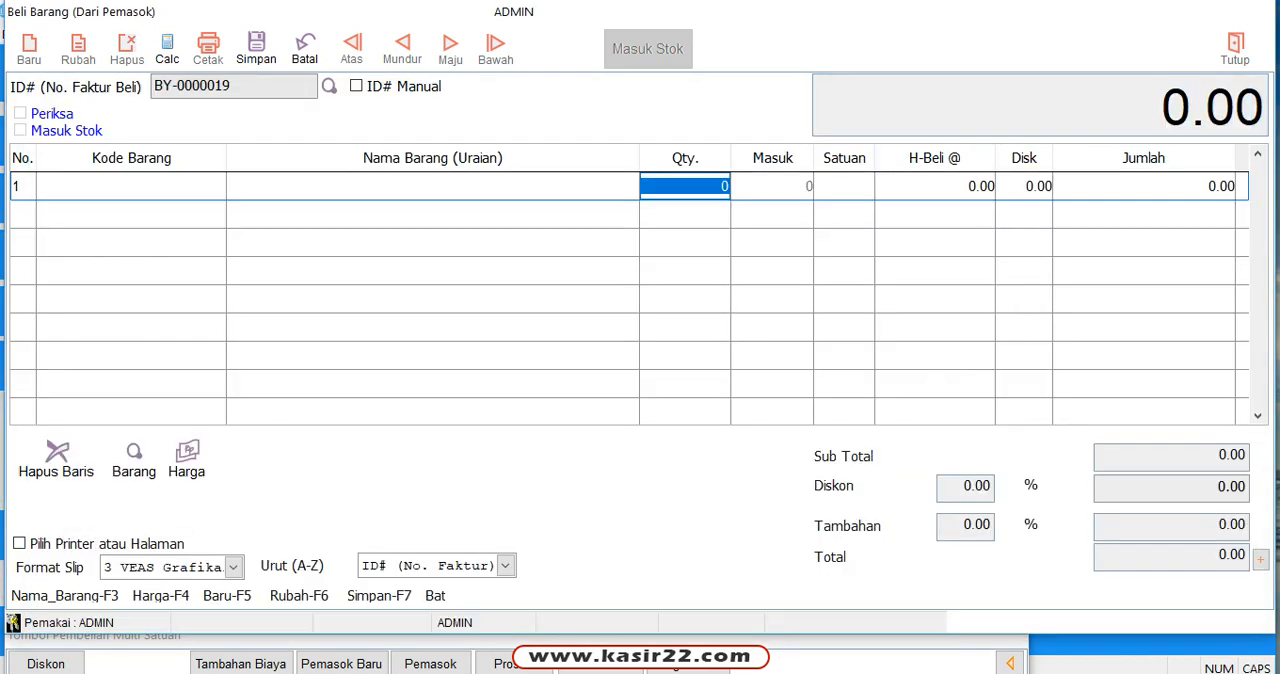
# Step: Look up SPIDOL in the first row's Kode Barang and add the item SPIDOL WB SNOWMAN (S00001)
pyautogui.click(131, 186)
pyautogui.write('SPID')
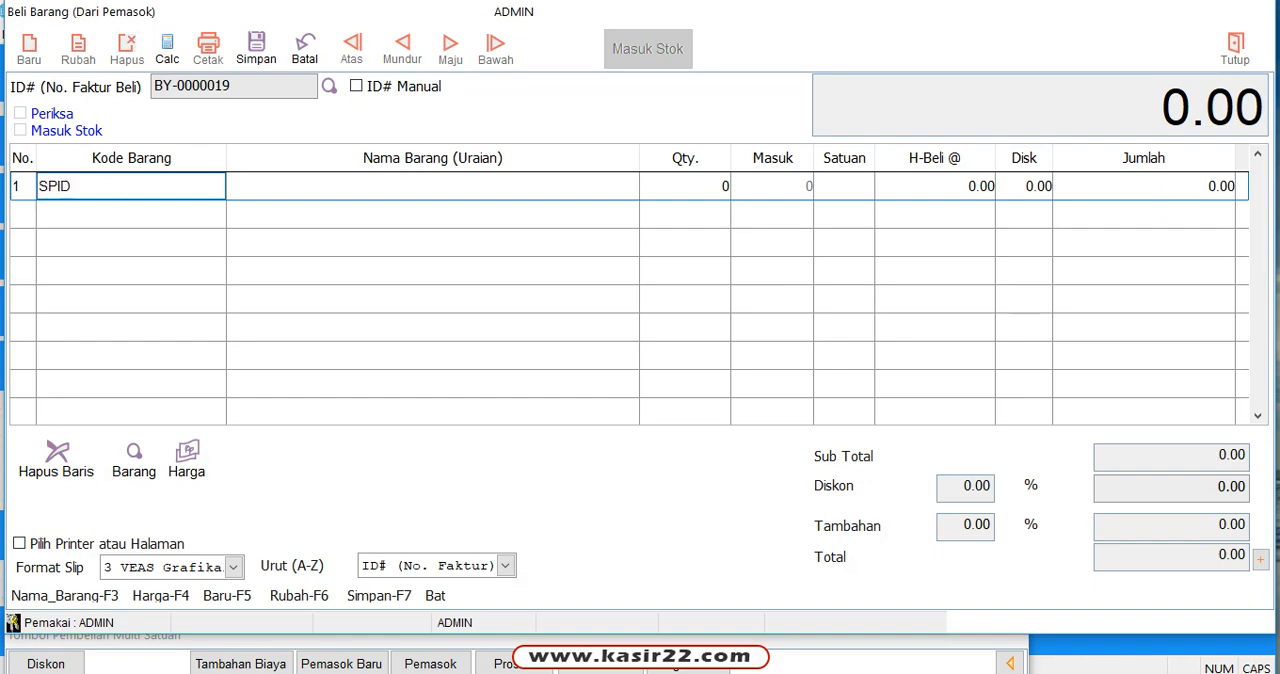
pyautogui.write('OL')
pyautogui.press('Return')
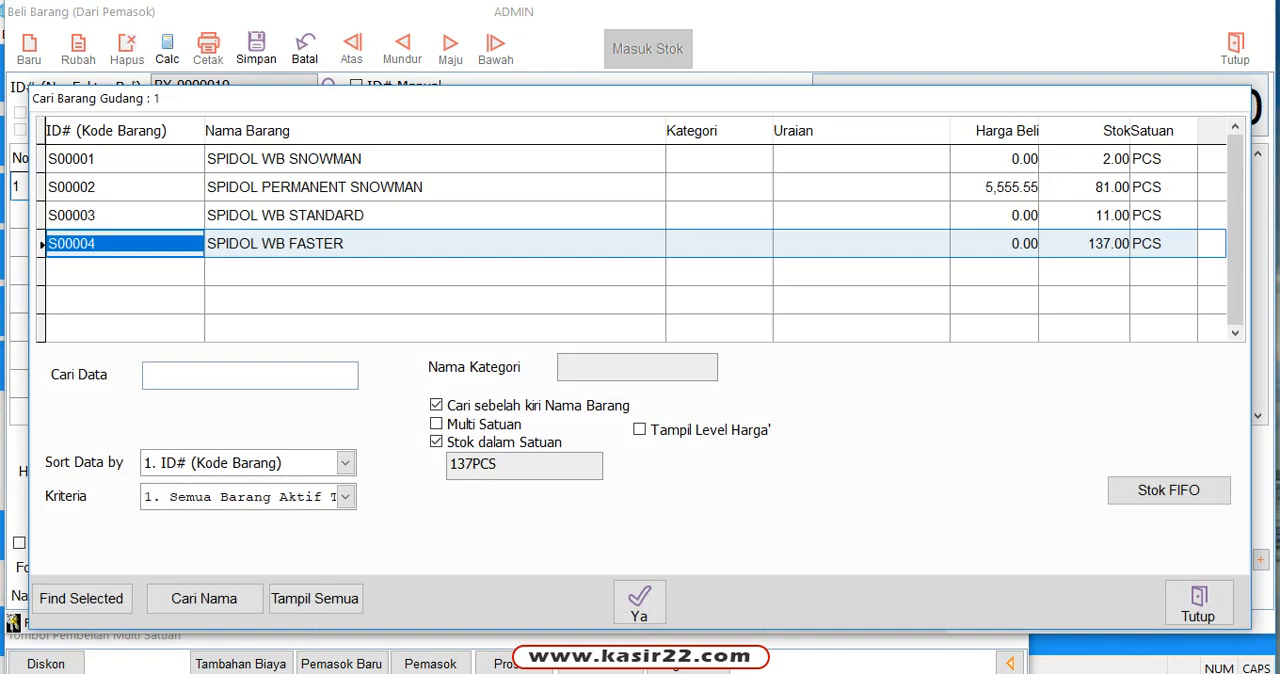
pyautogui.press('Up')
pyautogui.press('Up')
pyautogui.press('Up')
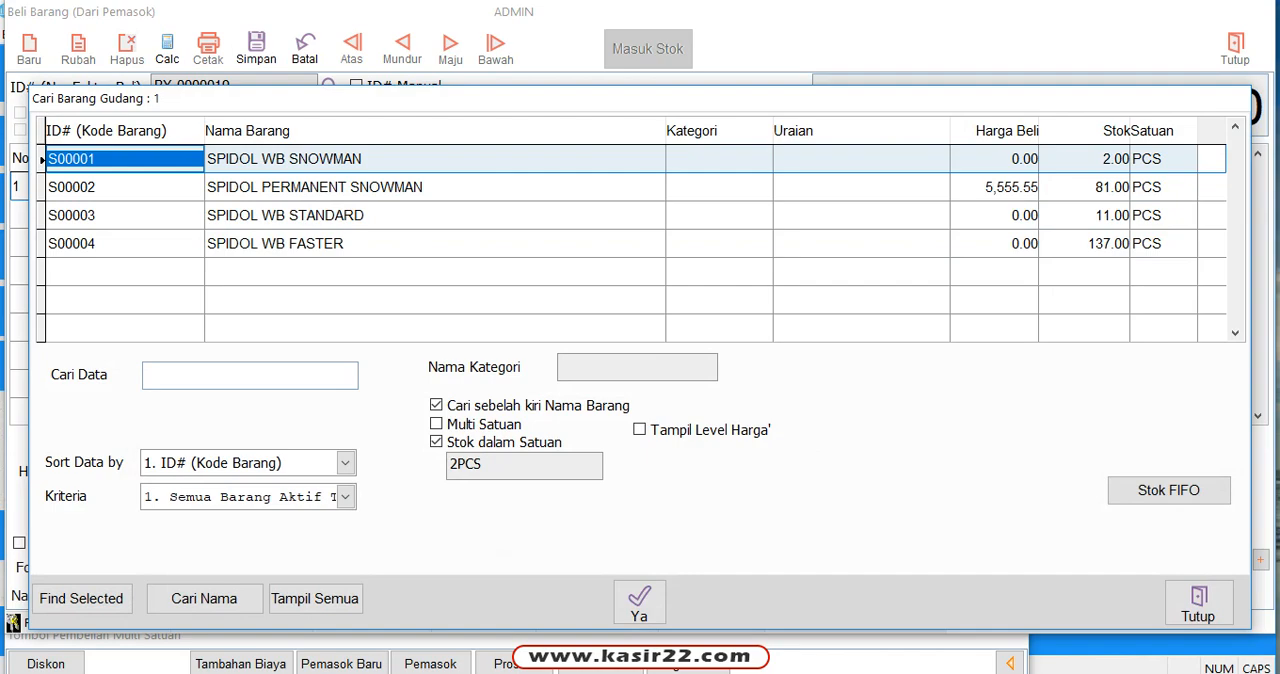
pyautogui.press('Return')
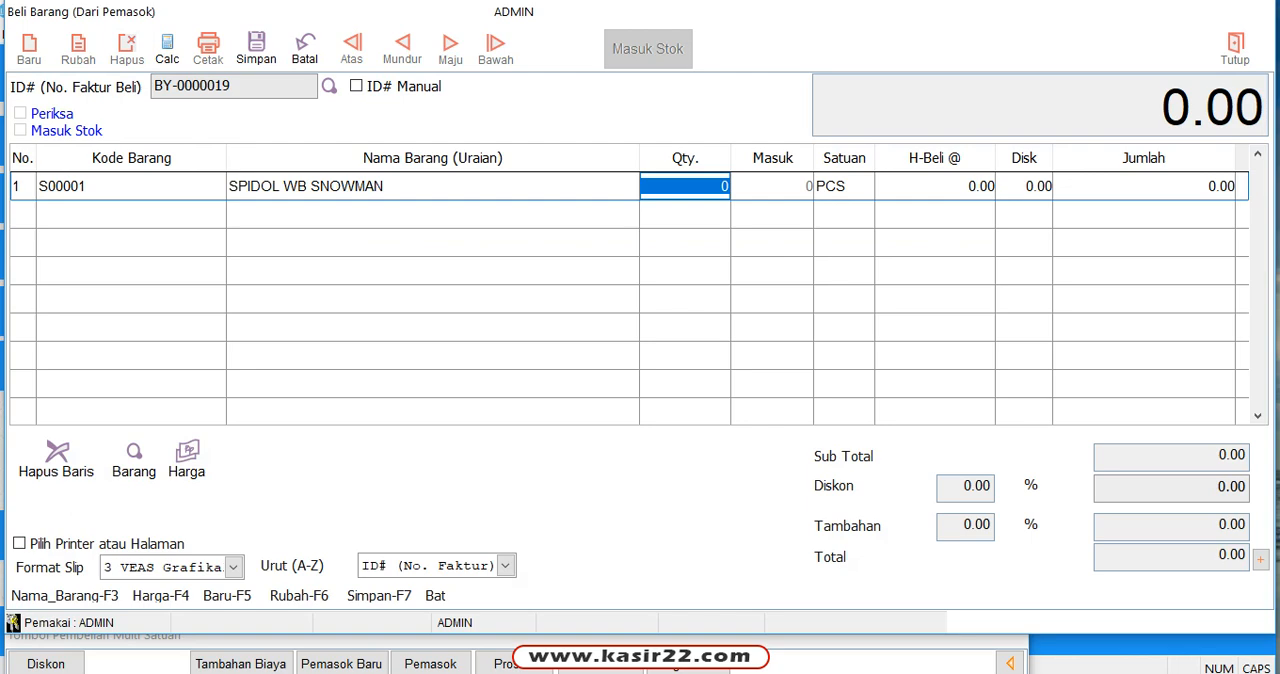
# Step: Set the SPIDOL WB SNOWMAN row to quantity 12 and unit LSN
pyautogui.write('12')
pyautogui.press('Return')
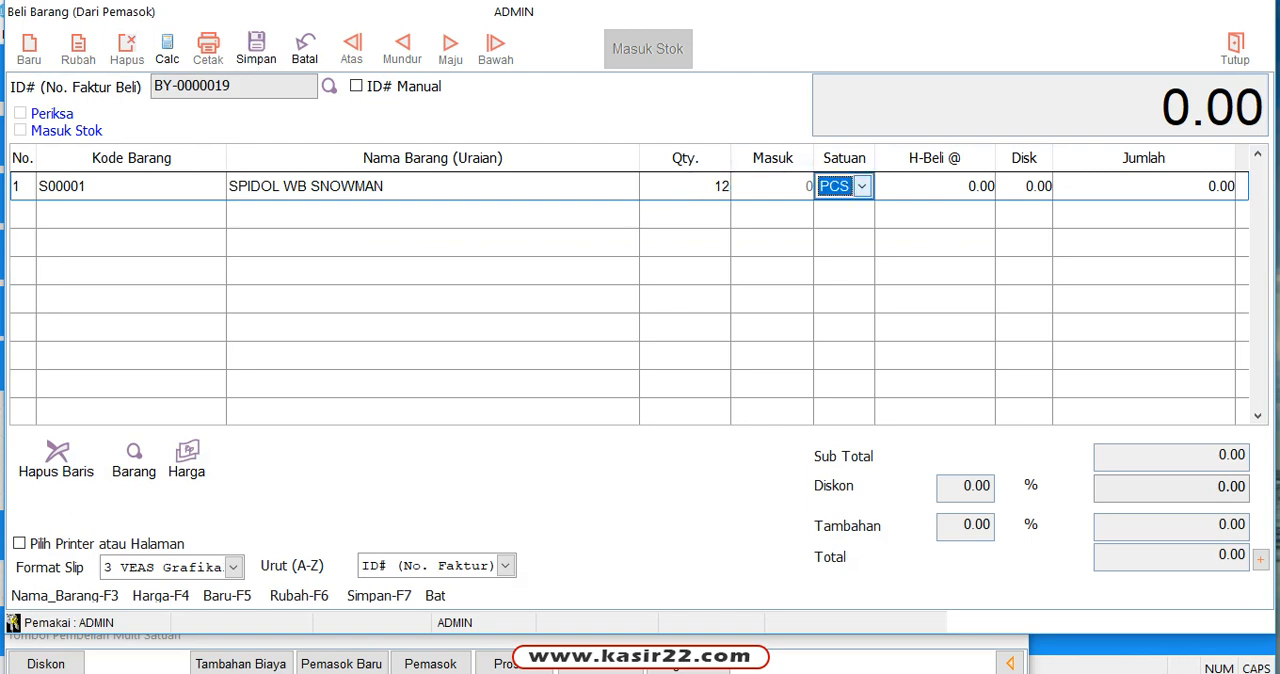
pyautogui.click(862, 186)
pyautogui.press('Down')
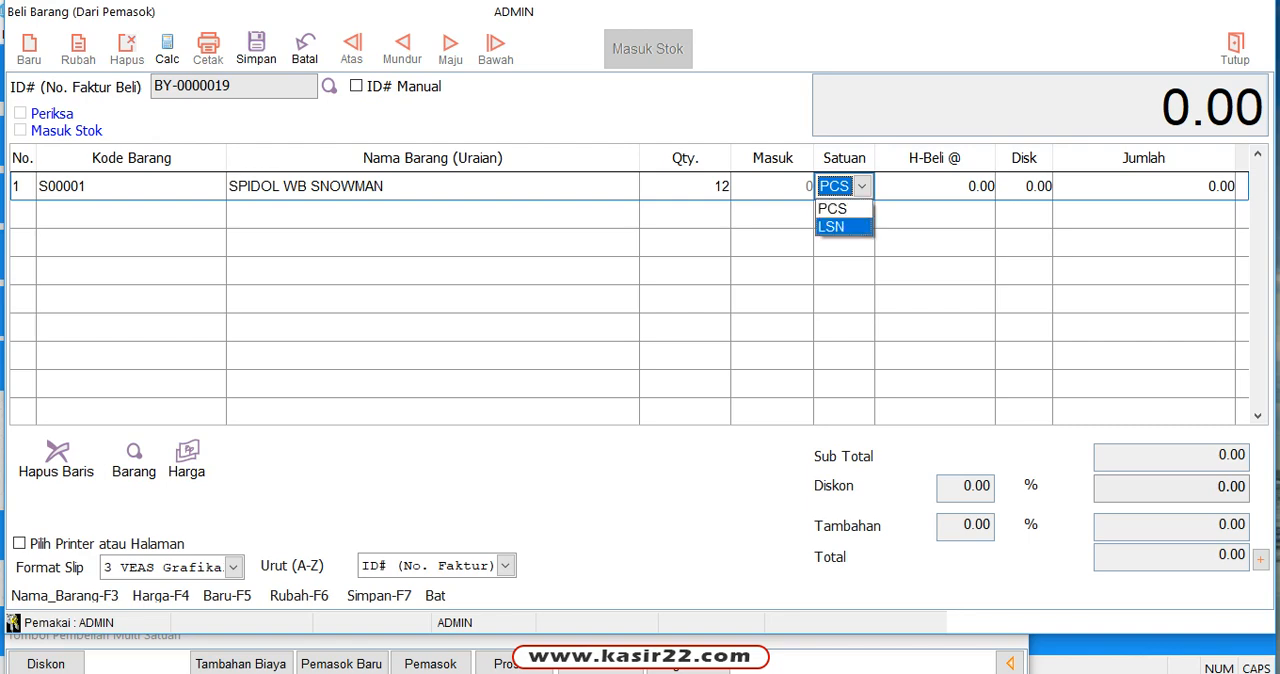
pyautogui.press('Return')
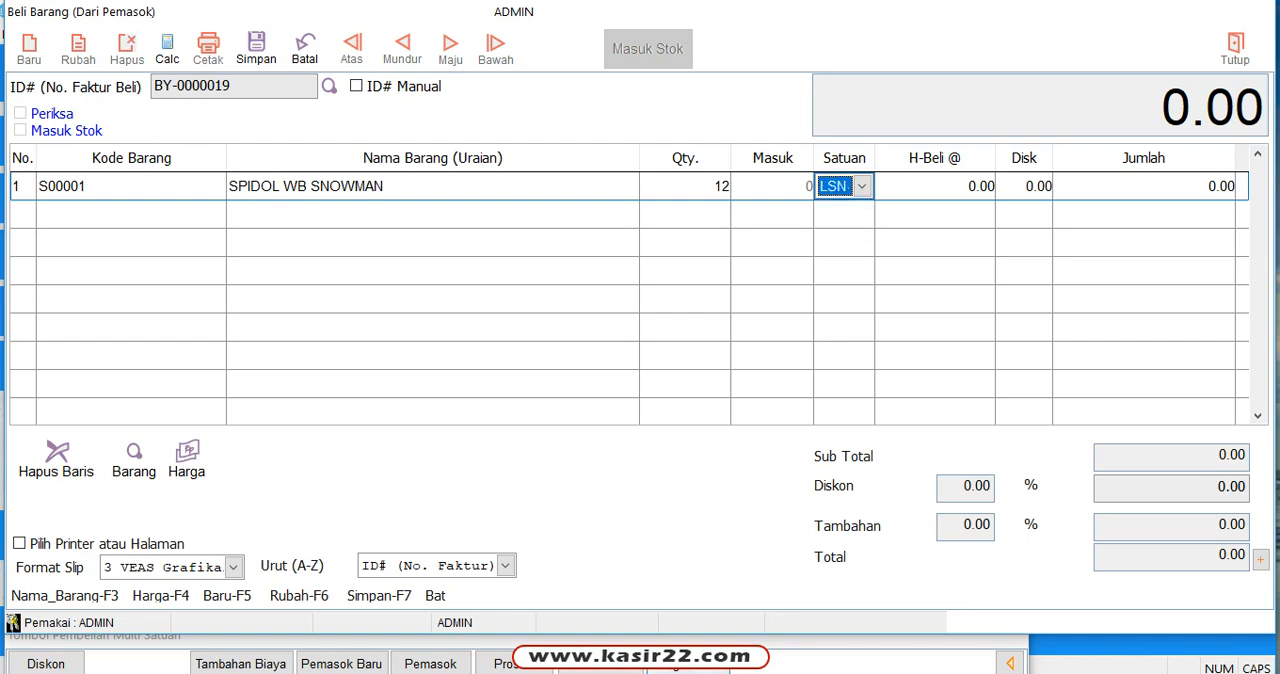
# Step: Open the Rubah Satuan dialog for SPIDOL WB SNOWMAN, ignore the program errors, check its units and prices, and close it
pyautogui.click(600, 667)
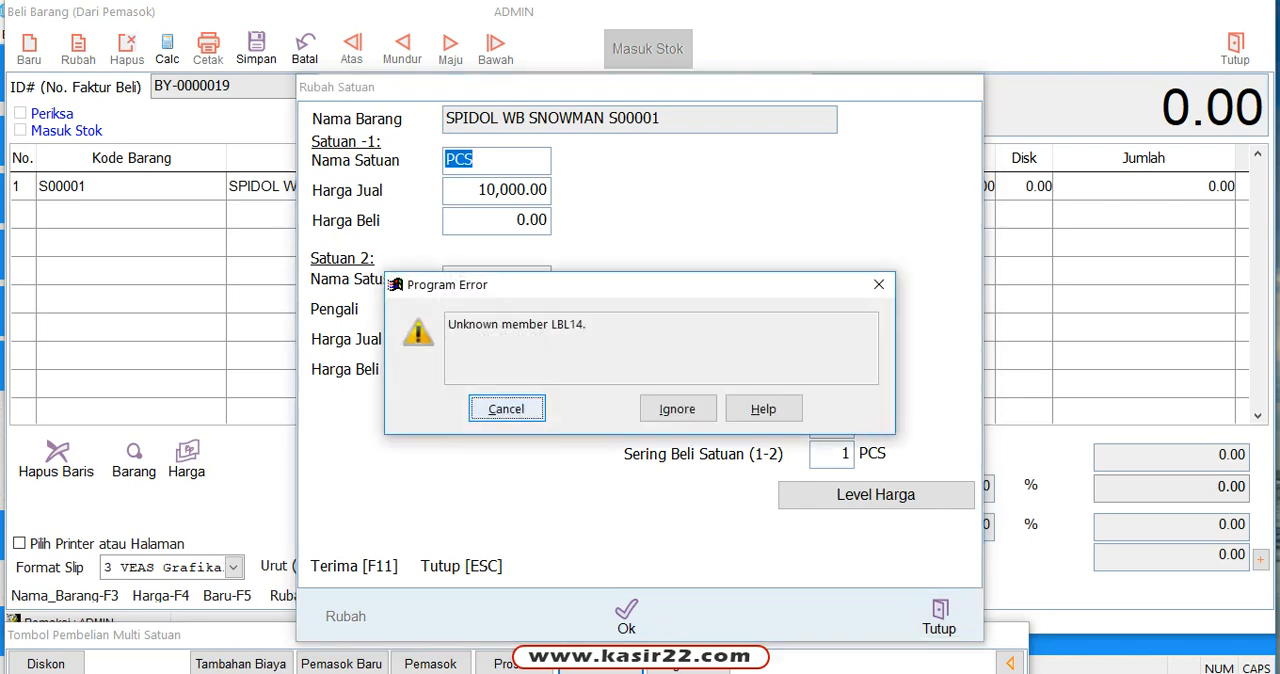
pyautogui.click(676, 407)
pyautogui.click(676, 407)
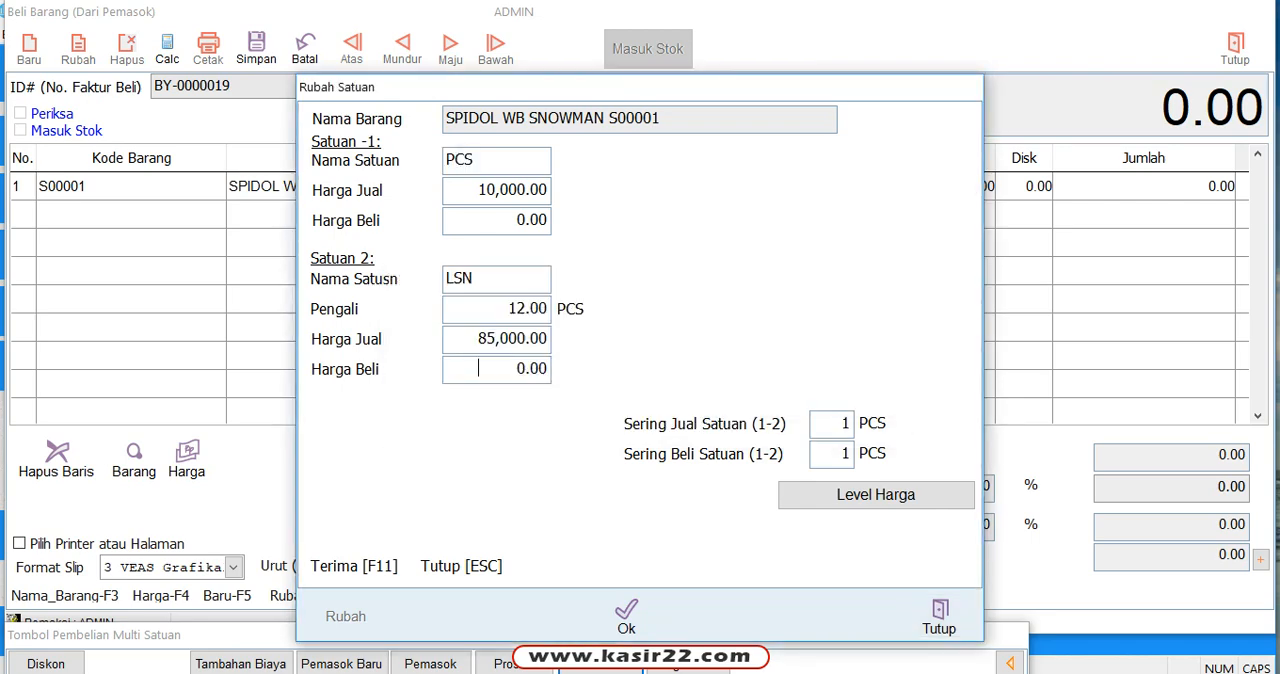
pyautogui.click(940, 616)
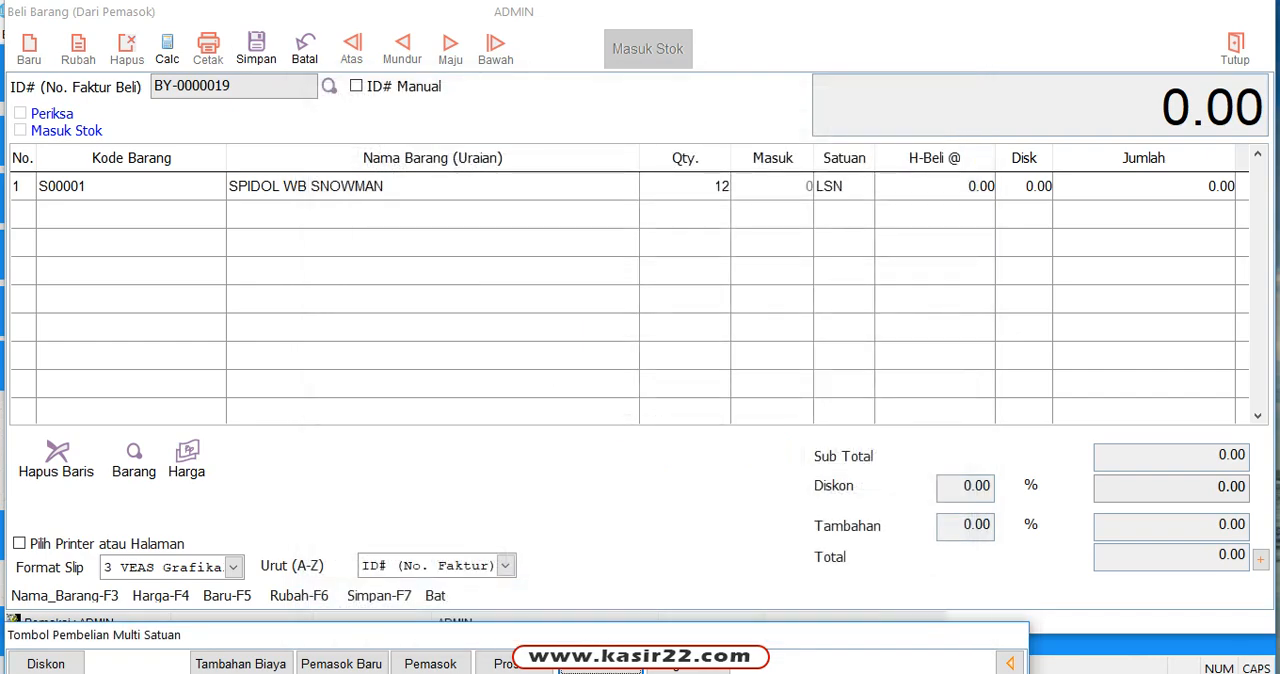
# Step: Change the quantity of SPIDOL WB SNOWMAN to 2
pyautogui.click(928, 186)
pyautogui.doubleClick(686, 186)
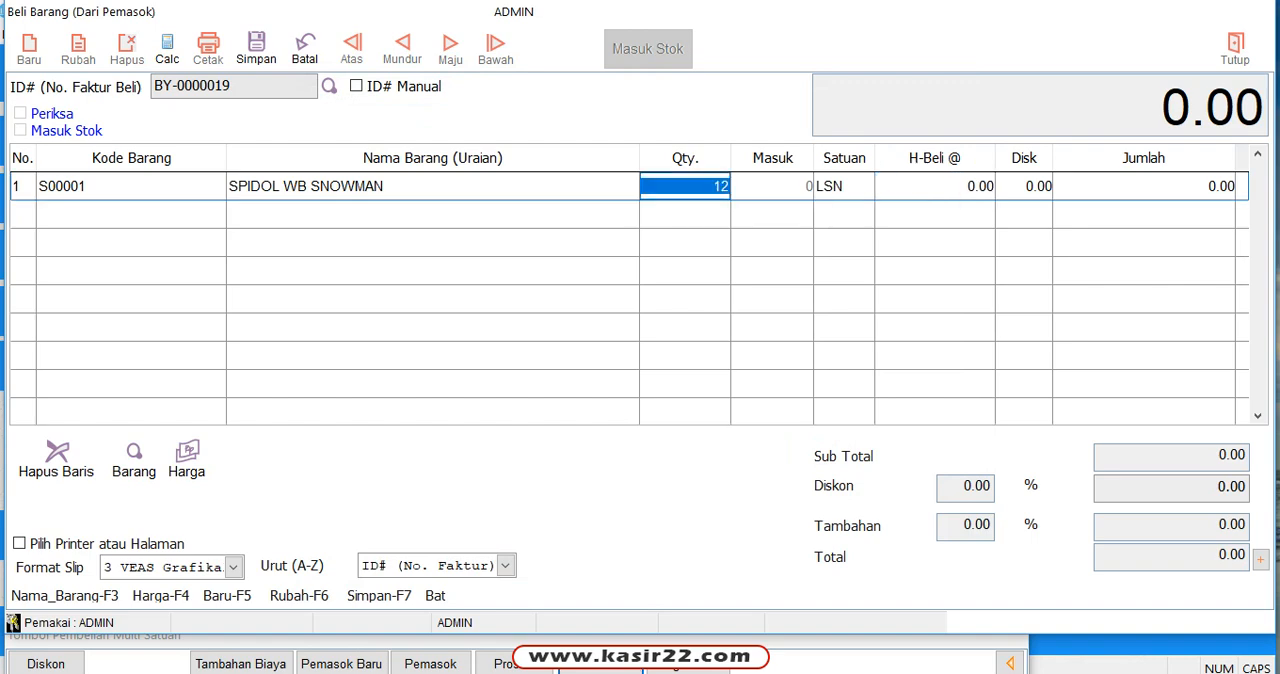
pyautogui.write('2')
pyautogui.press('Return')
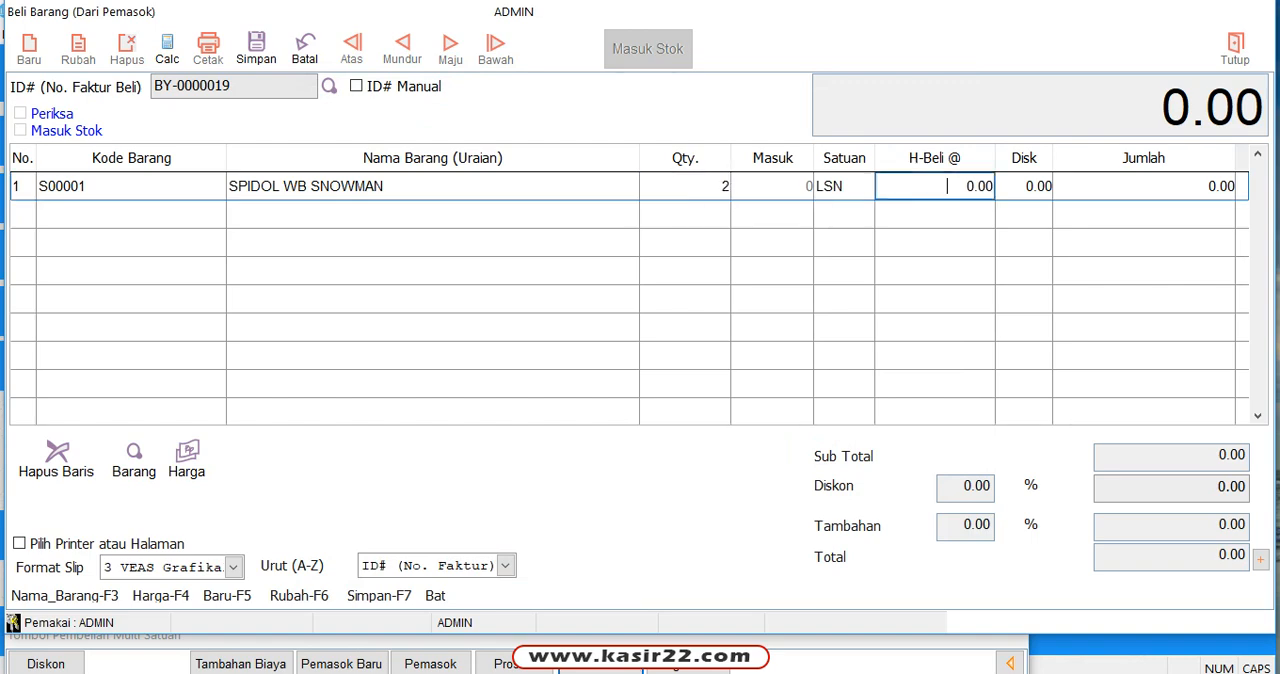
# Step: Set the purchase price of SPIDOL WB SNOWMAN to 70,000 without a discount and move on to a second item row
pyautogui.tripleClick(947, 186)
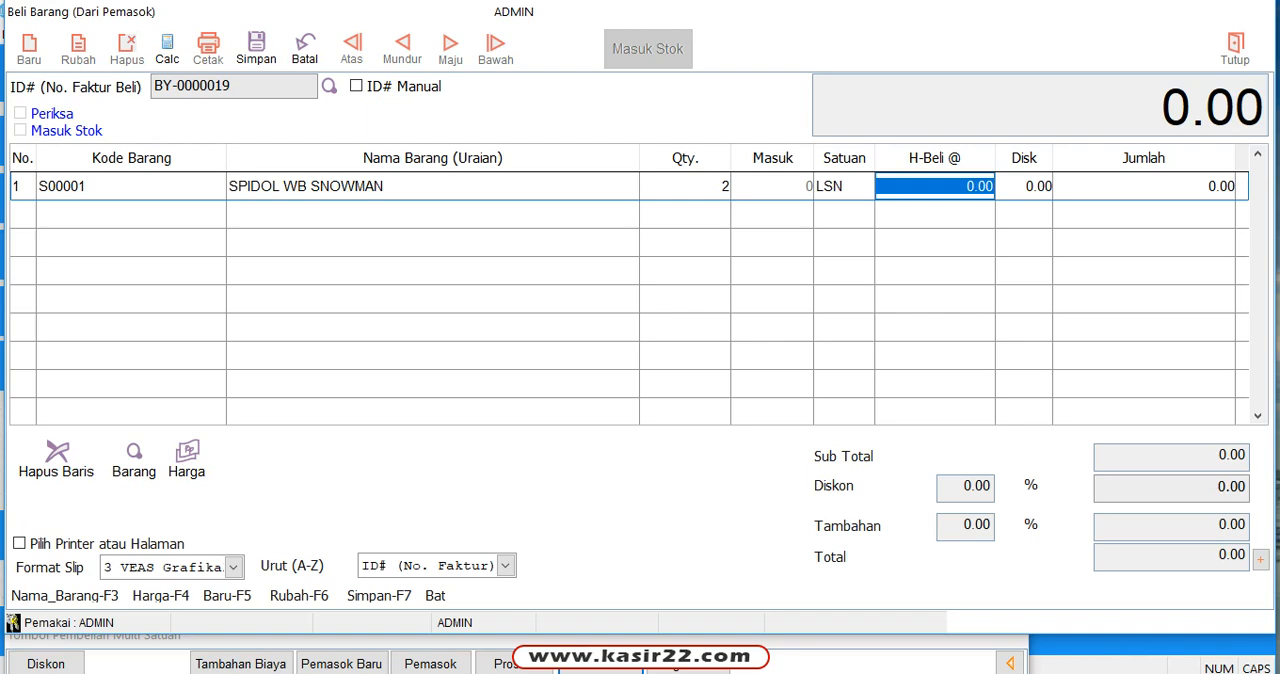
pyautogui.write('70')
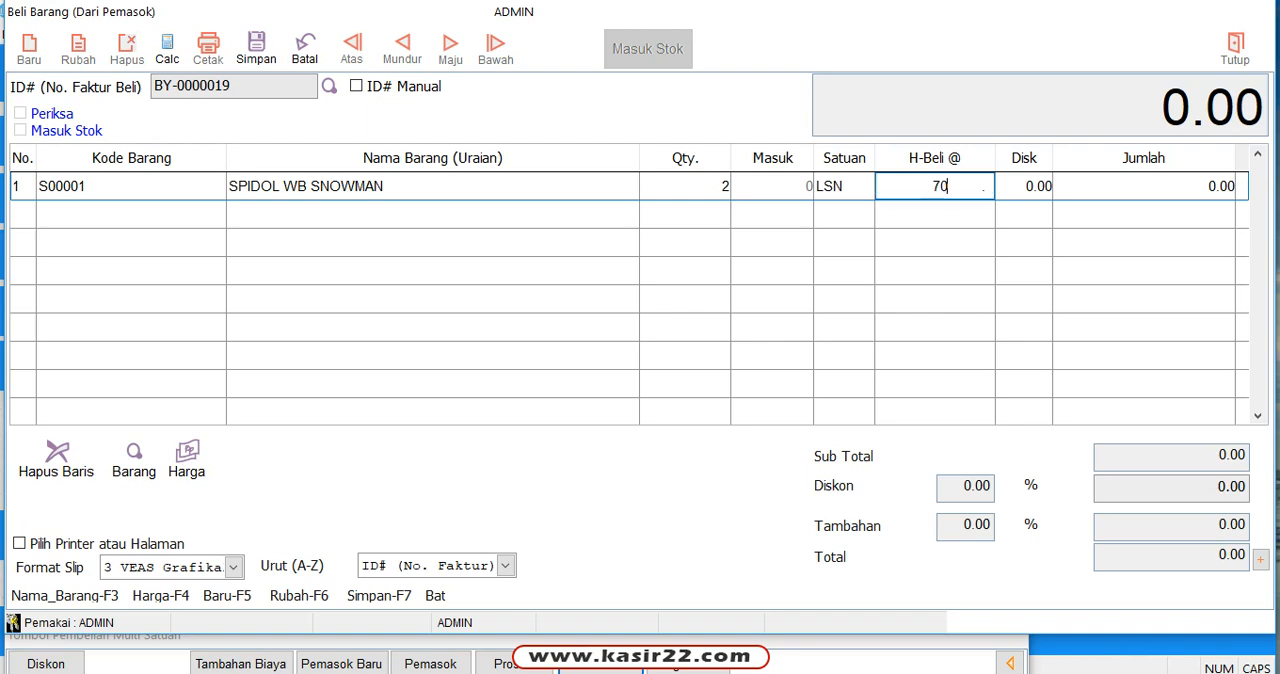
pyautogui.write('0,00')
pyautogui.press('Return')
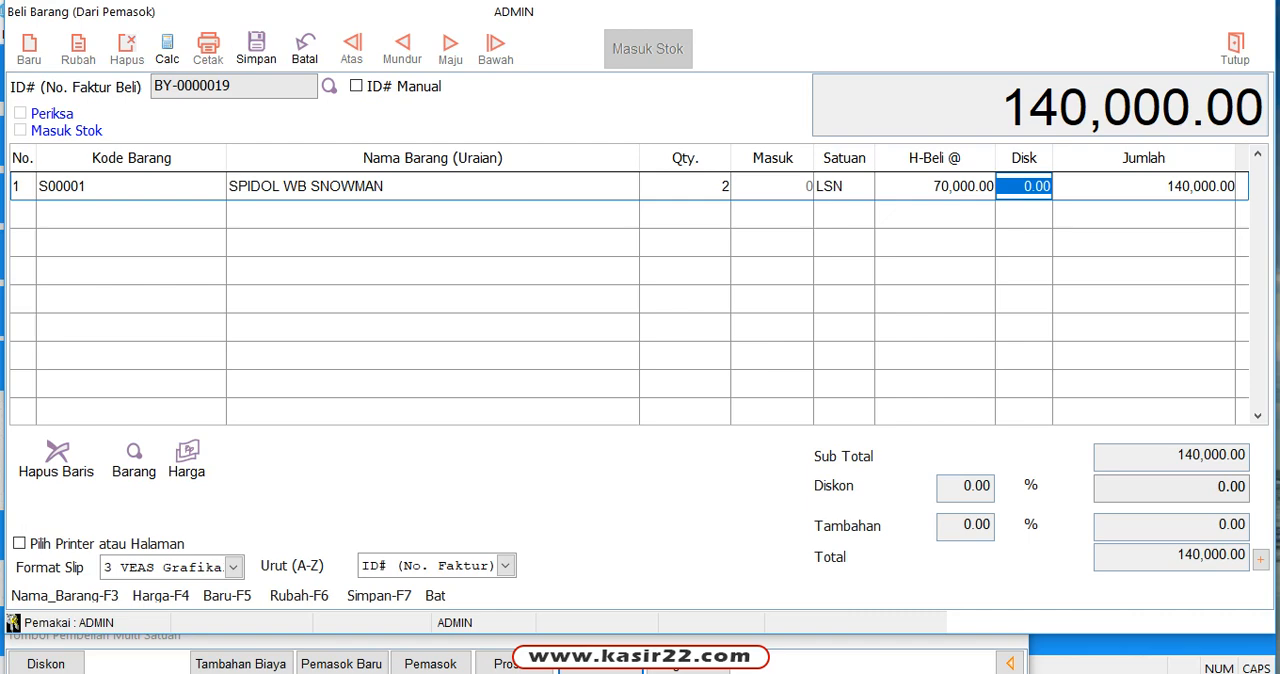
pyautogui.press('Return')
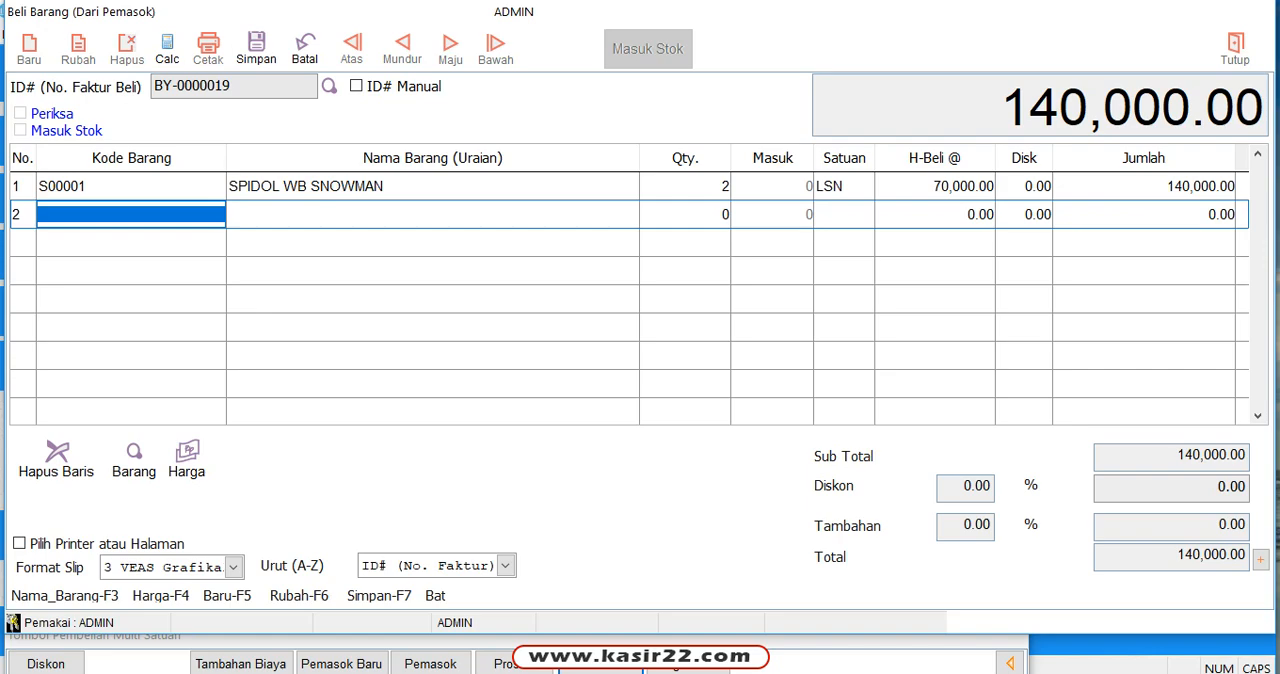
# Step: Search the item lookup for PUL, browse the complete item list, and close it without choosing an item
pyautogui.write('PUL')
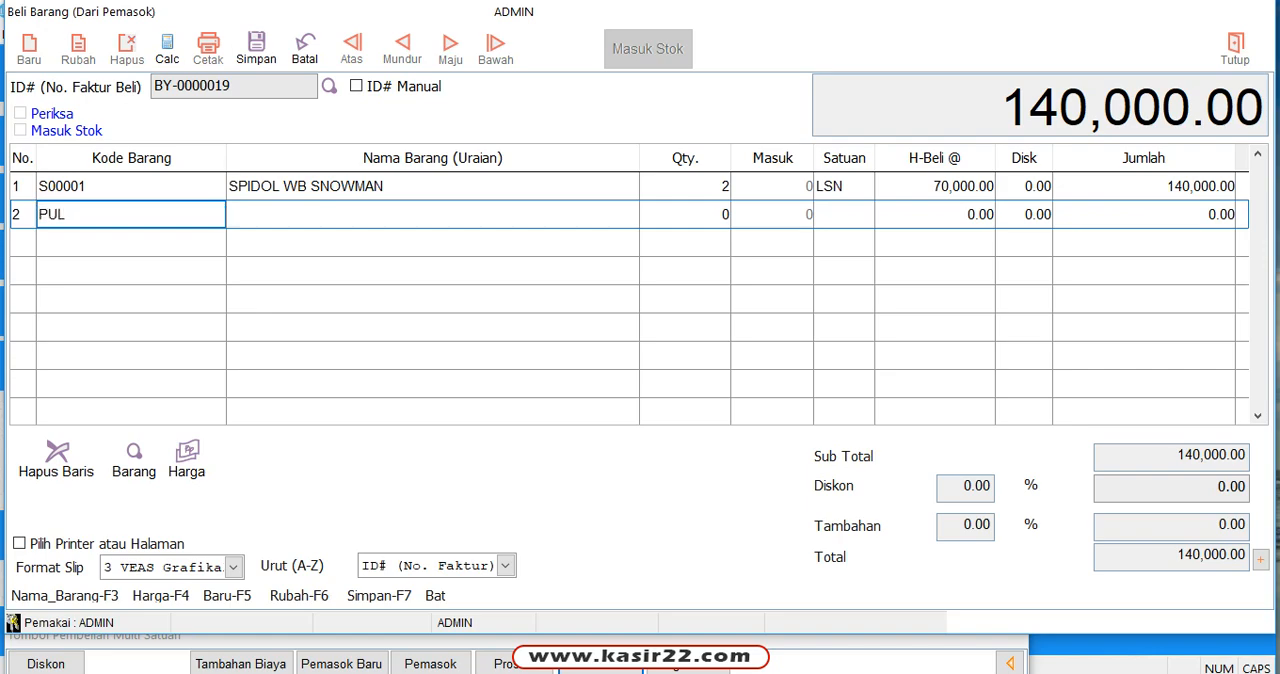
pyautogui.press('Return')
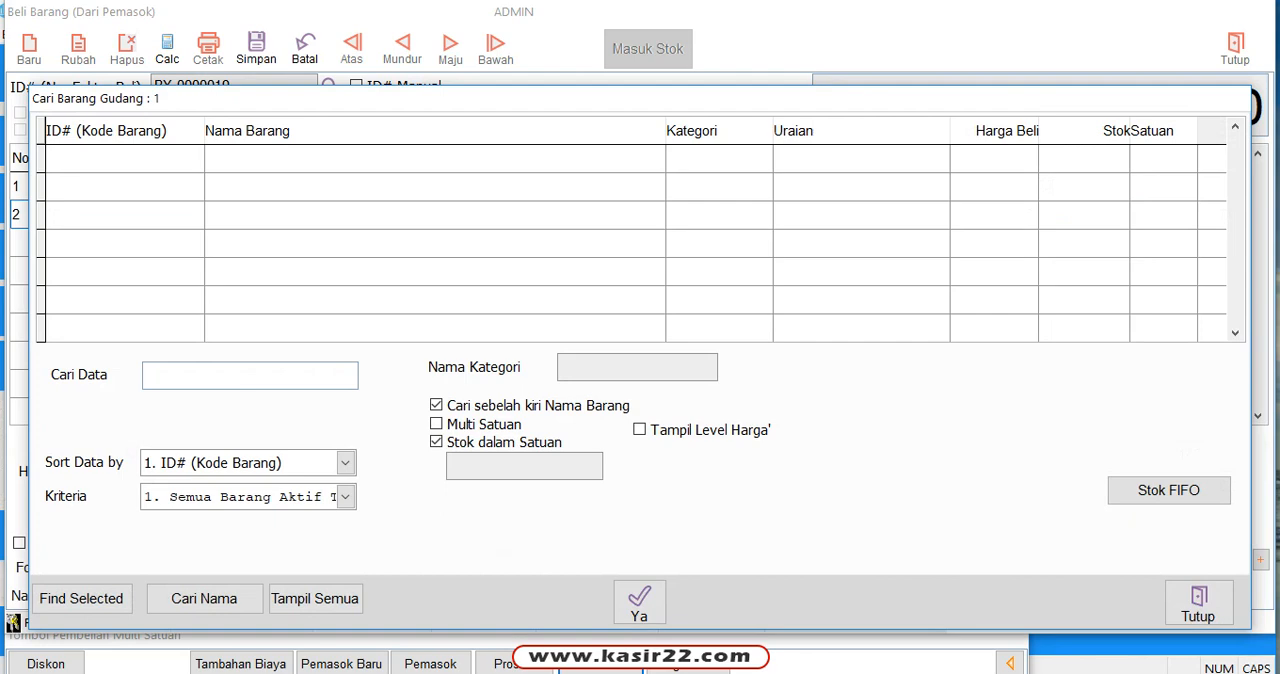
pyautogui.click(315, 598)
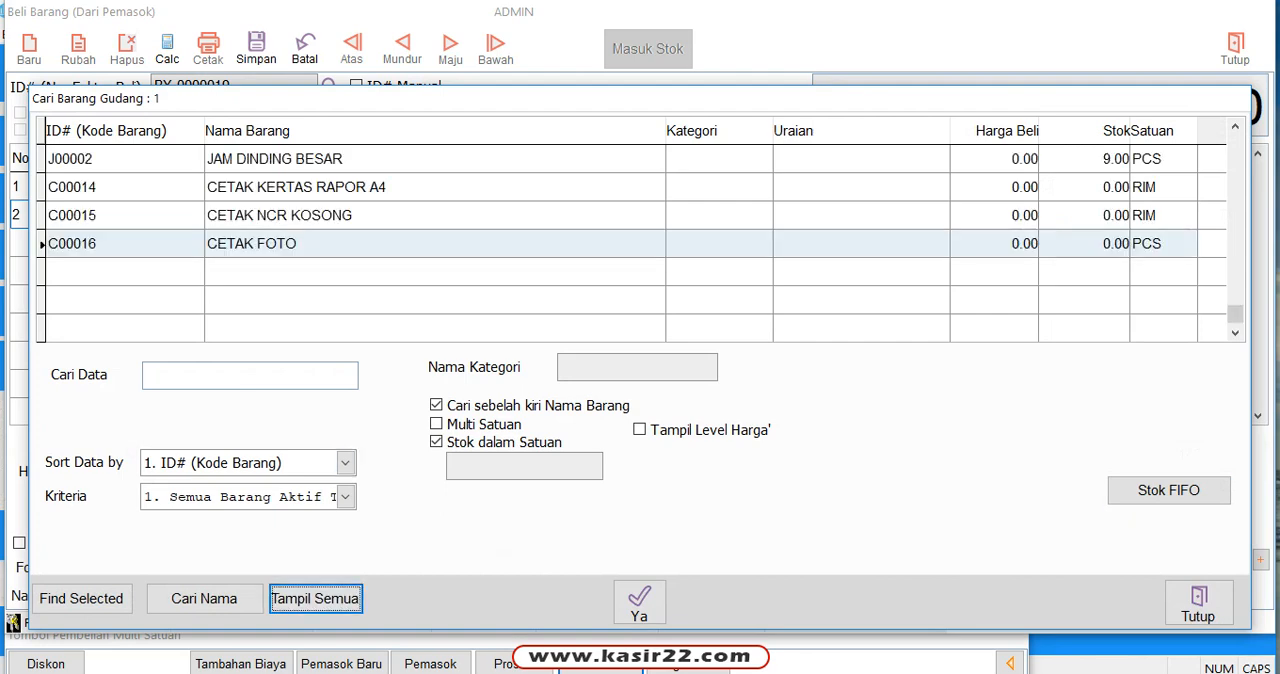
pyautogui.click(385, 215)
pyautogui.scroll(15, 460, 215)
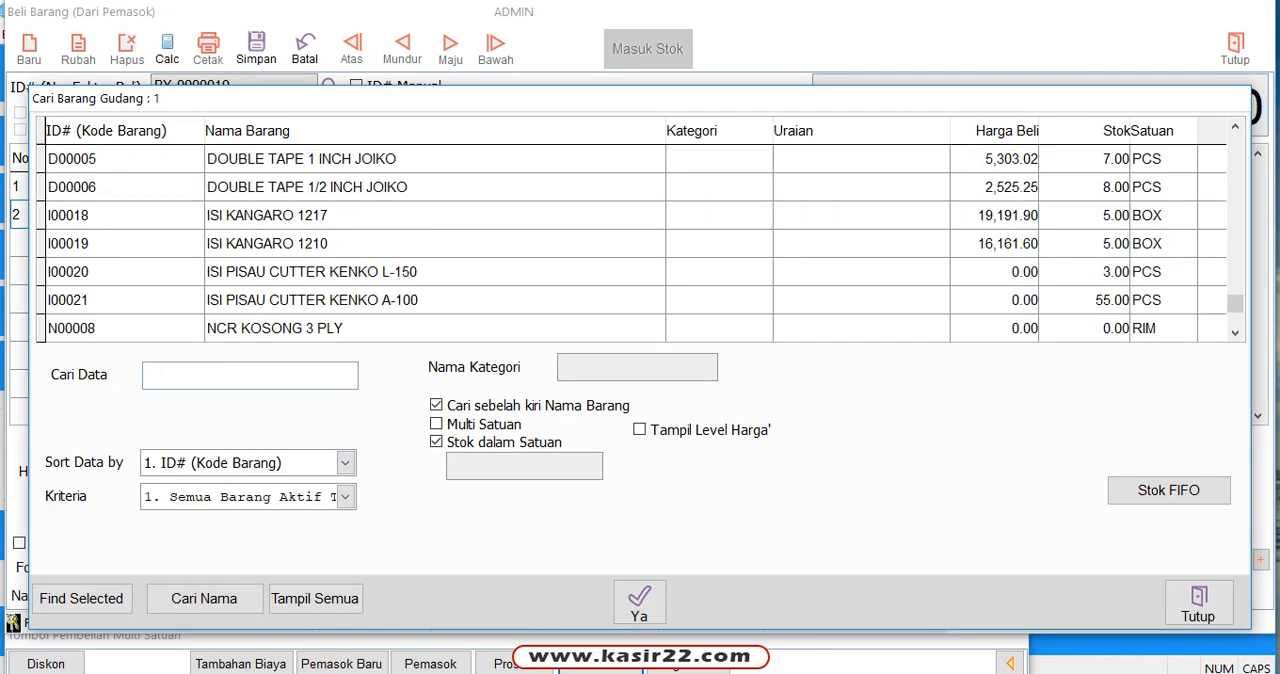
pyautogui.scroll(3, 460, 215)
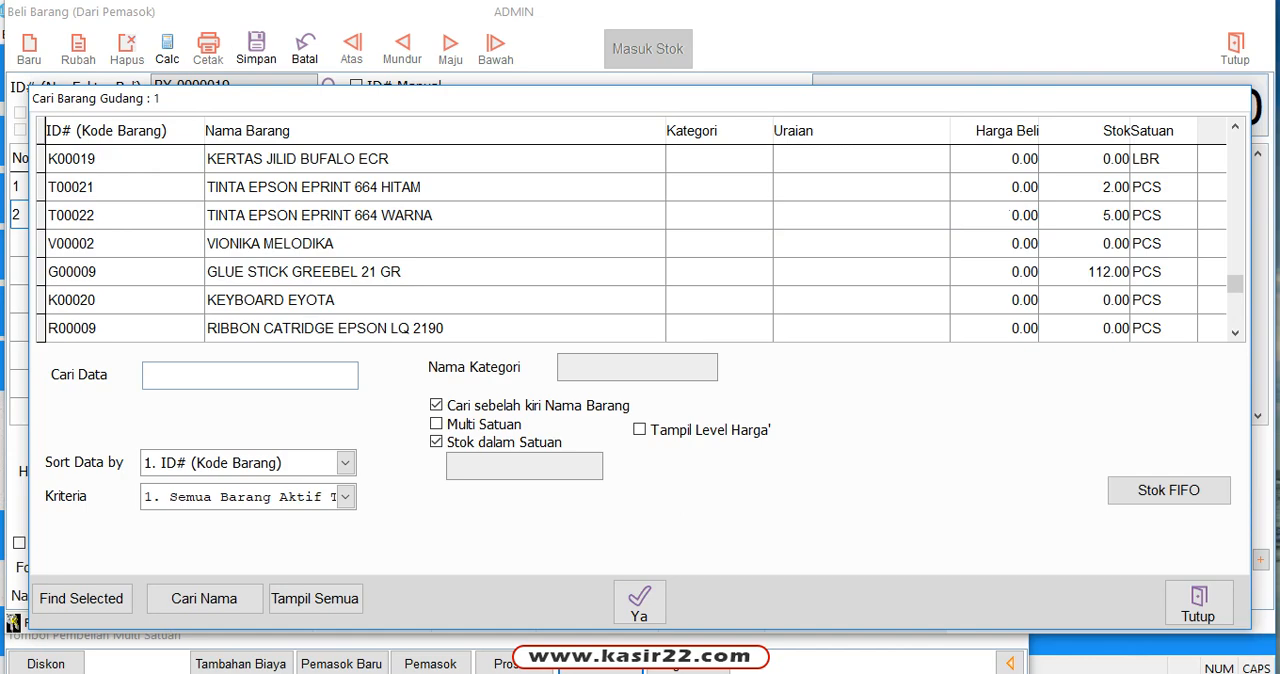
pyautogui.scroll(3, 460, 215)
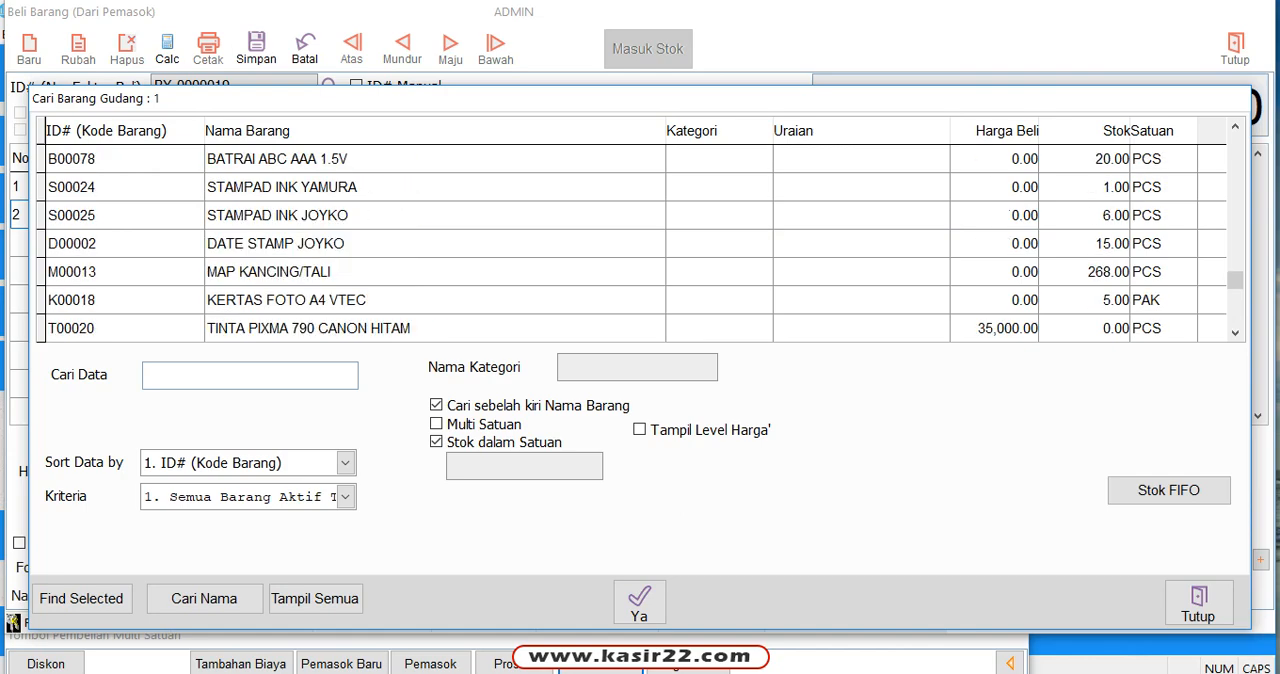
pyautogui.scroll(3, 460, 215)
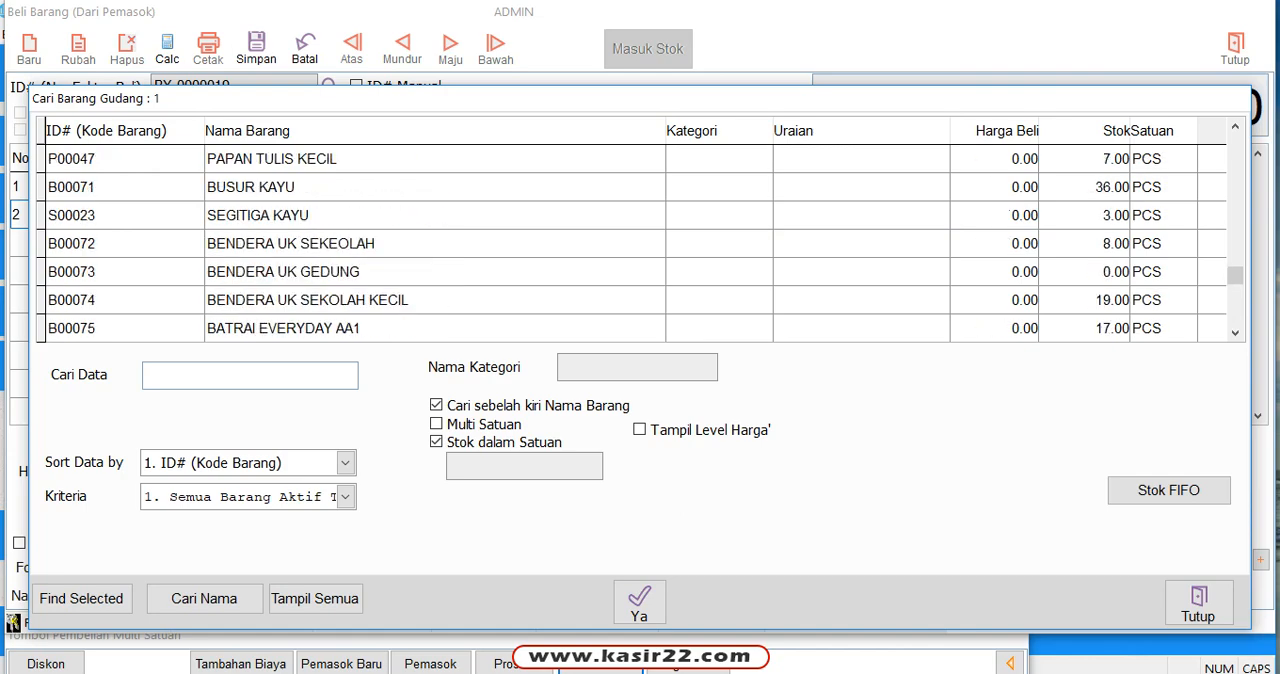
pyautogui.scroll(2, 460, 215)
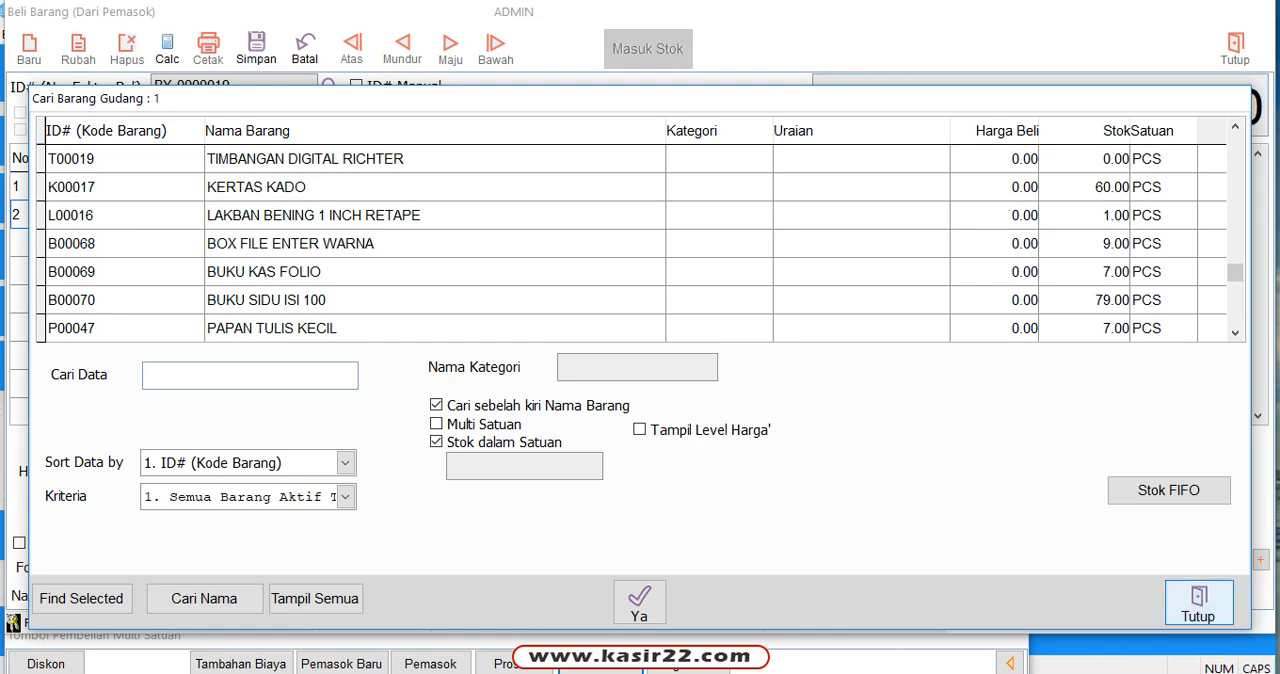
pyautogui.click(1198, 602)
# Step: Look up LAKBAN in the second row's Kode Barang and add the item LAKBAN BENING 1 INCH RETAPE (L00016)
pyautogui.click(131, 214)
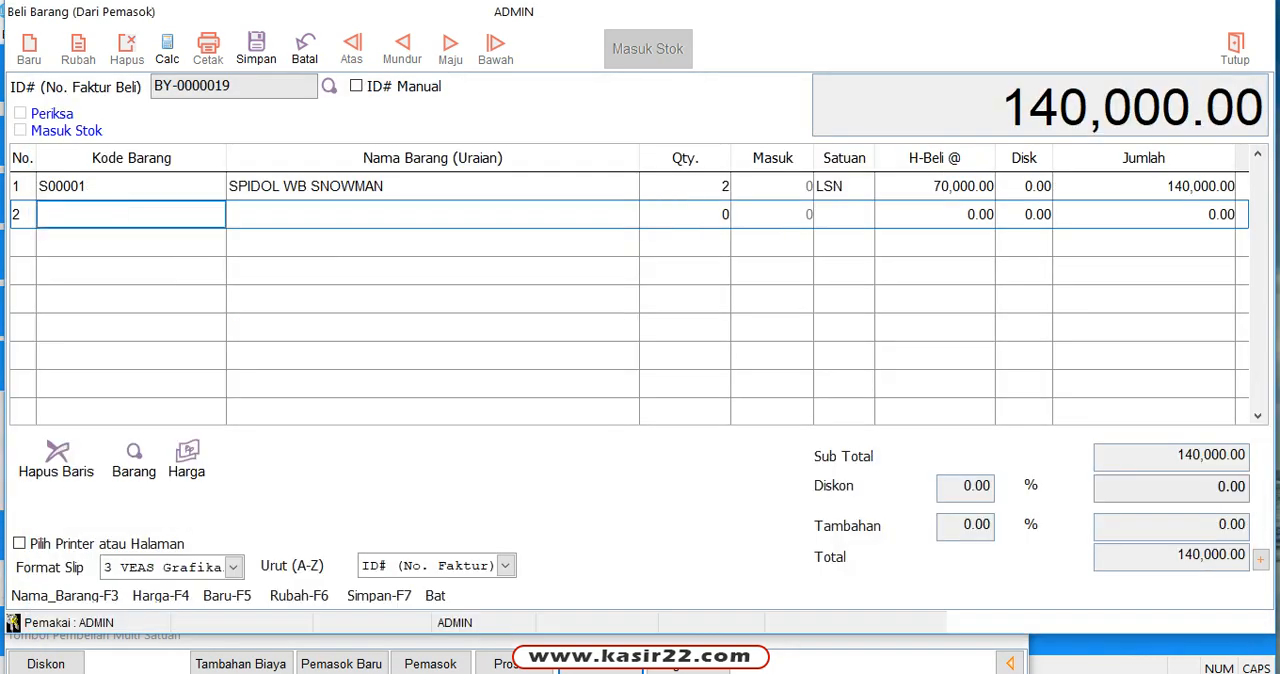
pyautogui.write('LAKBAN')
pyautogui.press('Return')
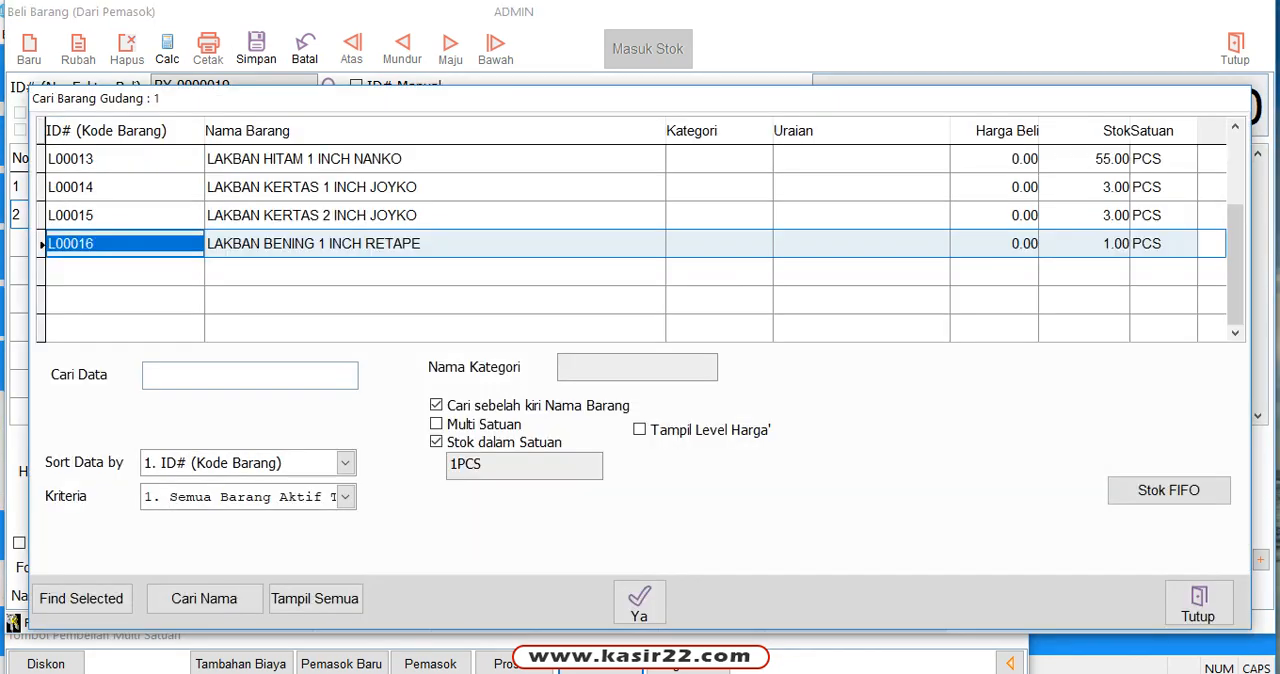
pyautogui.press('Up')
pyautogui.press('Up')
pyautogui.press('Up')
pyautogui.press('Down')
pyautogui.press('Down')
pyautogui.press('Down')
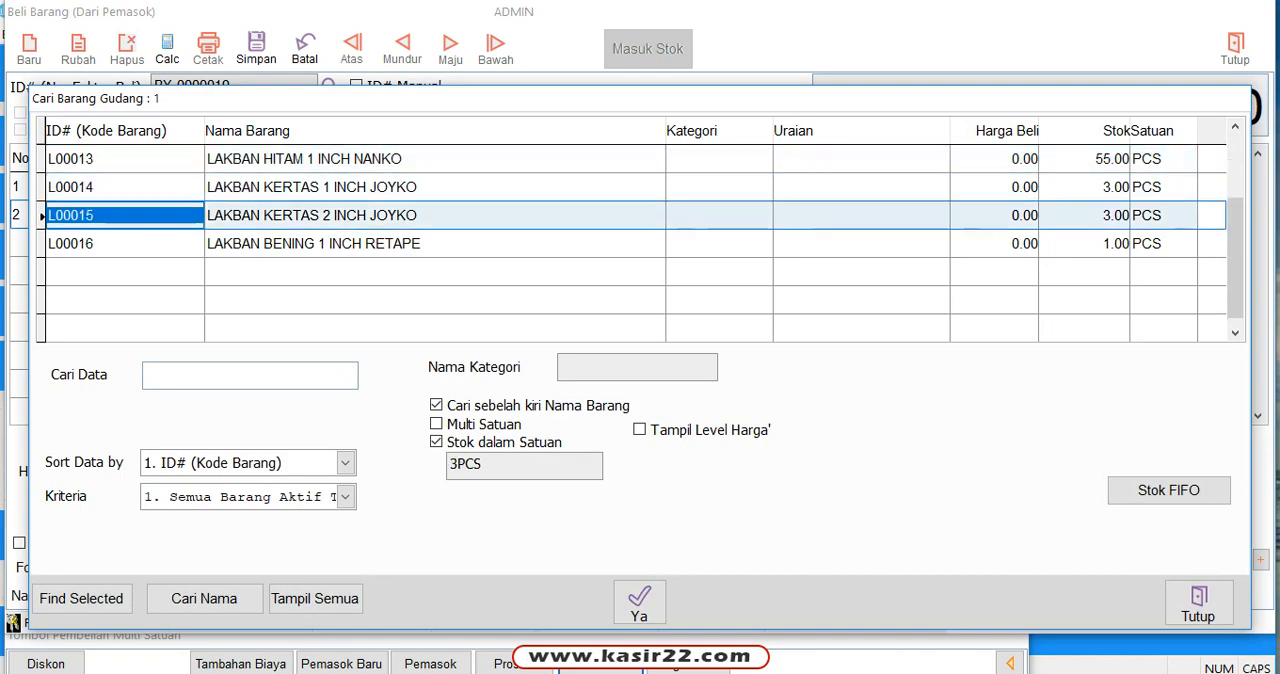
pyautogui.press('Return')
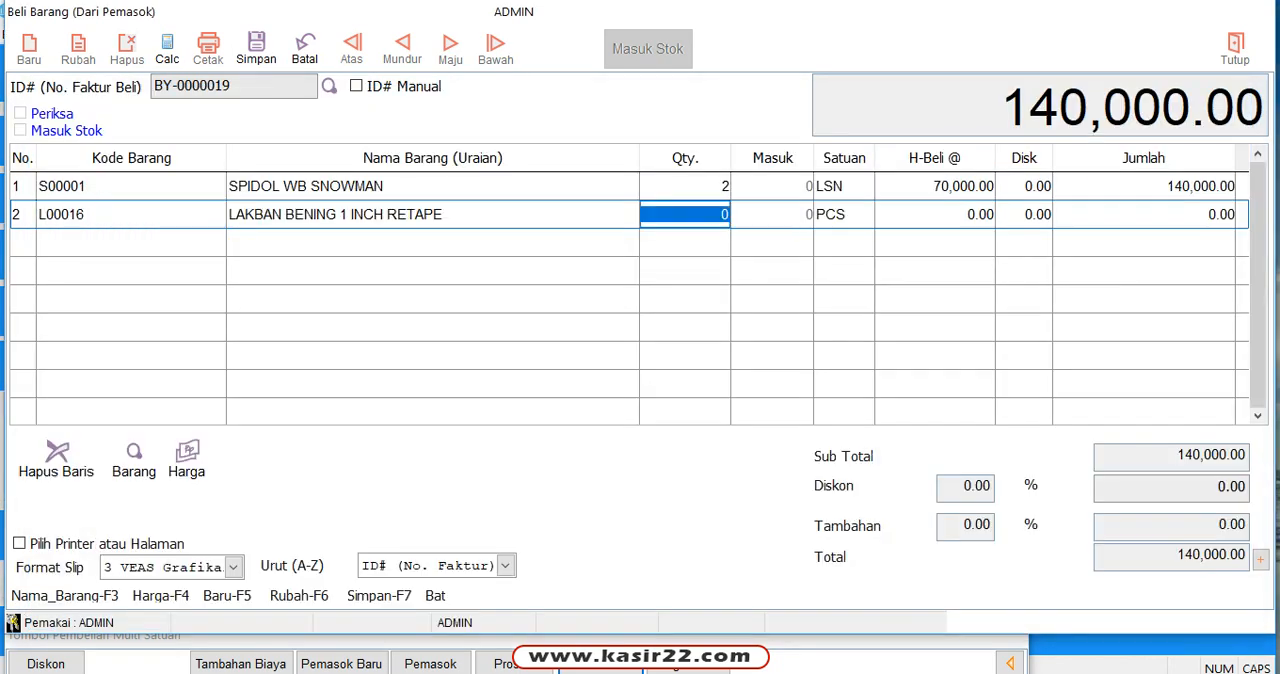
# Step: Set the quantity of LAKBAN BENING 1 INCH RETAPE to 10 and accept the unit PCS
pyautogui.write('10')
pyautogui.press('Return')
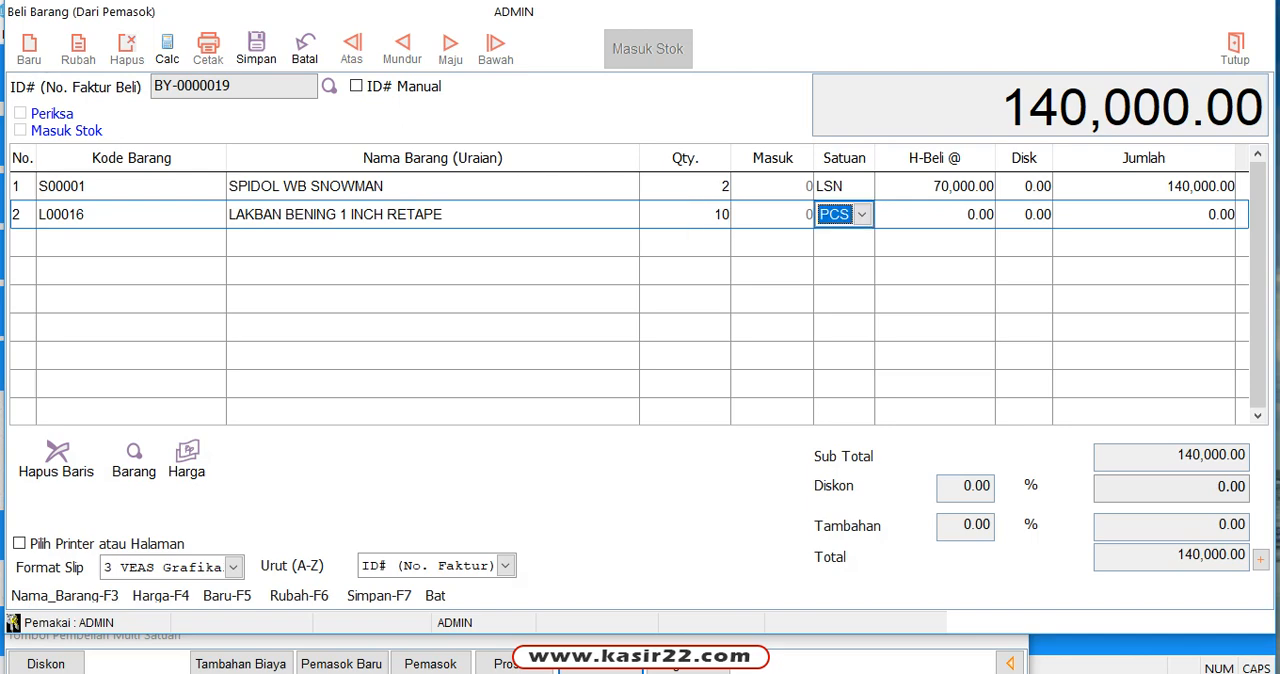
pyautogui.press('Return')
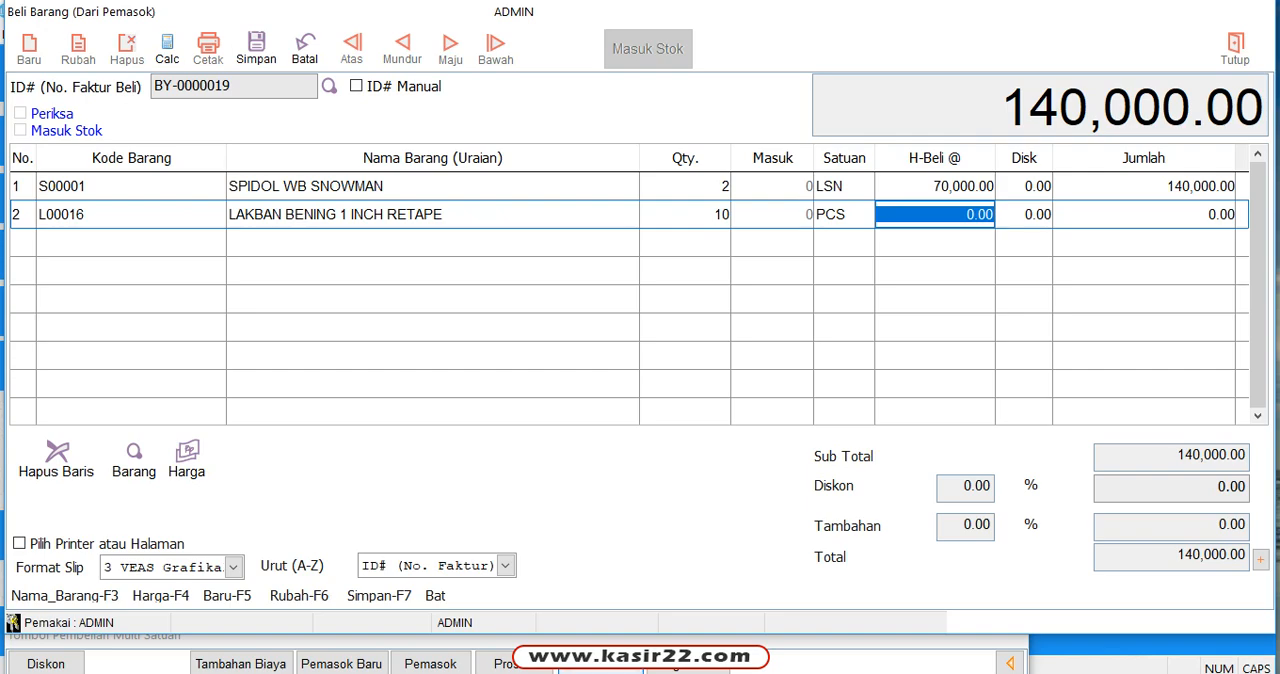
pyautogui.click(601, 668)
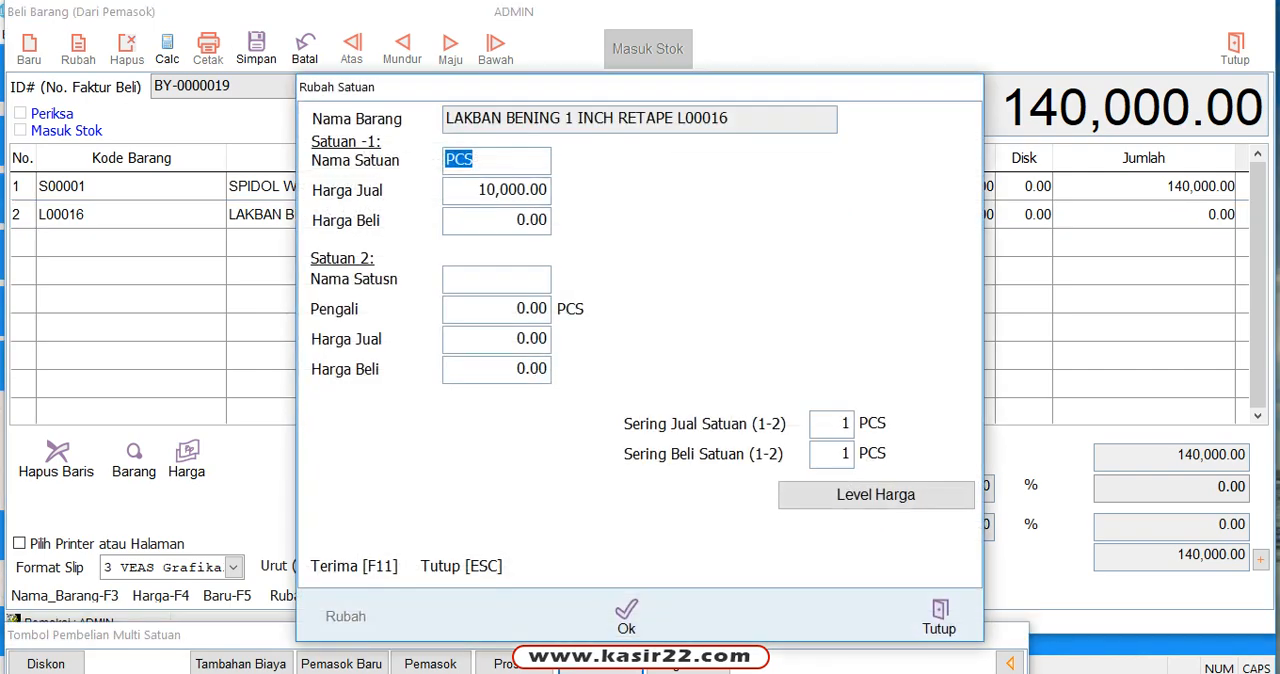
pyautogui.click(939, 617)
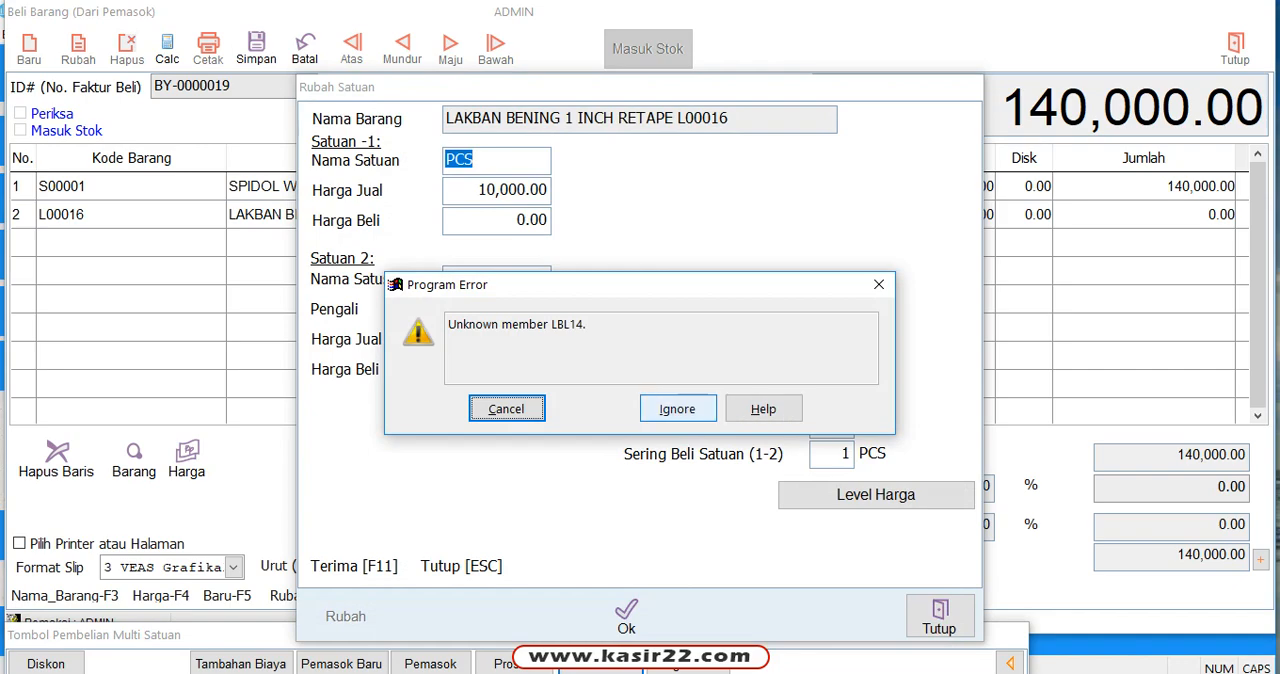
pyautogui.click(678, 409)
pyautogui.click(678, 409)
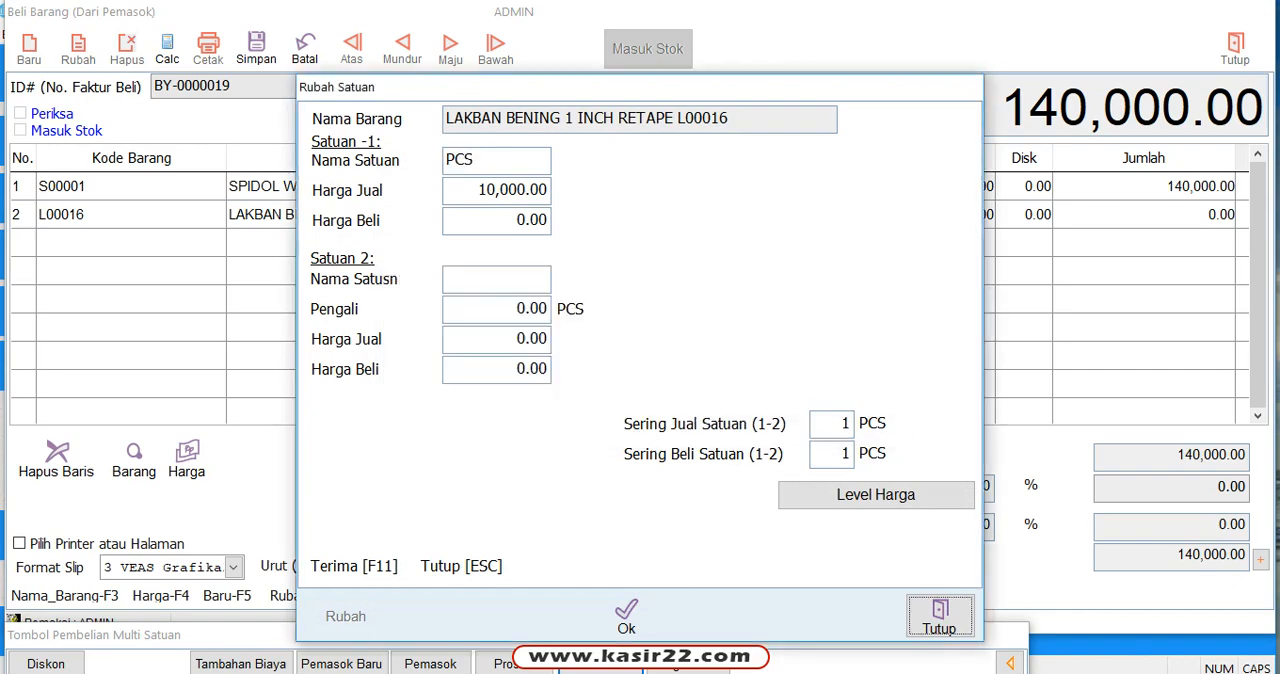
pyautogui.click(940, 617)
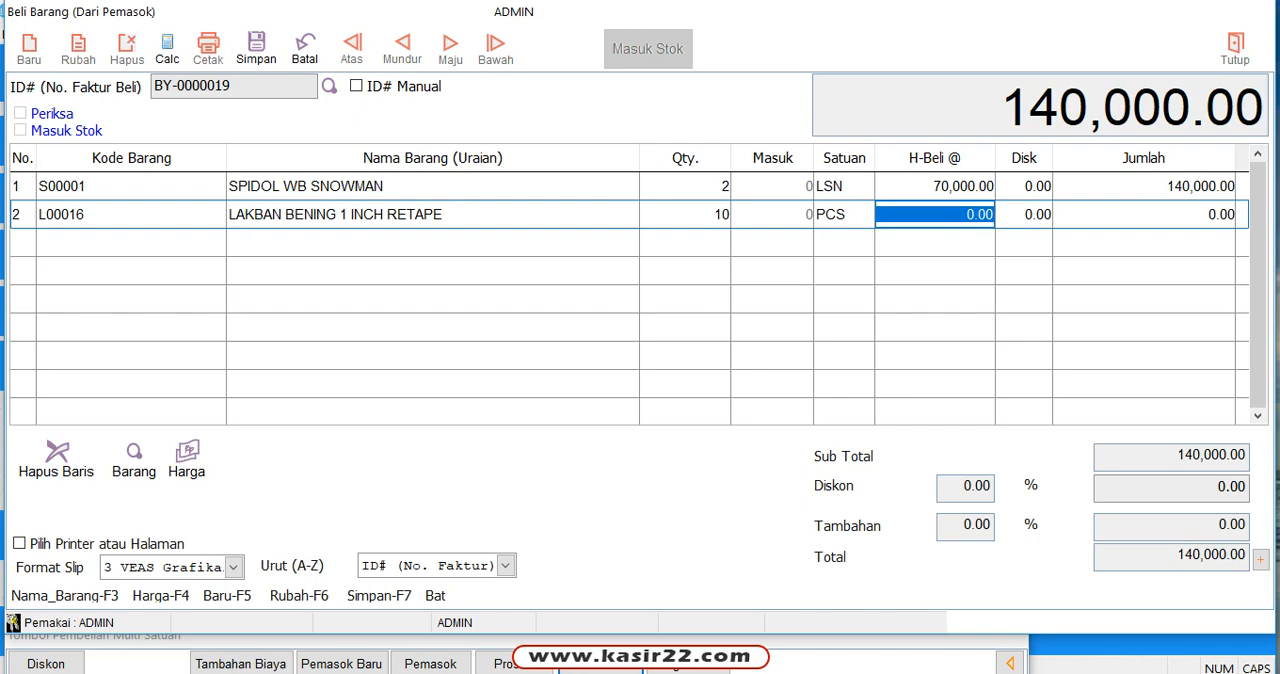
# Step: Set the purchase price of LAKBAN BENING 1 INCH RETAPE to 7,000 without a discount and move on to a third item row
pyautogui.write('7000')
pyautogui.press('Return')
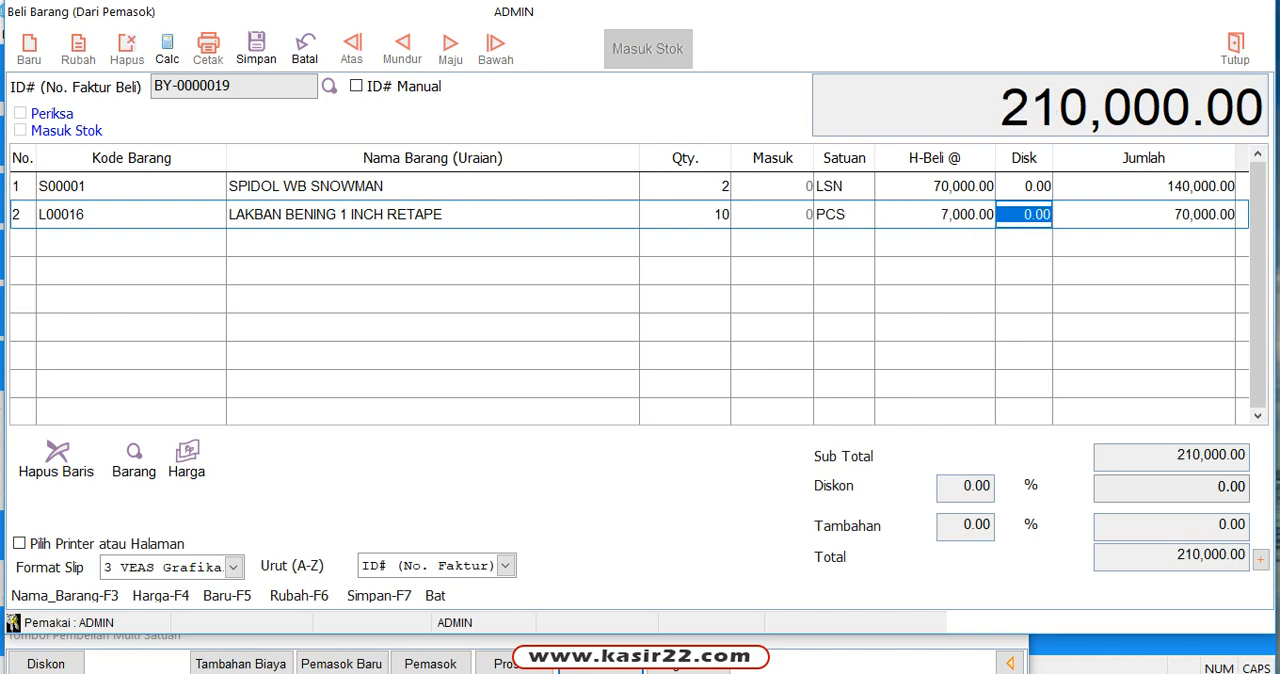
pyautogui.press('Return')
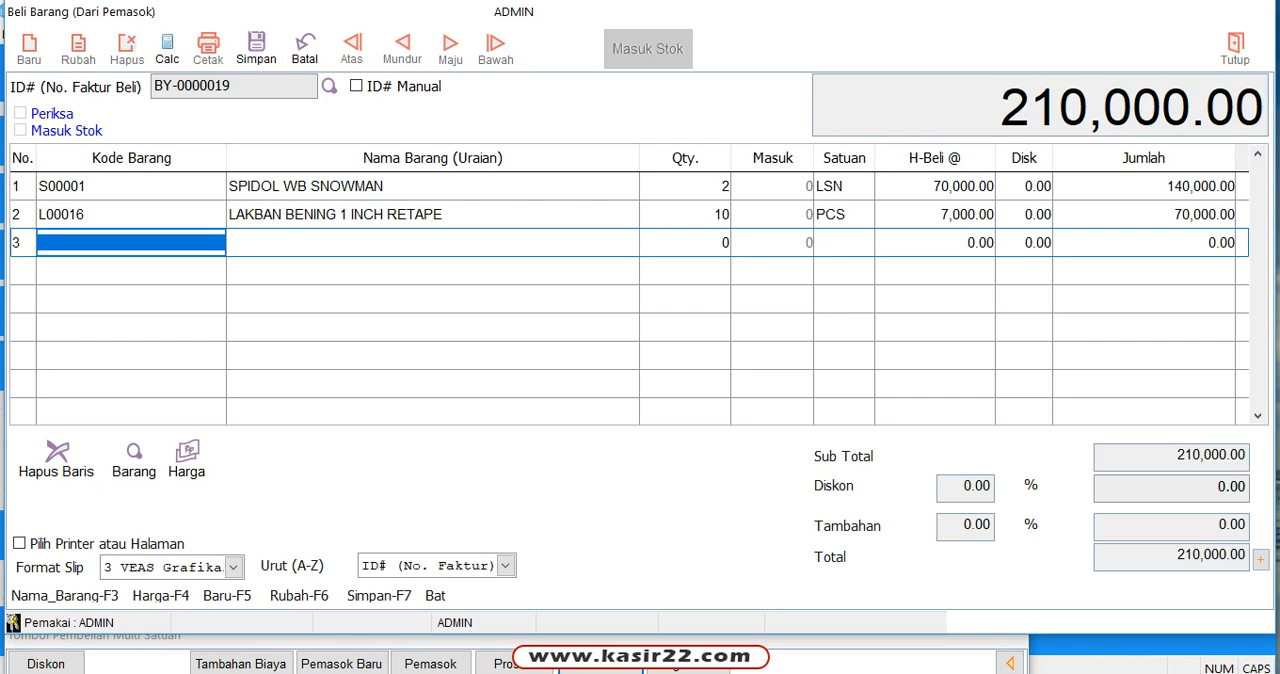
# Step: Look up TINTA in the third row's Kode Barang and add the item TINTA PIXMA 790 CANON HITAM (T00020)
pyautogui.write('TINTA')
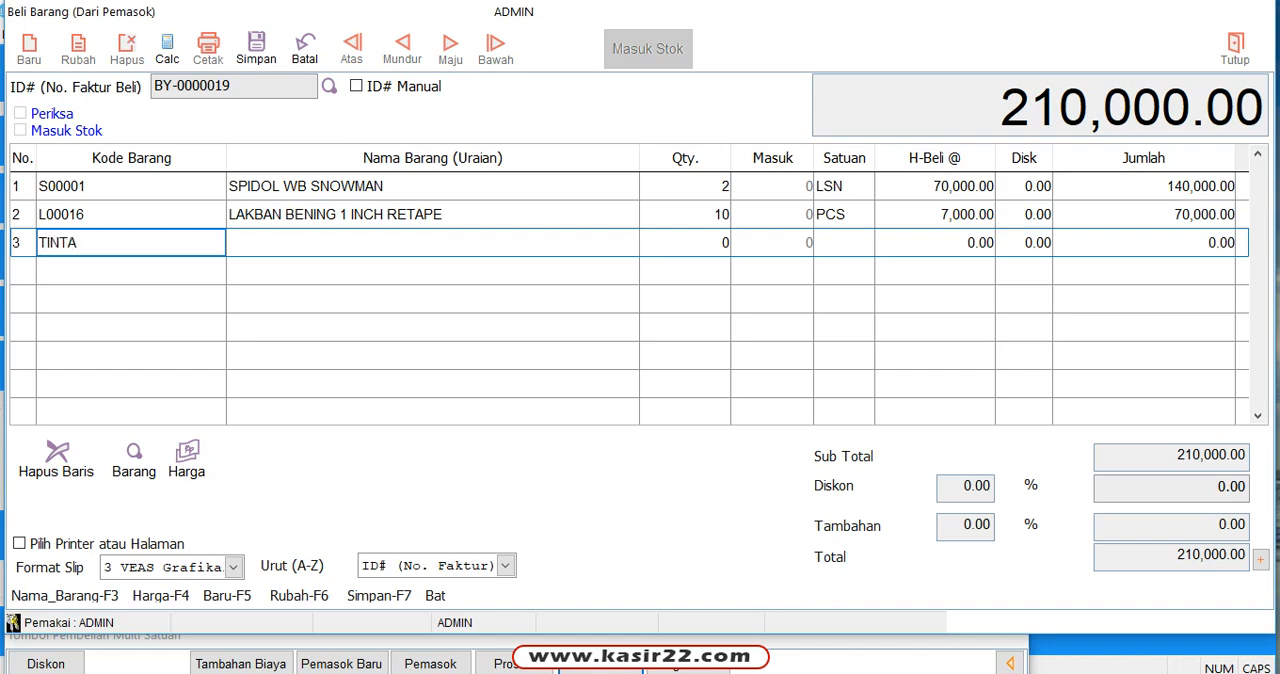
pyautogui.press('Return')
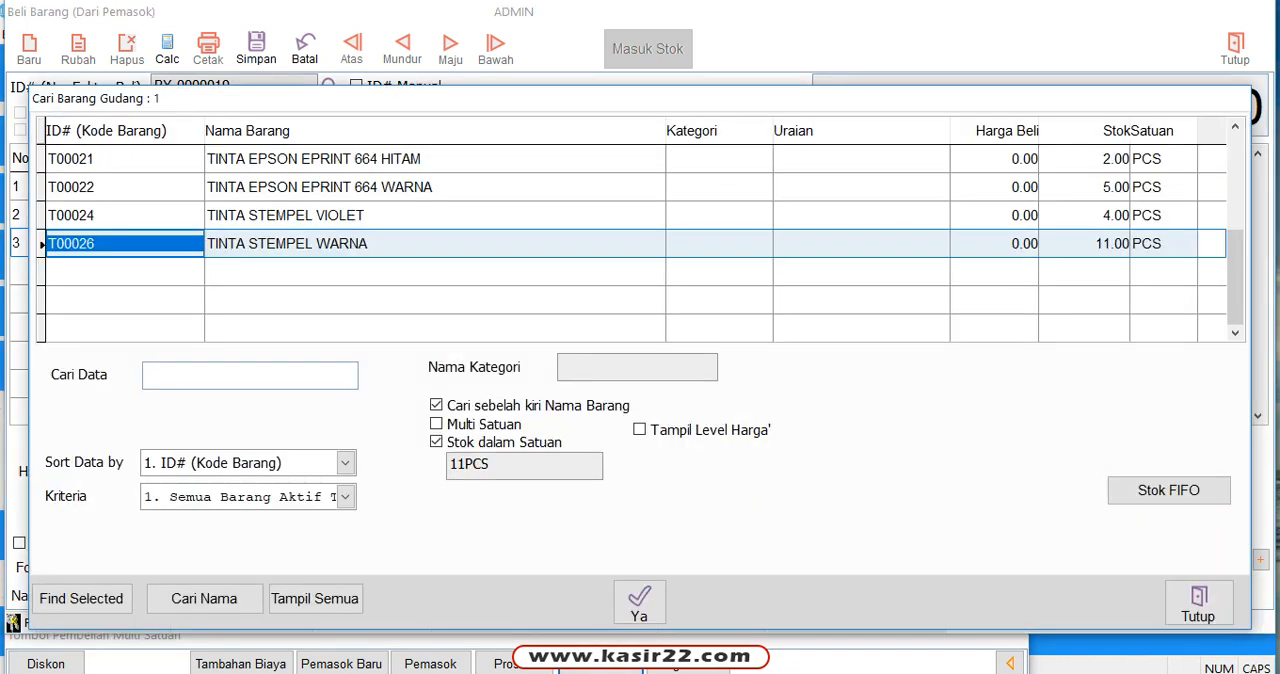
pyautogui.press('Up')
pyautogui.press('Up')
pyautogui.press('Up')
pyautogui.press('Up')
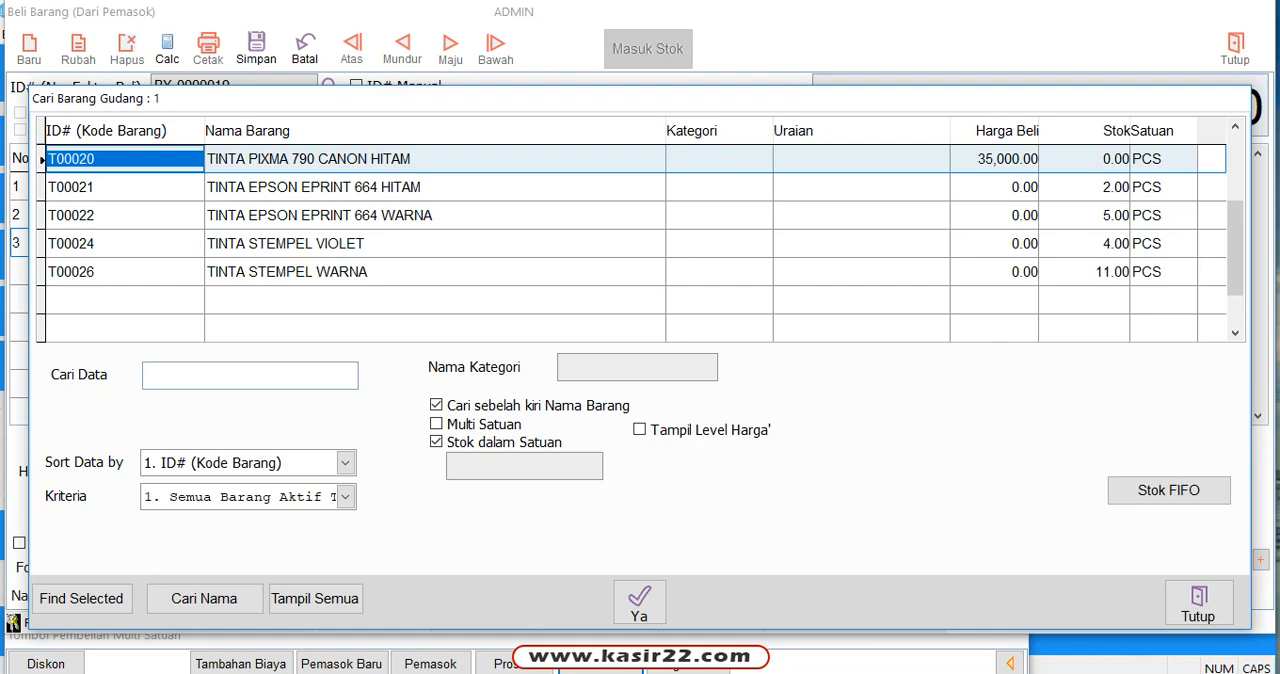
pyautogui.press('Return')
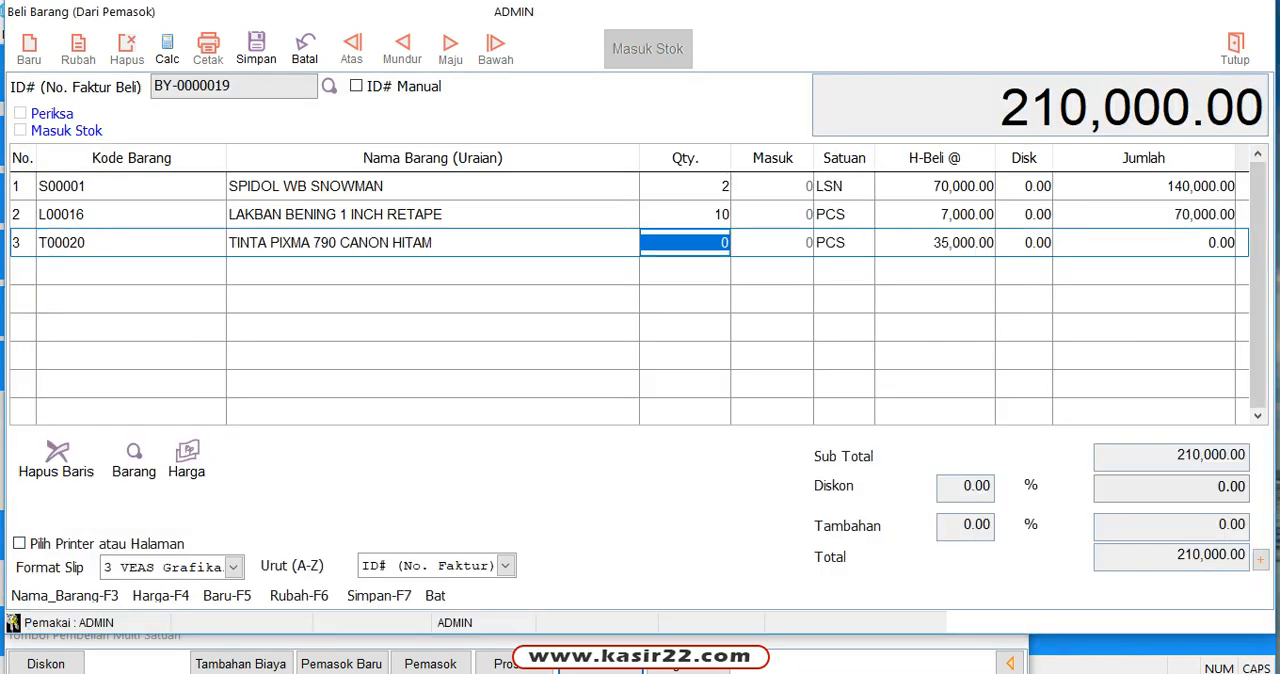
# Step: Set the quantity of TINTA PIXMA 790 CANON HITAM to 3 and accept the unit PCS
pyautogui.write('3')
pyautogui.press('Return')
pyautogui.press('Return')
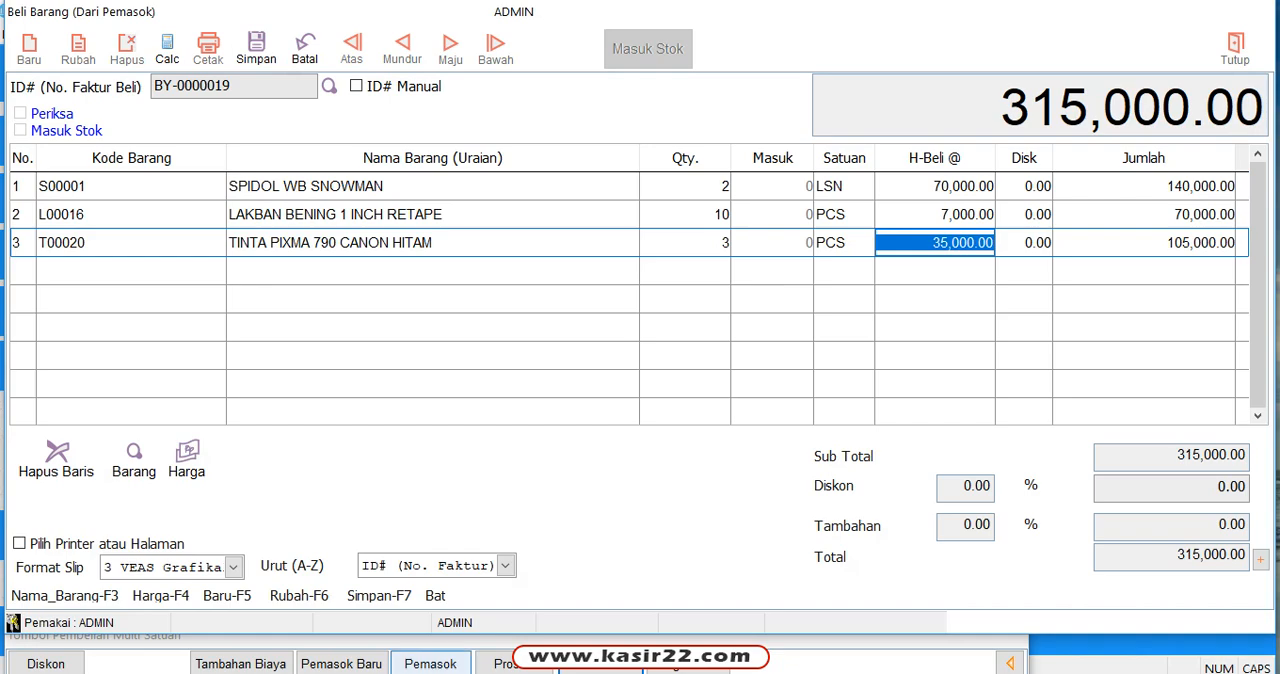
# Step: Assign the supplier CV. MULTI SARANA (C00004) to the purchase invoice, picking it from the vendor lookup
pyautogui.click(430, 663)
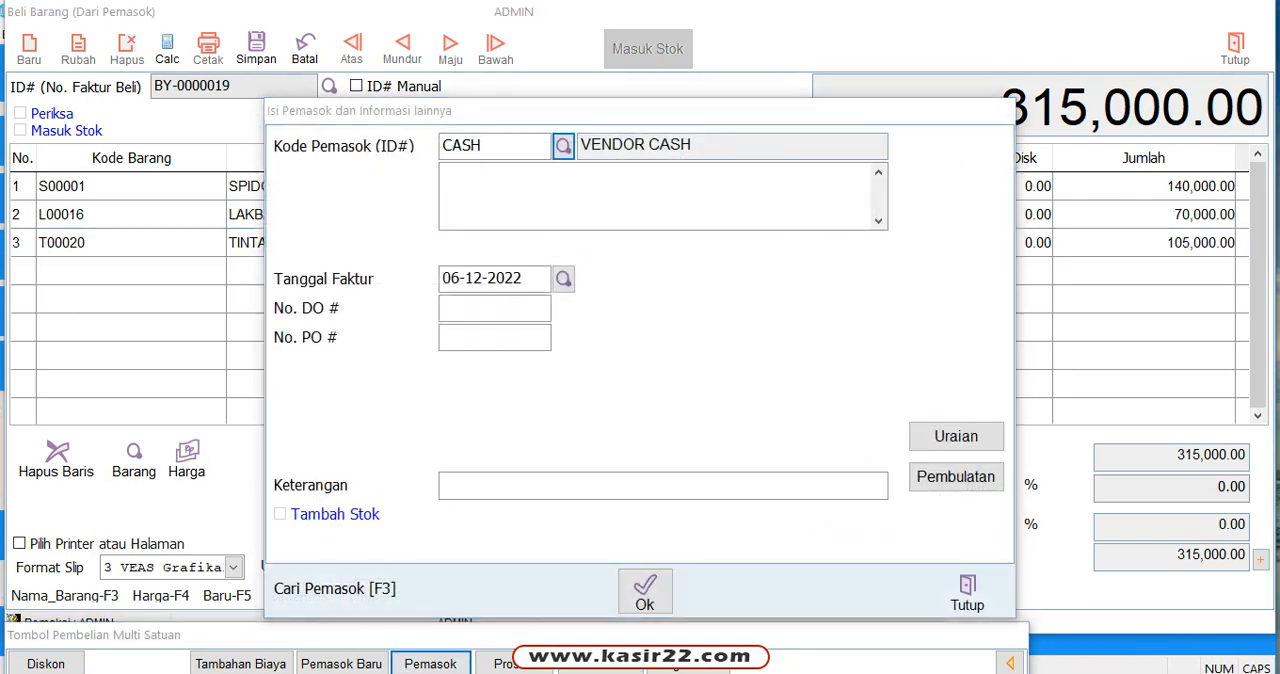
pyautogui.press('F3')
pyautogui.press('Up')
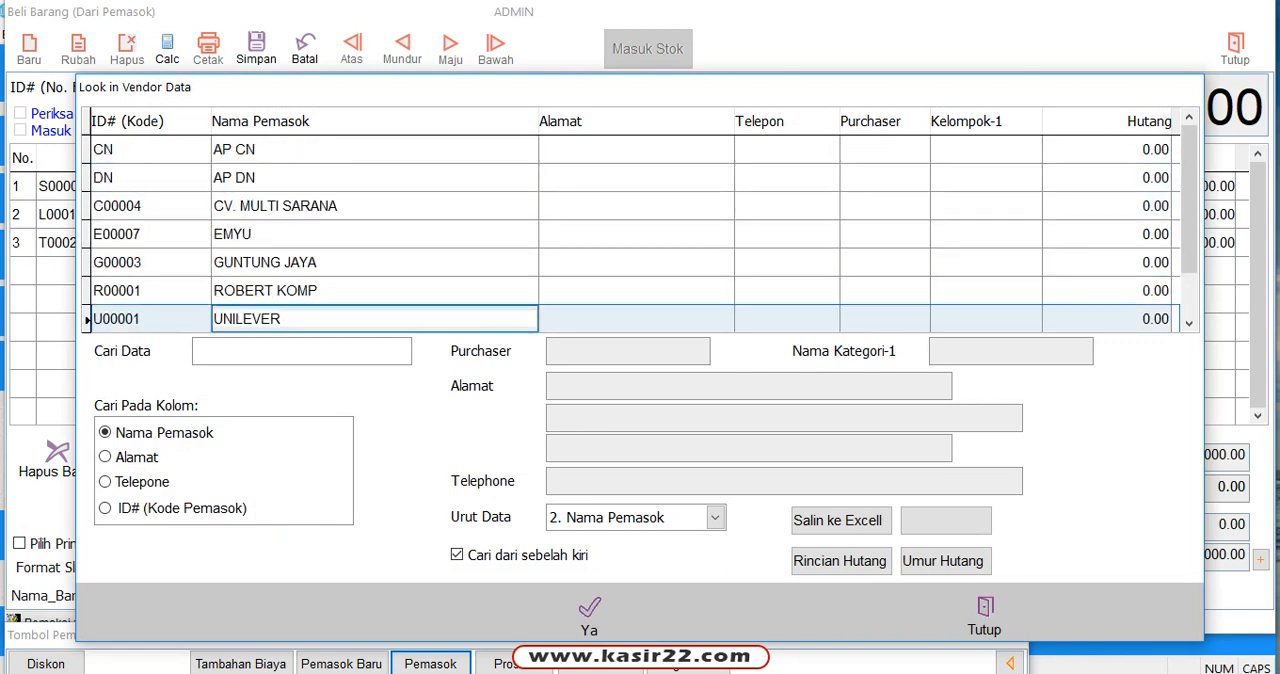
pyautogui.click(375, 206)
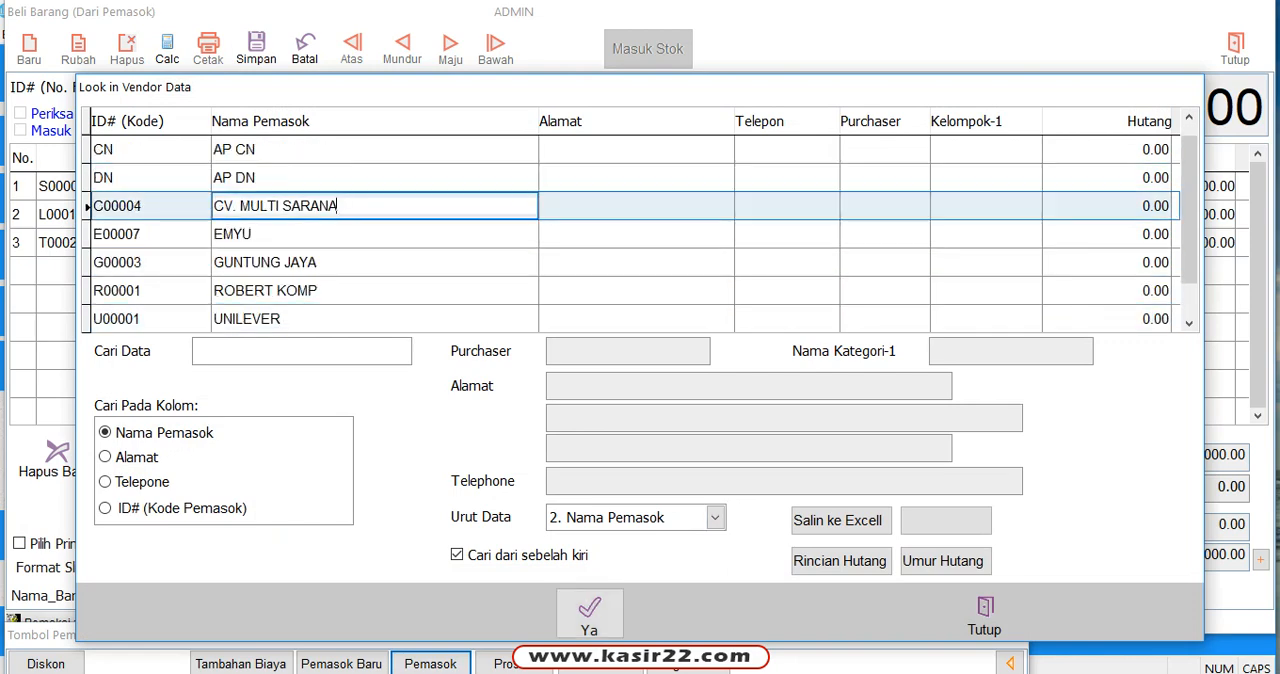
pyautogui.click(589, 614)
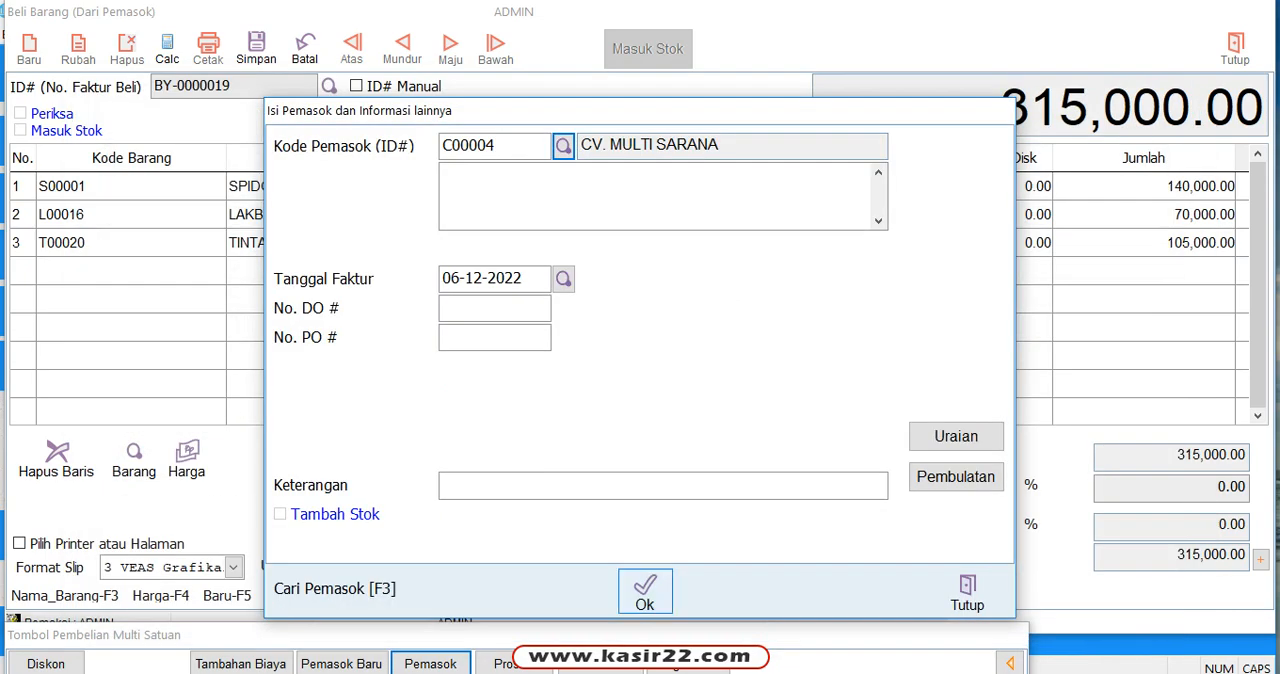
pyautogui.click(644, 590)
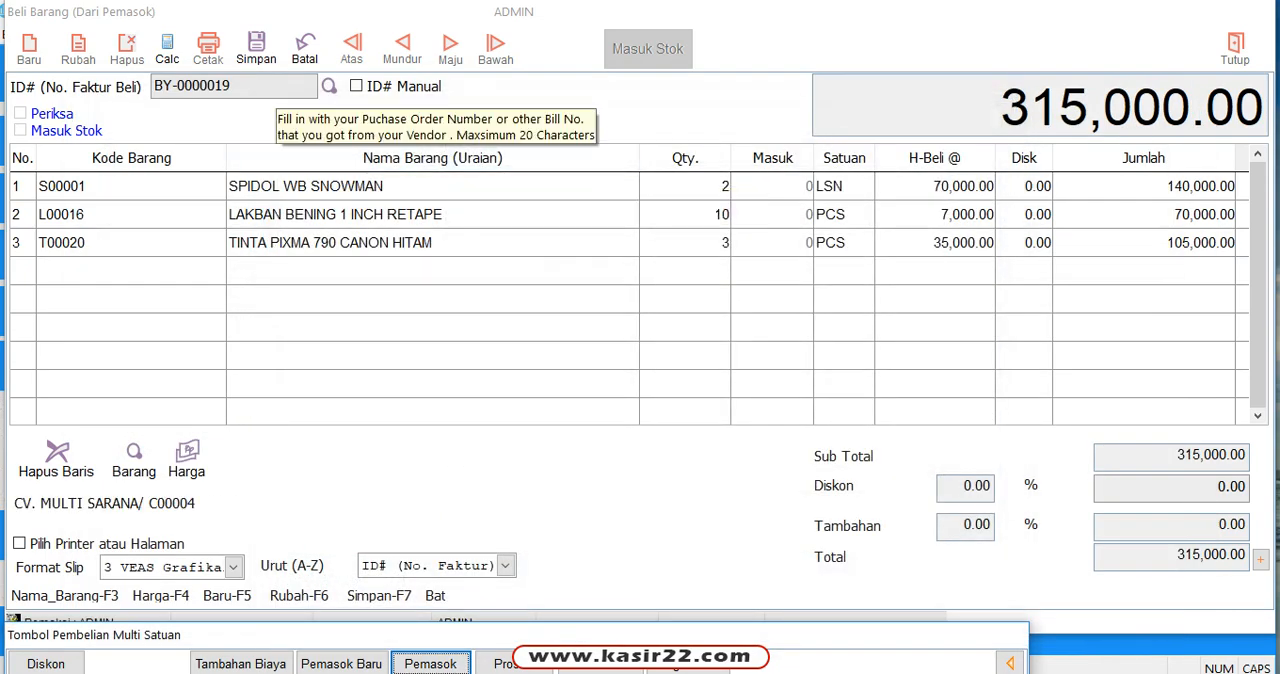
# Step: Save the purchase invoice with the payment type (Jenis Bayar) 6 Kredit
pyautogui.click(256, 47)
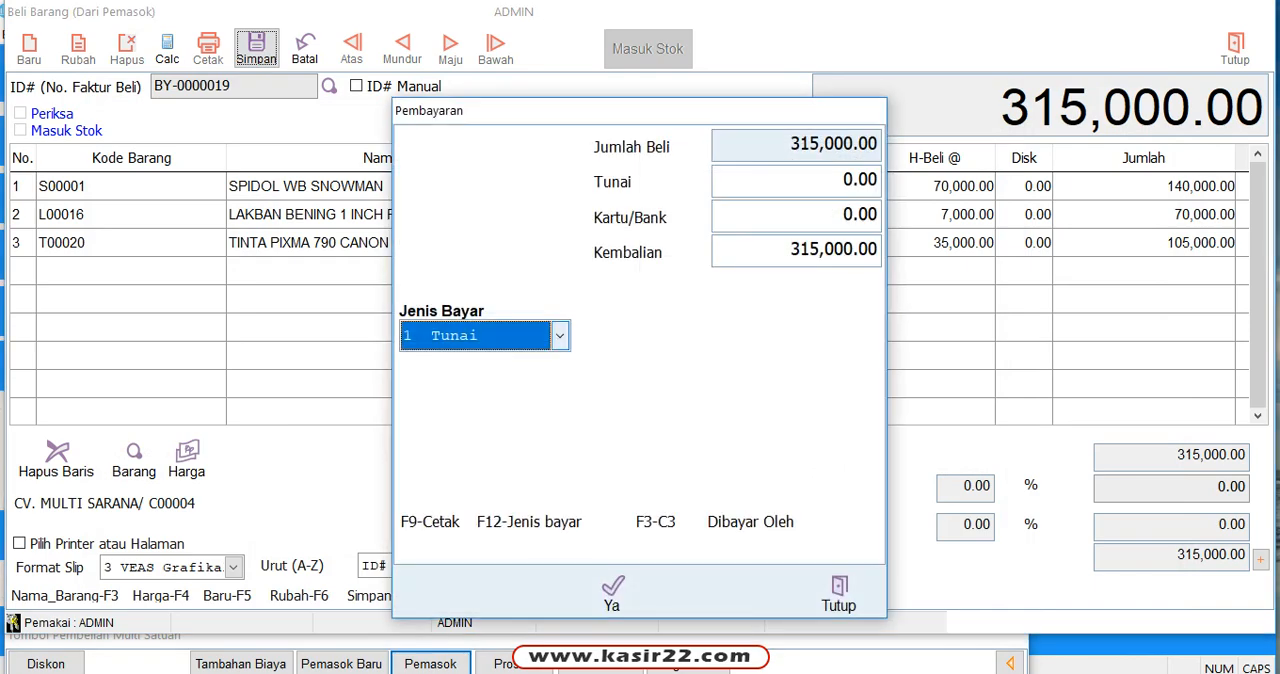
pyautogui.click(560, 336)
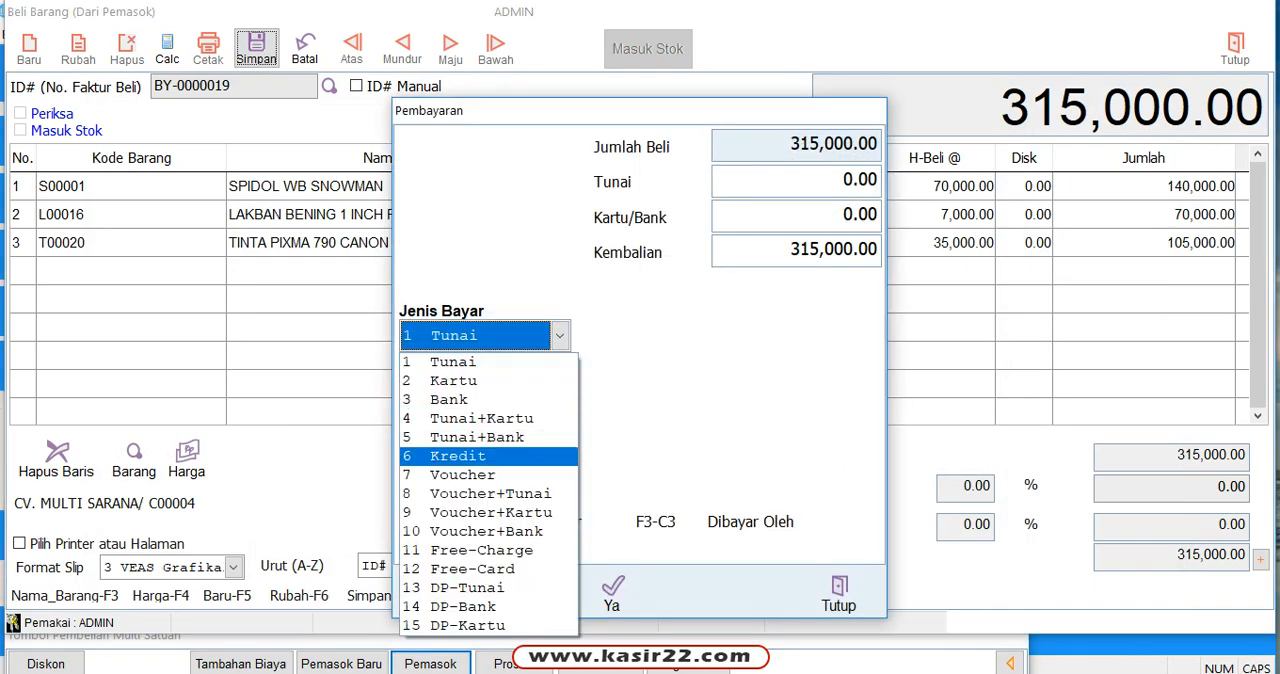
pyautogui.click(488, 456)
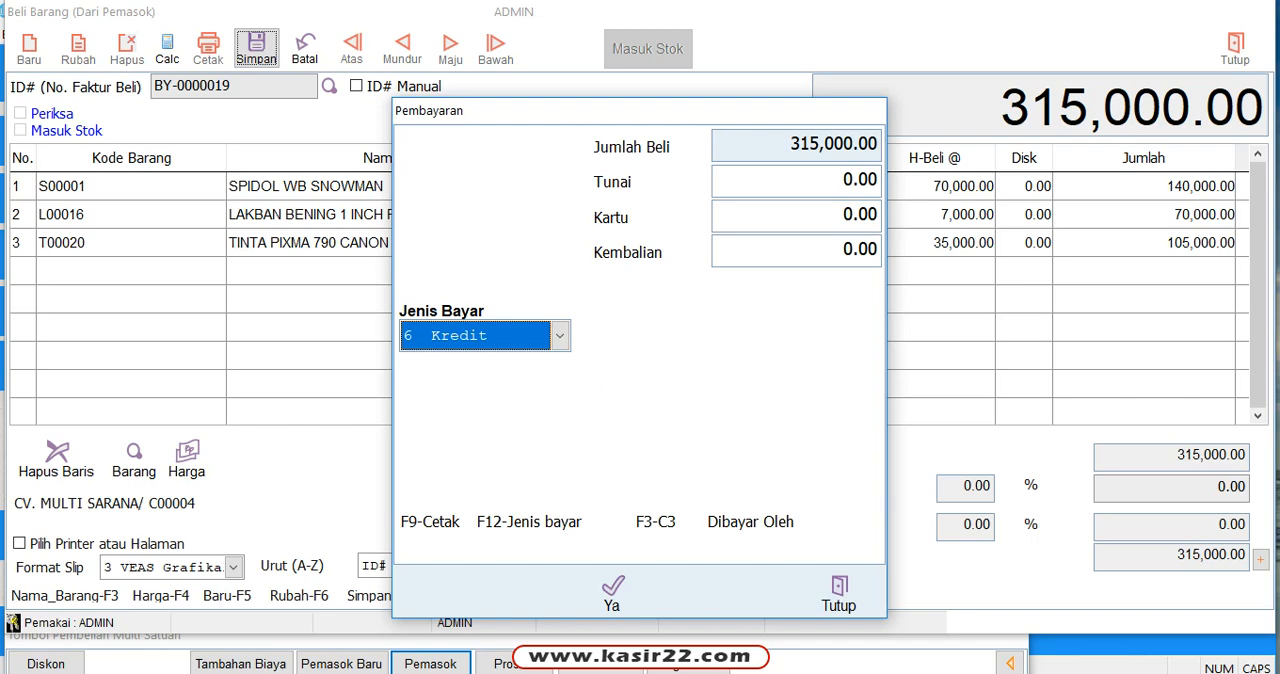
pyautogui.press('Return')
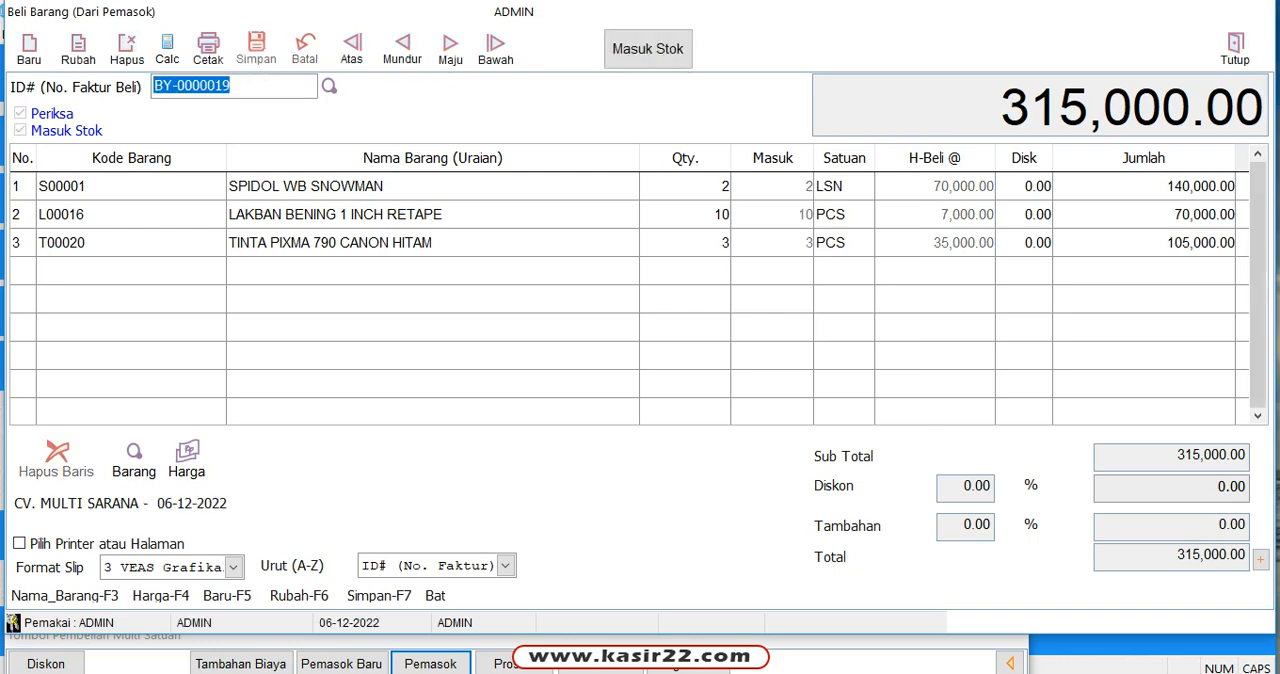
# Step: Check the Masuk quantities of the saved invoice's items, and view the print preview of its purchase slip before closing it
pyautogui.click(772, 187)
pyautogui.click(772, 215)
pyautogui.click(772, 243)
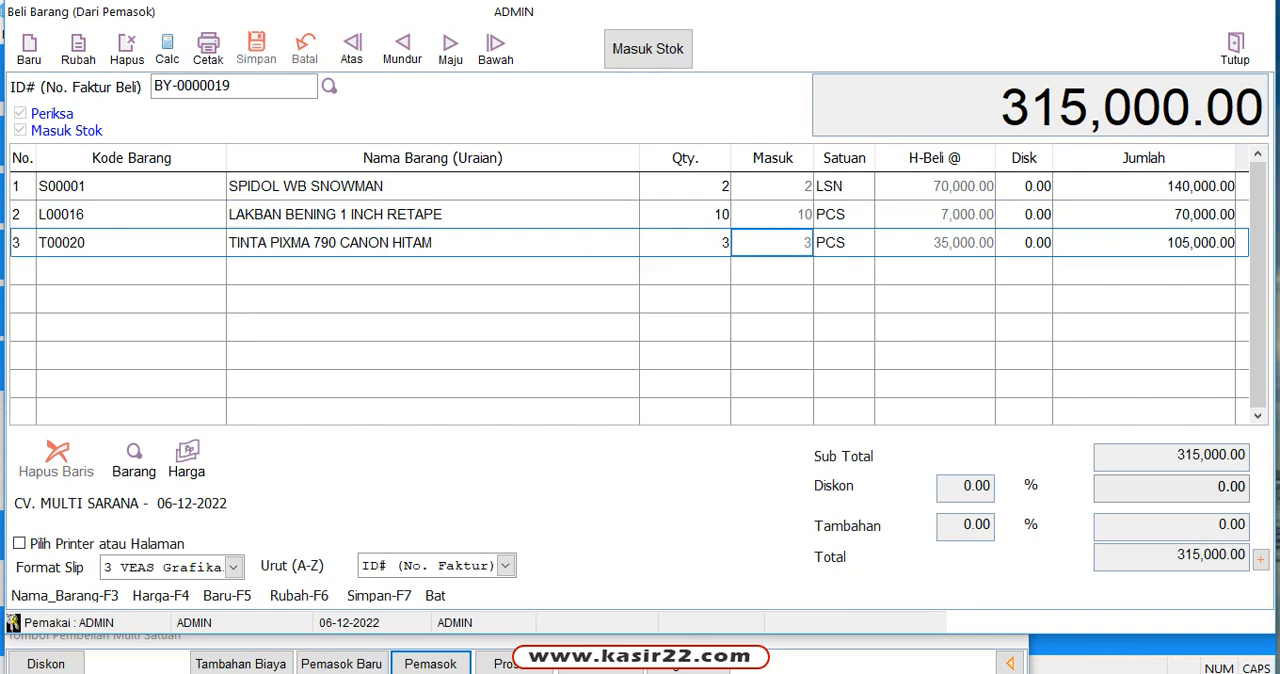
pyautogui.click(420, 187)
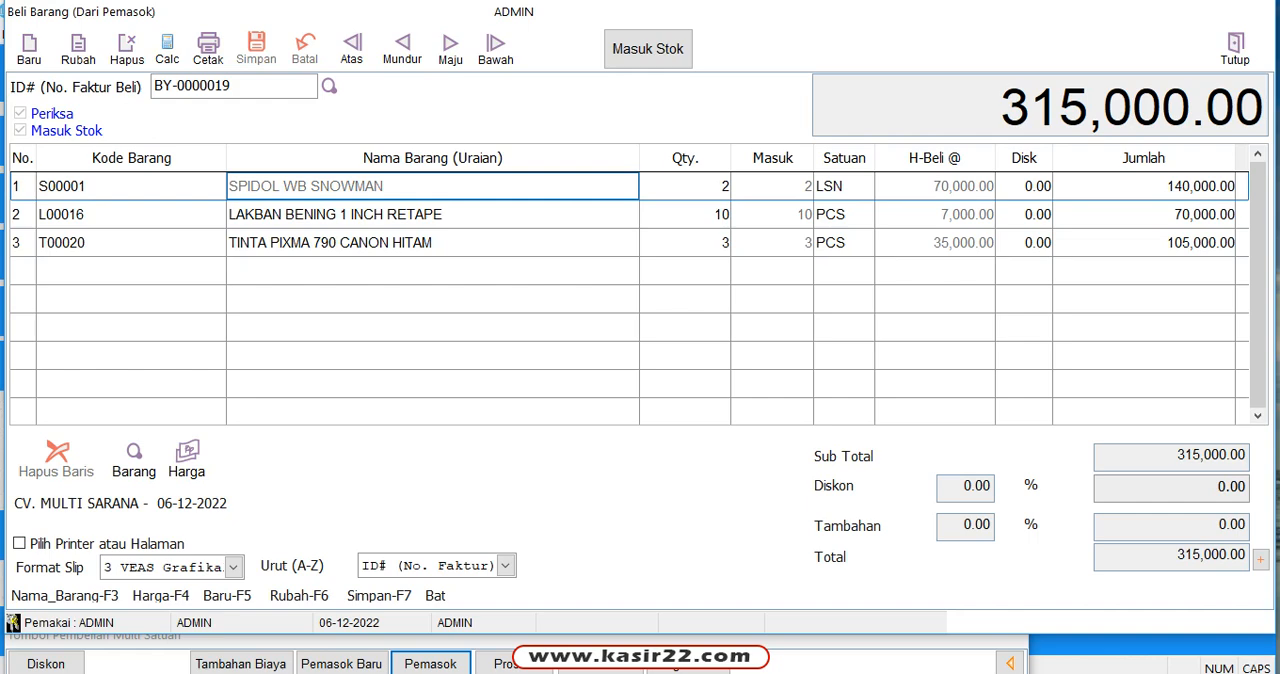
pyautogui.click(685, 187)
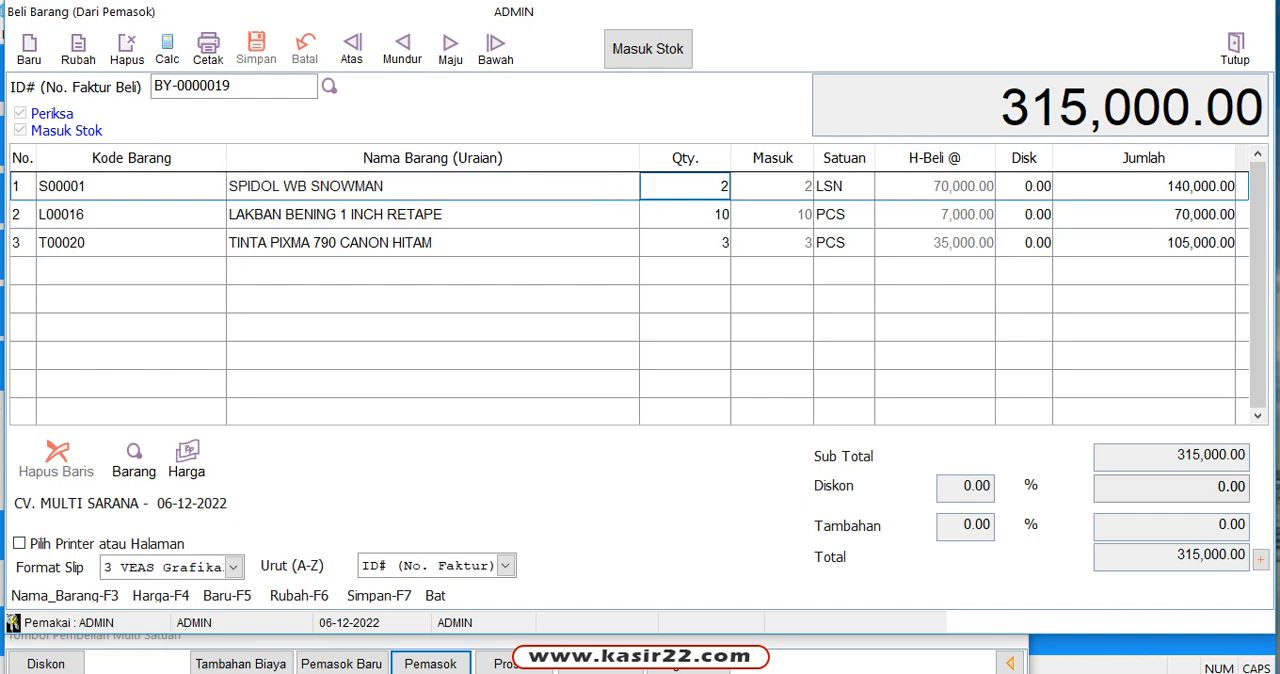
pyautogui.click(432, 187)
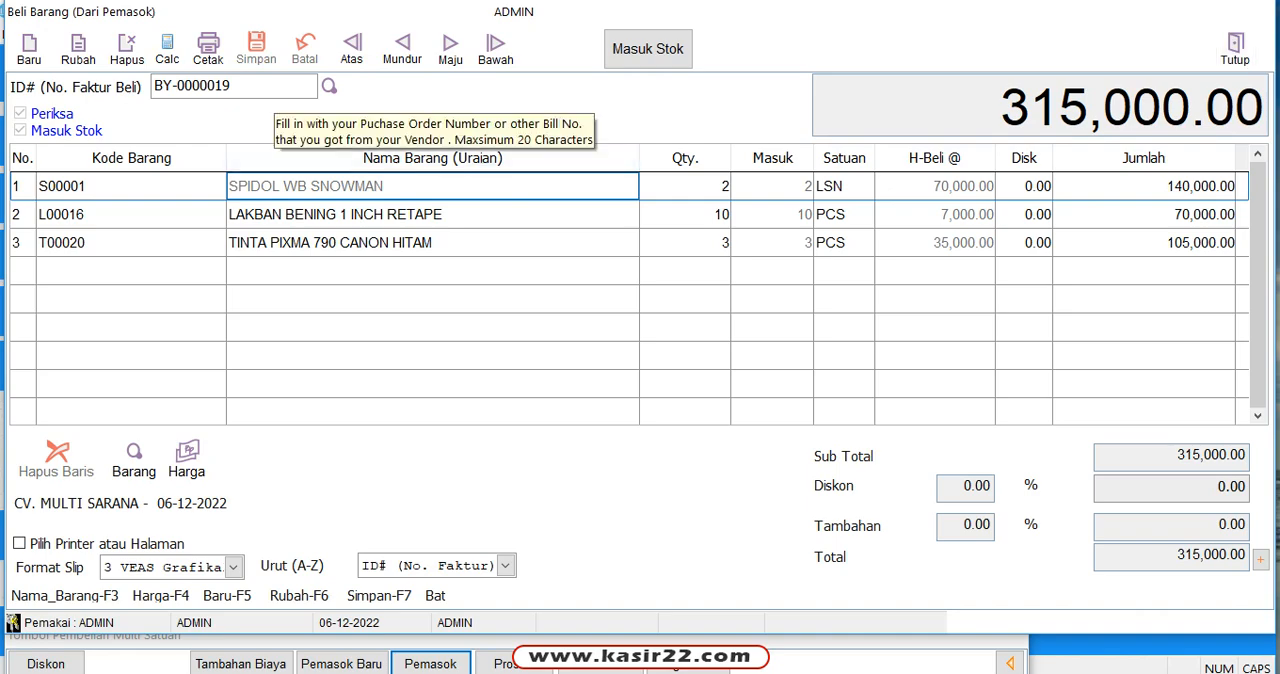
pyautogui.click(208, 49)
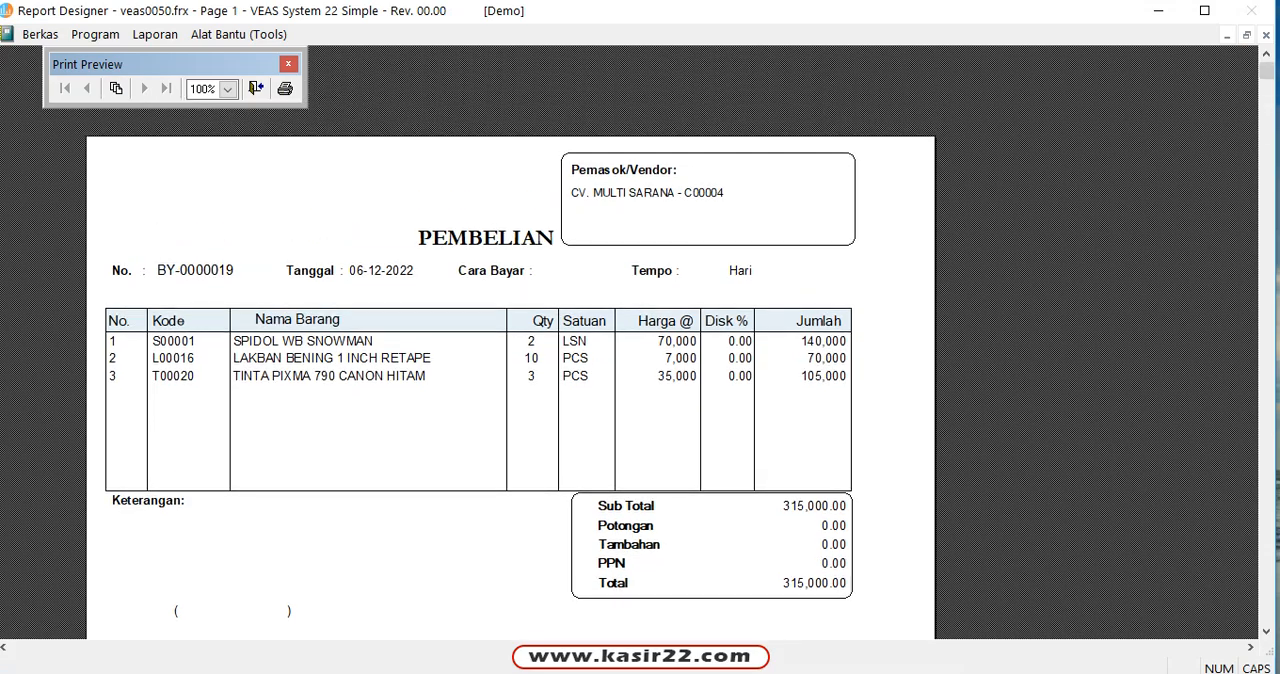
pyautogui.click(256, 88)
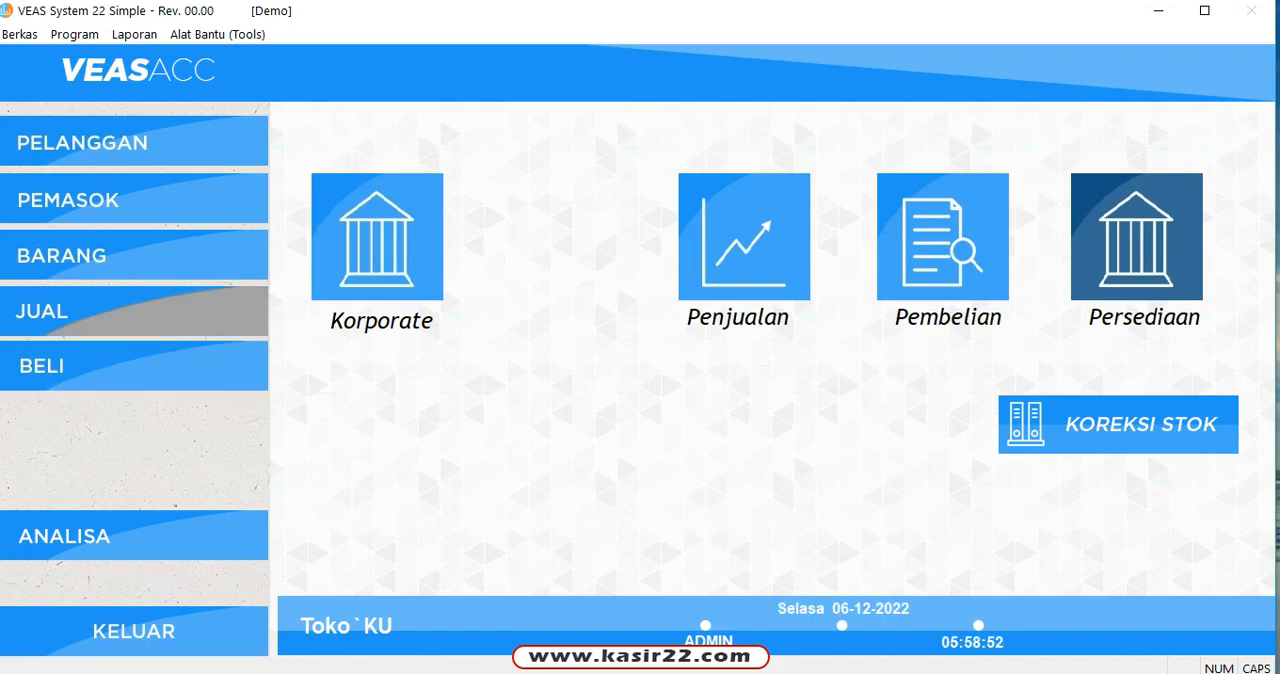
# Step: Start a new sales invoice and look up SPIDOL in the first row's Kode Barang
pyautogui.click(134, 311)
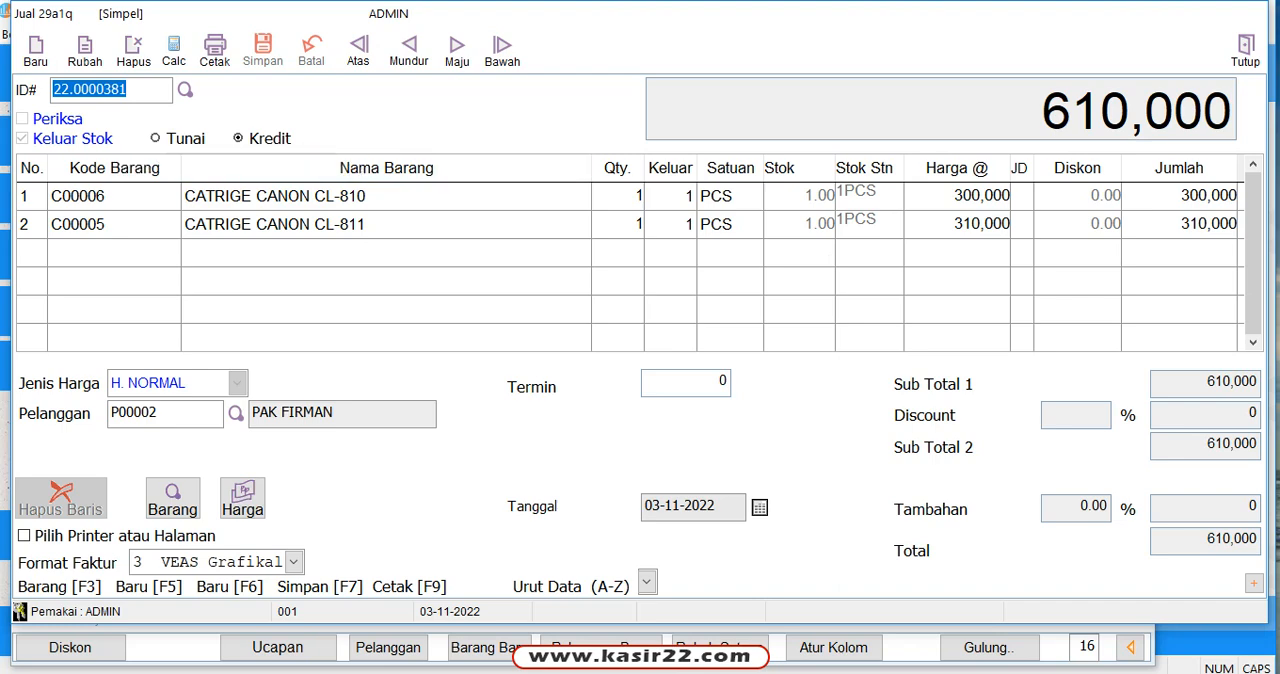
pyautogui.press('F5')
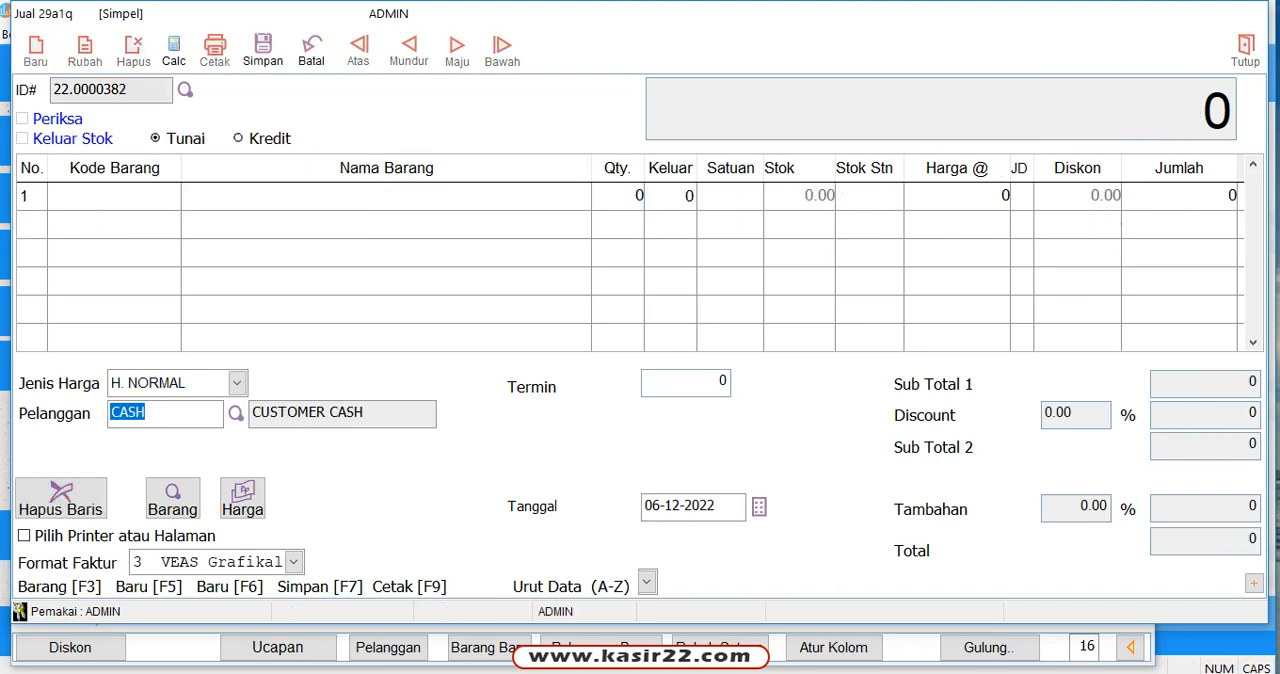
pyautogui.click(102, 196)
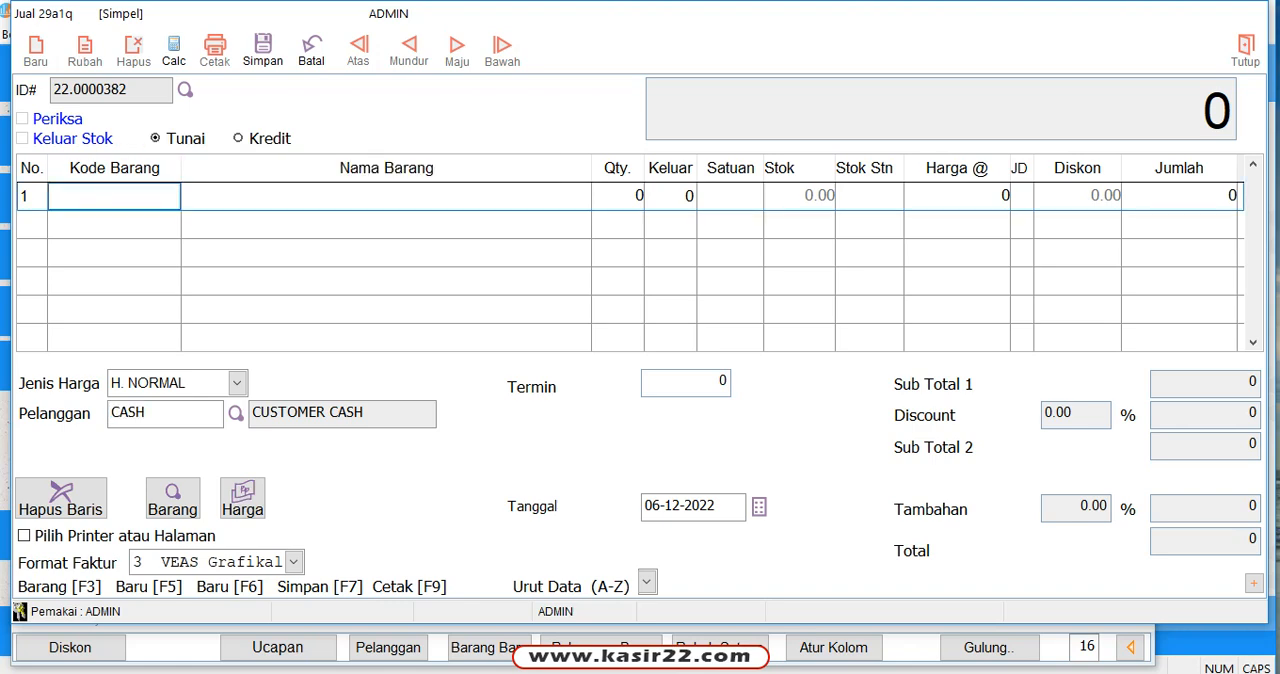
pyautogui.write('SPIDOL')
pyautogui.press('Return')
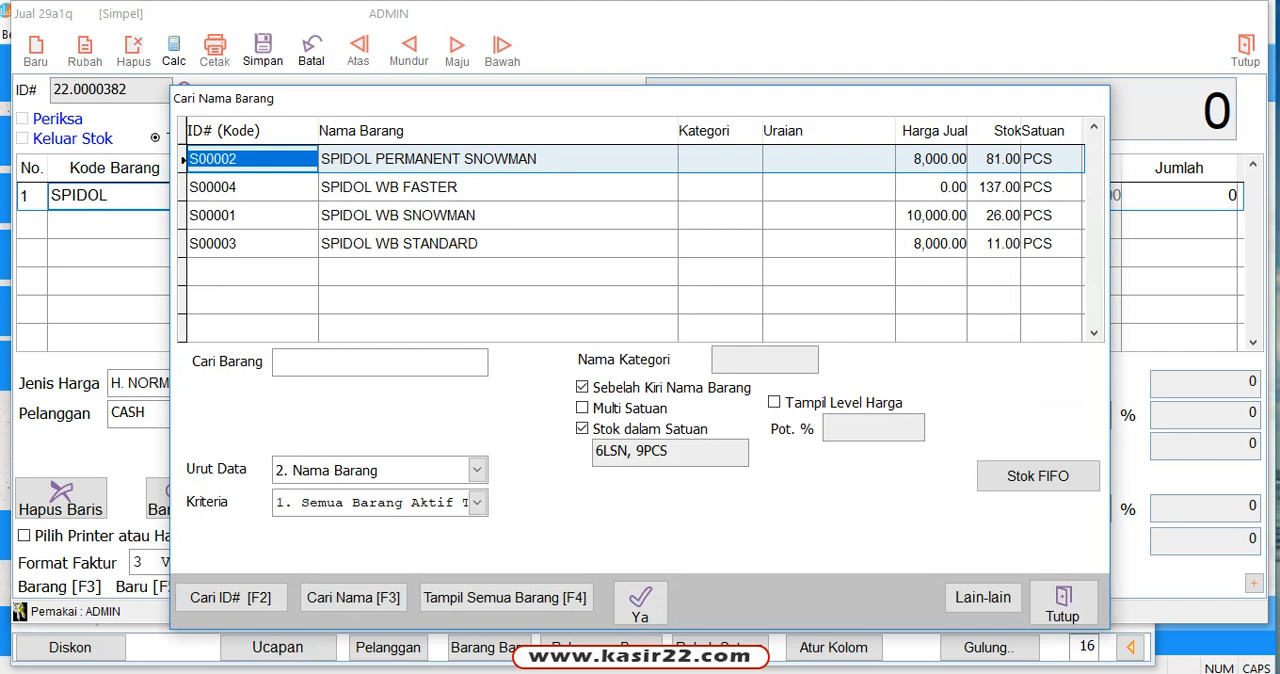
# Step: Examine the stock in units of each SPIDOL item in the lookup, and close it without choosing an item
pyautogui.press('Down')
pyautogui.press('Down')
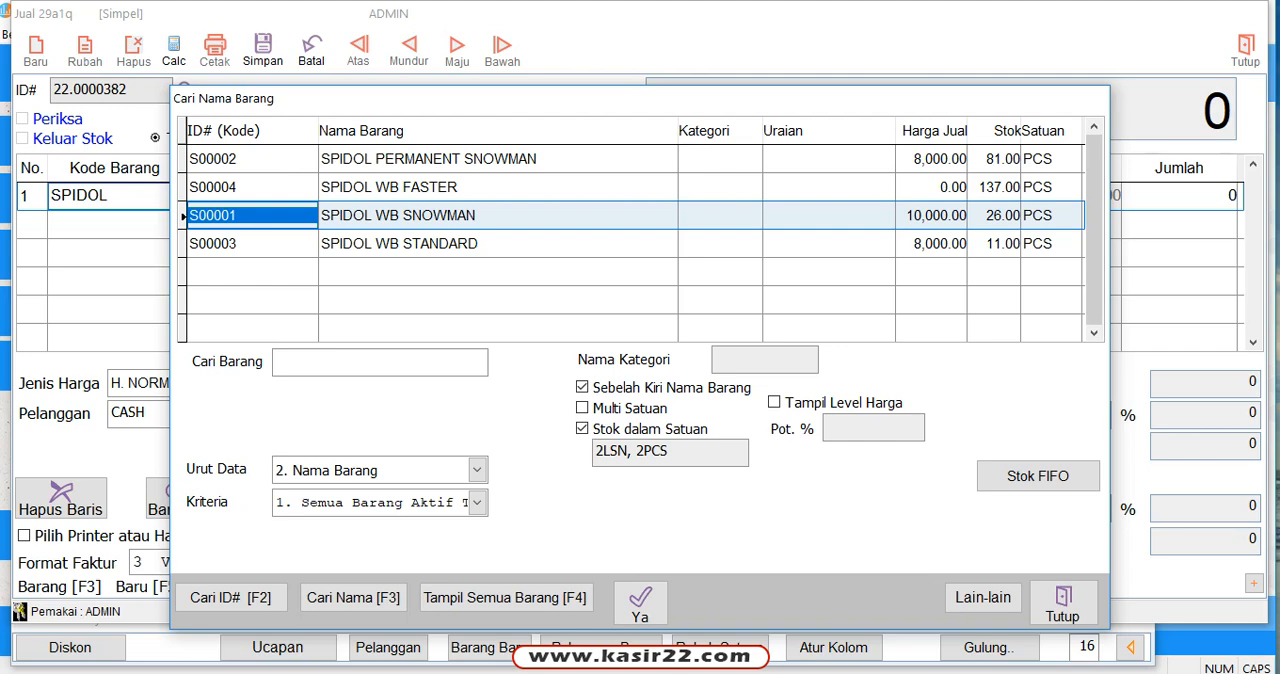
pyautogui.press('Up')
pyautogui.press('Up')
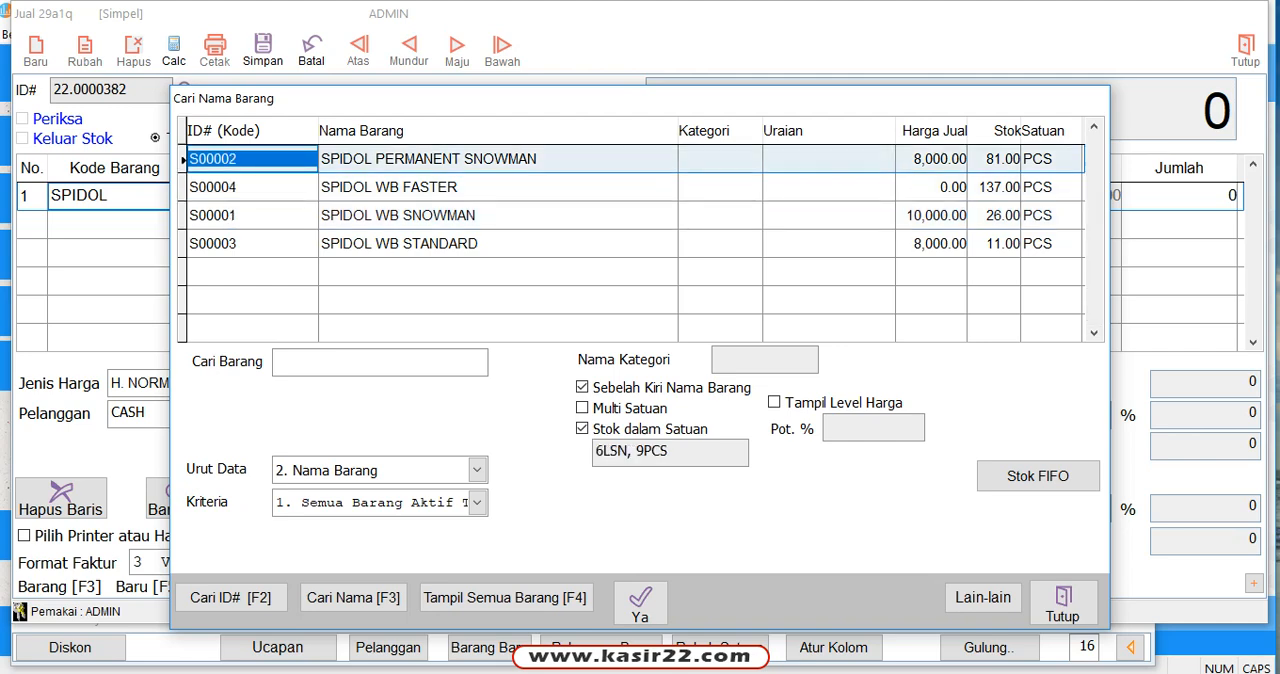
pyautogui.press('Down')
pyautogui.press('Down')
pyautogui.press('Down')
pyautogui.press('Up')
pyautogui.press('Up')
pyautogui.press('Up')
pyautogui.press('Down')
pyautogui.press('Down')
pyautogui.press('Down')
pyautogui.press('Up')
pyautogui.press('Up')
pyautogui.press('Up')
pyautogui.click(1063, 603)
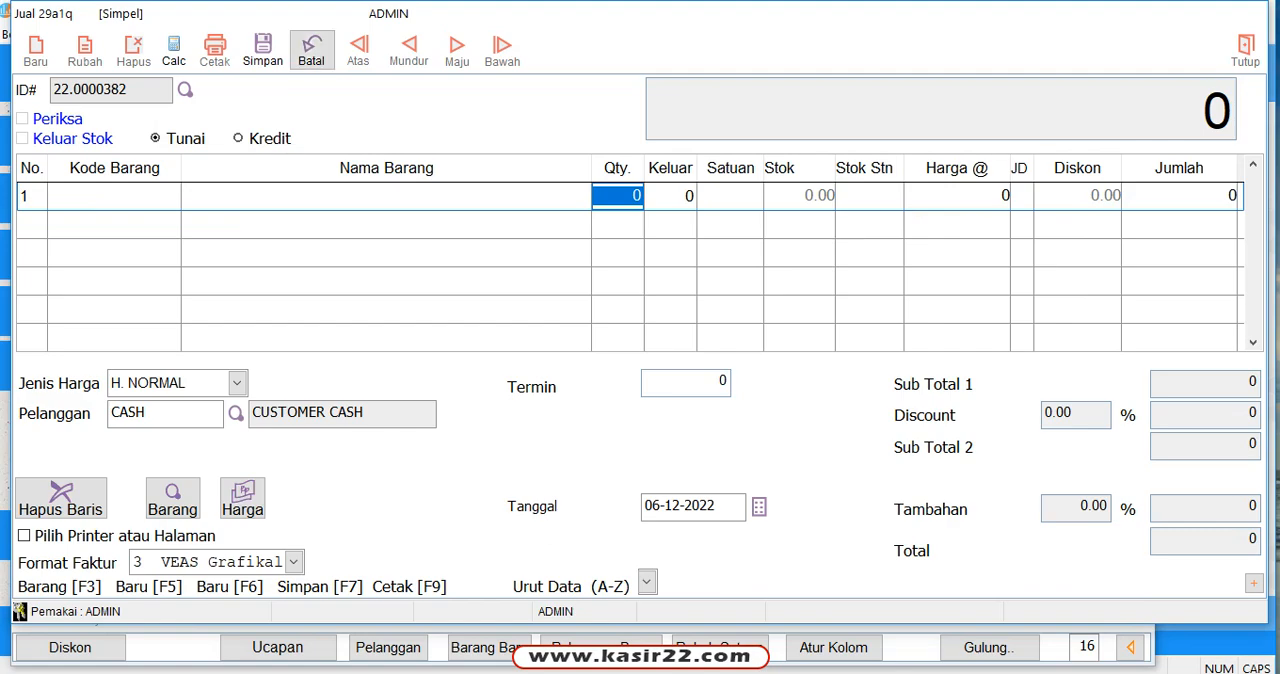
# Step: Cancel the new sales invoice and switch from the sales form to the purchase form (BELI)
pyautogui.click(312, 50)
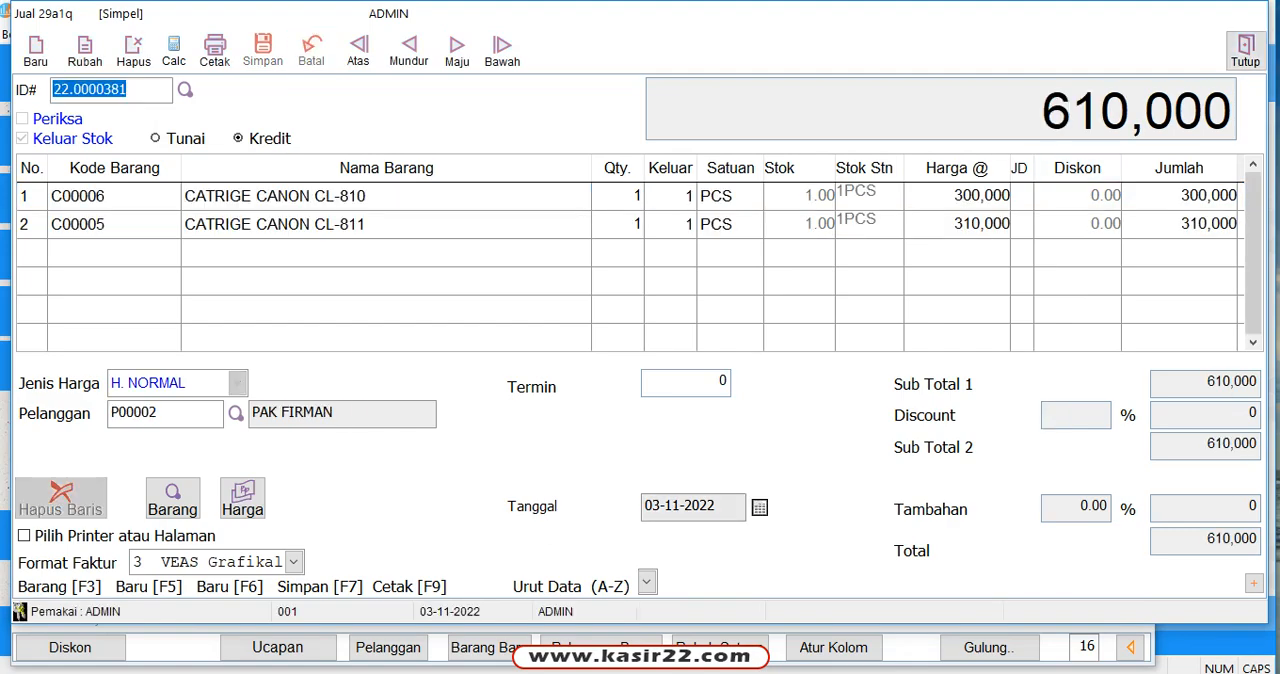
pyautogui.click(1245, 50)
pyautogui.click(134, 366)
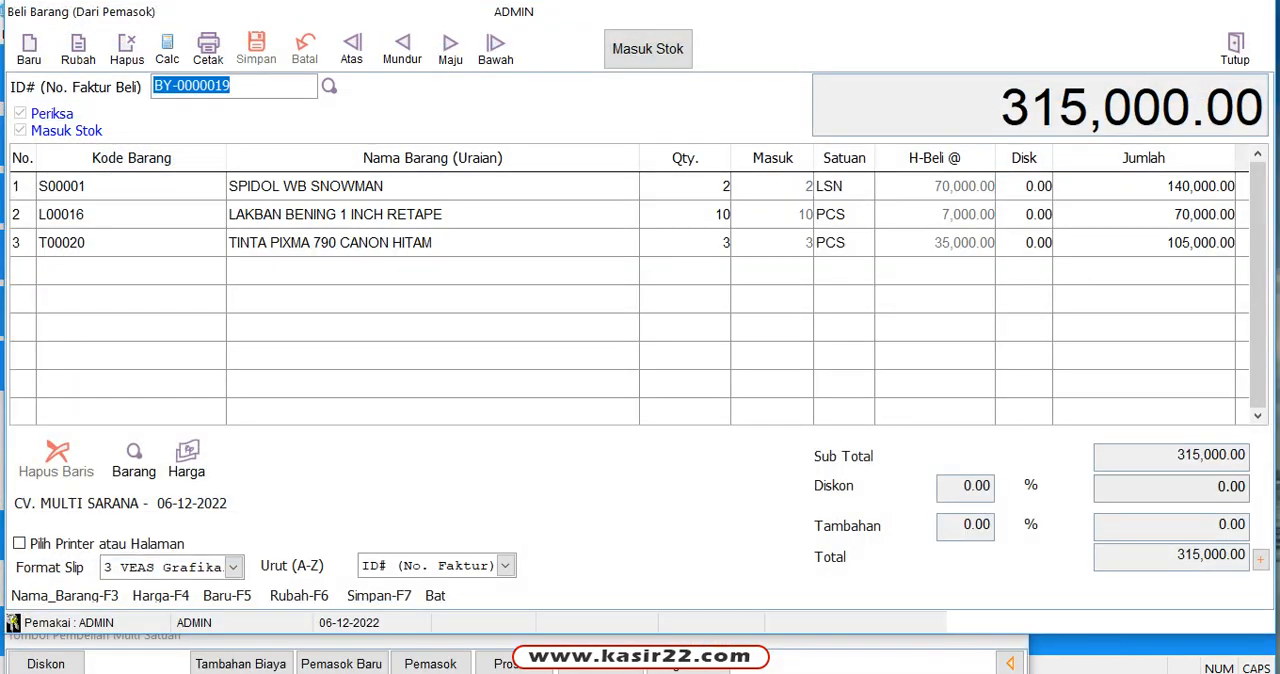
# Step: Check the stock of the purchase invoice's SPIDOL WB SNOWMAN item in the item lookup, and close it without choosing
pyautogui.click(390, 187)
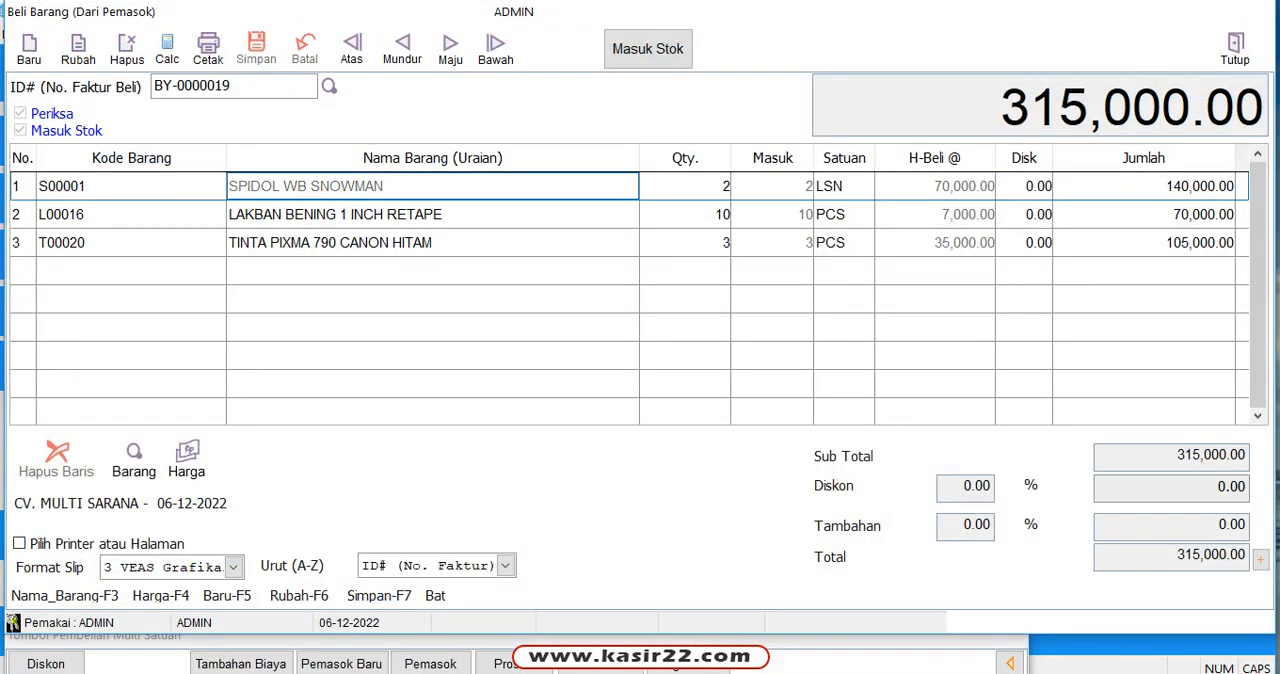
pyautogui.click(772, 187)
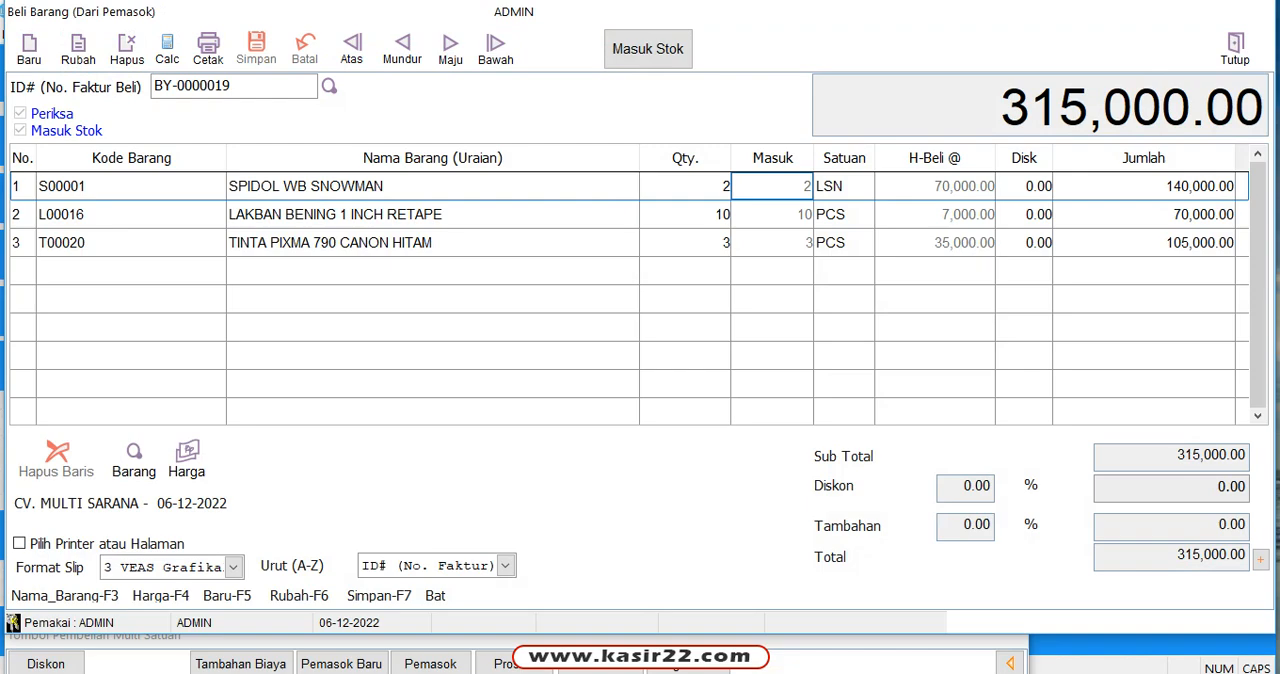
pyautogui.click(134, 457)
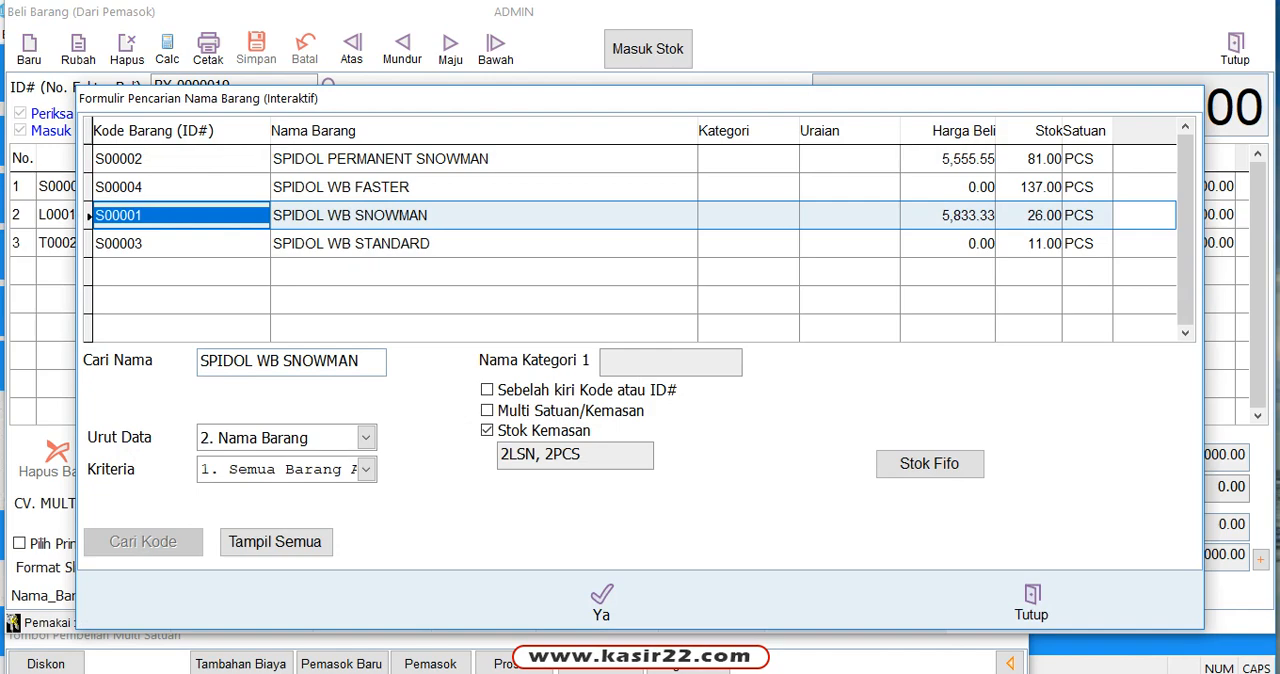
pyautogui.click(1031, 601)
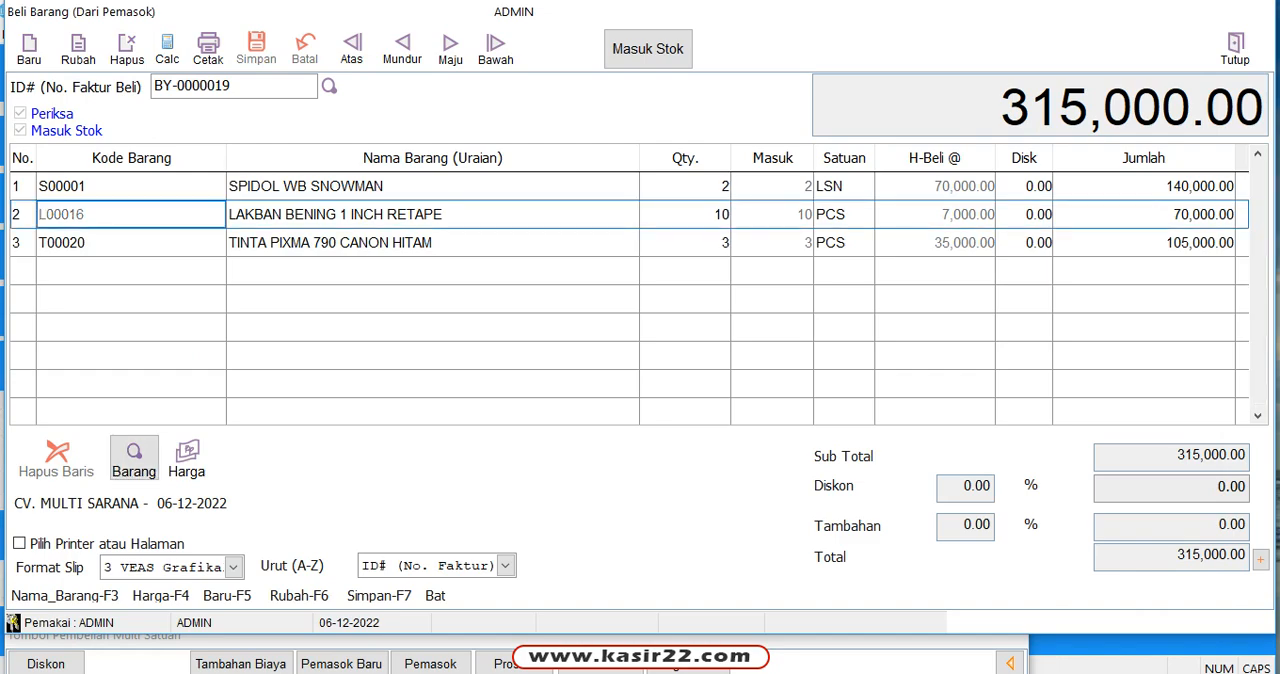
# Step: Check the stock of the purchase invoice's LAKBAN BENING 1 INCH RETAPE item in the item lookup, and close the lookup
pyautogui.click(134, 458)
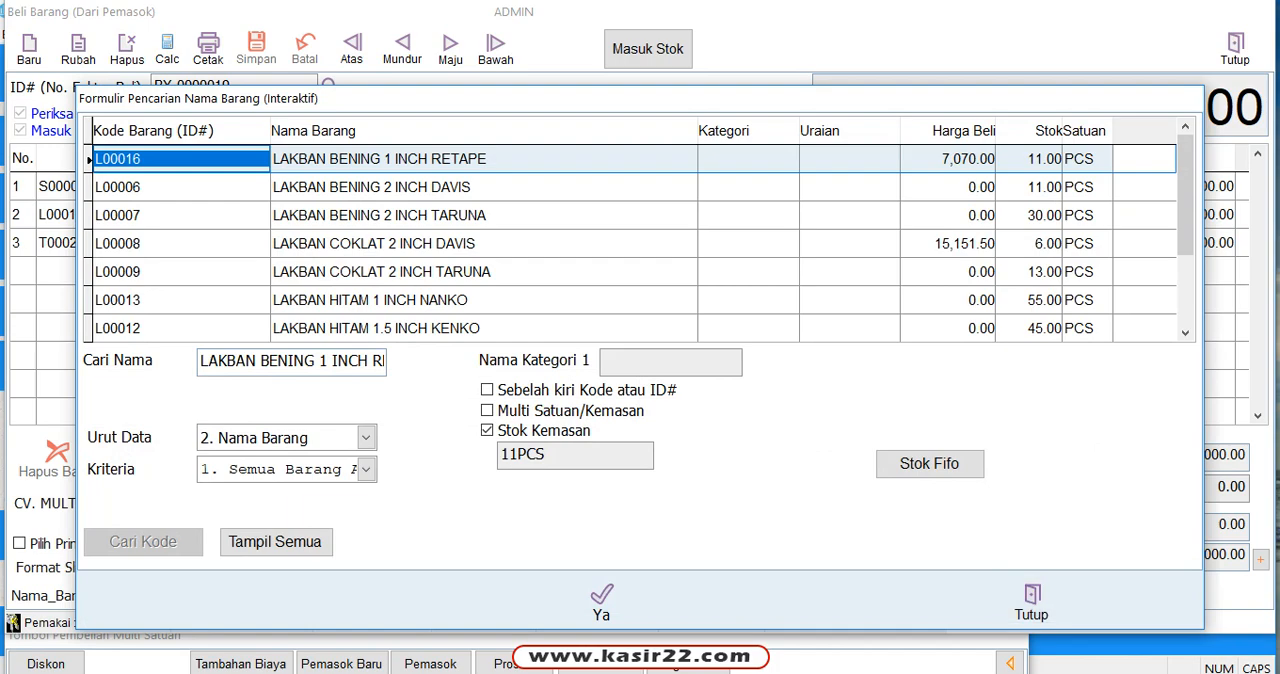
pyautogui.click(1044, 160)
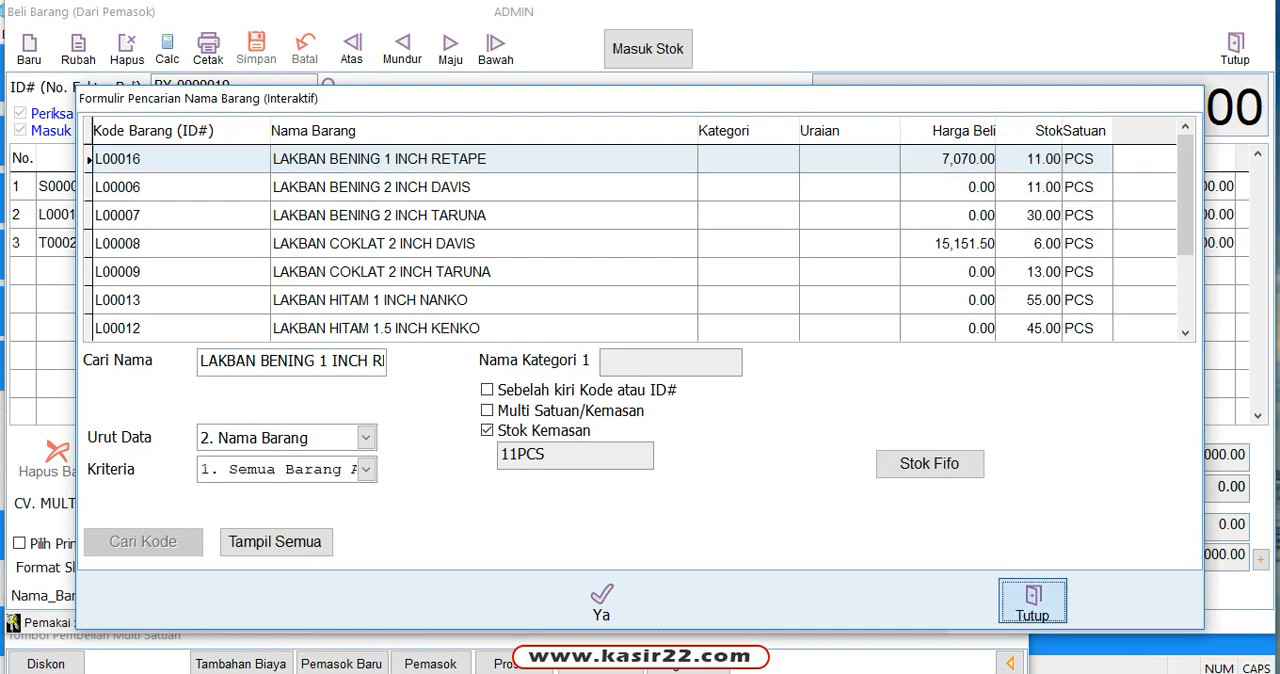
pyautogui.click(1031, 600)
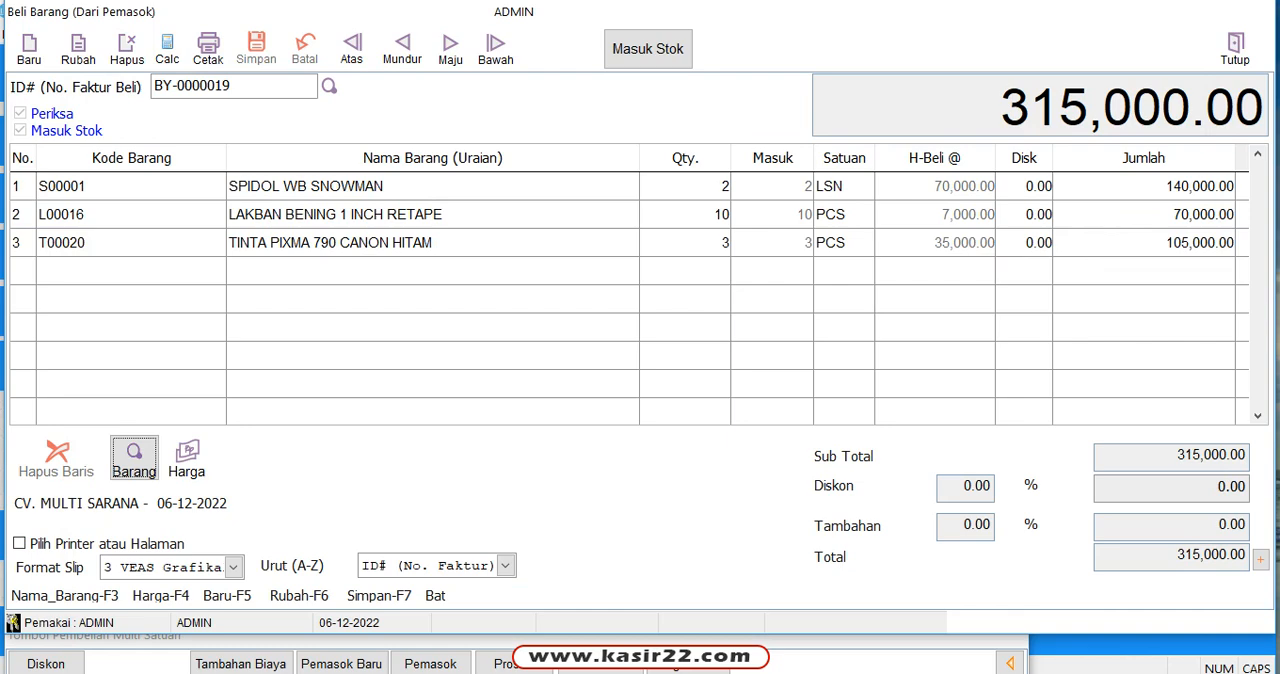
# Step: Check the stock of the invoice's TINTA PIXMA 790 CANON HITAM item in the item lookup, and close the lookup
pyautogui.click(432, 243)
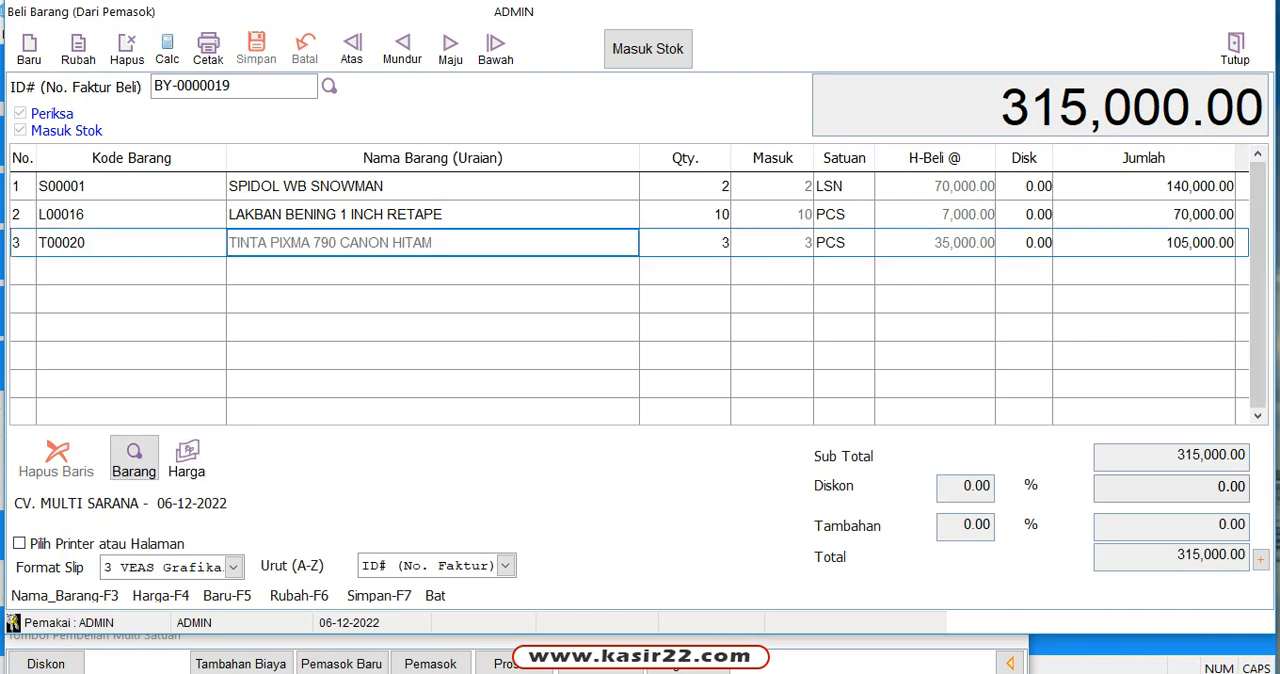
pyautogui.click(134, 458)
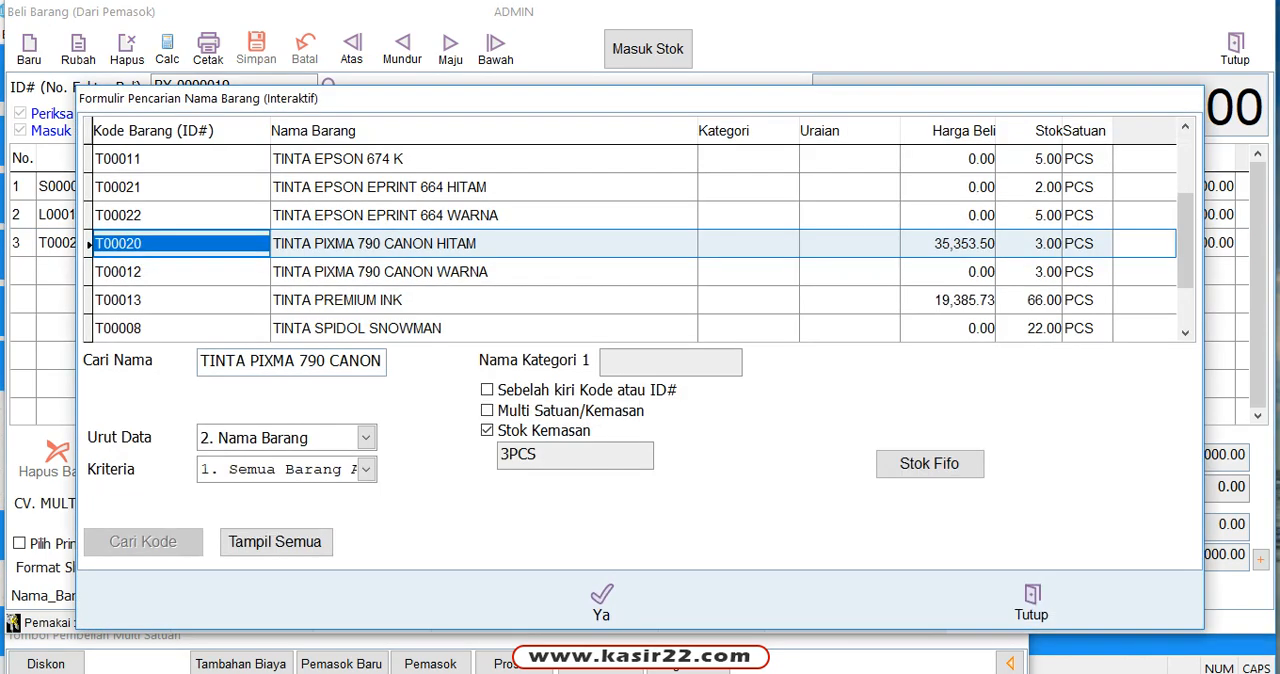
pyautogui.click(1011, 243)
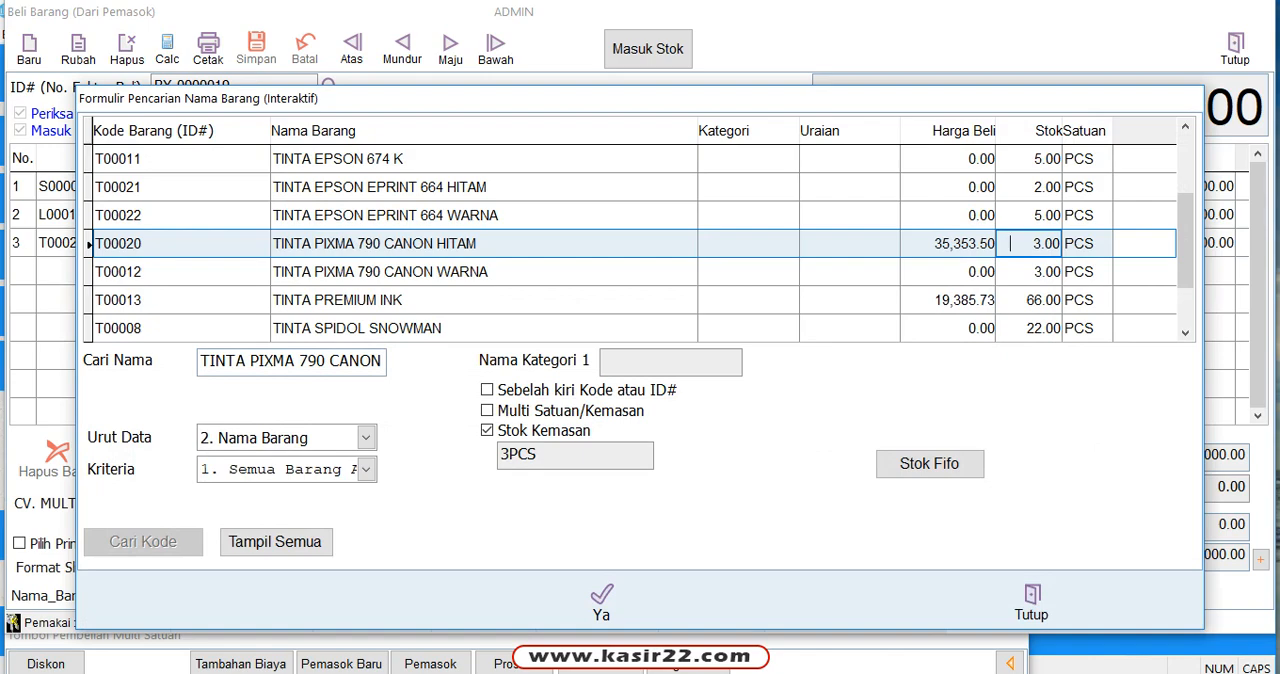
pyautogui.click(1032, 602)
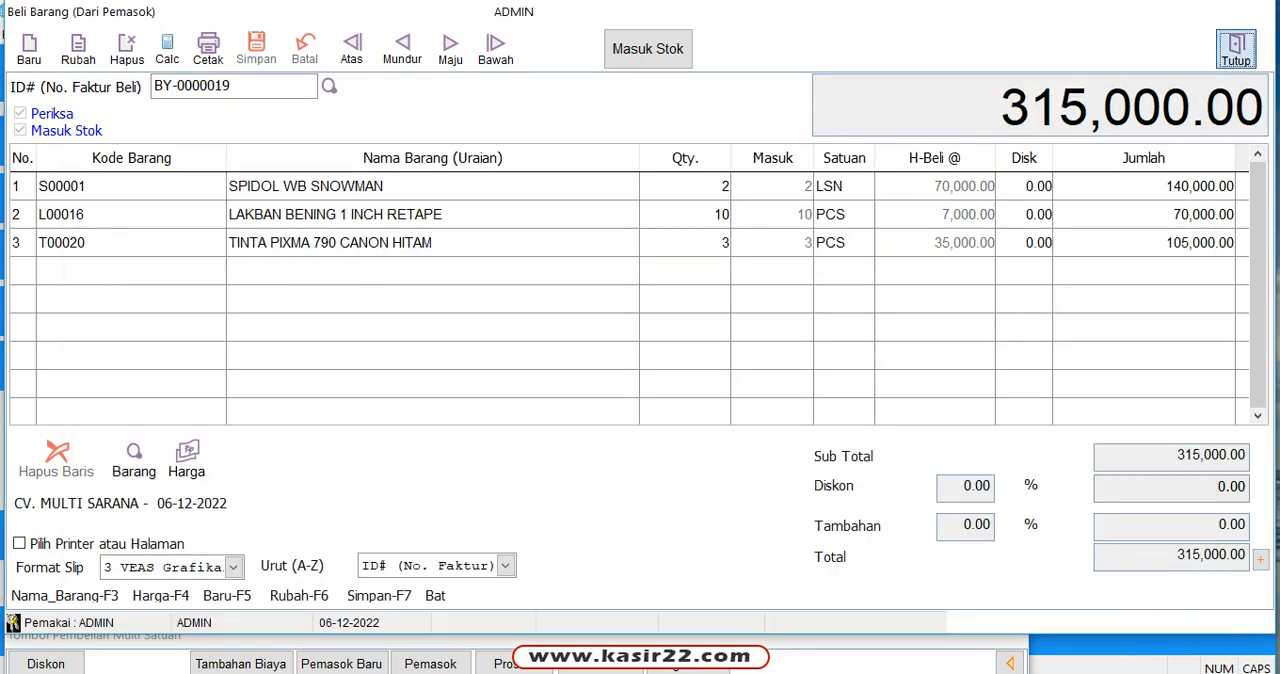
# Step: Switch from the purchase form to the sales form (JUAL) and start a new sales invoice
pyautogui.click(1235, 48)
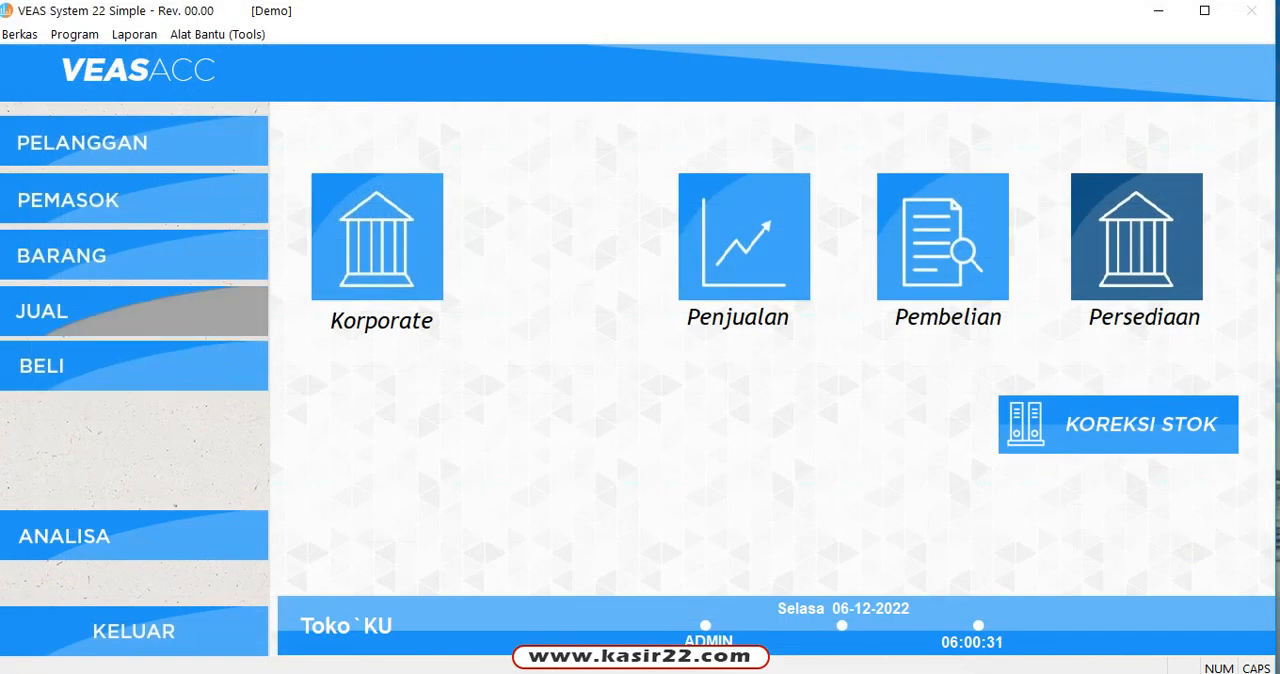
pyautogui.click(134, 312)
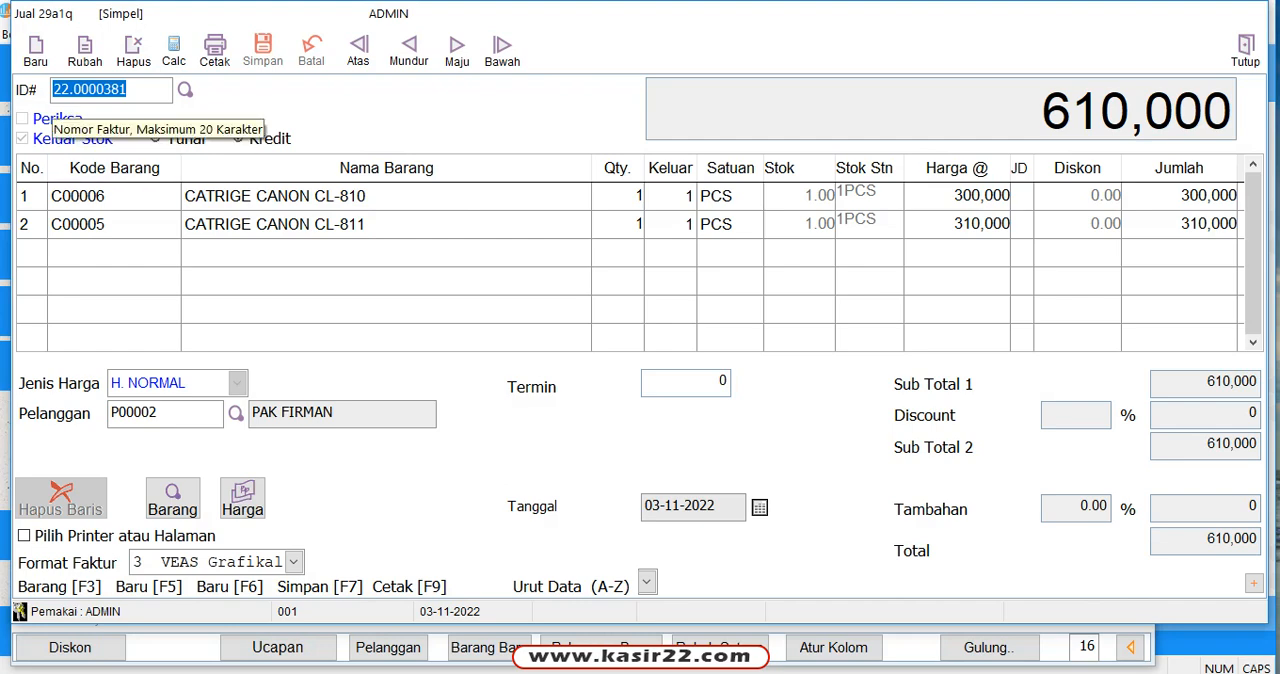
pyautogui.press('F5')
# Step: Look up SPIDO in the first row's Kode Barang and add SPIDOL WB SNOWMAN with a quantity of 2 PCS
pyautogui.click(114, 196)
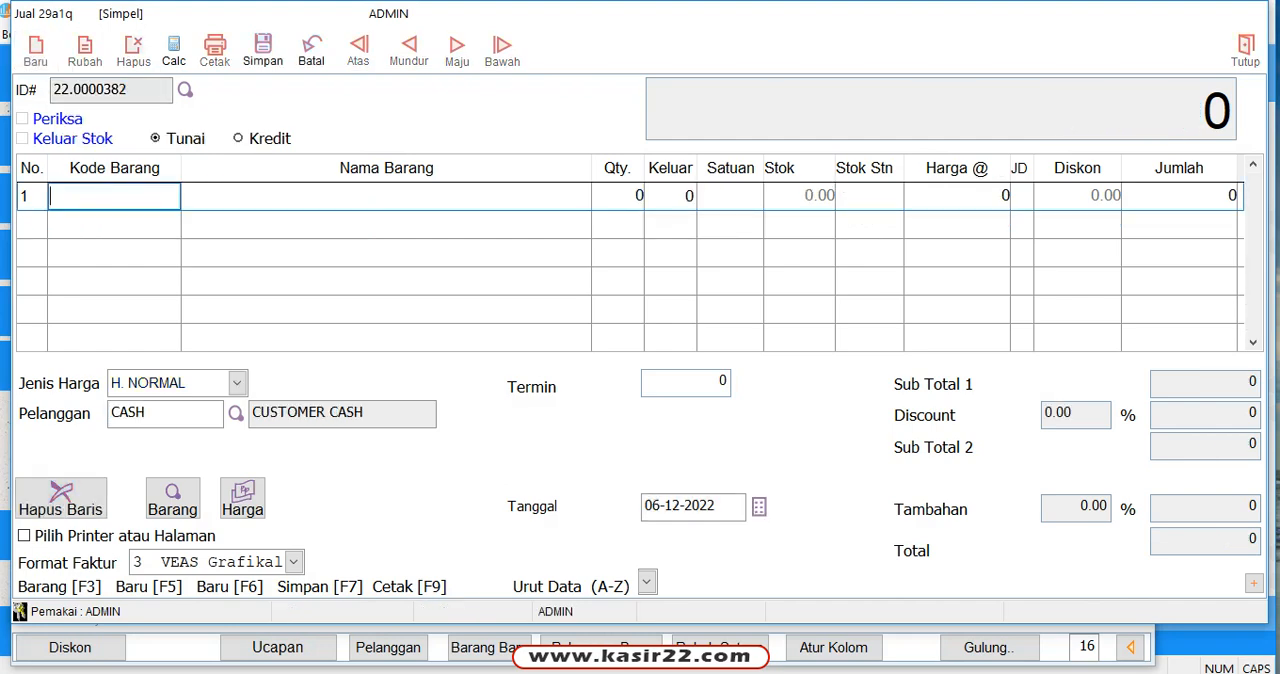
pyautogui.write('SPIDO')
pyautogui.press('Return')
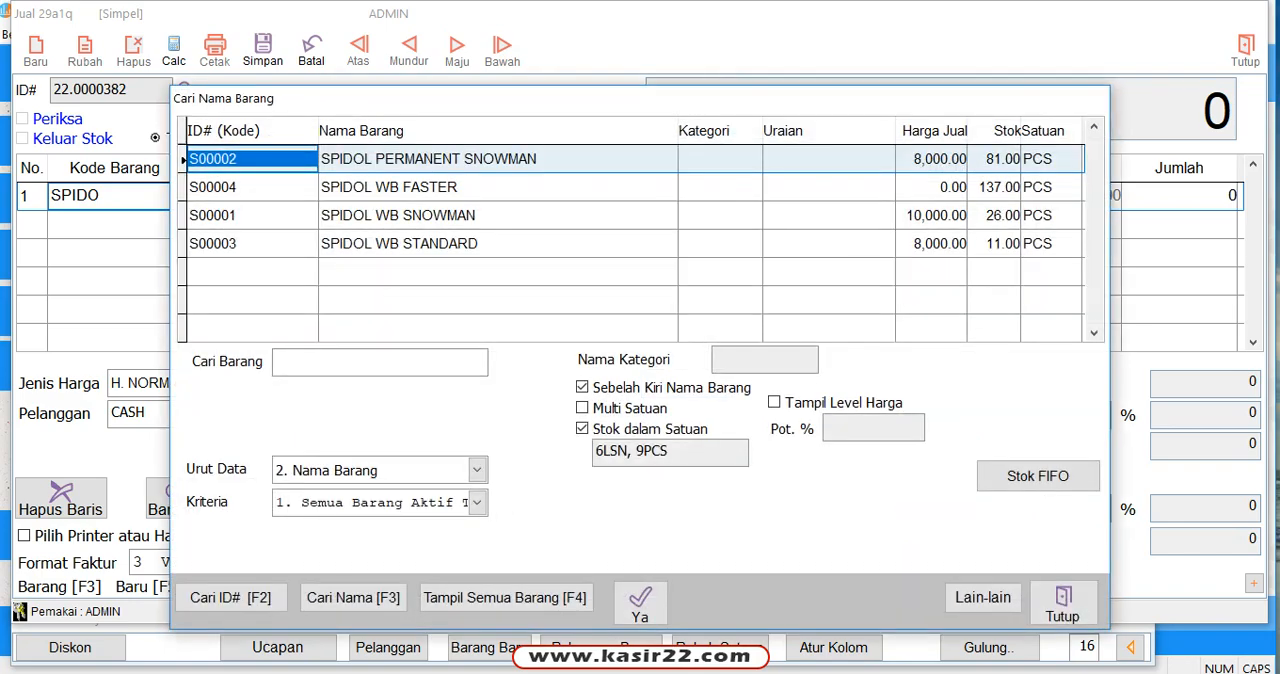
pyautogui.press('Down')
pyautogui.press('Down')
pyautogui.press('Down')
pyautogui.press('Up')
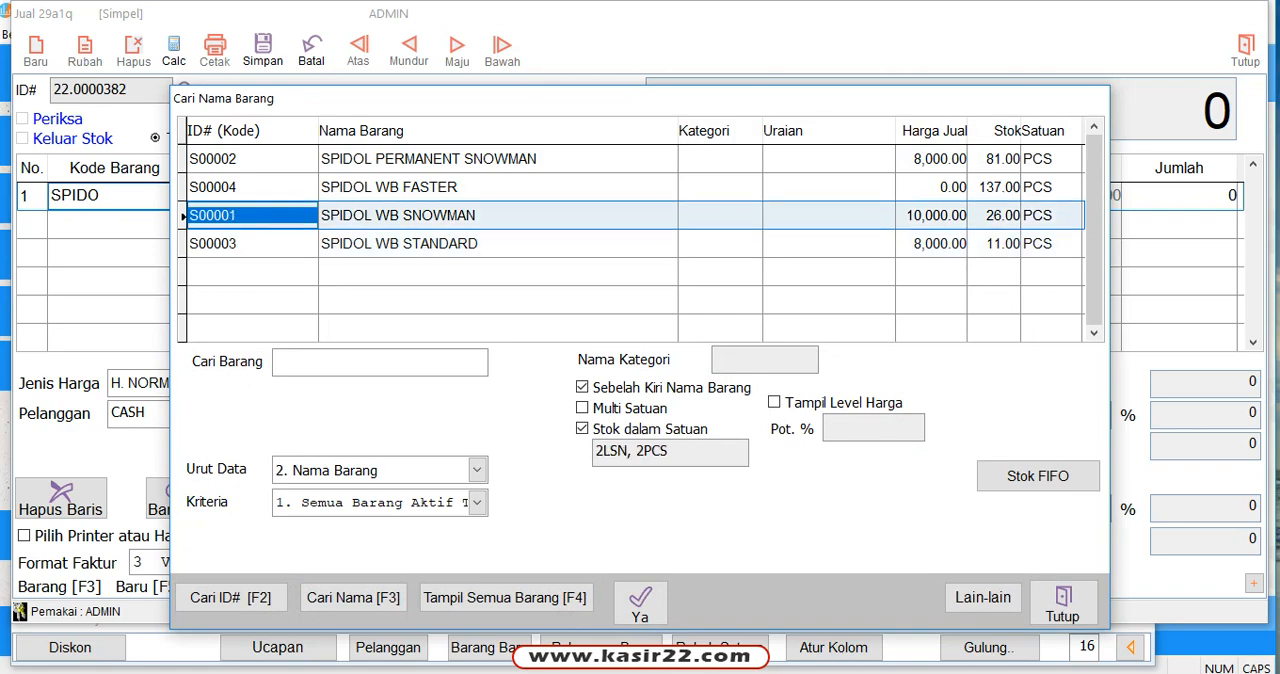
pyautogui.press('Return')
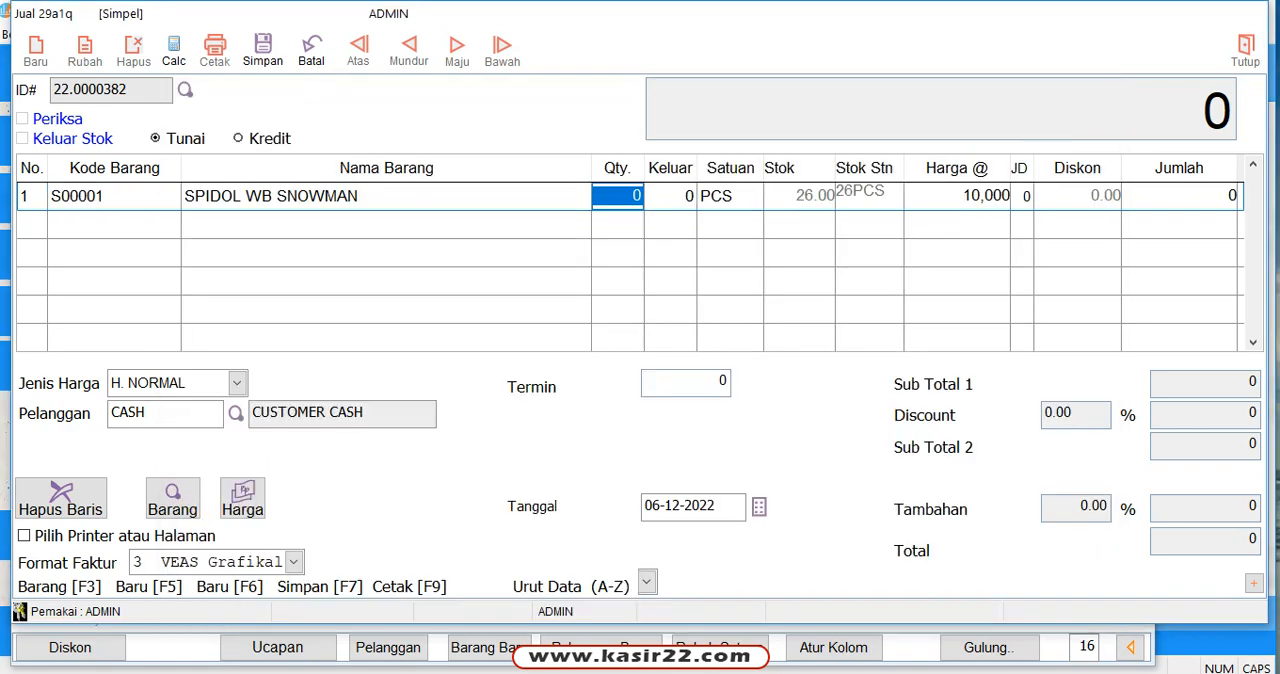
pyautogui.write('2')
pyautogui.press('Return')
pyautogui.press('Return')
pyautogui.press('Return')
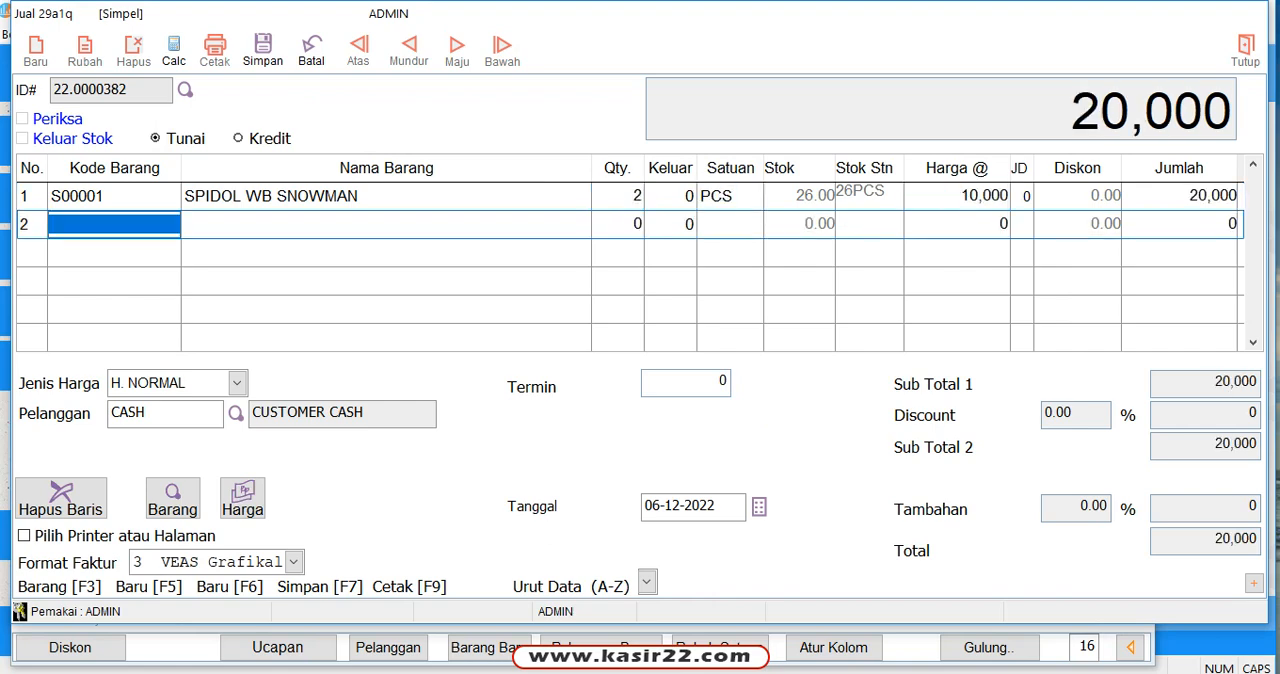
# Step: Look up LAKBAN in the second row and add LAKBAN BENING 1 INCH RETAPE with a quantity of 1 PCS
pyautogui.write('L')
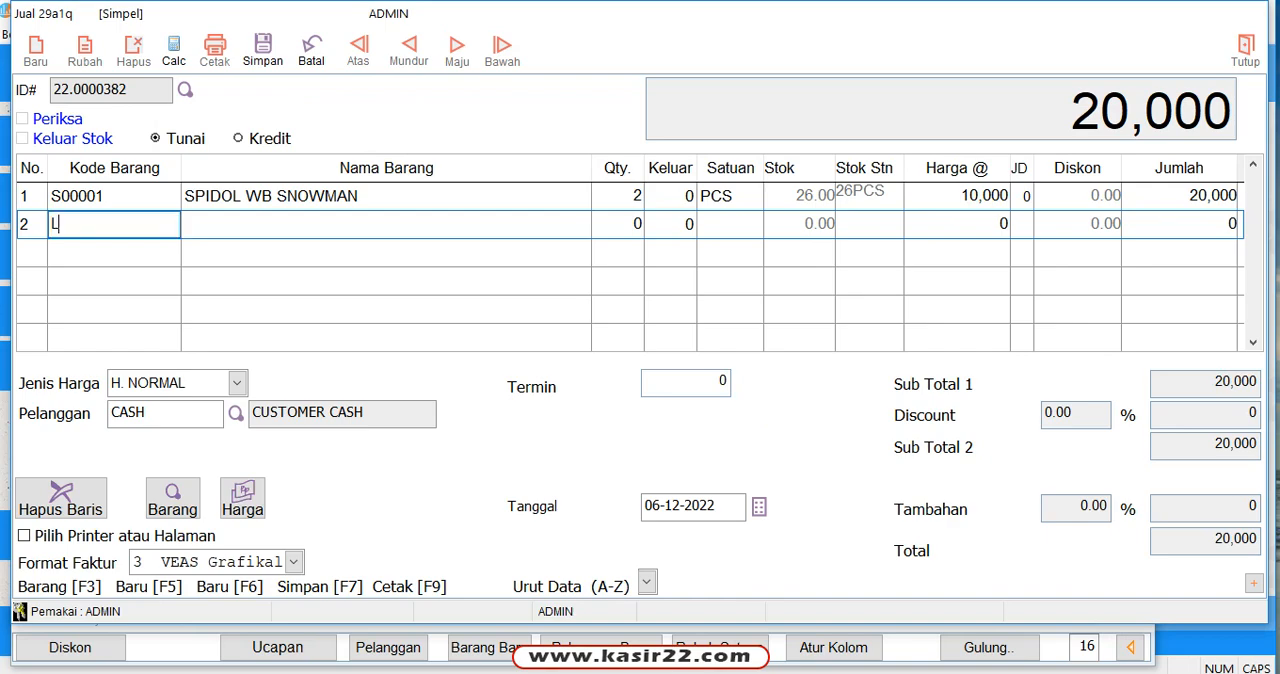
pyautogui.write('AKBAN')
pyautogui.press('Return')
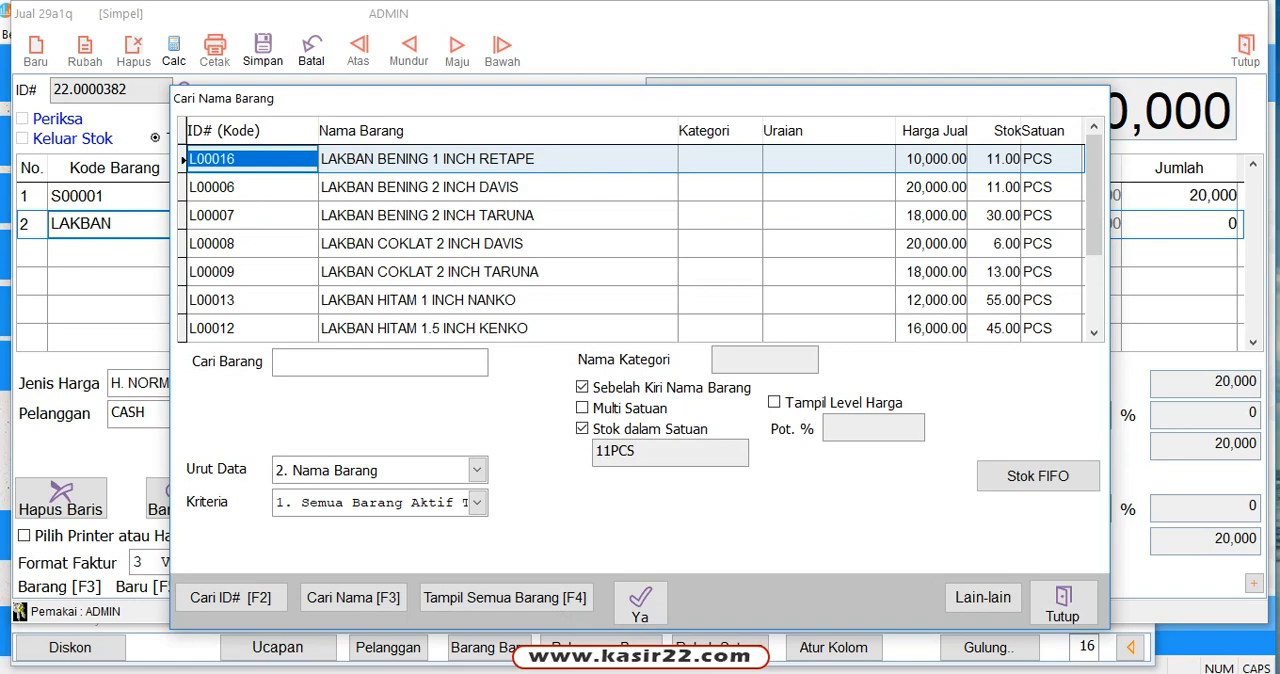
pyautogui.press('Down')
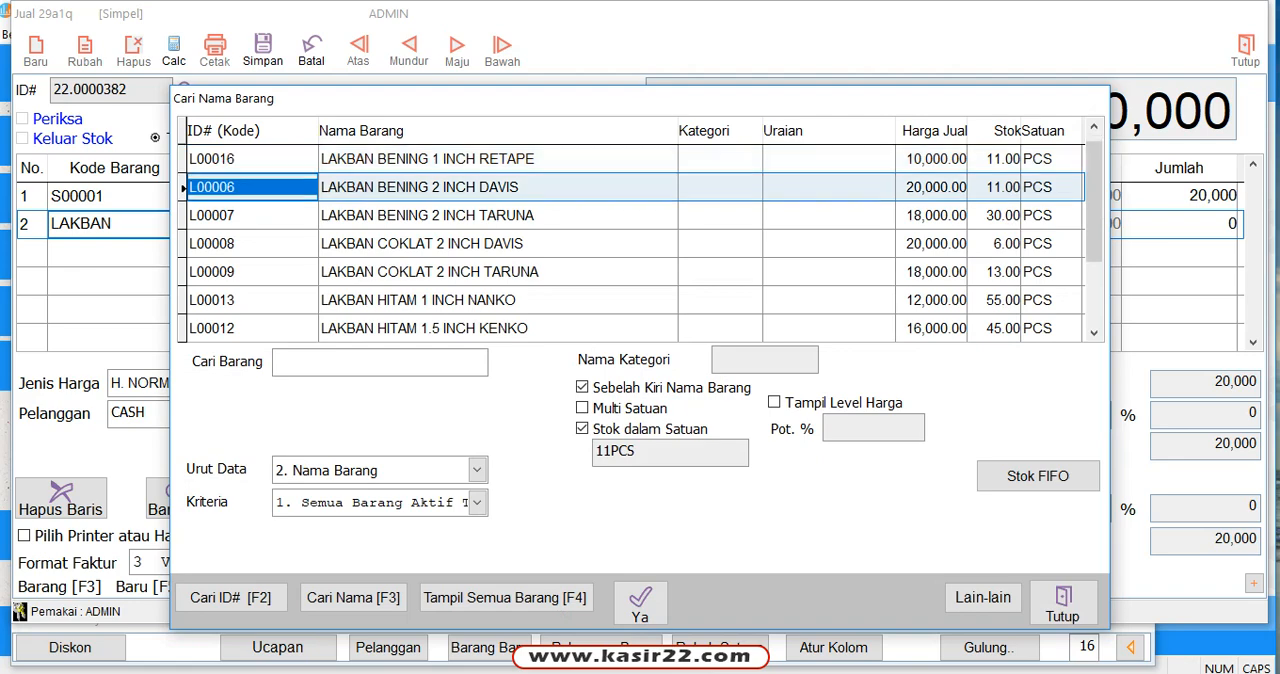
pyautogui.press('Up')
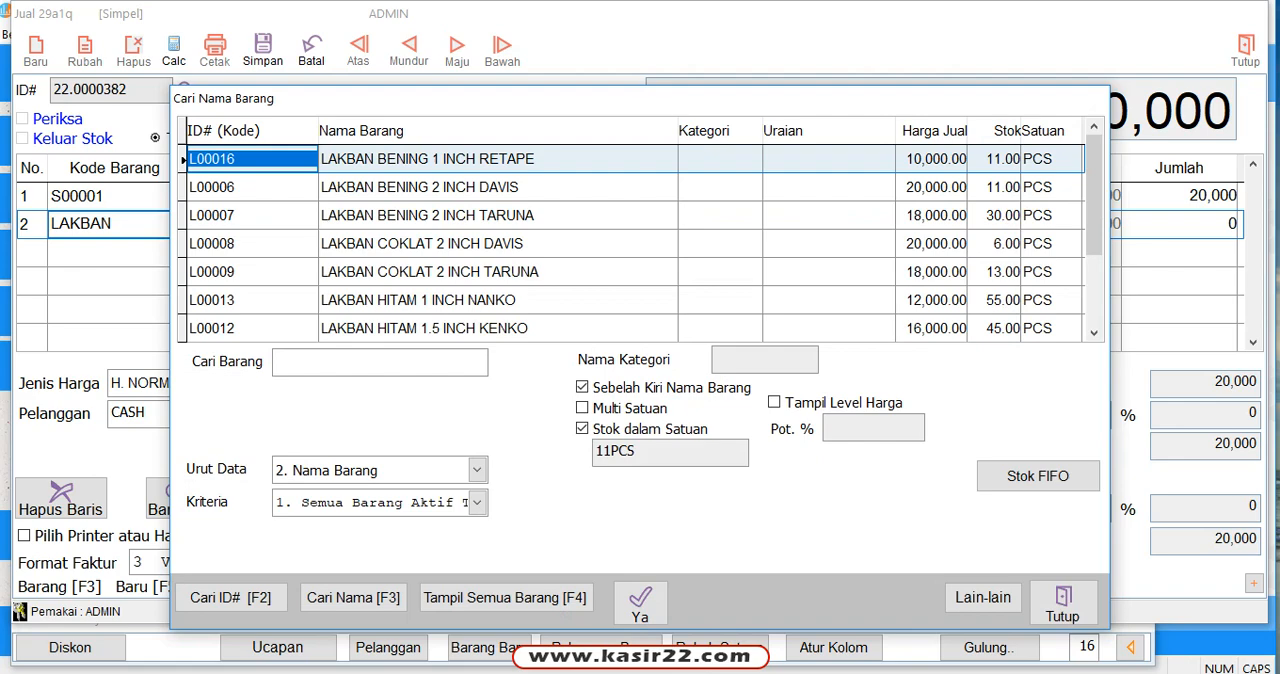
pyautogui.press('Return')
pyautogui.write('1')
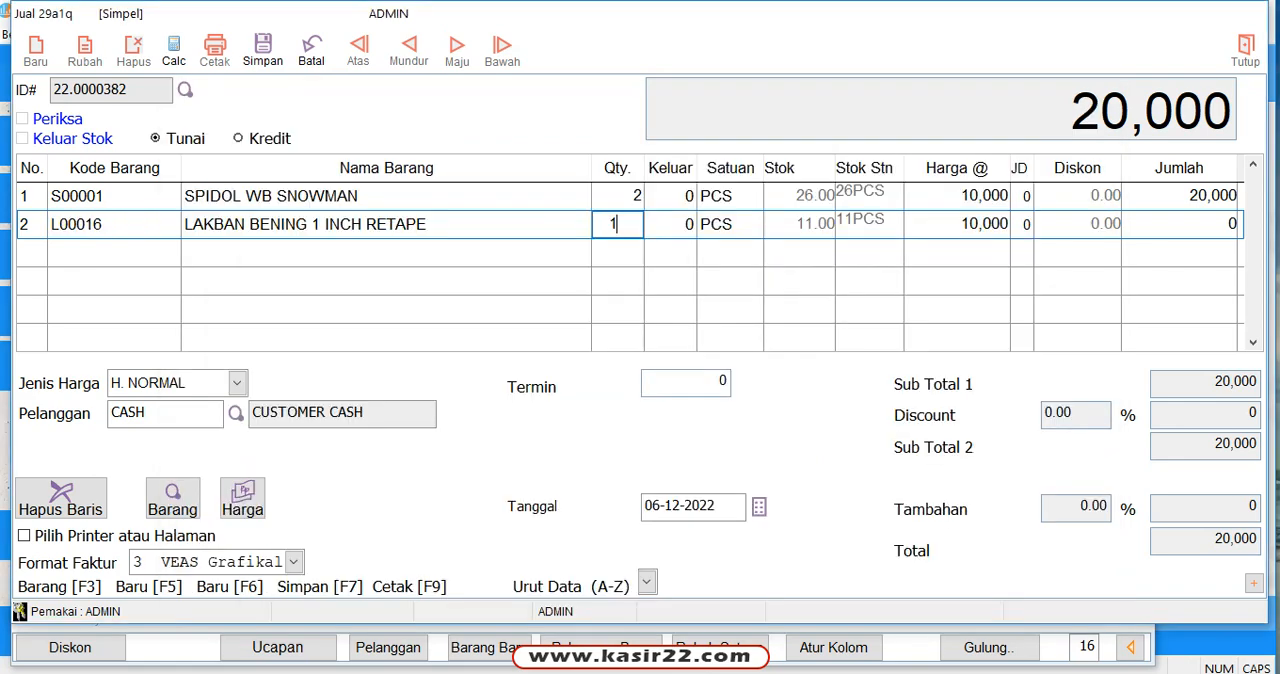
pyautogui.press('Return')
pyautogui.press('Return')
pyautogui.press('Return')
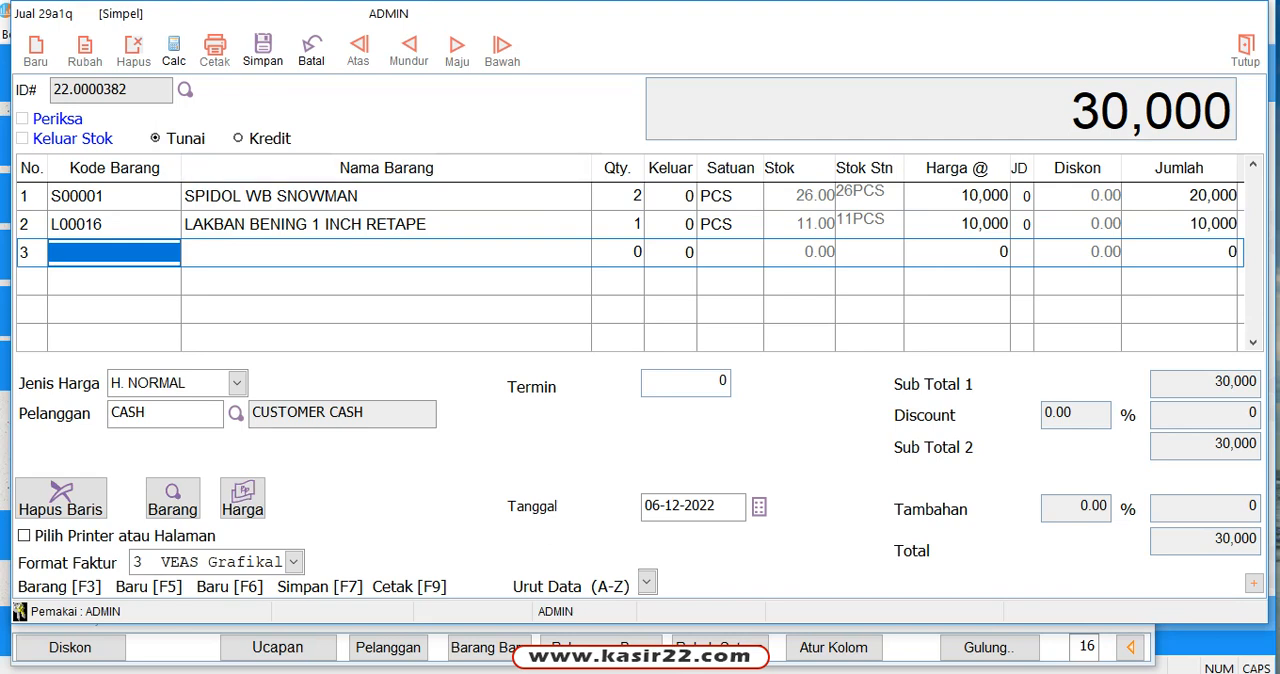
# Step: Set the unit price (Harga @) of LAKBAN BENING 1 INCH RETAPE to 9,500
pyautogui.click(948, 225)
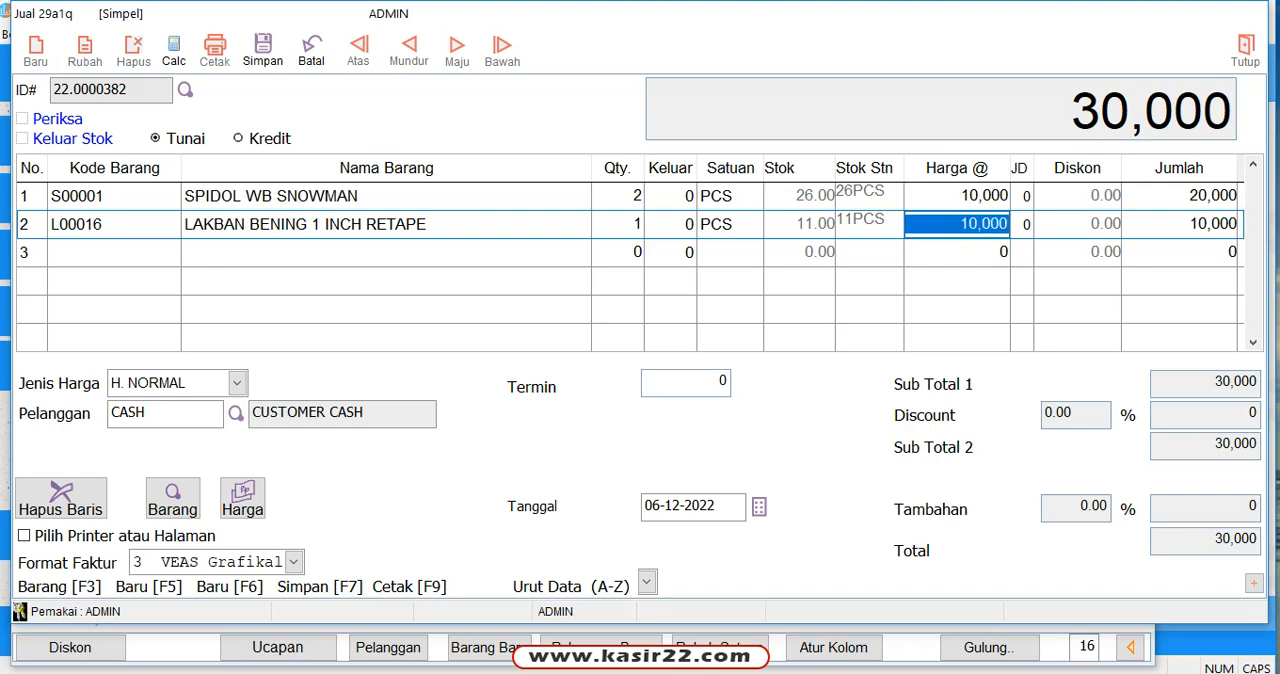
pyautogui.write('9500')
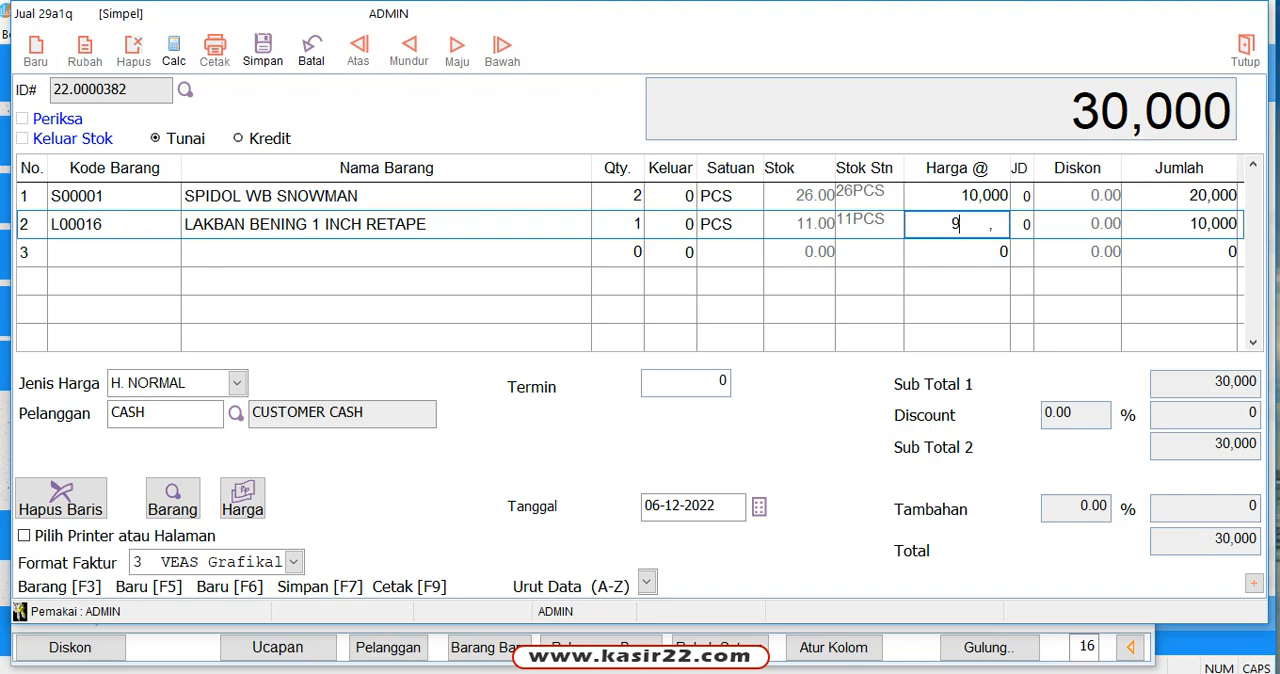
pyautogui.press('Return')
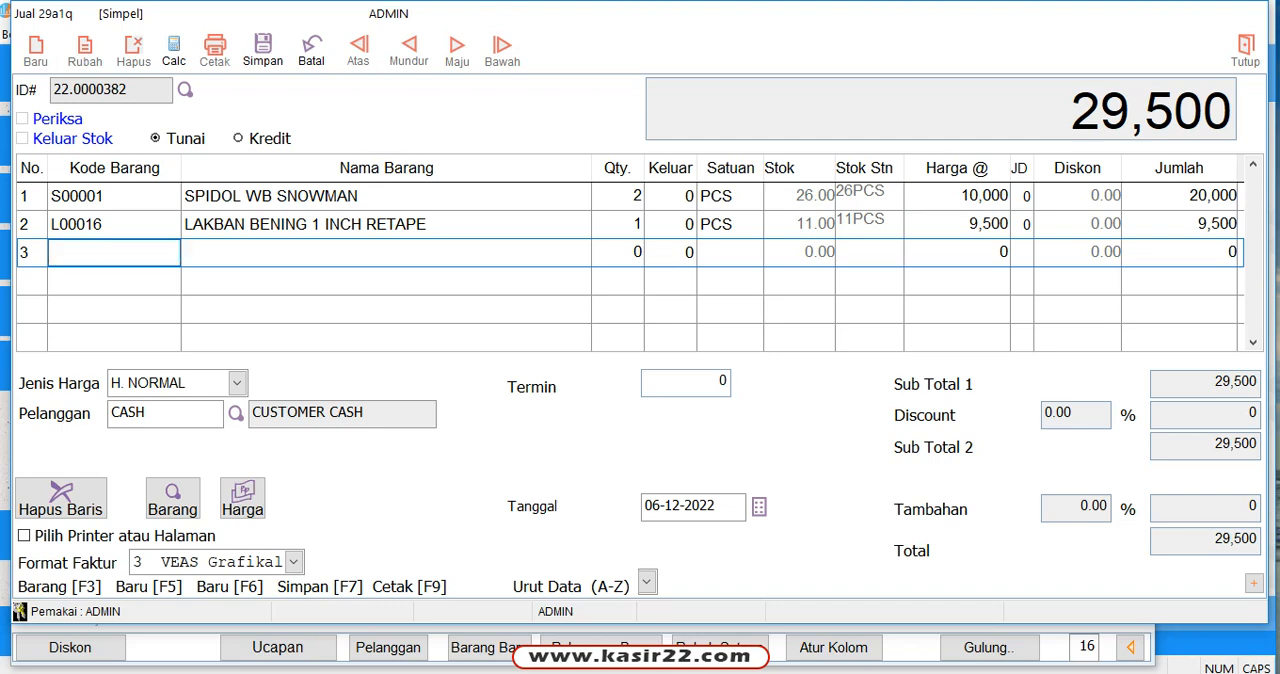
pyautogui.write('RINTA')
pyautogui.press('BackSpace')
pyautogui.press('BackSpace')
pyautogui.press('BackSpace')
pyautogui.press('BackSpace')
pyautogui.press('BackSpace')
pyautogui.write('RIN')
pyautogui.press('BackSpace')
pyautogui.press('BackSpace')
pyautogui.press('BackSpace')
# Step: Look up TIN in the third row and add TINTA PIXMA 790 CANON HITAM with a quantity of 1 PCS, keeping its price
pyautogui.write('TIN')
pyautogui.press('Return')
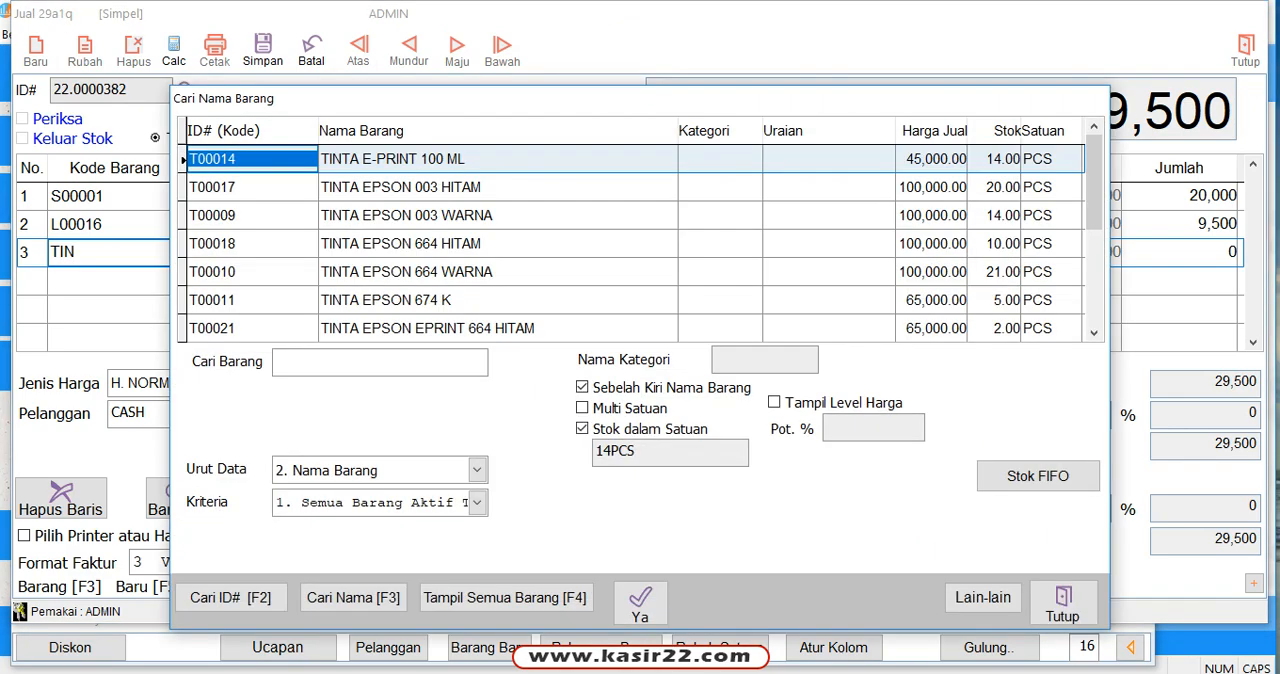
pyautogui.press('Down')
pyautogui.press('Down')
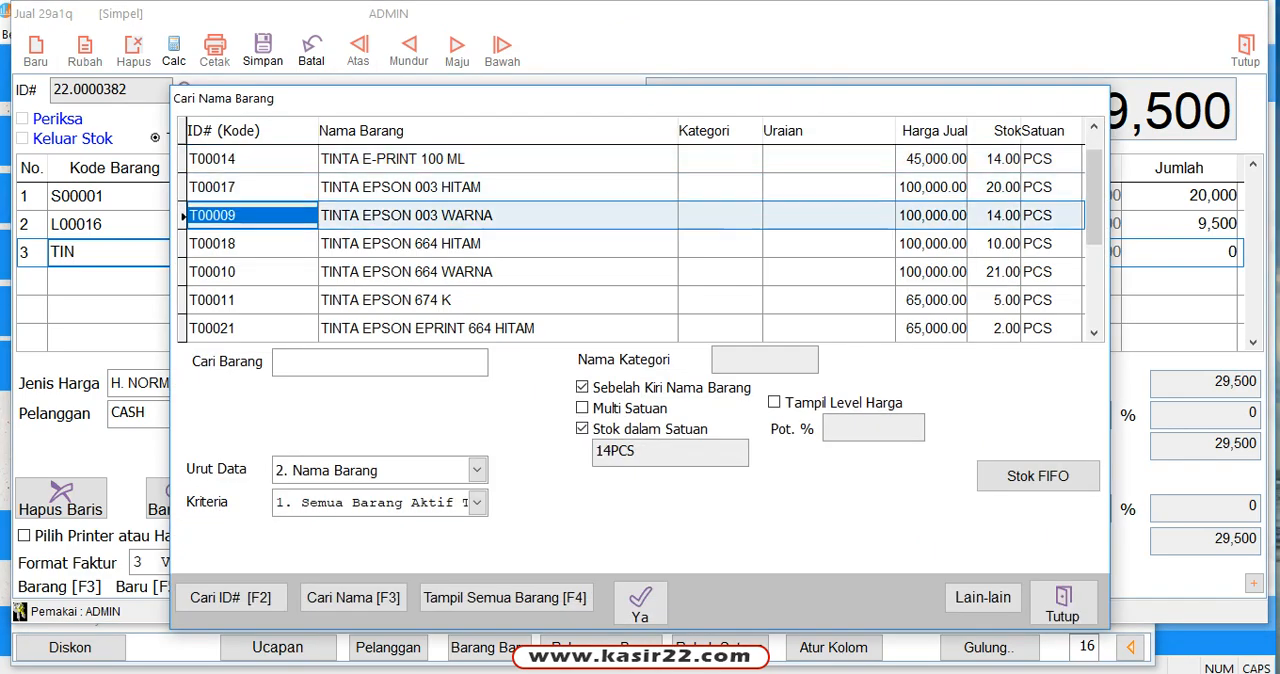
pyautogui.press('Up')
pyautogui.press('Down')
pyautogui.press('Down')
pyautogui.press('Down')
pyautogui.press('Down')
pyautogui.press('Down')
pyautogui.press('Down')
pyautogui.press('Down')
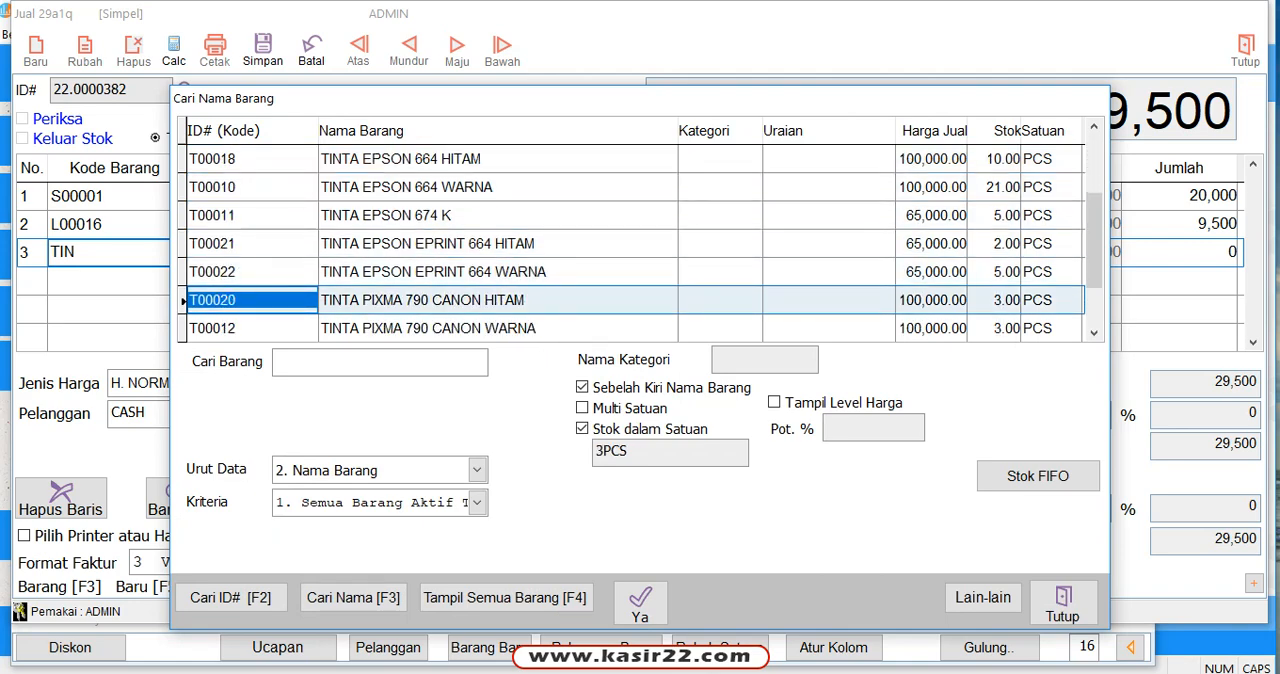
pyautogui.press('Return')
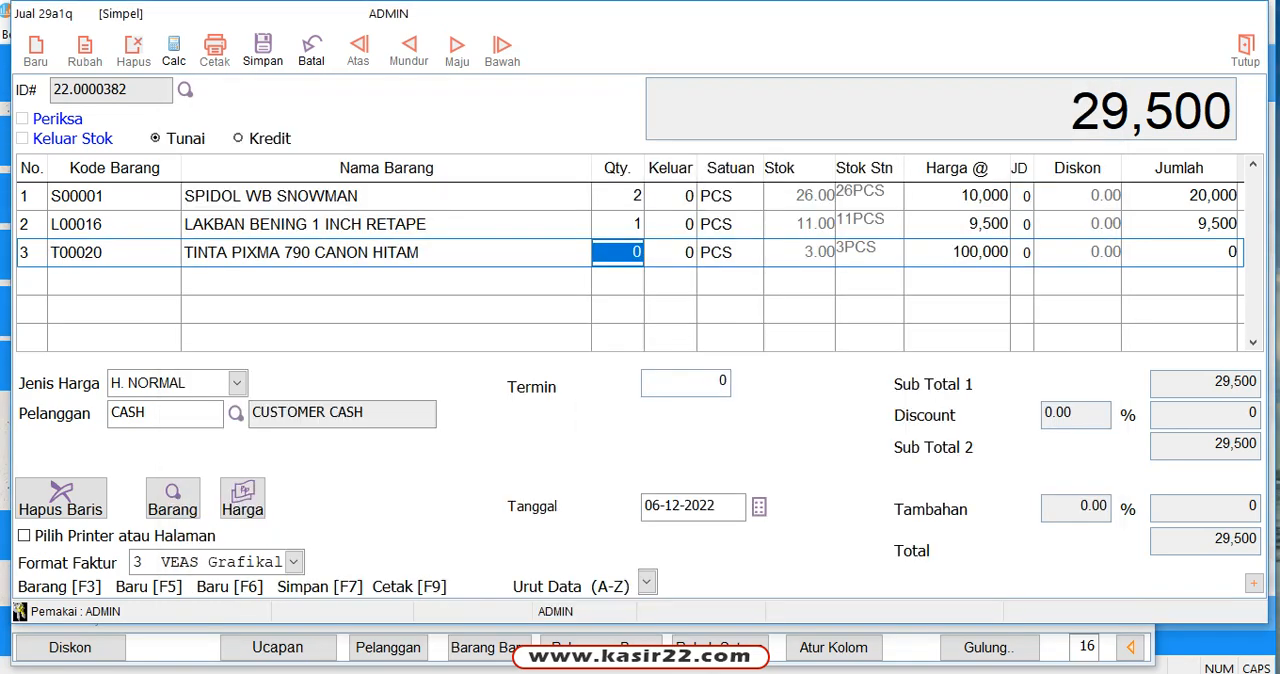
pyautogui.write('1')
pyautogui.press('Return')
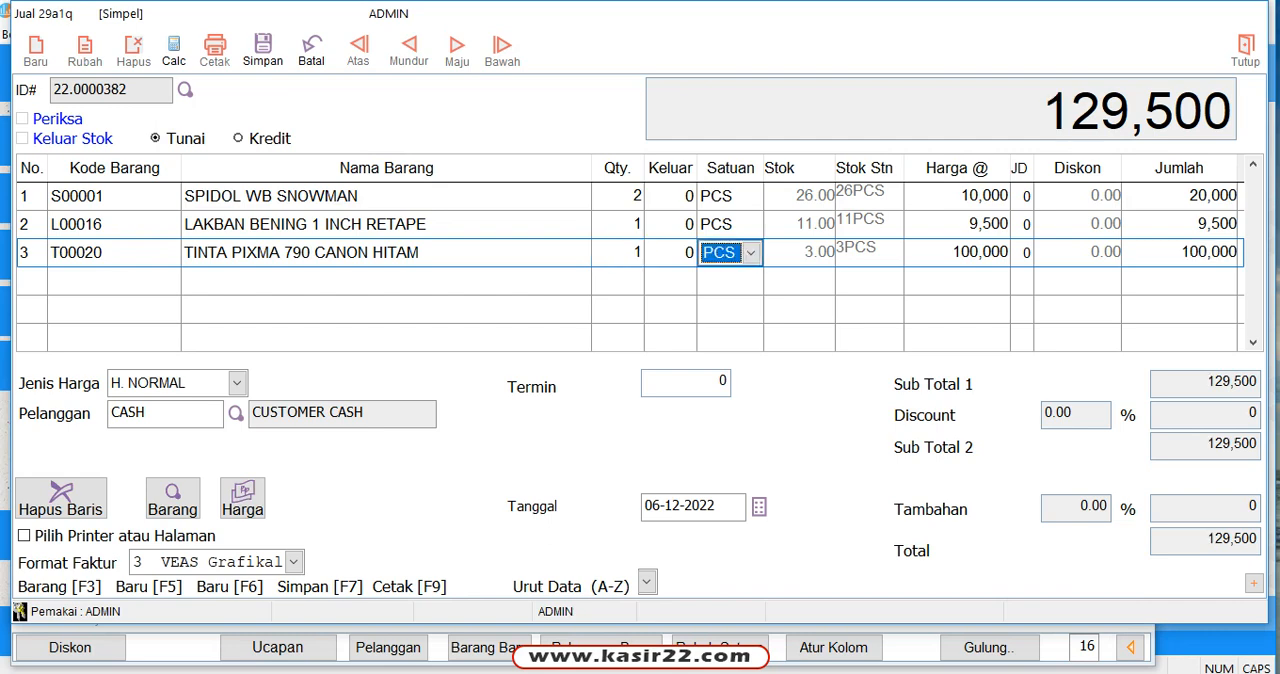
pyautogui.press('Return')
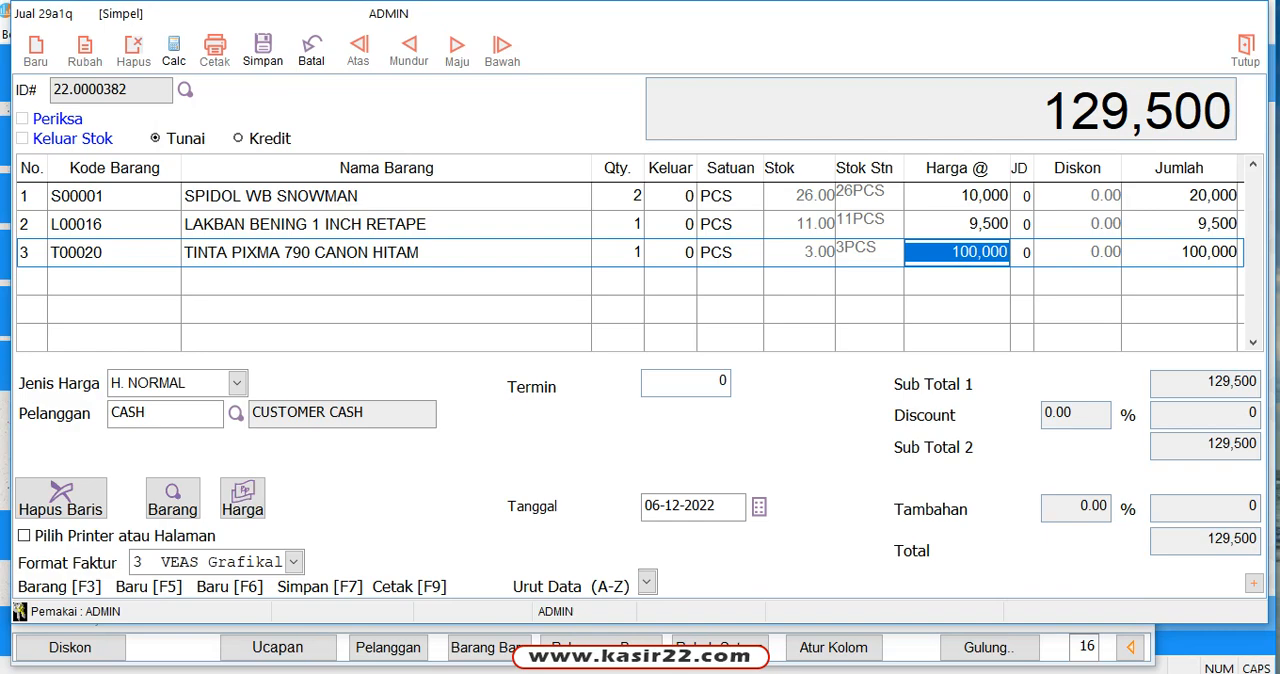
# Step: Set the sales invoice's customer (Pelanggan) to BAPPEDA and save the invoice with a full cash (Tunai) payment
pyautogui.click(236, 412)
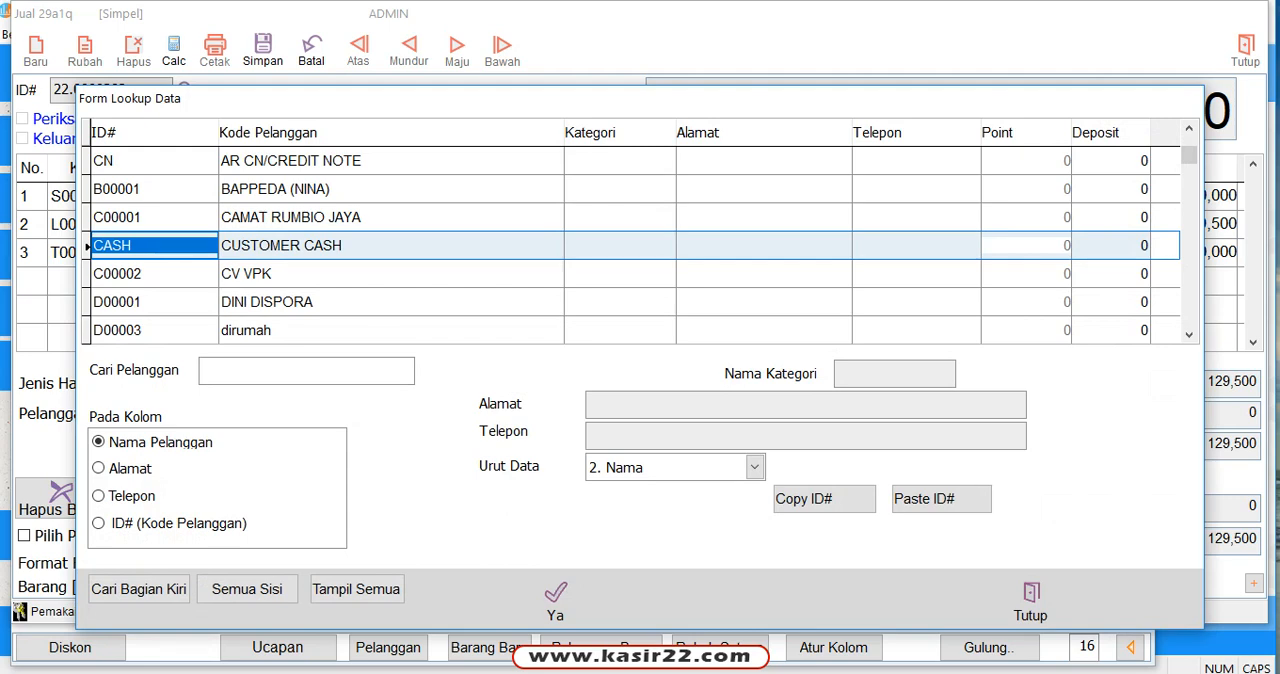
pyautogui.click(304, 189)
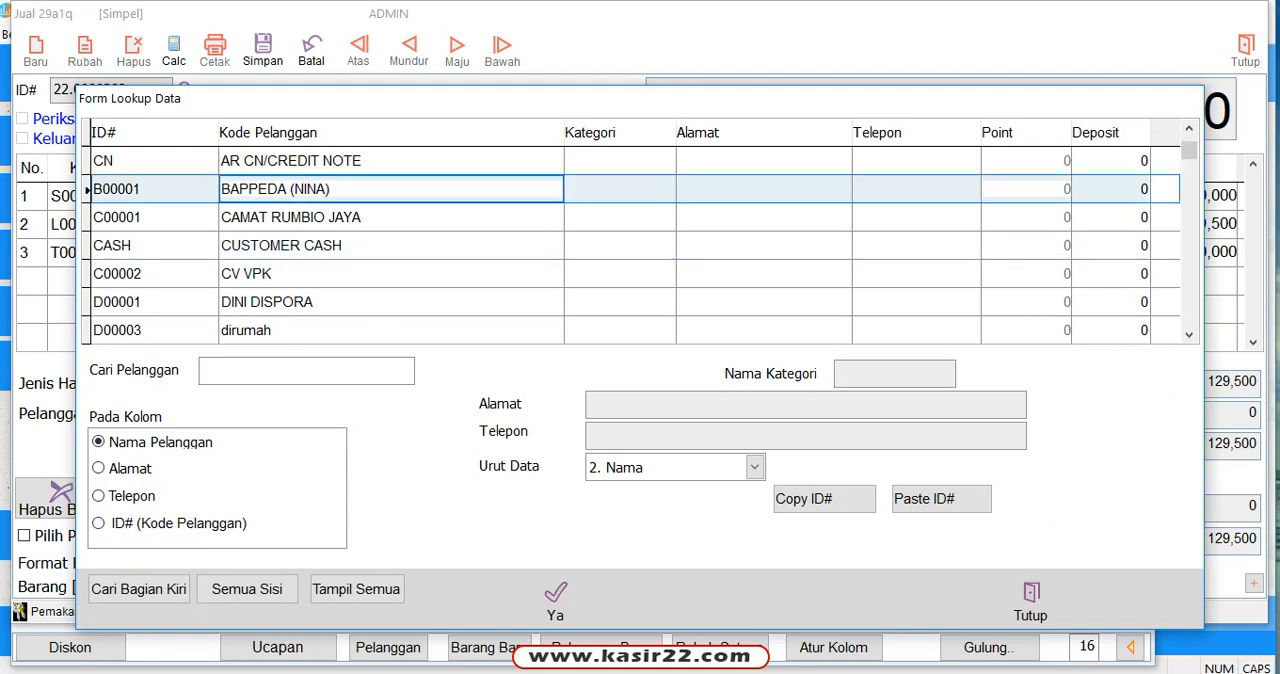
pyautogui.click(555, 597)
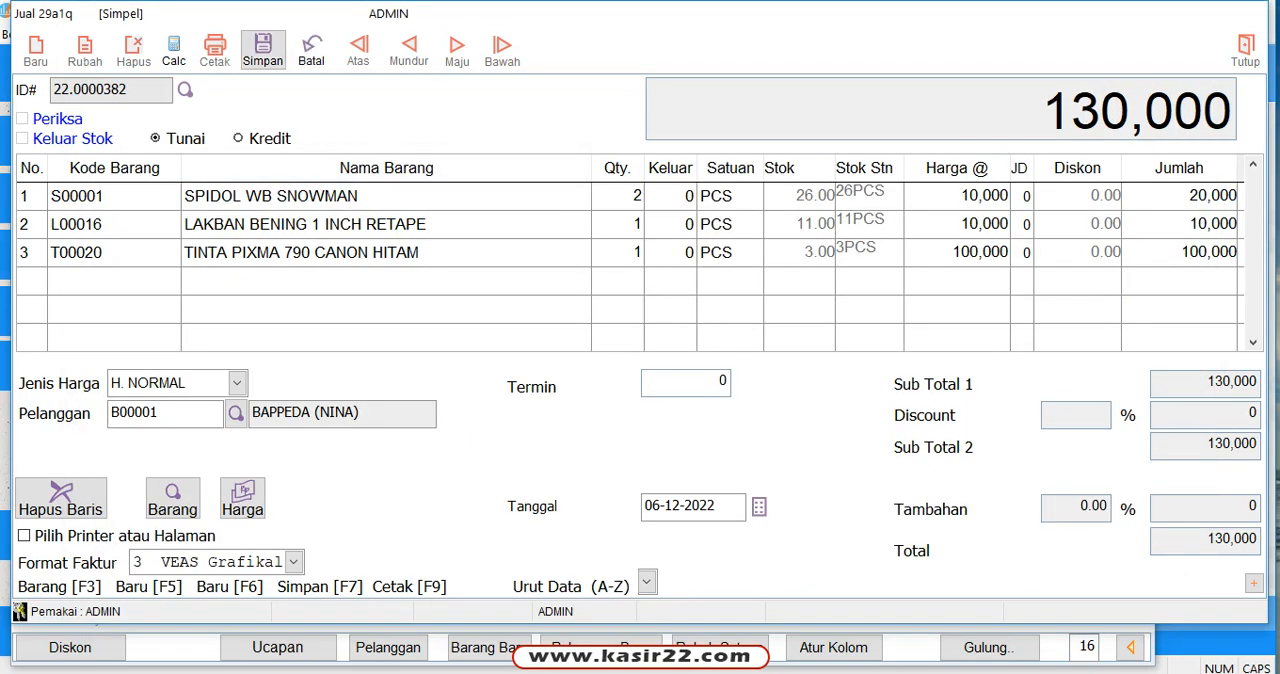
pyautogui.click(262, 46)
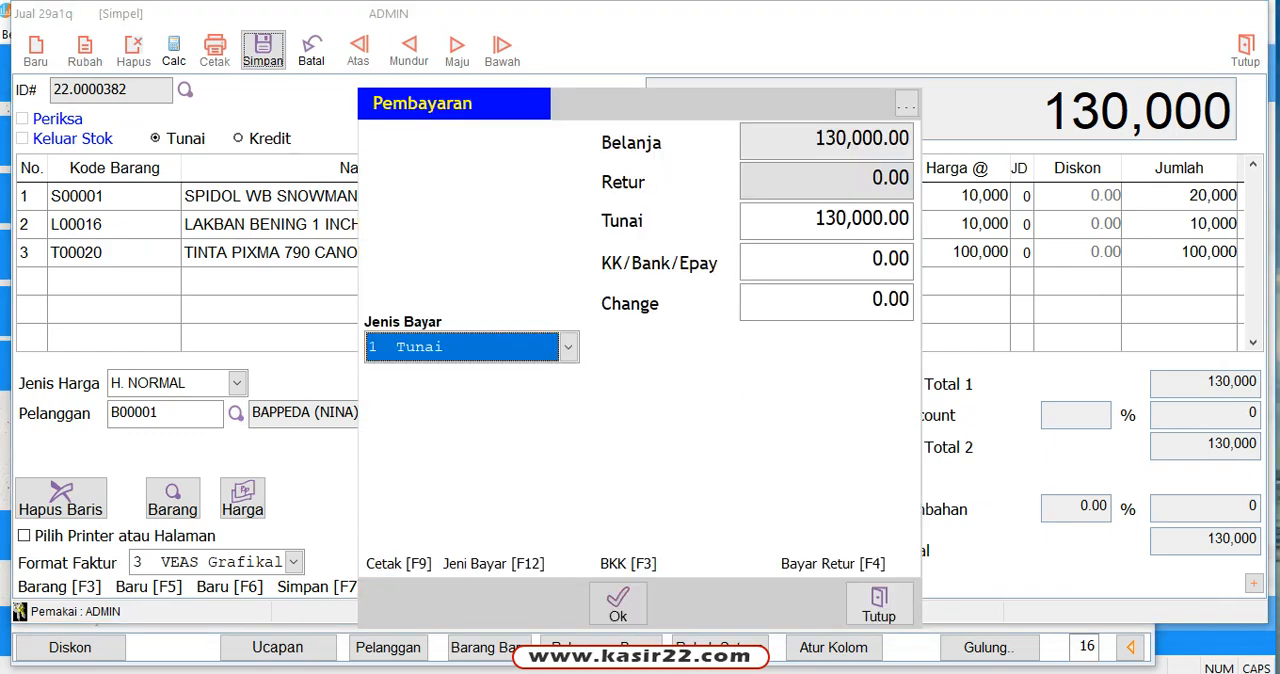
pyautogui.click(618, 603)
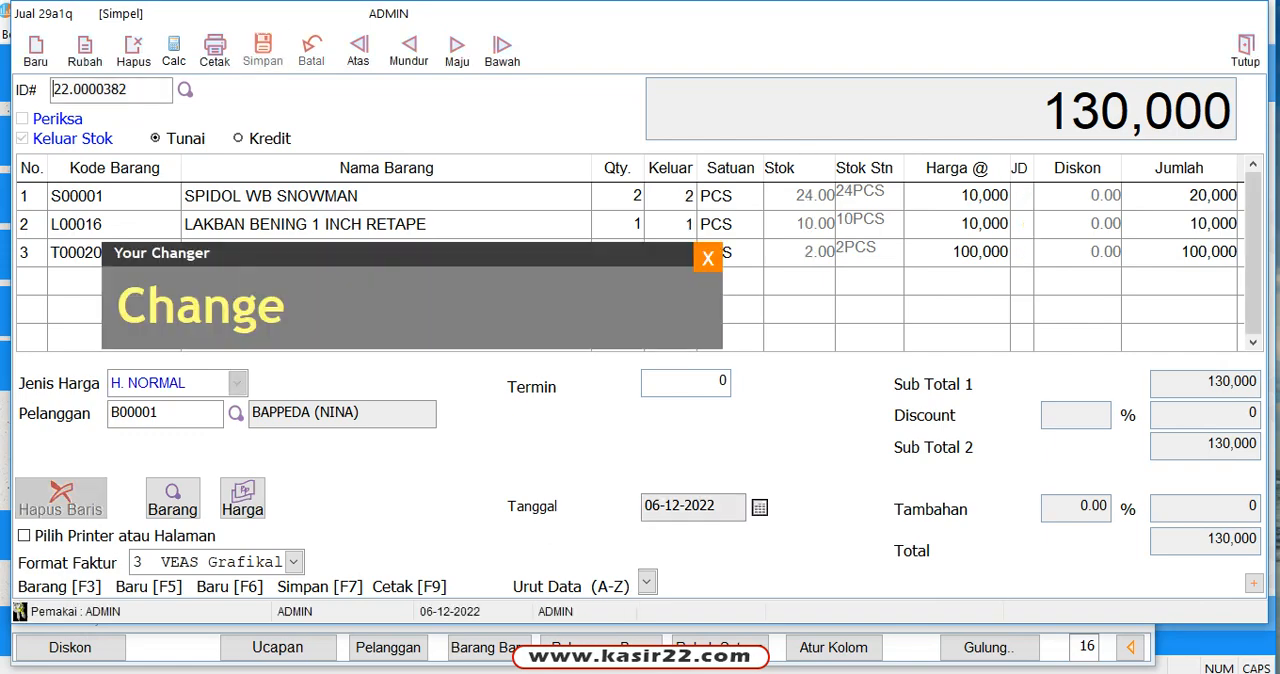
# Step: Preview the saved invoice's printout in the current half-page A4 format and look through the available Format Faktur options
pyautogui.click(214, 48)
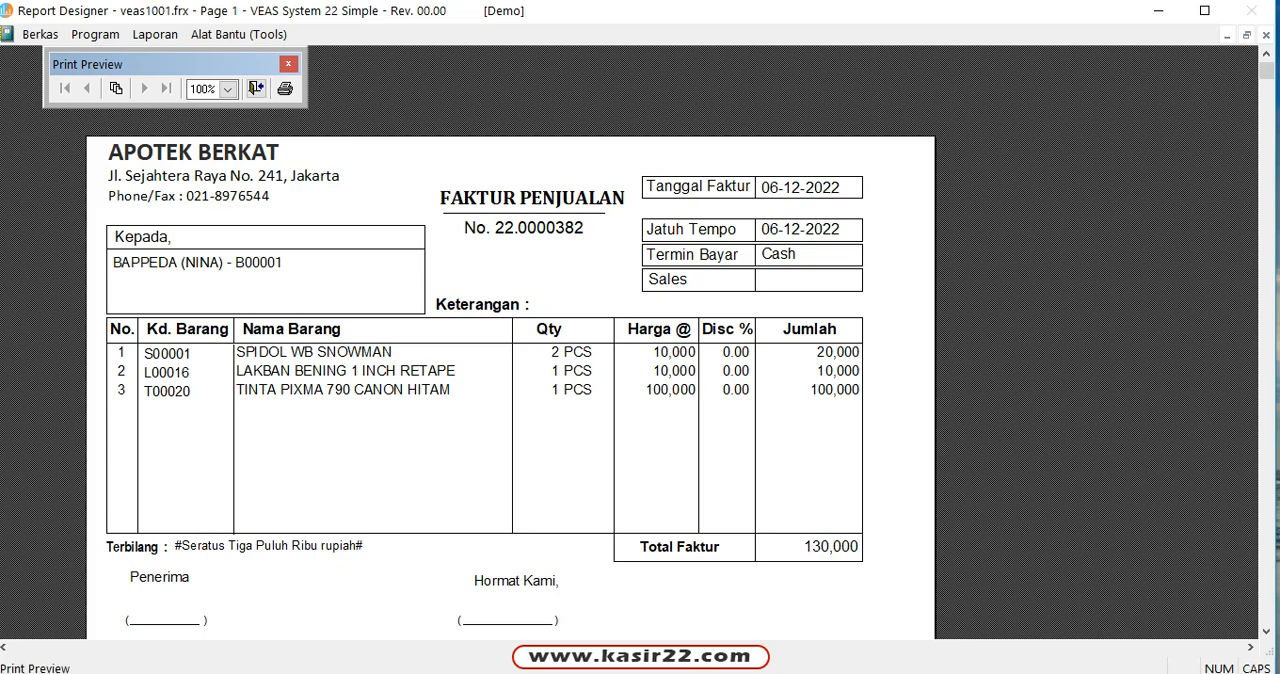
pyautogui.click(256, 88)
pyautogui.click(292, 562)
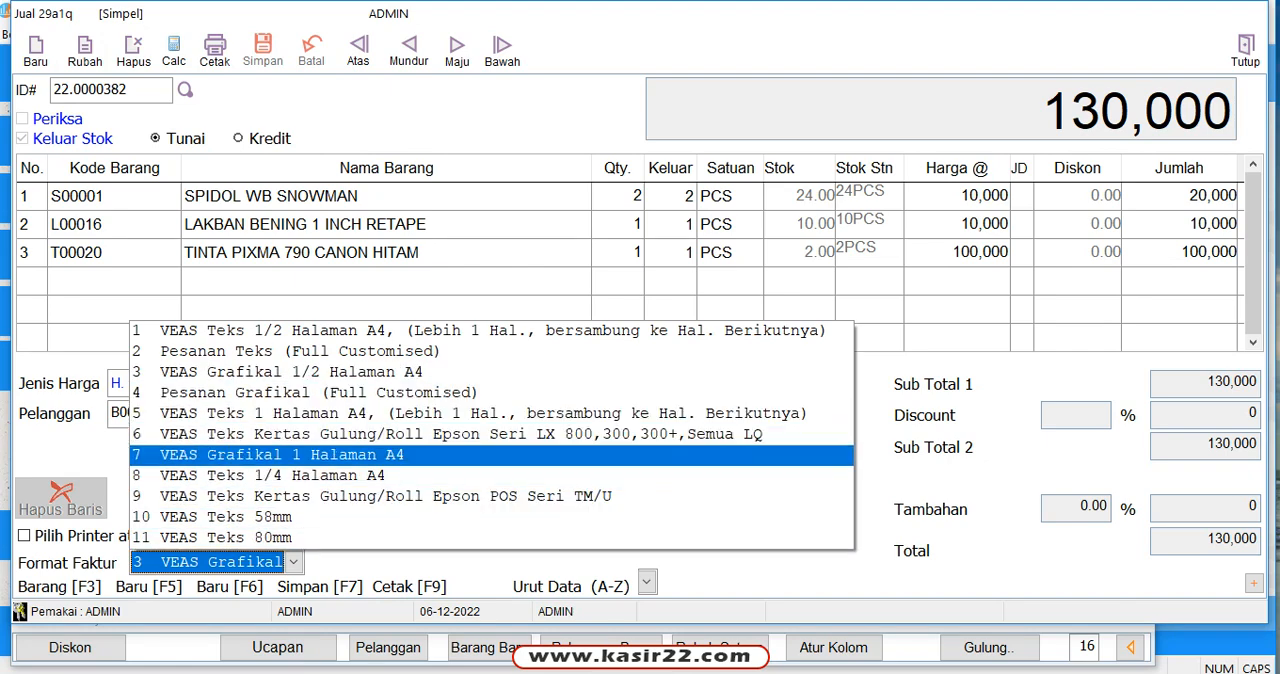
pyautogui.press('Escape')
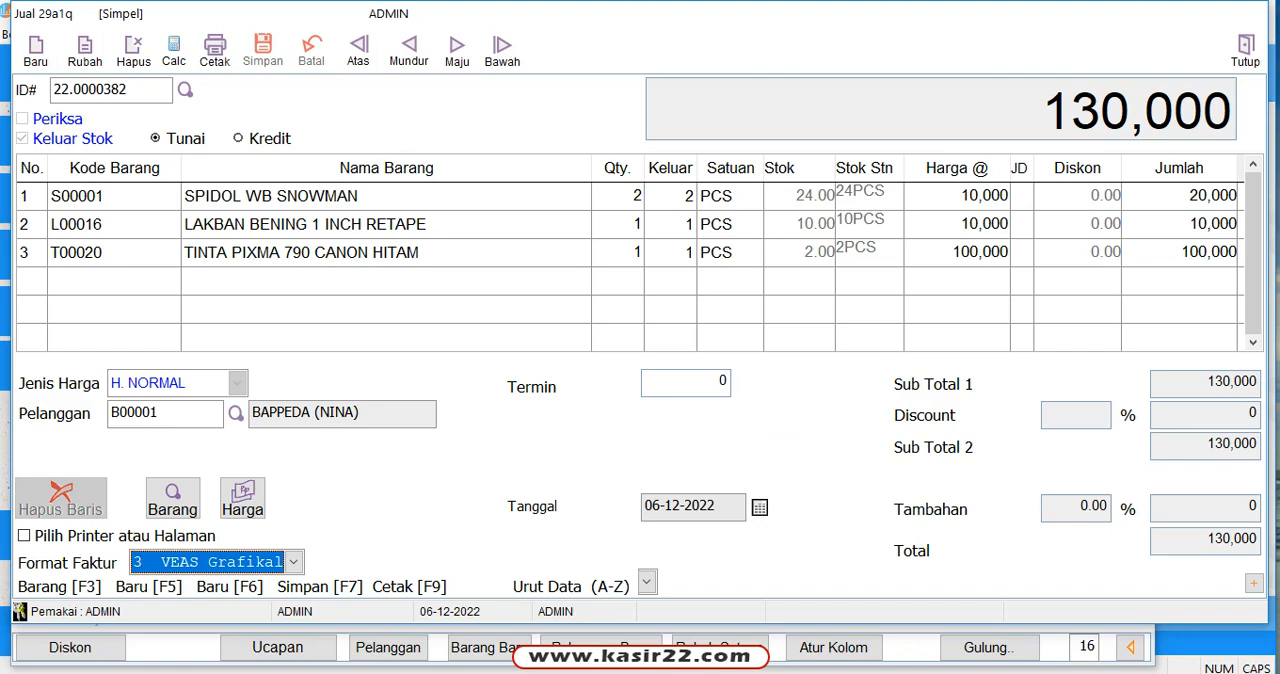
# Step: Set Format Faktur to Pesanan Grafikal (Full Customised), preview the invoice in that layout, and close the preview and sales form
pyautogui.click(293, 562)
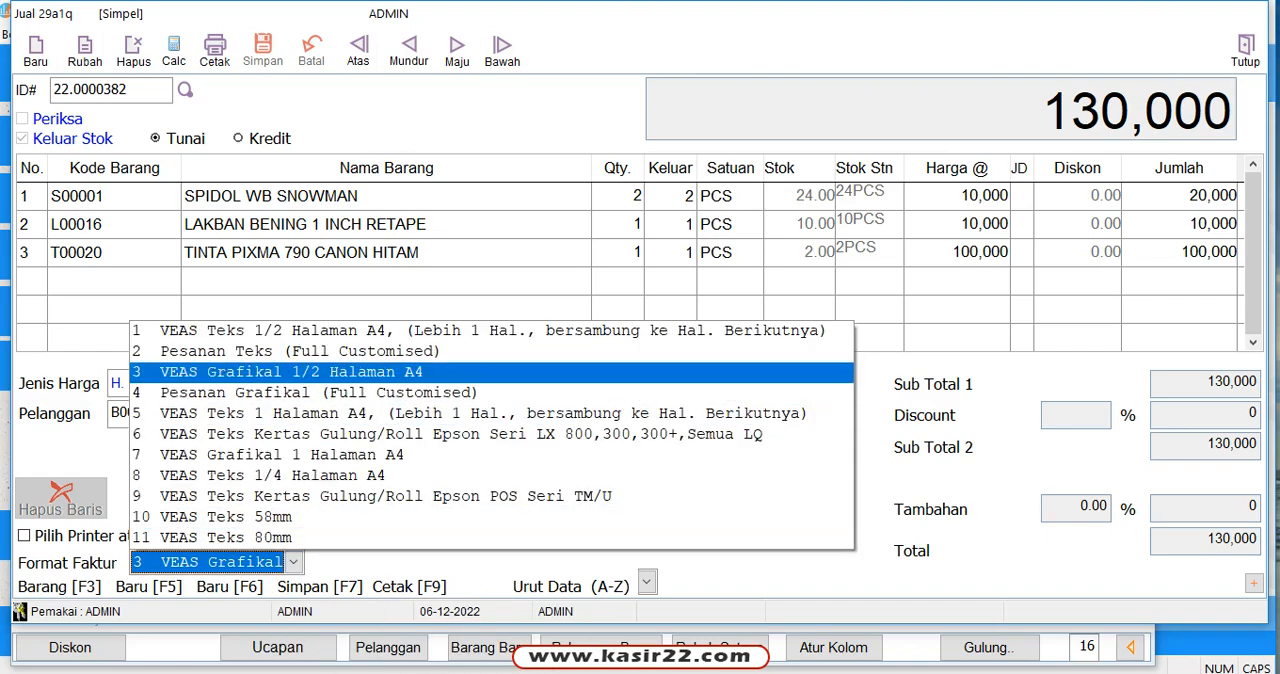
pyautogui.click(318, 393)
pyautogui.click(214, 50)
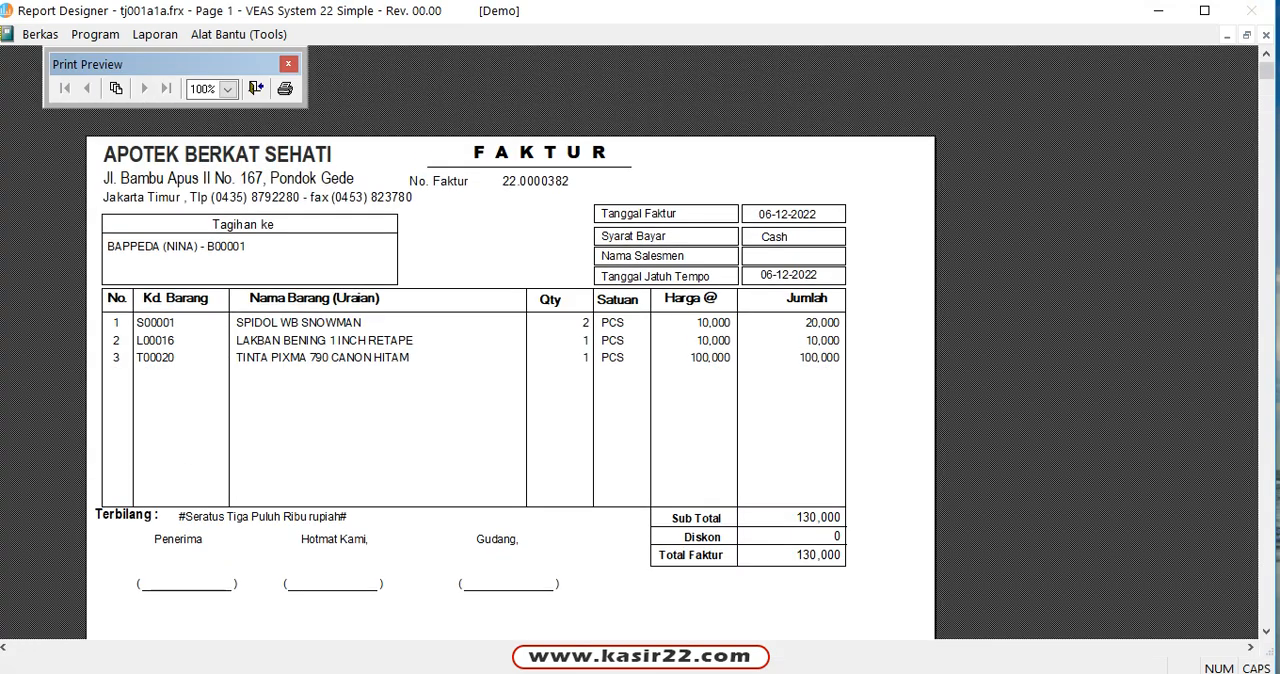
pyautogui.click(256, 88)
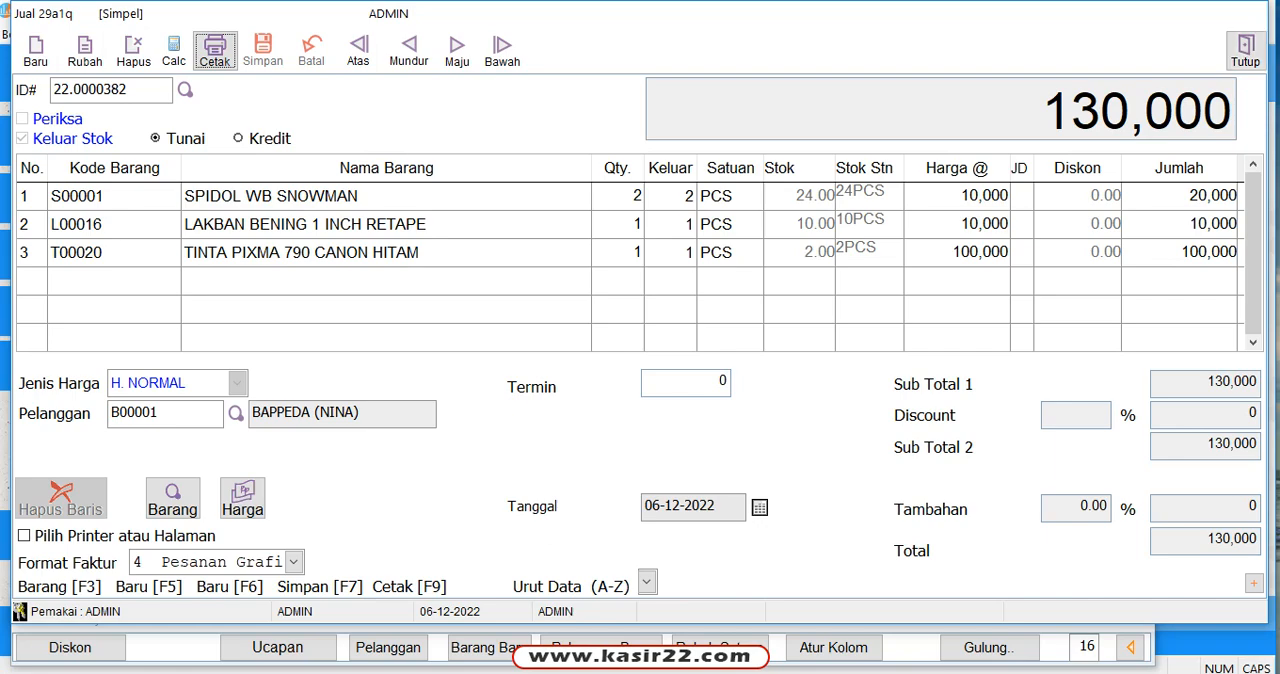
pyautogui.click(1245, 50)
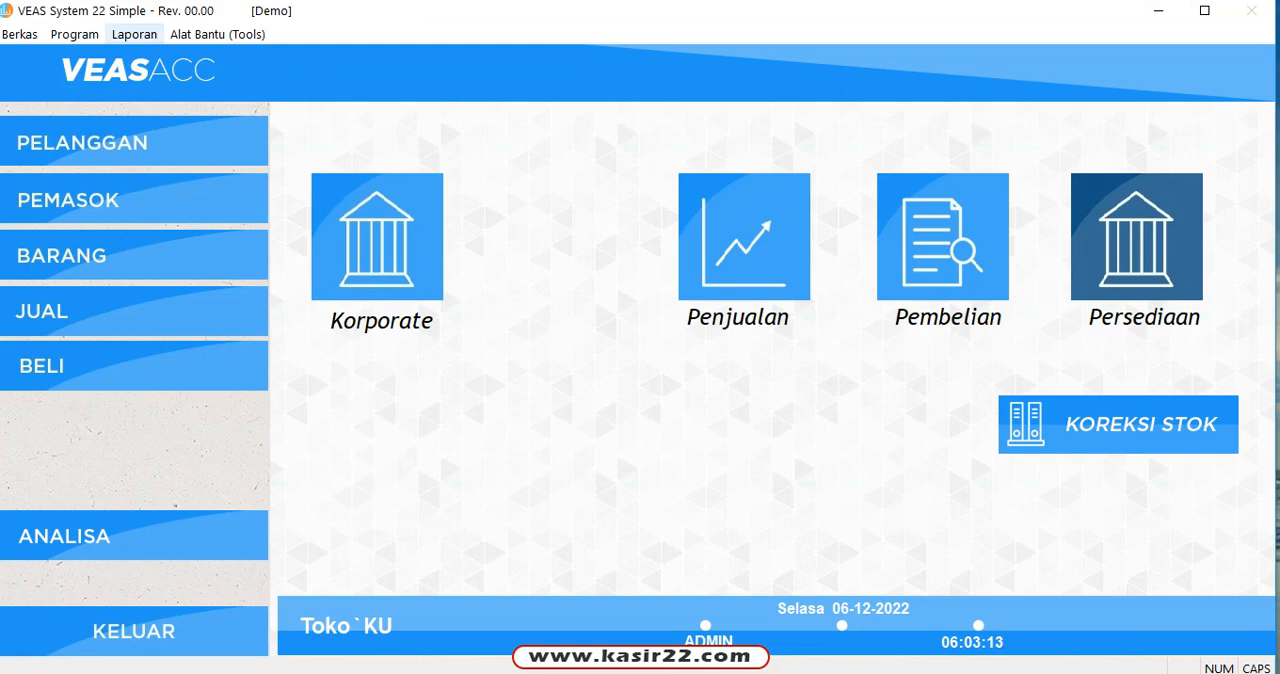
# Step: View the periodic sales report Rincian Faktur for all customers from 06-12-2022 to 06-12-2022, and close it
pyautogui.click(744, 238)
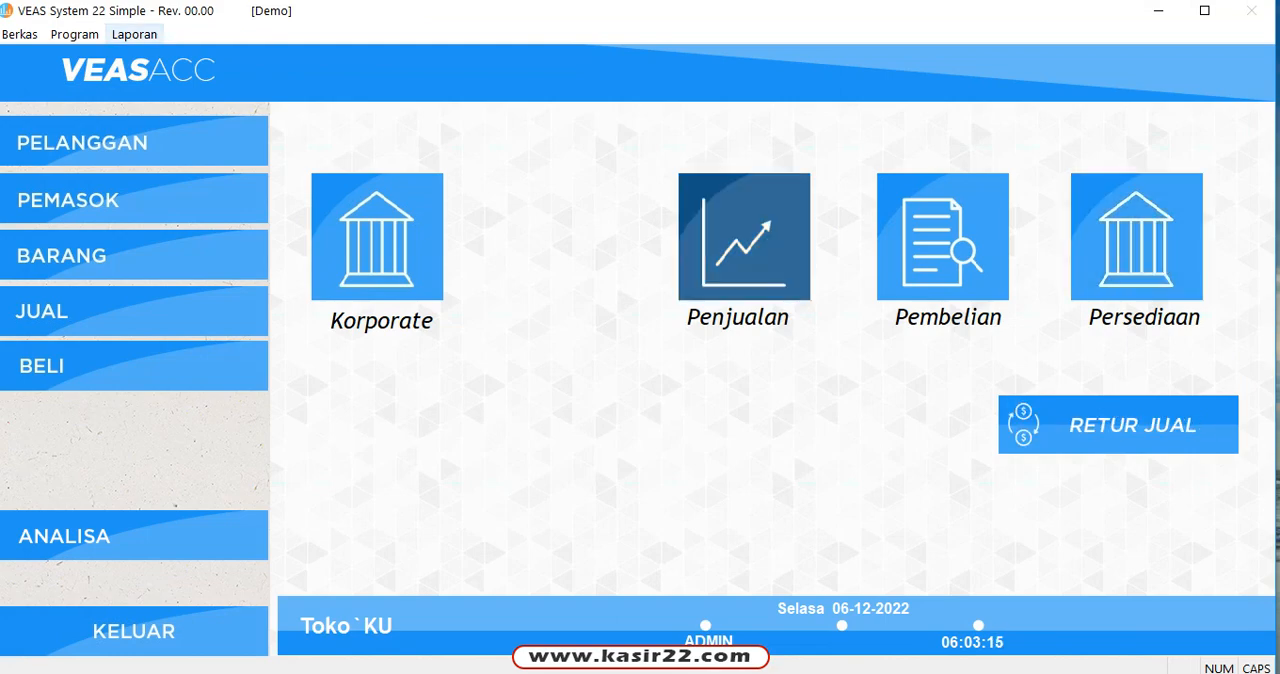
pyautogui.click(134, 35)
pyautogui.moveTo(180, 55)
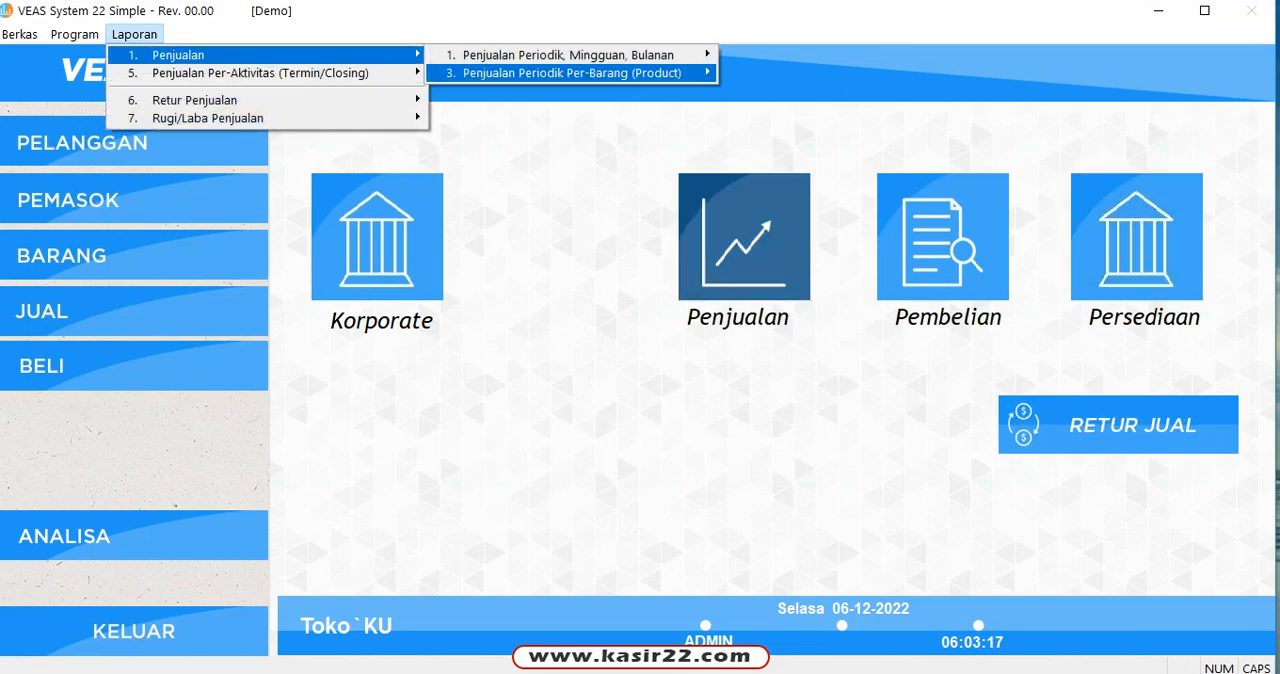
pyautogui.moveTo(568, 55)
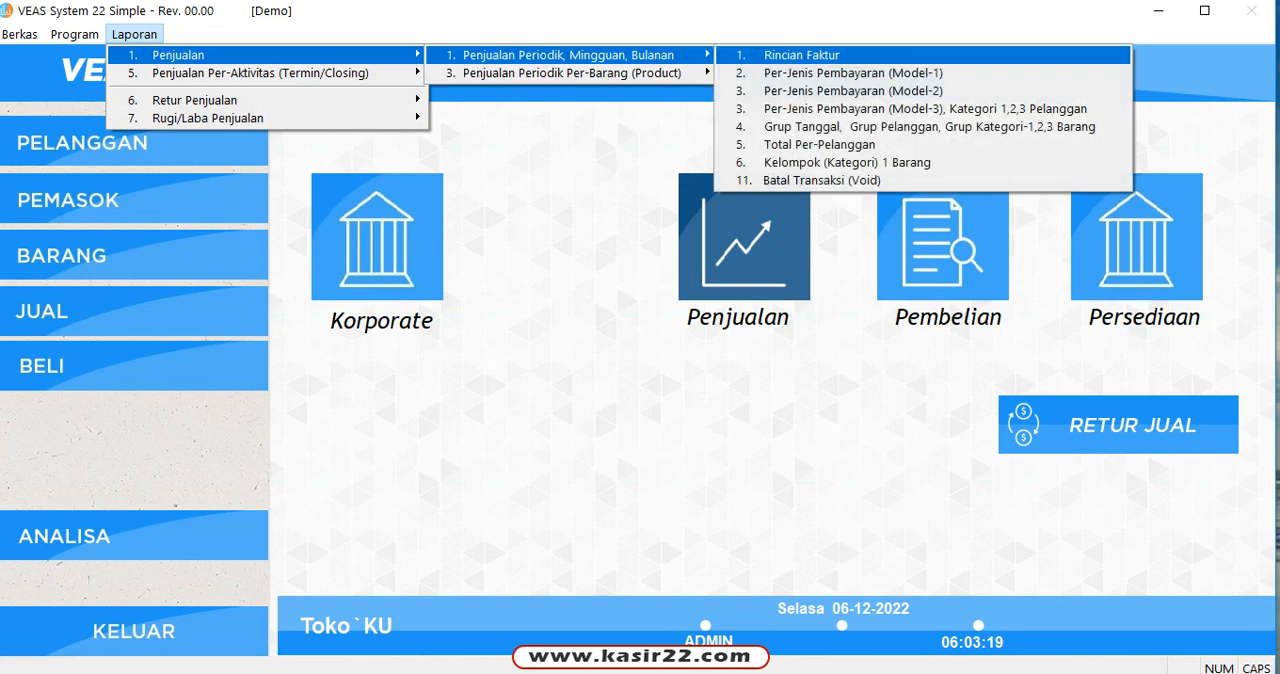
pyautogui.press('Return')
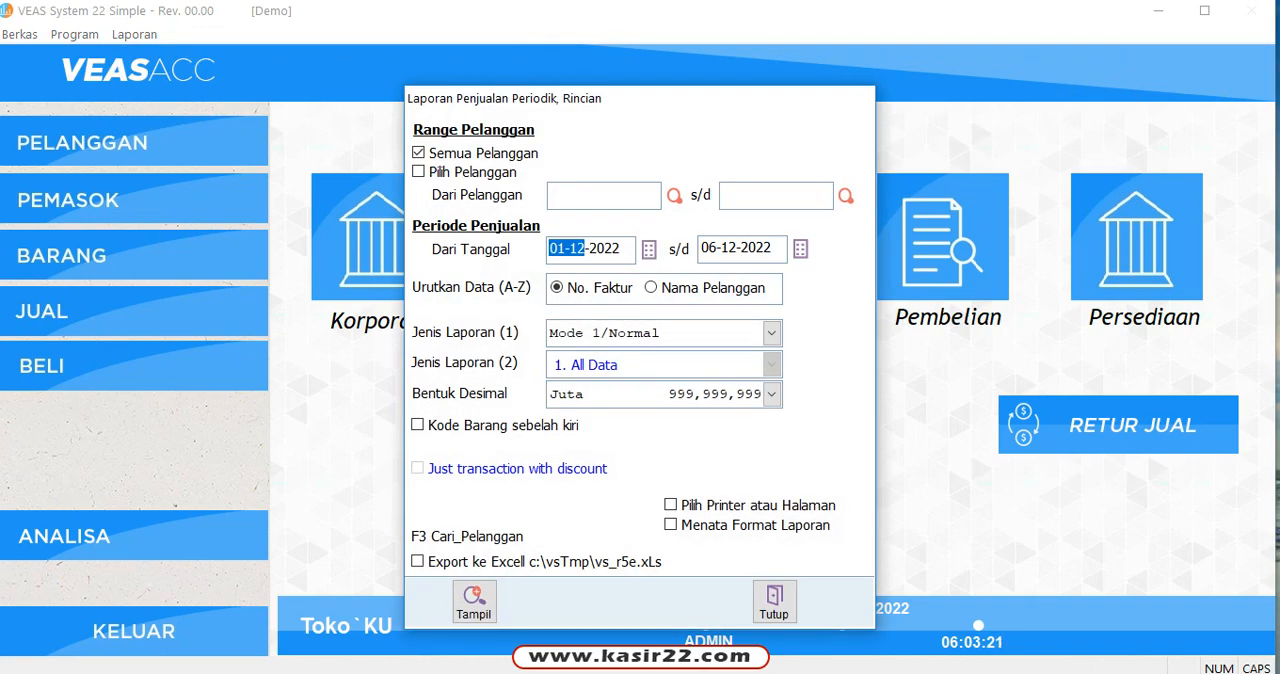
pyautogui.write('06')
pyautogui.click(474, 602)
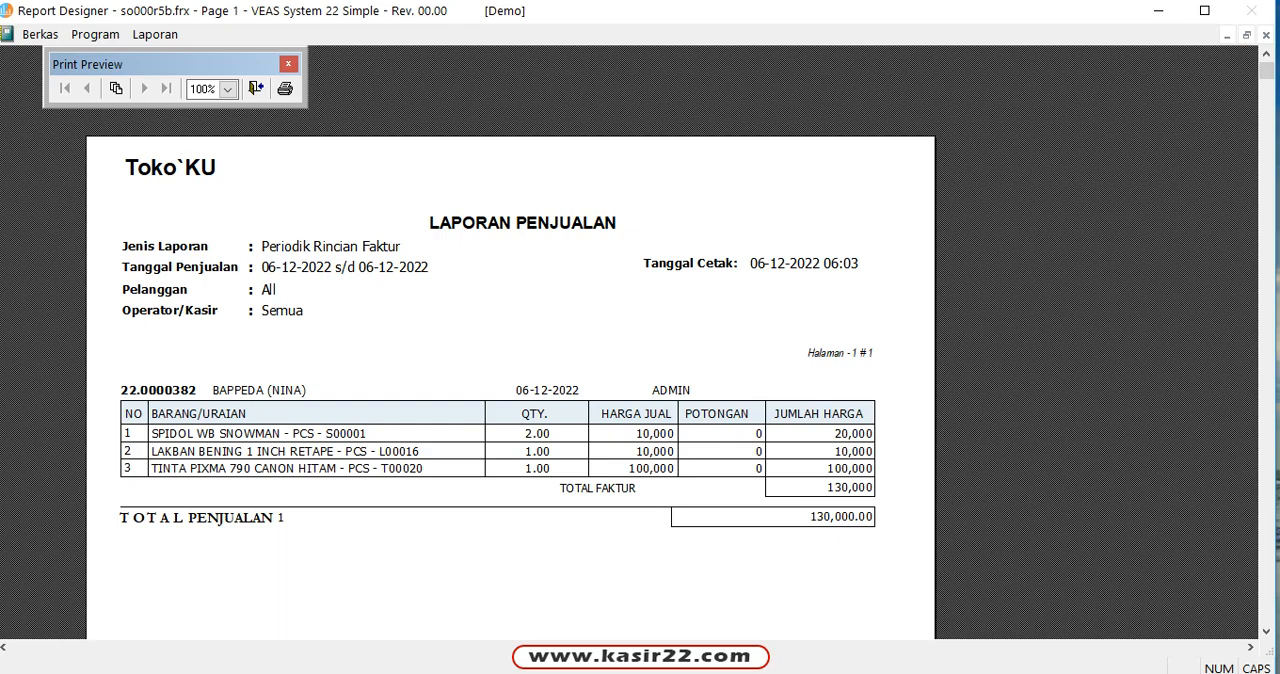
pyautogui.click(256, 88)
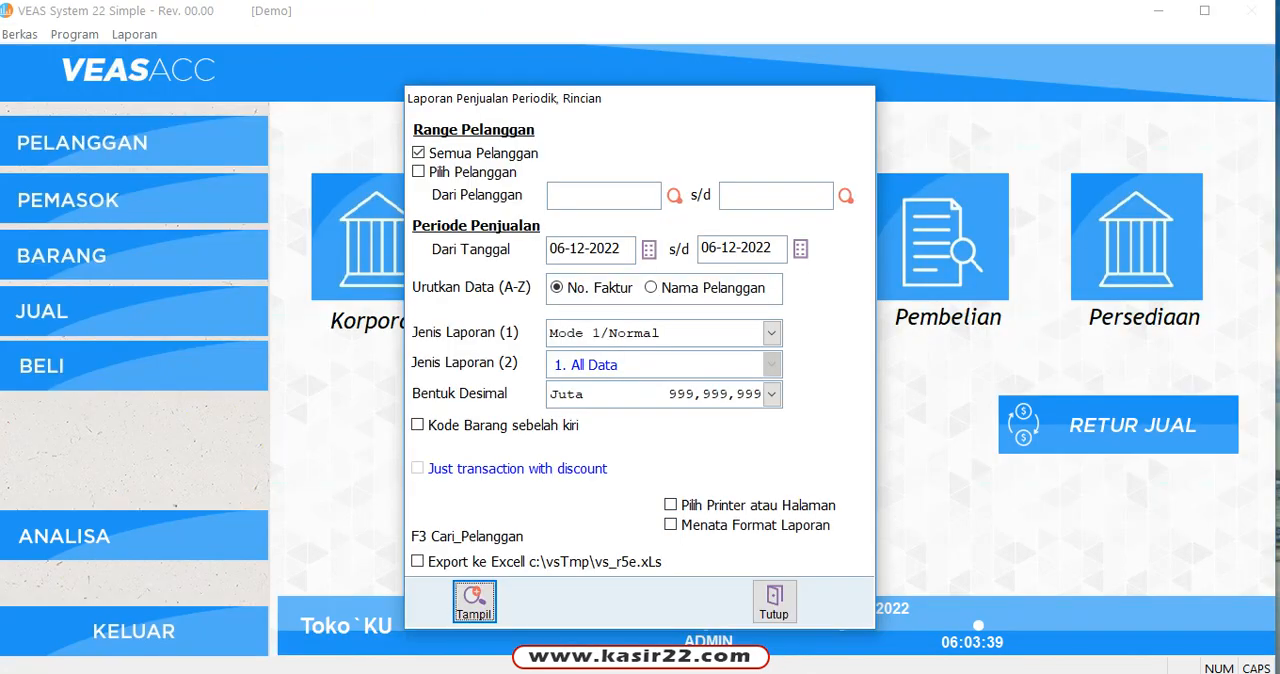
pyautogui.press('Escape')
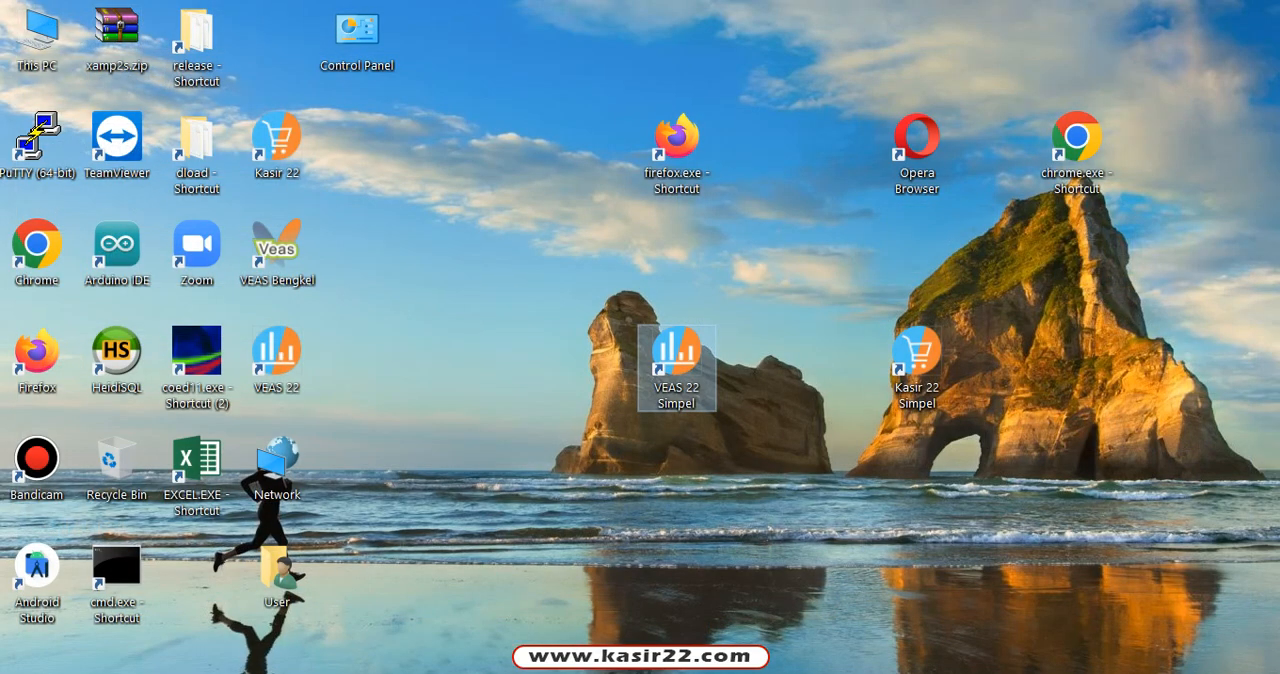
# Step: Switch to Kasir 22 Simpel from the desktop and log in with the user code and password (Sandi/PIN)
pyautogui.click(917, 359)
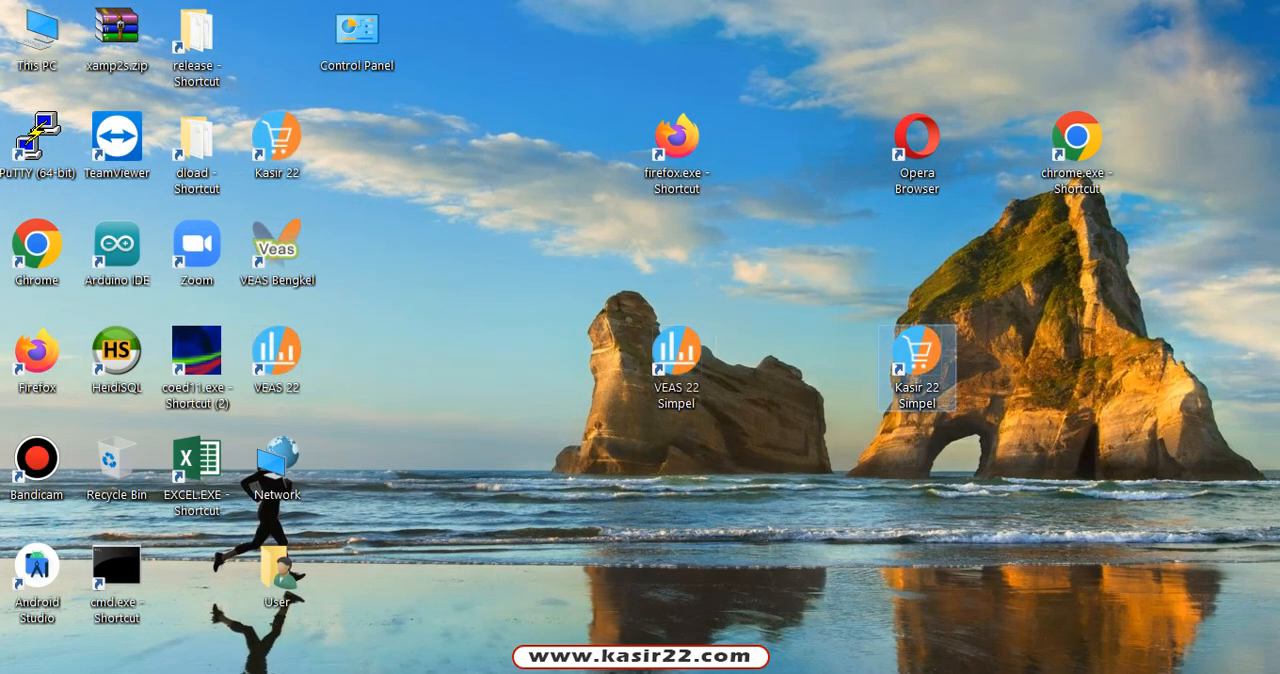
pyautogui.doubleClick(917, 359)
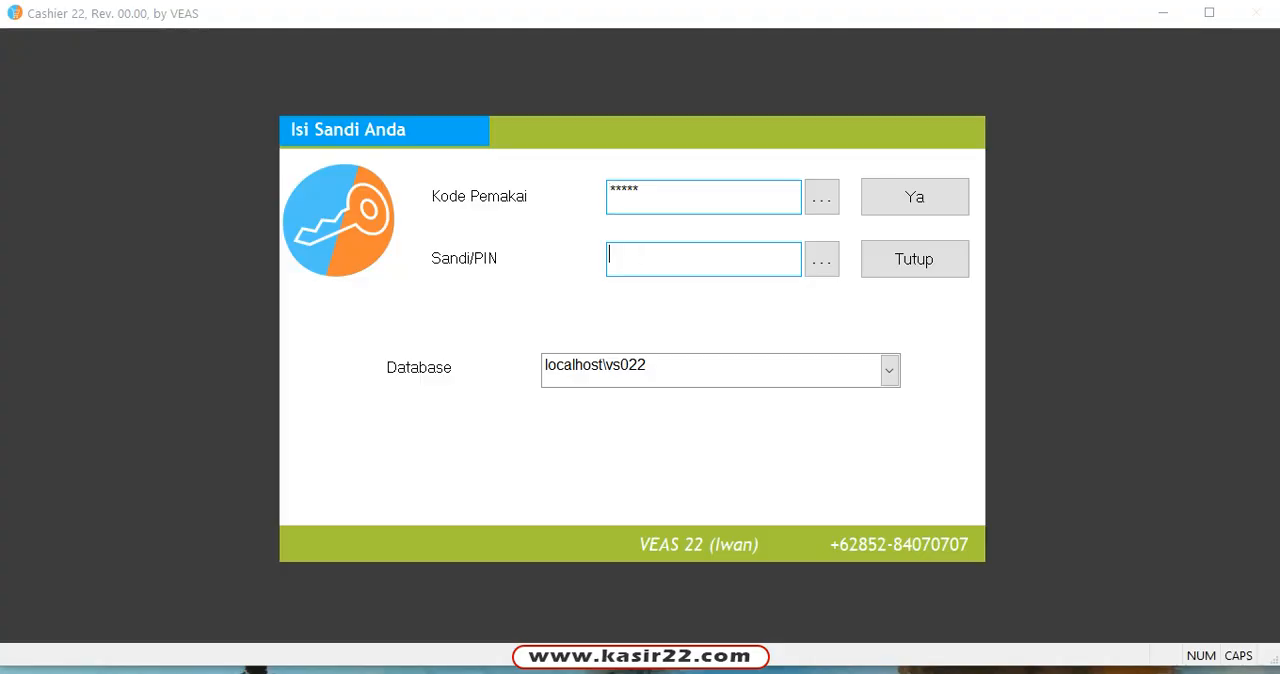
pyautogui.write('*****')
pyautogui.press('Tab')
pyautogui.write('**')
pyautogui.press('Return')
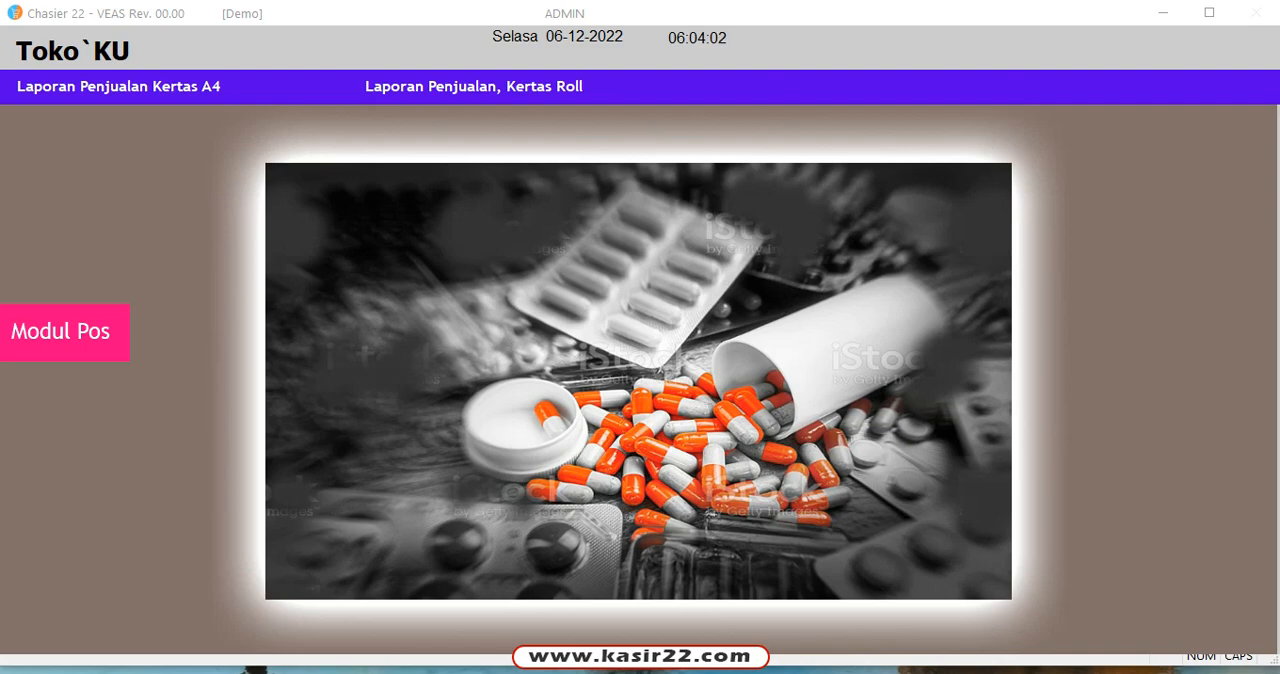
# Step: Show the Modul POS functions, open the Kasir -1 sales form to view it, and close it
pyautogui.click(62, 332)
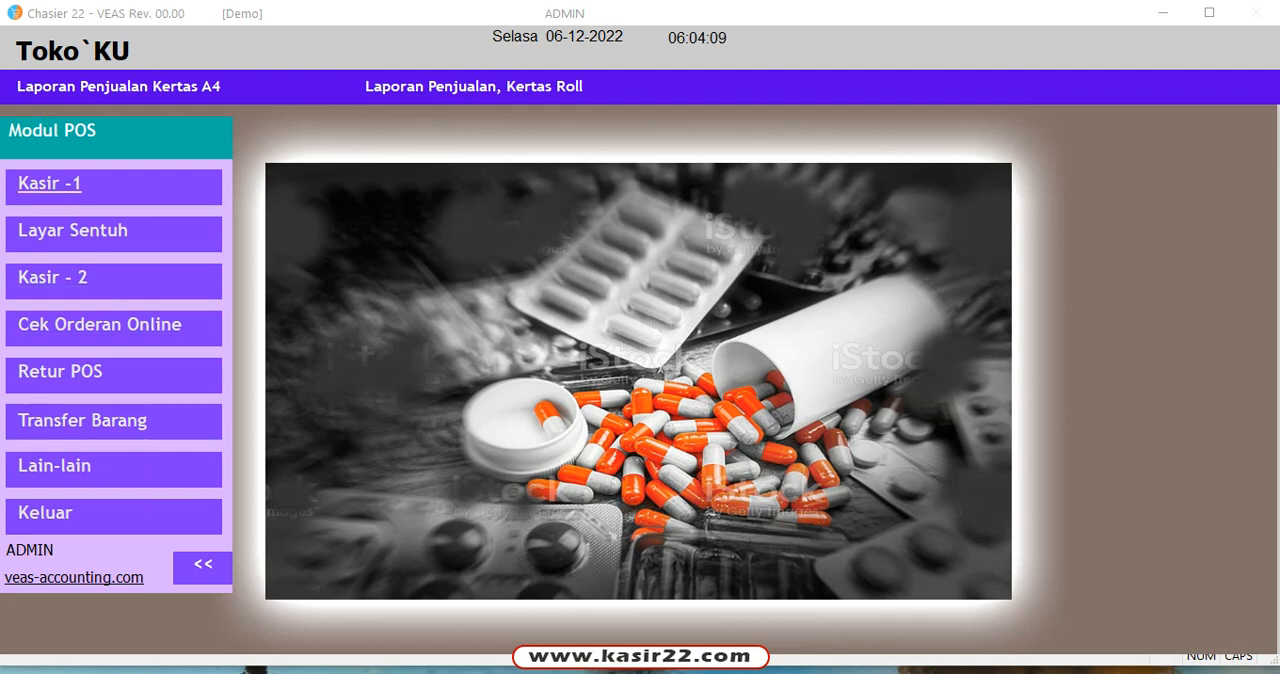
pyautogui.click(49, 183)
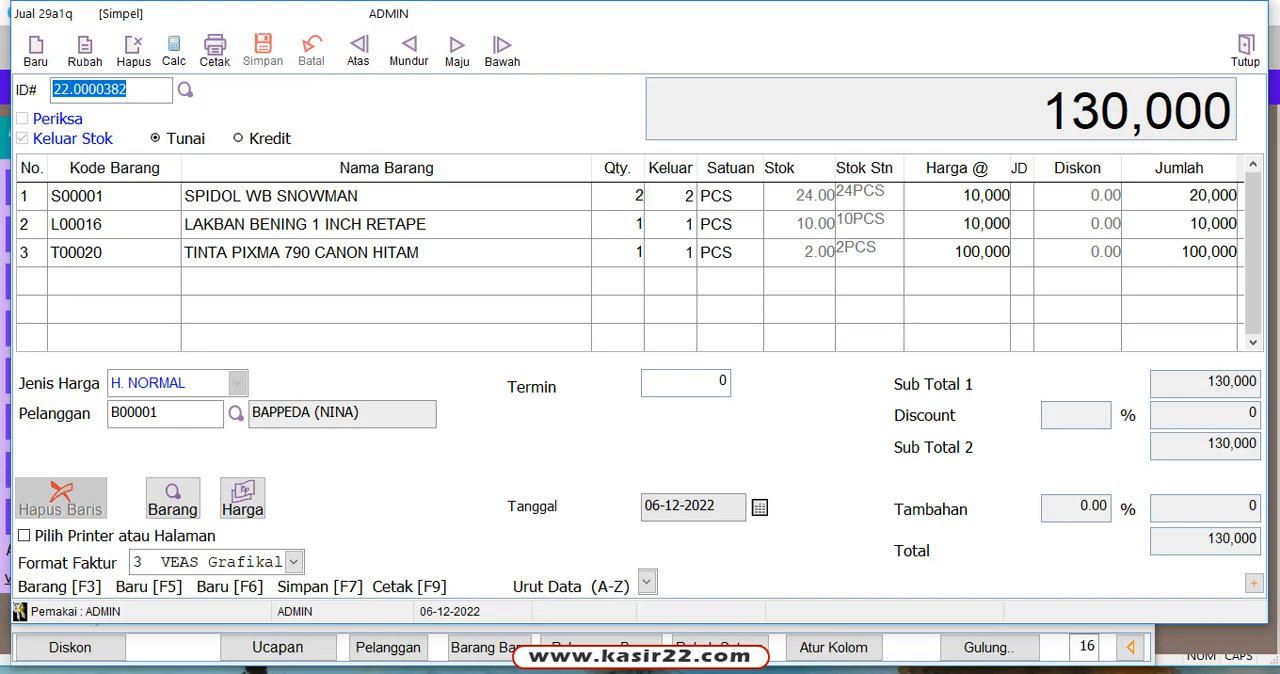
pyautogui.click(1245, 48)
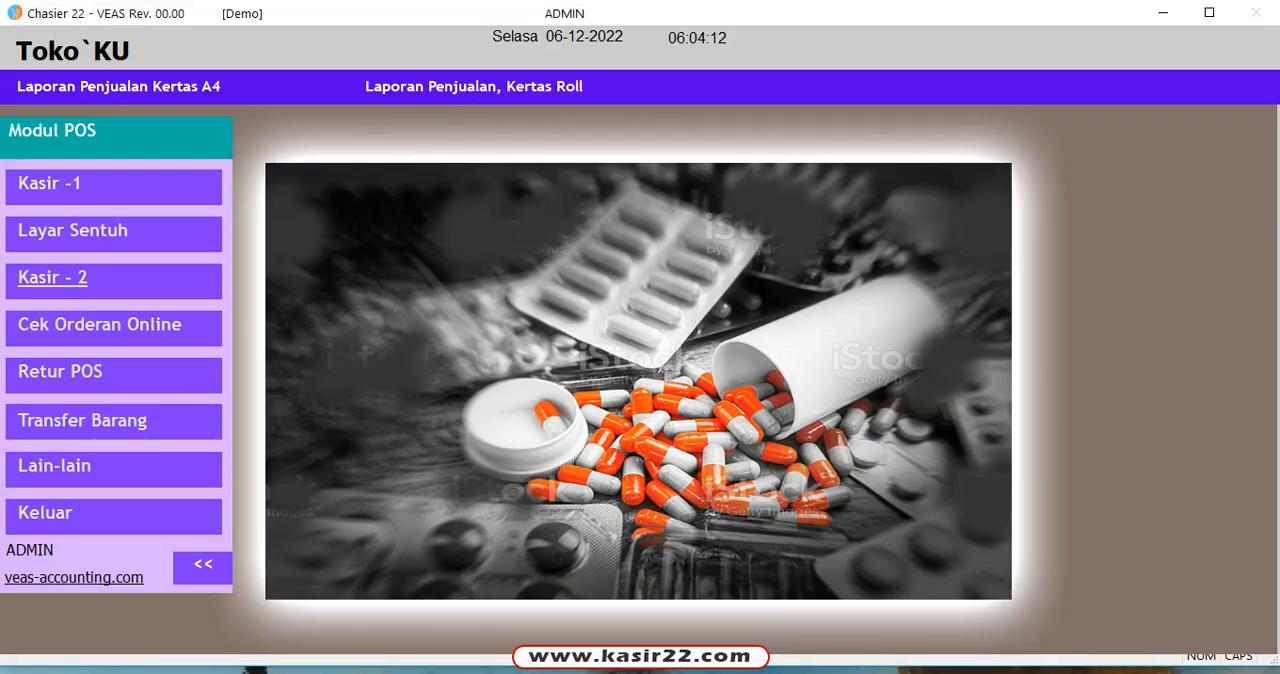
# Step: Open Kasir - 2, browse back through the earlier sales transactions, and return to the most recent one
pyautogui.click(52, 277)
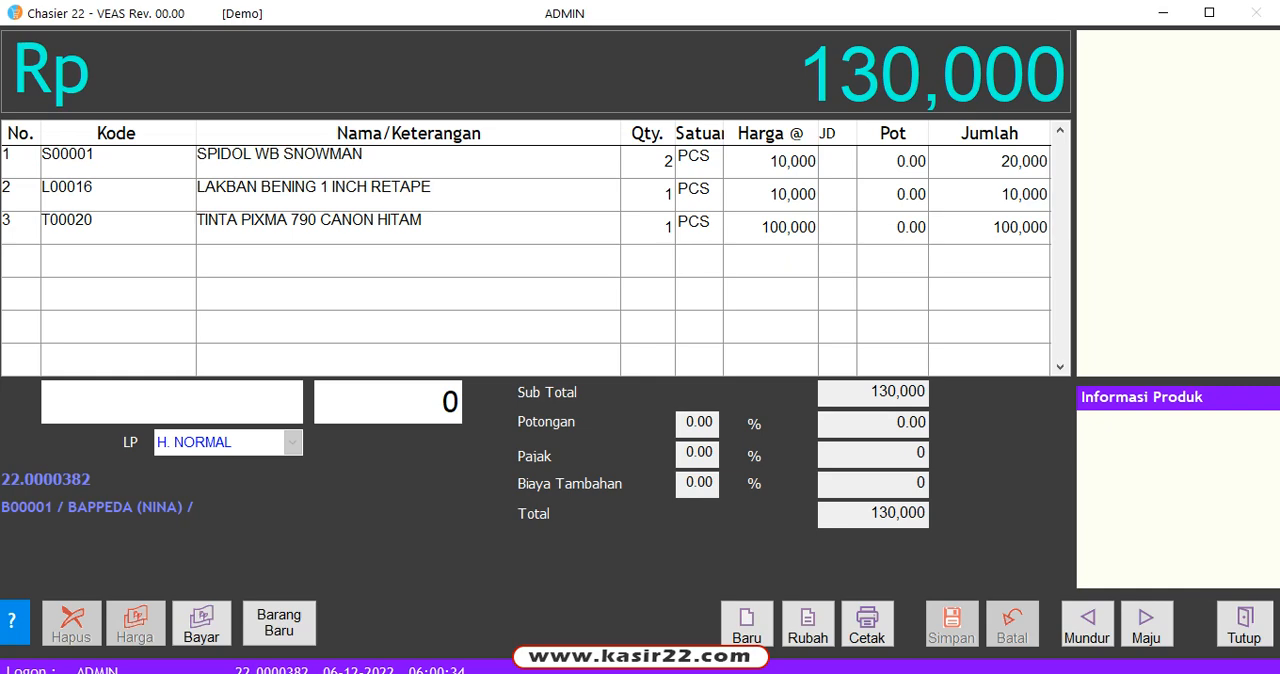
pyautogui.click(408, 162)
pyautogui.click(408, 228)
pyautogui.click(1087, 623)
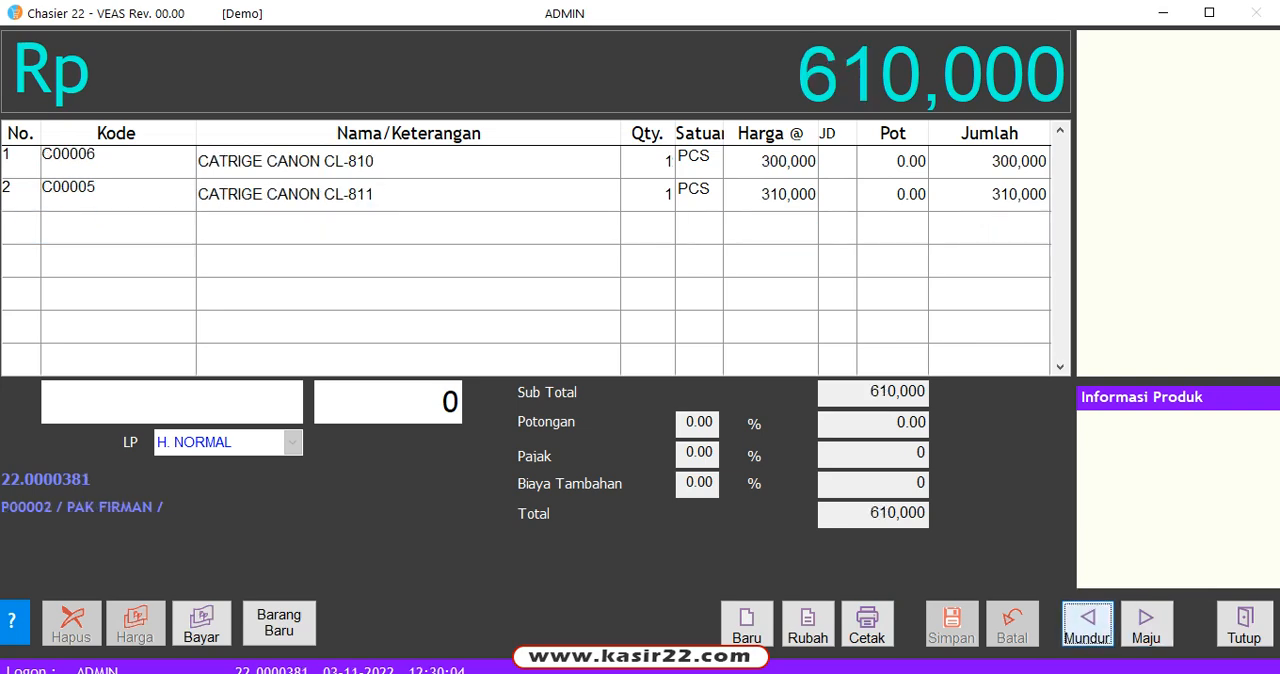
pyautogui.click(1087, 623)
pyautogui.click(1146, 623)
pyautogui.click(1146, 623)
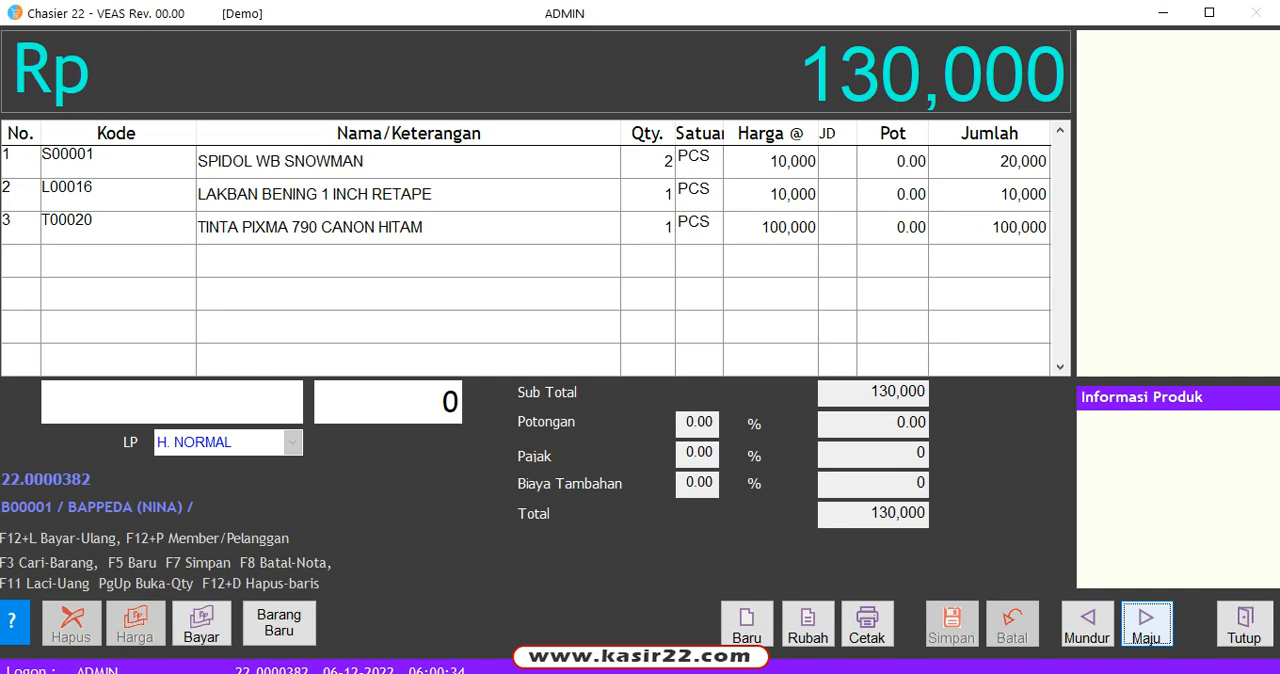
# Step: Try to pay the most recent sales transaction again with Bayar-Ulang
pyautogui.press('F12')
pyautogui.press('l')
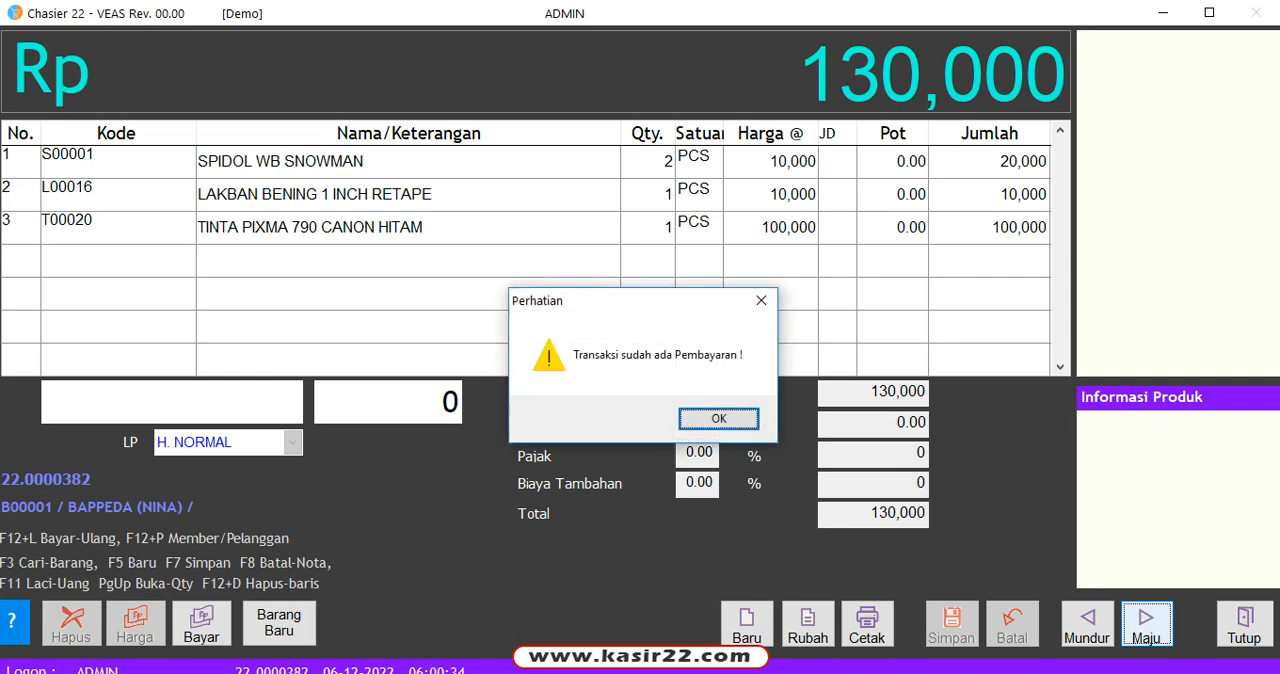
pyautogui.press('Return')
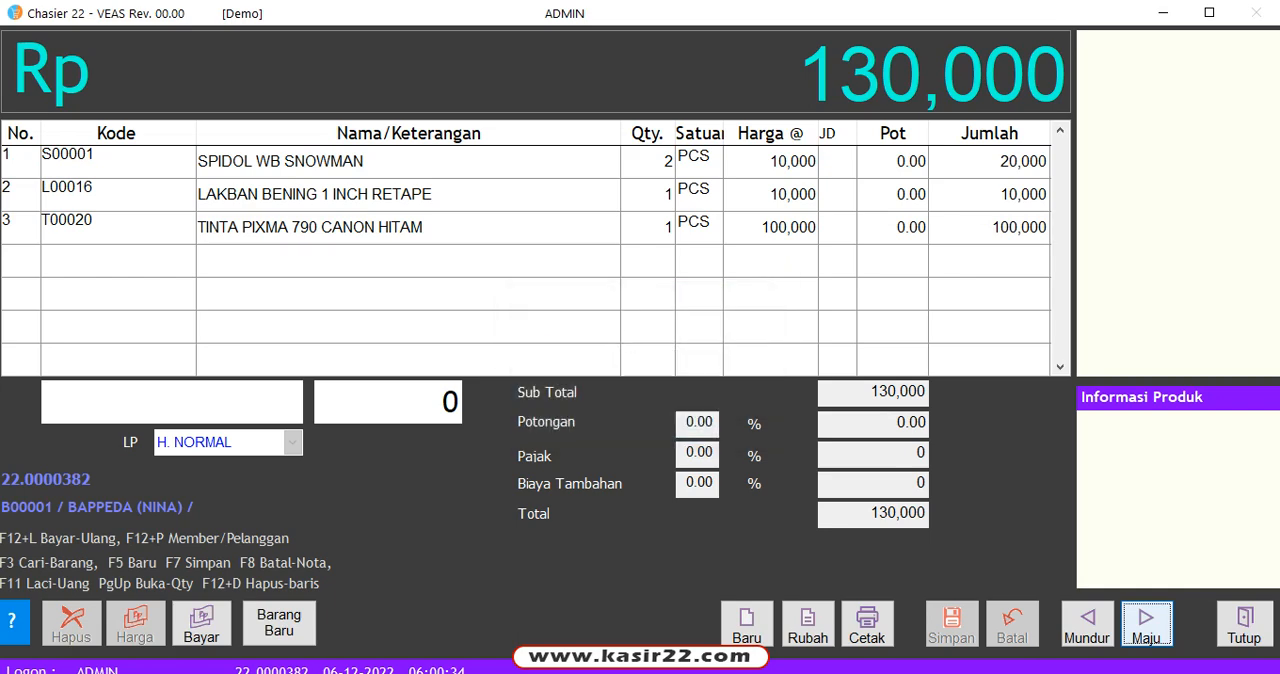
# Step: Start a new sale, search the items for "SPID" and add SPIDOL WB SNOWMAN to it
pyautogui.press('F5')
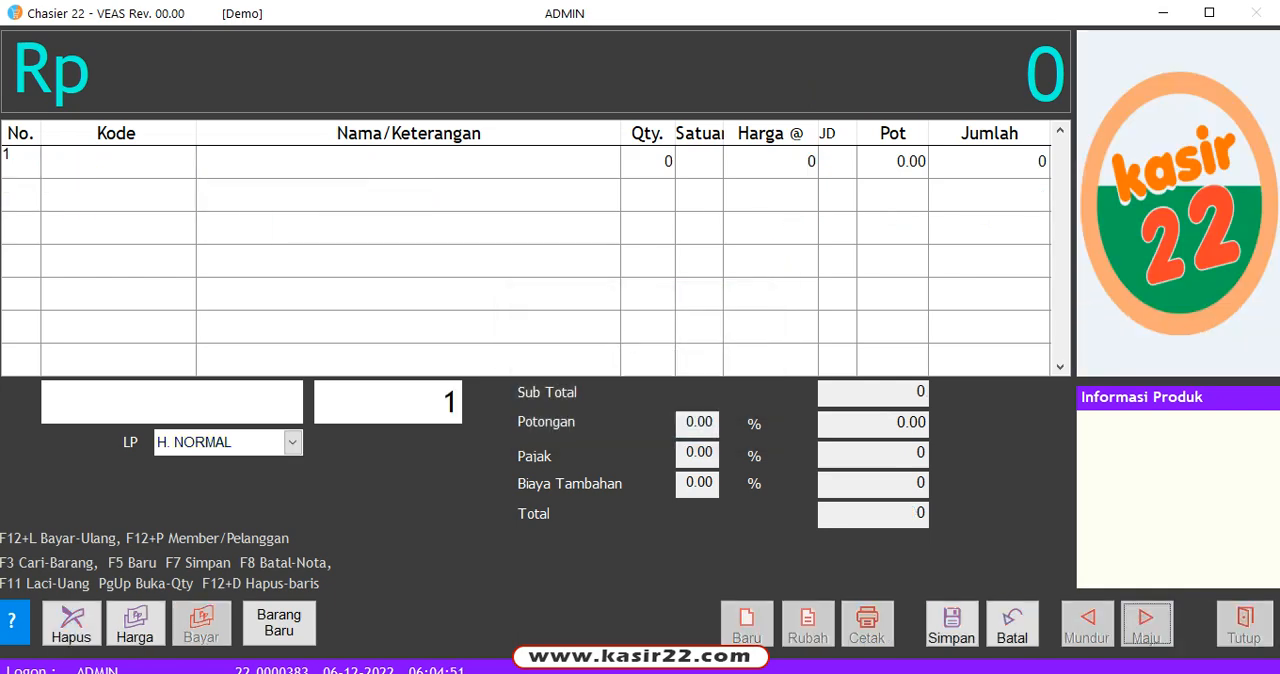
pyautogui.click(172, 402)
pyautogui.write('S')
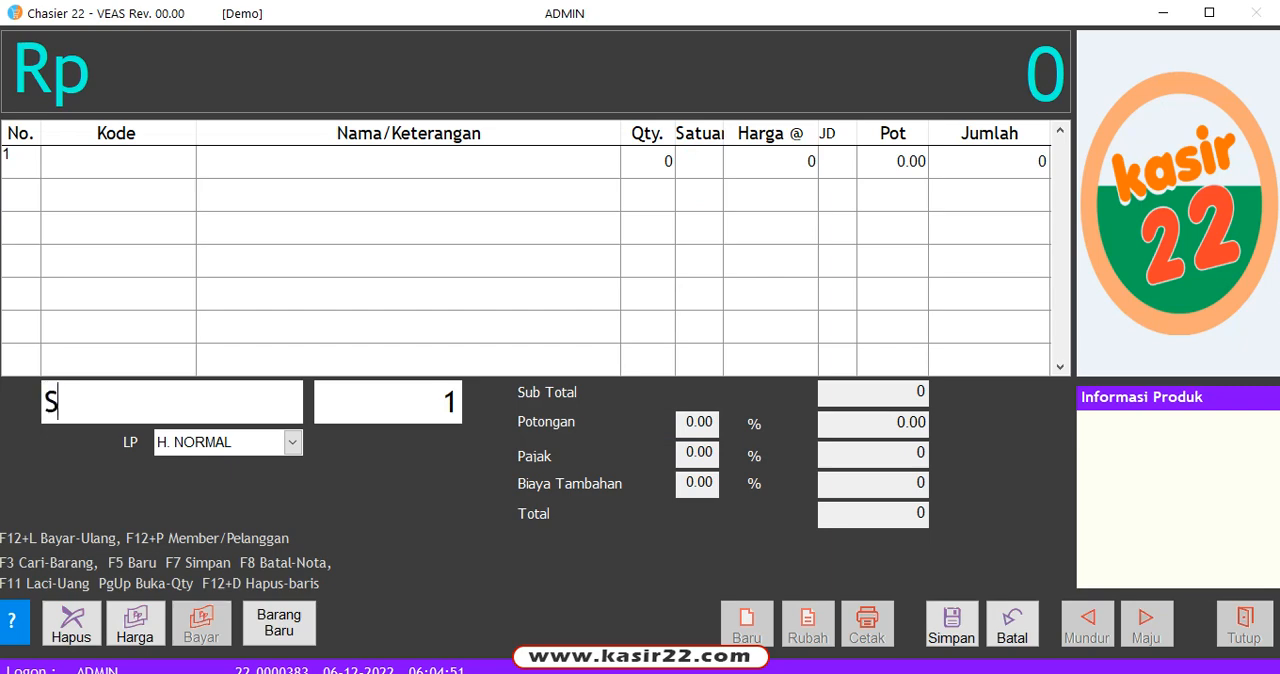
pyautogui.write('PID')
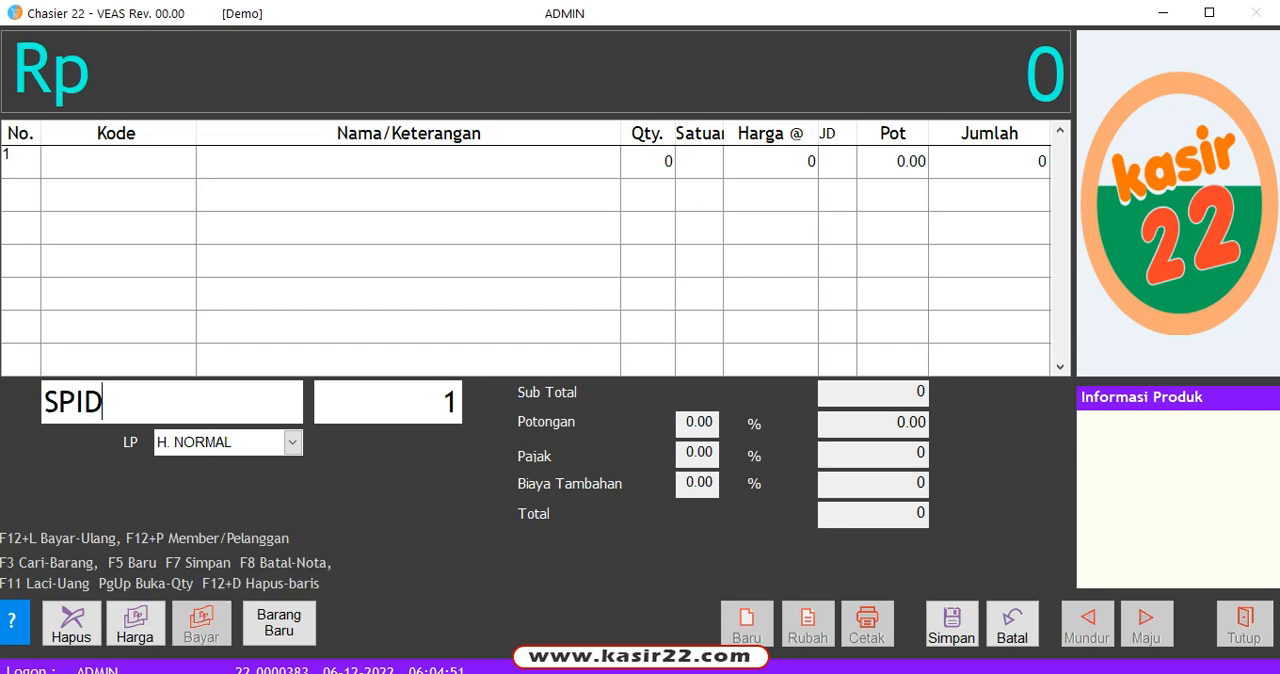
pyautogui.press('Return')
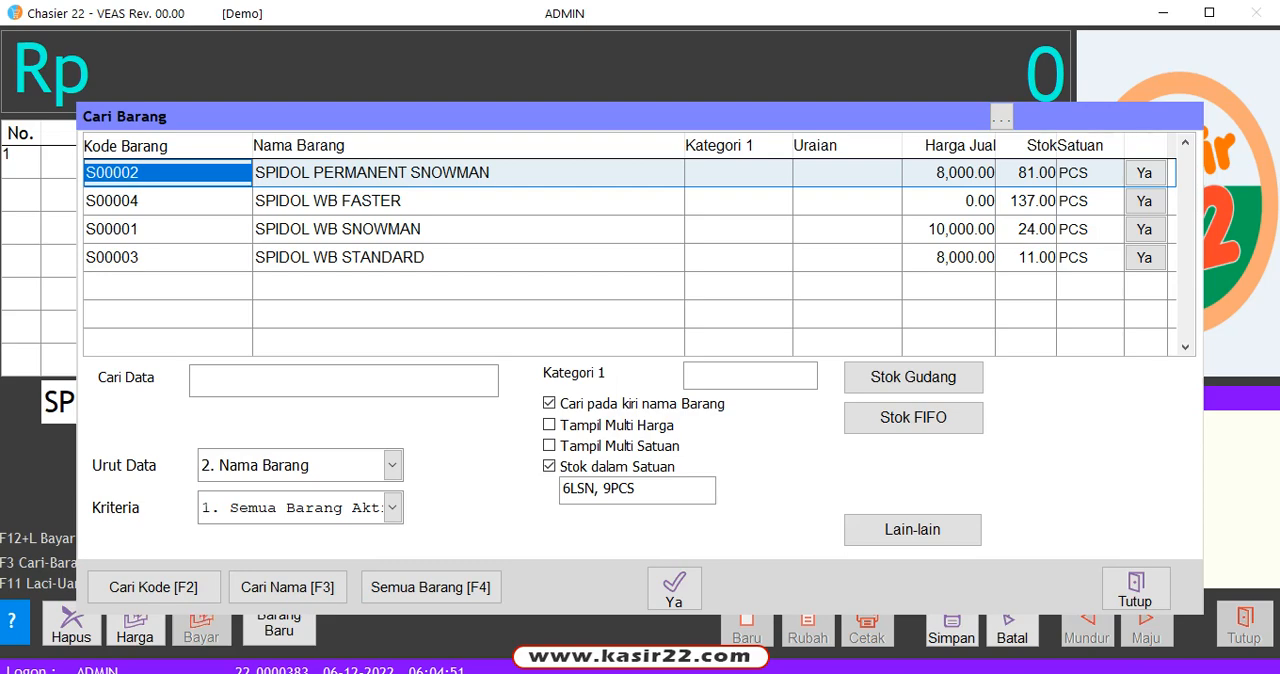
pyautogui.press('Down')
pyautogui.press('Down')
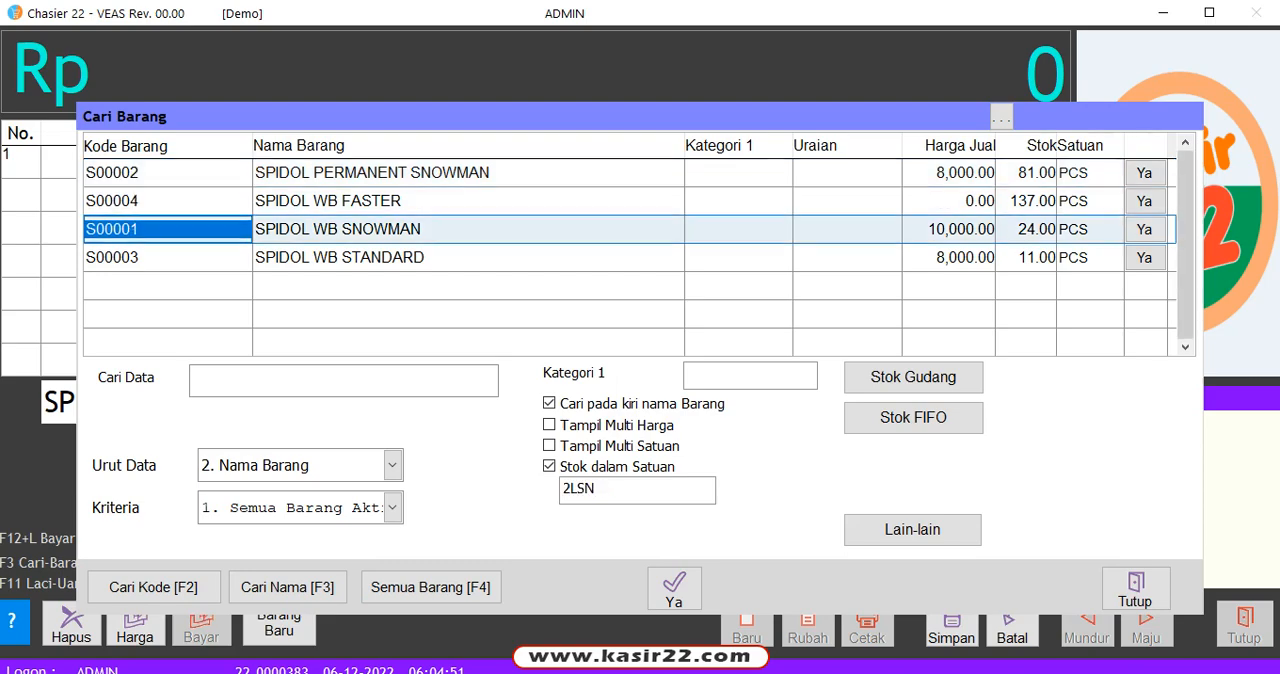
pyautogui.press('Return')
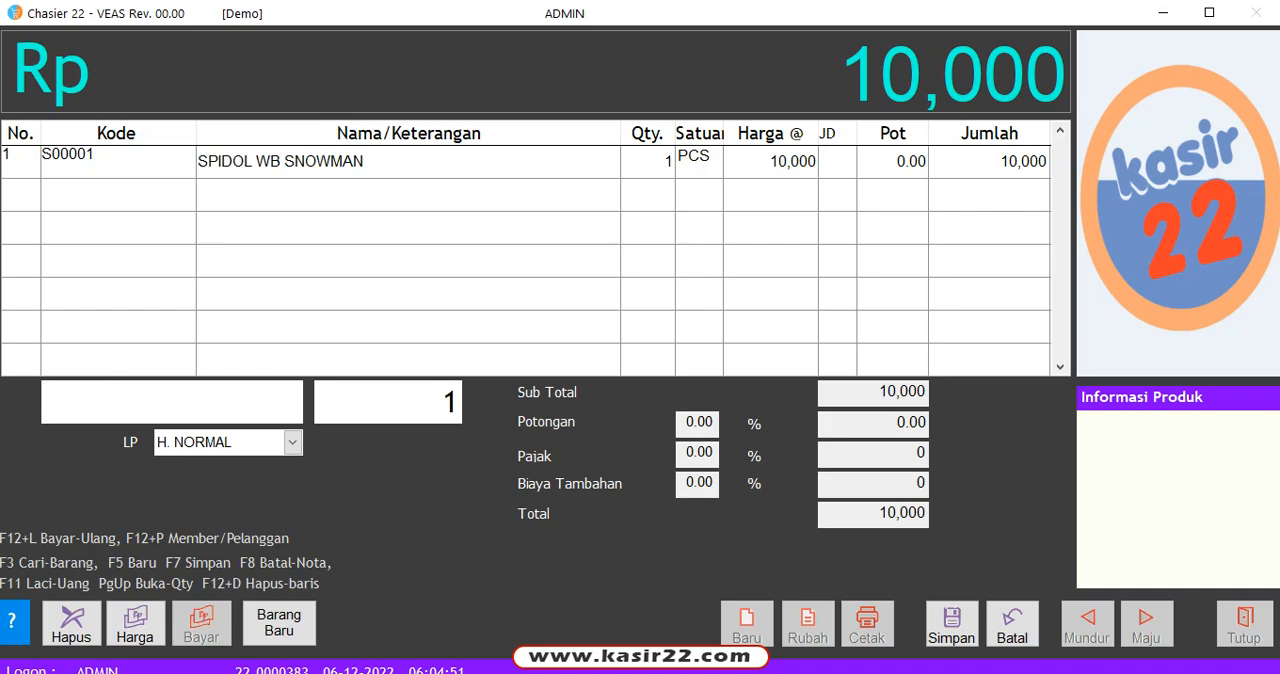
# Step: Search for the LAKBAN items and add LAKBAN BENING 2 INCH DAVIS to the sale
pyautogui.write('AK')
pyautogui.press('Return')
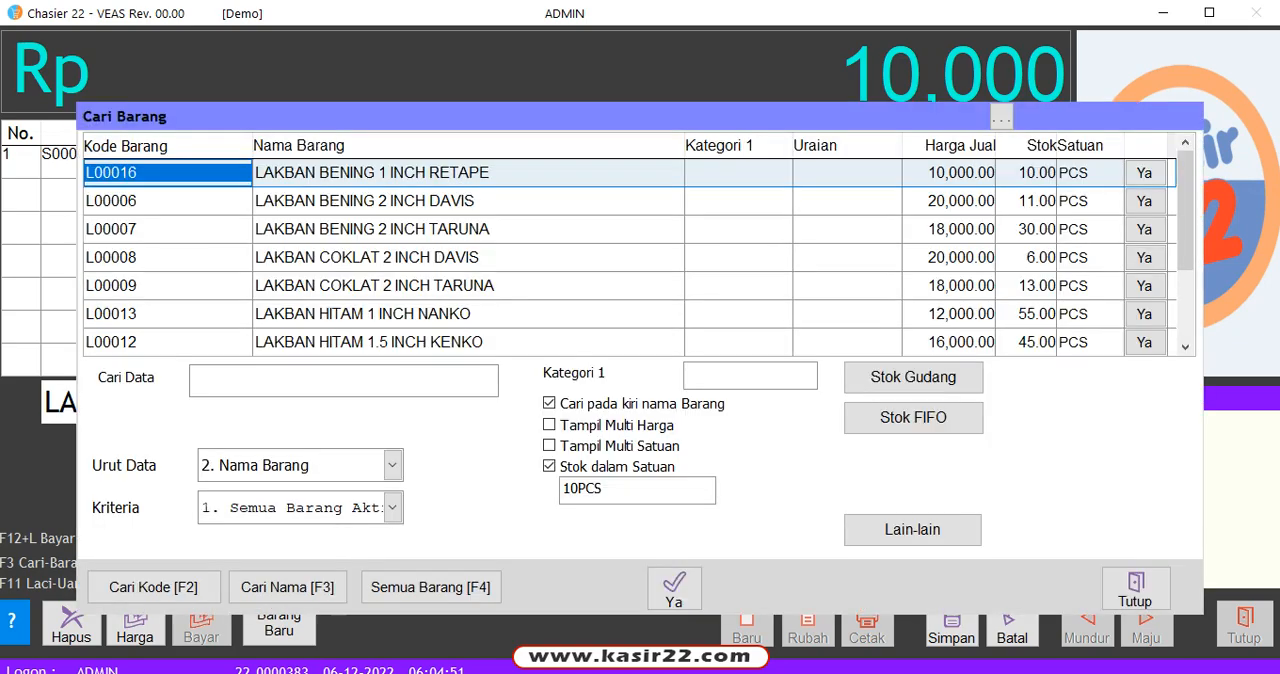
pyautogui.press('Down')
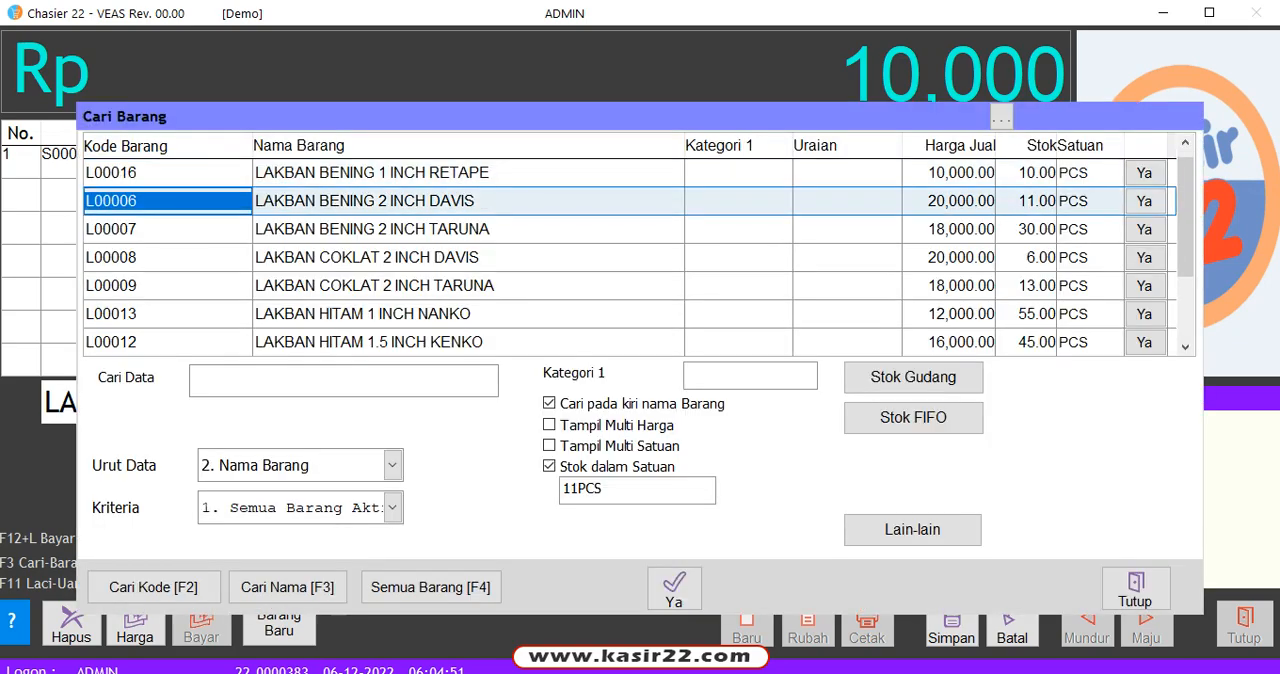
pyautogui.press('Up')
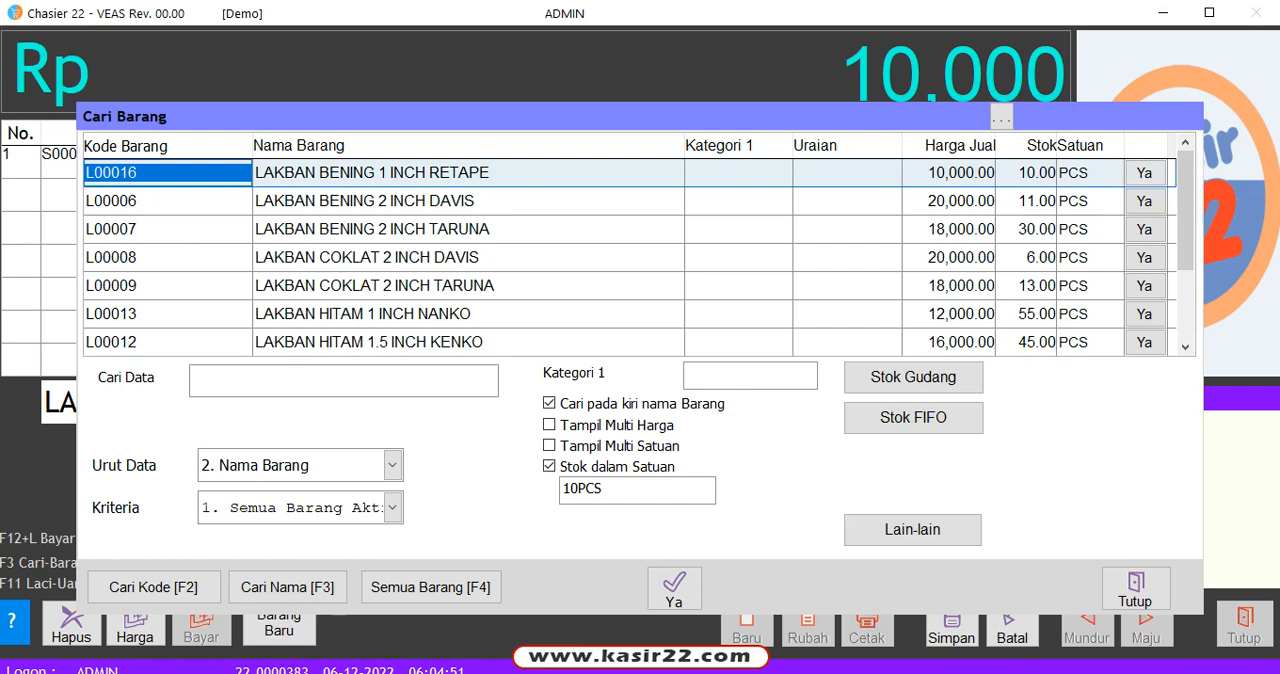
pyautogui.press('Down')
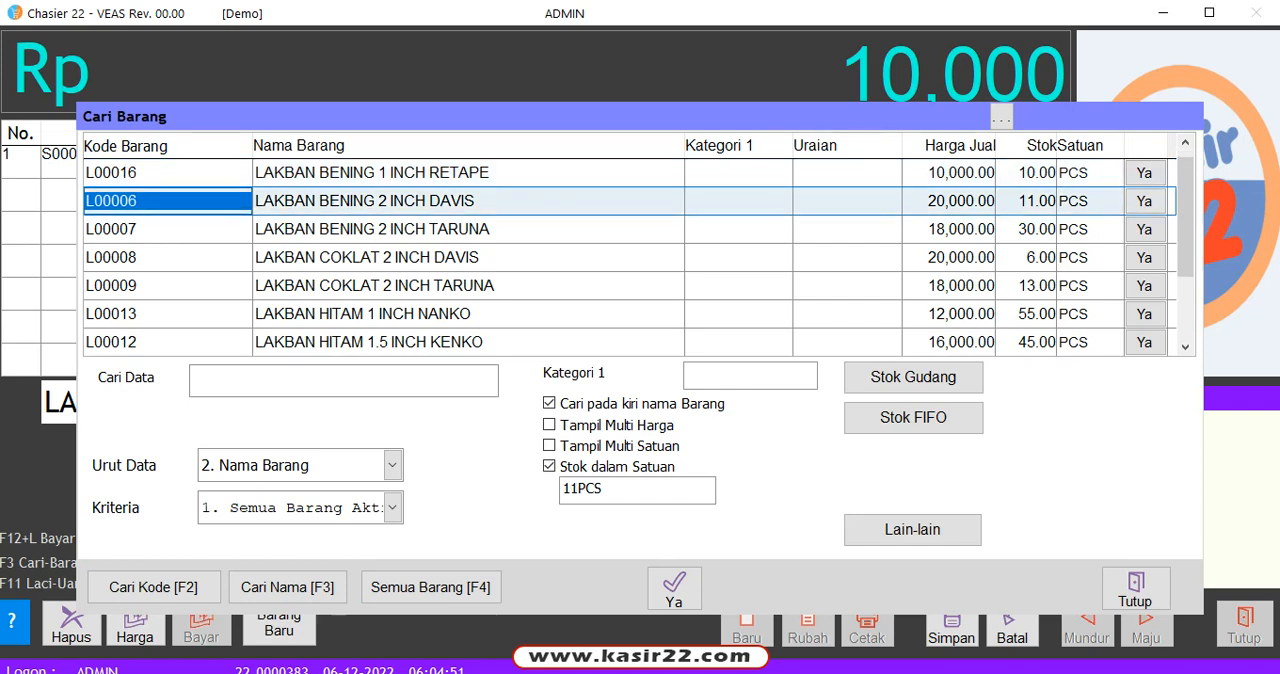
pyautogui.press('Return')
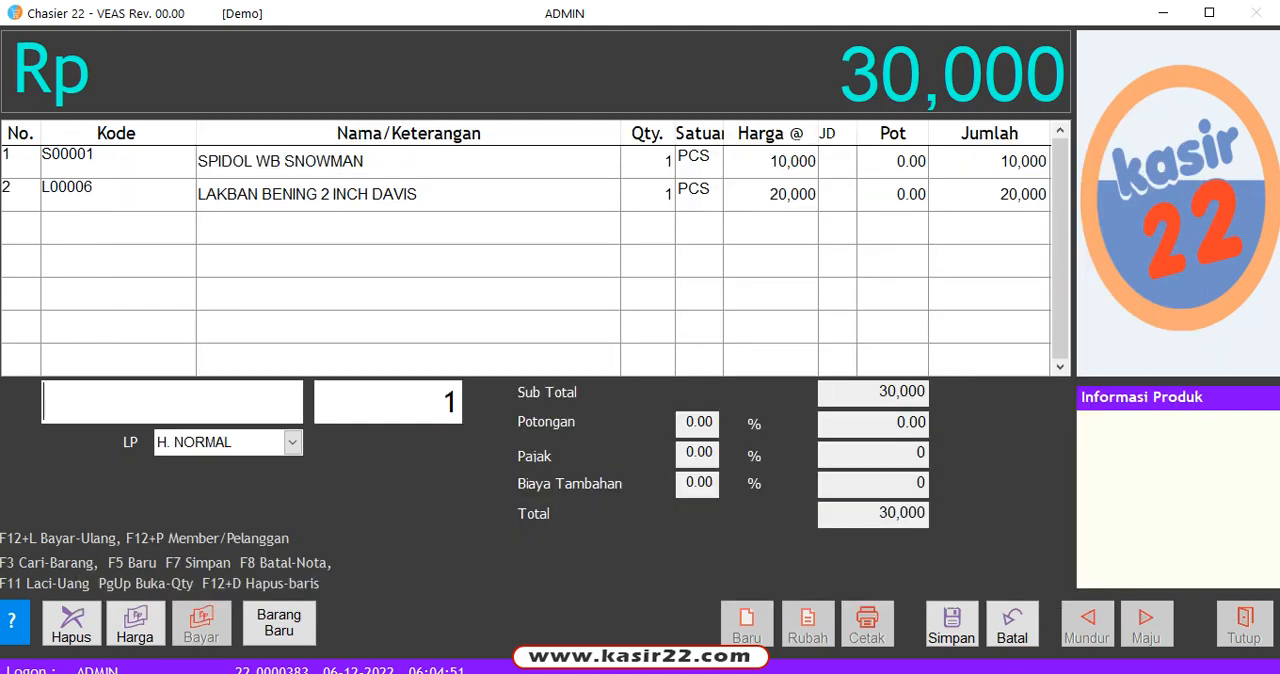
# Step: Set the quantity of LAKBAN BENING 2 INCH DAVIS to 2 and its Harga Beri (Kasih) to 19500
pyautogui.press('pageup')
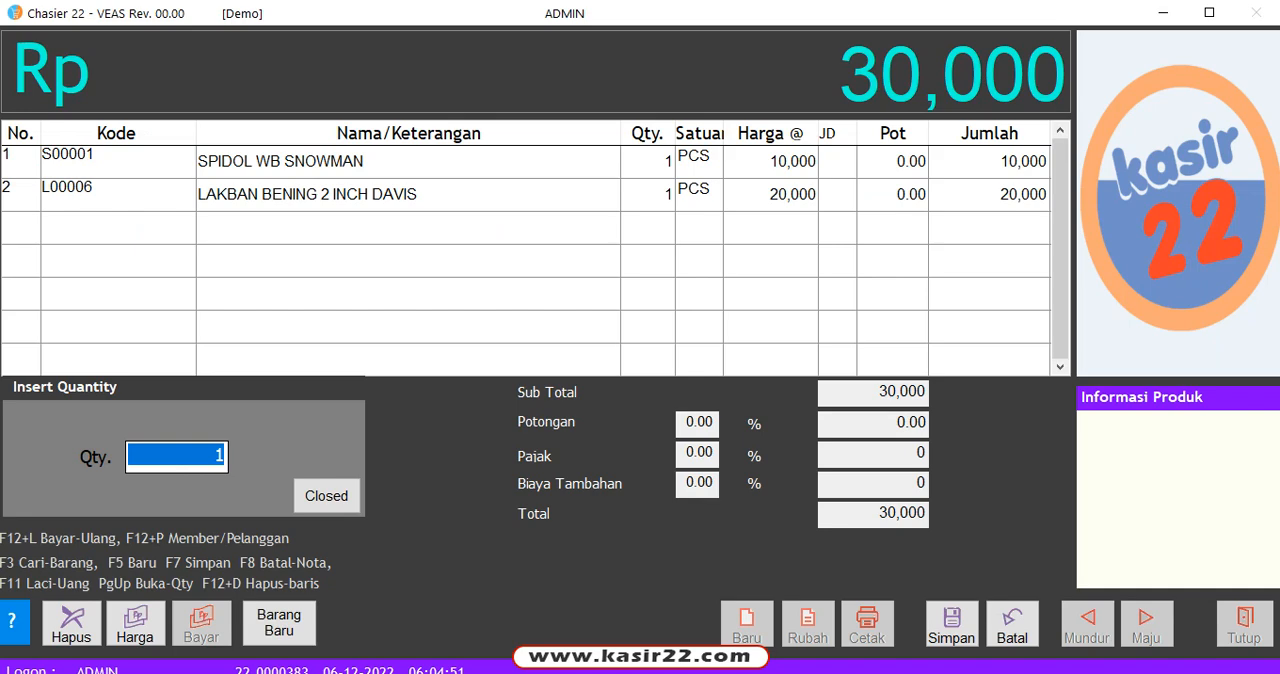
pyautogui.write('2')
pyautogui.press('Return')
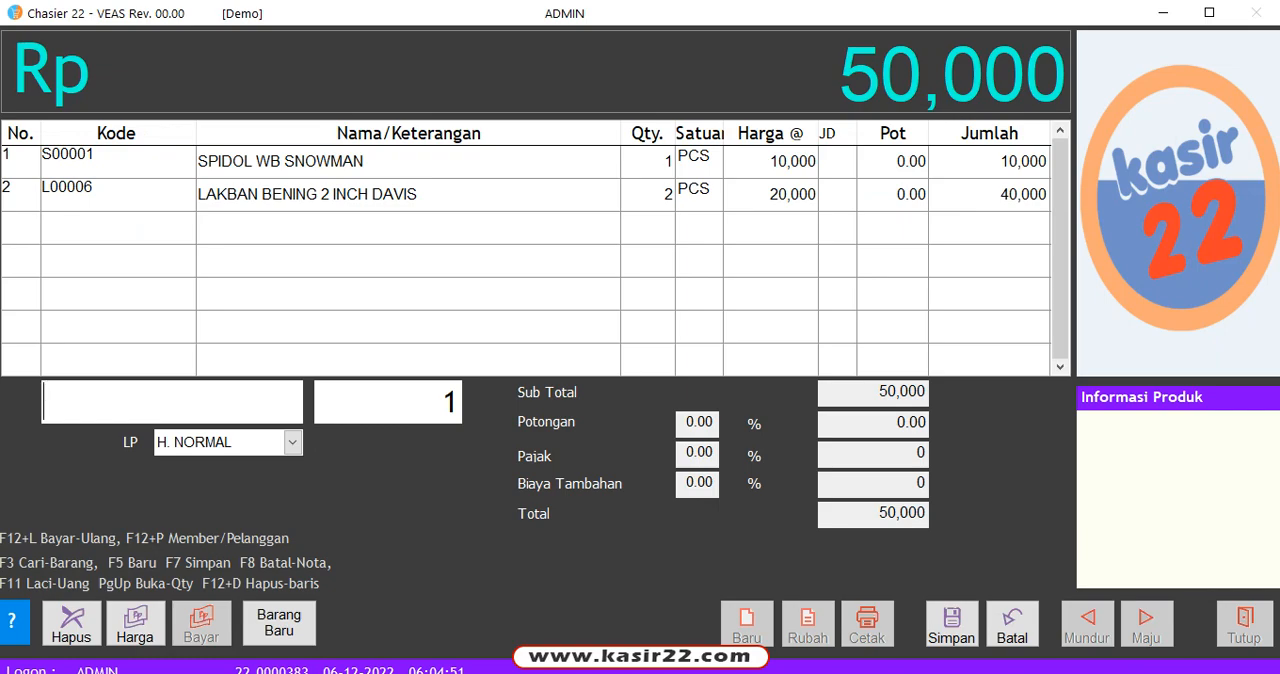
pyautogui.press('pagedown')
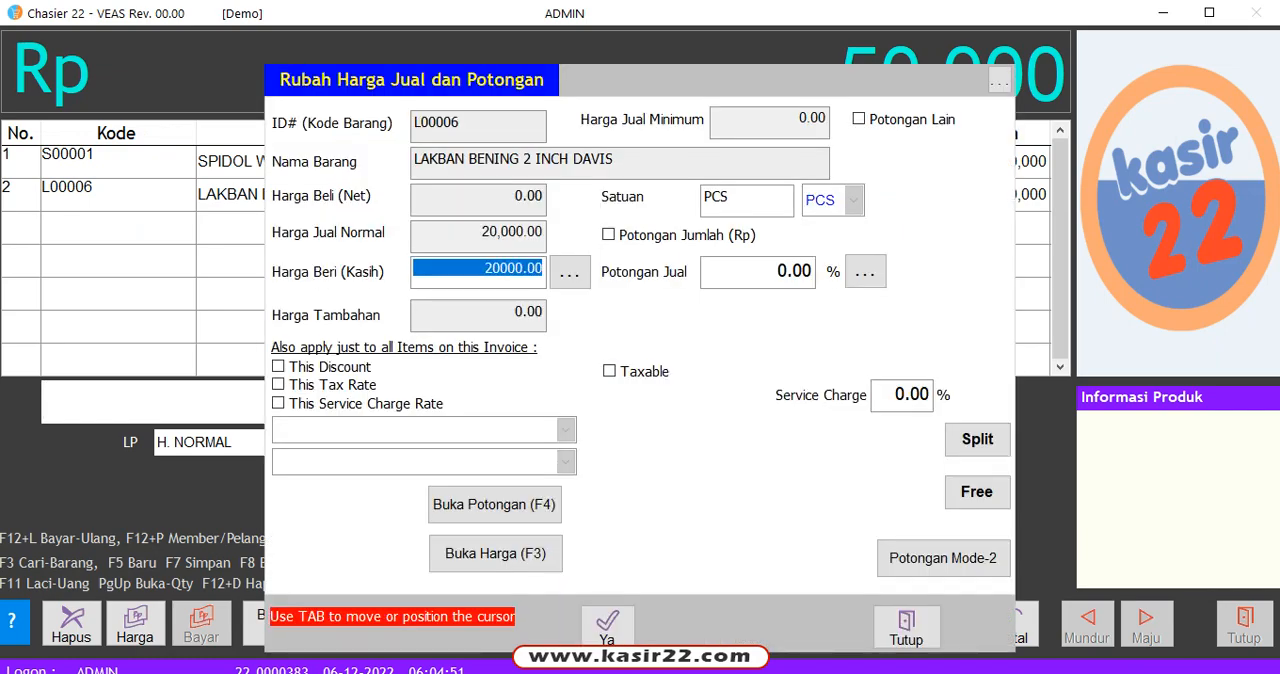
pyautogui.write('19500')
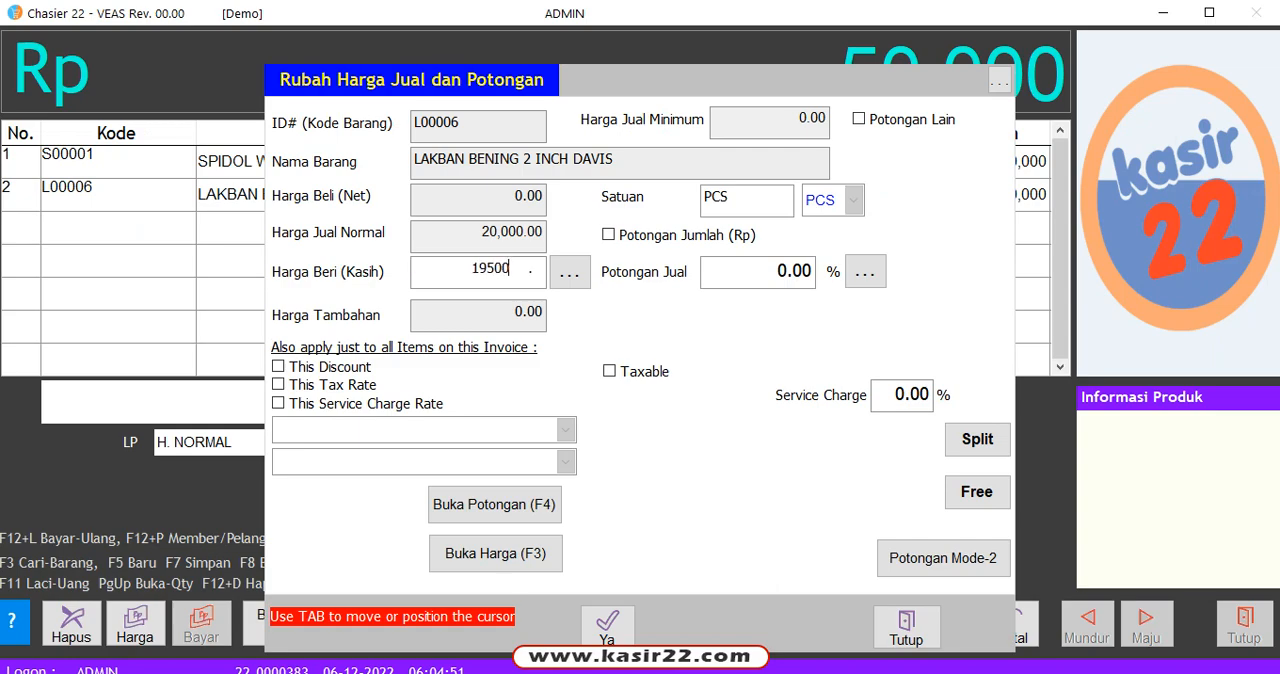
pyautogui.press('Return')
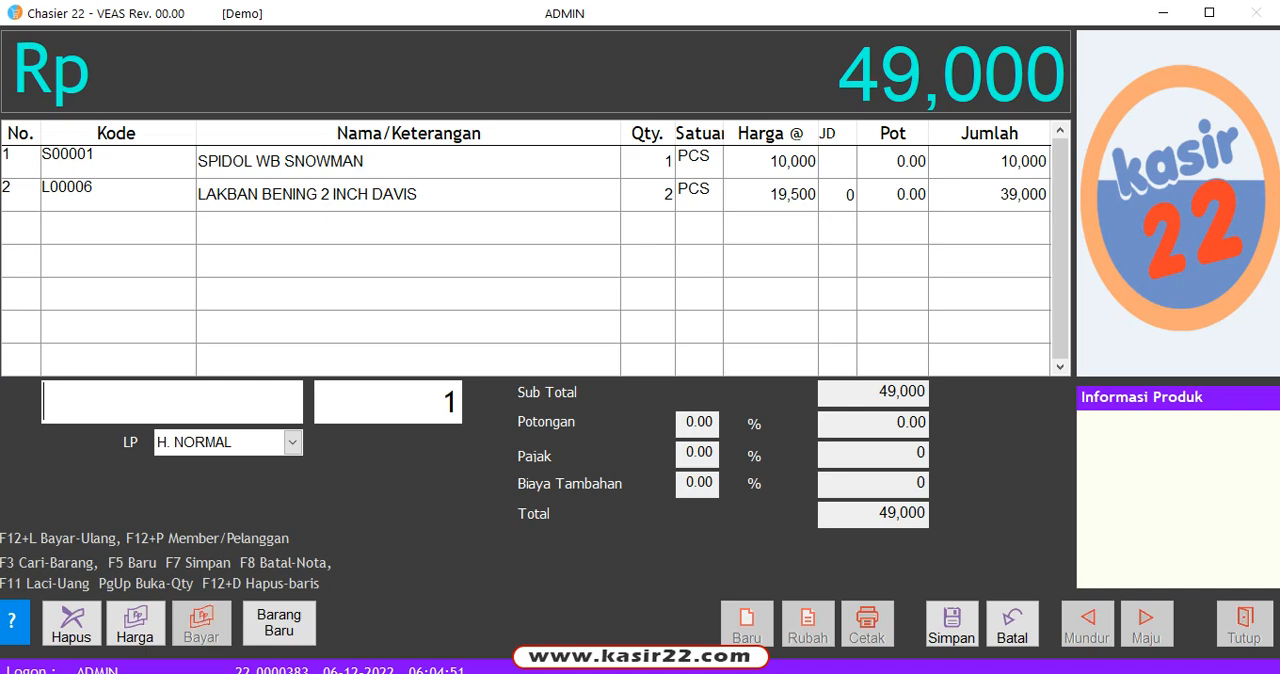
# Step: Move the selection back and forth between the SPIDOL and LAKBAN lines of the sale
pyautogui.press('Up')
pyautogui.press('Down')
pyautogui.press('Up')
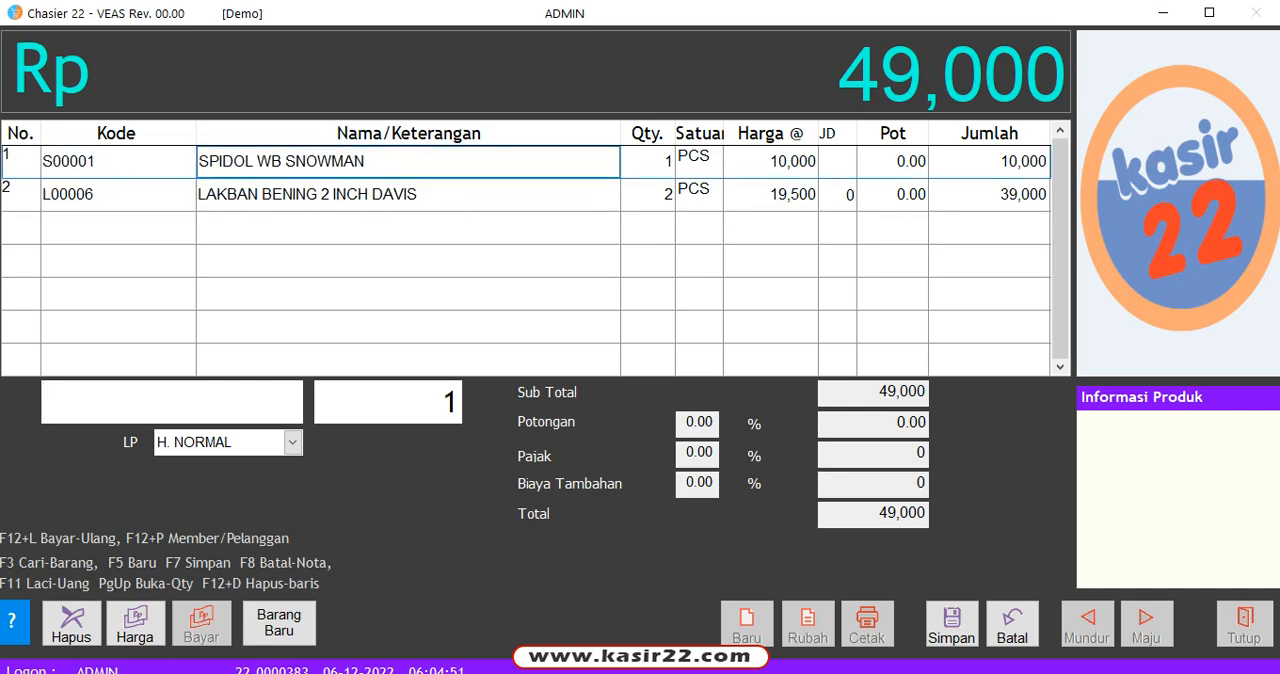
pyautogui.press('Down')
pyautogui.press('Up')
pyautogui.press('Down')
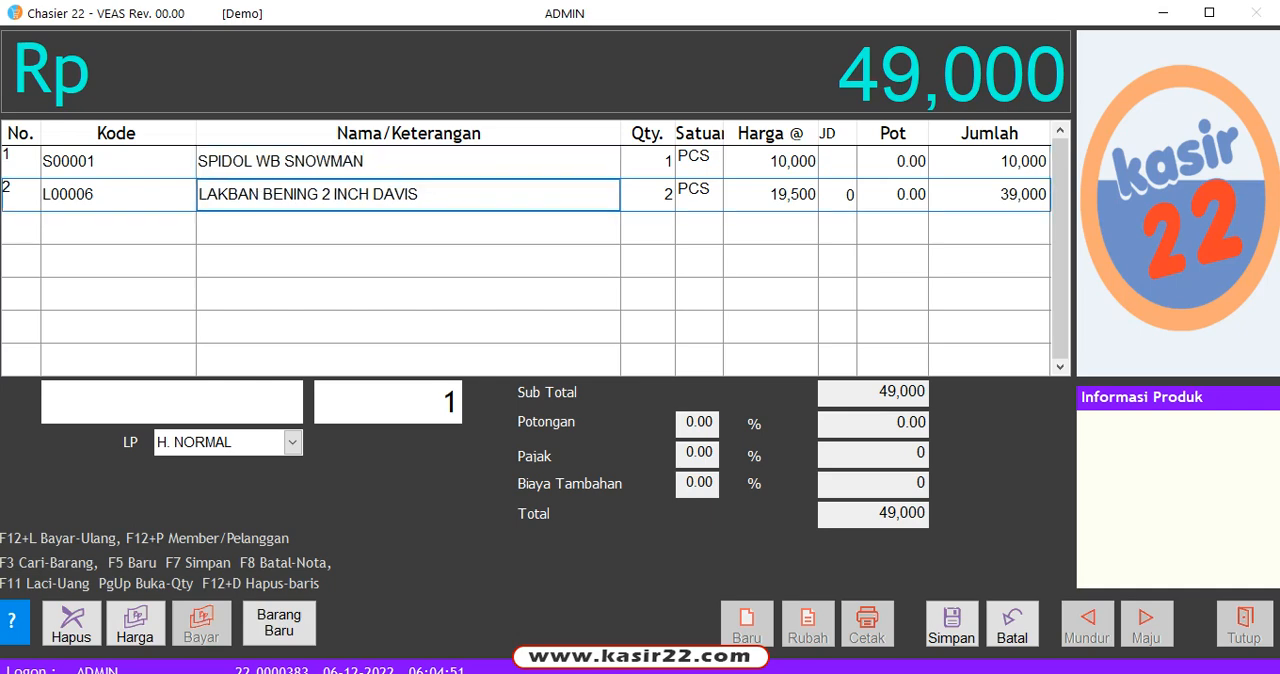
pyautogui.press('Up')
pyautogui.press('Down')
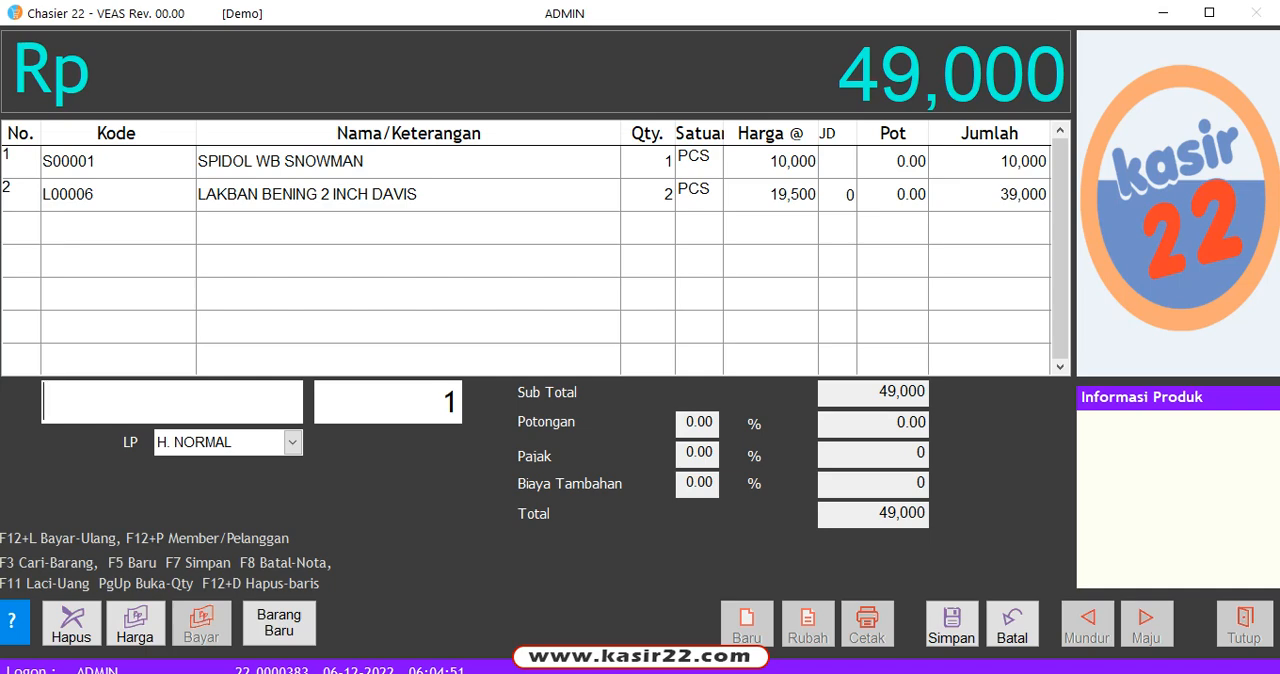
# Step: Save the sale to open Pembayaran, view the Jenis Bayar options and keep 1 Tunai as payment type
pyautogui.press('F7')
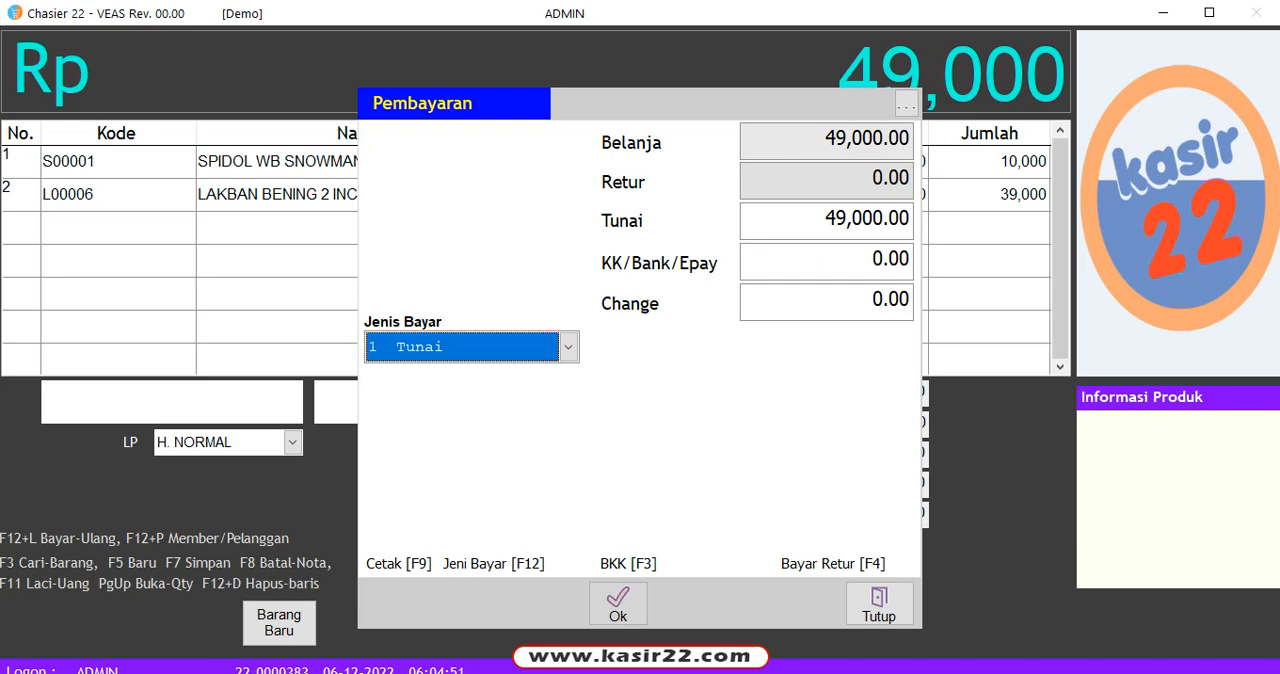
pyautogui.click(568, 347)
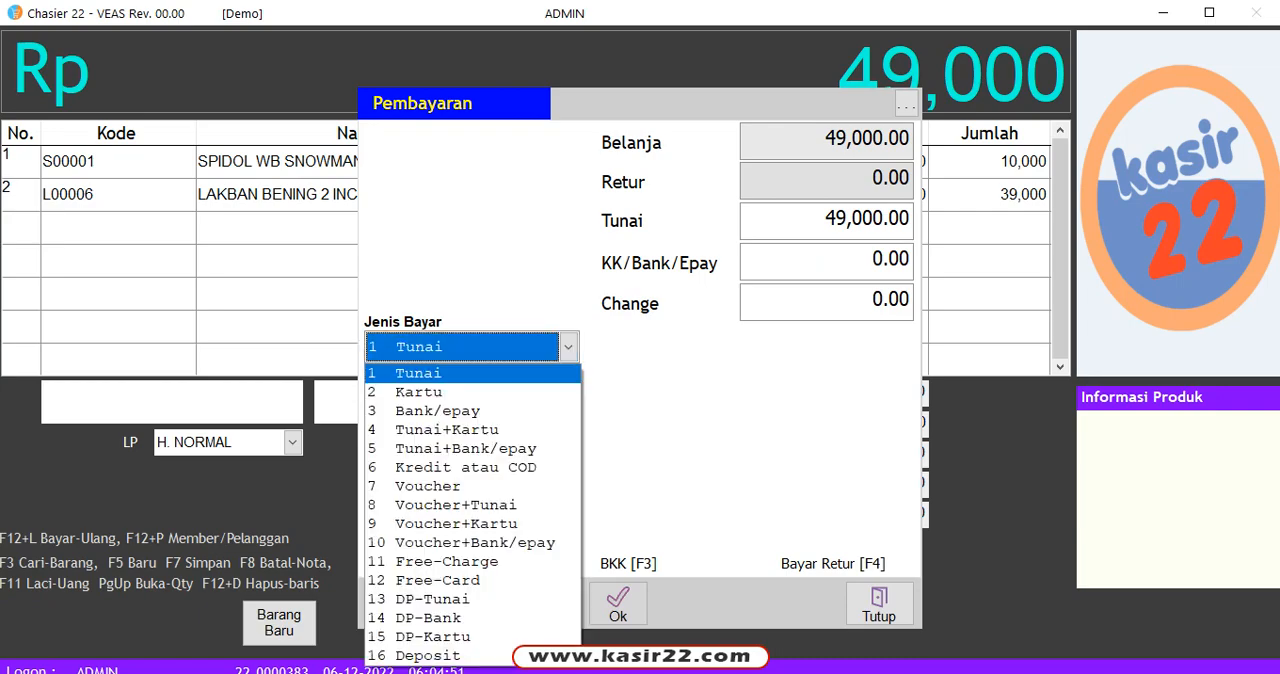
pyautogui.click(568, 347)
pyautogui.click(568, 347)
pyautogui.click(568, 347)
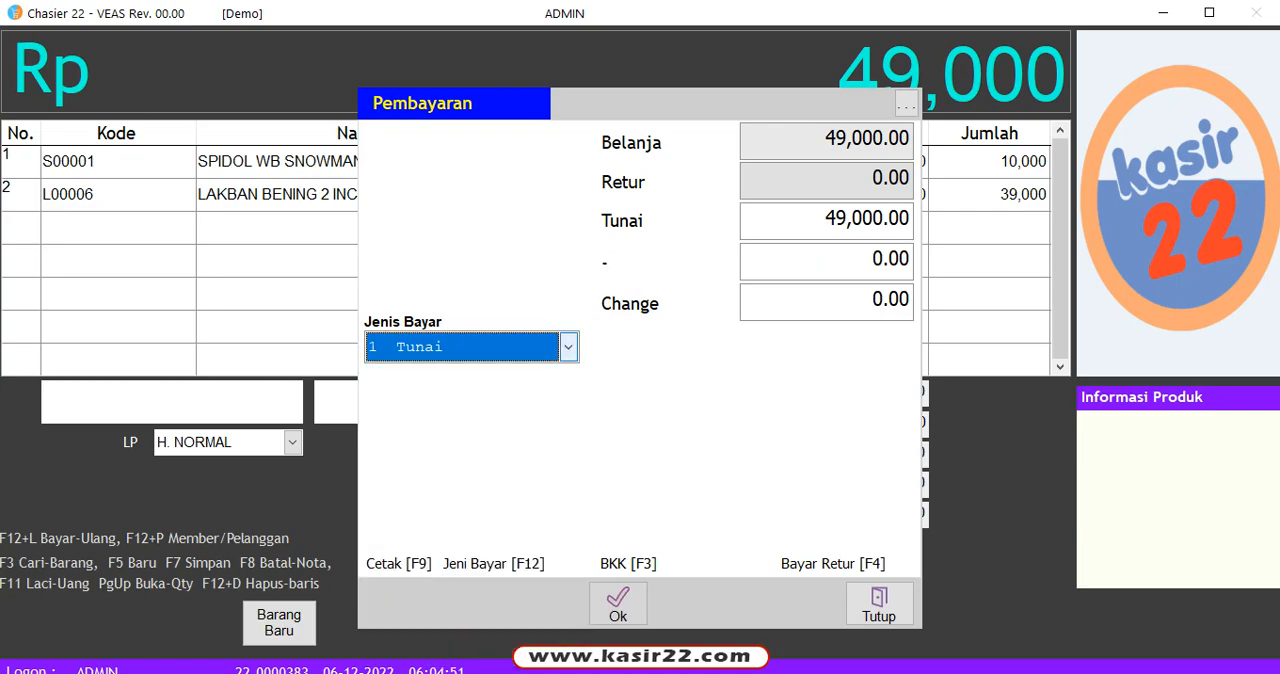
pyautogui.press('Return')
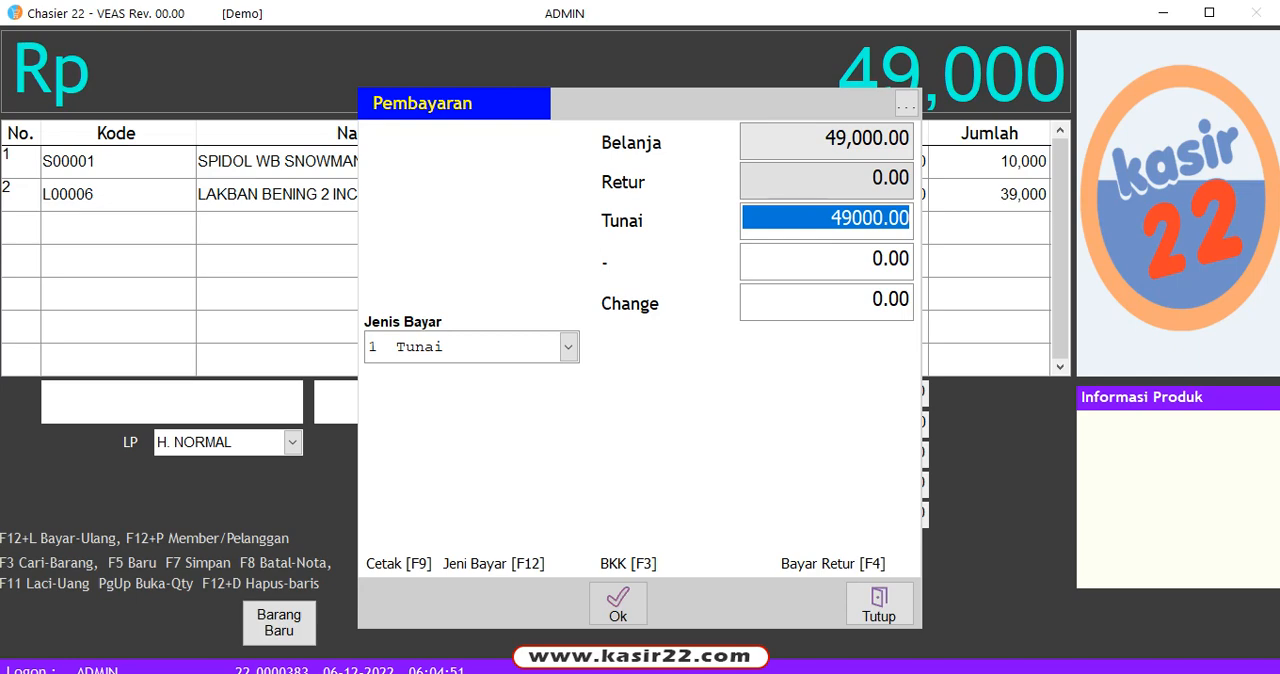
# Step: Enter a Tunai payment of 50000, confirm it, and close the cashier form
pyautogui.write('50000')
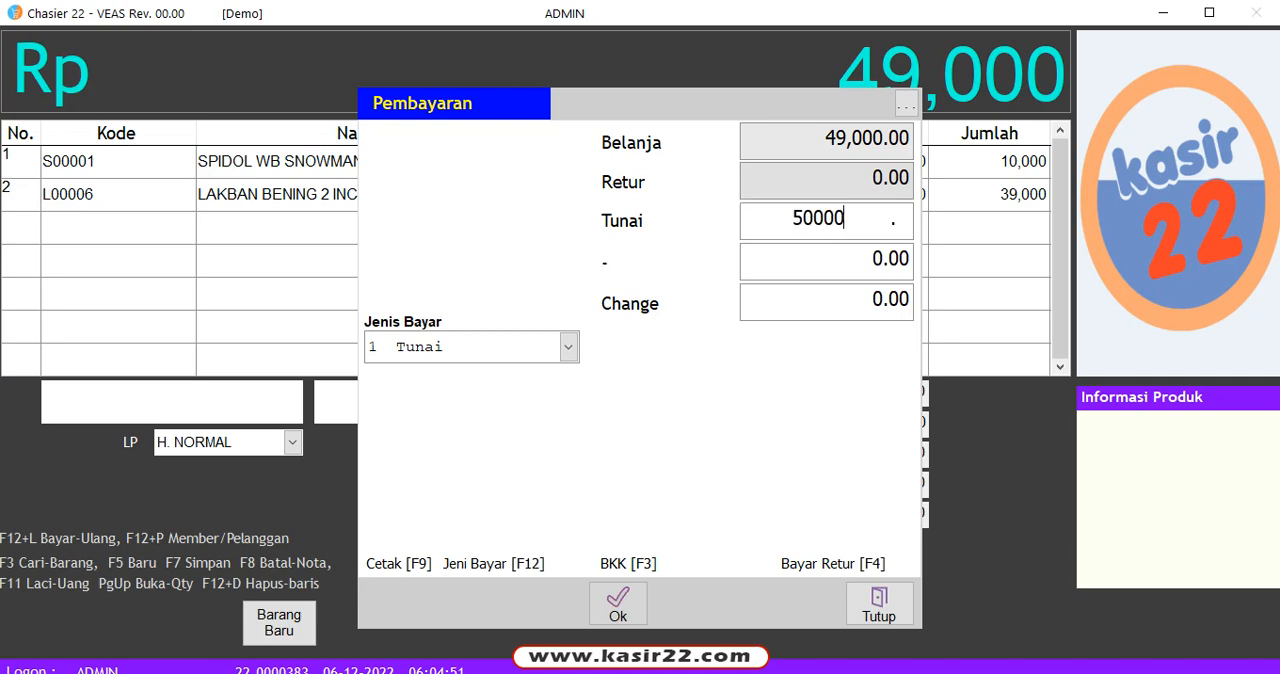
pyautogui.press('Return')
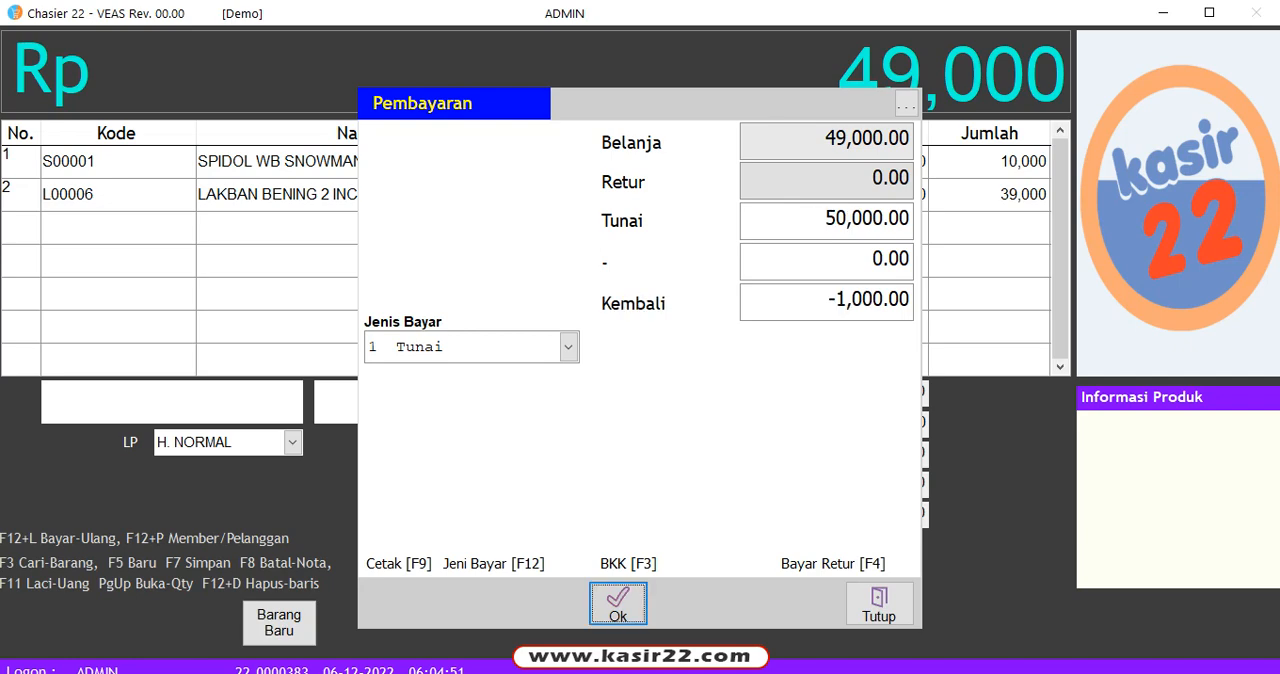
pyautogui.press('Return')
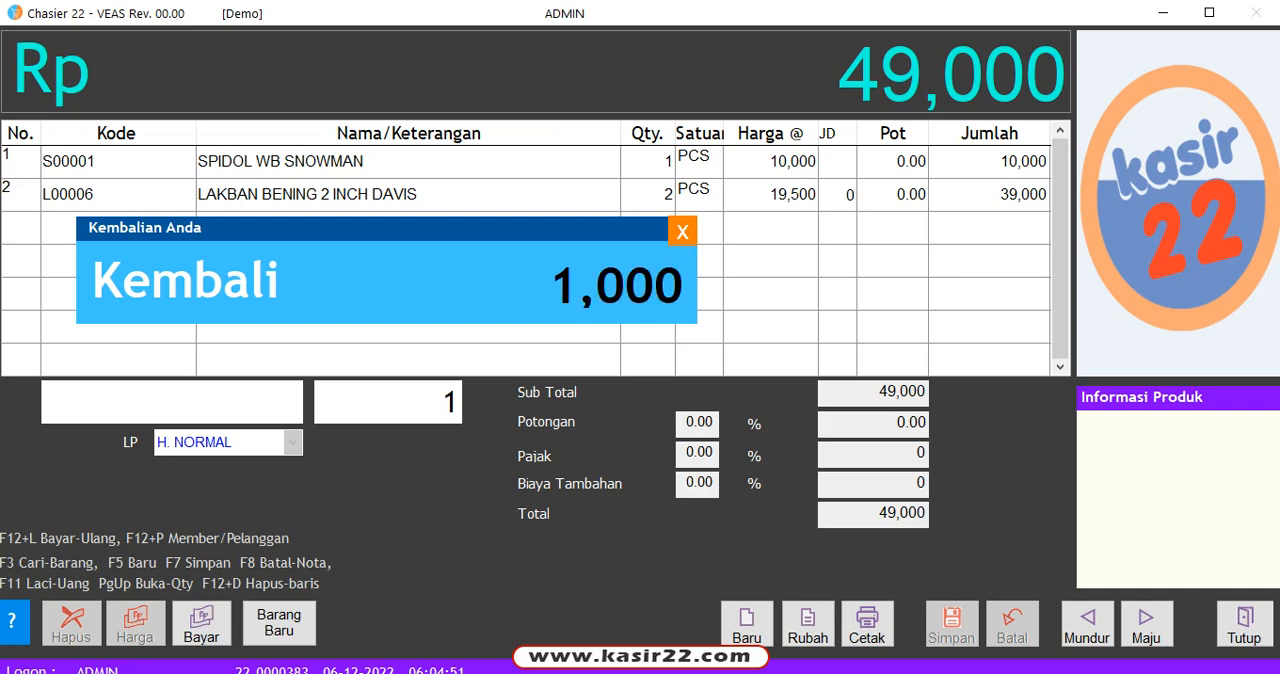
pyautogui.click(1245, 625)
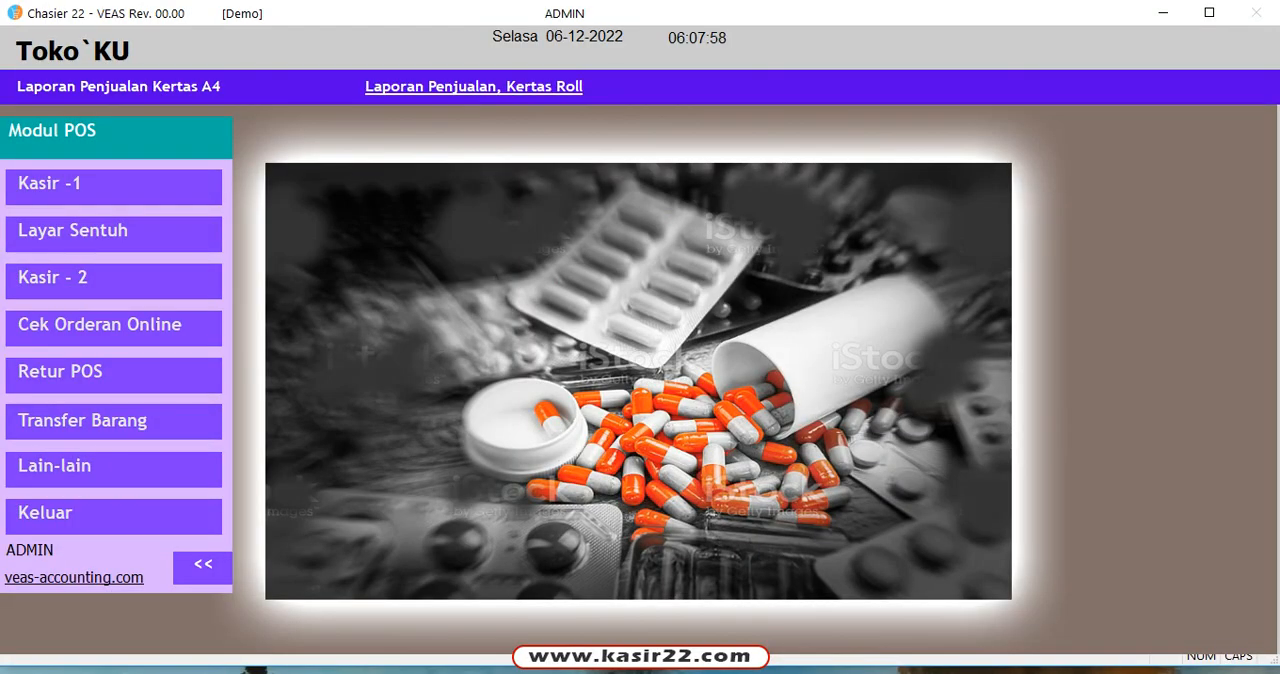
# Step: Display the Rincian sales report on roll paper for all customers with selling date 06-12-2022
pyautogui.click(474, 87)
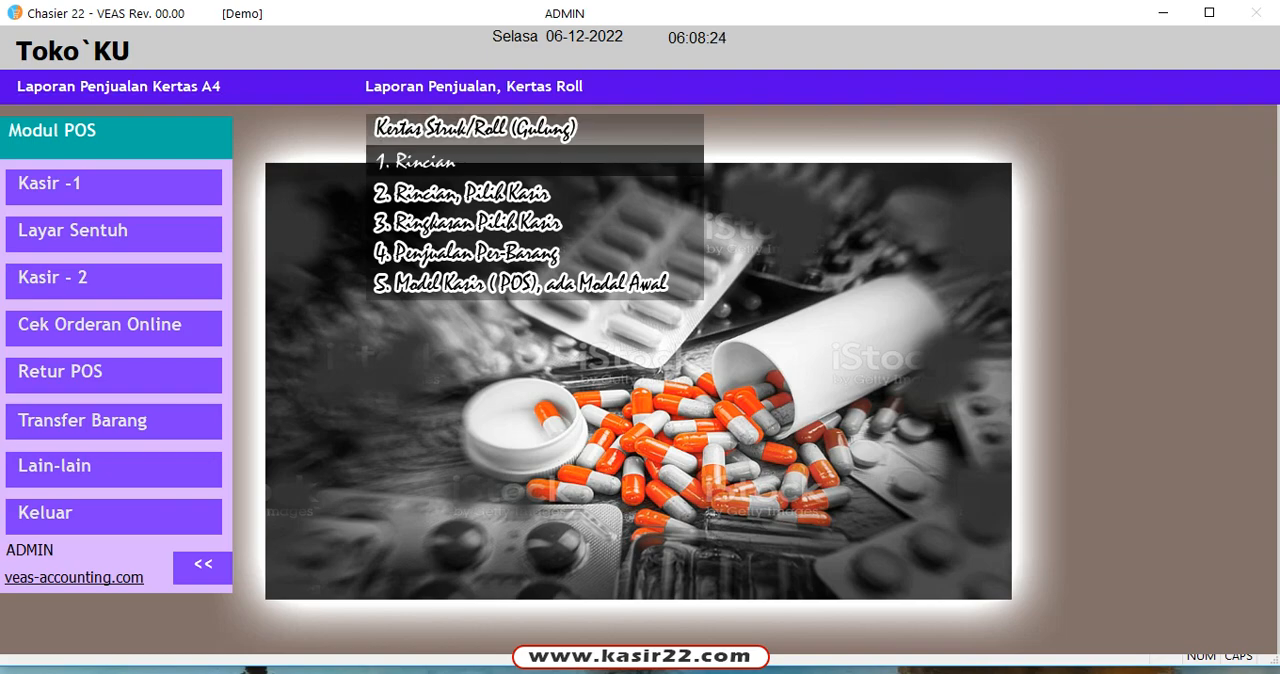
pyautogui.click(430, 160)
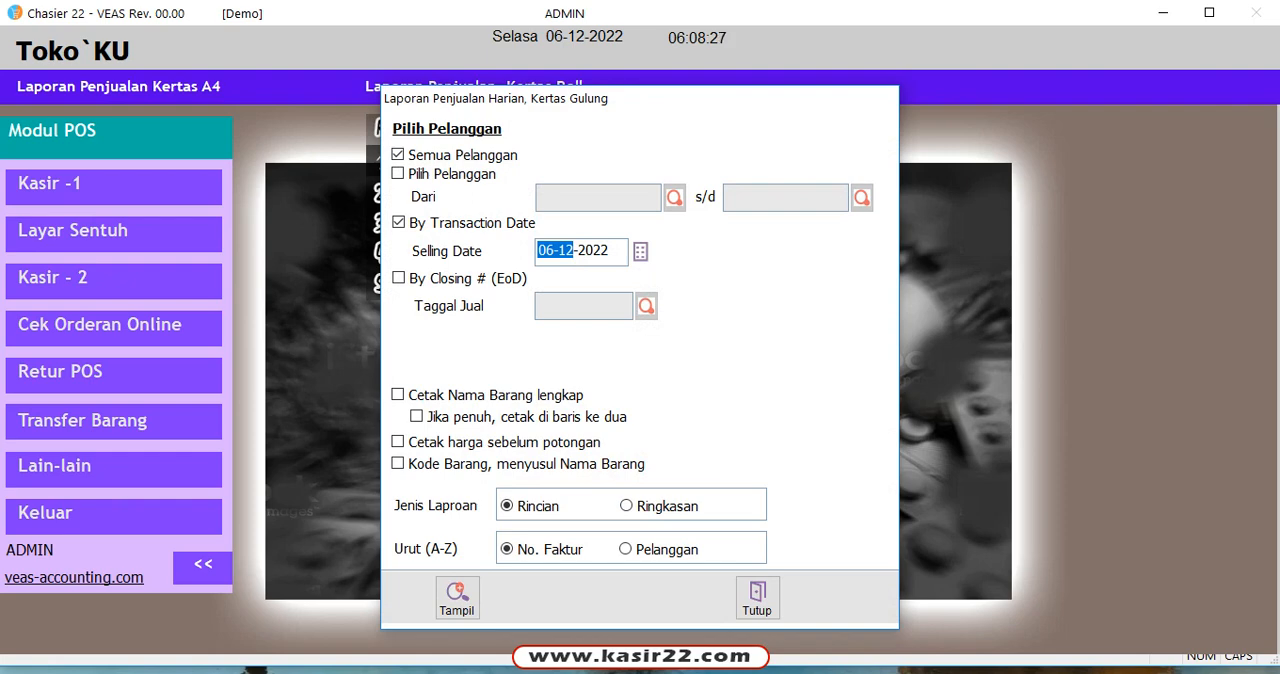
pyautogui.moveTo(545, 251); pyautogui.dragTo(554, 251)
pyautogui.write('5')
pyautogui.press('Escape')
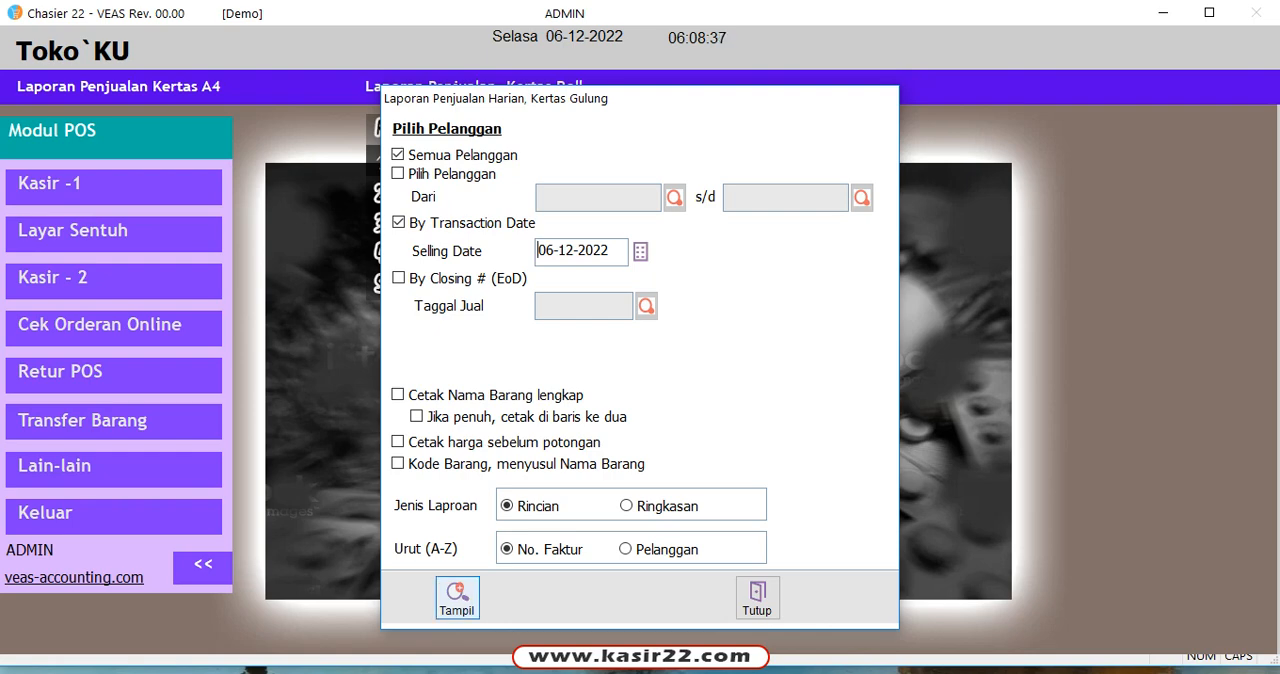
pyautogui.click(457, 598)
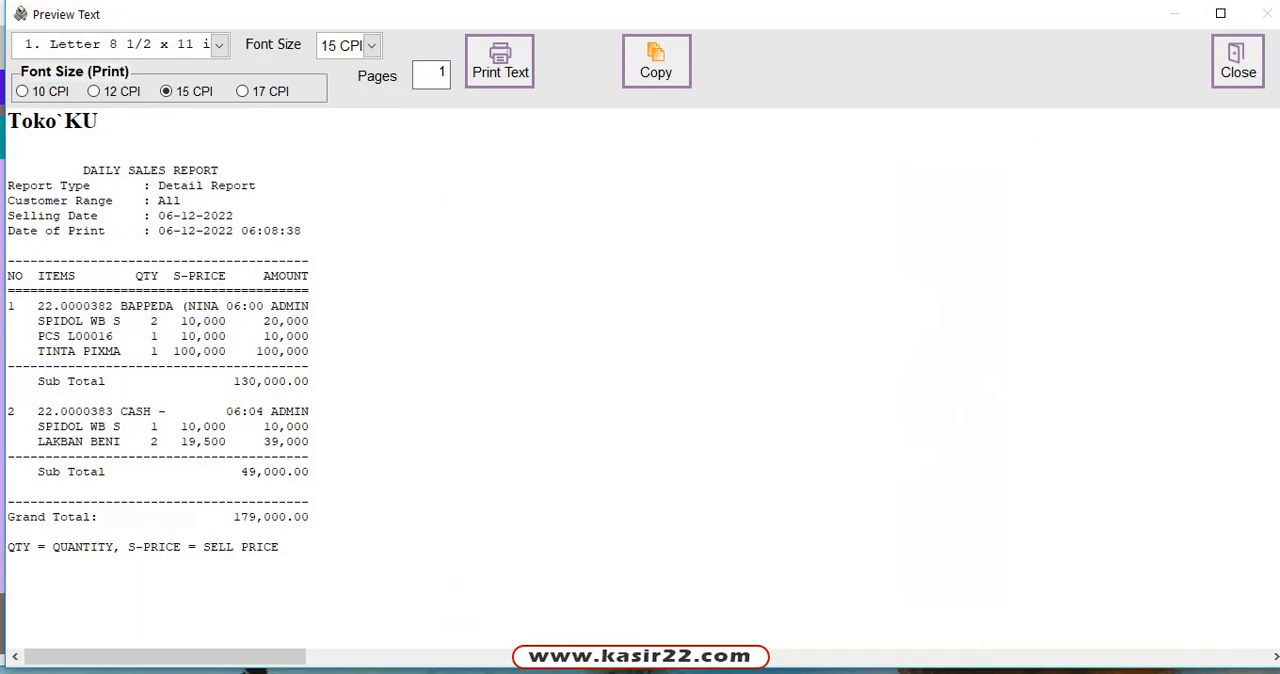
# Step: Examine the two sales transactions in the daily report by highlighting each one's lines and subtotal
pyautogui.moveTo(310, 381); pyautogui.dragTo(8, 261)
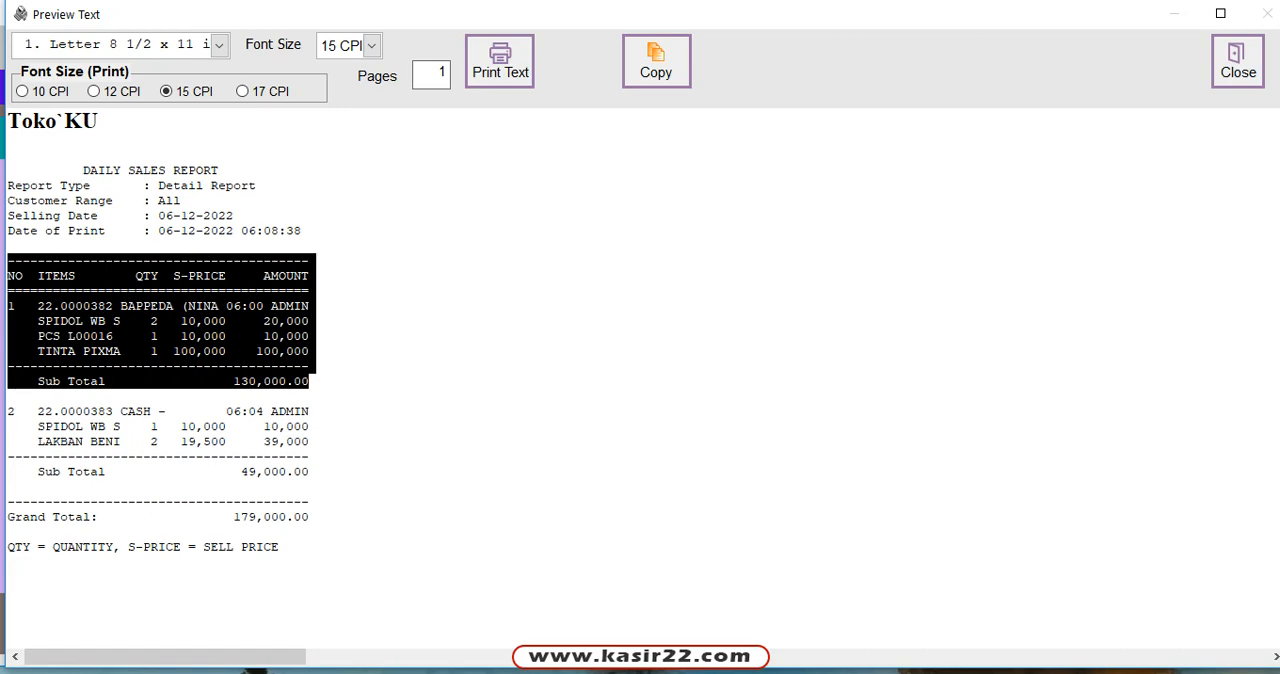
pyautogui.click(310, 427)
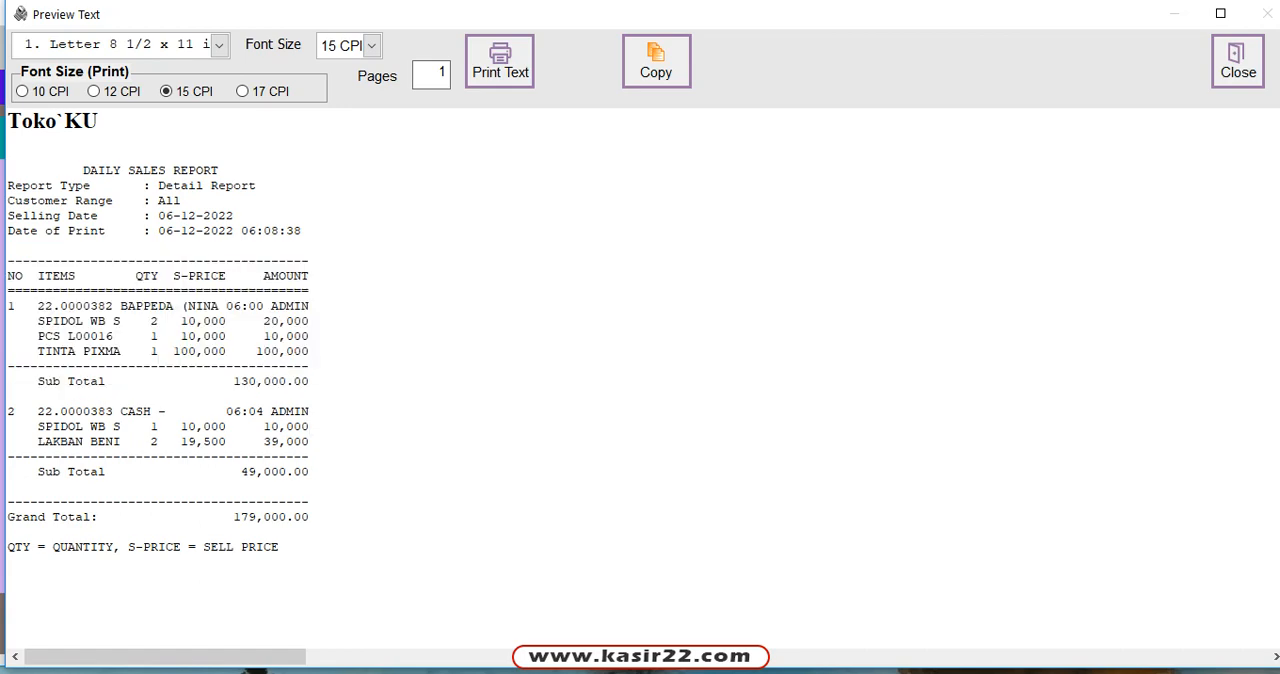
pyautogui.moveTo(310, 478); pyautogui.dragTo(8, 422)
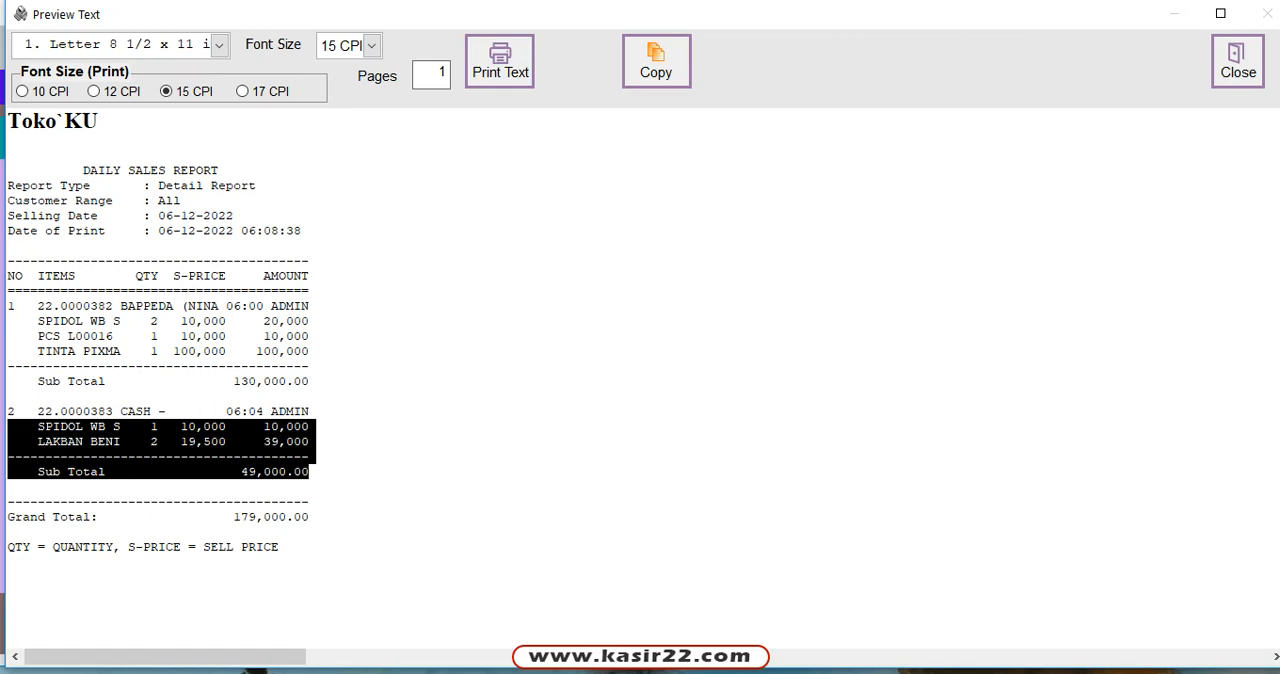
pyautogui.click(8, 532)
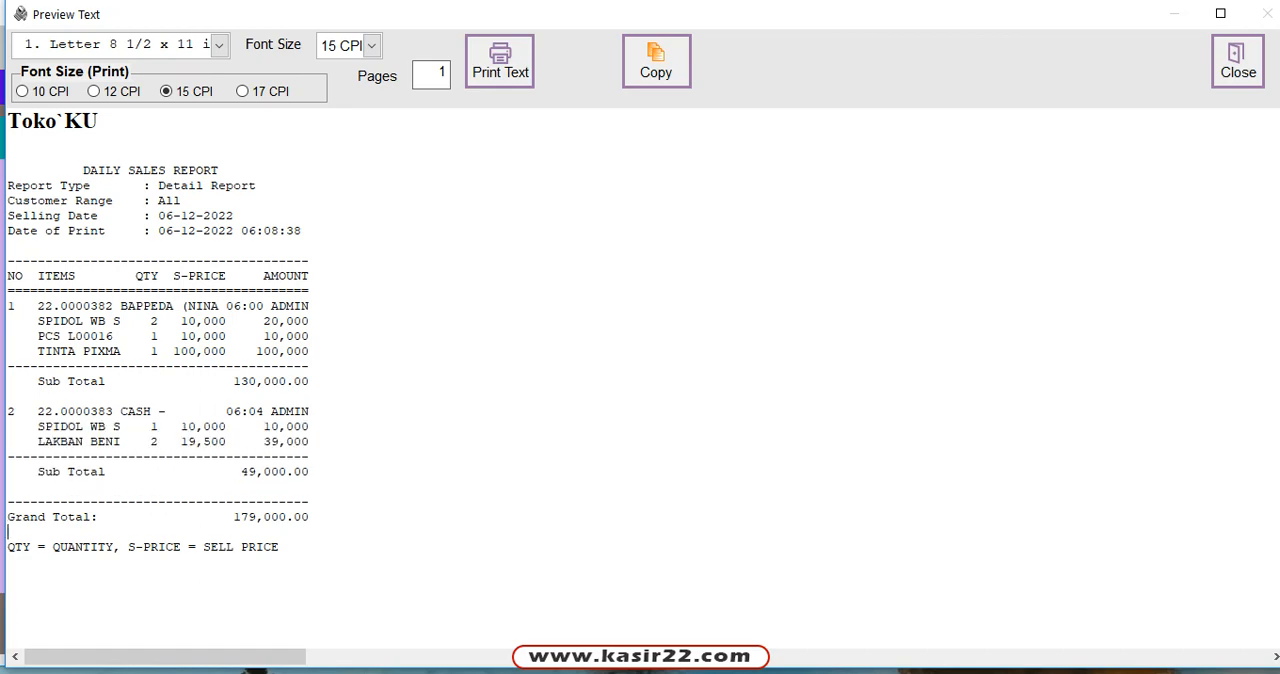
# Step: Highlight the Grand Total amount in the daily sales report and close the report preview
pyautogui.click(227, 517)
pyautogui.hotkey('shift', 'End')
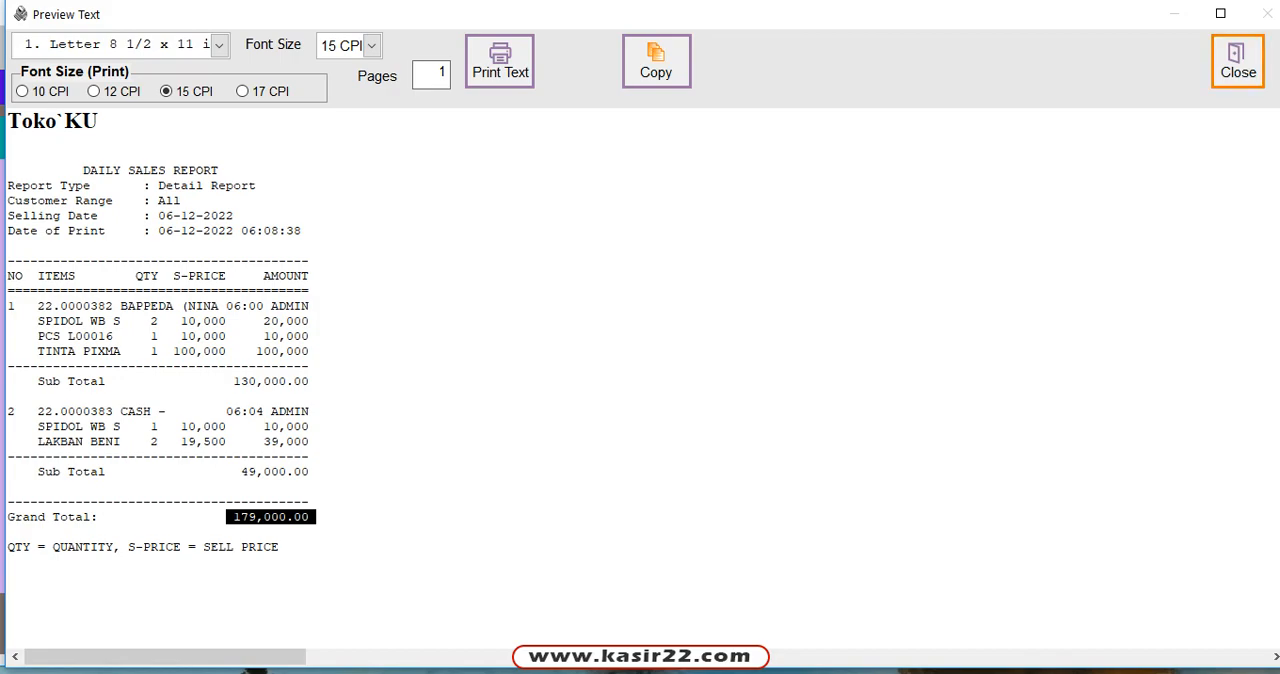
pyautogui.click(1238, 62)
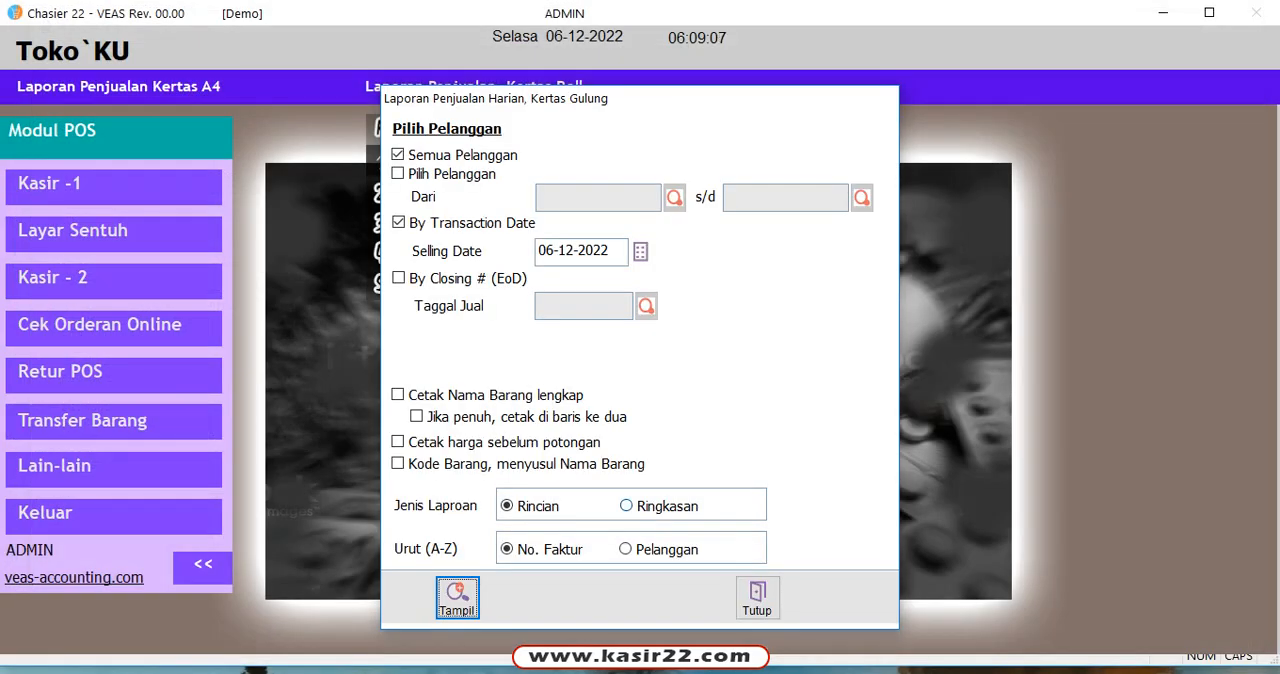
# Step: Display the roll-paper daily sales report as Ringkasan for all customers on 06-12-2022, and close the preview and report form
pyautogui.click(627, 506)
pyautogui.click(457, 597)
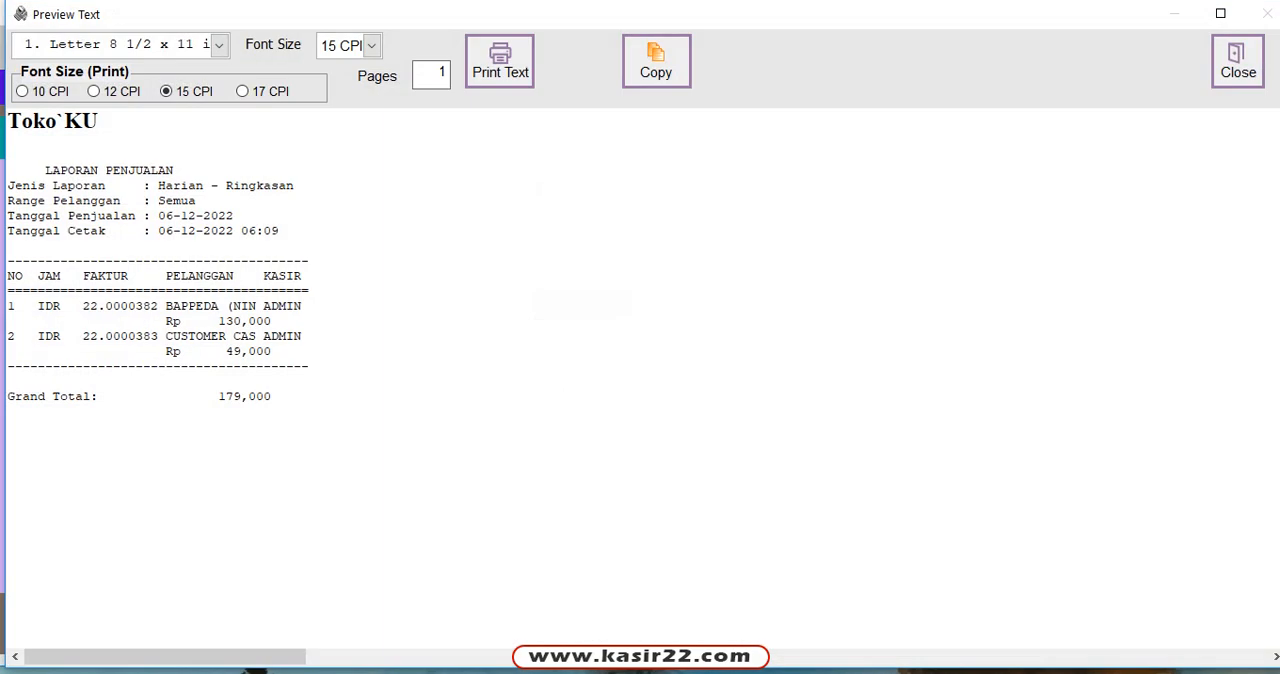
pyautogui.click(1238, 62)
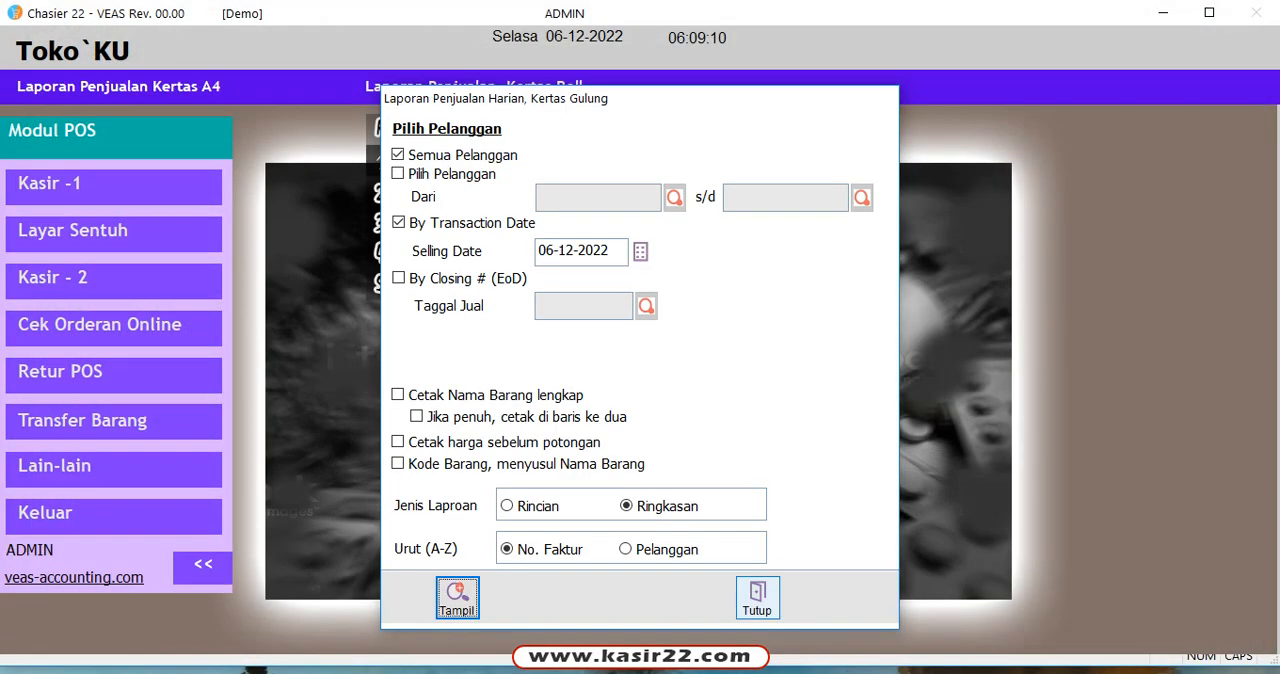
pyautogui.click(757, 600)
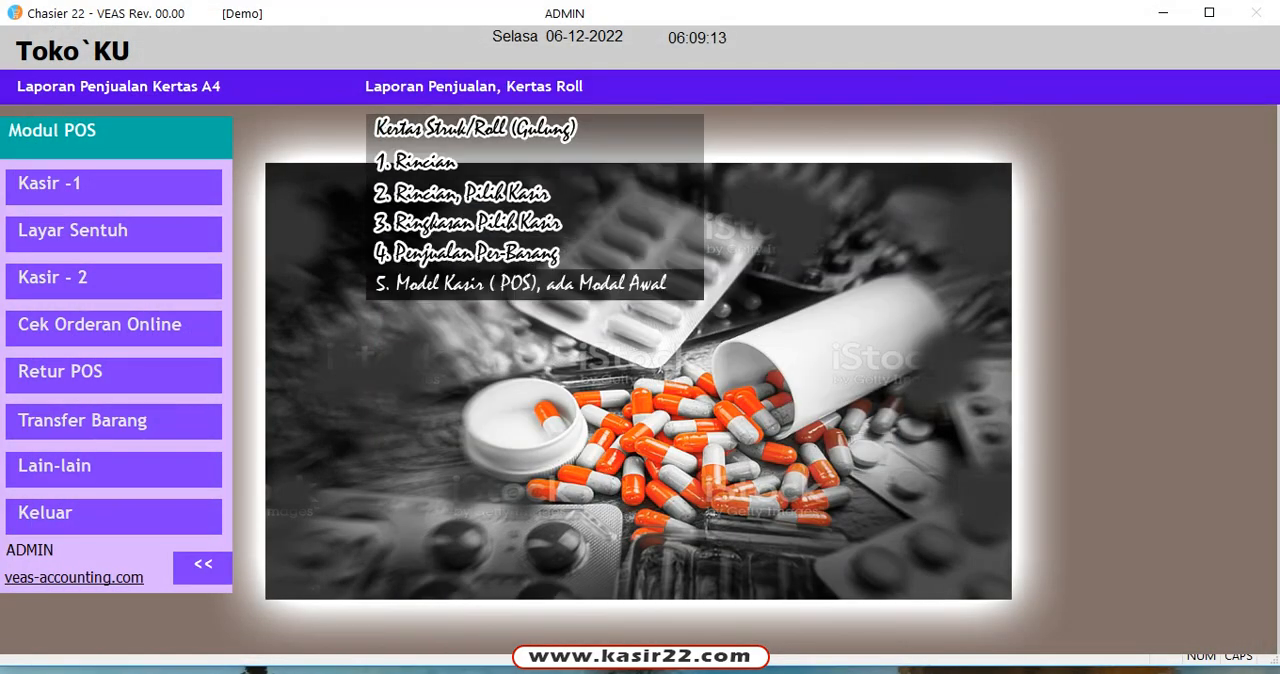
# Step: Display the Model Kasir (POS), ada Modal Awal report as Model 1 for 06-12-2022, examine its payment columns, sales totals and Uang Keluar section, and close it
pyautogui.click(520, 283)
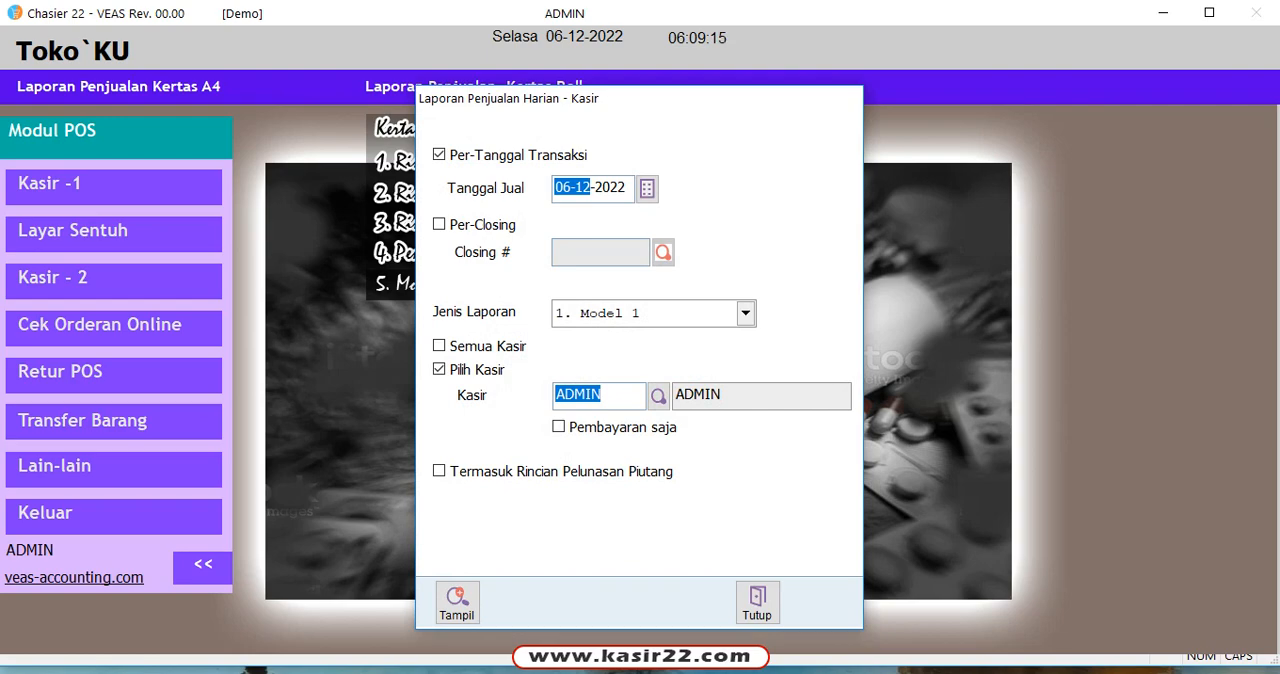
pyautogui.click(457, 602)
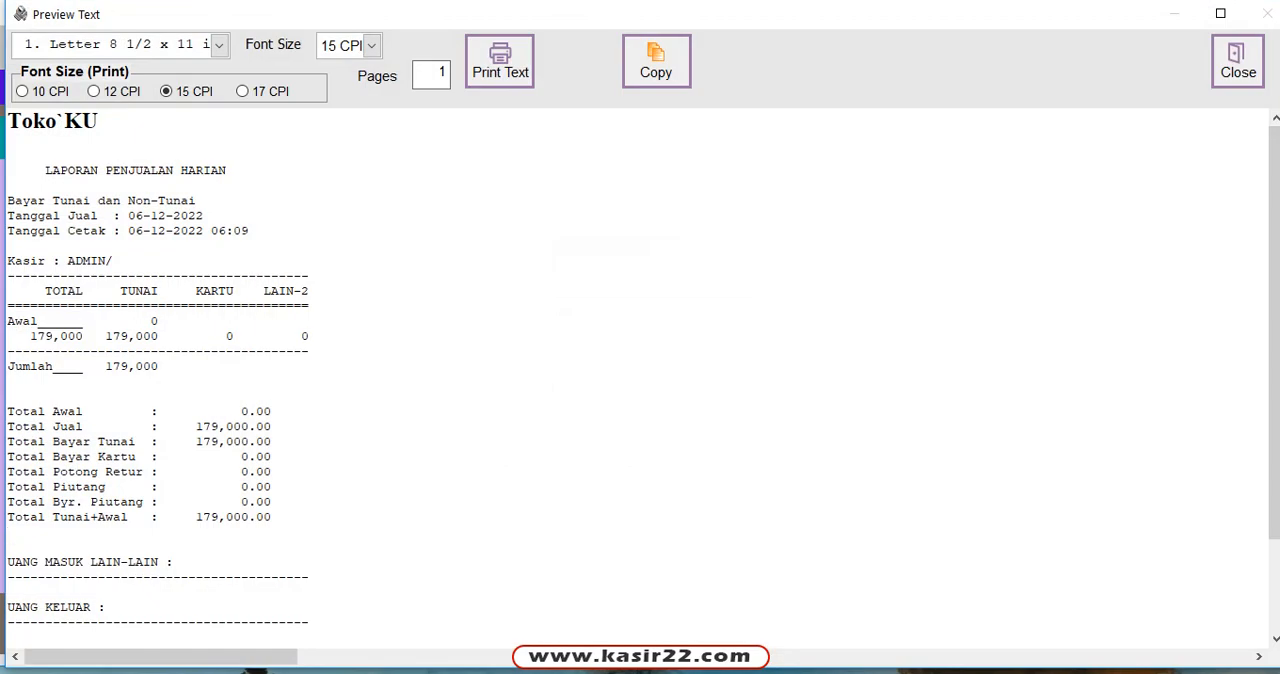
pyautogui.click(226, 291)
pyautogui.click(302, 291)
pyautogui.click(46, 427)
pyautogui.click(106, 607)
pyautogui.scroll(-3, 637, 378)
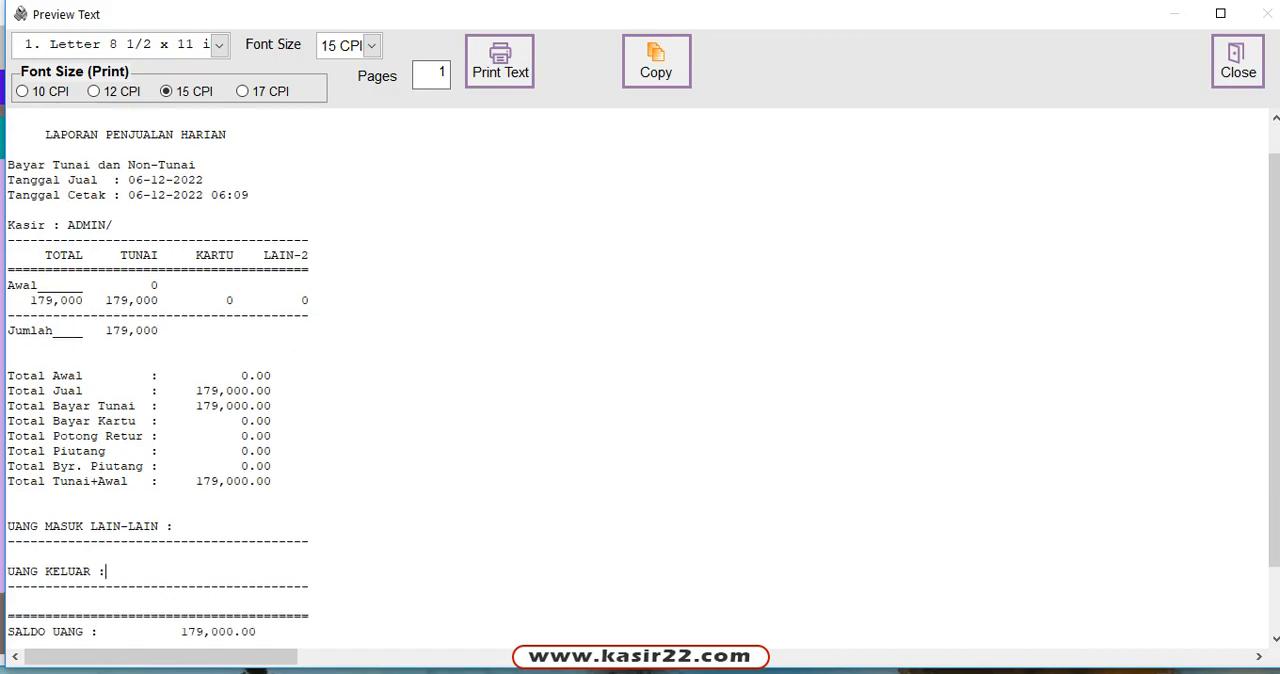
pyautogui.scroll(3, 637, 378)
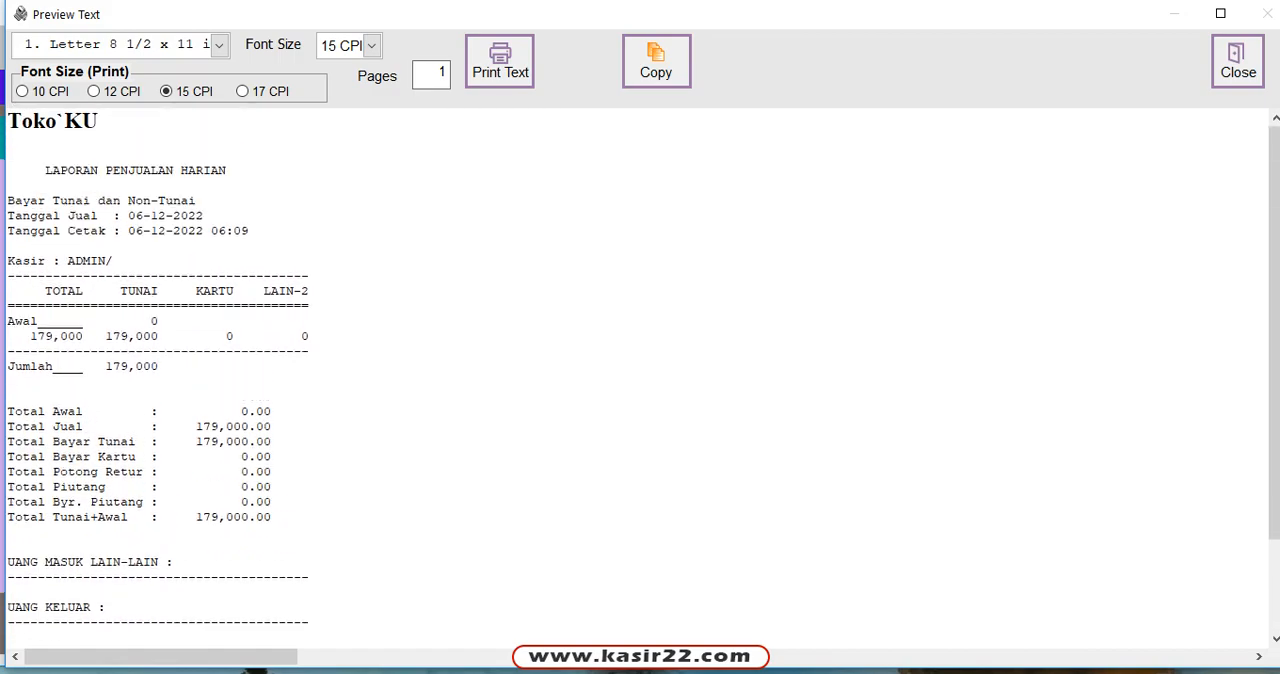
pyautogui.click(1238, 61)
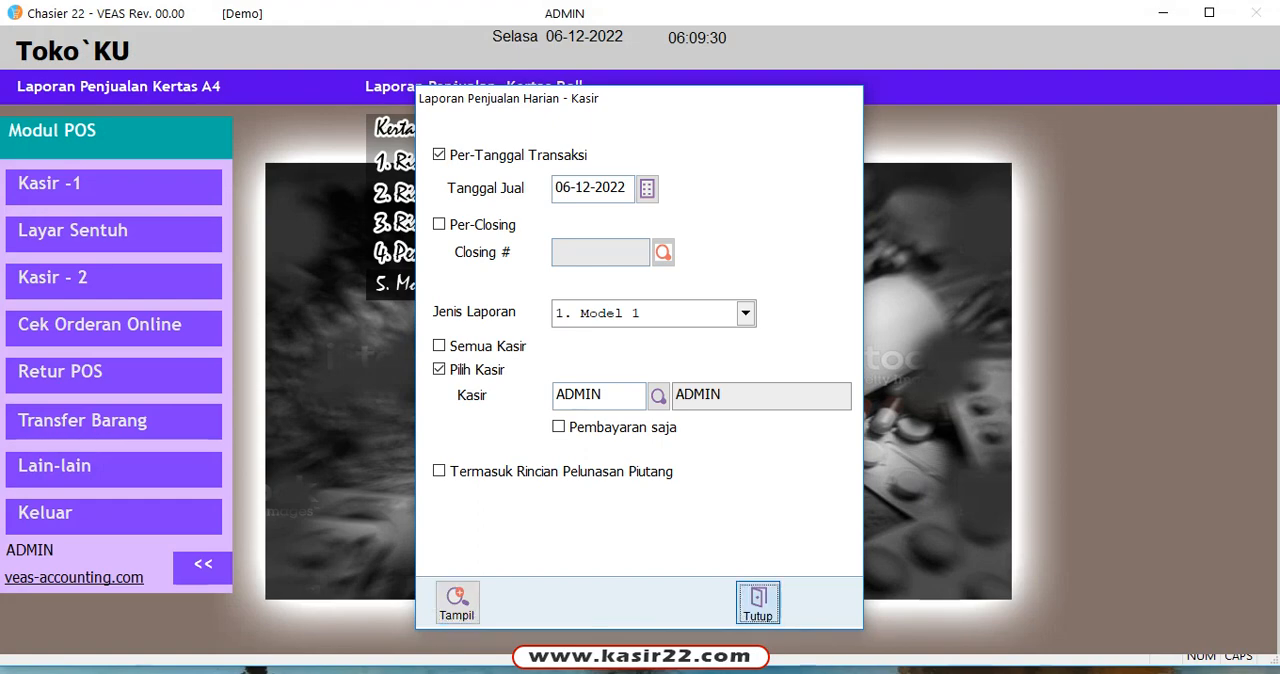
pyautogui.click(757, 604)
# Step: Display the A4 Rincian sales report for all customers dated 06-12-2022, review its invoices, and close the report and its form
pyautogui.click(118, 87)
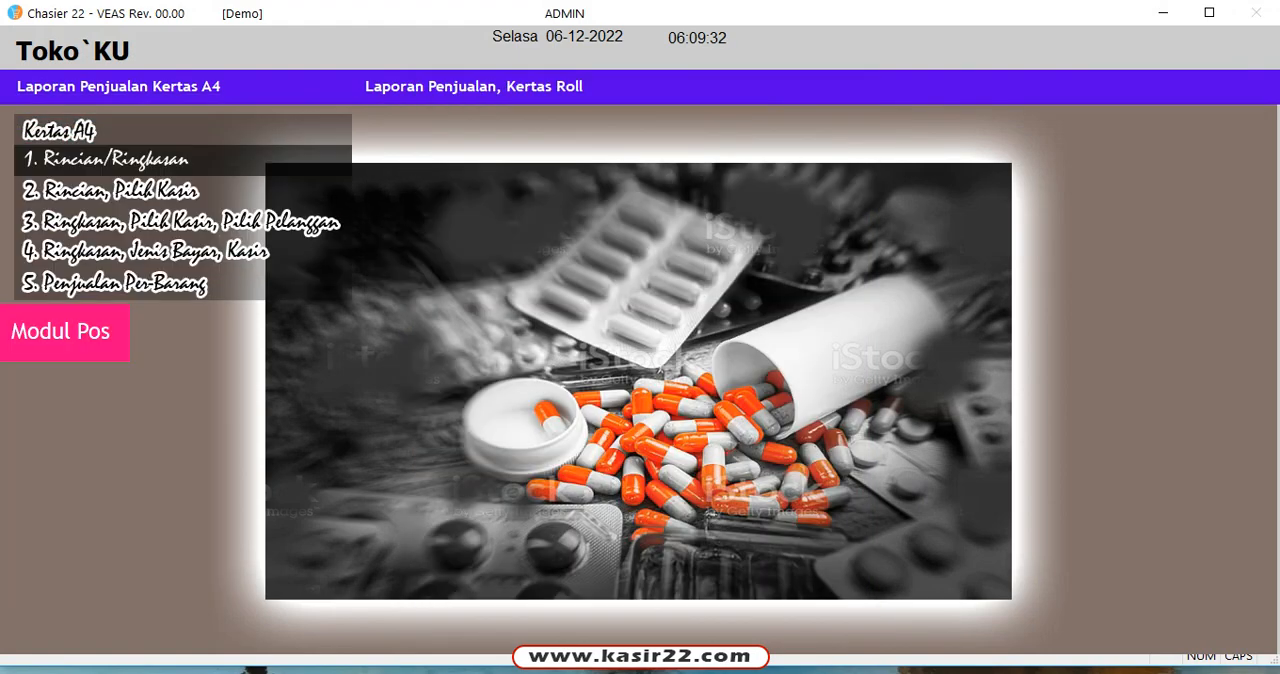
pyautogui.click(105, 159)
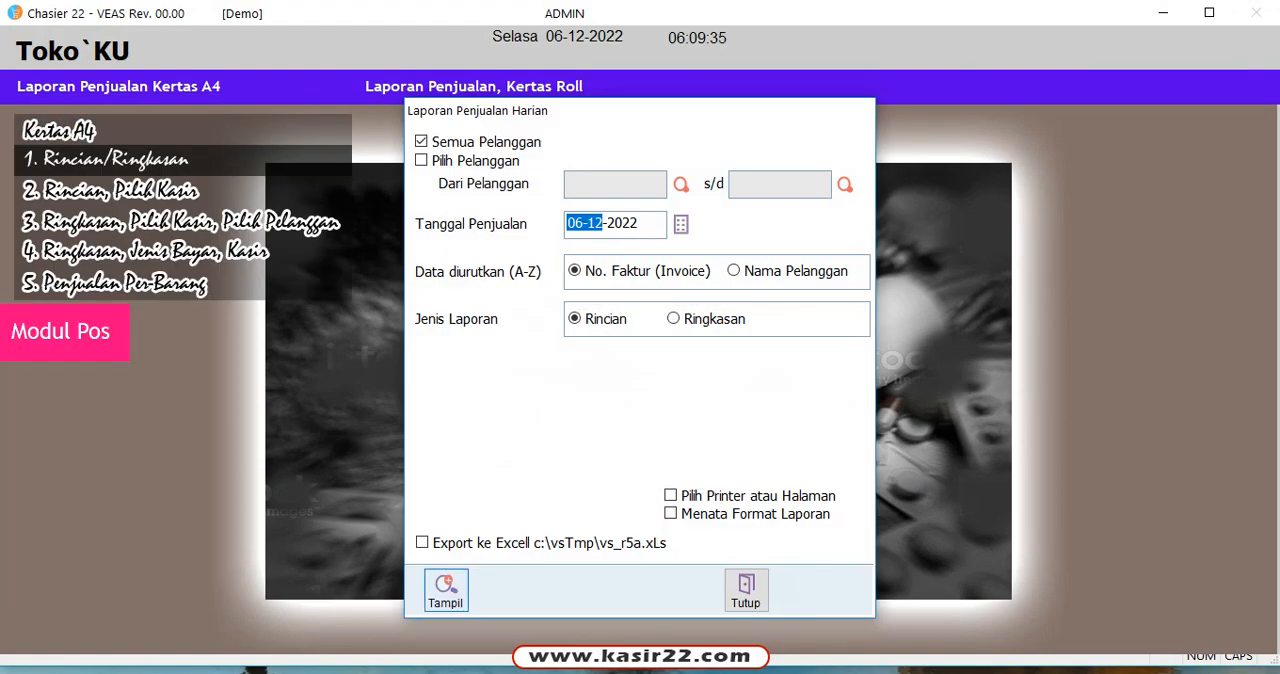
pyautogui.click(445, 590)
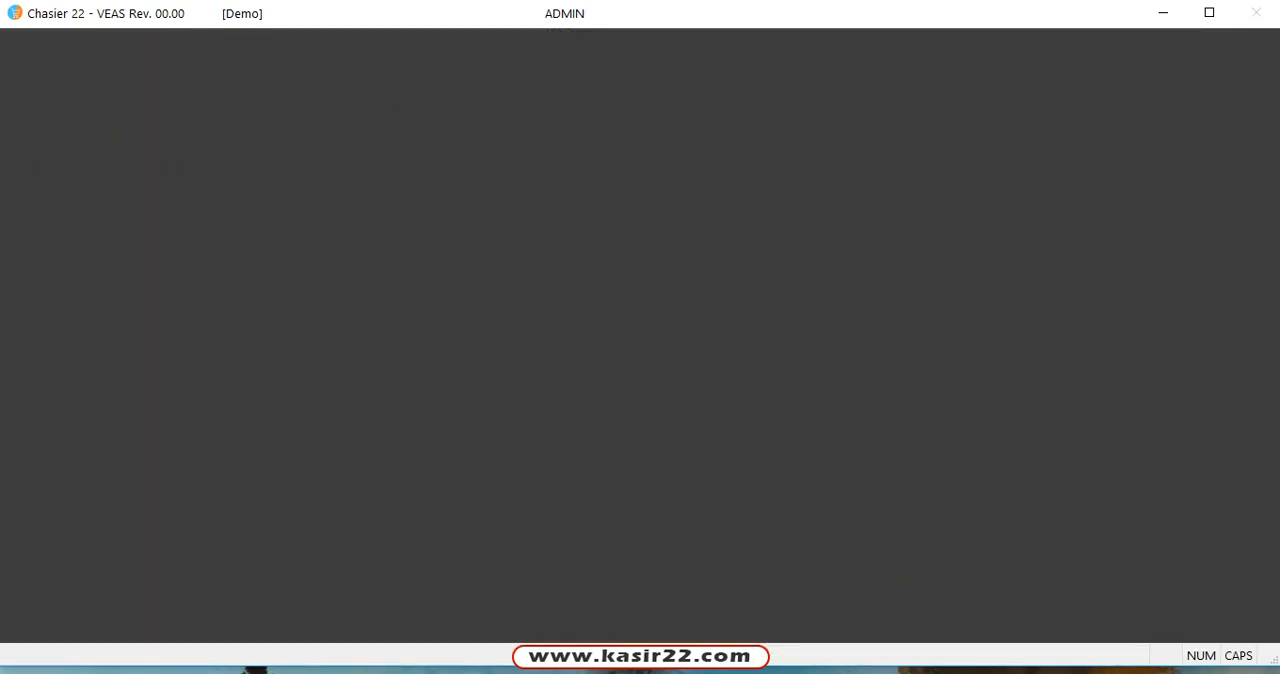
pyautogui.scroll(-2, 527, 340)
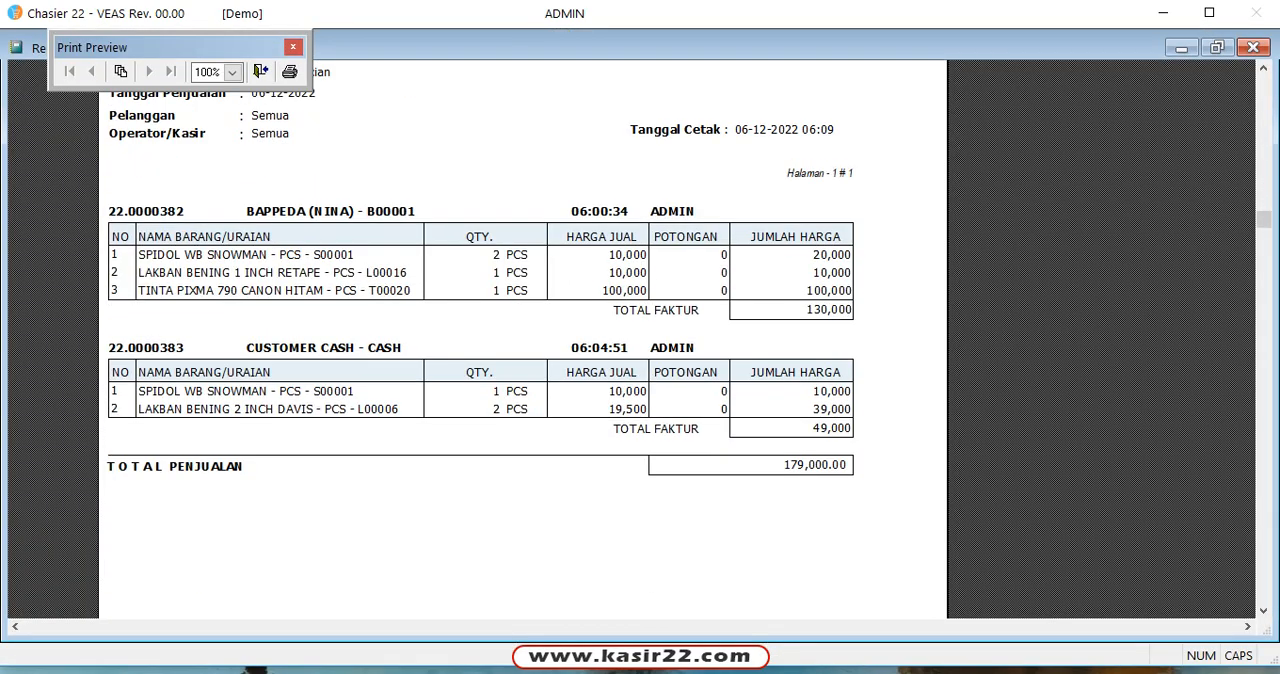
pyautogui.scroll(3, 527, 340)
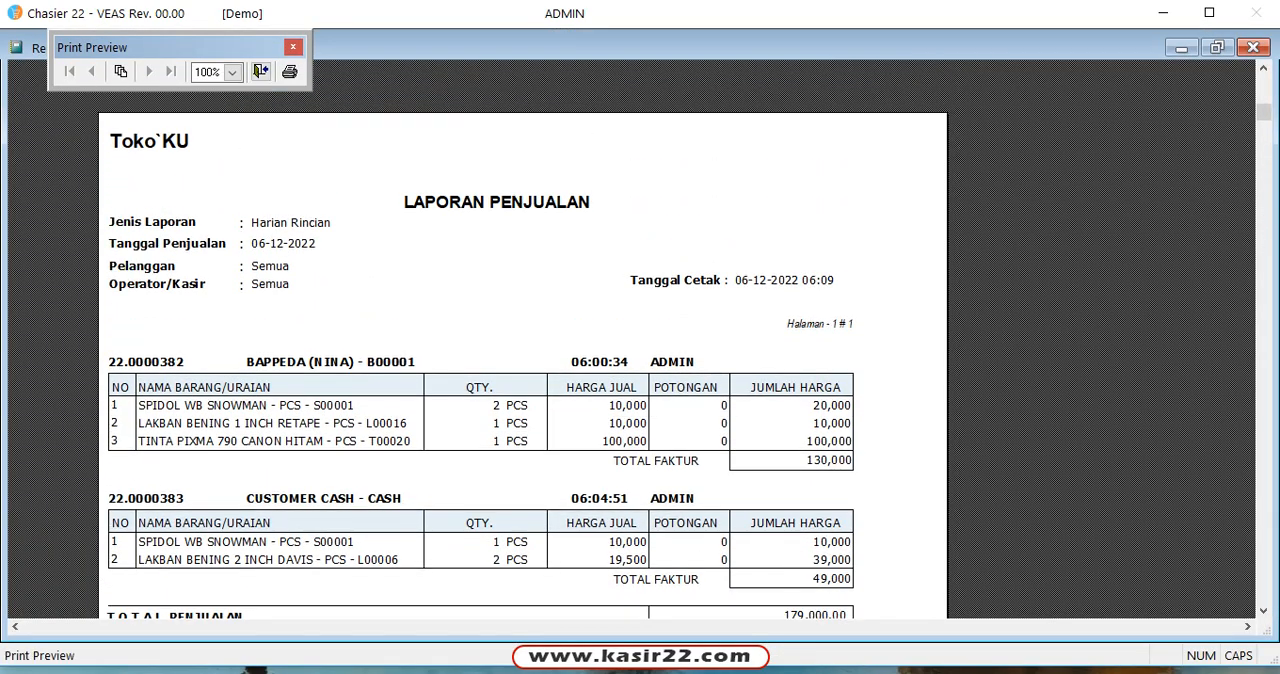
pyautogui.click(260, 72)
pyautogui.click(747, 590)
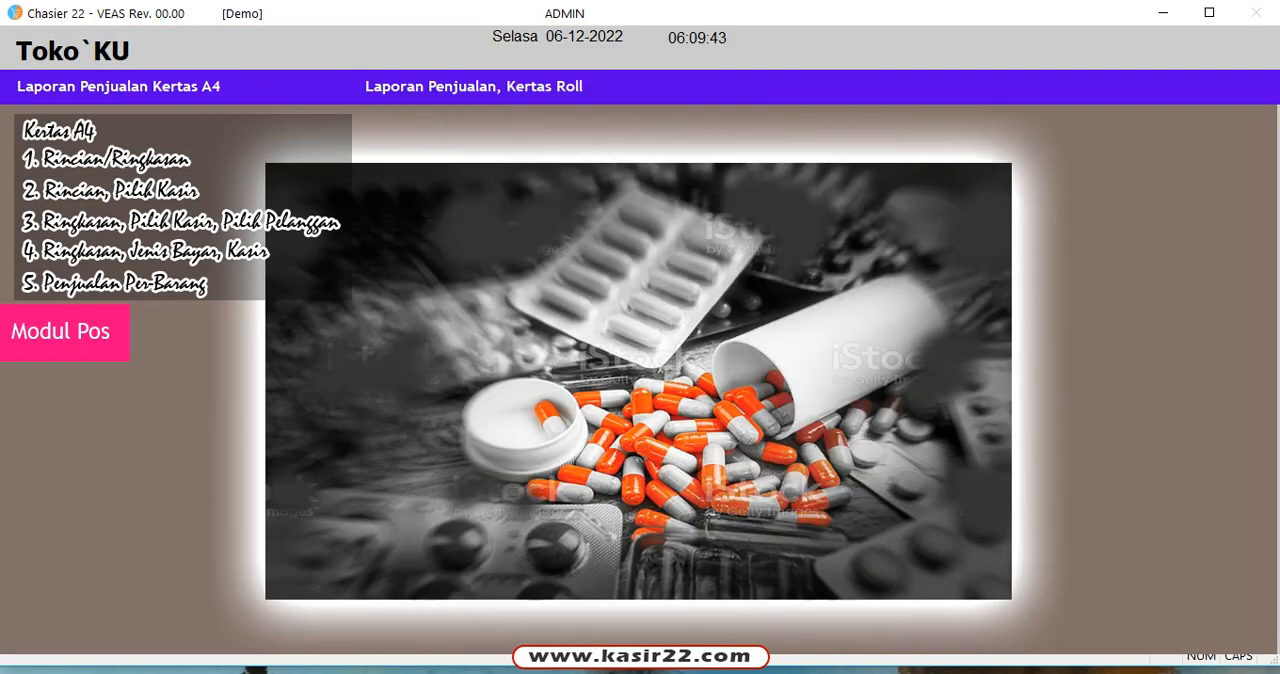
# Step: Display the roll-paper Rincian sales report for 06-12-2022, highlight its full text, and close the preview and report form
pyautogui.click(474, 87)
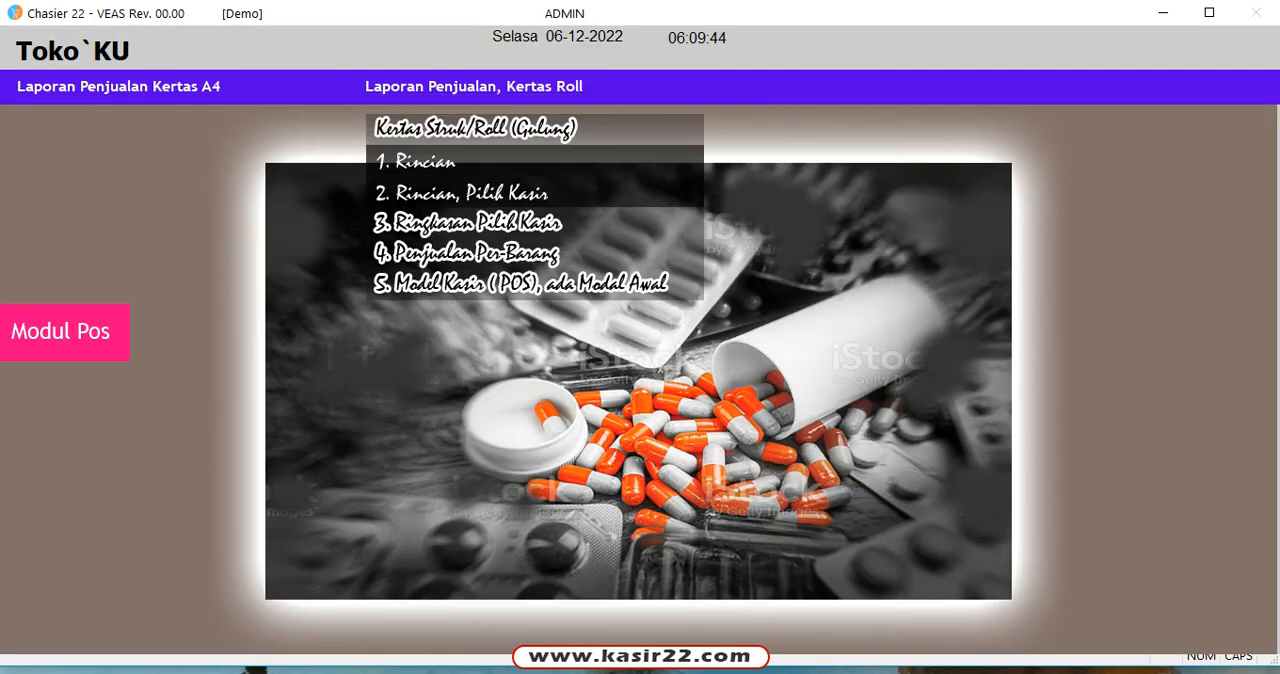
pyautogui.click(425, 162)
pyautogui.click(457, 597)
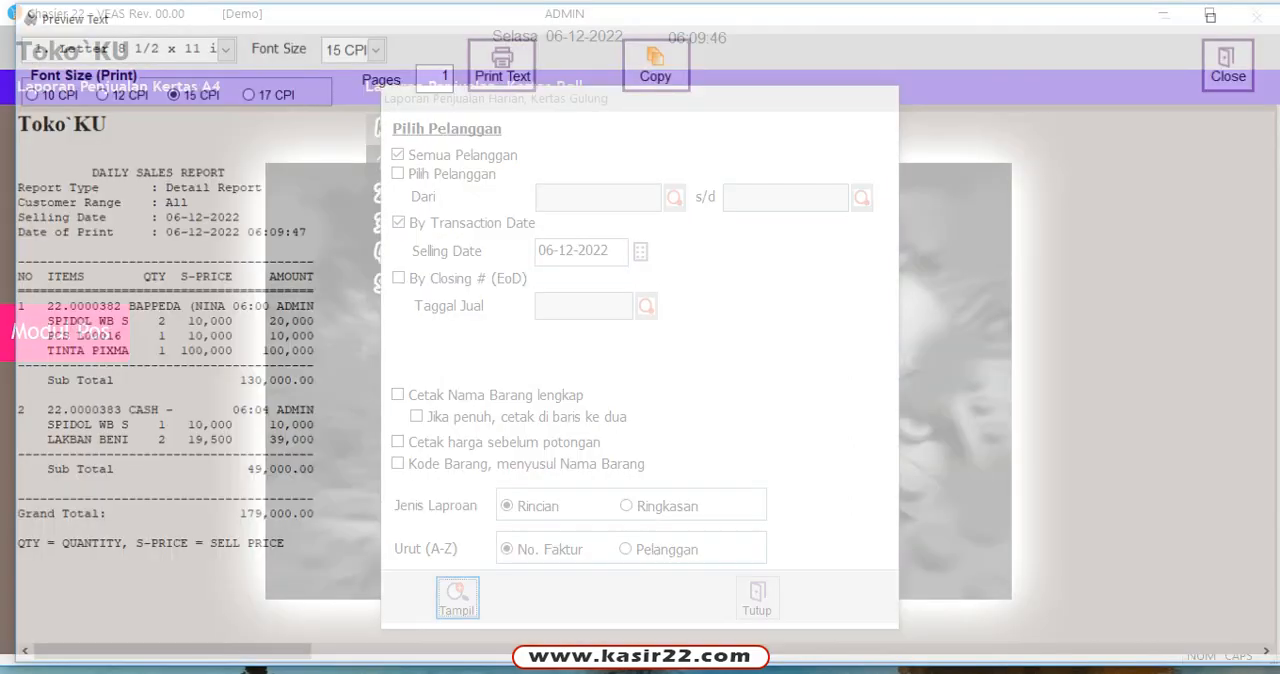
pyautogui.hotkey('ctrl', 'a')
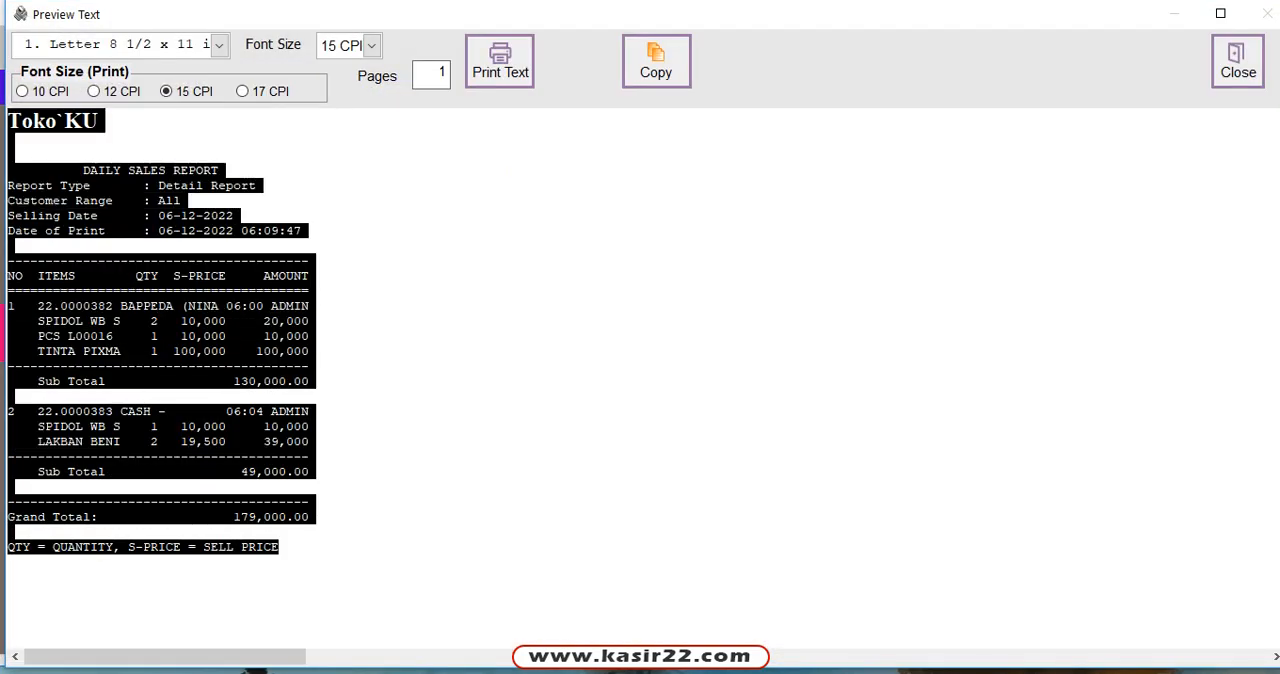
pyautogui.click(10, 396)
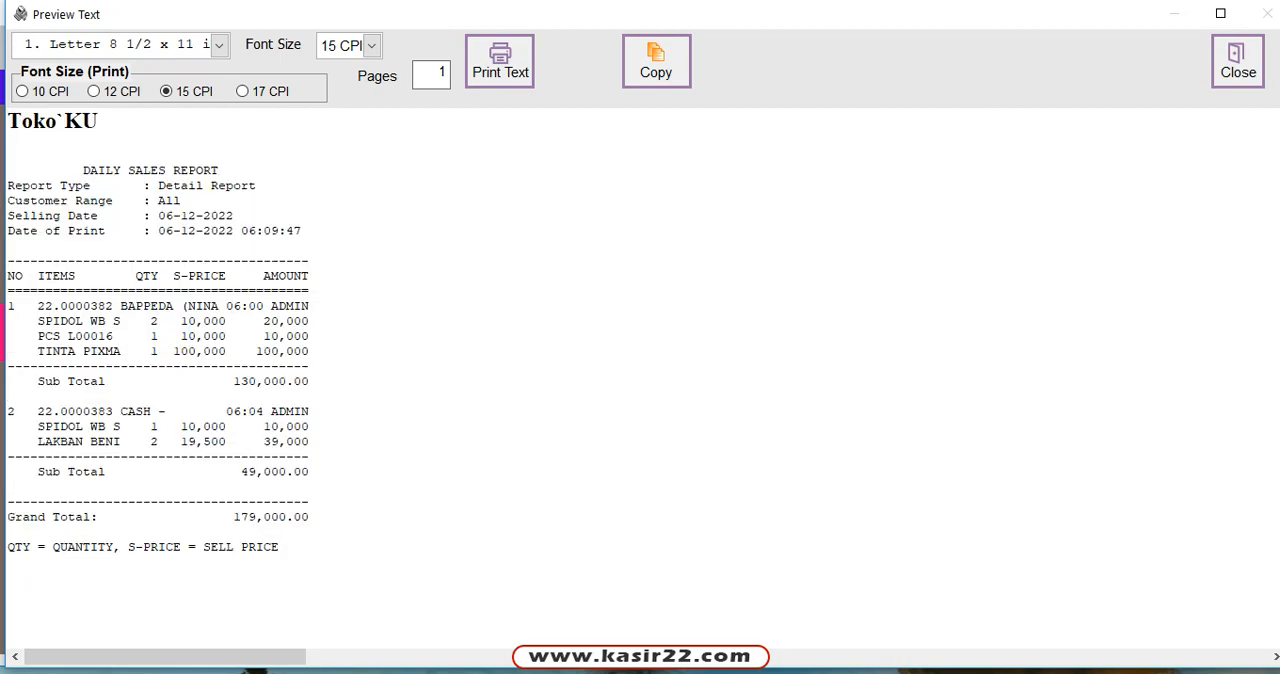
pyautogui.hotkey('ctrl', 'a')
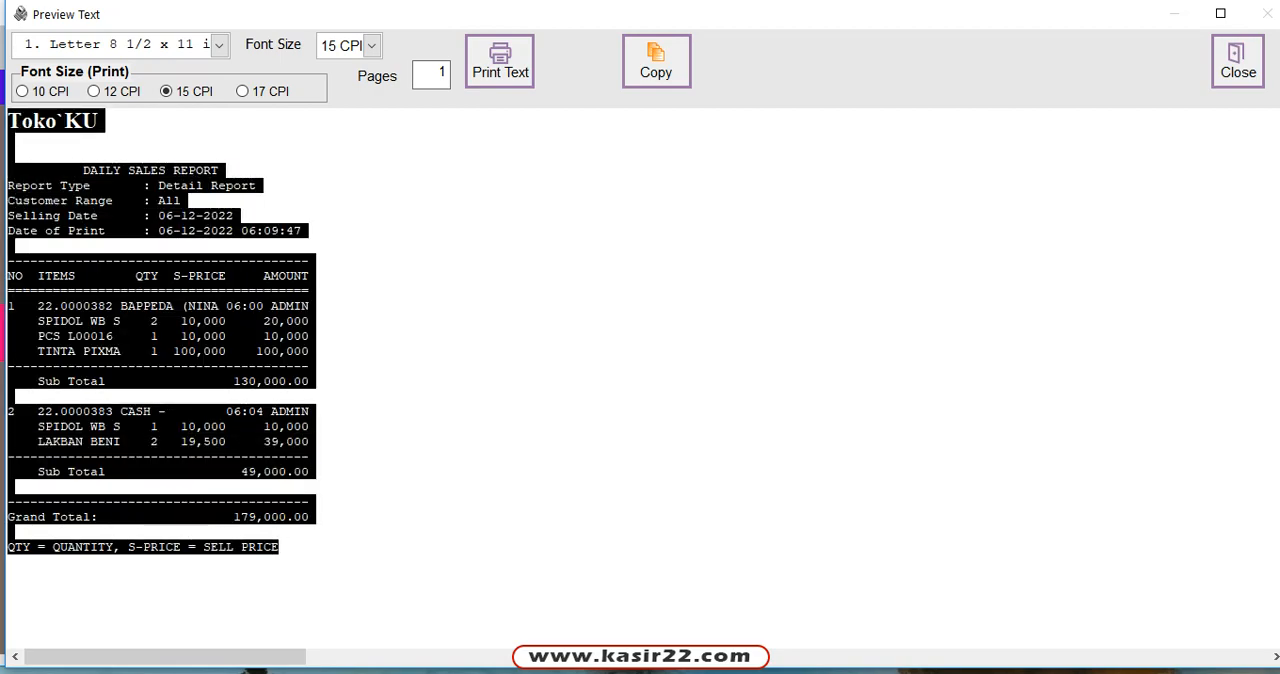
pyautogui.click(310, 366)
pyautogui.click(1238, 62)
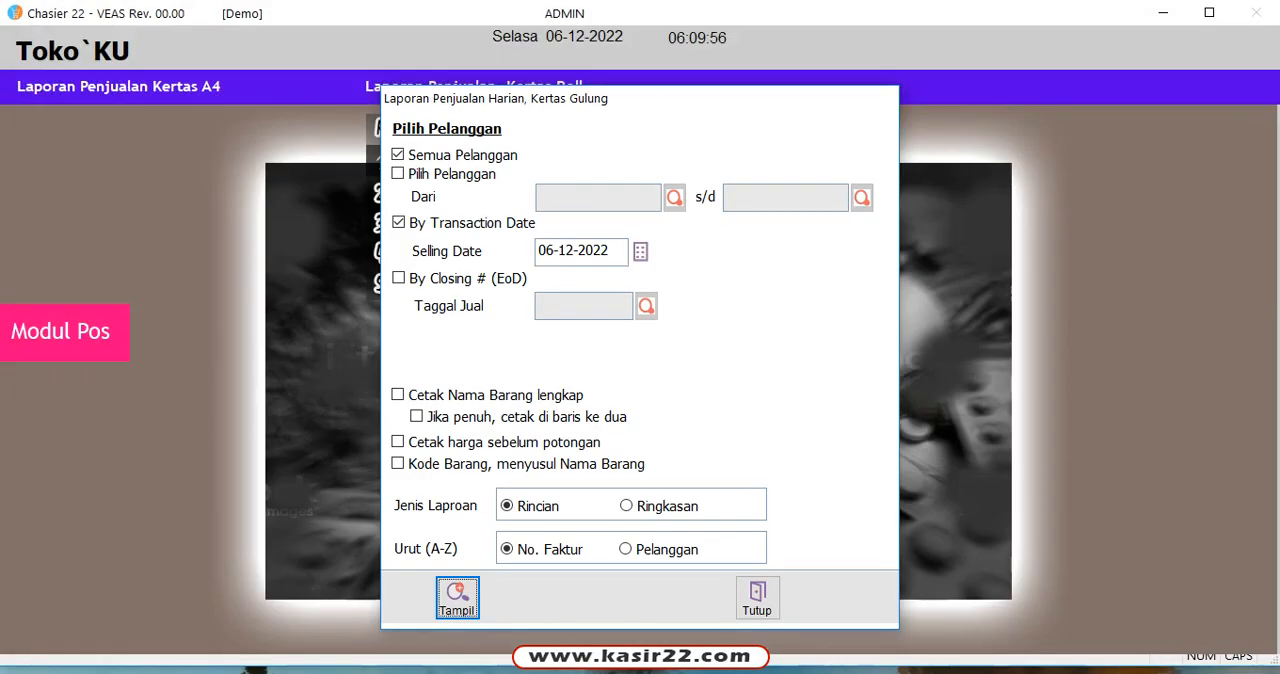
pyautogui.click(758, 598)
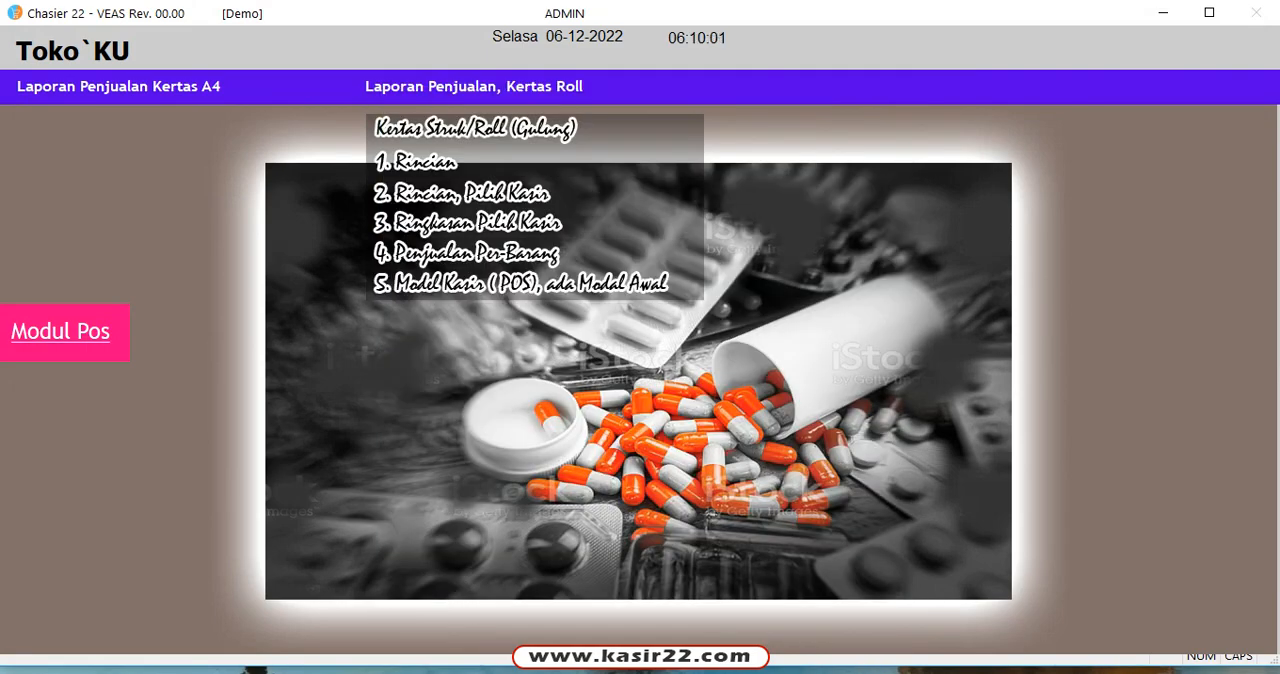
# Step: Open Kasir -1 from Modul POS, browse back and forth between the latest sales transactions, and close the cashier form
pyautogui.click(62, 332)
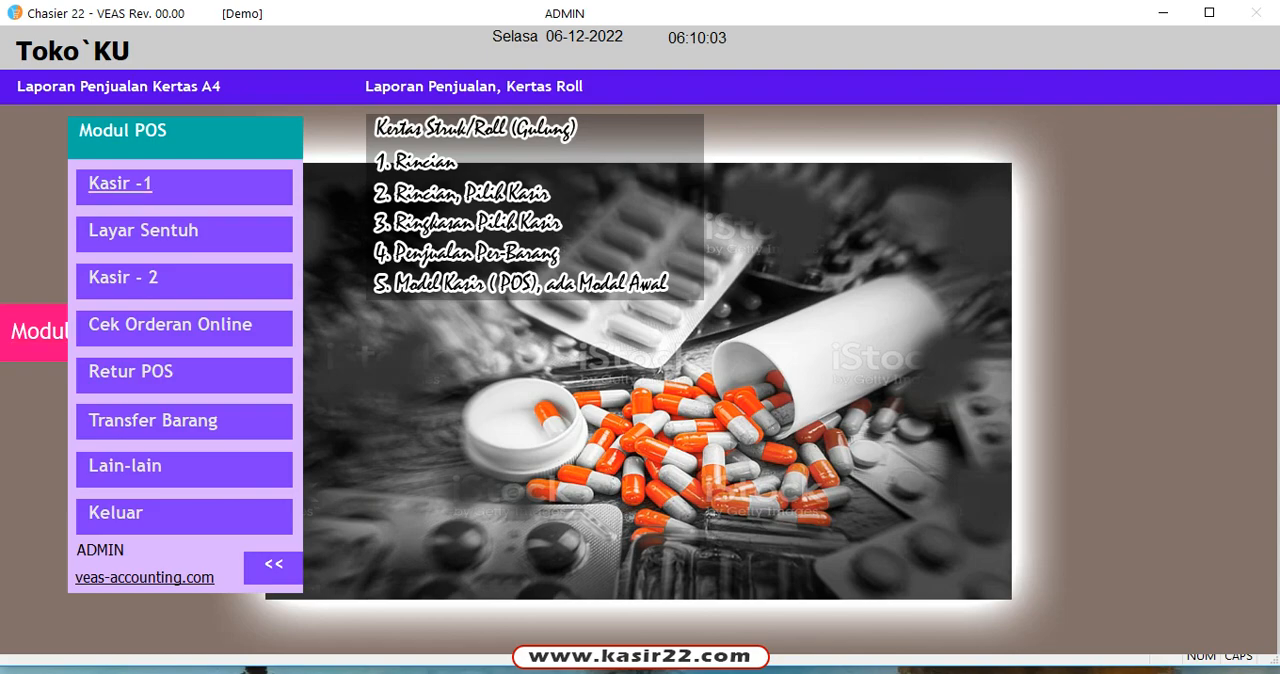
pyautogui.click(120, 183)
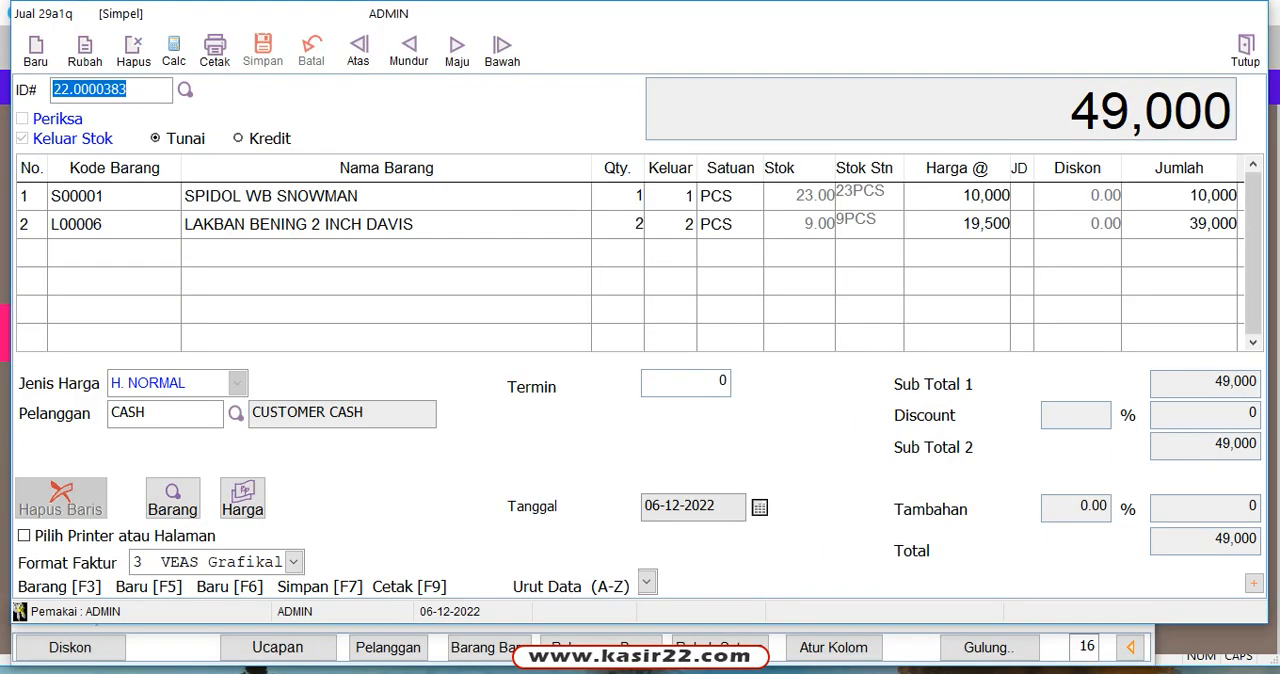
pyautogui.click(409, 50)
pyautogui.click(457, 50)
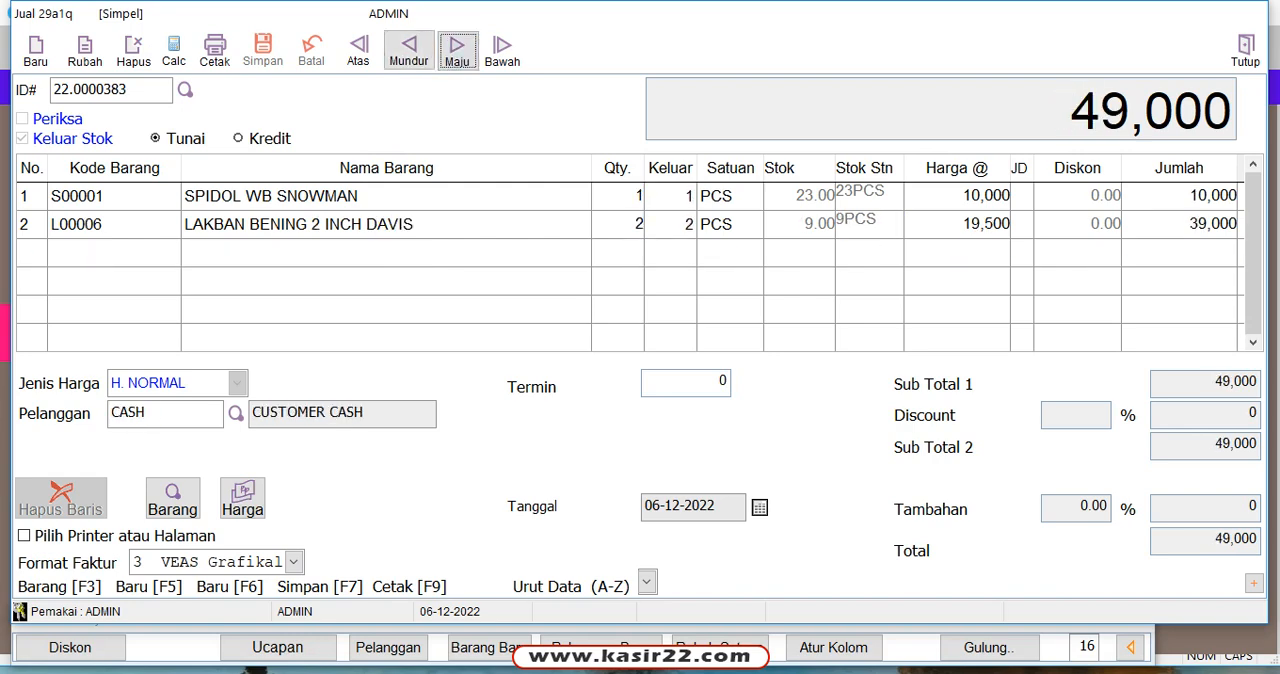
pyautogui.click(409, 50)
pyautogui.click(457, 50)
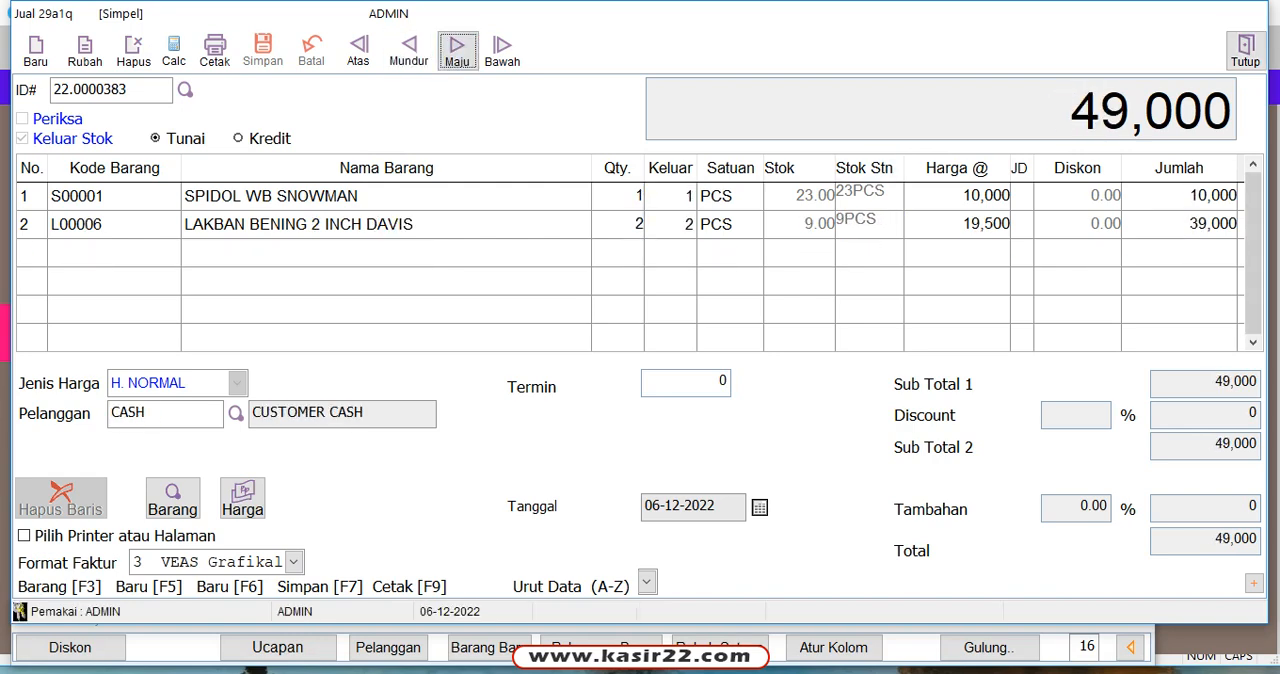
pyautogui.click(1245, 50)
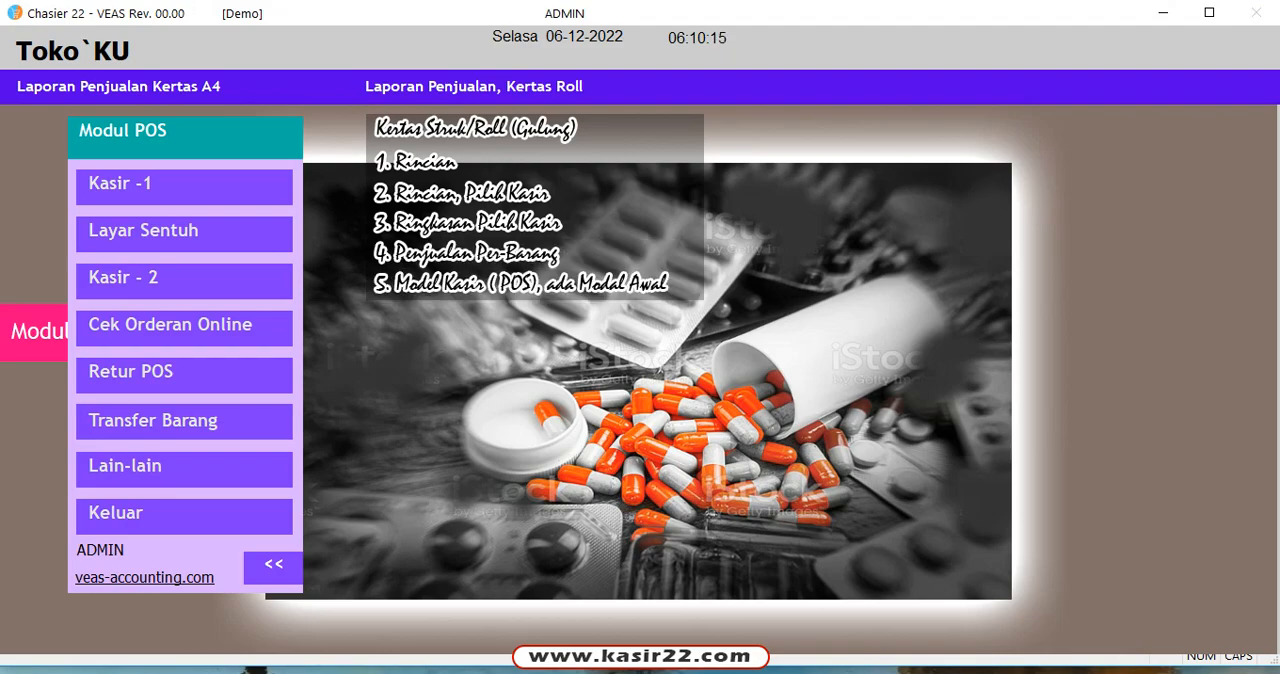
# Step: Exit the cashier program, start VEAS 22 Simpel, and log in to the localhost\vs022 database with the Sandi/PIN
pyautogui.click(115, 512)
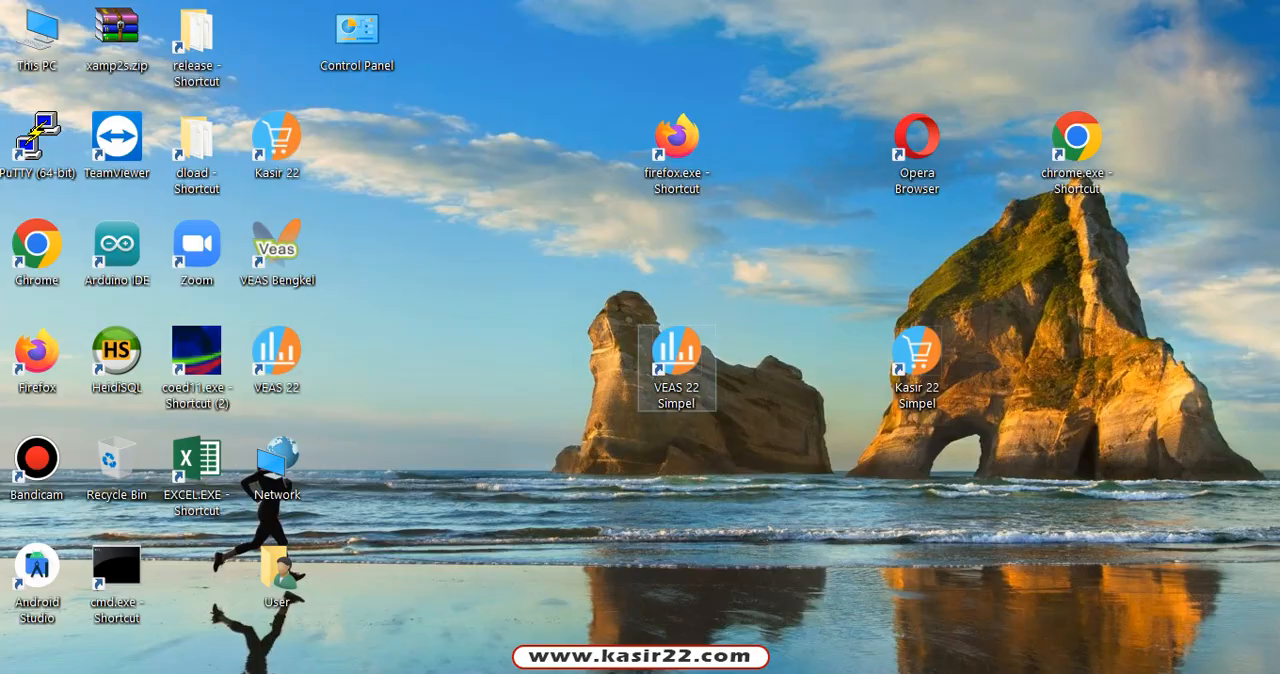
pyautogui.doubleClick(677, 362)
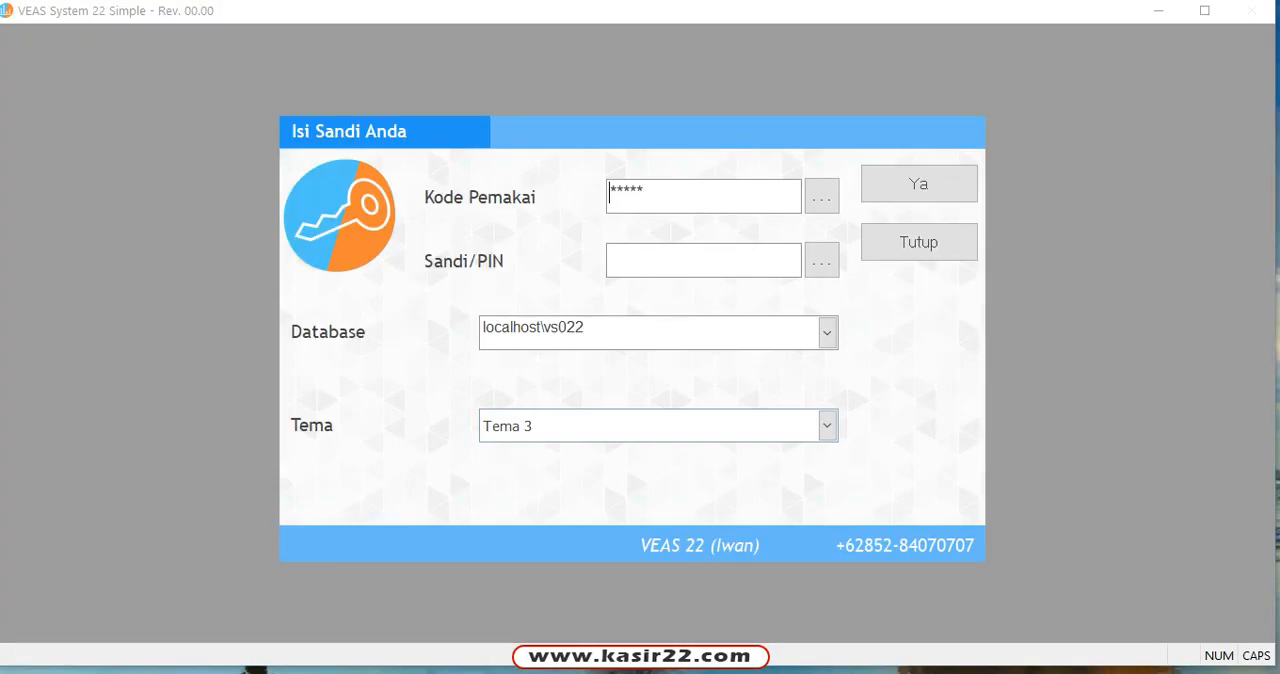
pyautogui.click(610, 258)
pyautogui.write('**')
pyautogui.click(919, 184)
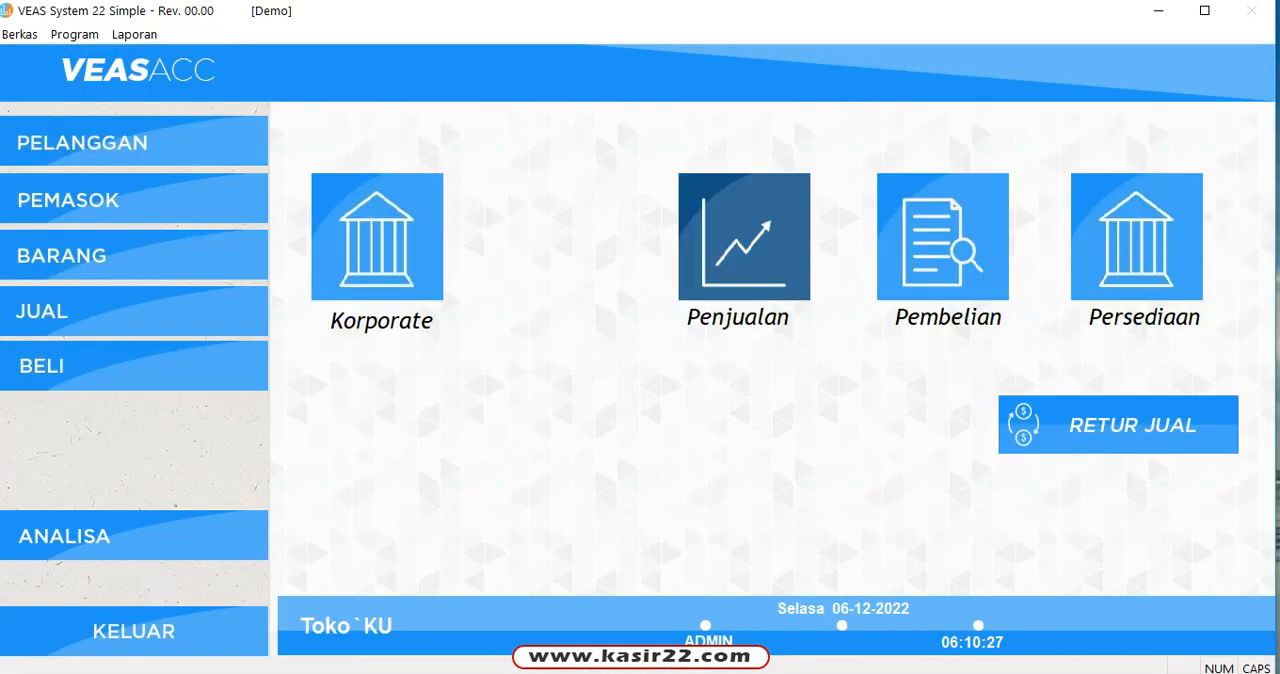
# Step: Display the Penjualan Barang, Ringkasan report for all items and all transactions from 01-12-2022 to 06-12-2022
pyautogui.click(134, 34)
pyautogui.moveTo(178, 55)
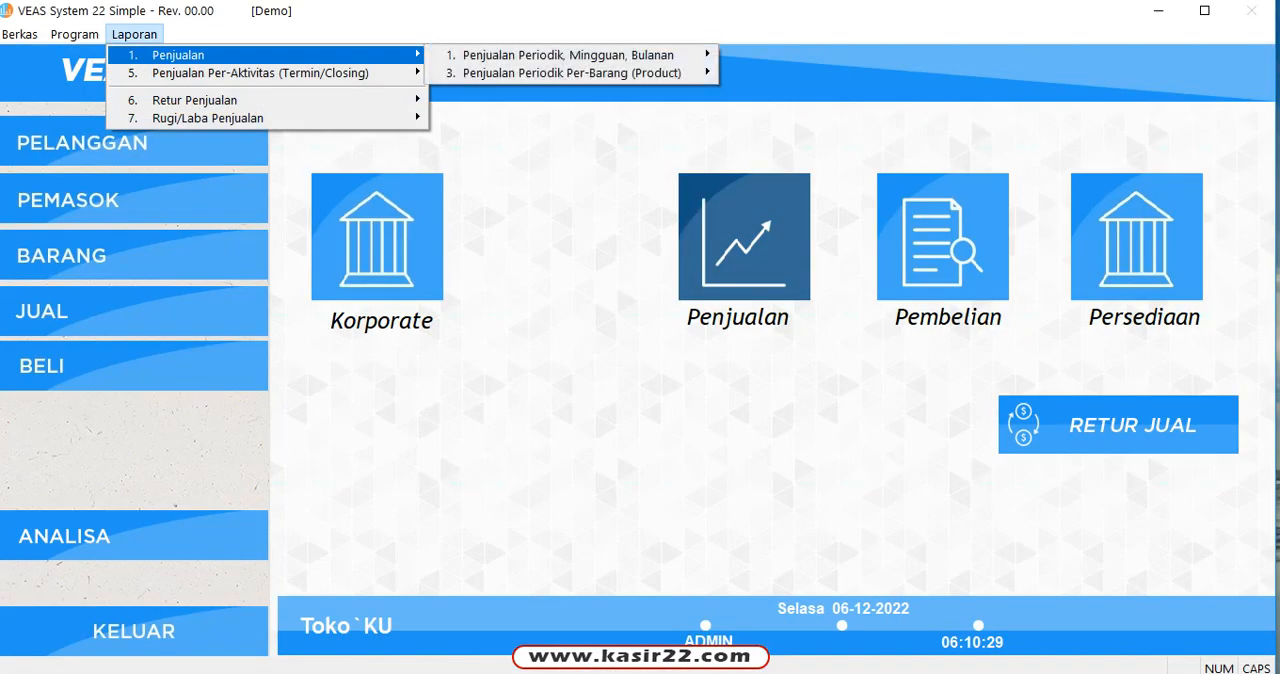
pyautogui.moveTo(568, 55)
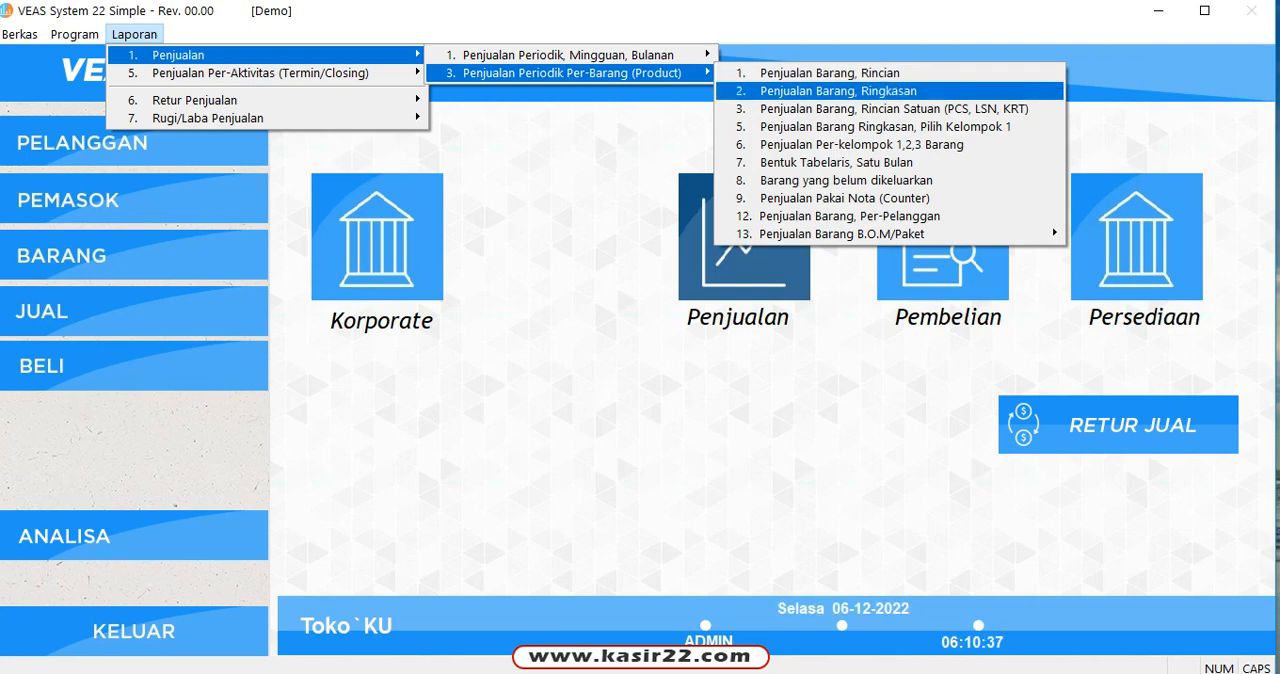
pyautogui.press('Return')
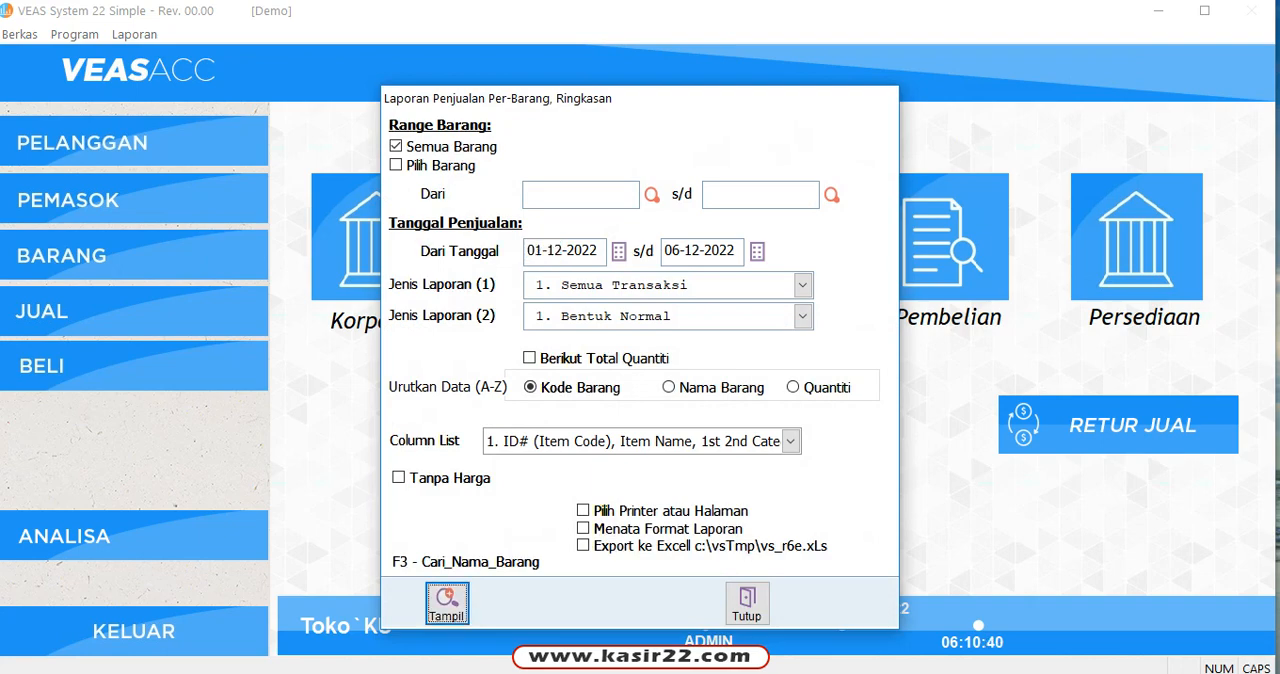
pyautogui.press('Return')
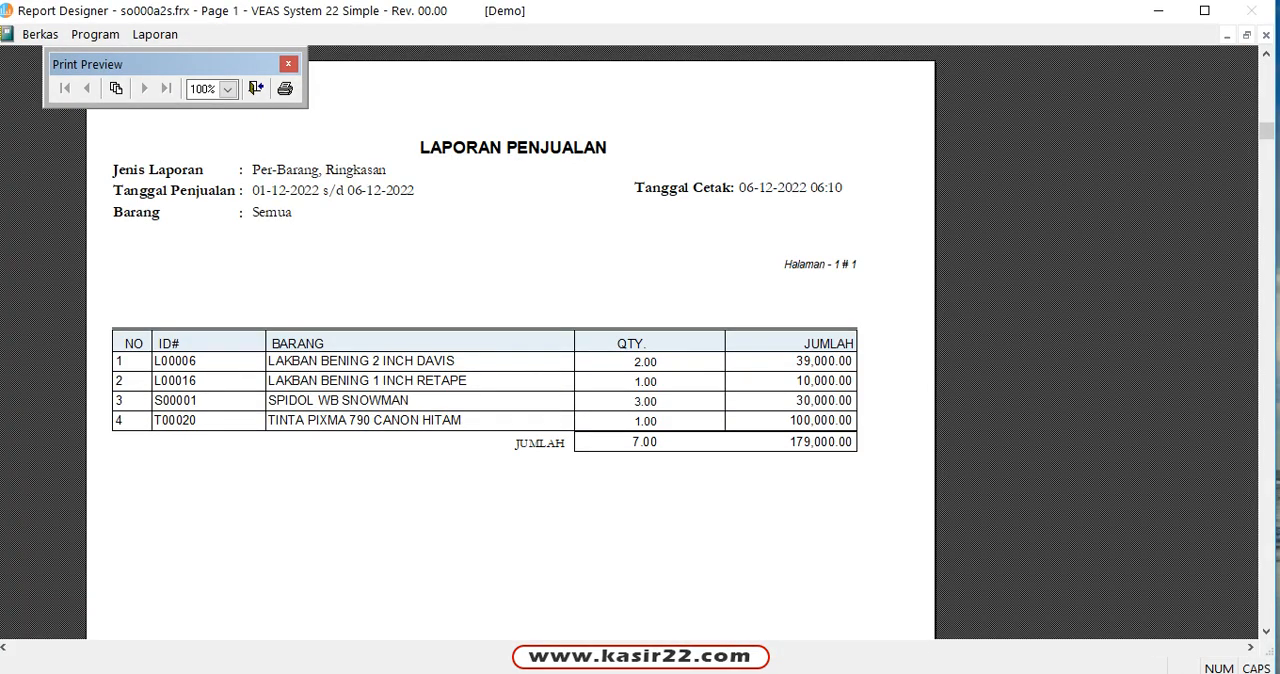
# Step: Close the summary report, view the Laporan Penjualan Per-Barang, Rincian for all items from 01-12-2022 to 06-12-2022, and close its preview and form
pyautogui.click(256, 88)
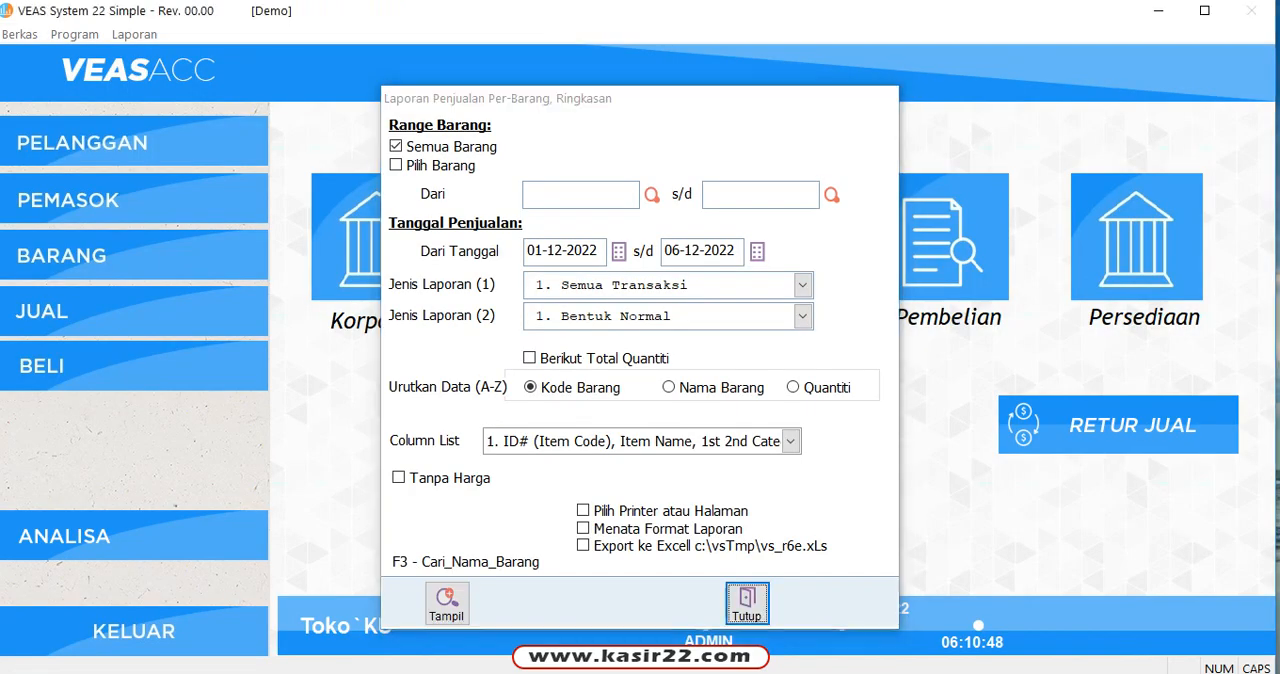
pyautogui.click(747, 604)
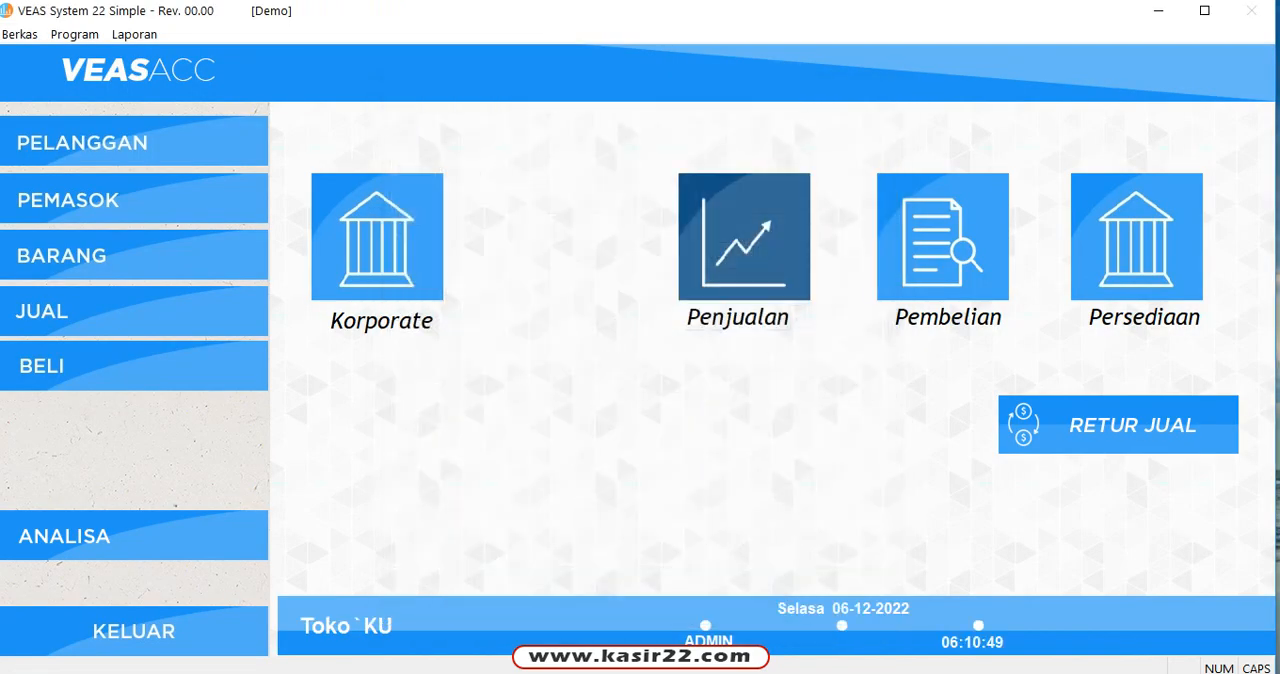
pyautogui.click(134, 34)
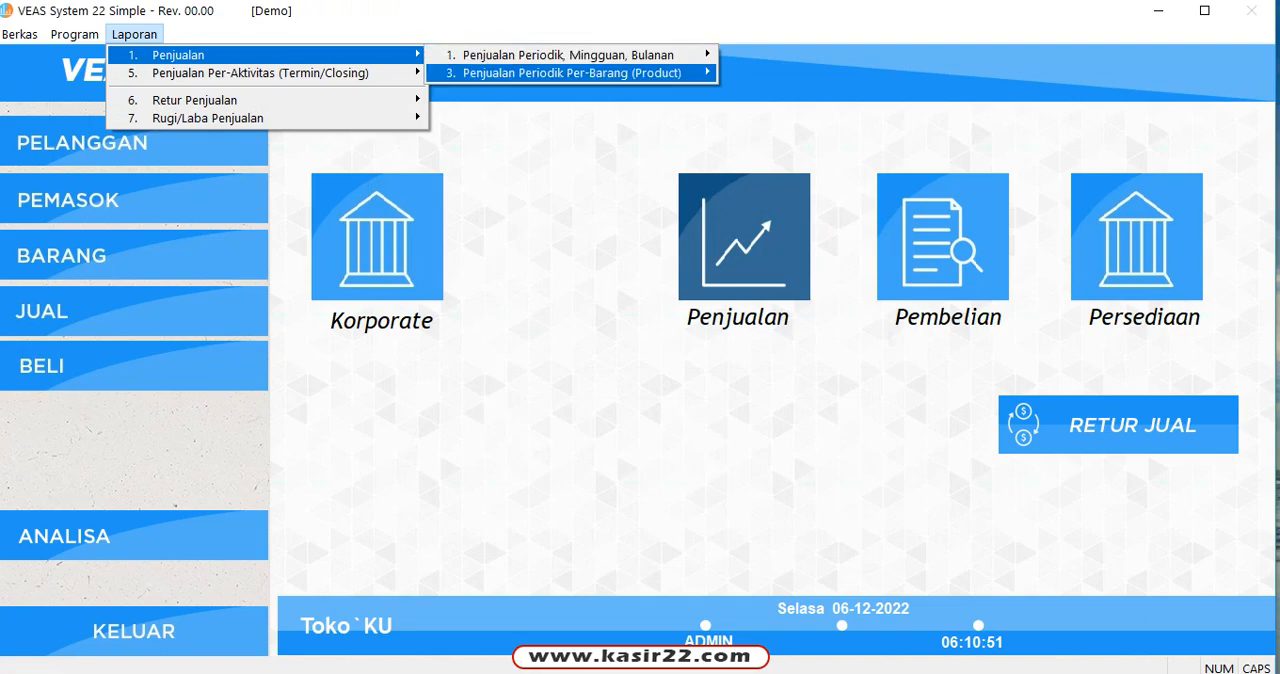
pyautogui.click(830, 73)
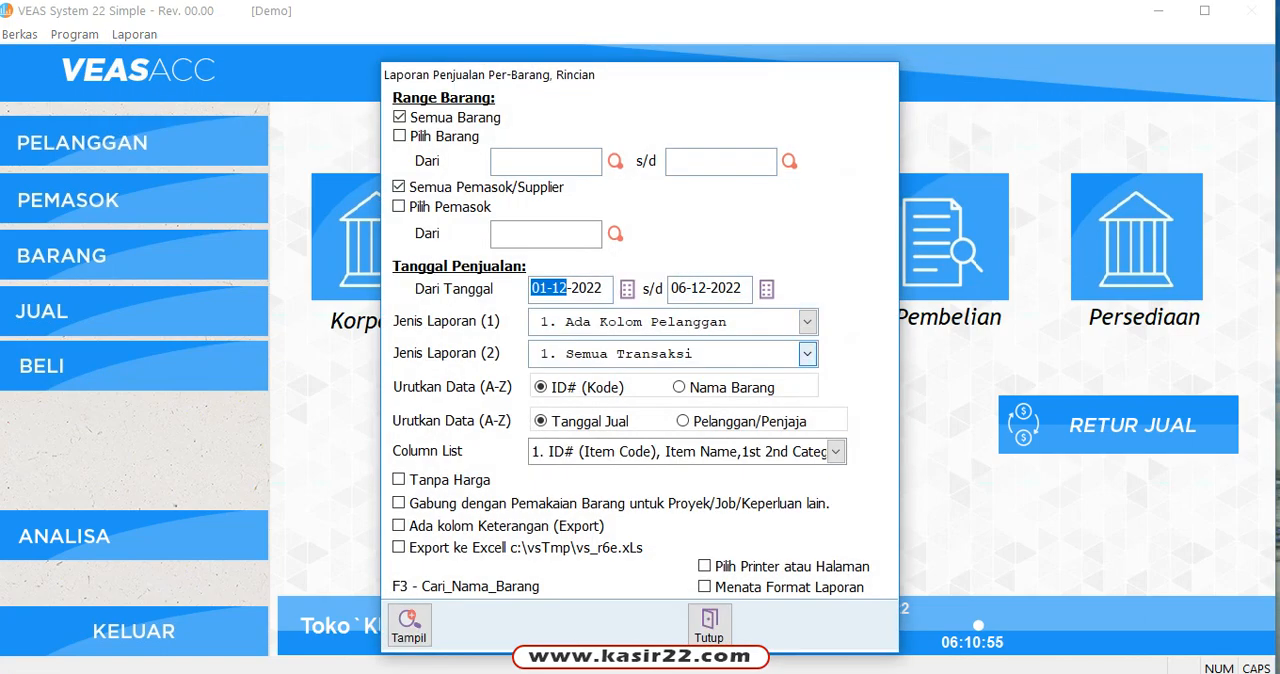
pyautogui.click(409, 625)
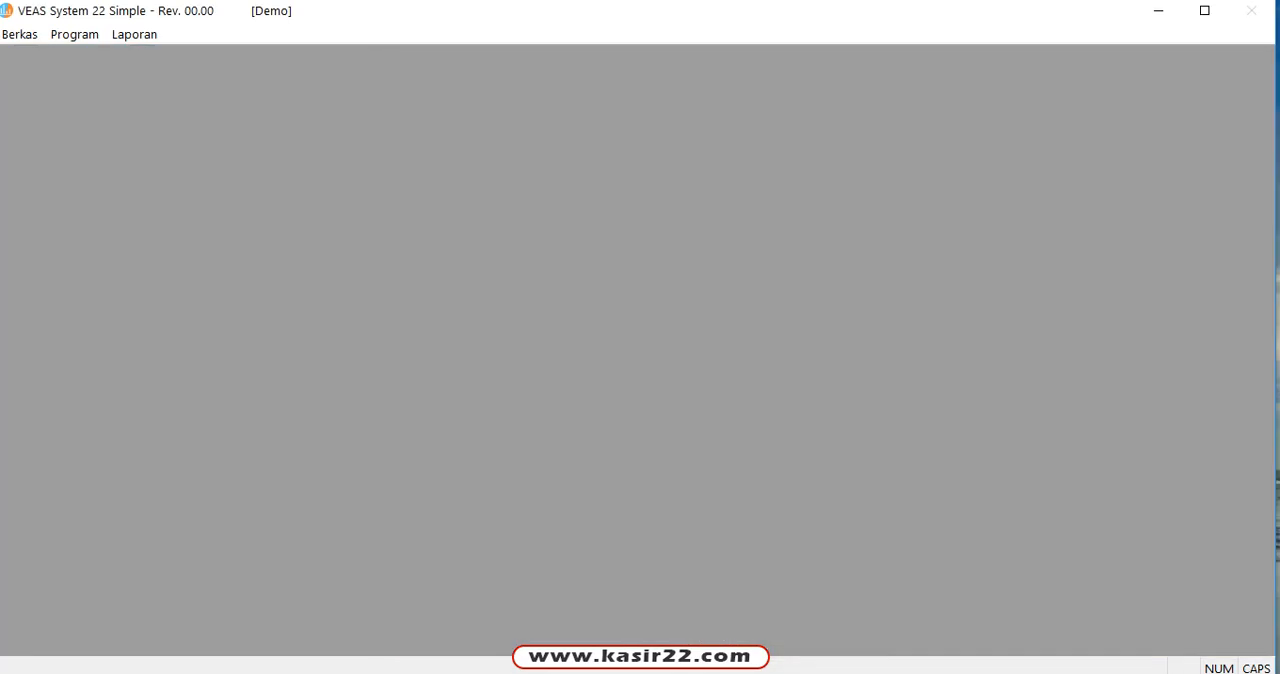
pyautogui.scroll(-3, 510, 342)
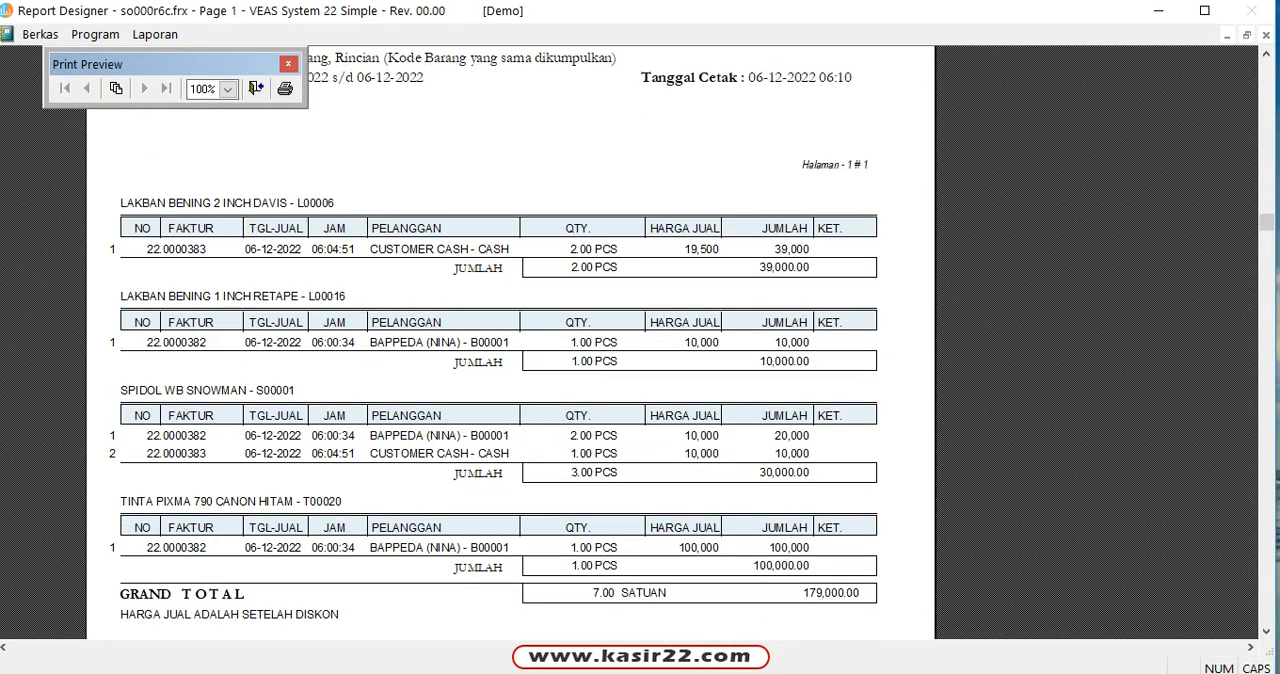
pyautogui.scroll(-1, 510, 342)
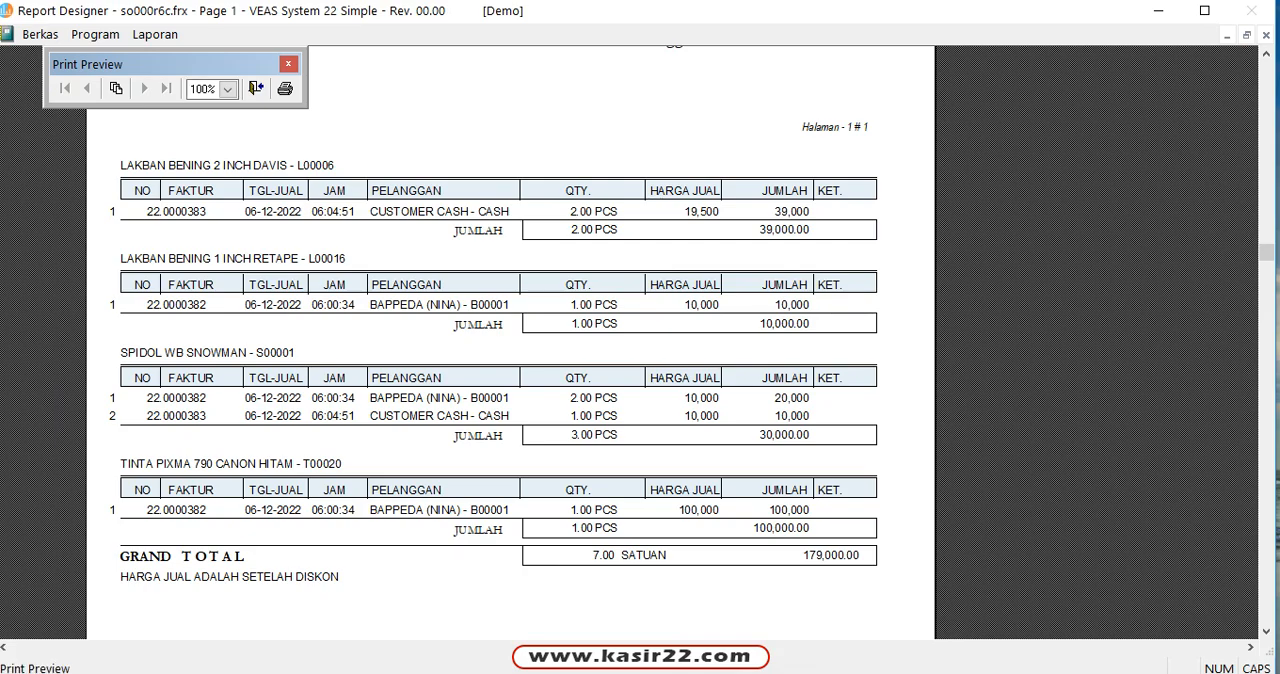
pyautogui.click(256, 88)
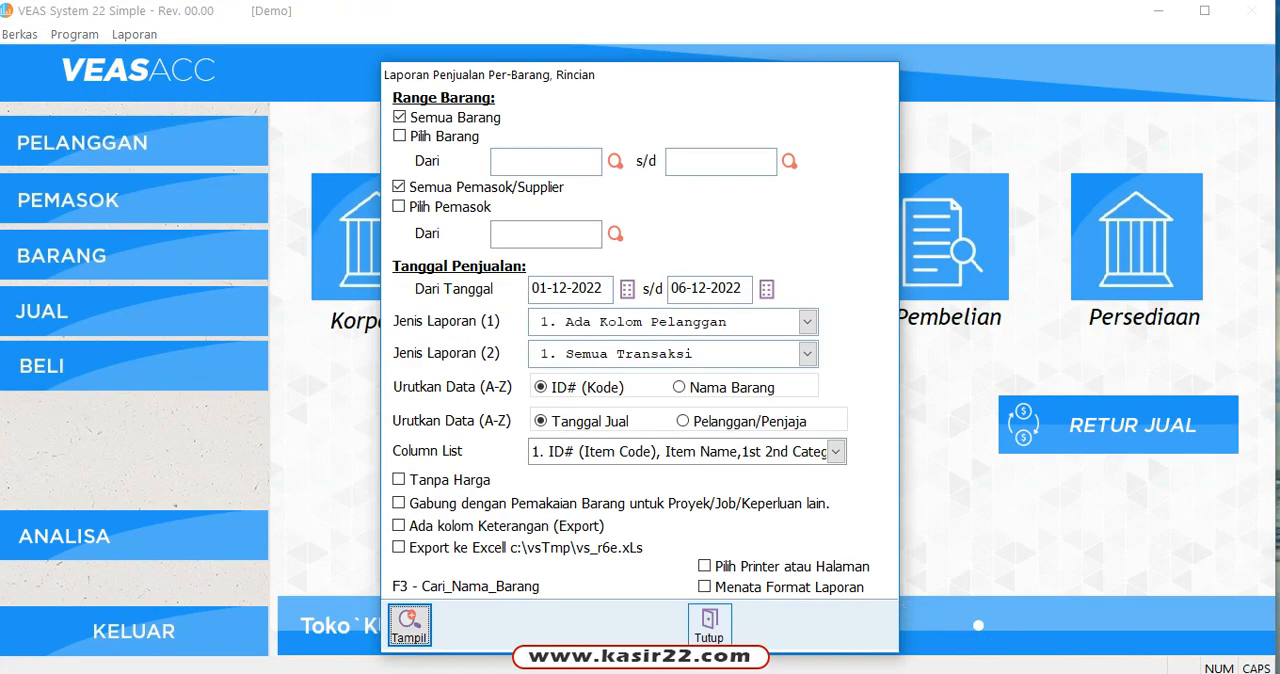
pyautogui.click(709, 625)
# Step: Display the Rugi/Laba Per-Periode, Per-Faktur report for 01-12-2022 to 06-12-2022 sorted by No Faktur, review the profit totals, and close the preview and form
pyautogui.click(134, 34)
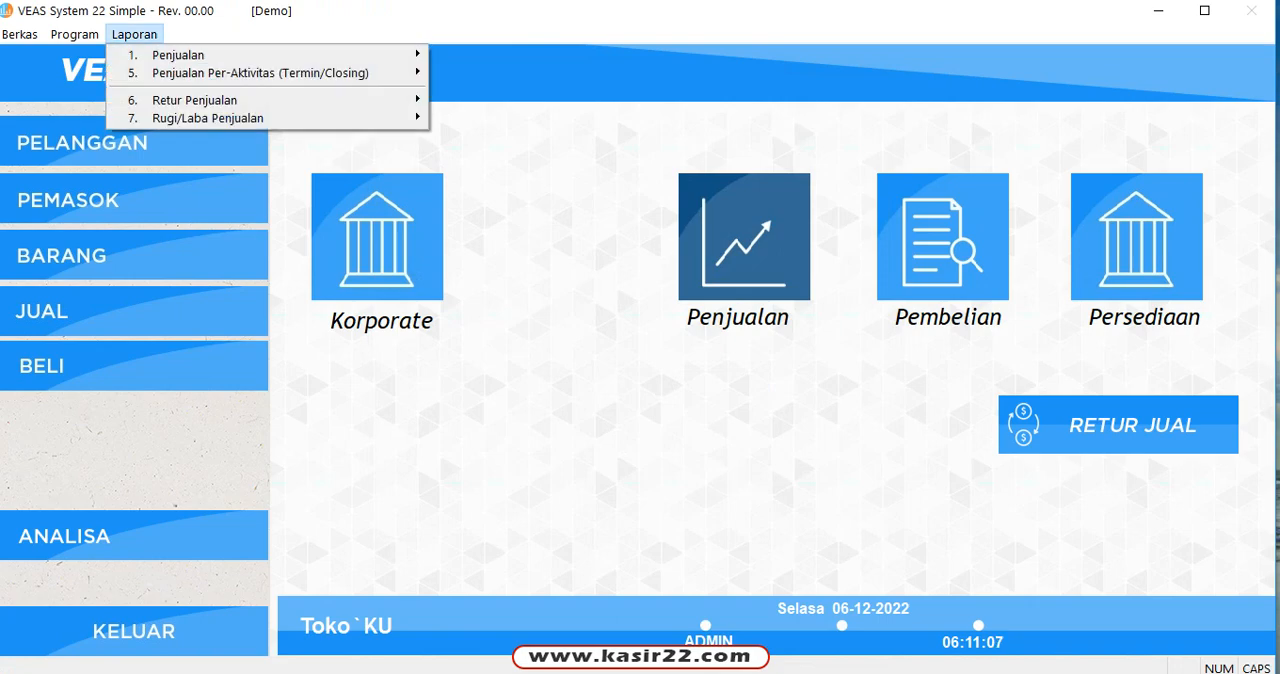
pyautogui.moveTo(208, 118)
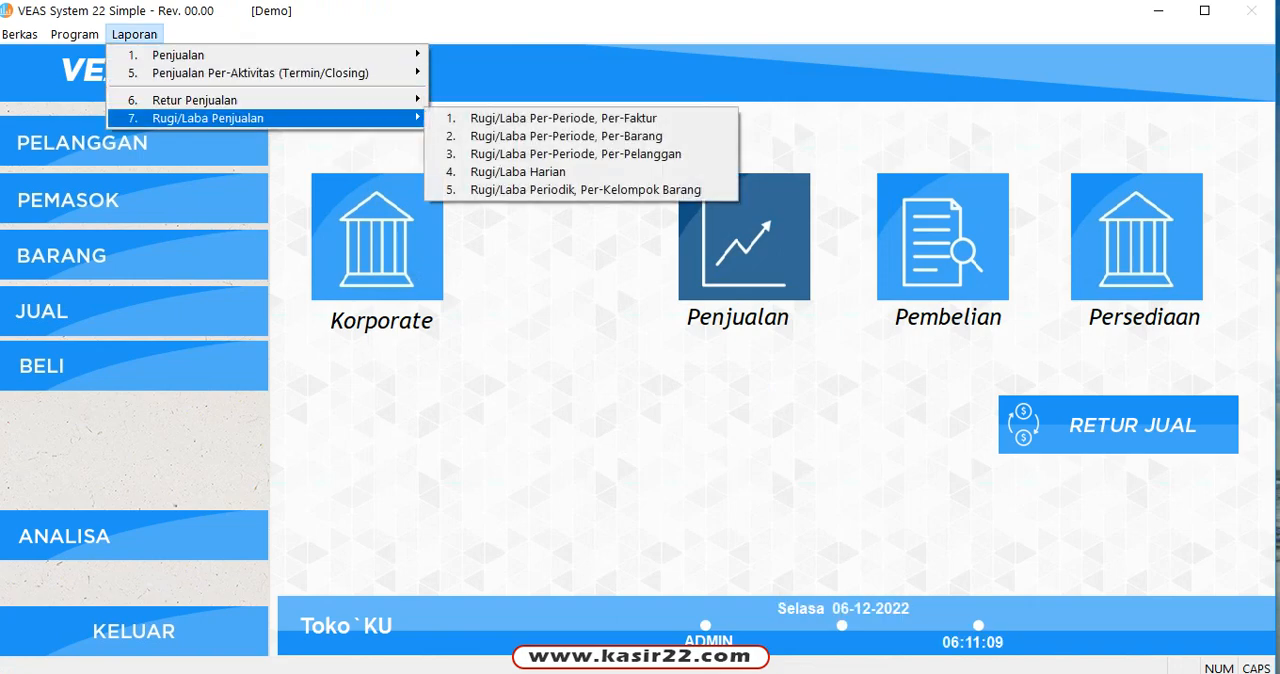
pyautogui.click(563, 118)
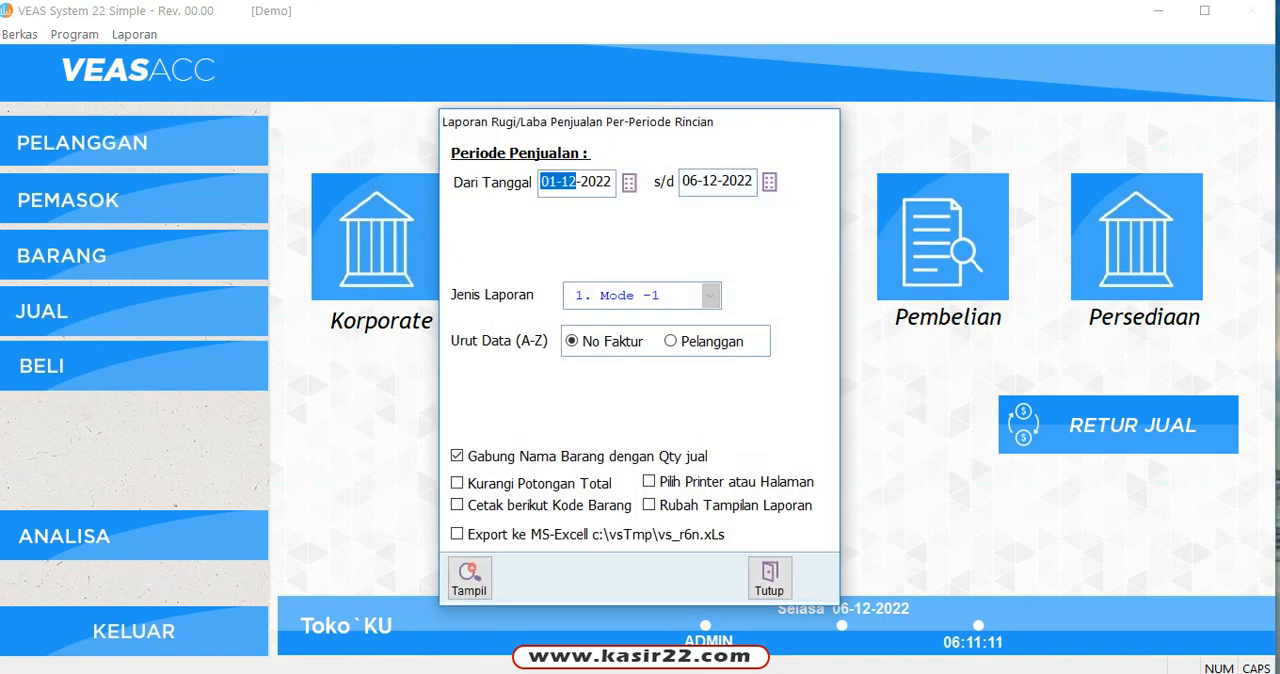
pyautogui.click(469, 576)
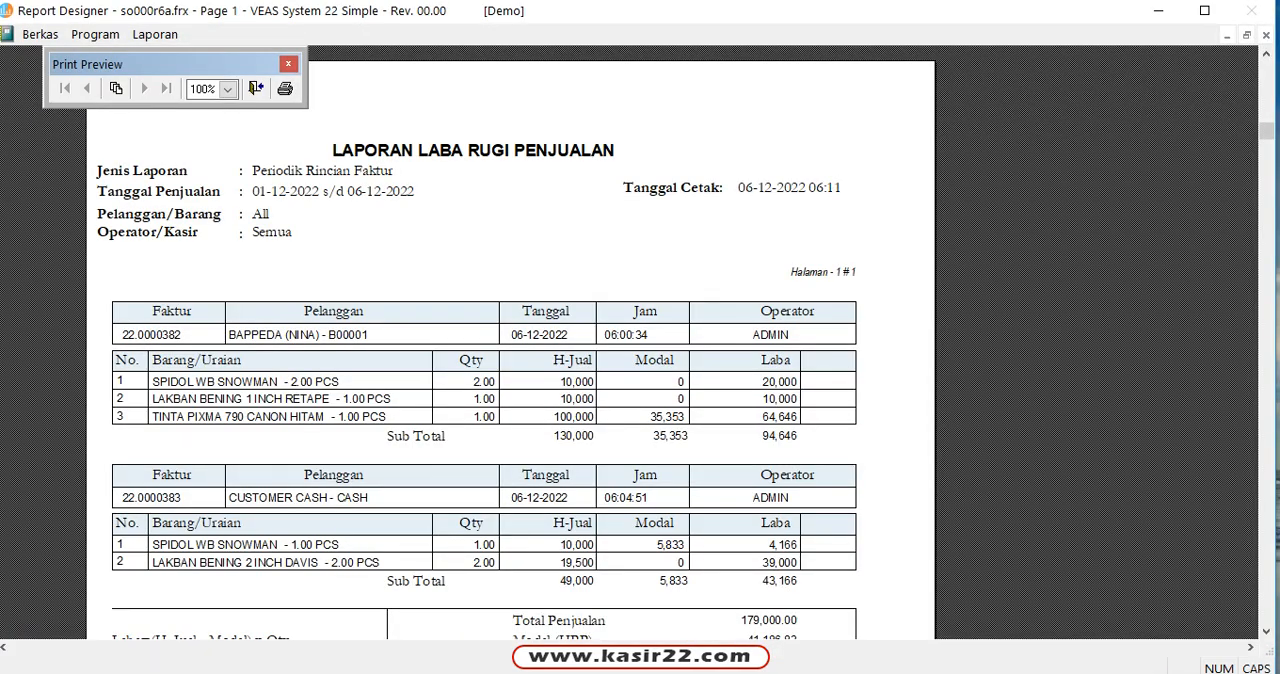
pyautogui.scroll(-2, 475, 400)
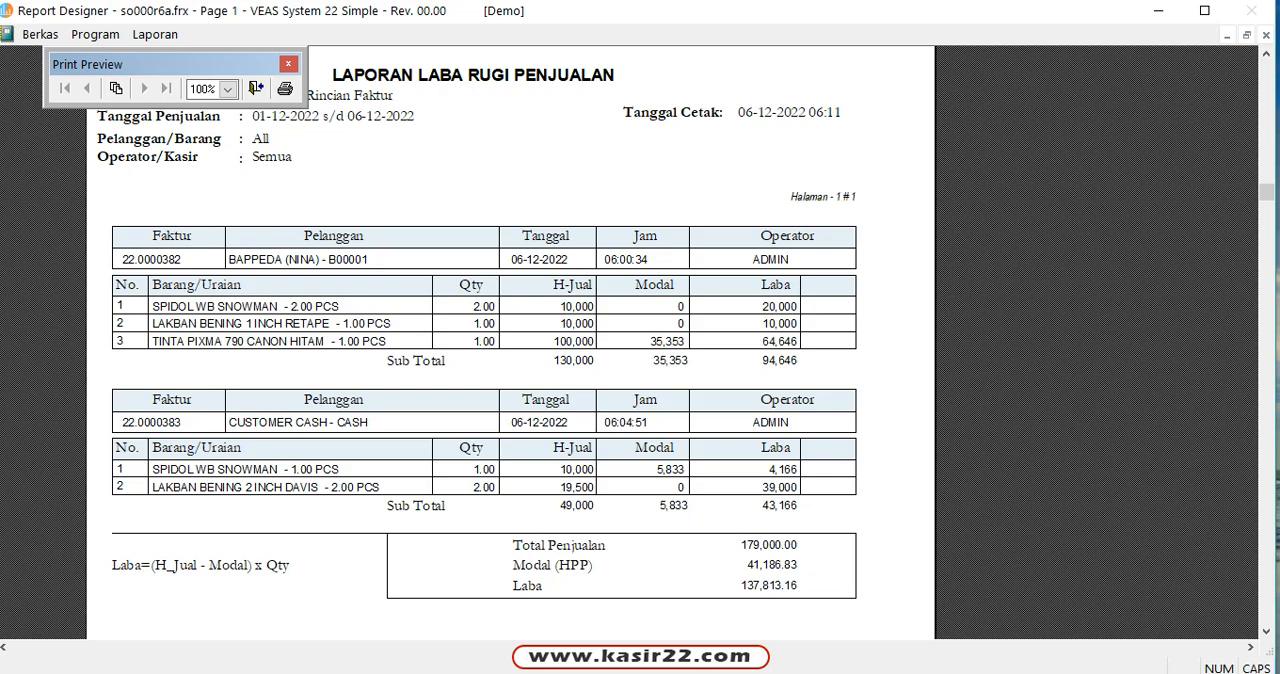
pyautogui.click(256, 88)
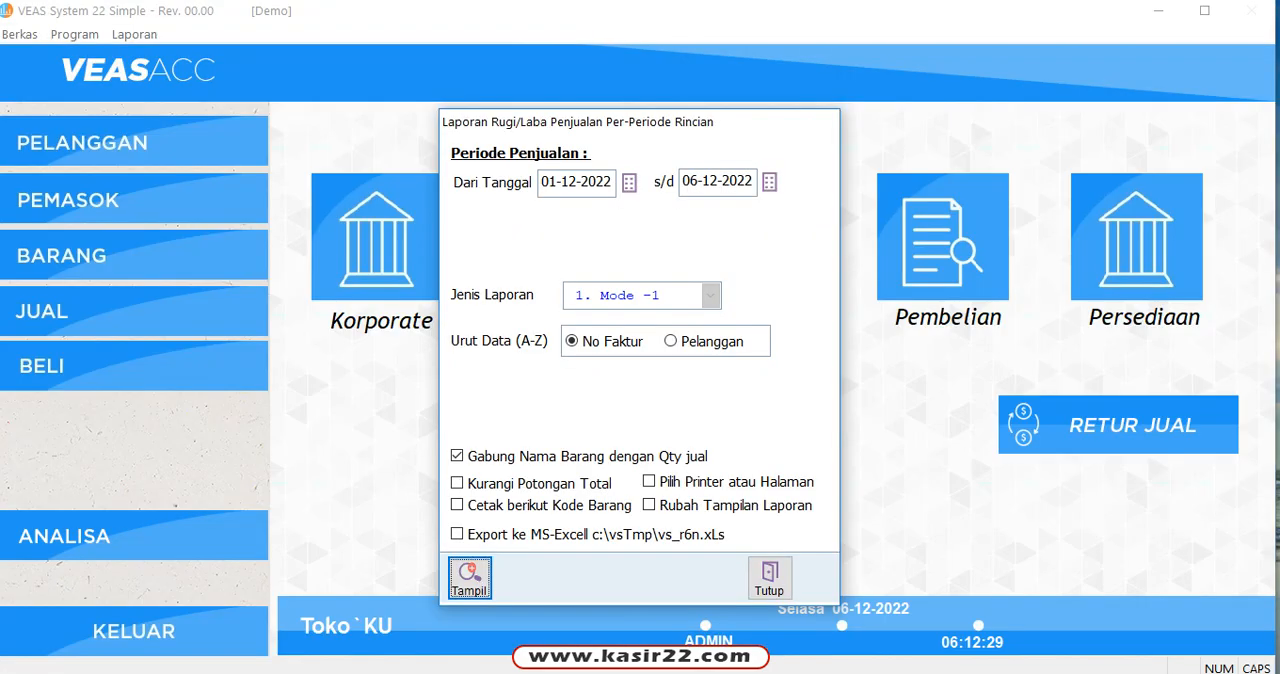
pyautogui.click(769, 577)
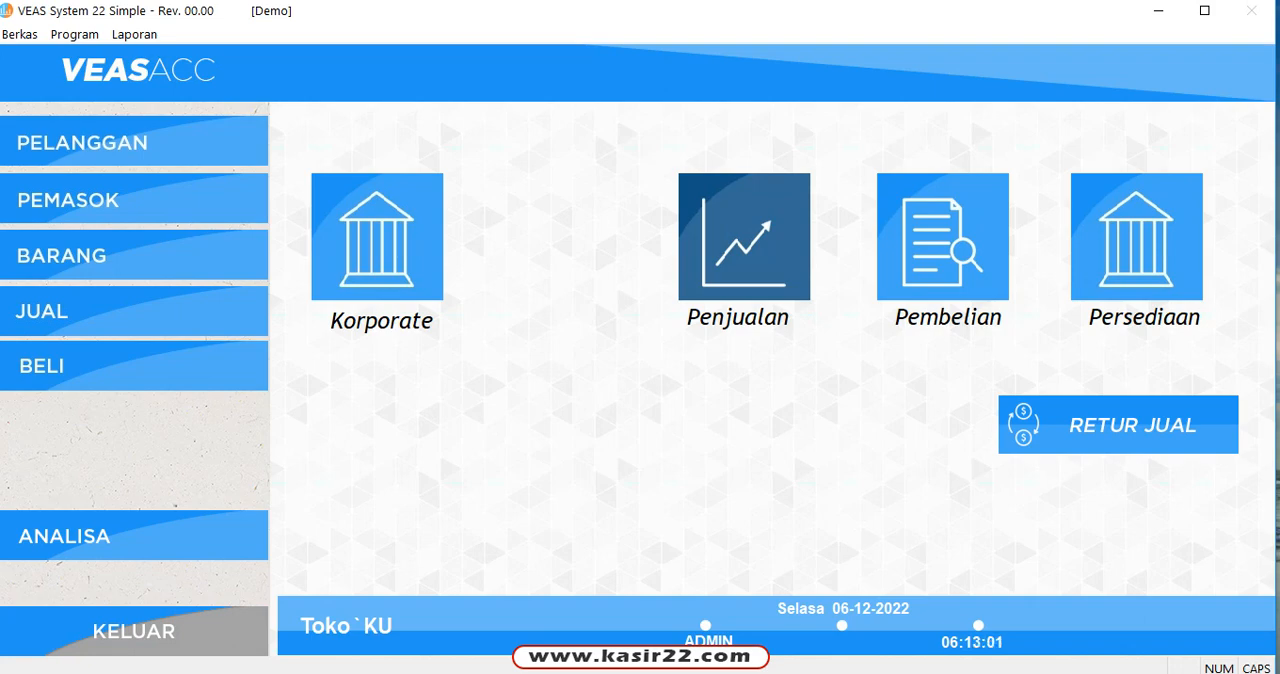
pyautogui.click(134, 631)
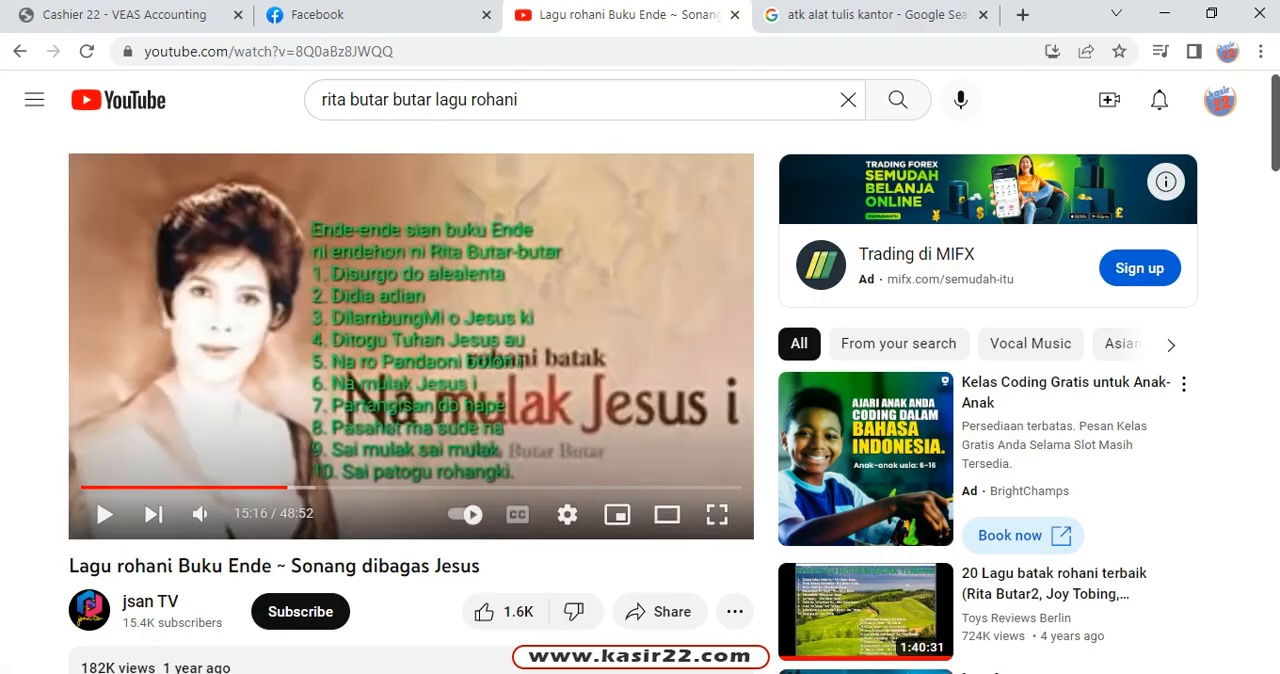
pyautogui.click(1022, 14)
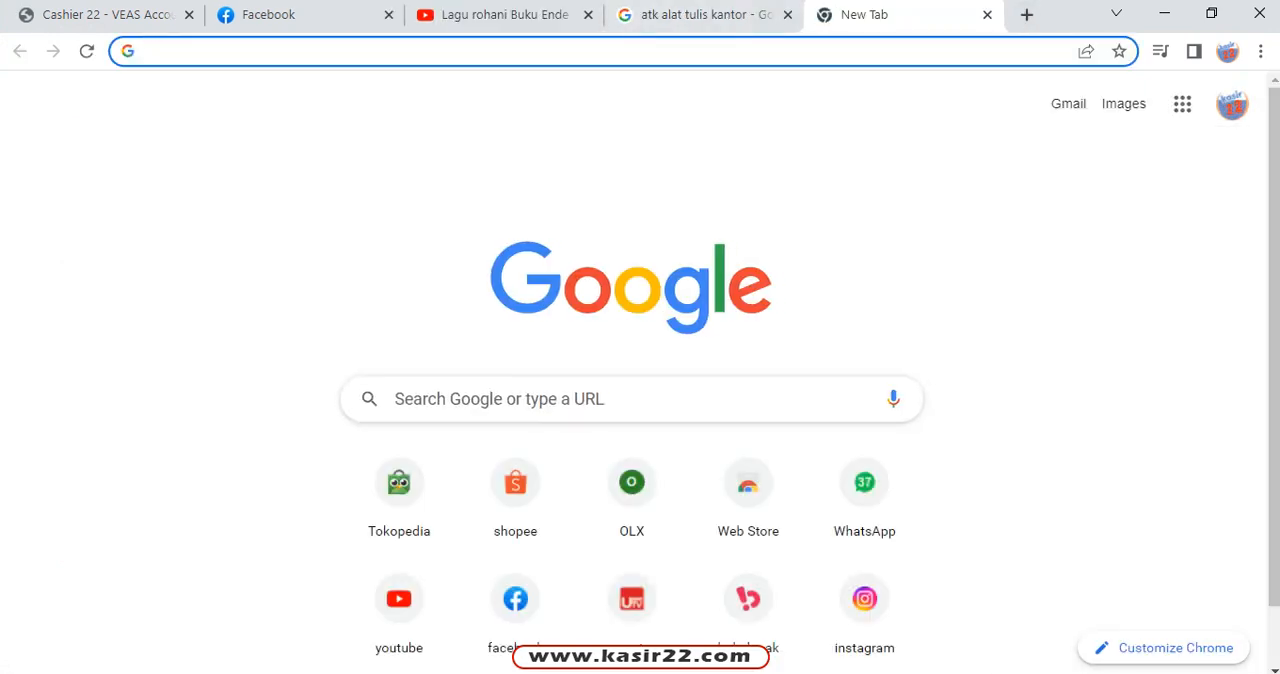
pyautogui.write('WW')
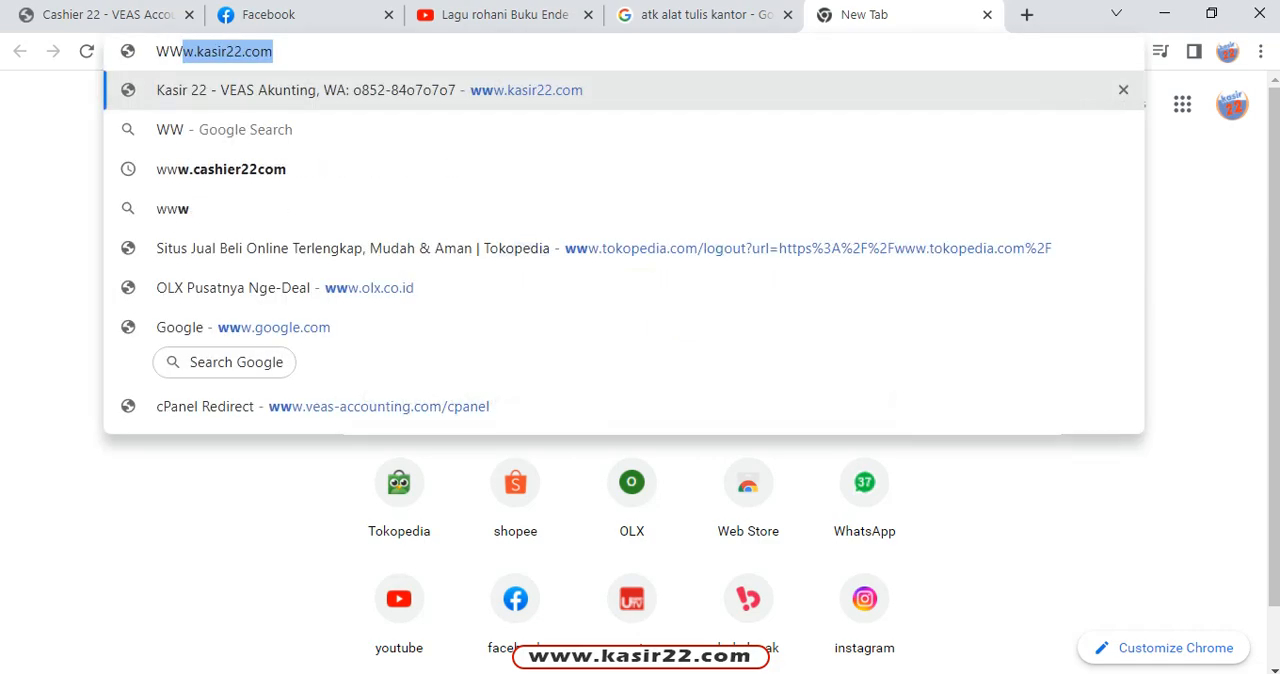
pyautogui.press('BackSpace')
pyautogui.press('BackSpace')
pyautogui.press('BackSpace')
pyautogui.write('www')
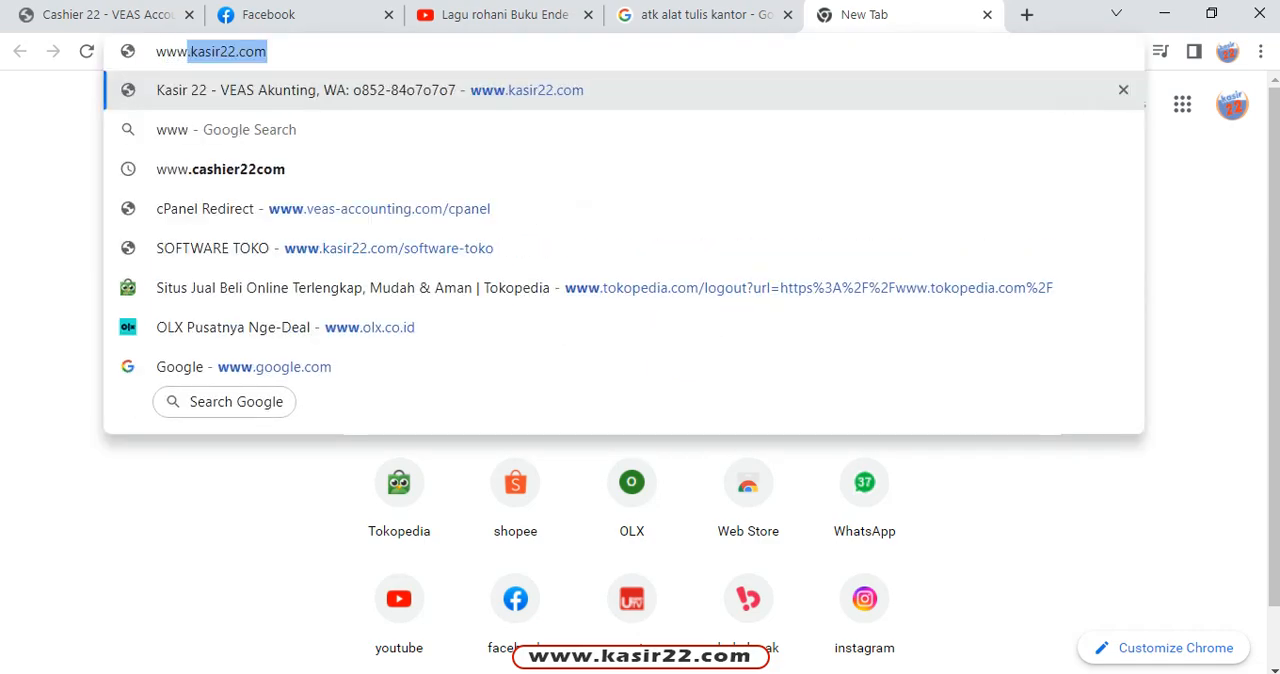
pyautogui.write('.kasir')
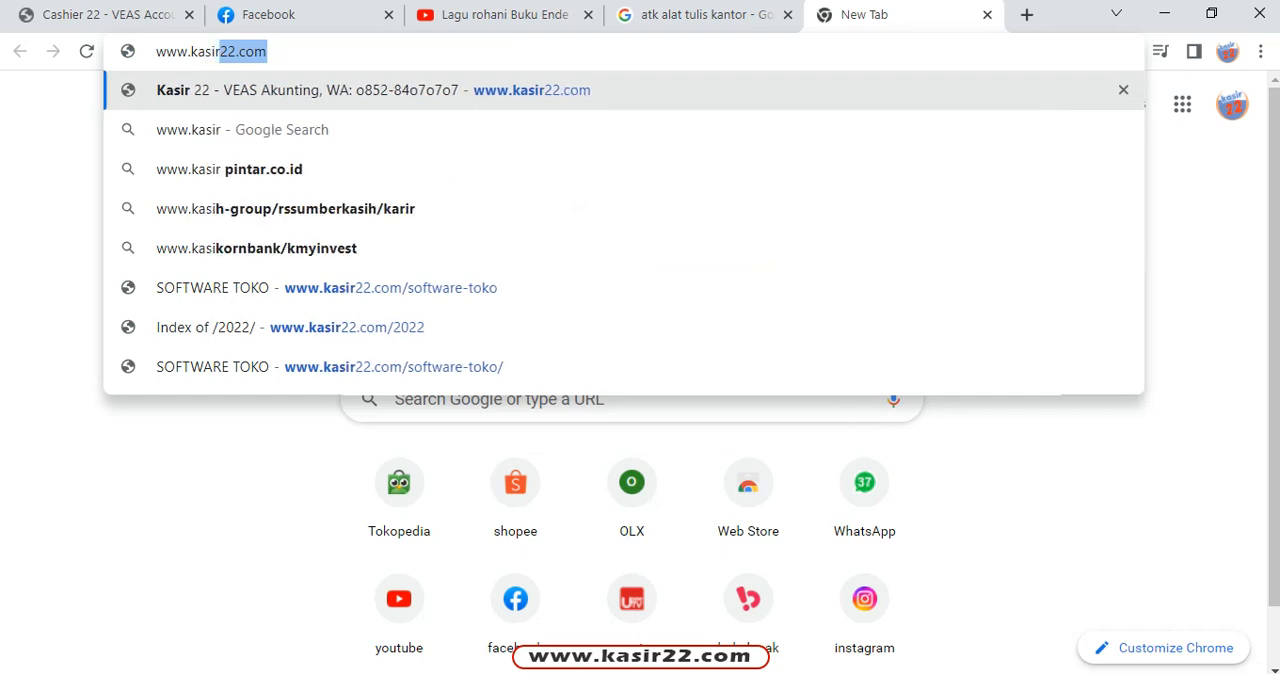
pyautogui.press('Return')
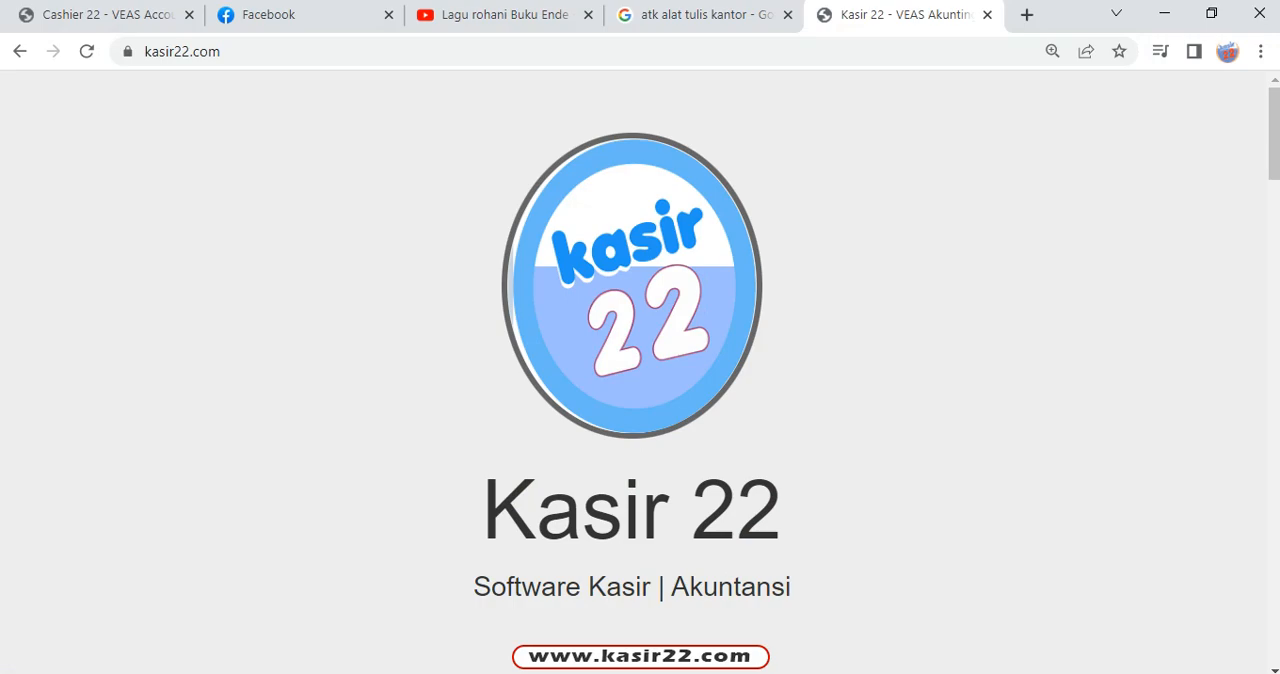
# Step: Examine the demo download and video links under Produk dan Harga on the Kasir 22 home page
pyautogui.scroll(-10, 640, 372)
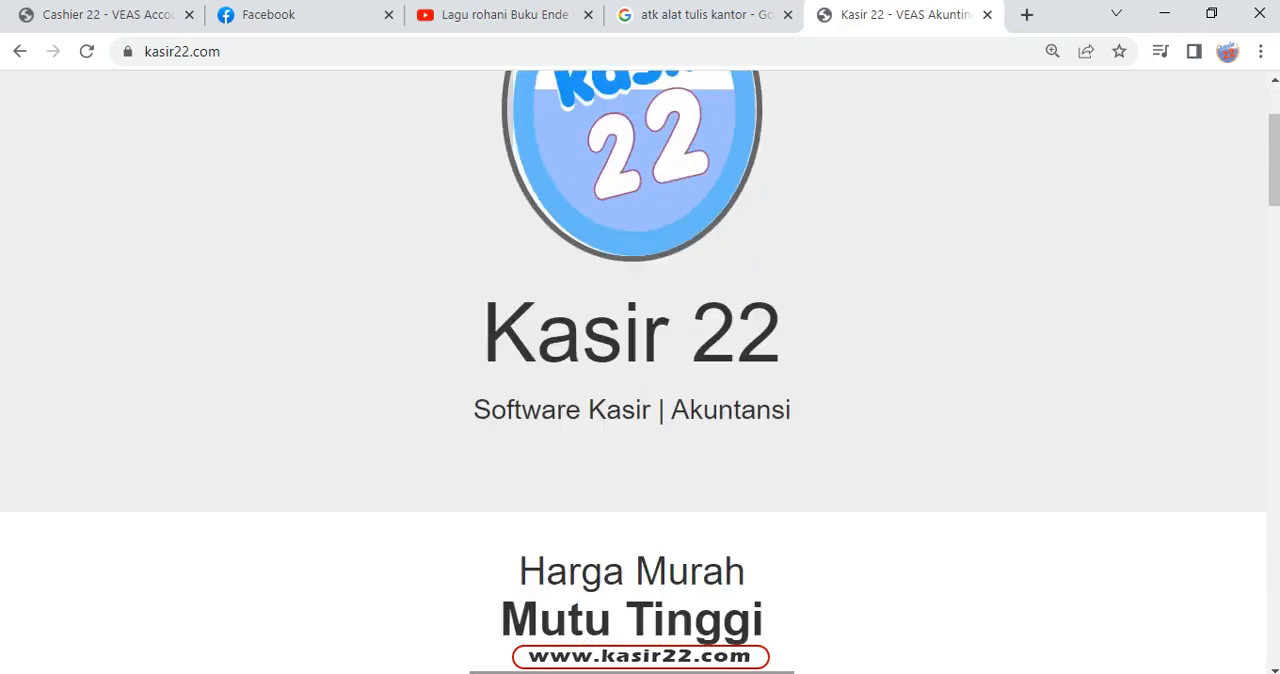
pyautogui.scroll(-1, 640, 372)
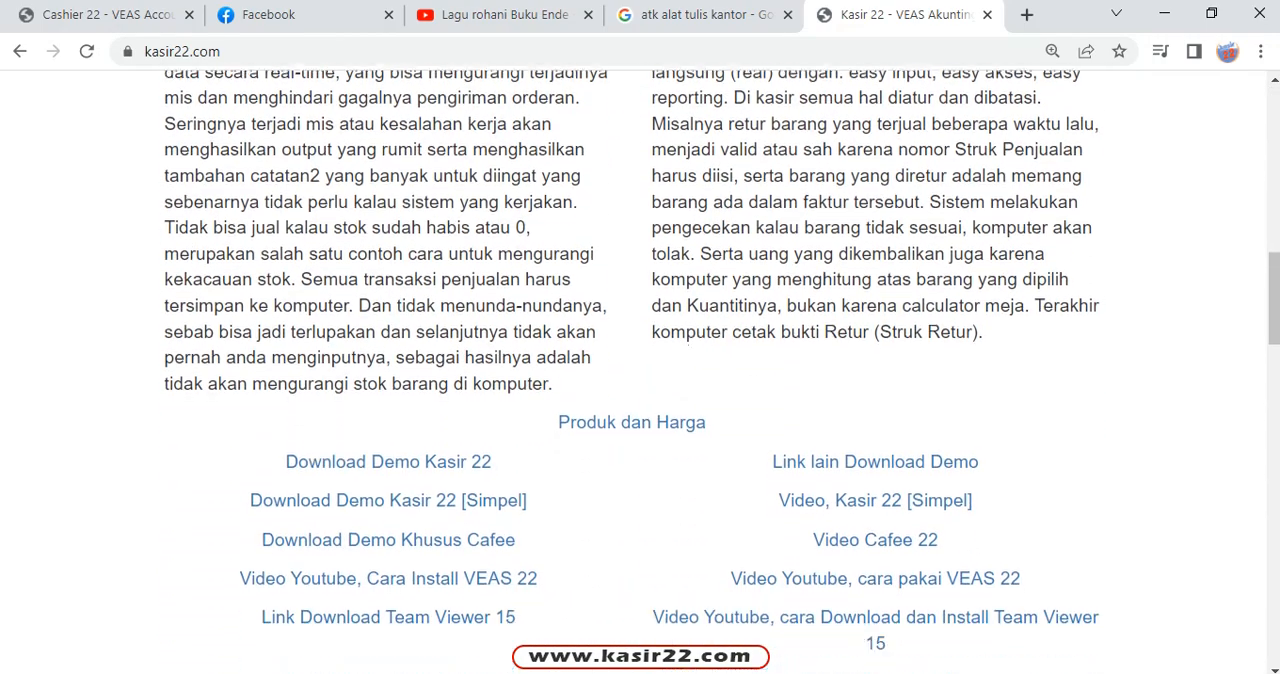
pyautogui.scroll(2, 640, 372)
pyautogui.scroll(-4, 640, 372)
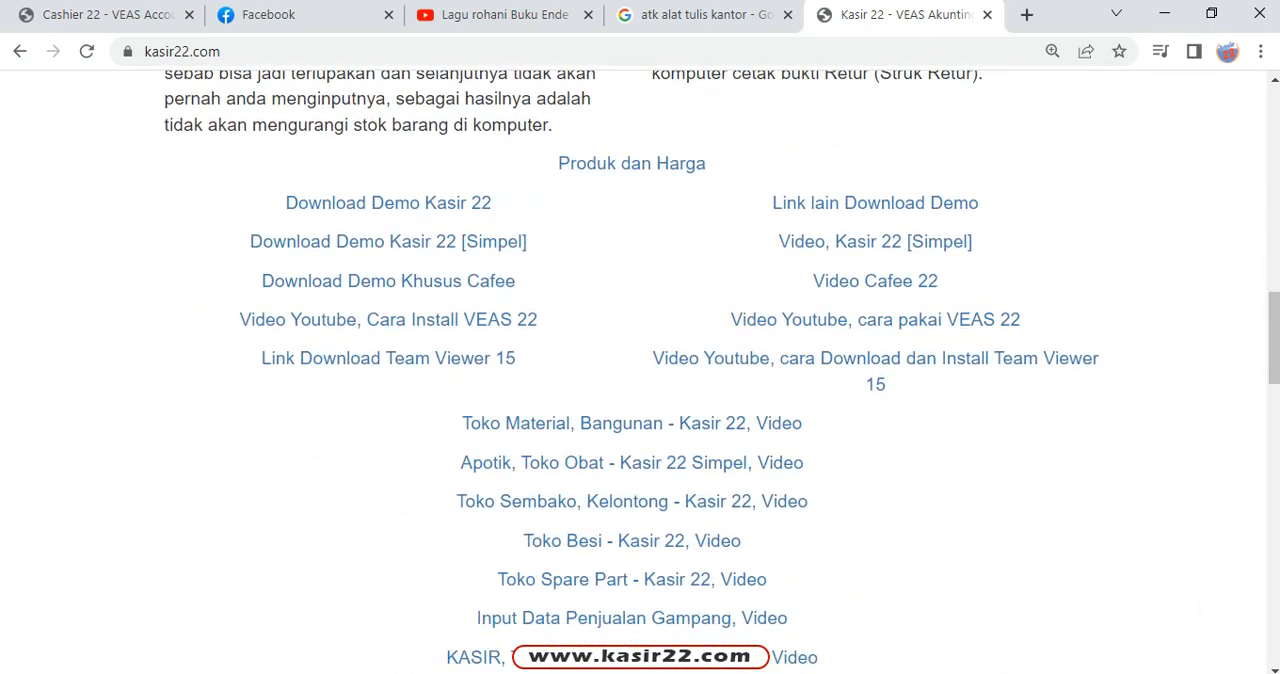